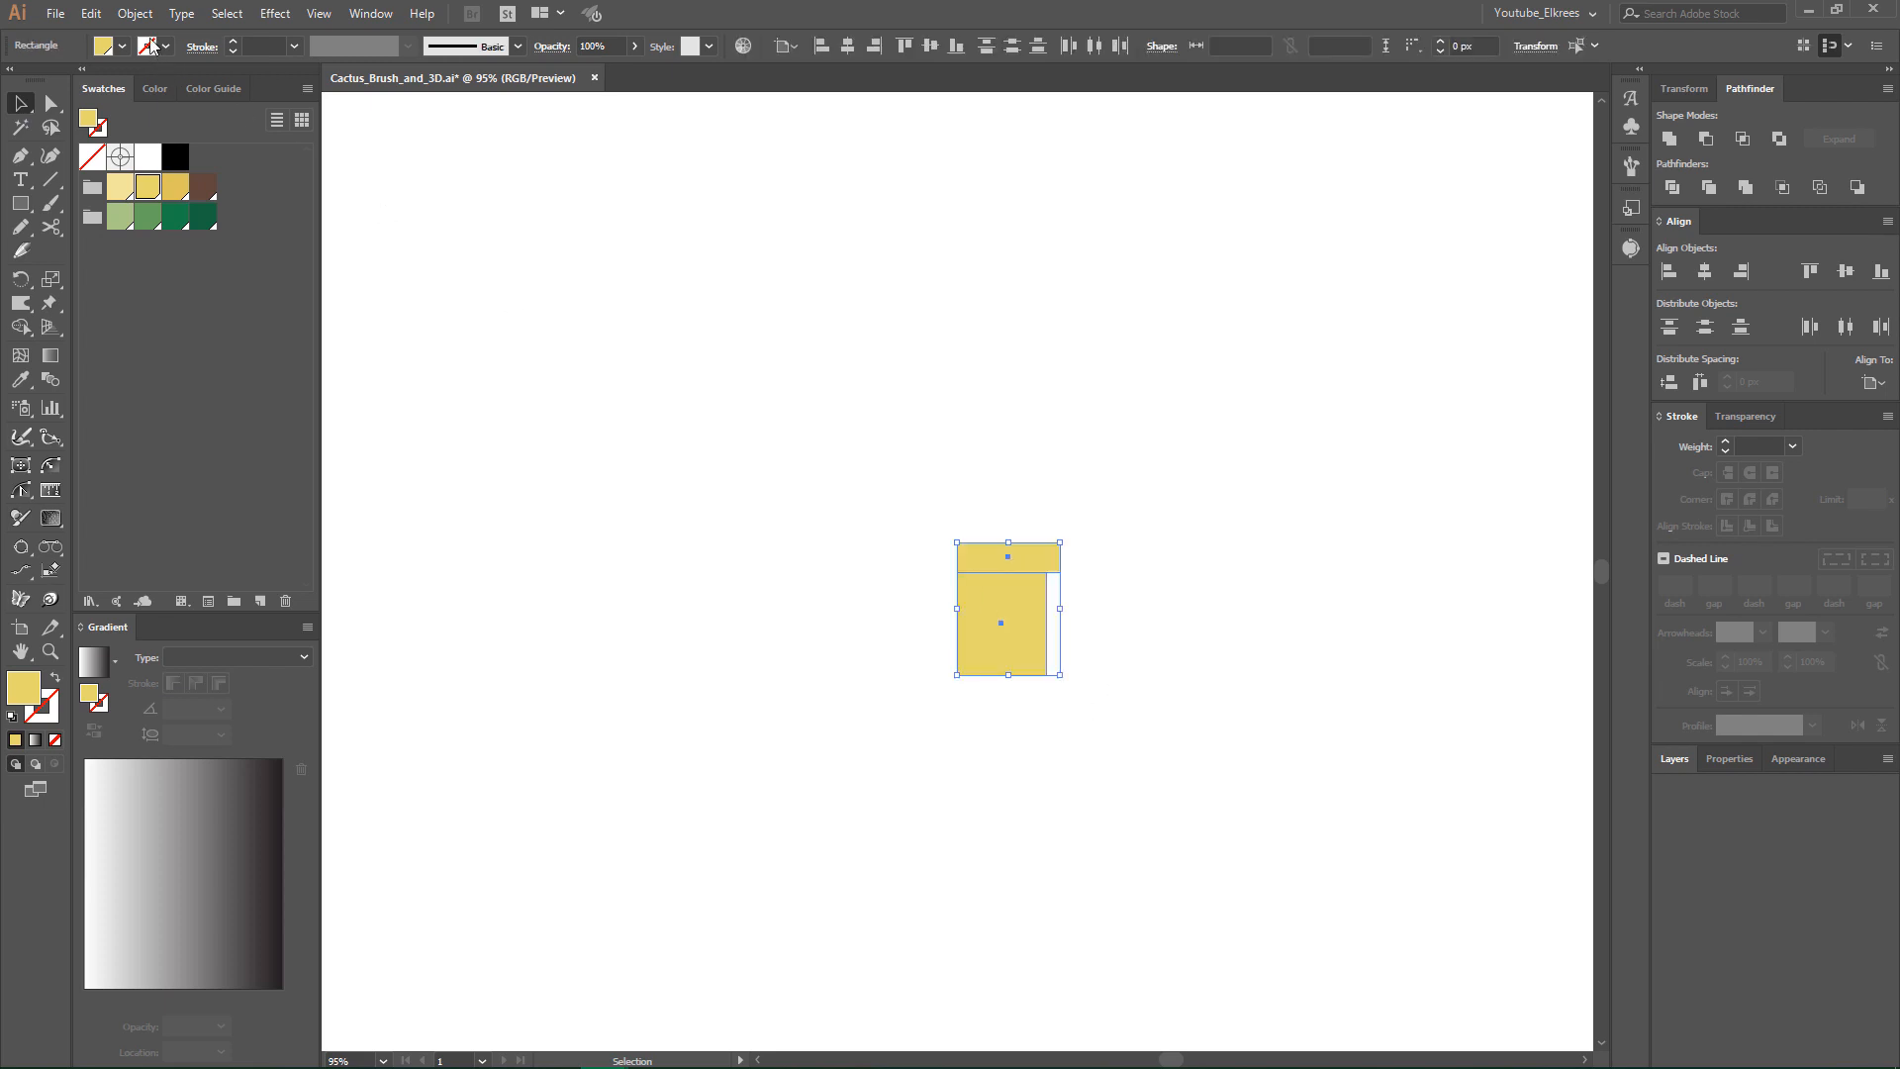
- Start a 3D Revolve effect on the two selected yellow rectangles and preview it on the artboard
click(135, 13)
click(170, 83)
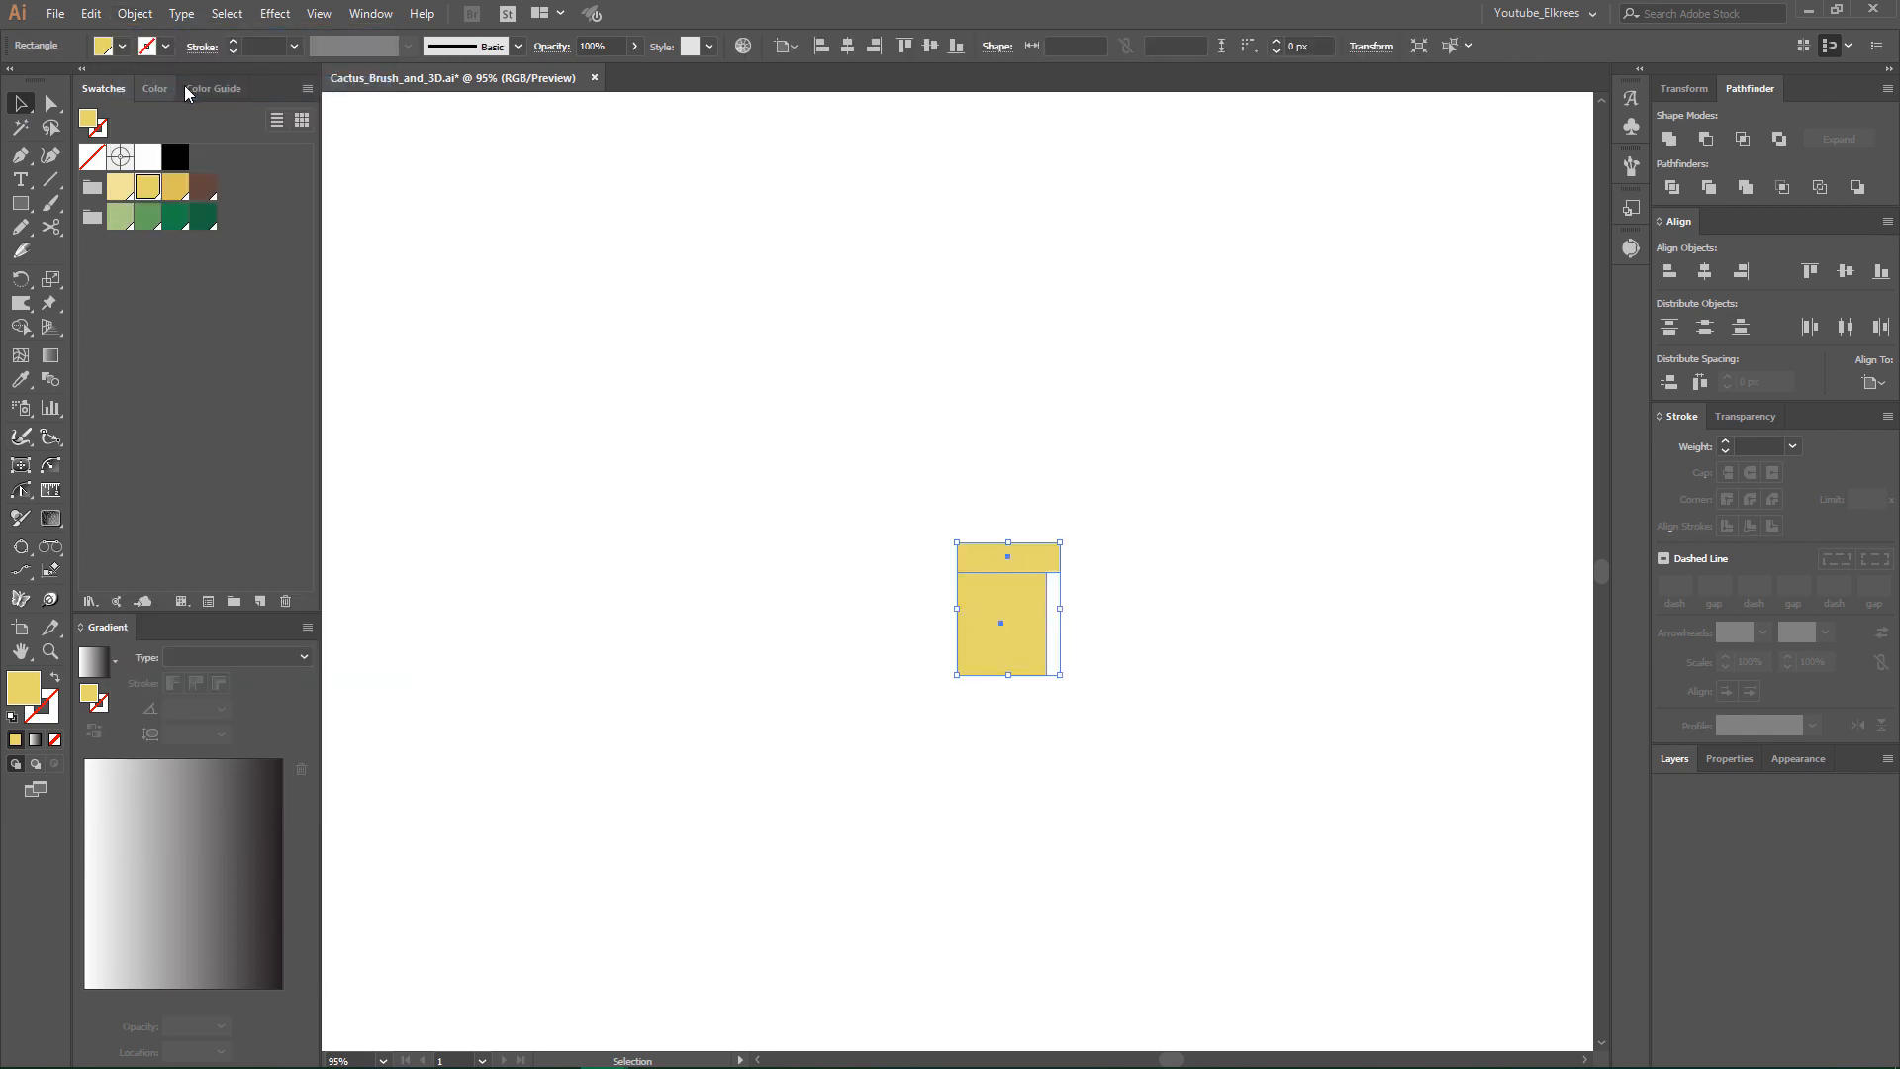
click(285, 20)
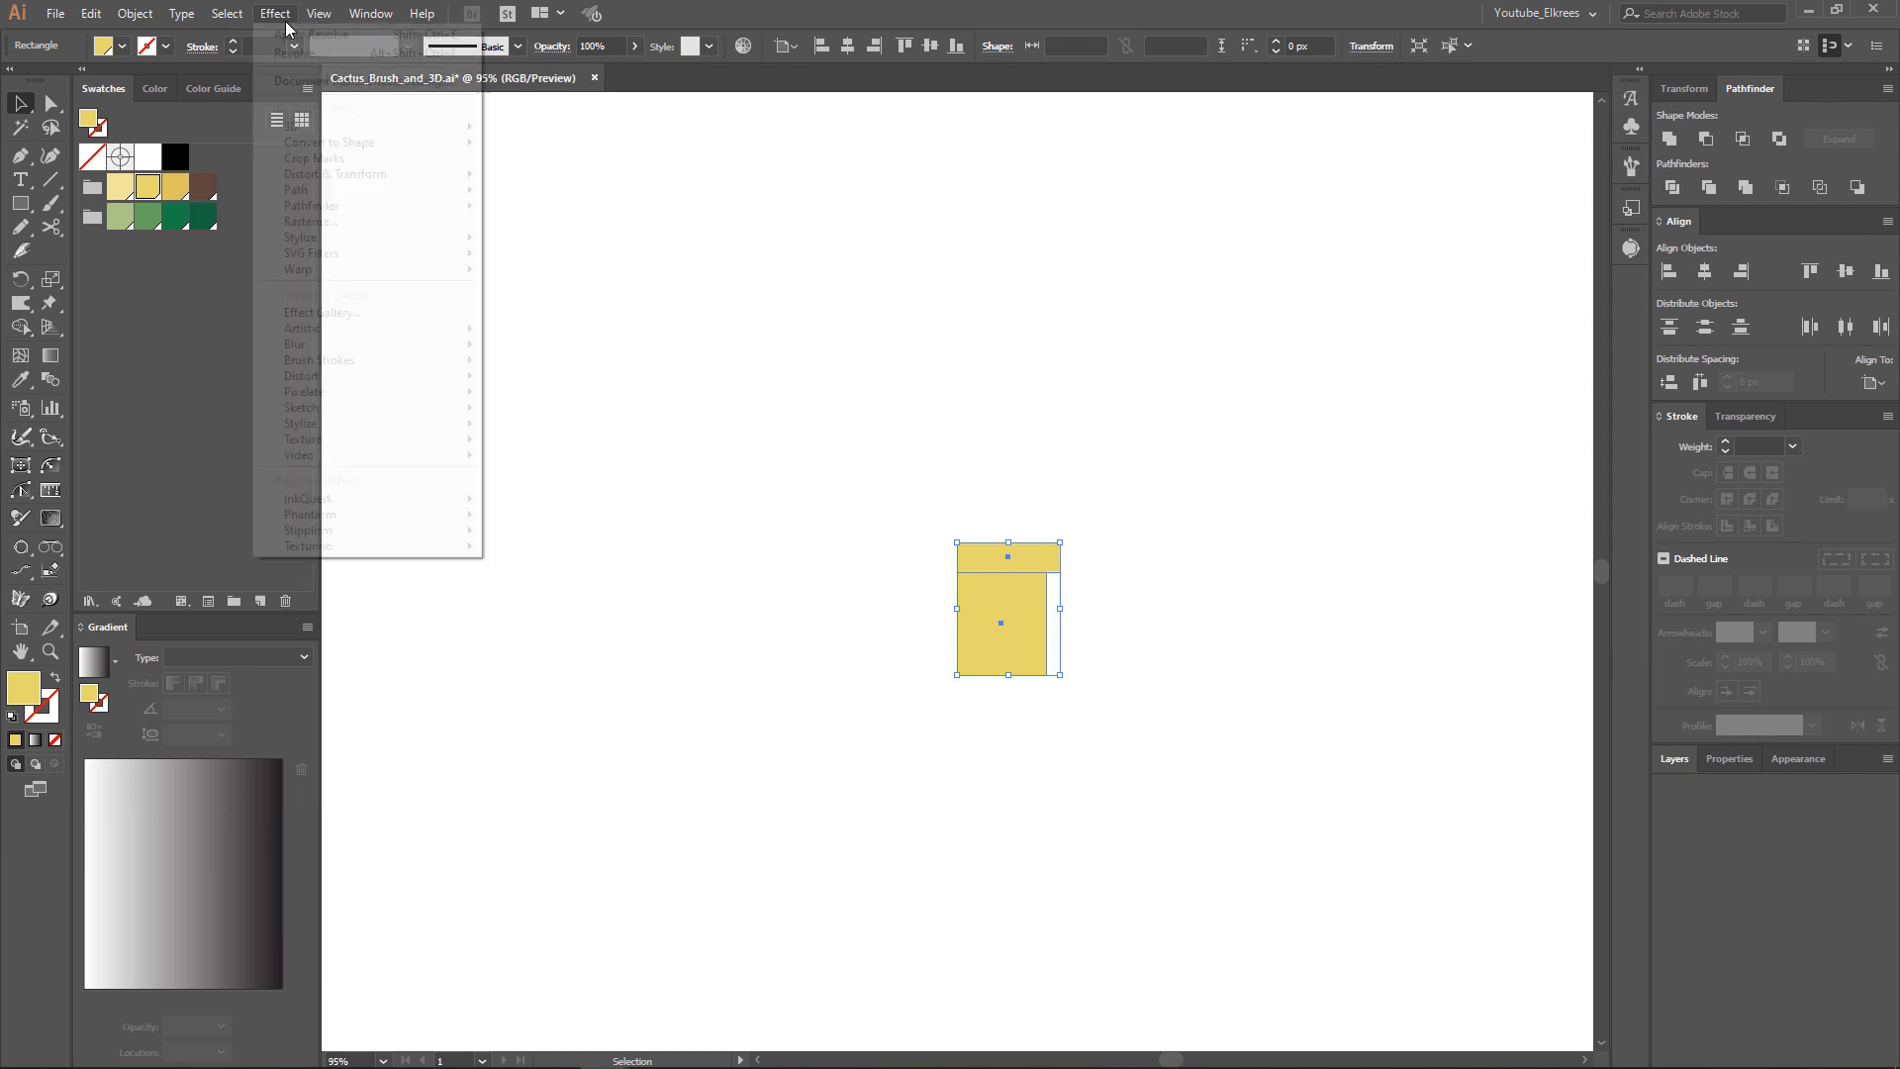
mouse_move(417, 128)
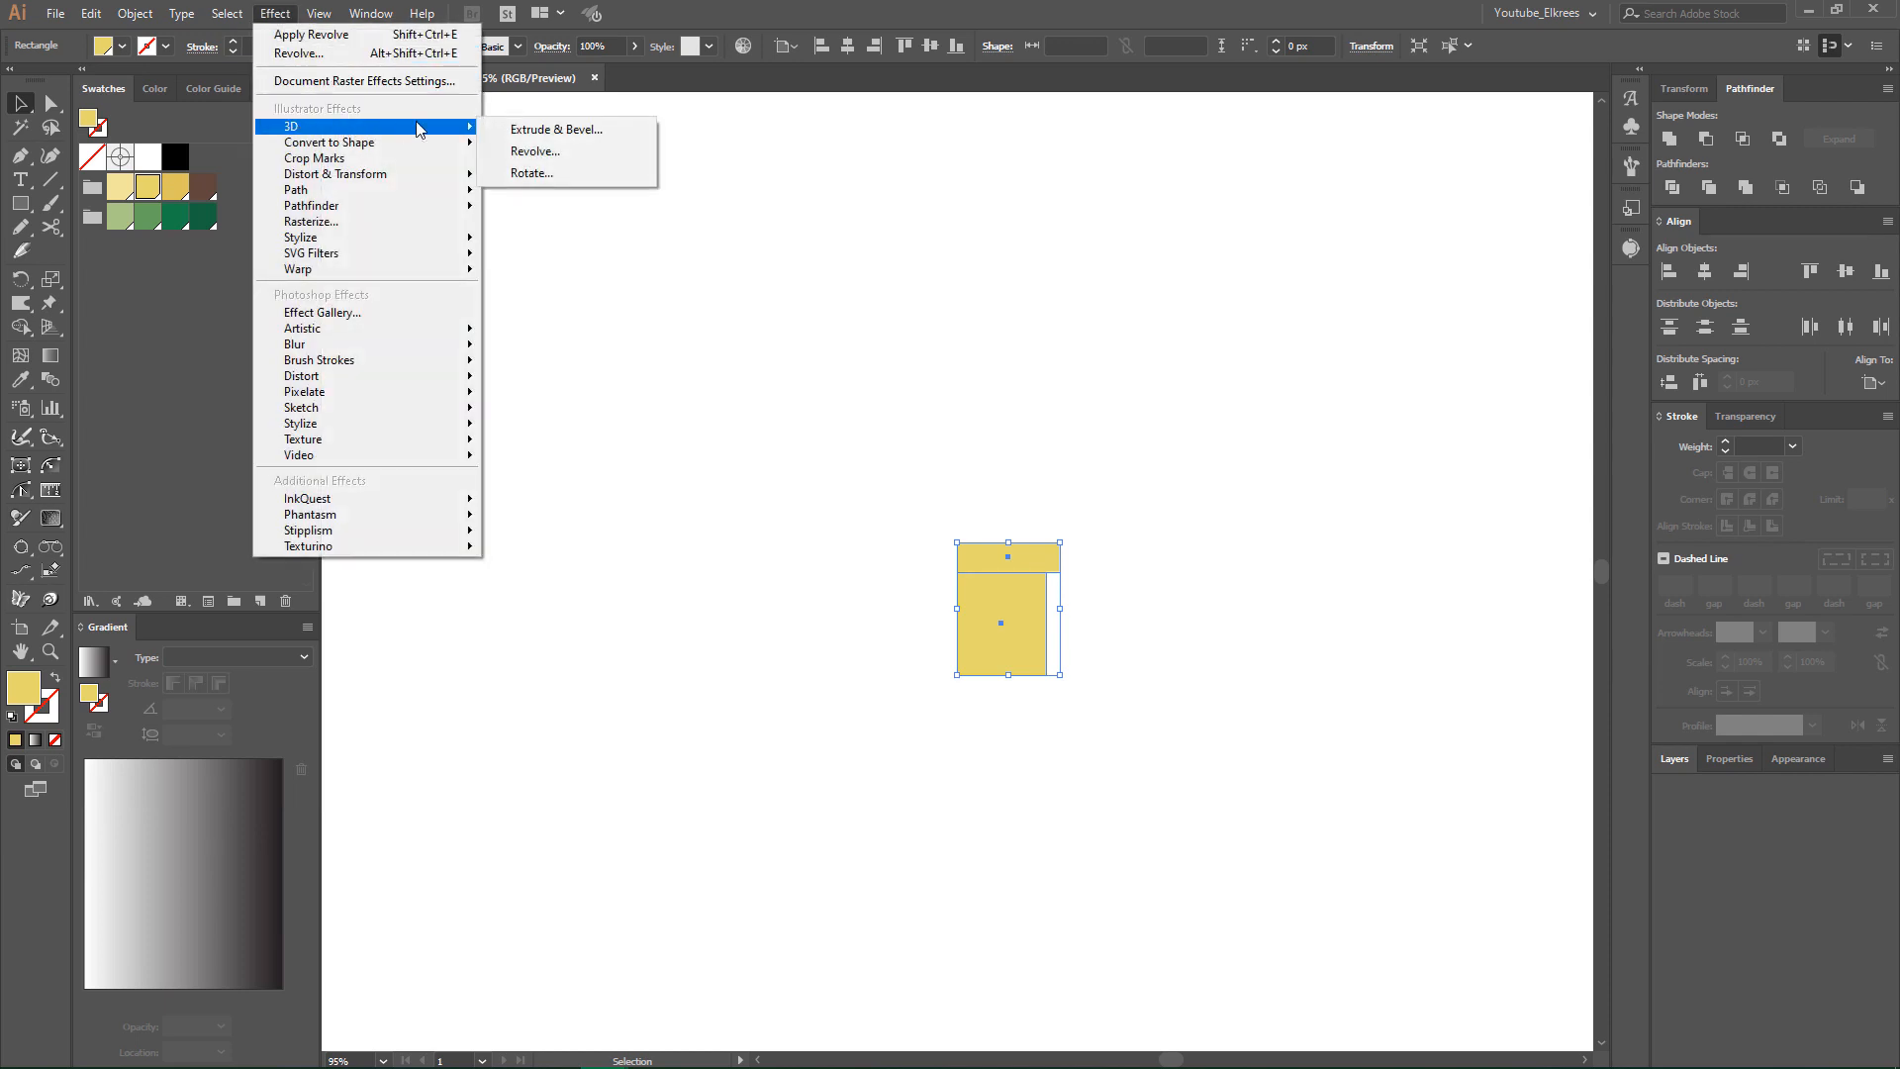
click(587, 150)
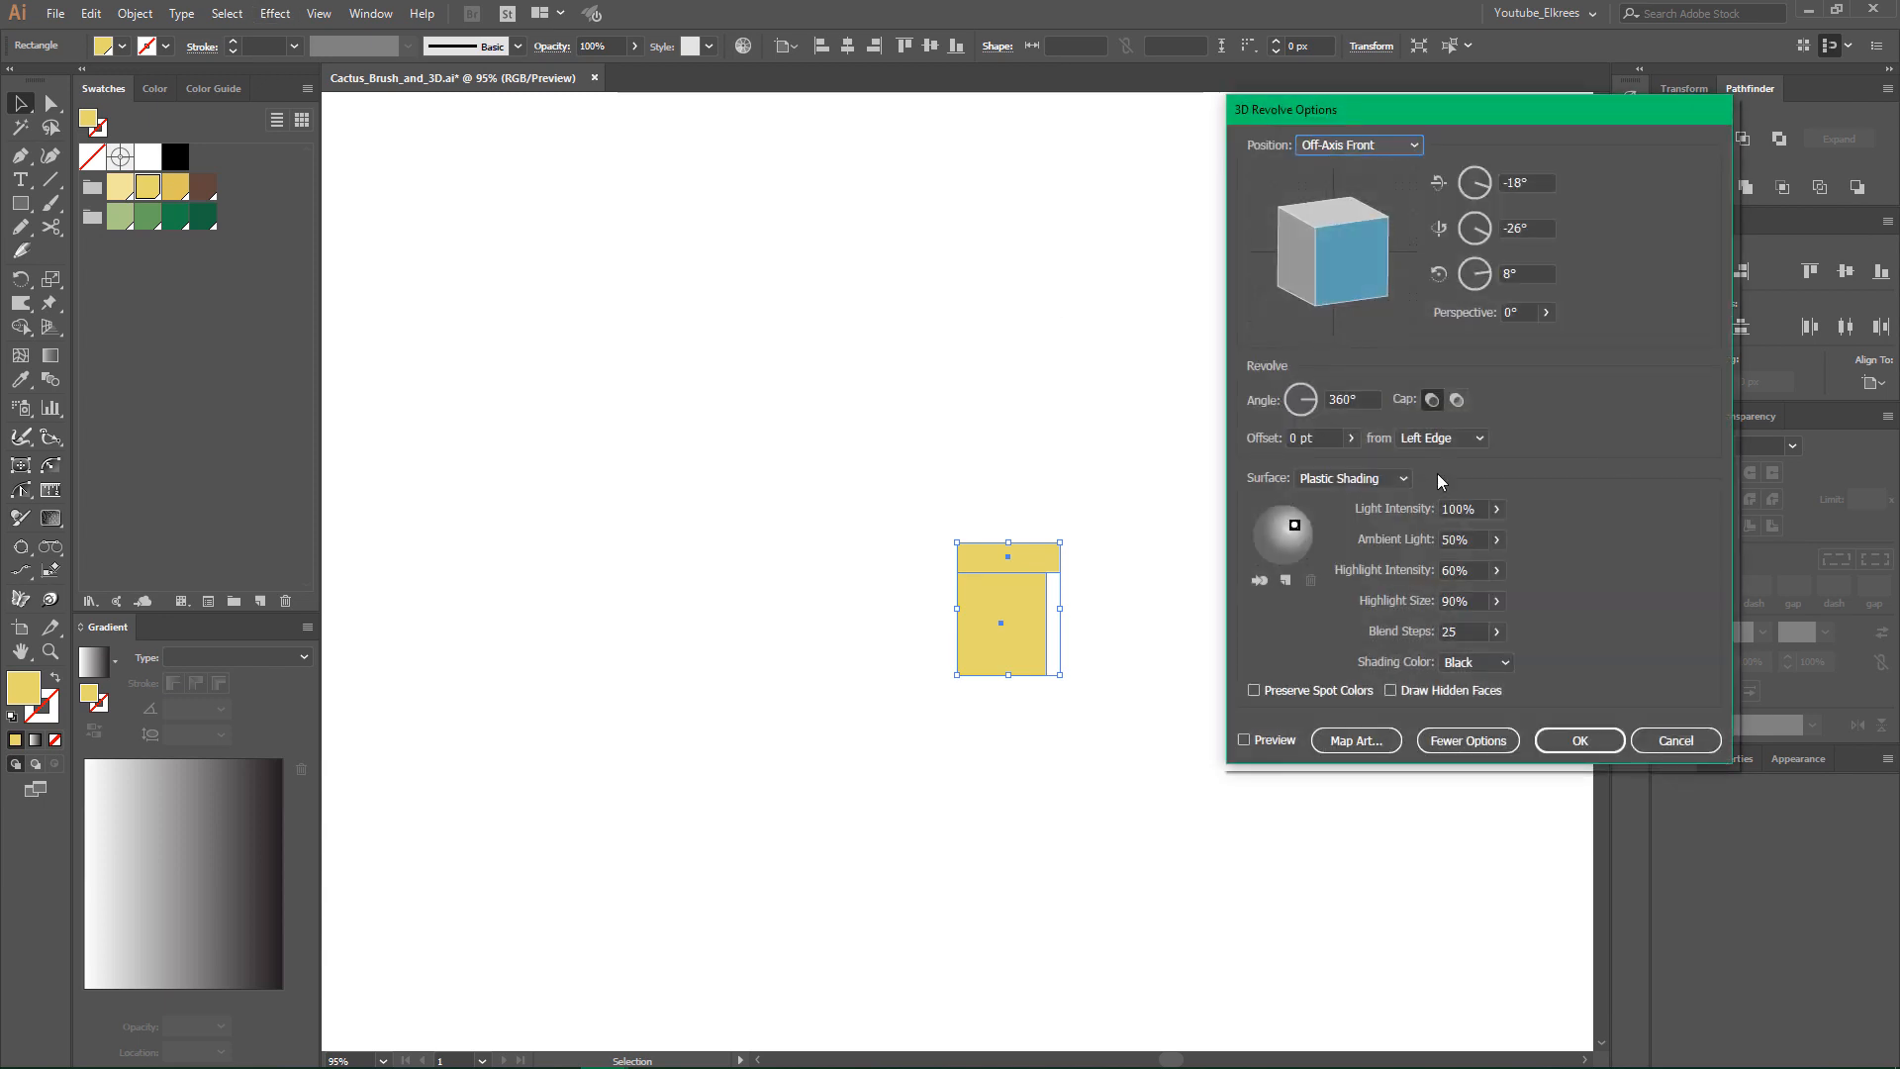
click(1245, 740)
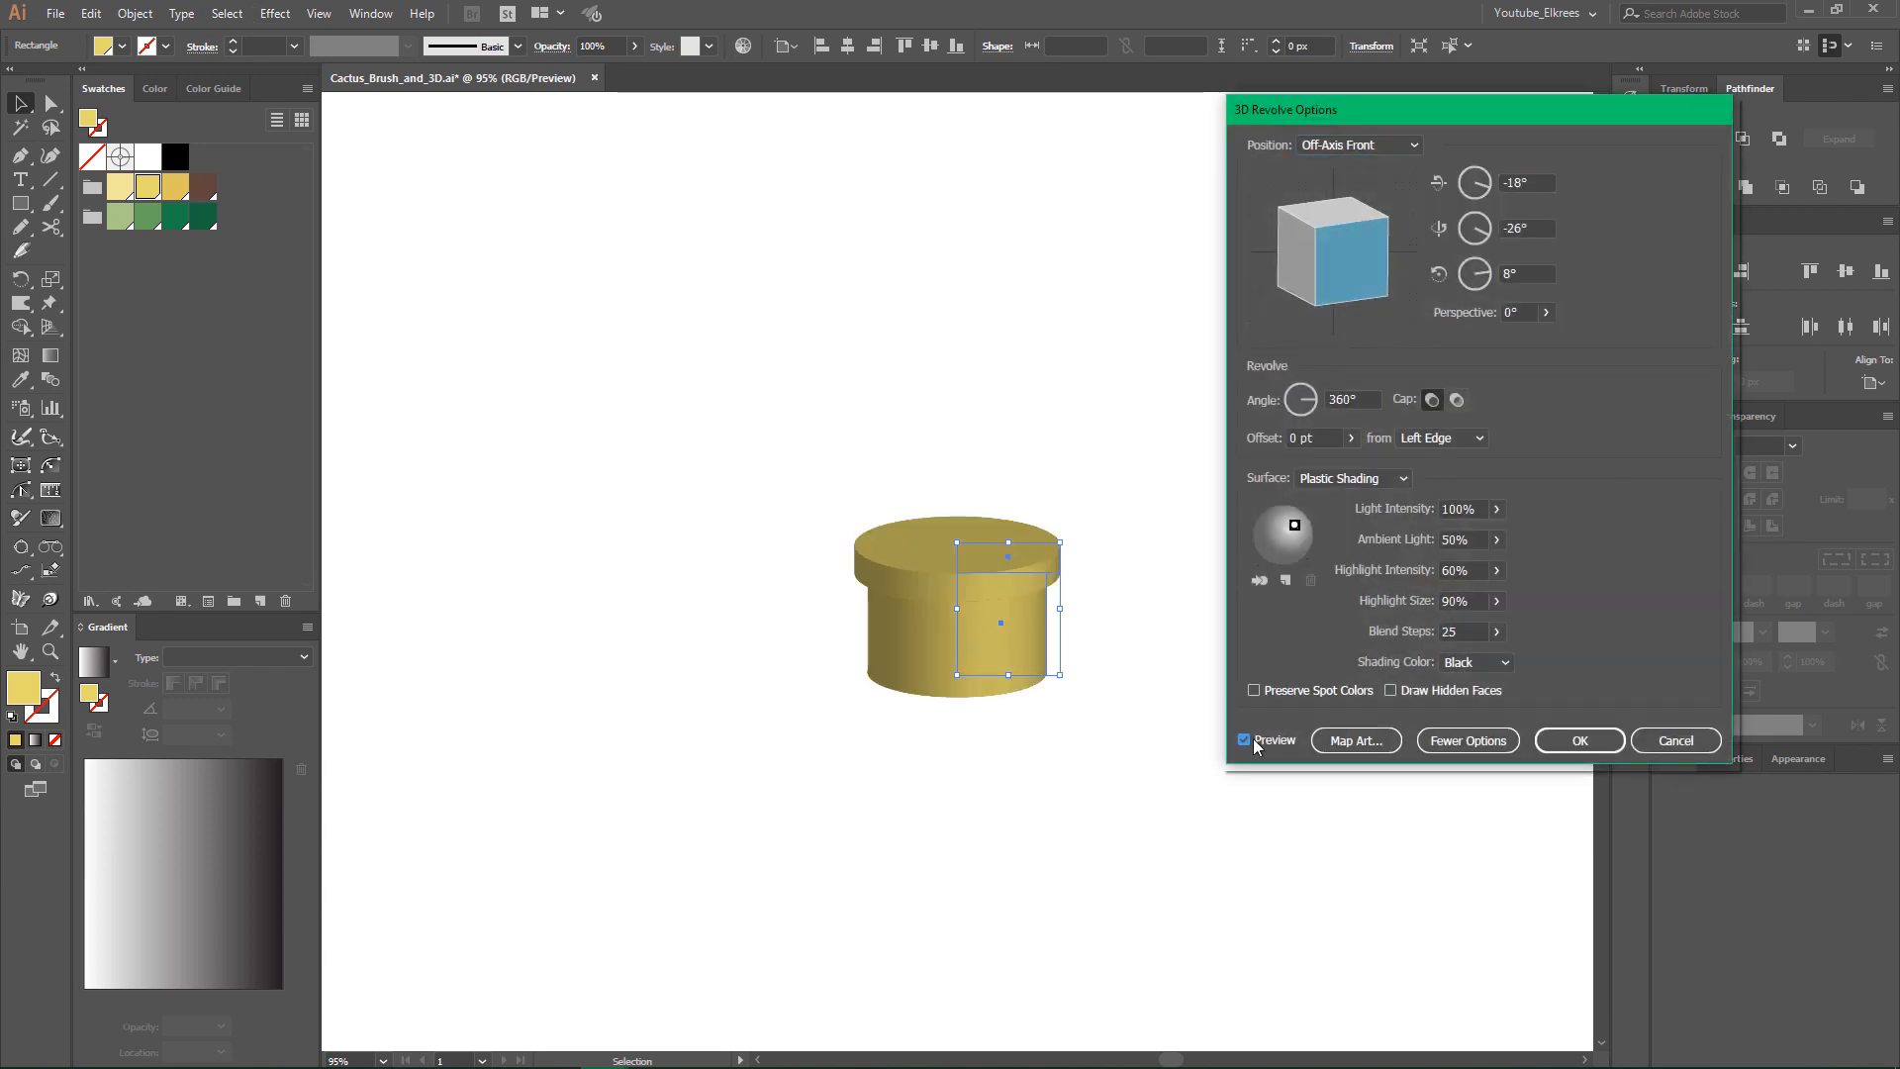
- Set the revolve's rotation around the Y axis to 0° and around the Z axis to 0°
click(1442, 182)
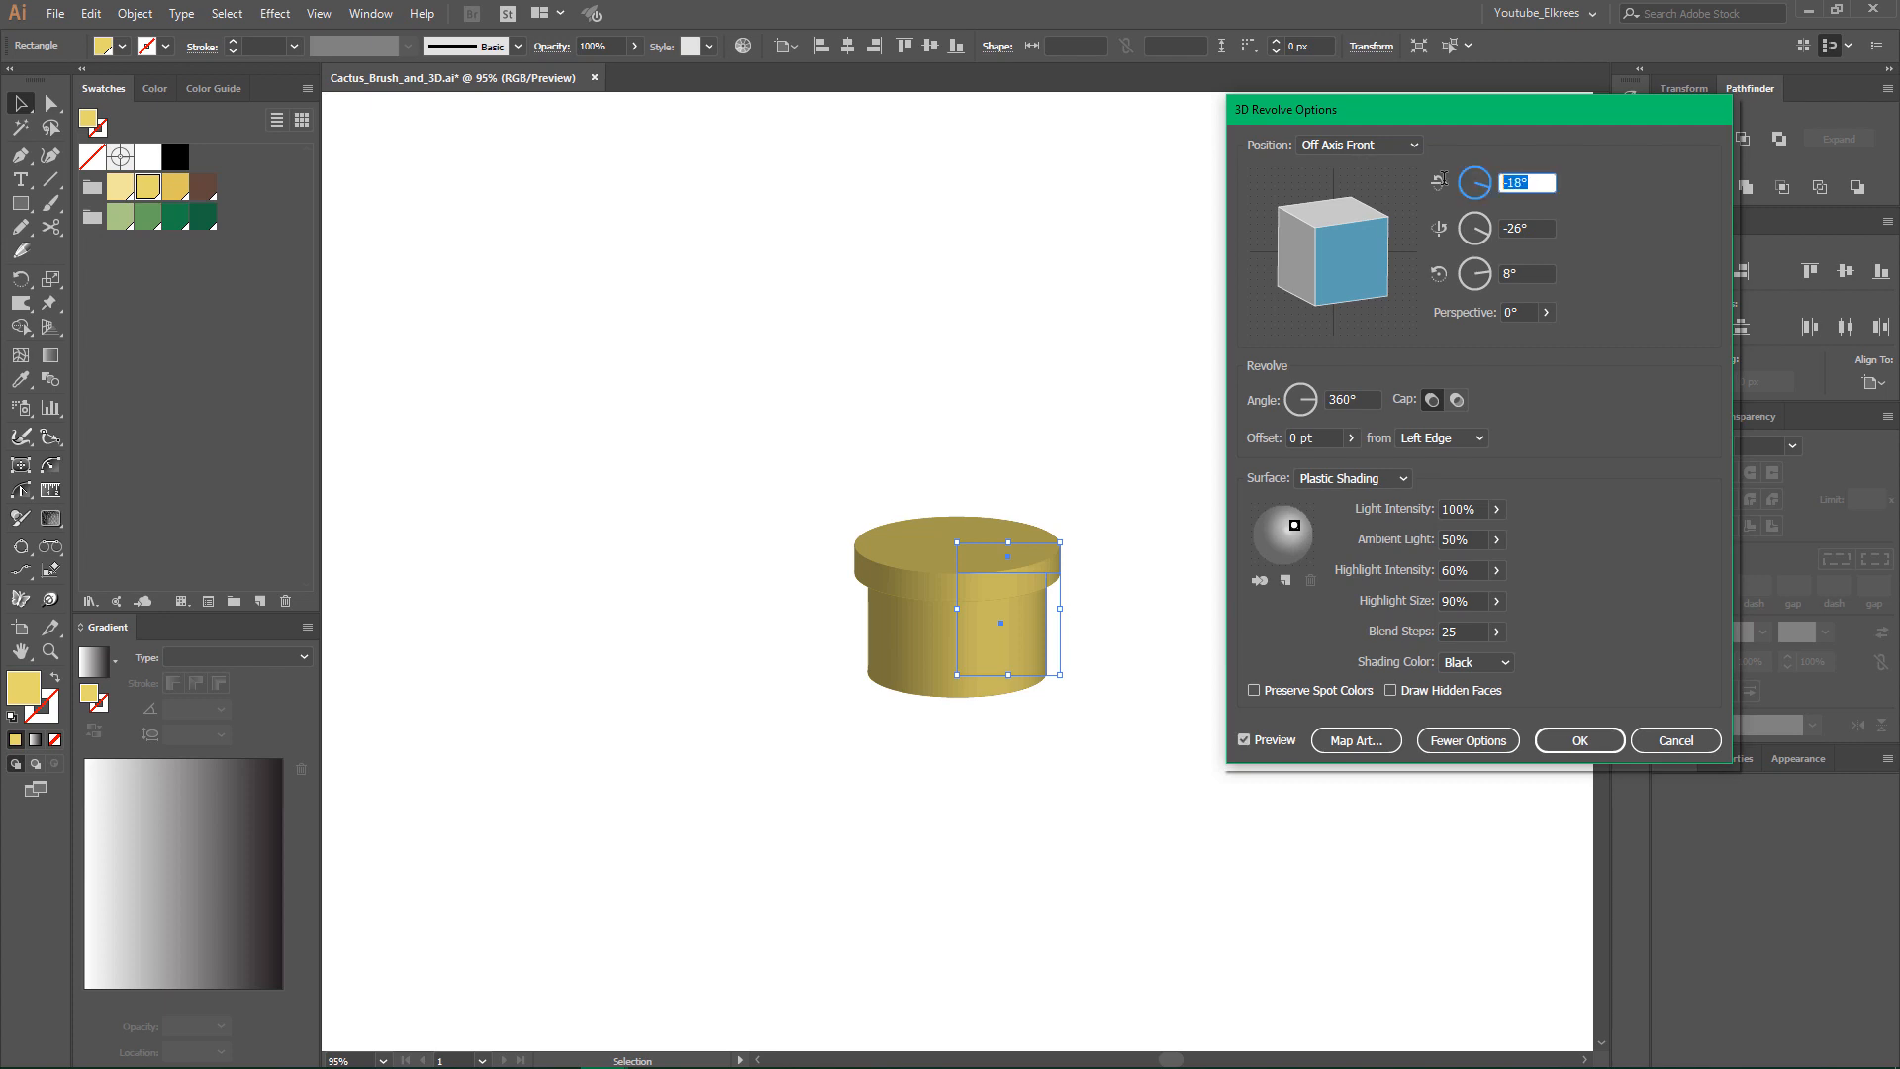
click(1477, 227)
text(0)
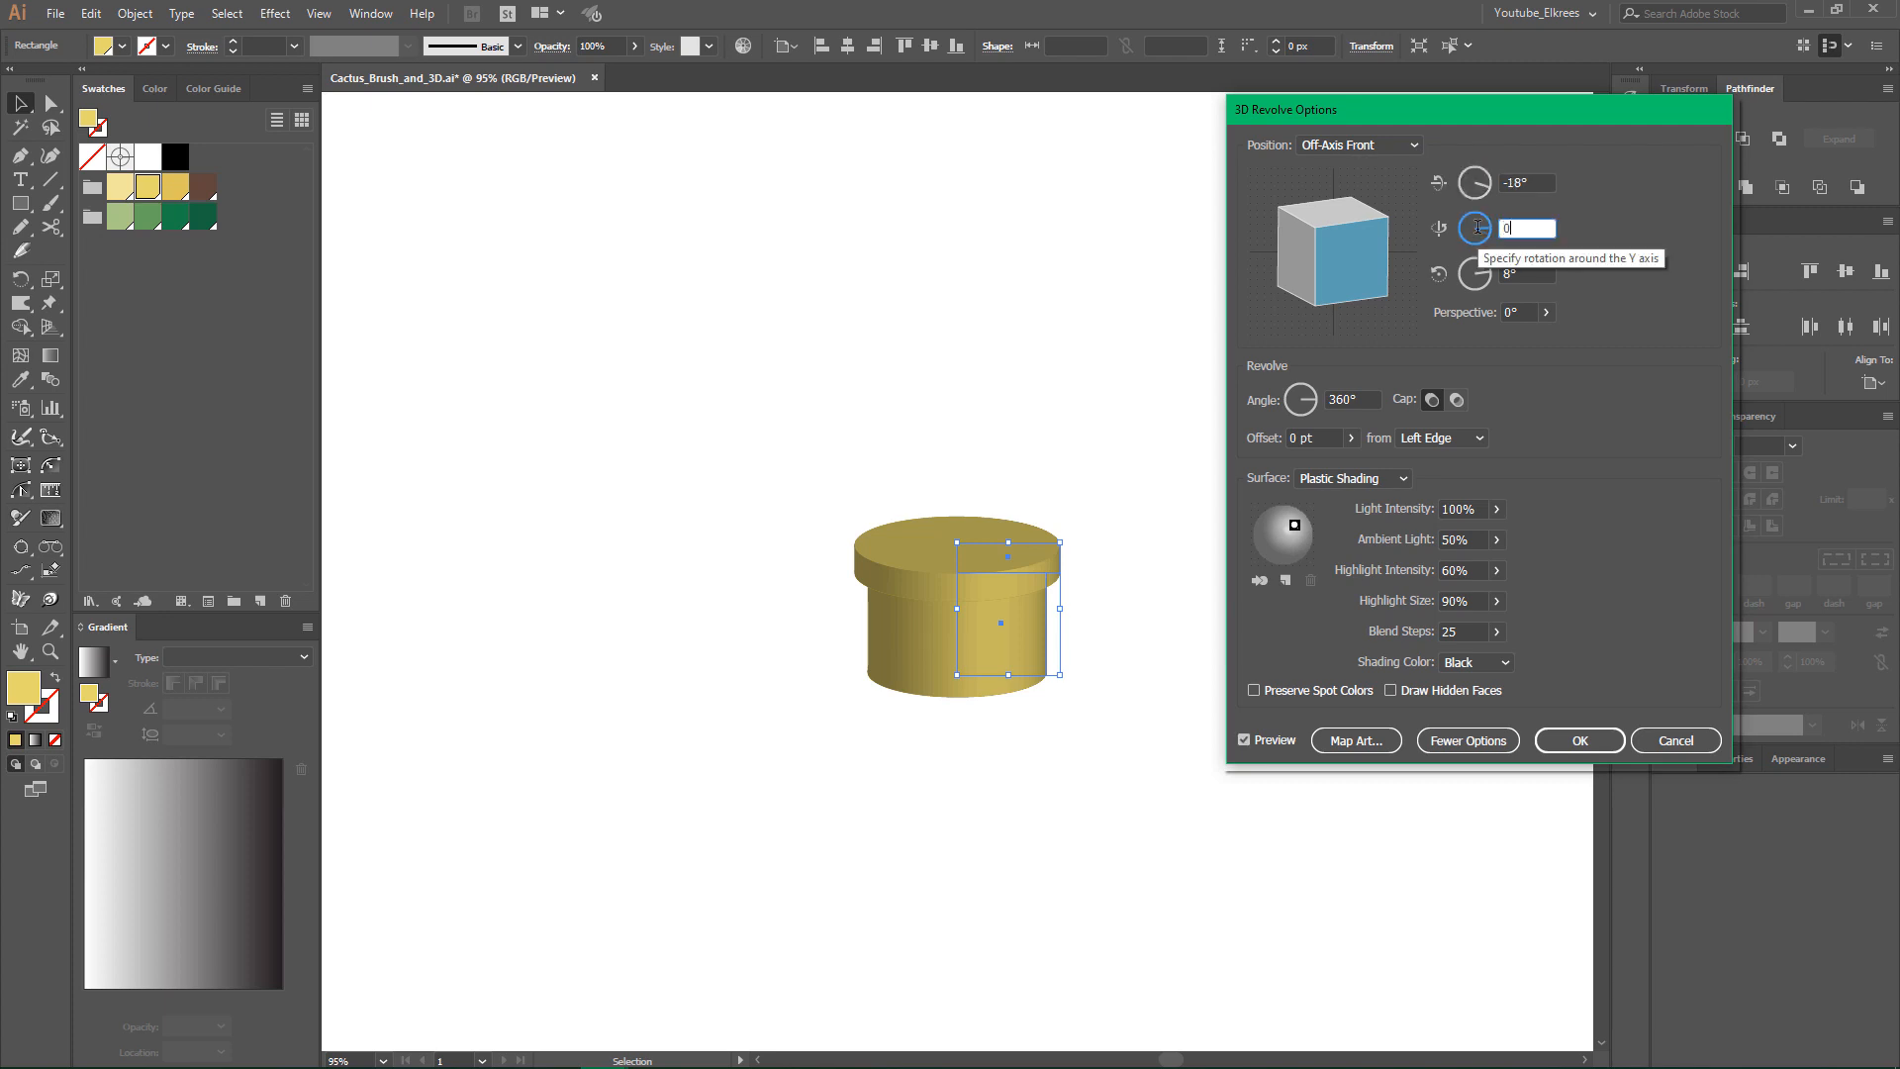
key(Tab)
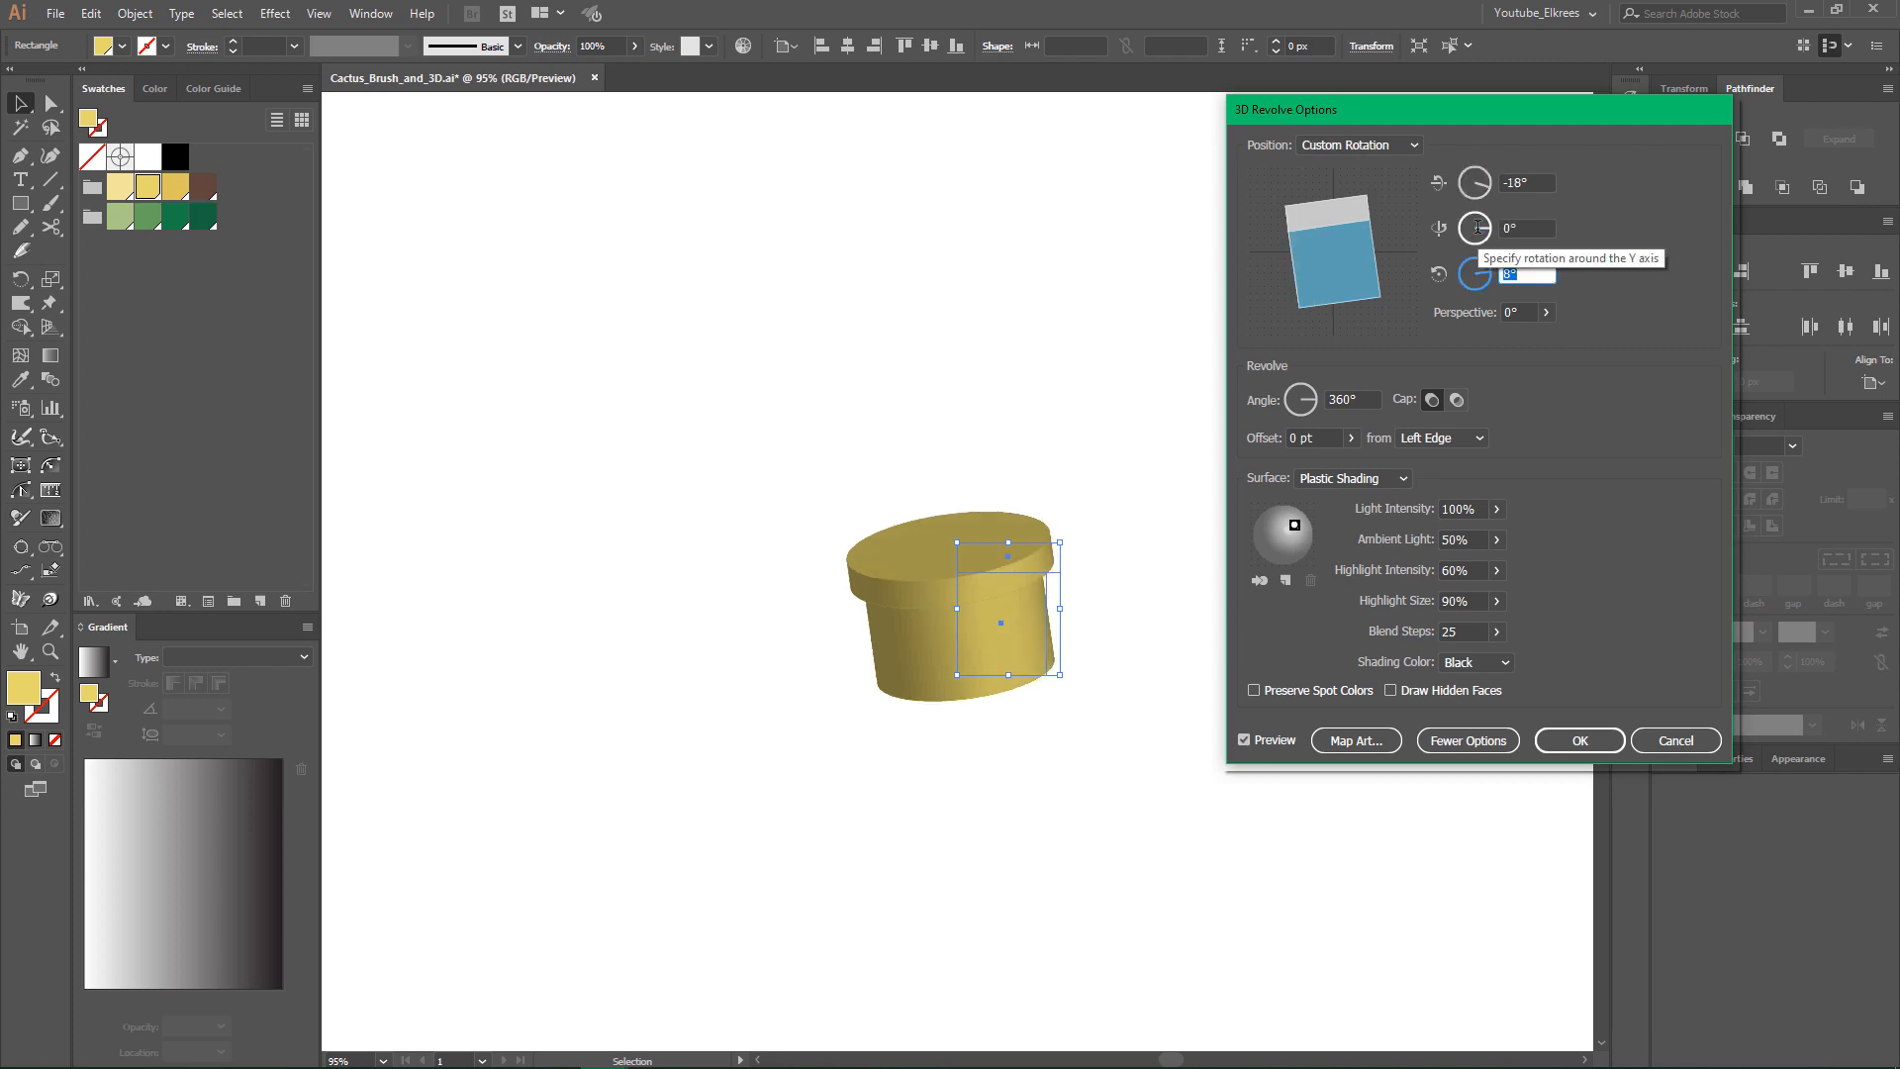
click(1550, 184)
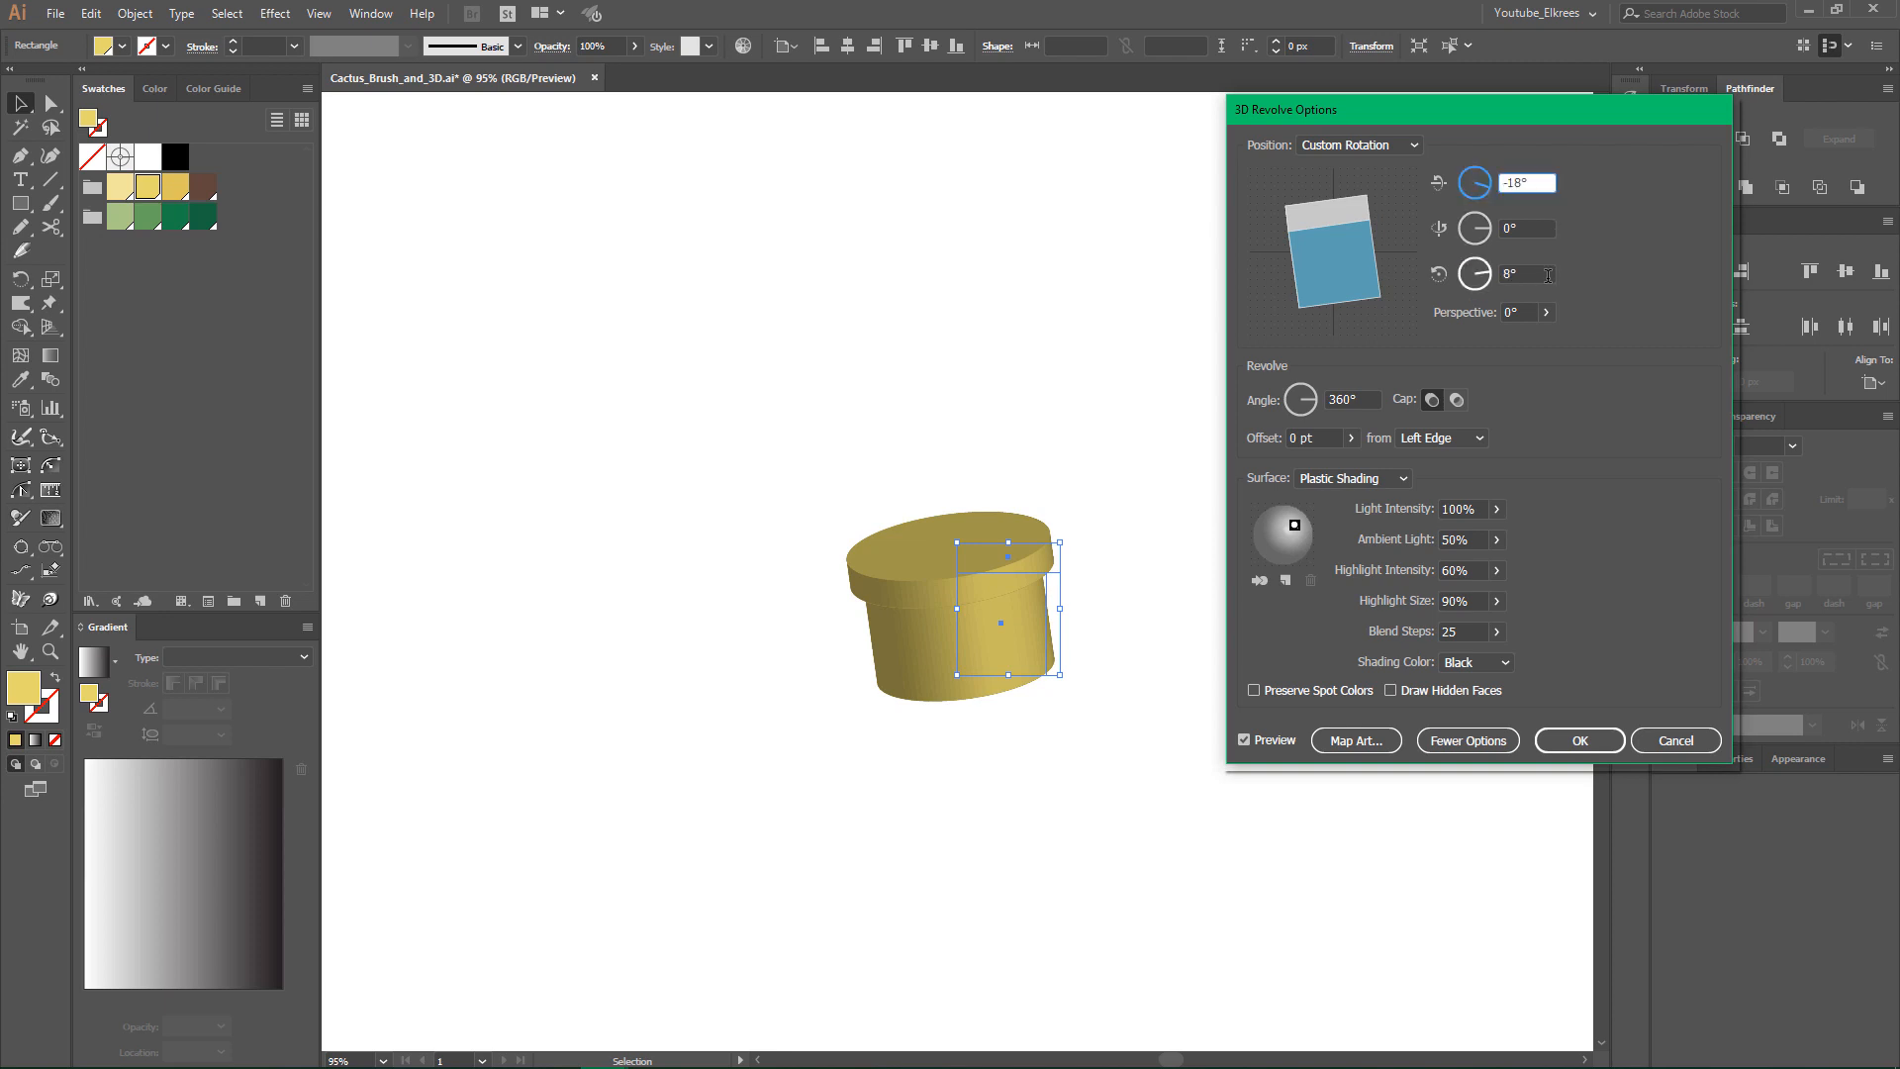
click(1536, 276)
text(0)
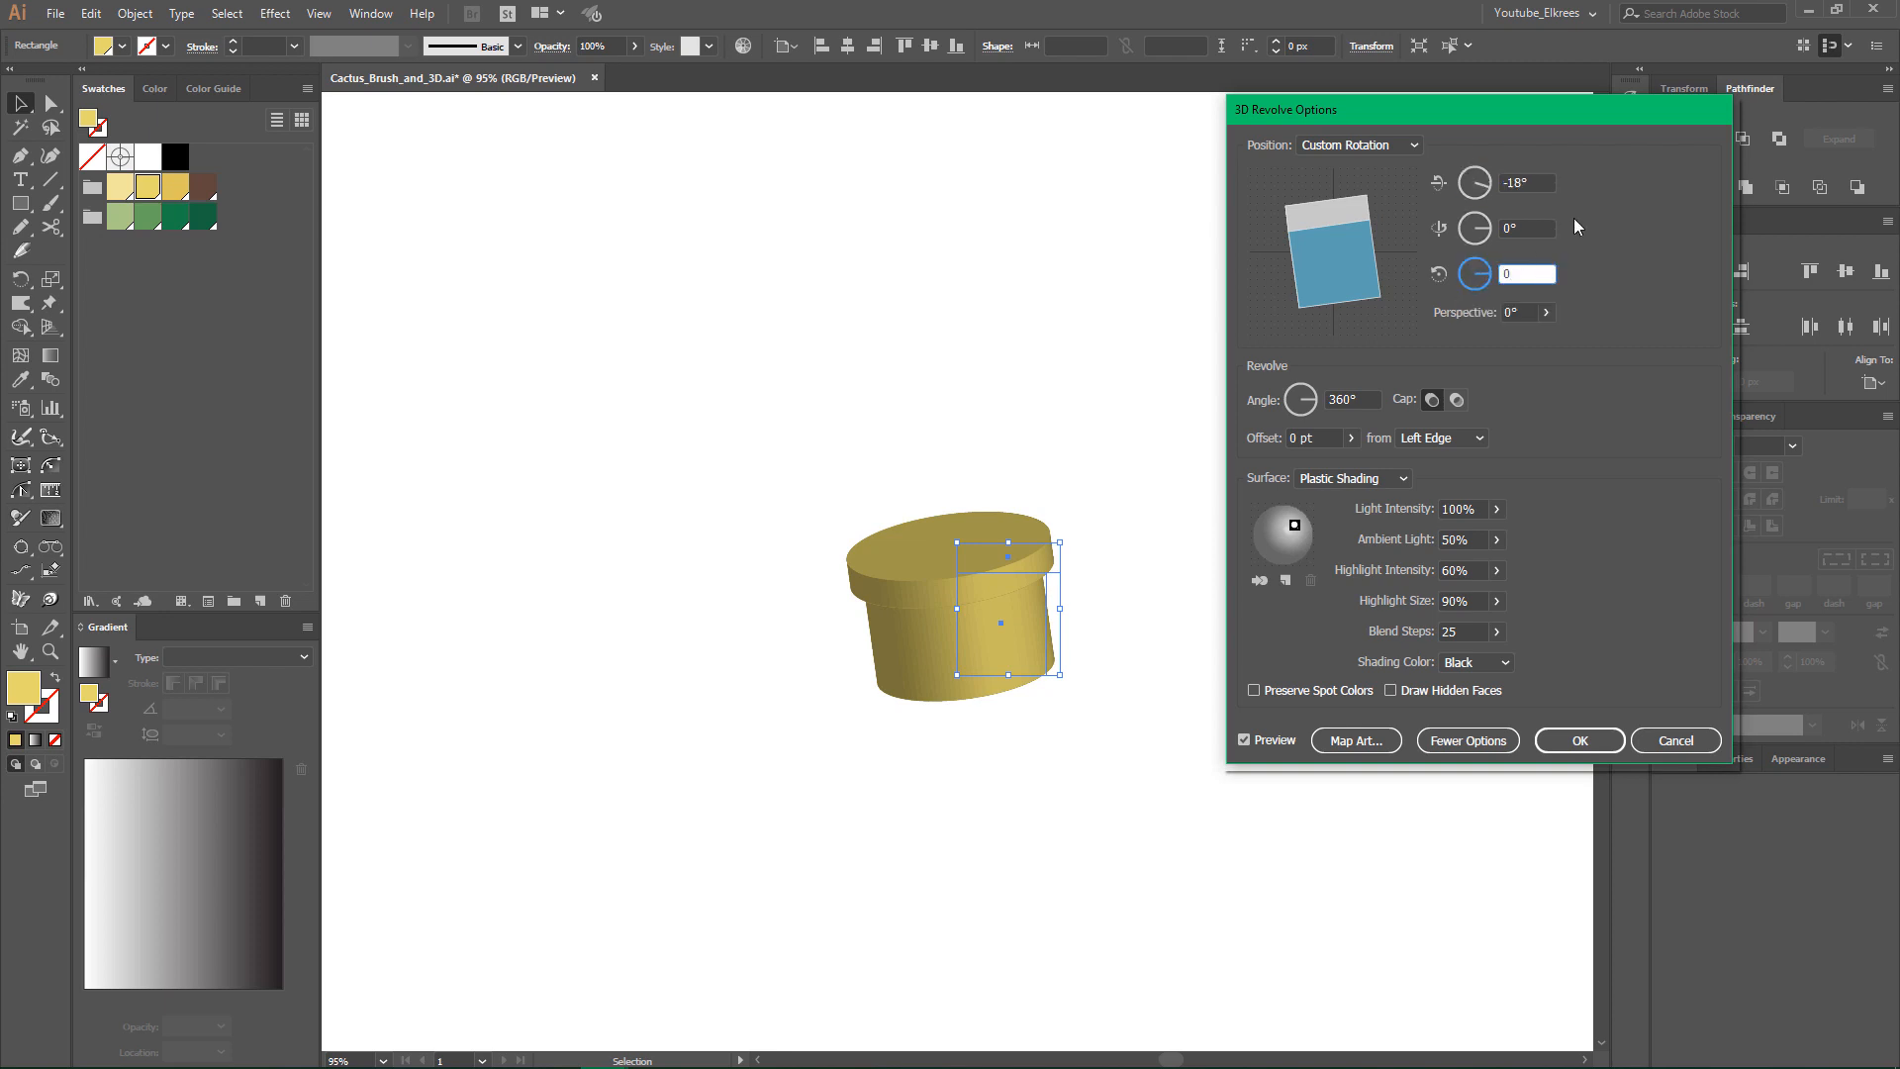
- Set the X-axis rotation to -7° and apply the revolve with the light moved to the upper middle of the shading sphere
click(1549, 183)
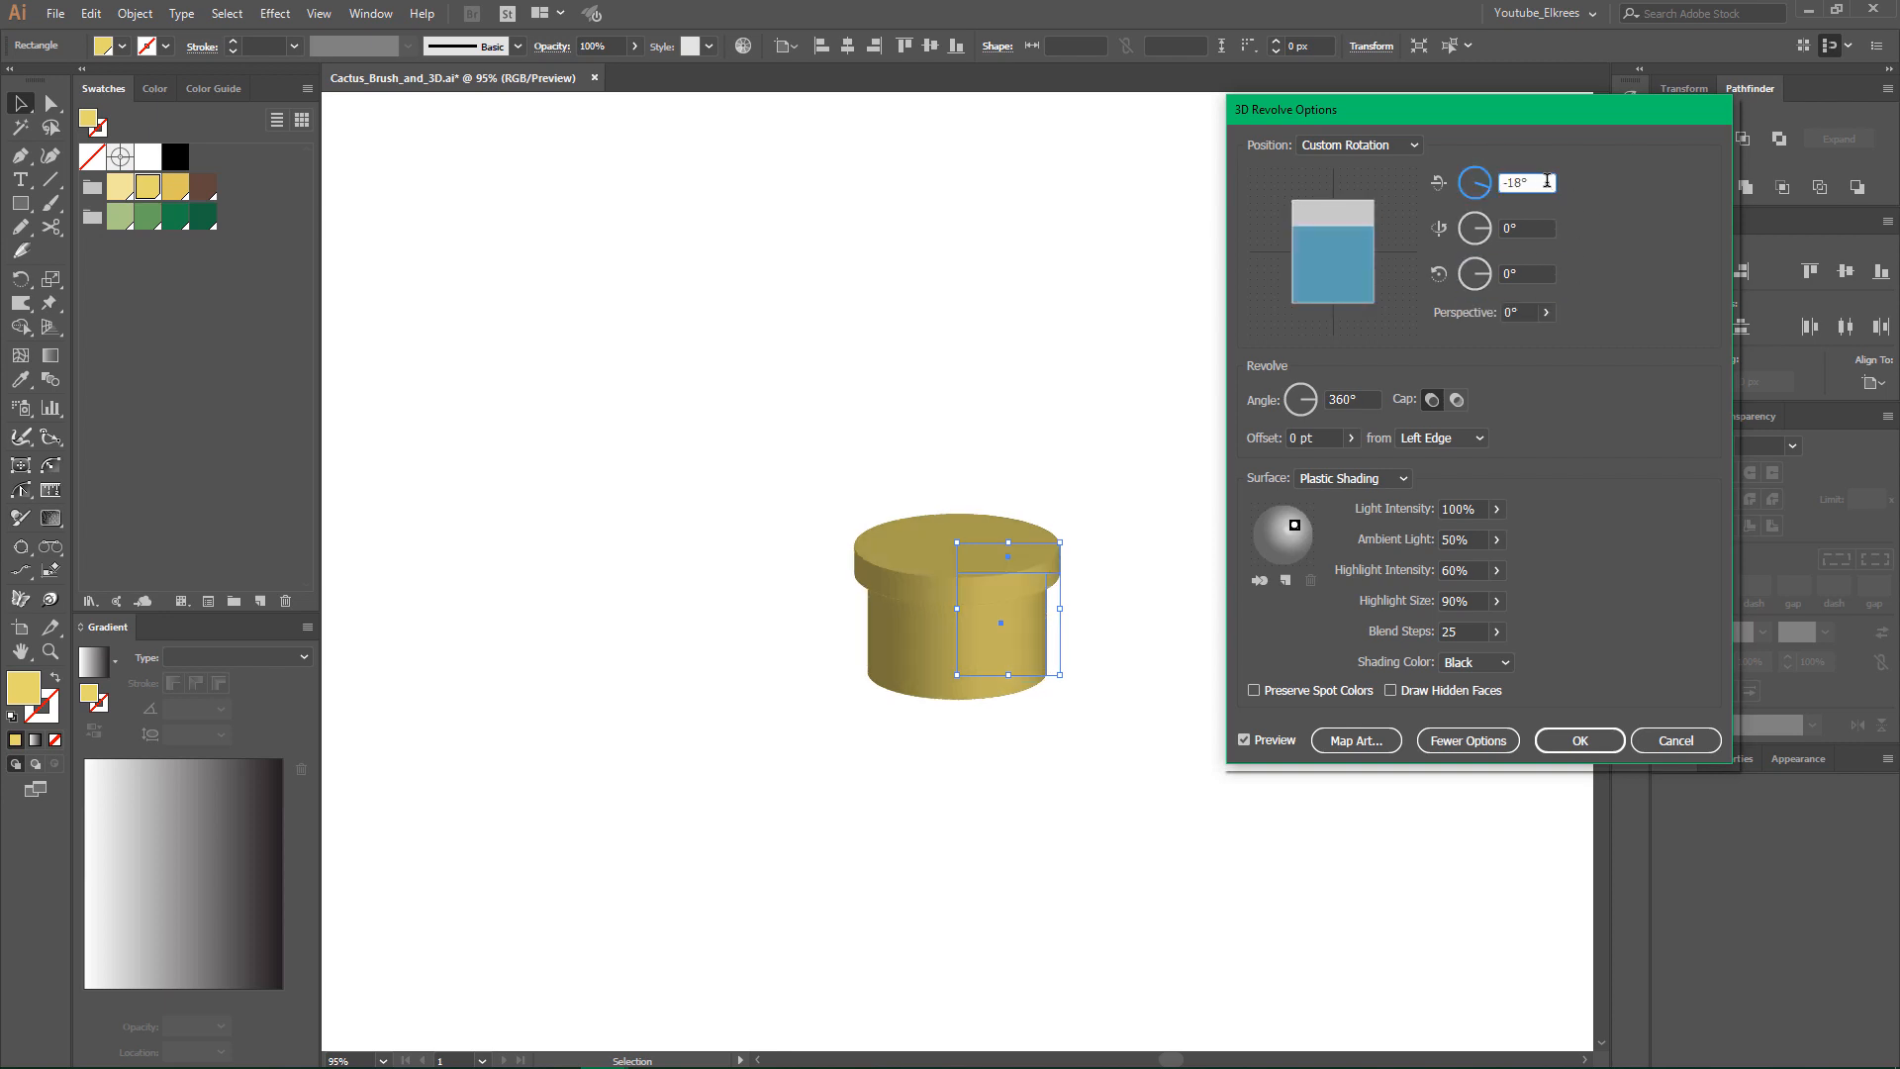
key(Up)
key(Up)
key(Up)
key(Up)
key(Up)
key(Up)
key(Up)
key(Up)
key(Up)
key(Up)
key(Up)
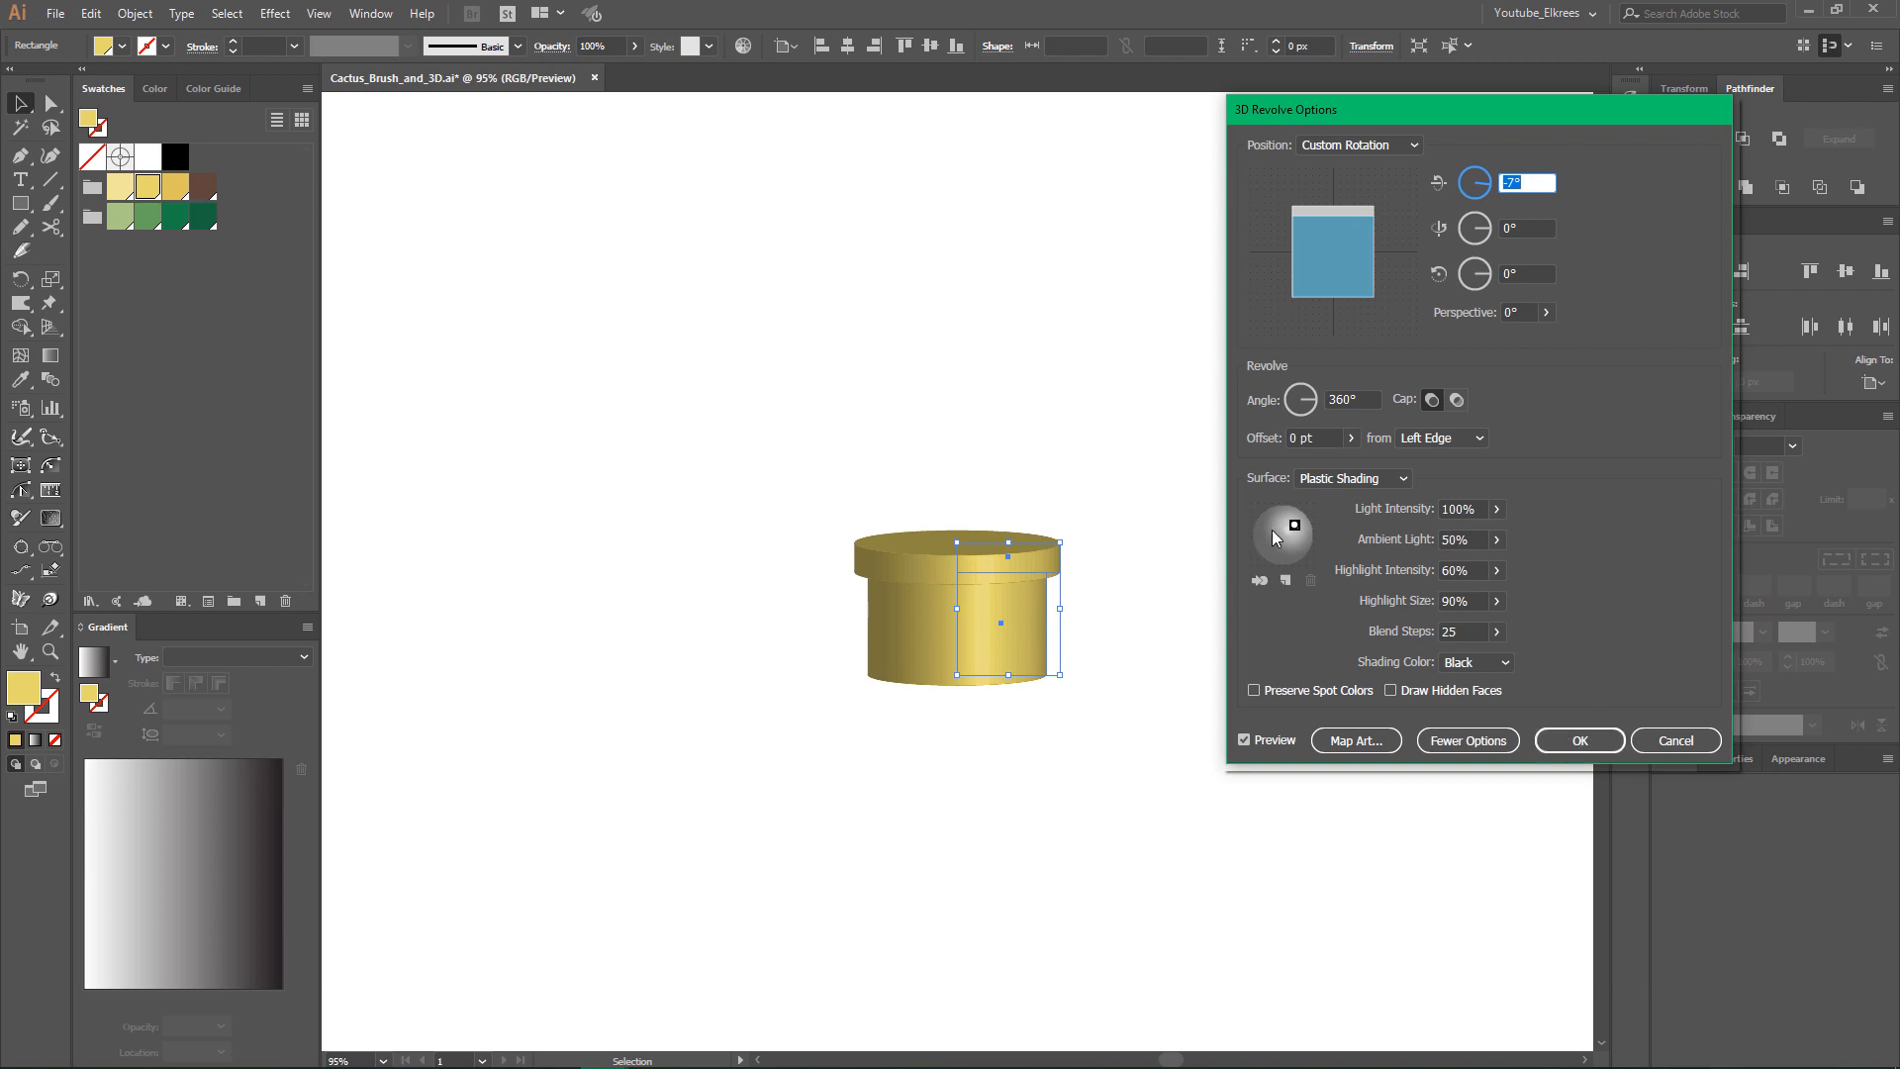
drag(1294, 526, 1277, 530)
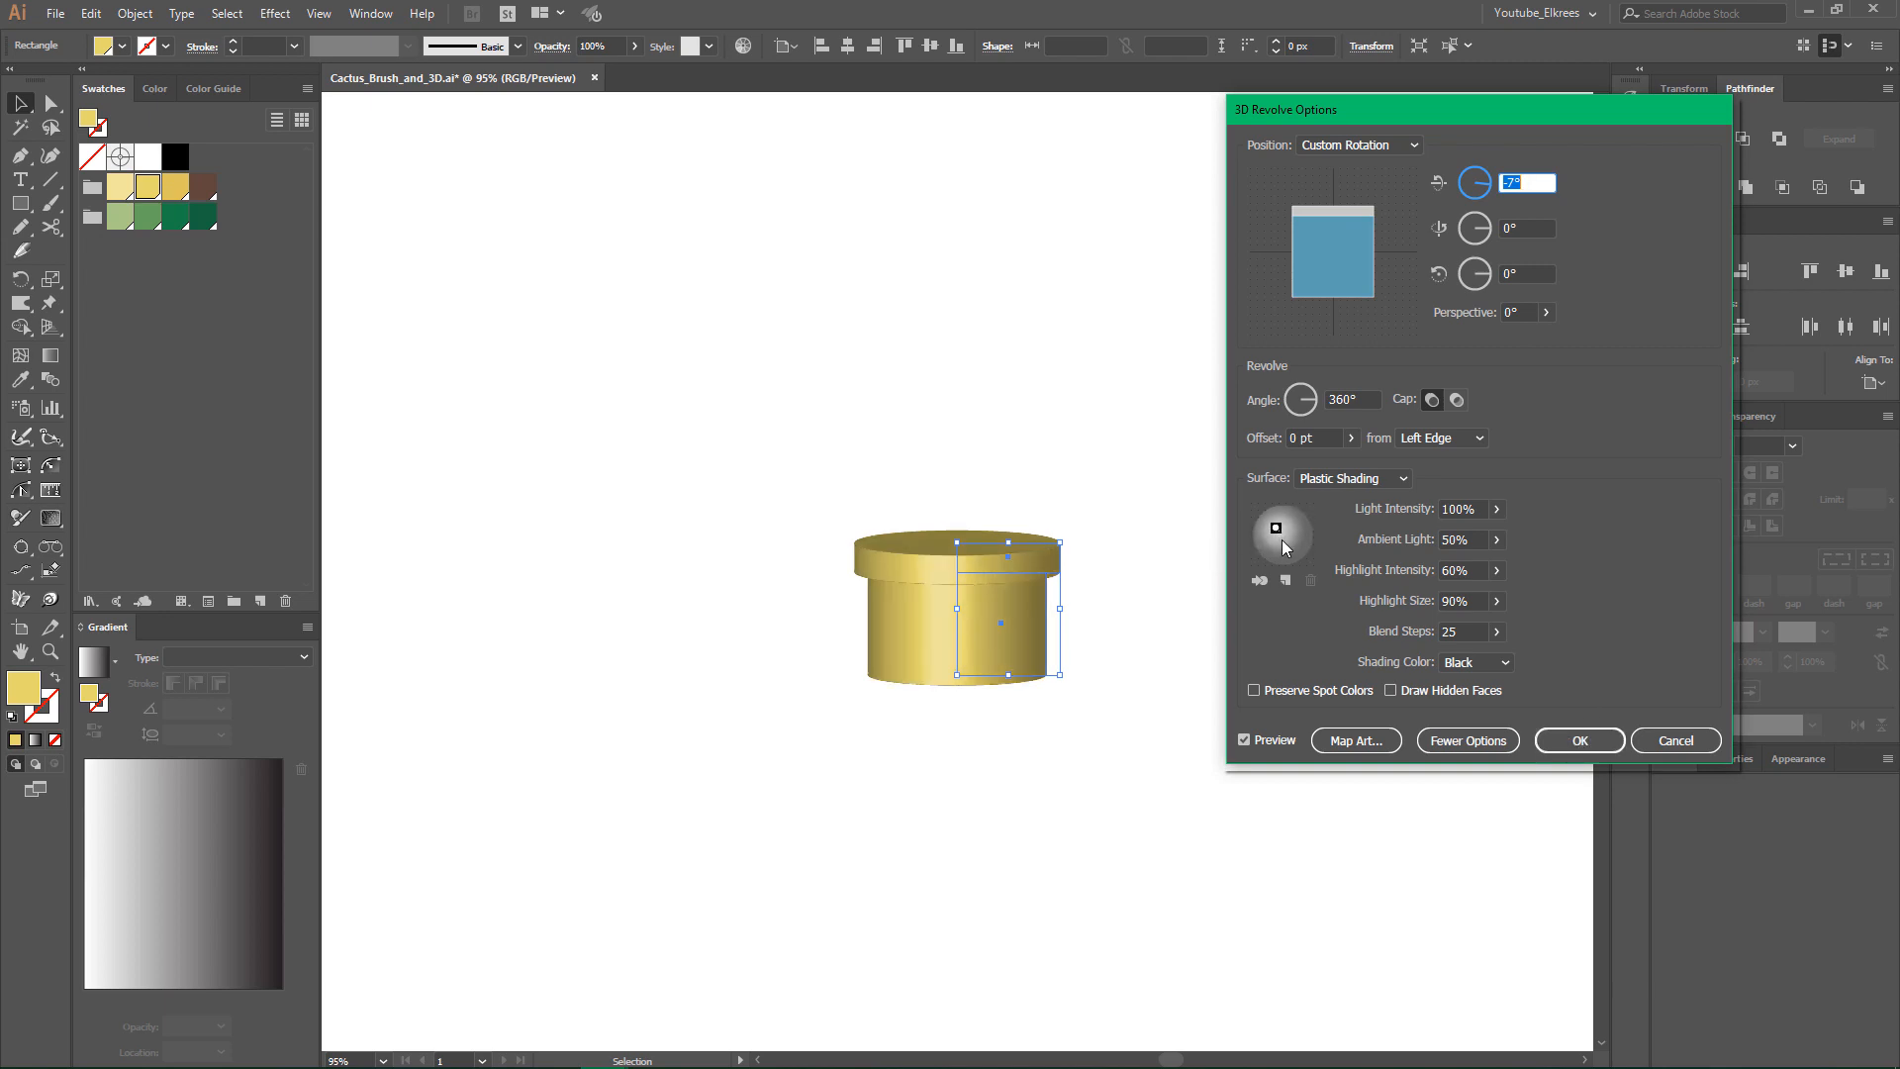
click(1580, 740)
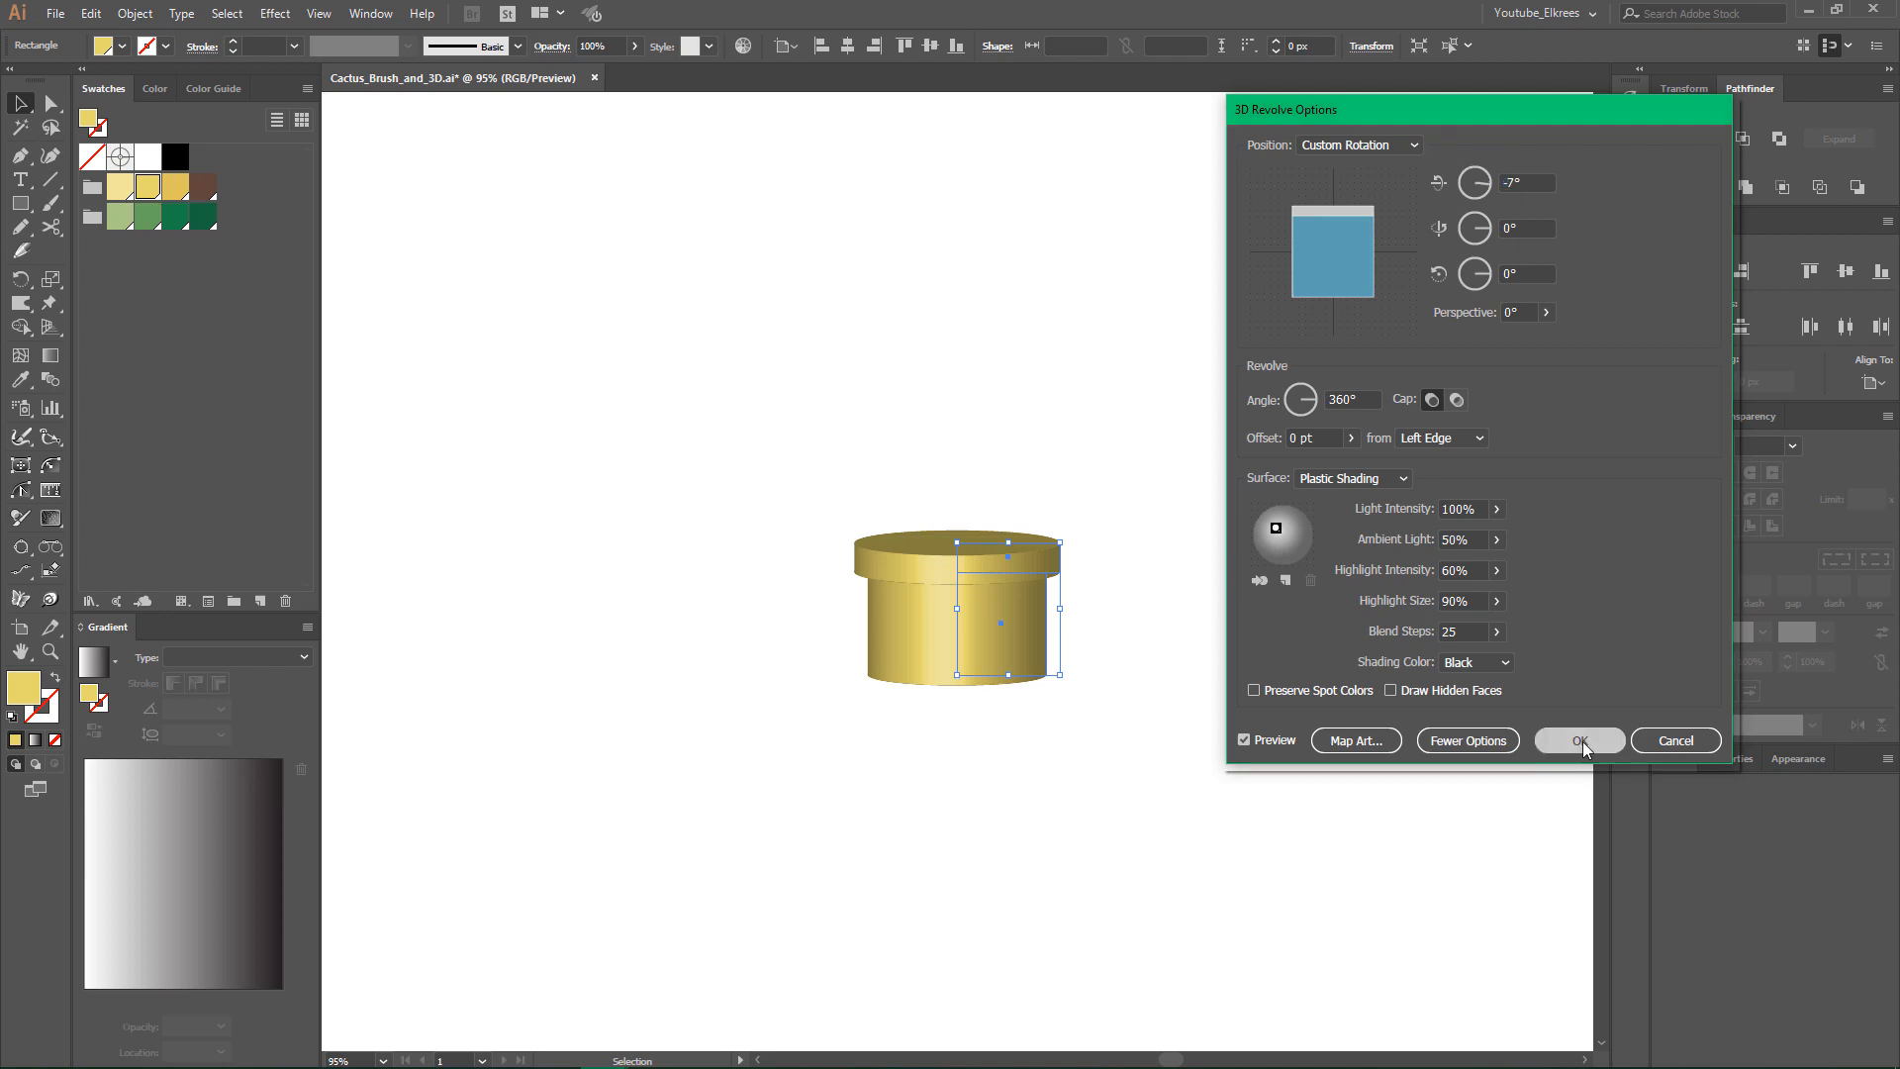
- Round the lower outer corner of the pot body's rectangle so the revolved pot gets a bowl-shaped base
key(ctrl+equal)
key(ctrl+equal)
key(ctrl+equal)
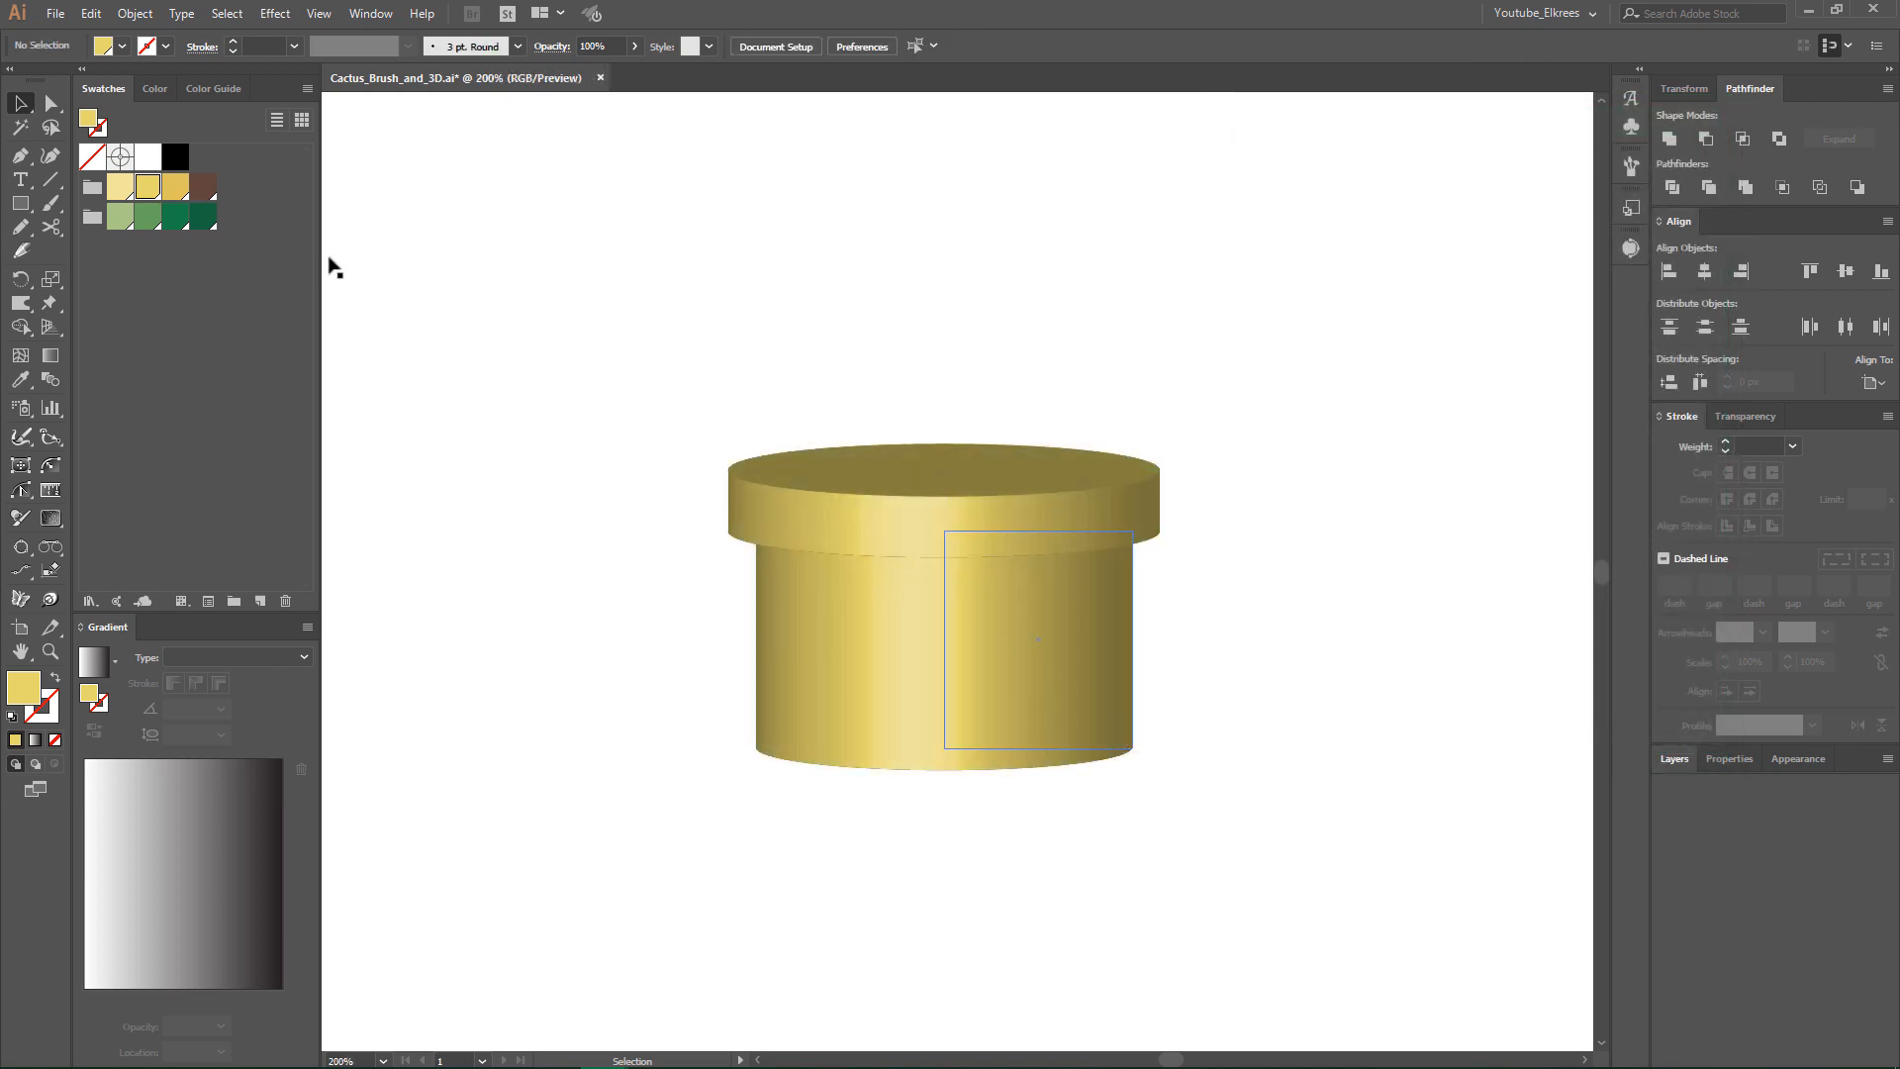
click(51, 104)
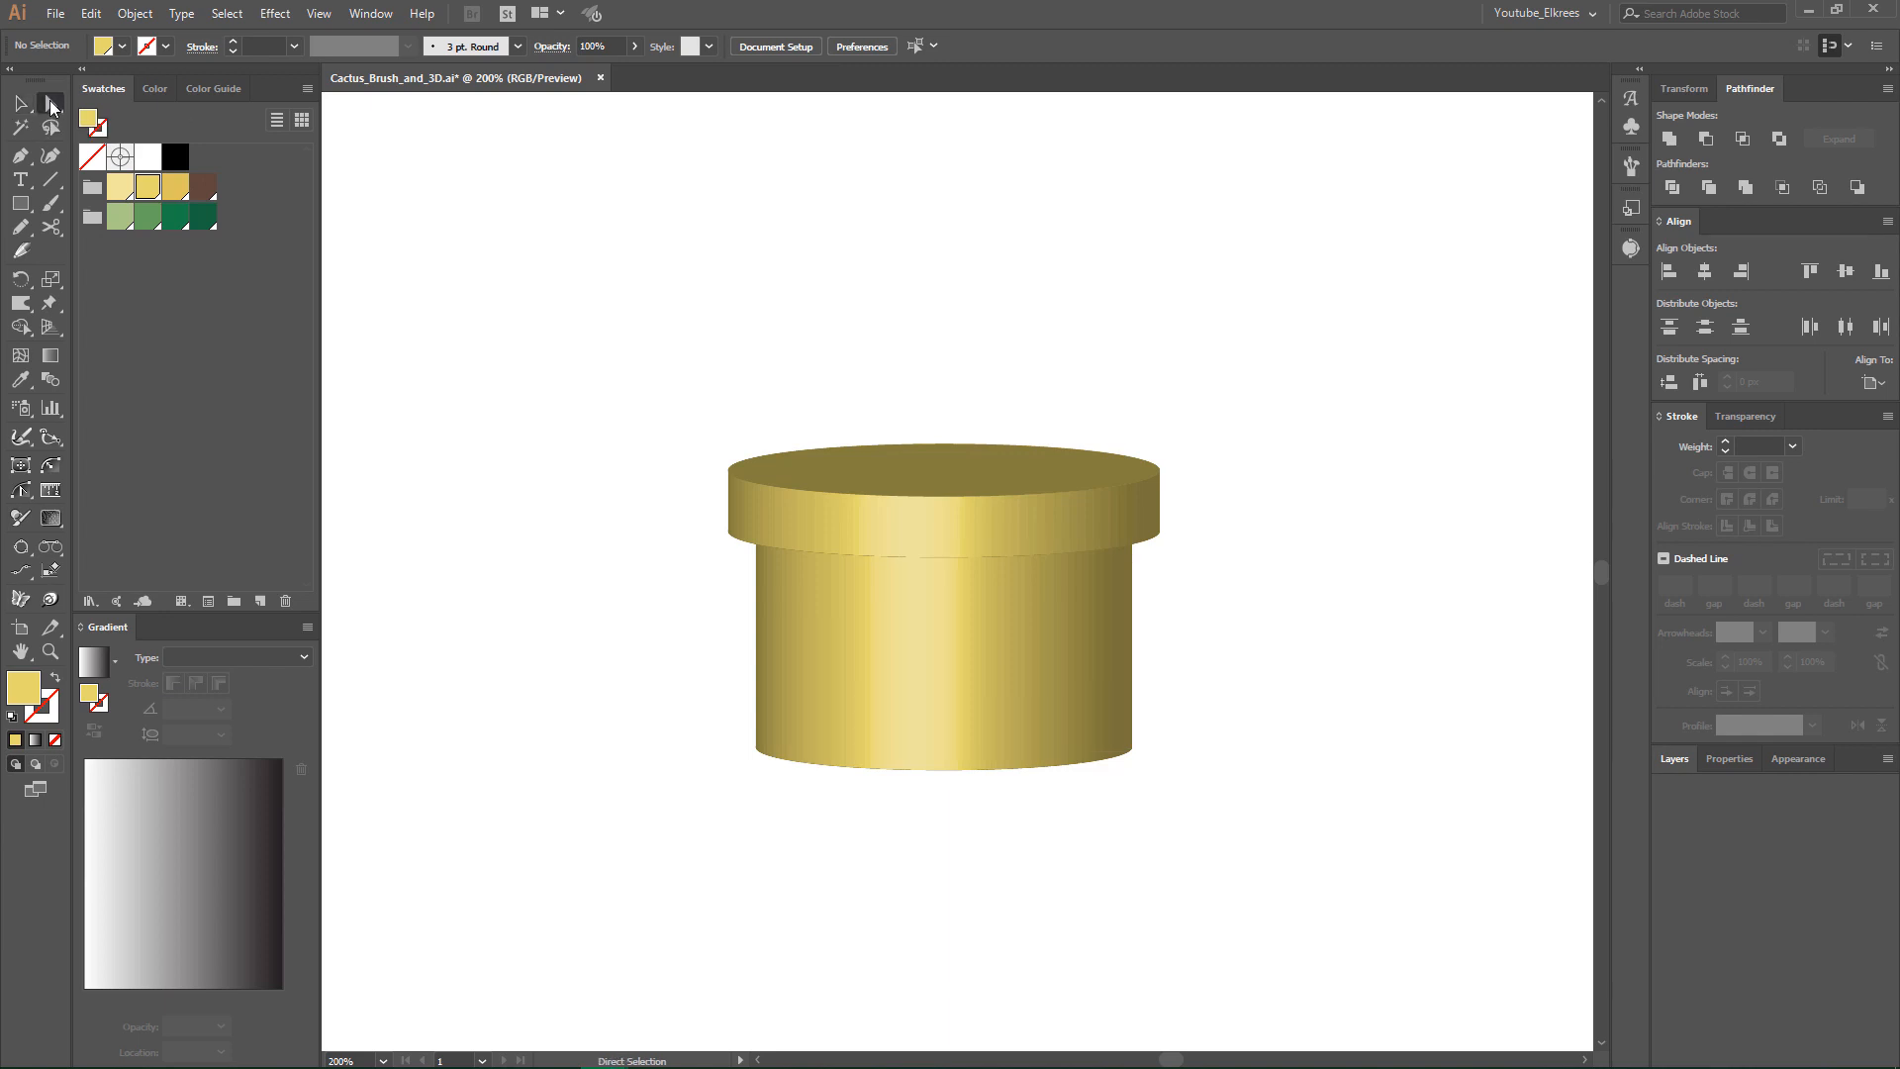
click(1133, 750)
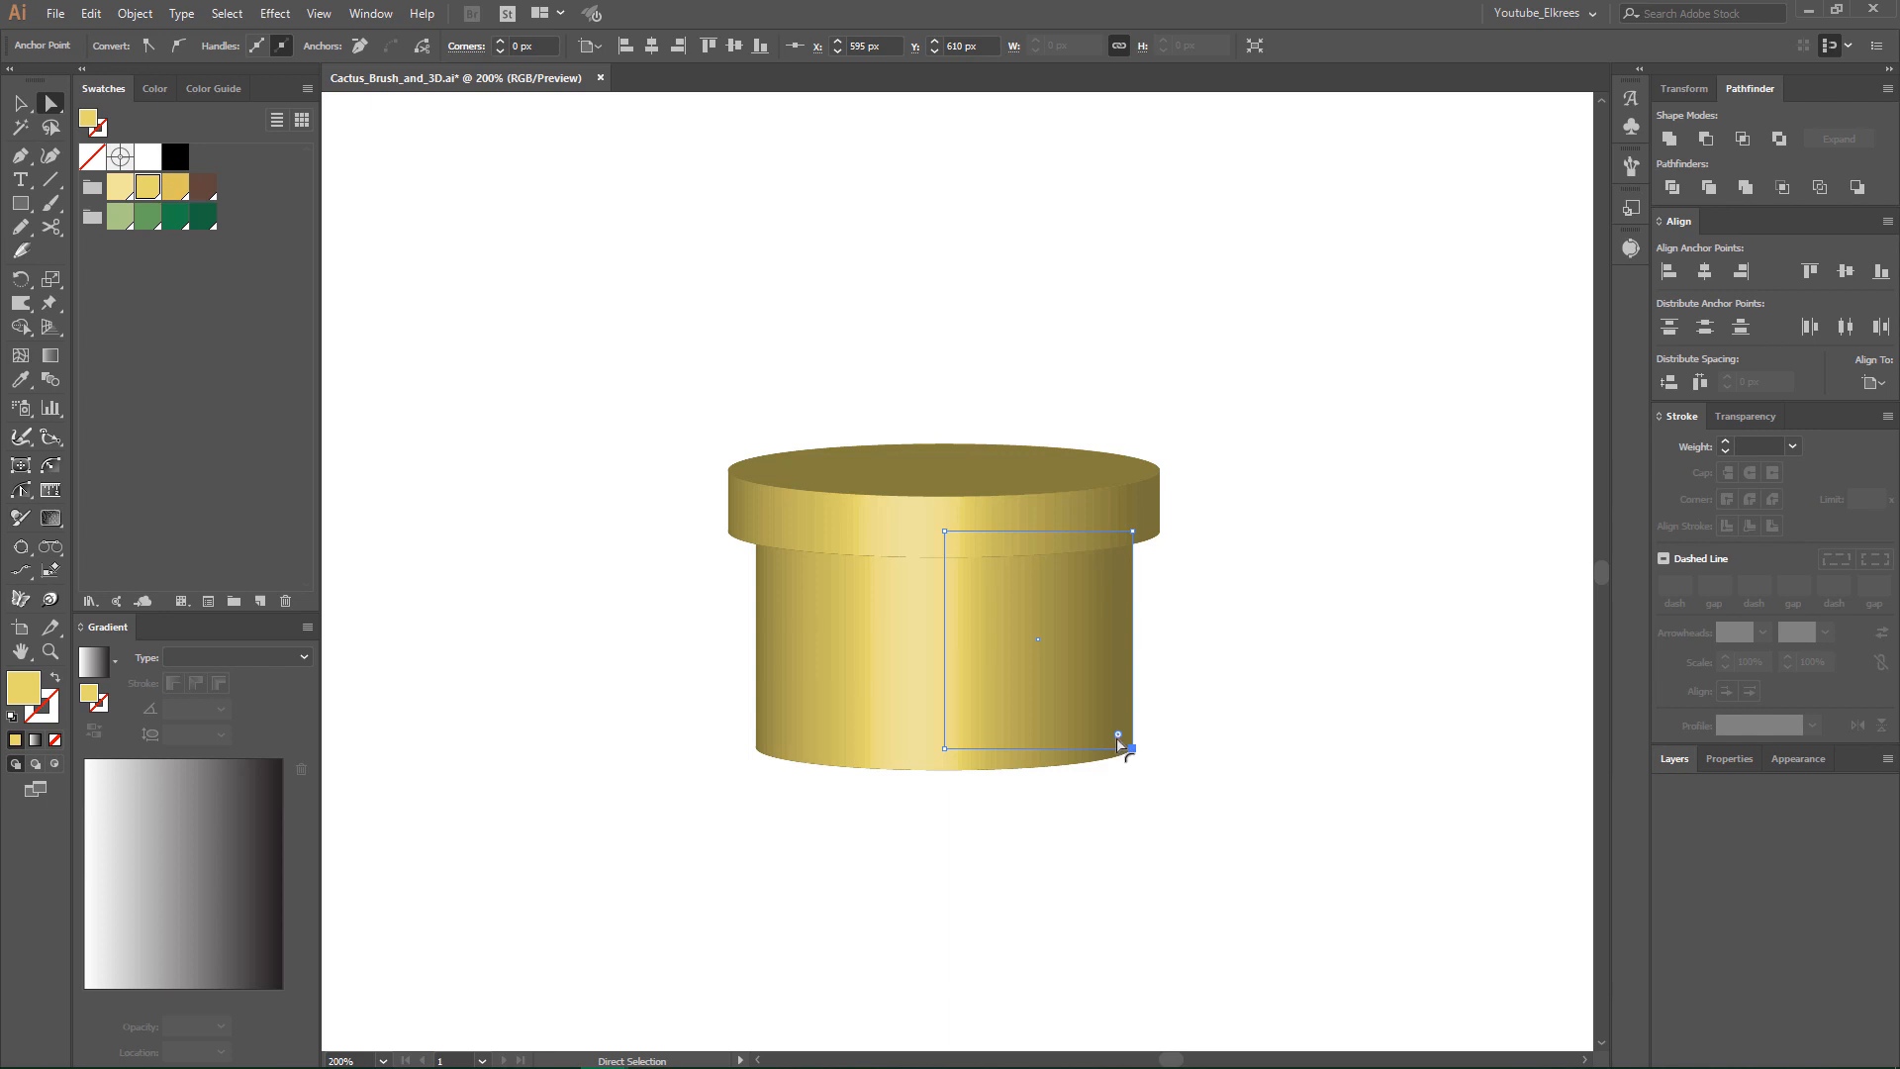
drag(1118, 738, 1049, 633)
click(1227, 671)
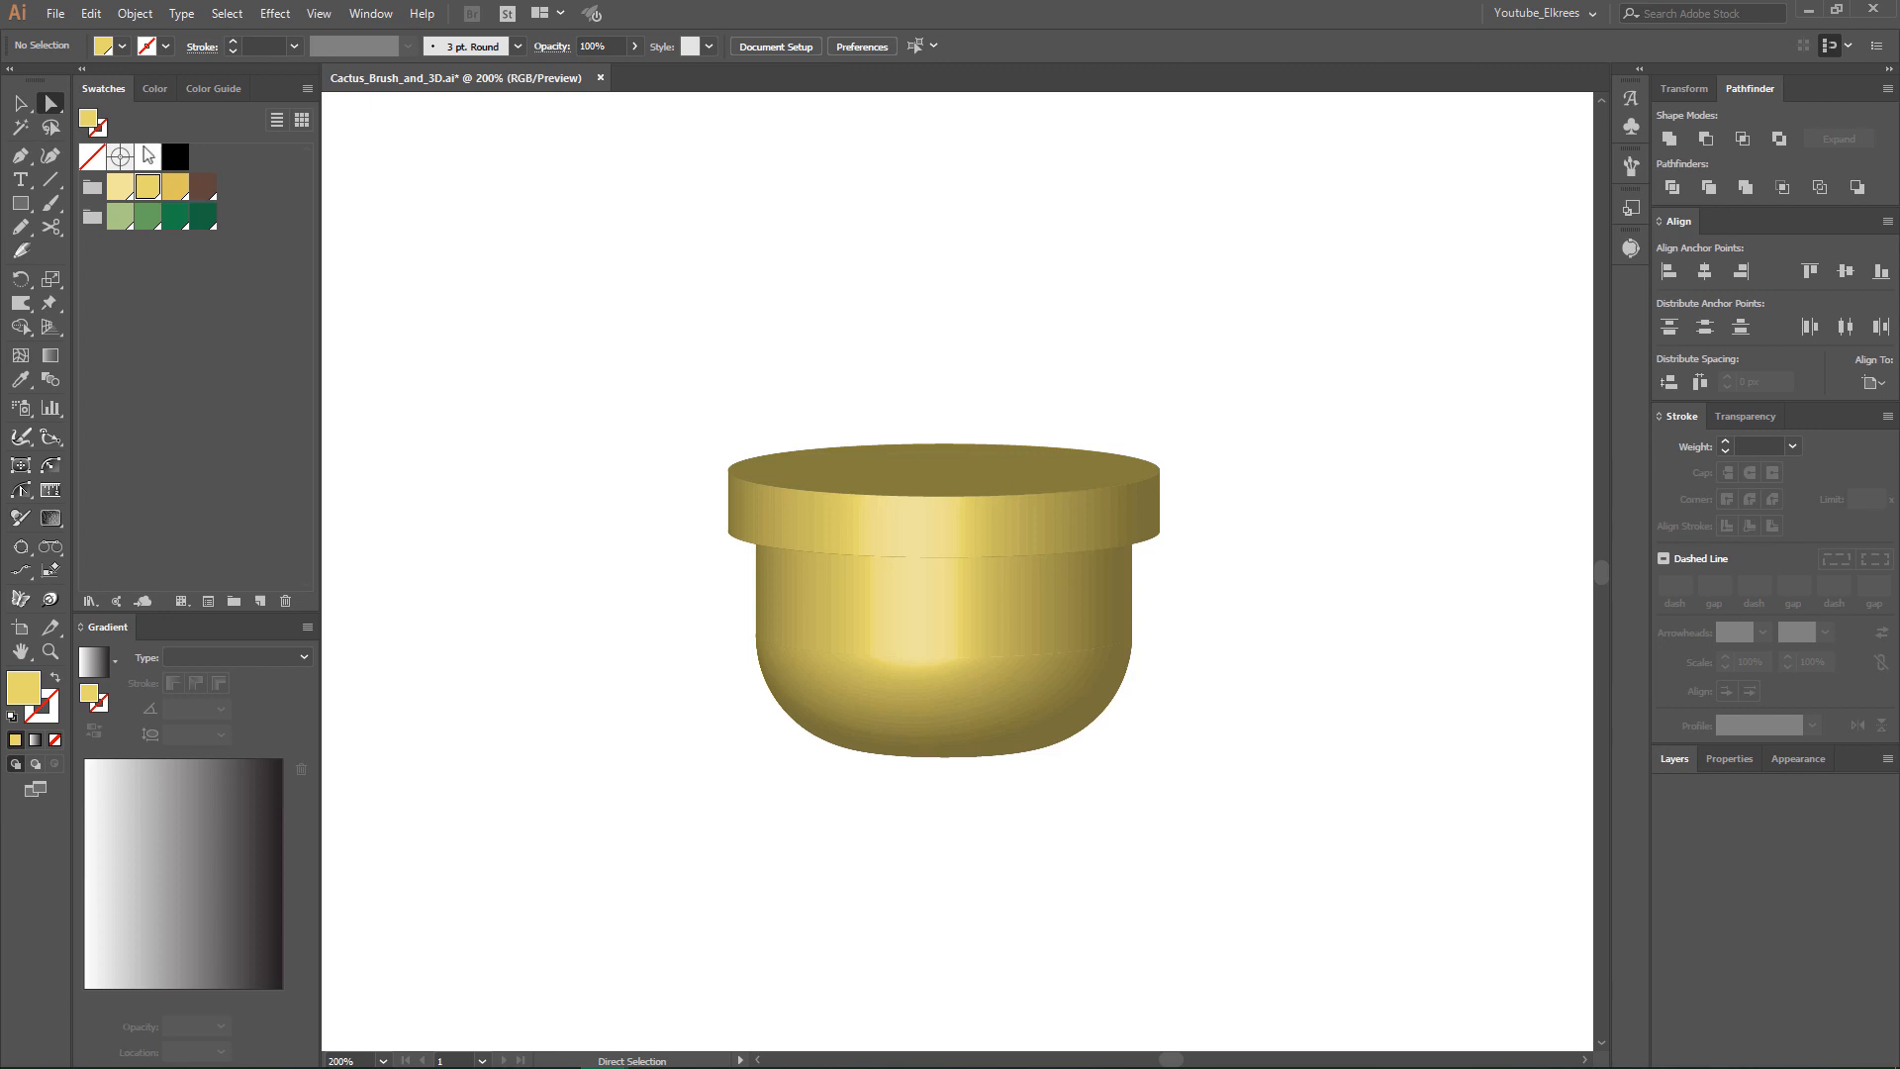
- Expand the appearance of the revolved pot into editable shapes
click(20, 104)
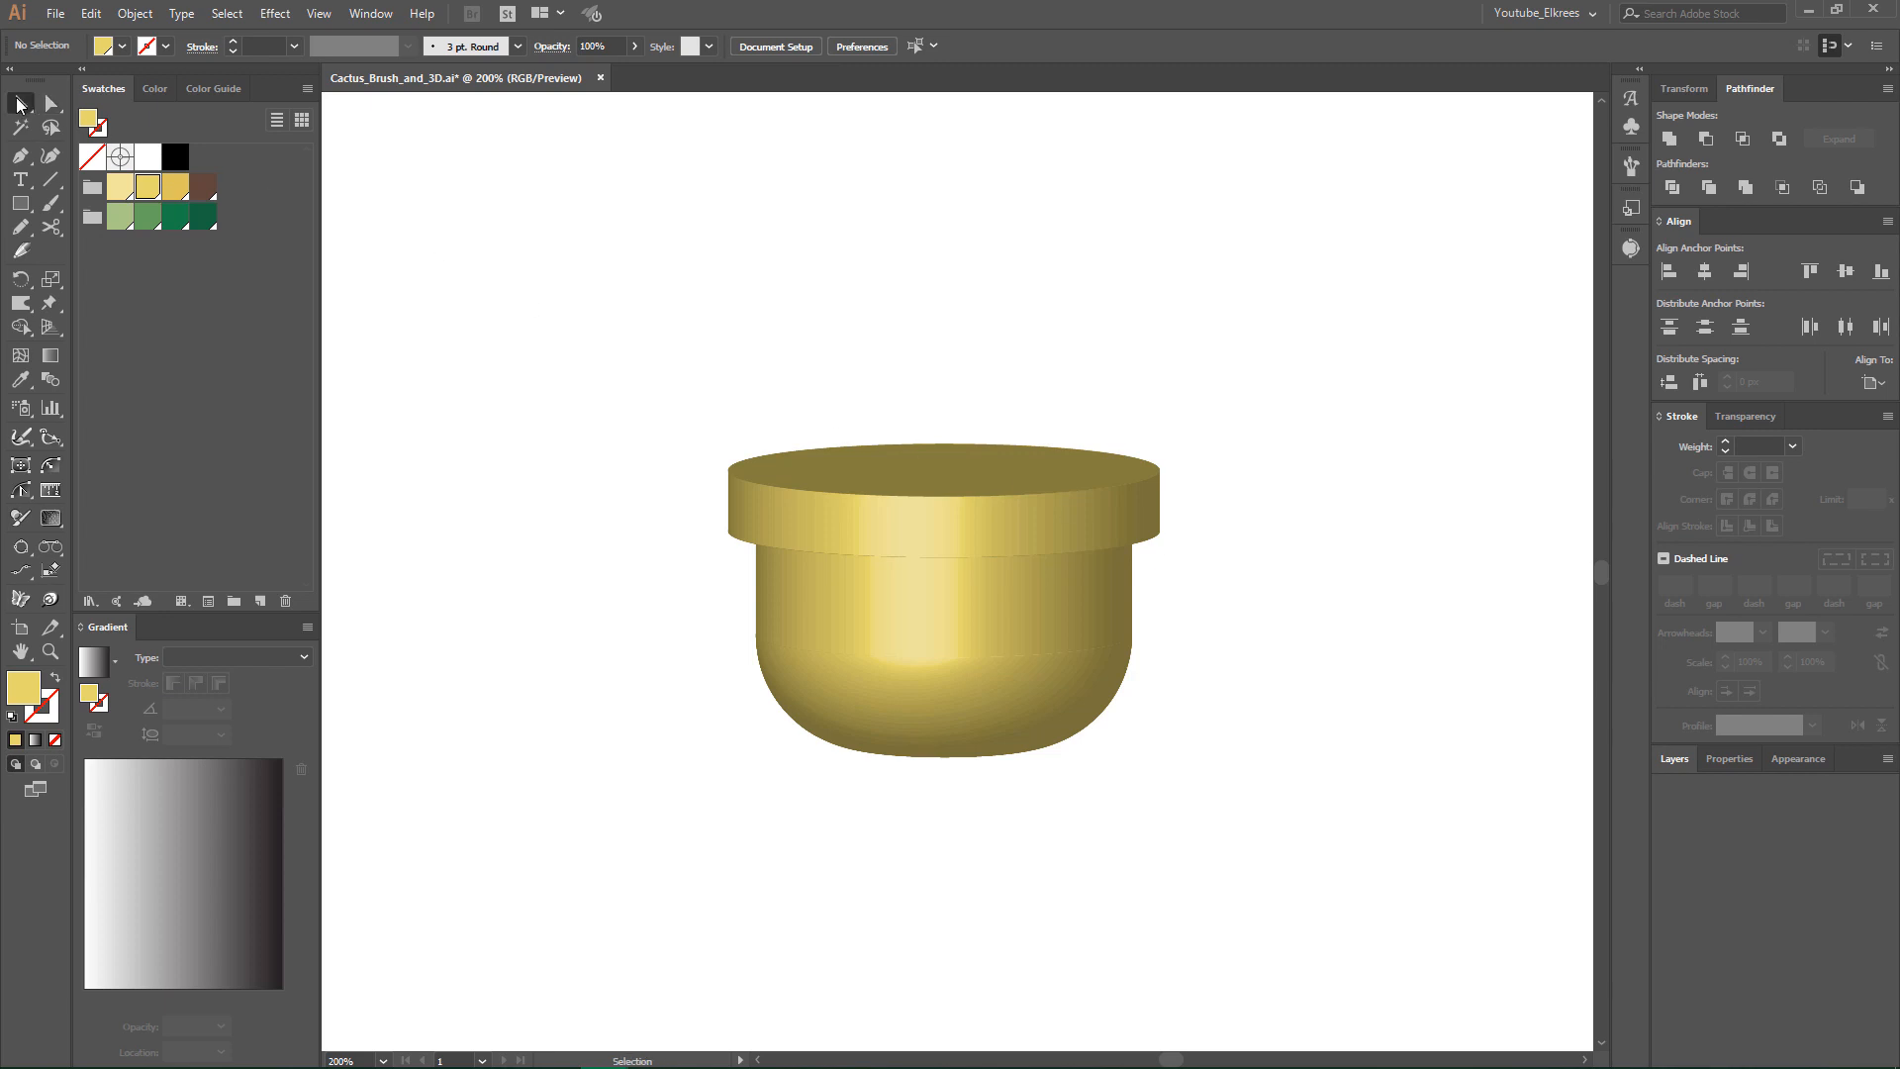
click(971, 614)
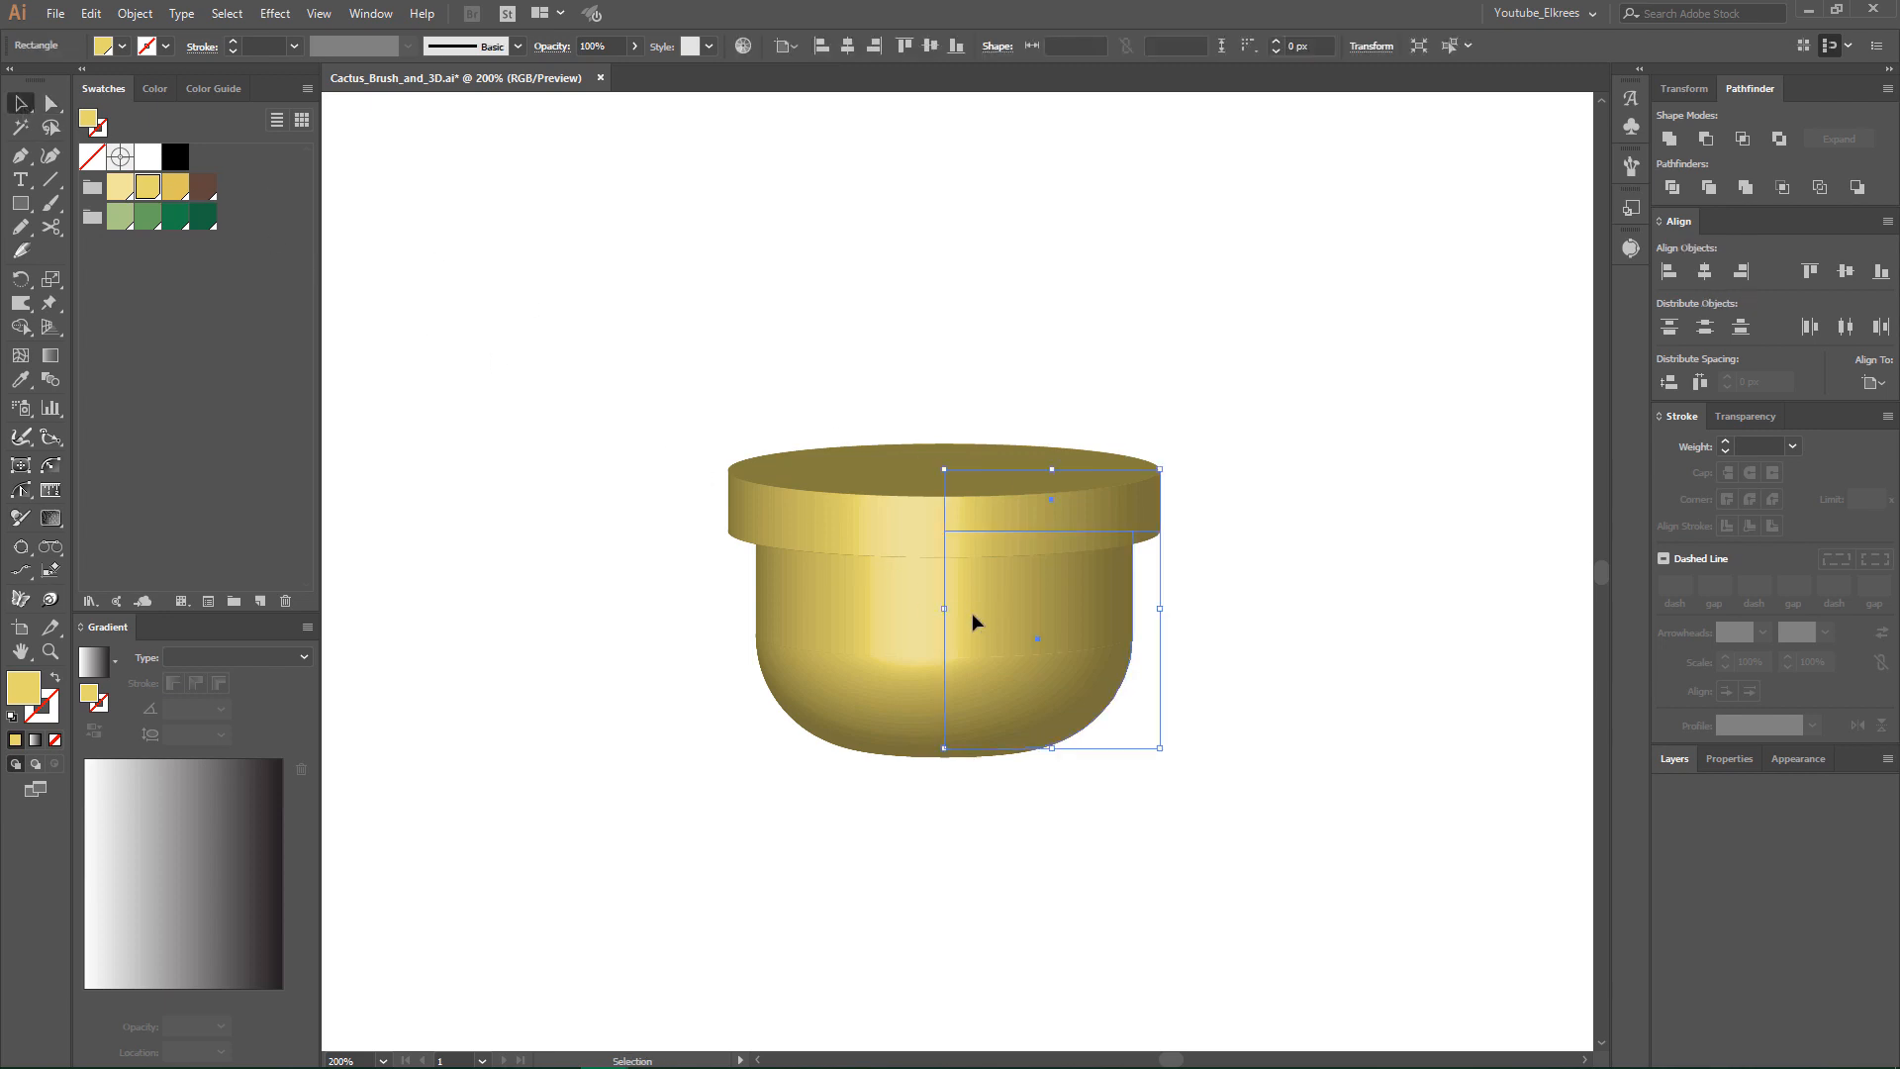
click(135, 13)
click(194, 254)
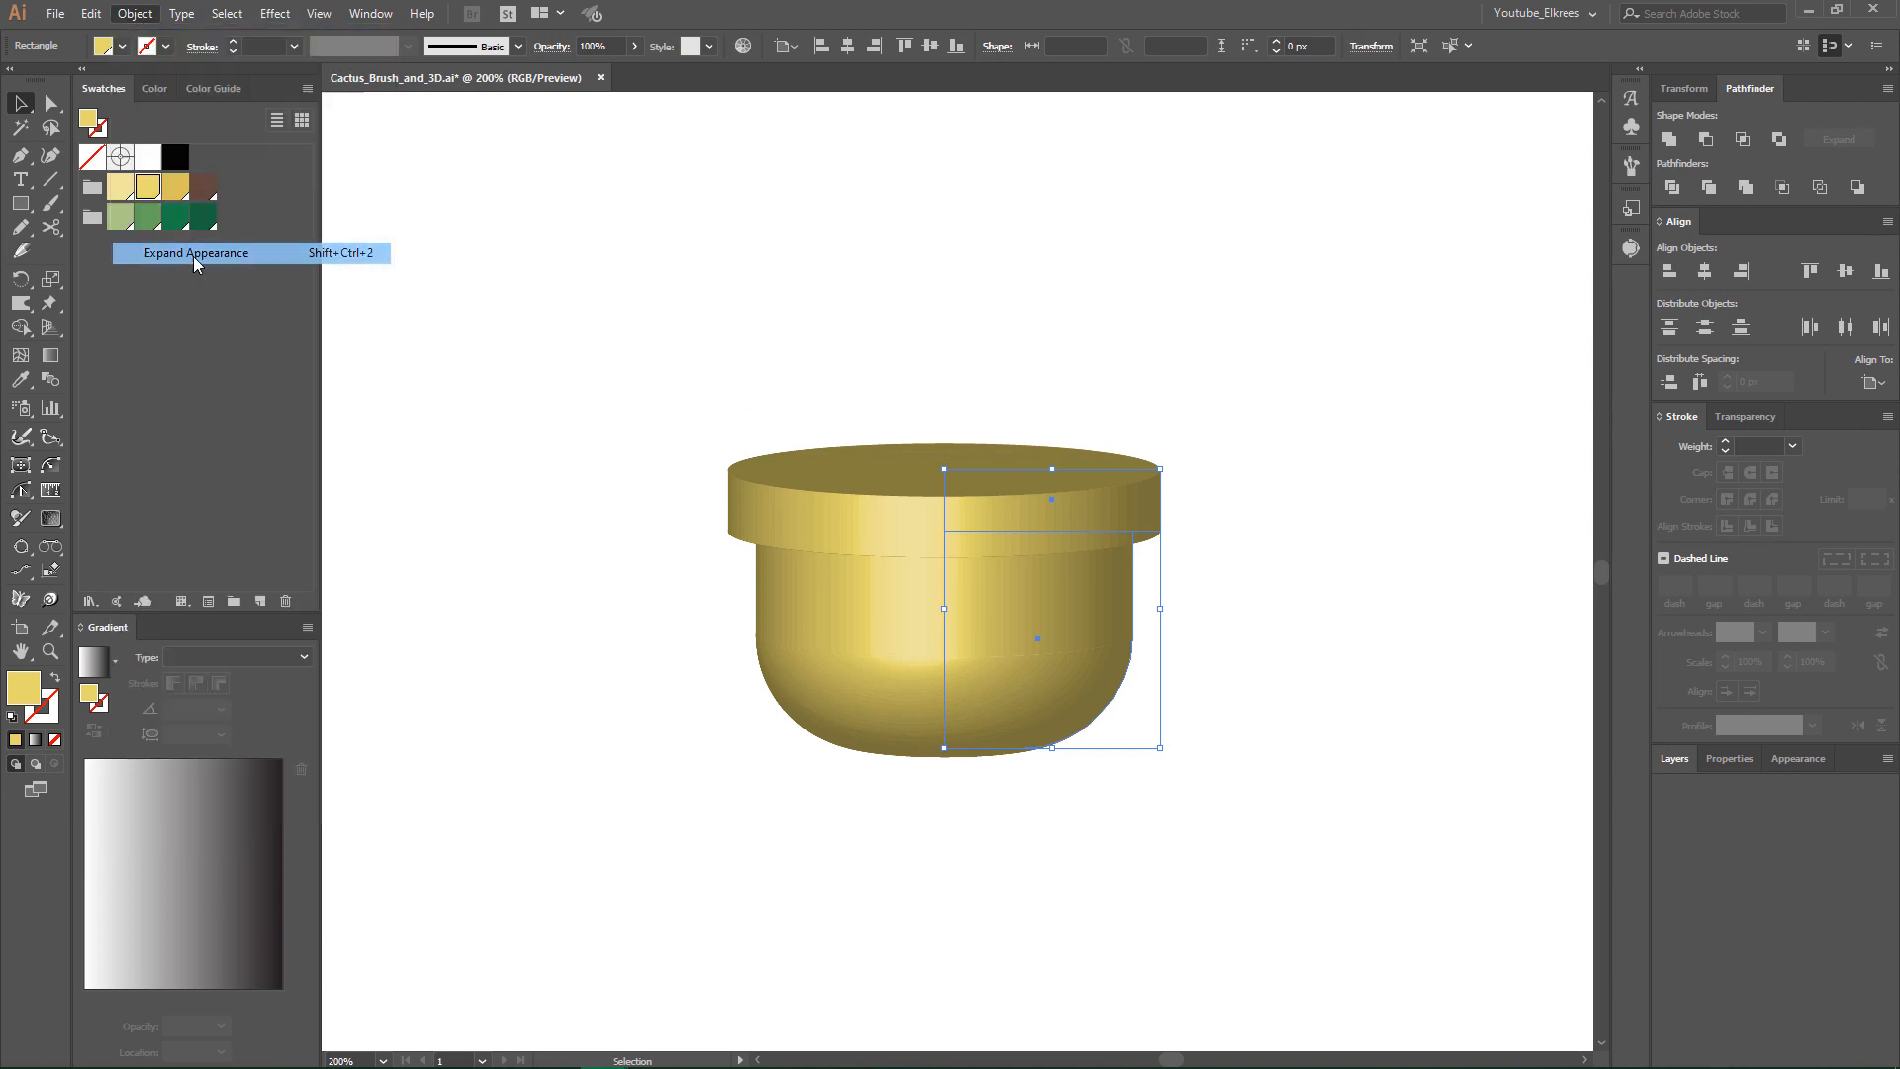
- Ungroup the expanded pot twice to separate its rim, top and body pieces
right_click(797, 535)
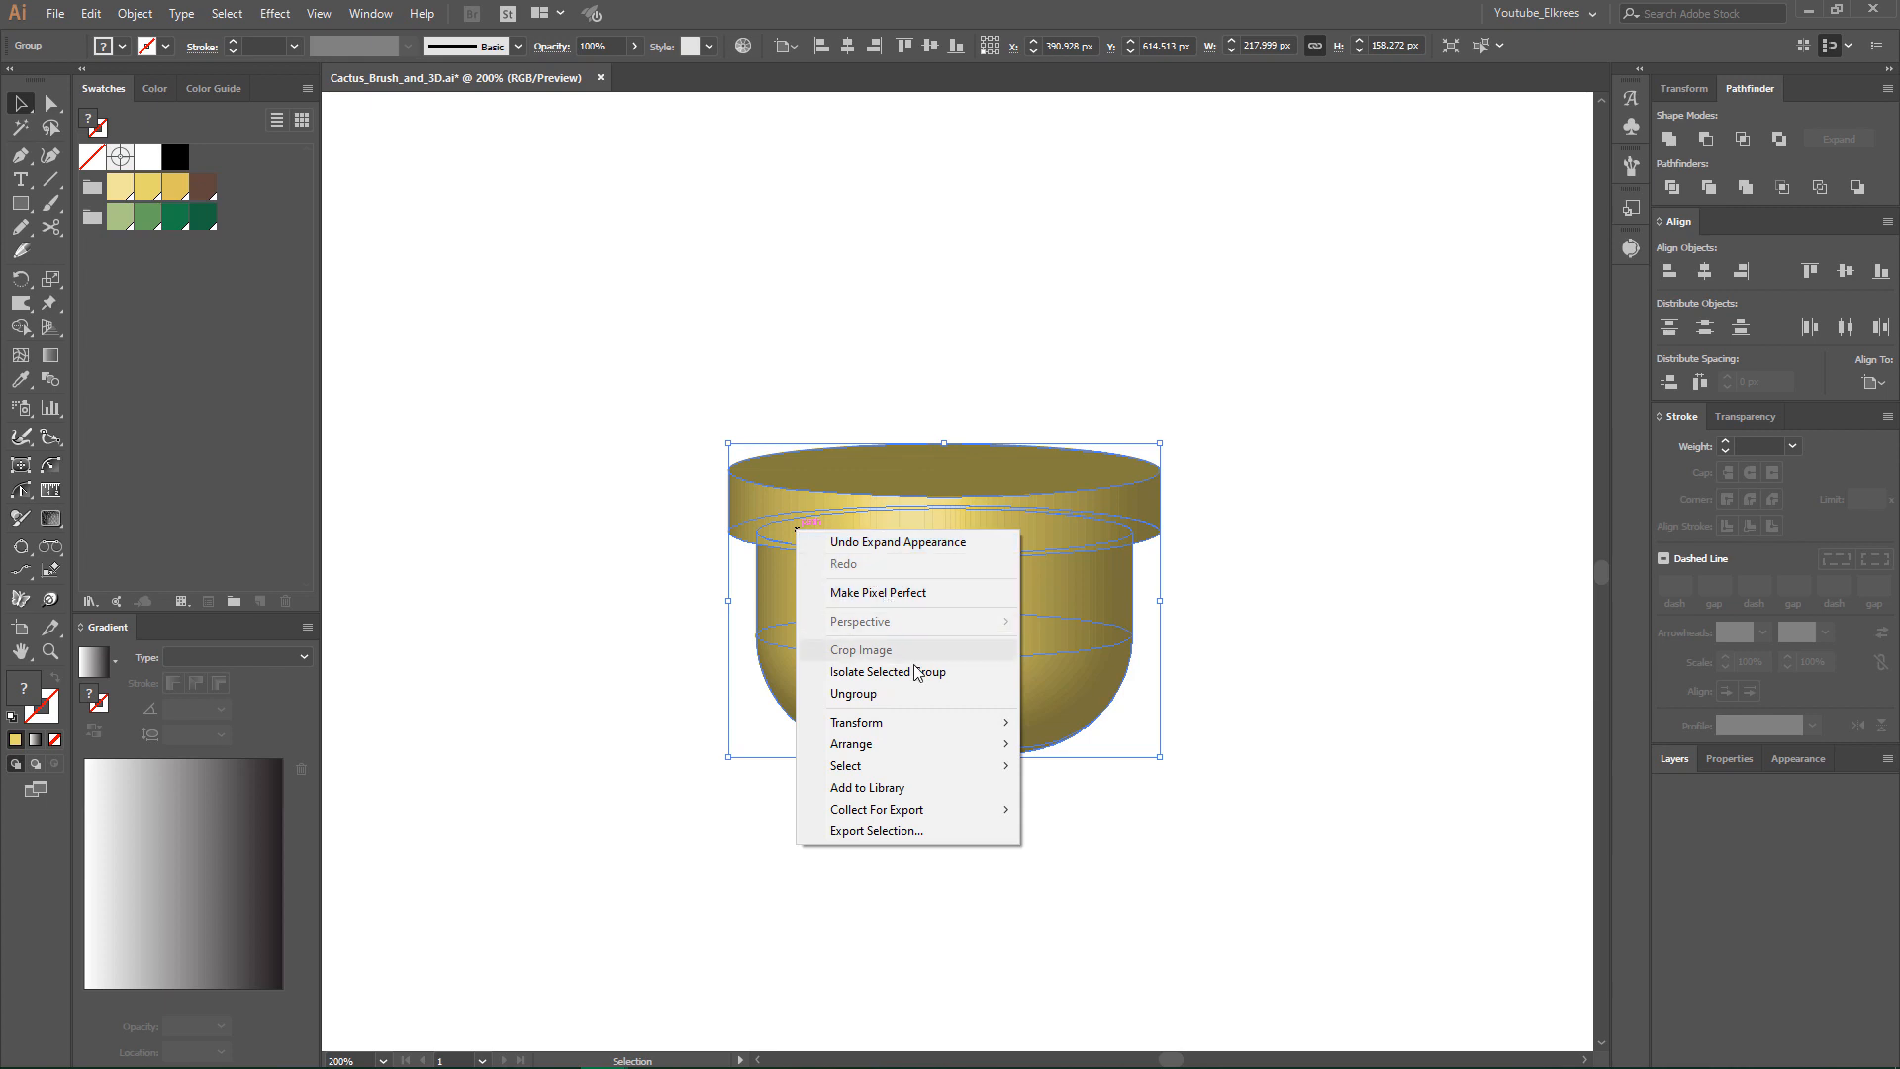
click(880, 695)
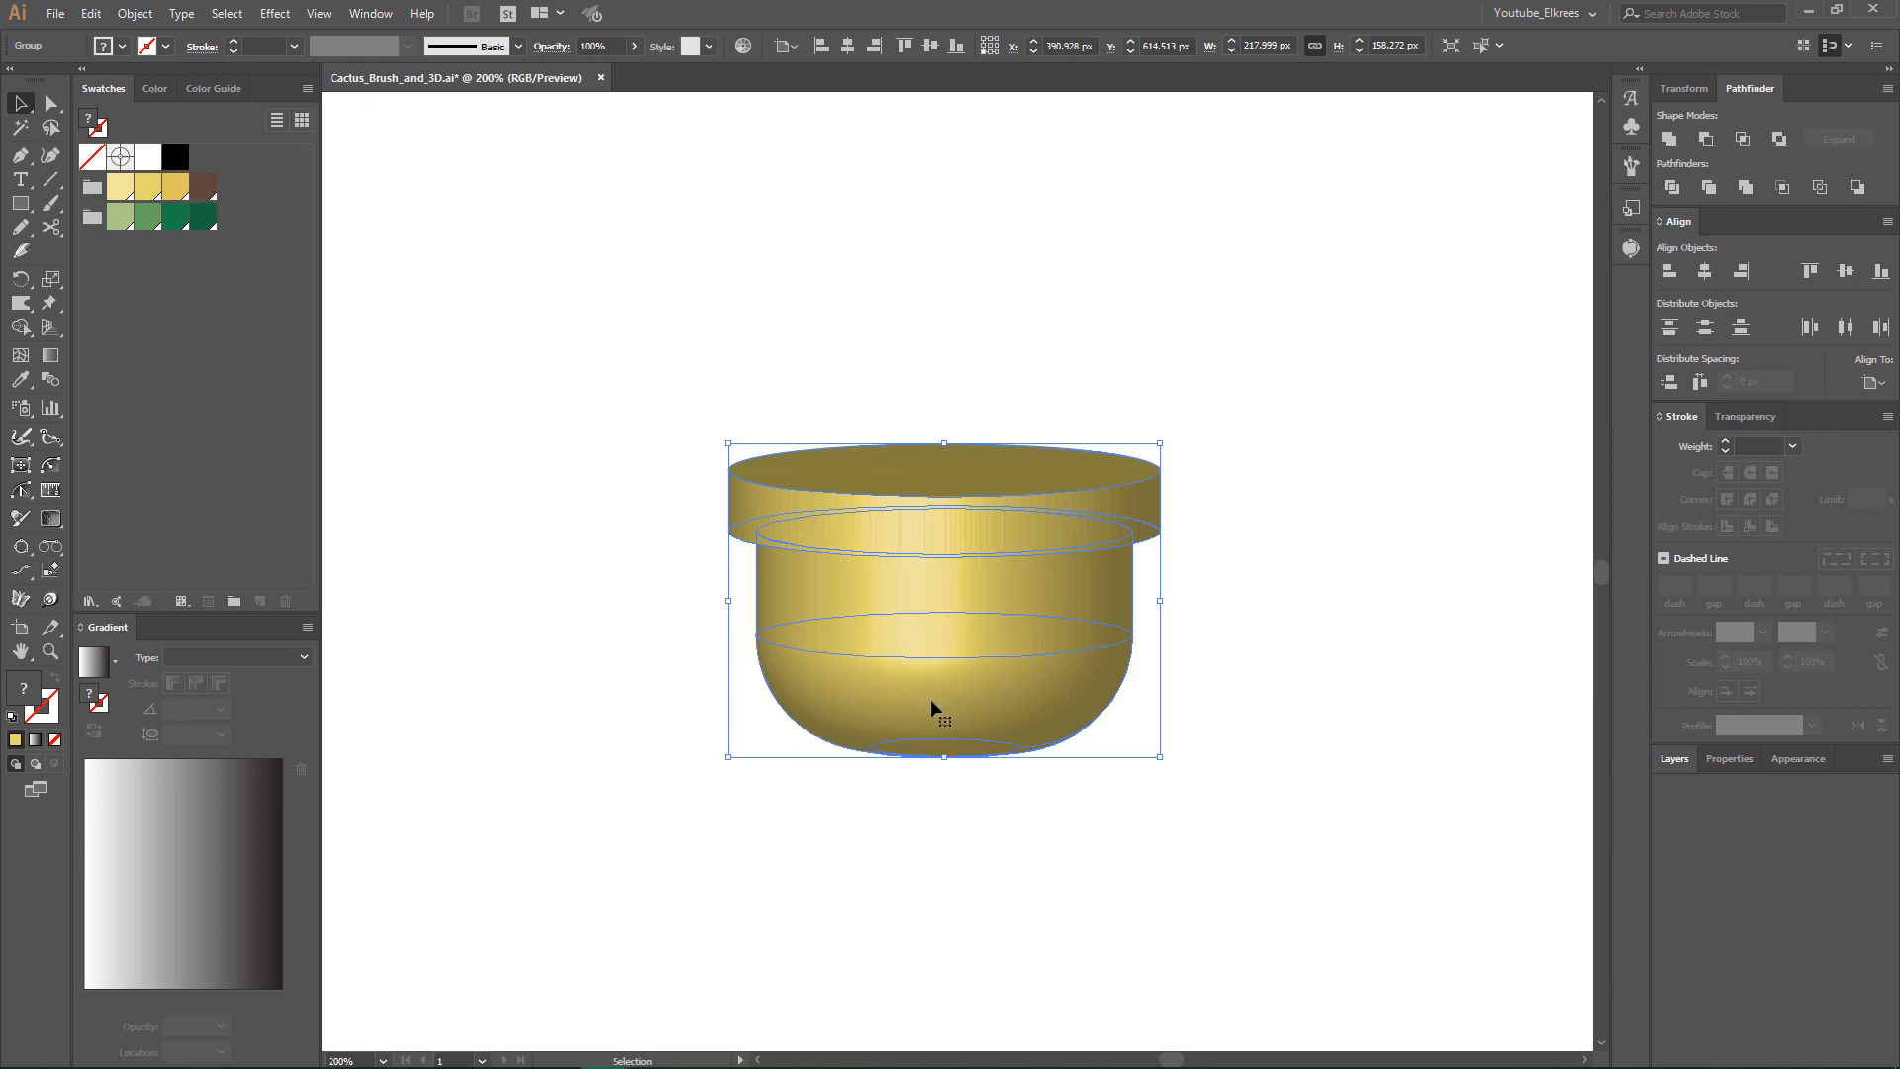
click(1259, 606)
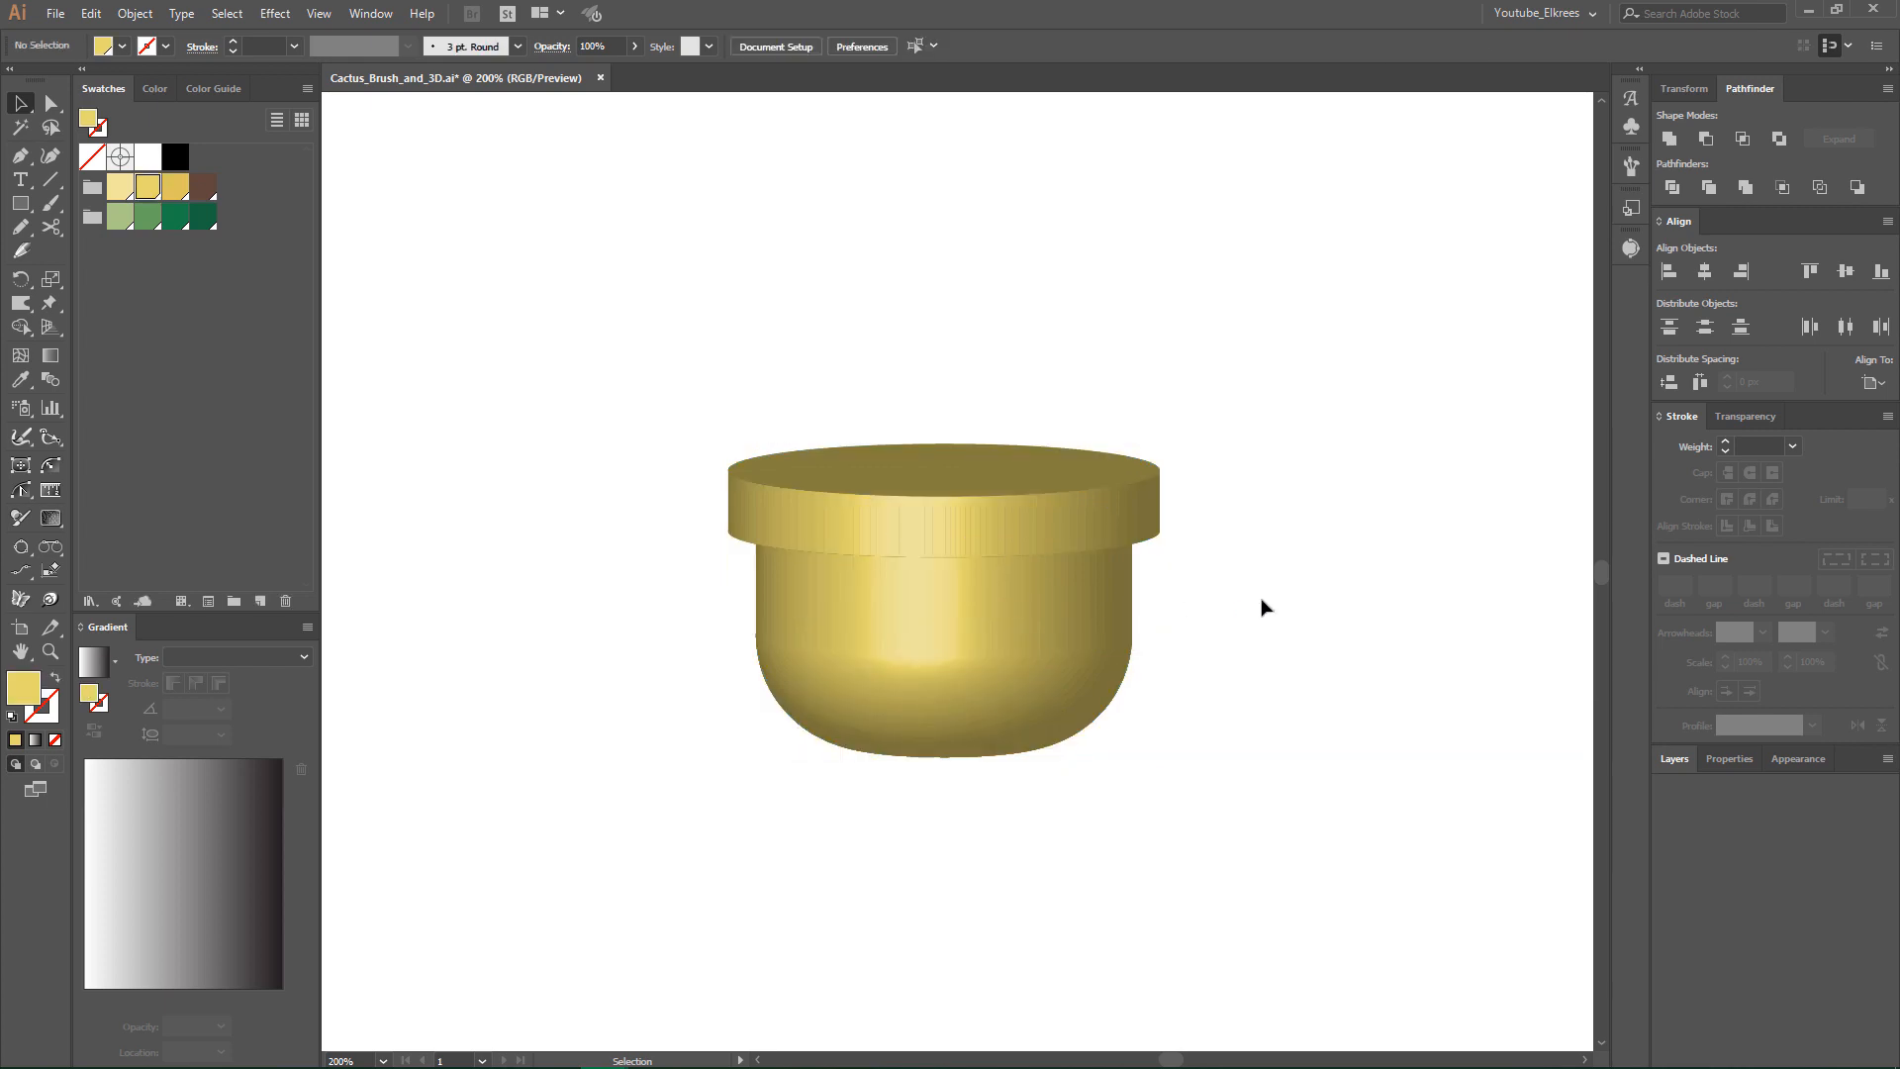
click(1078, 618)
right_click(1079, 618)
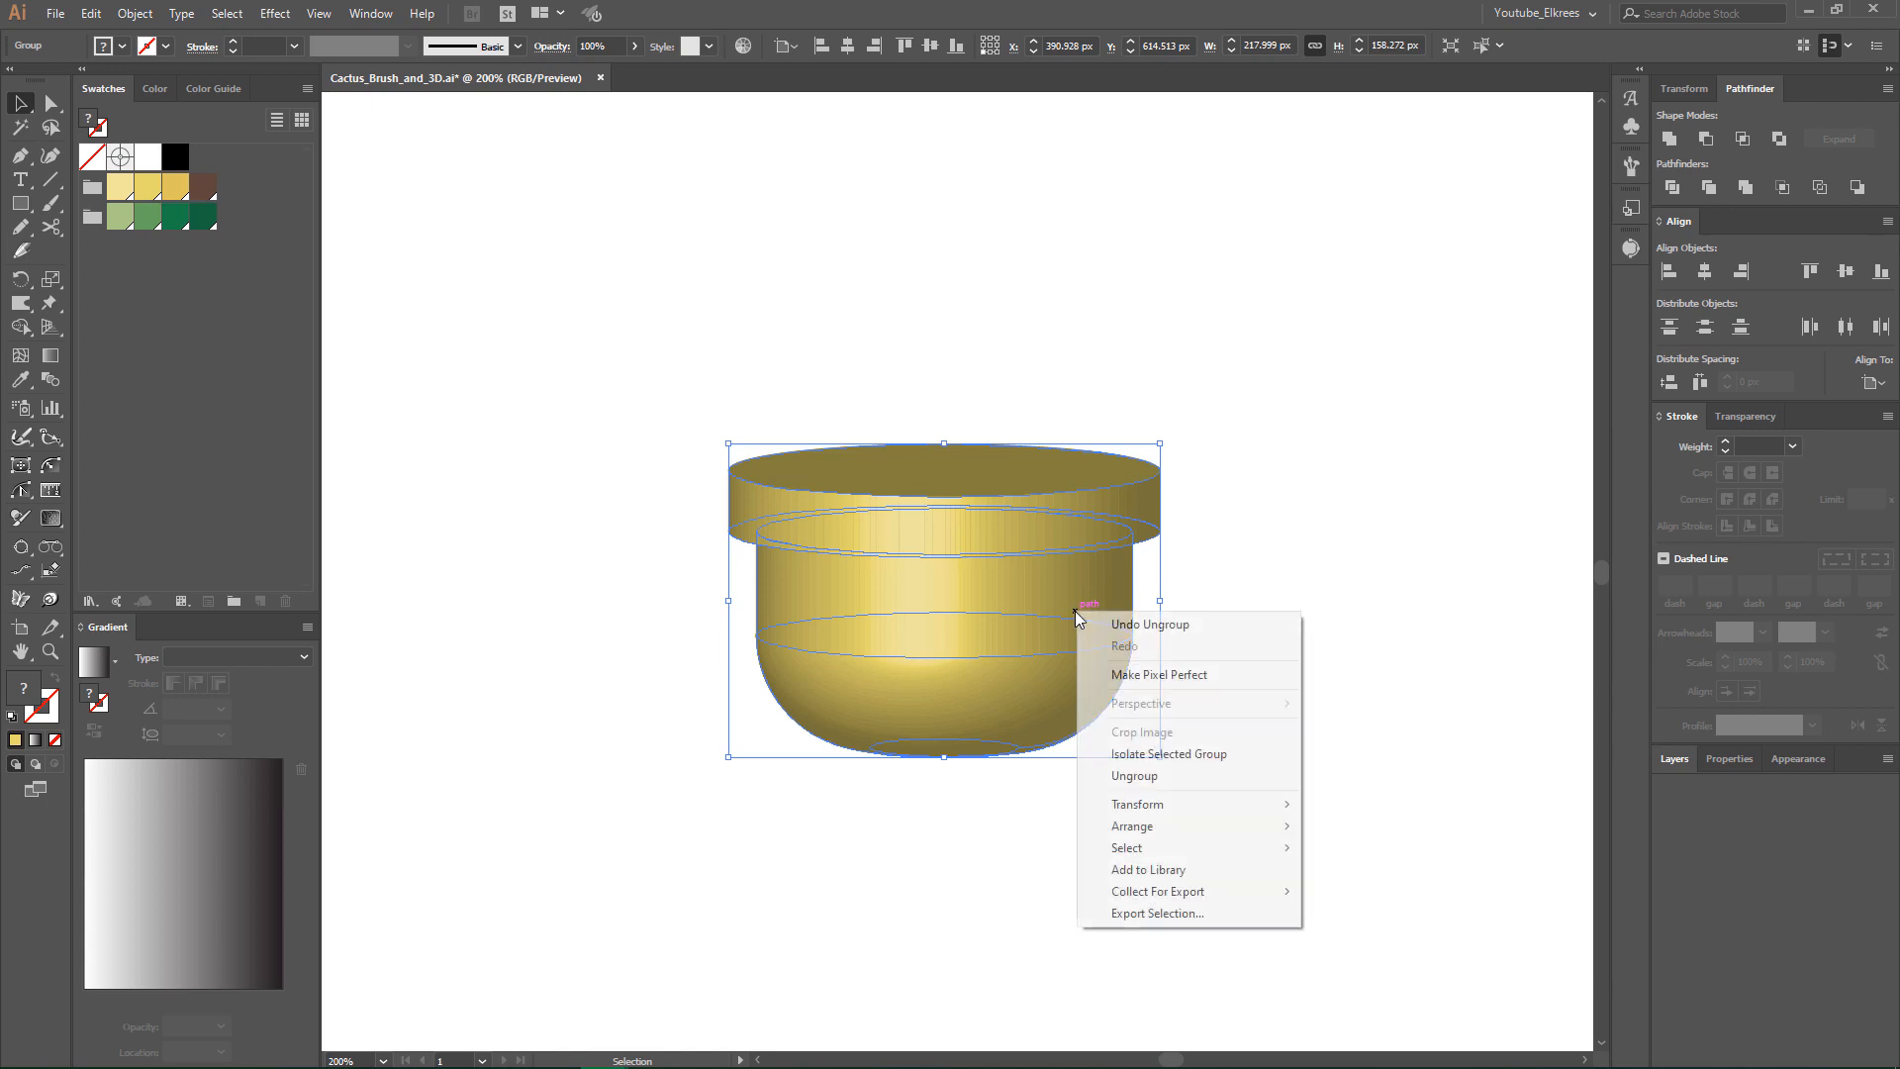
click(1138, 773)
click(1245, 612)
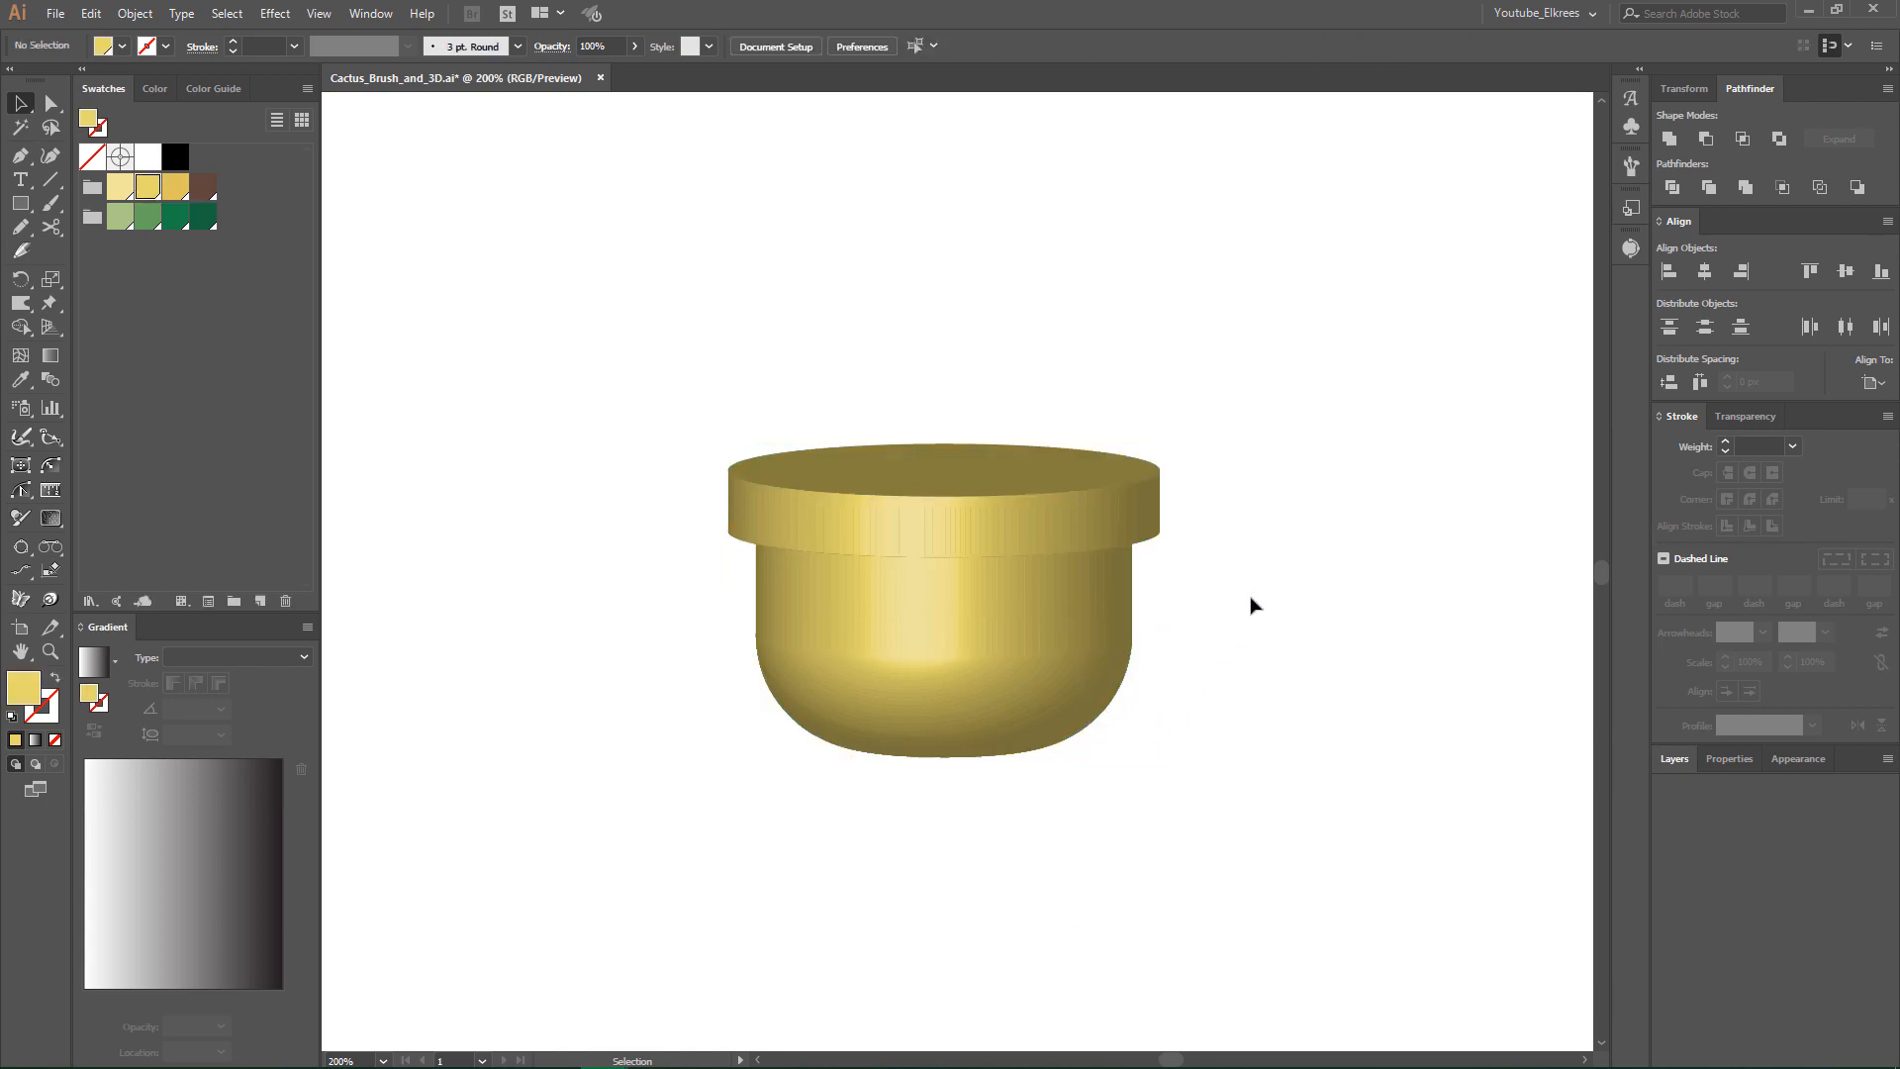
- Unite all pieces of the pot's body below the rim into one shape
click(1081, 602)
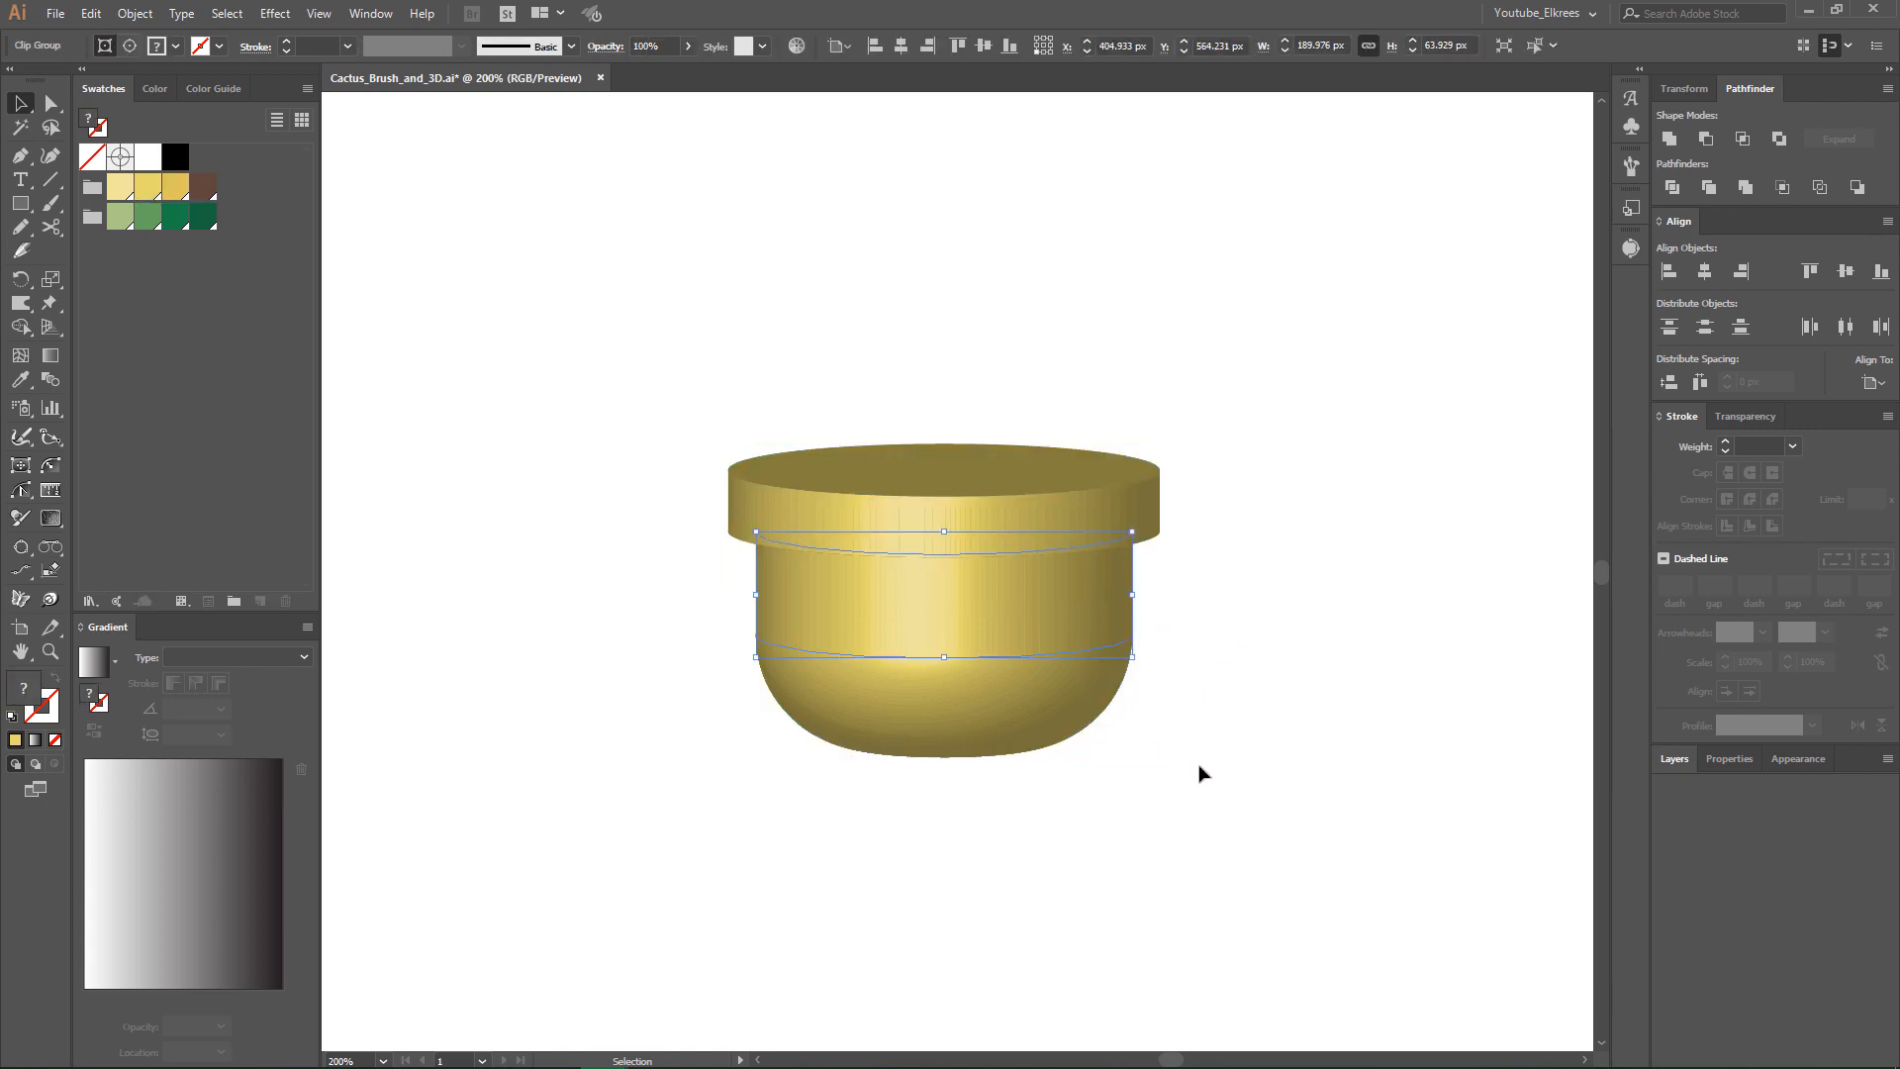
drag(1170, 789, 695, 612)
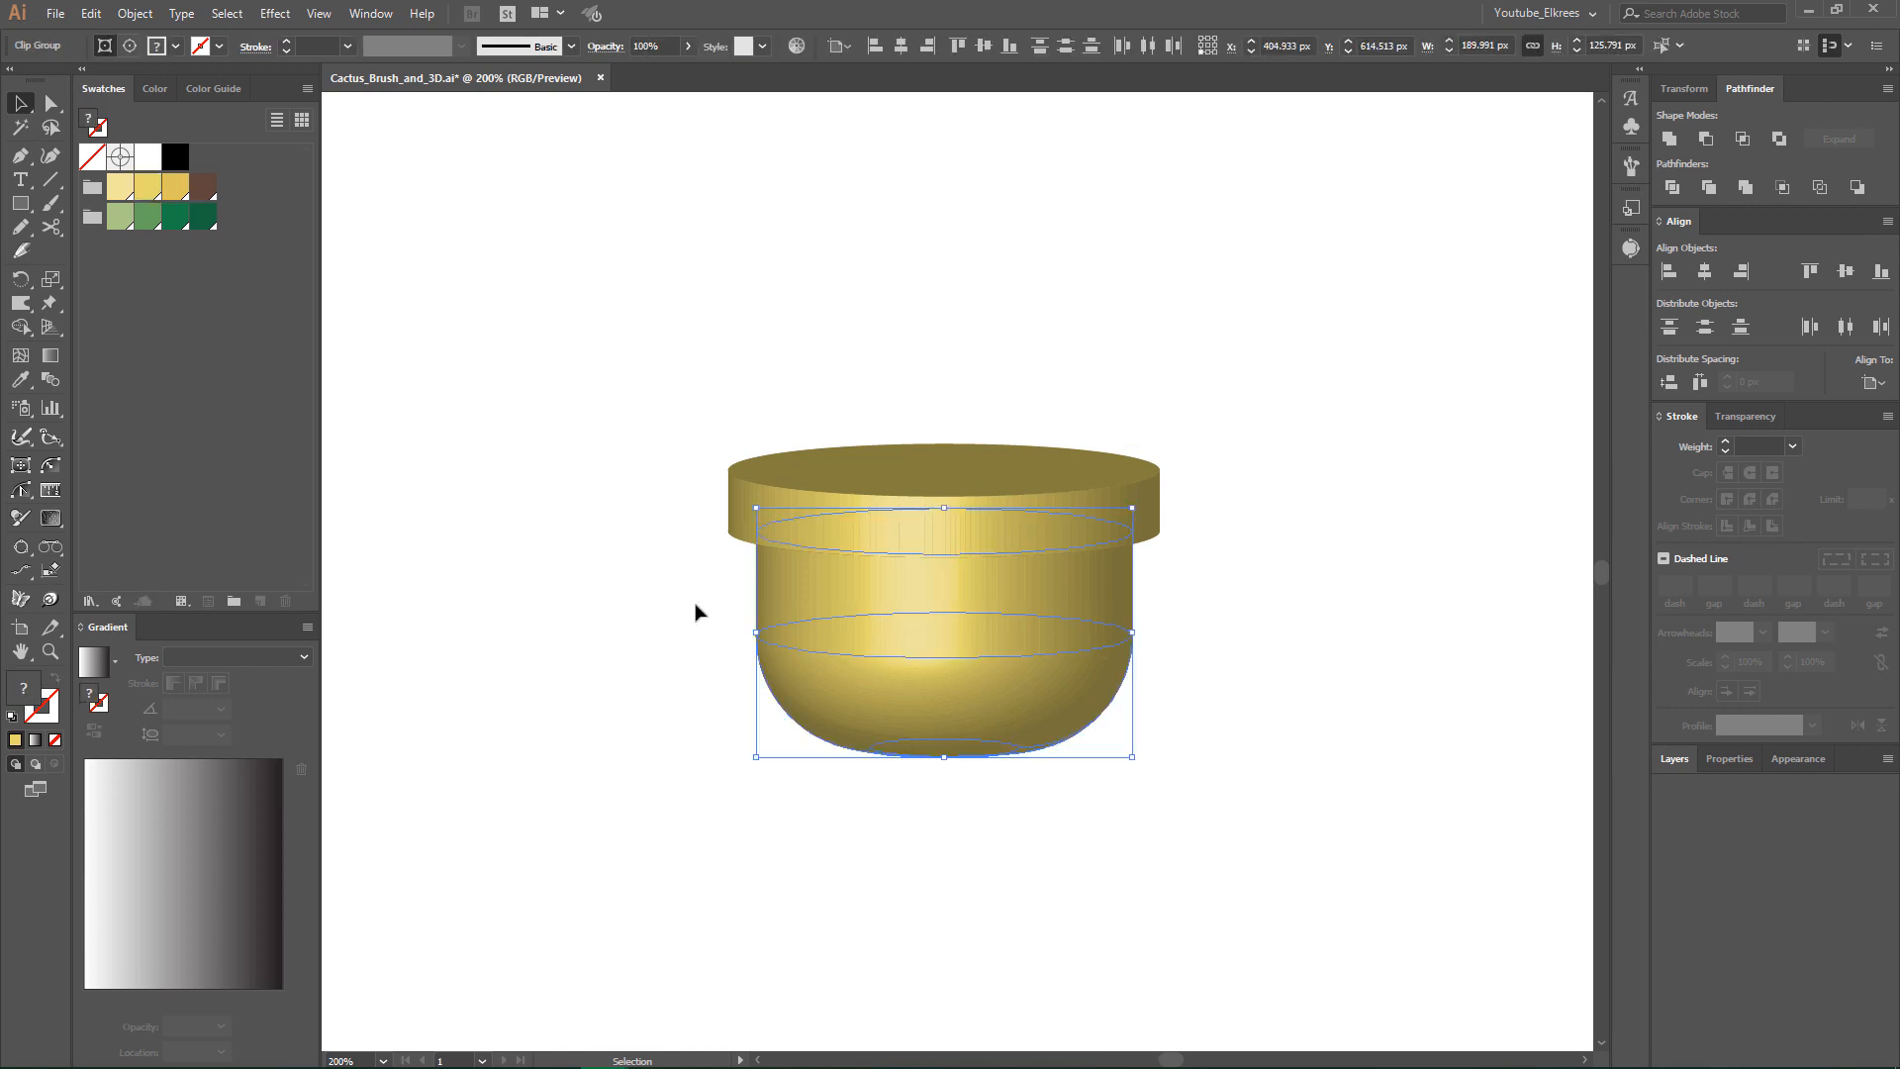
click(1671, 143)
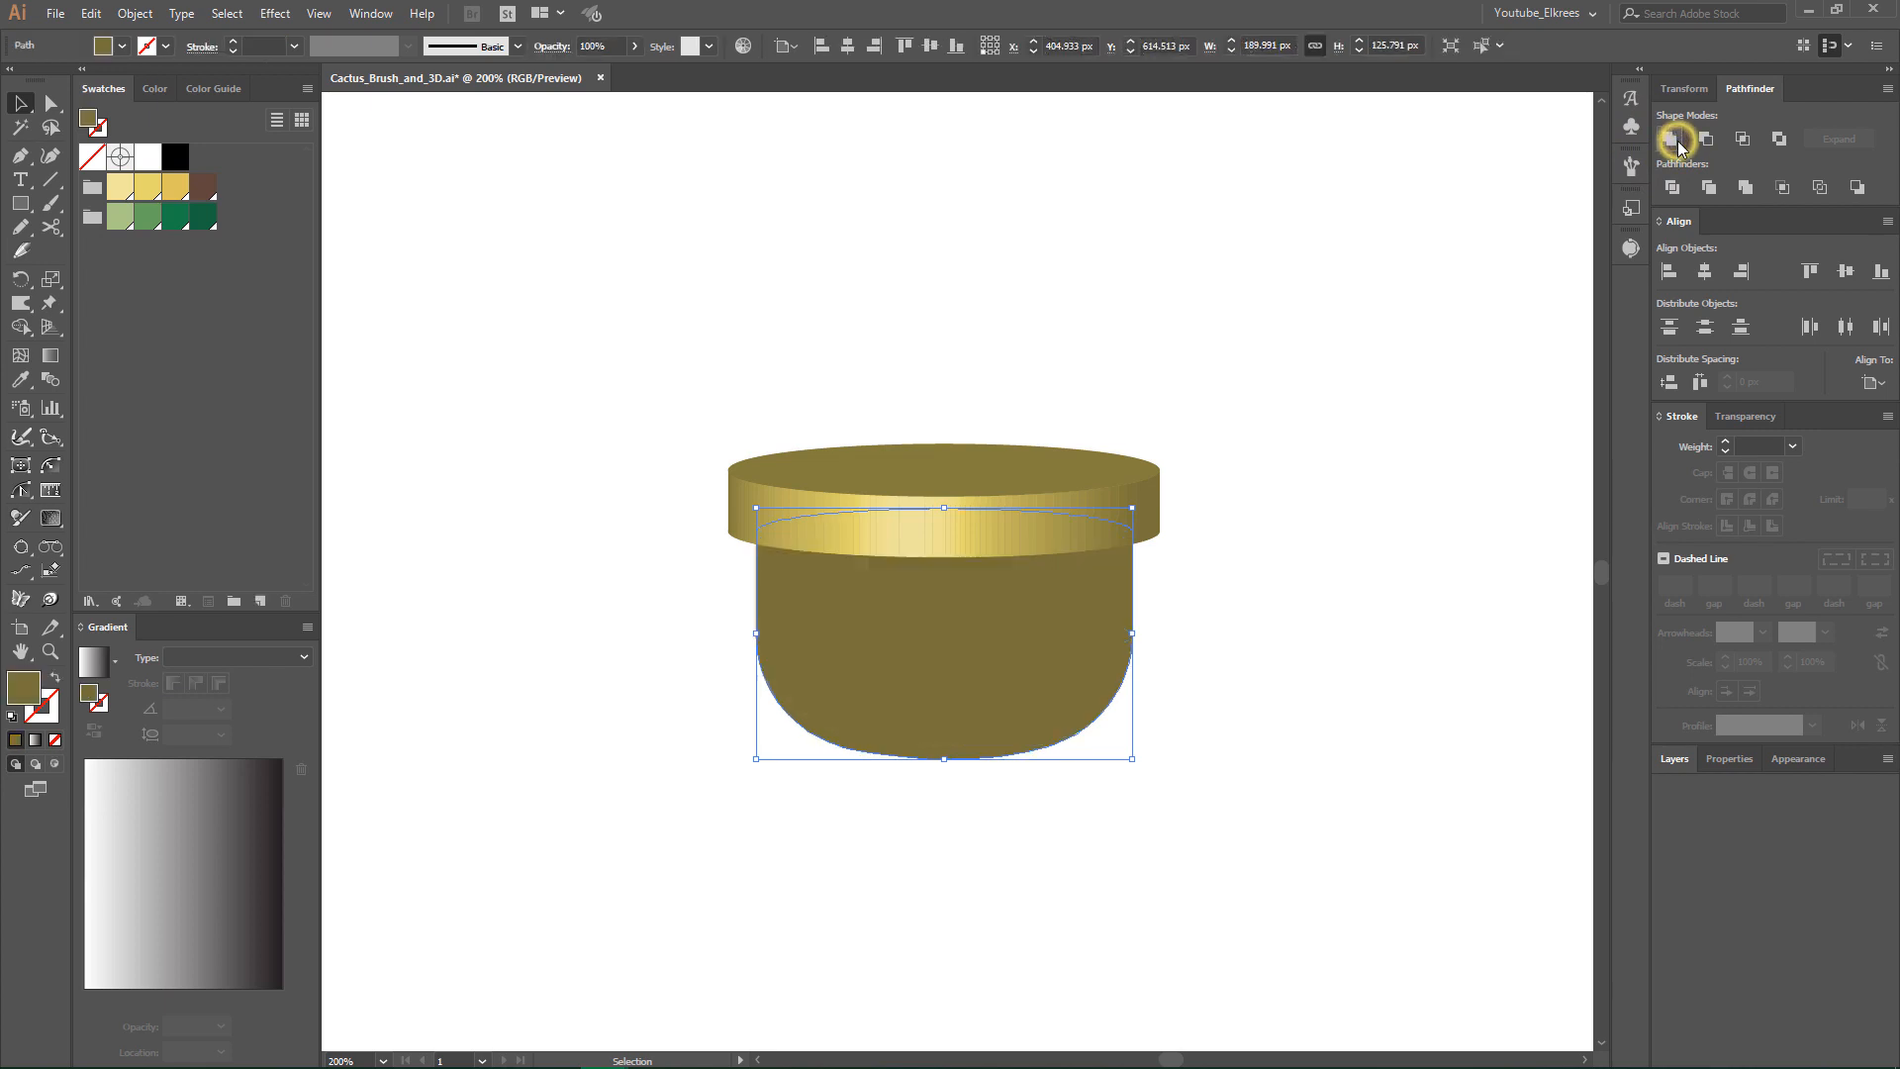
click(1191, 475)
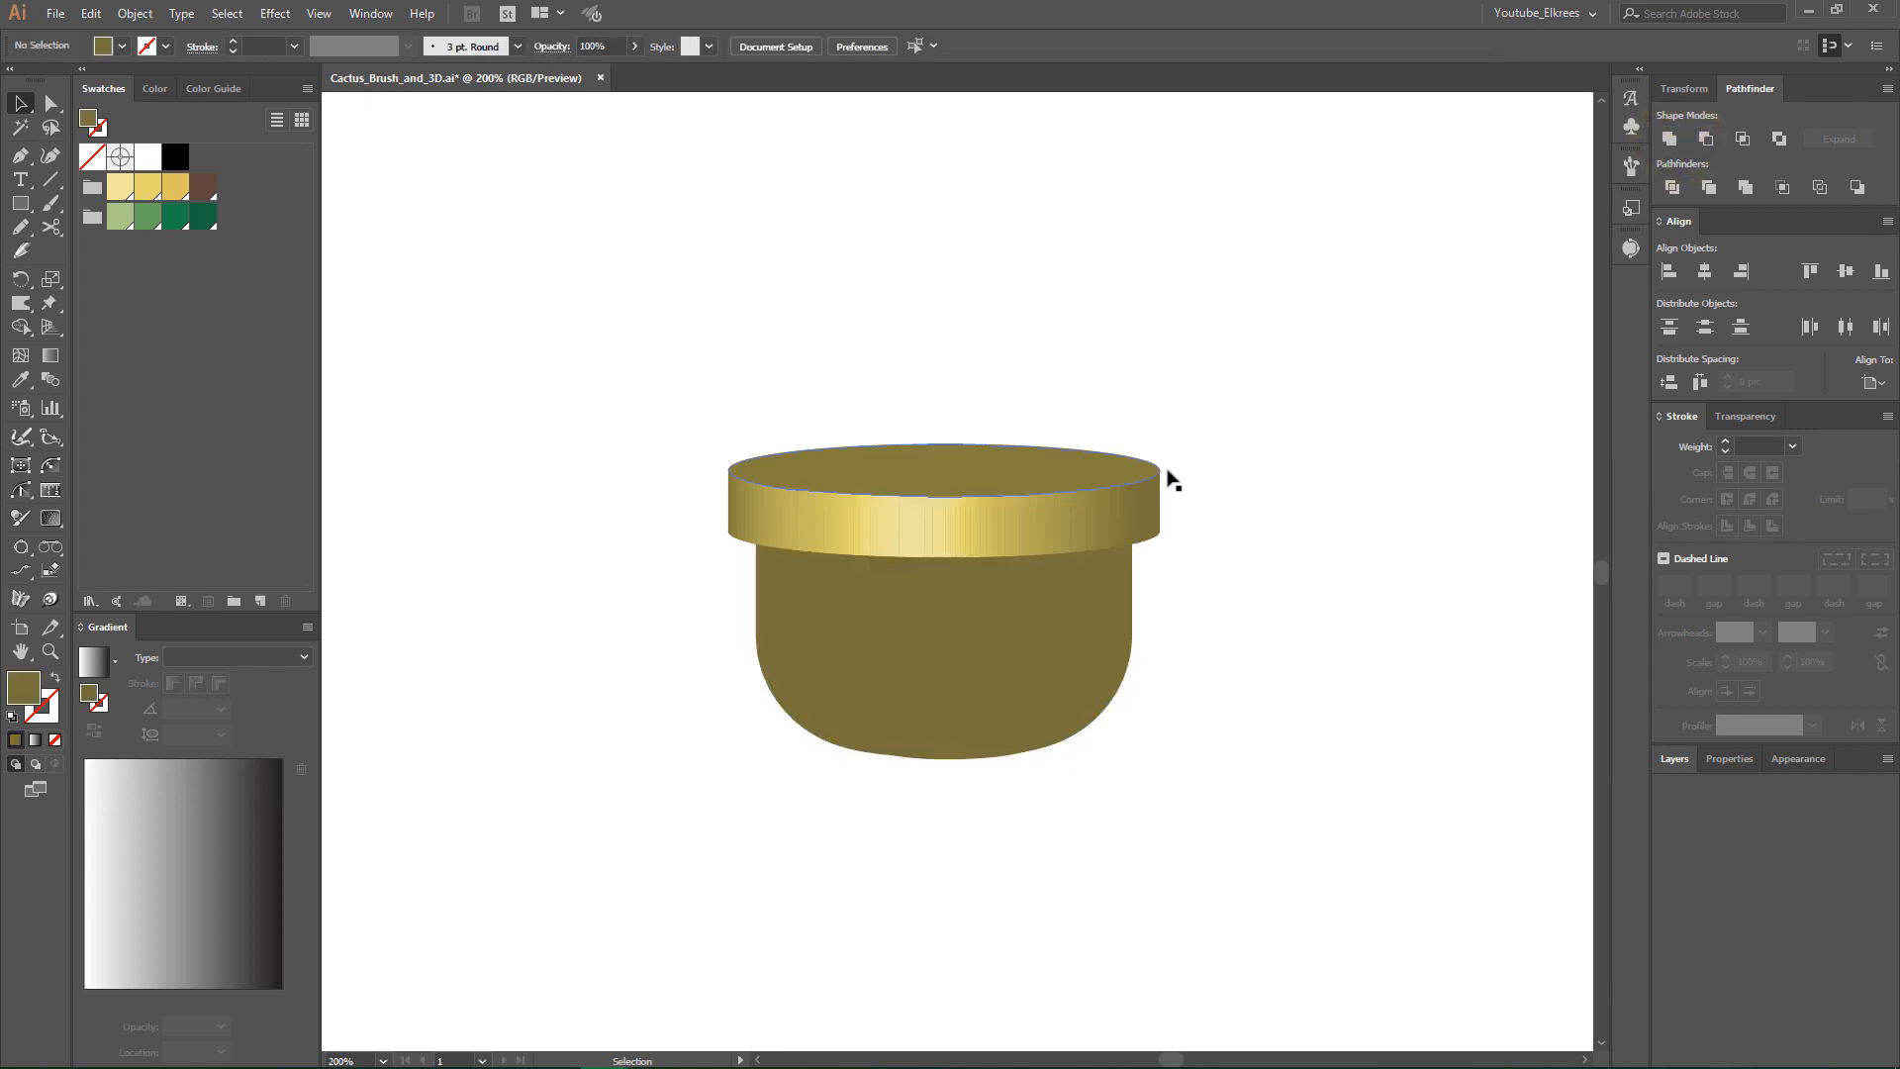
- Move the pot's top ellipse up 30 px, away from the rim
click(994, 478)
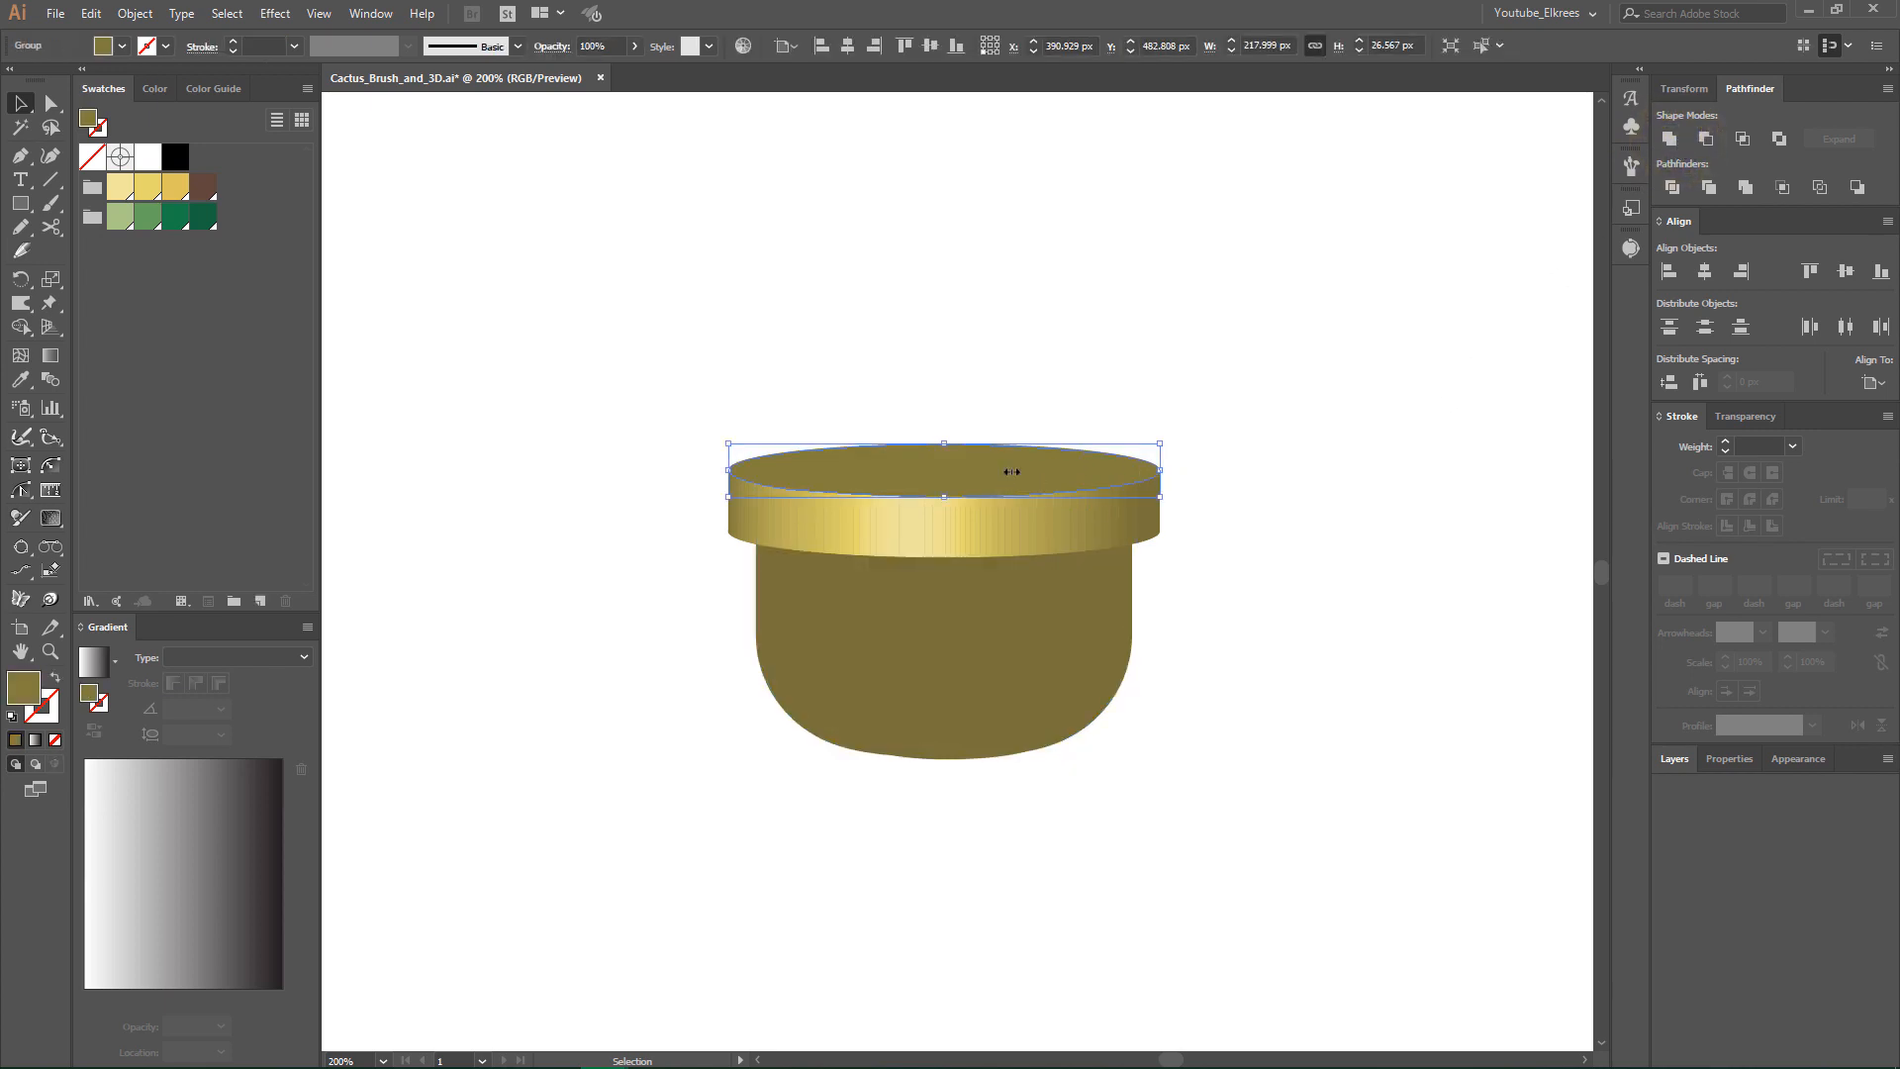
key(shift+Up)
key(shift+Up)
key(shift+Up)
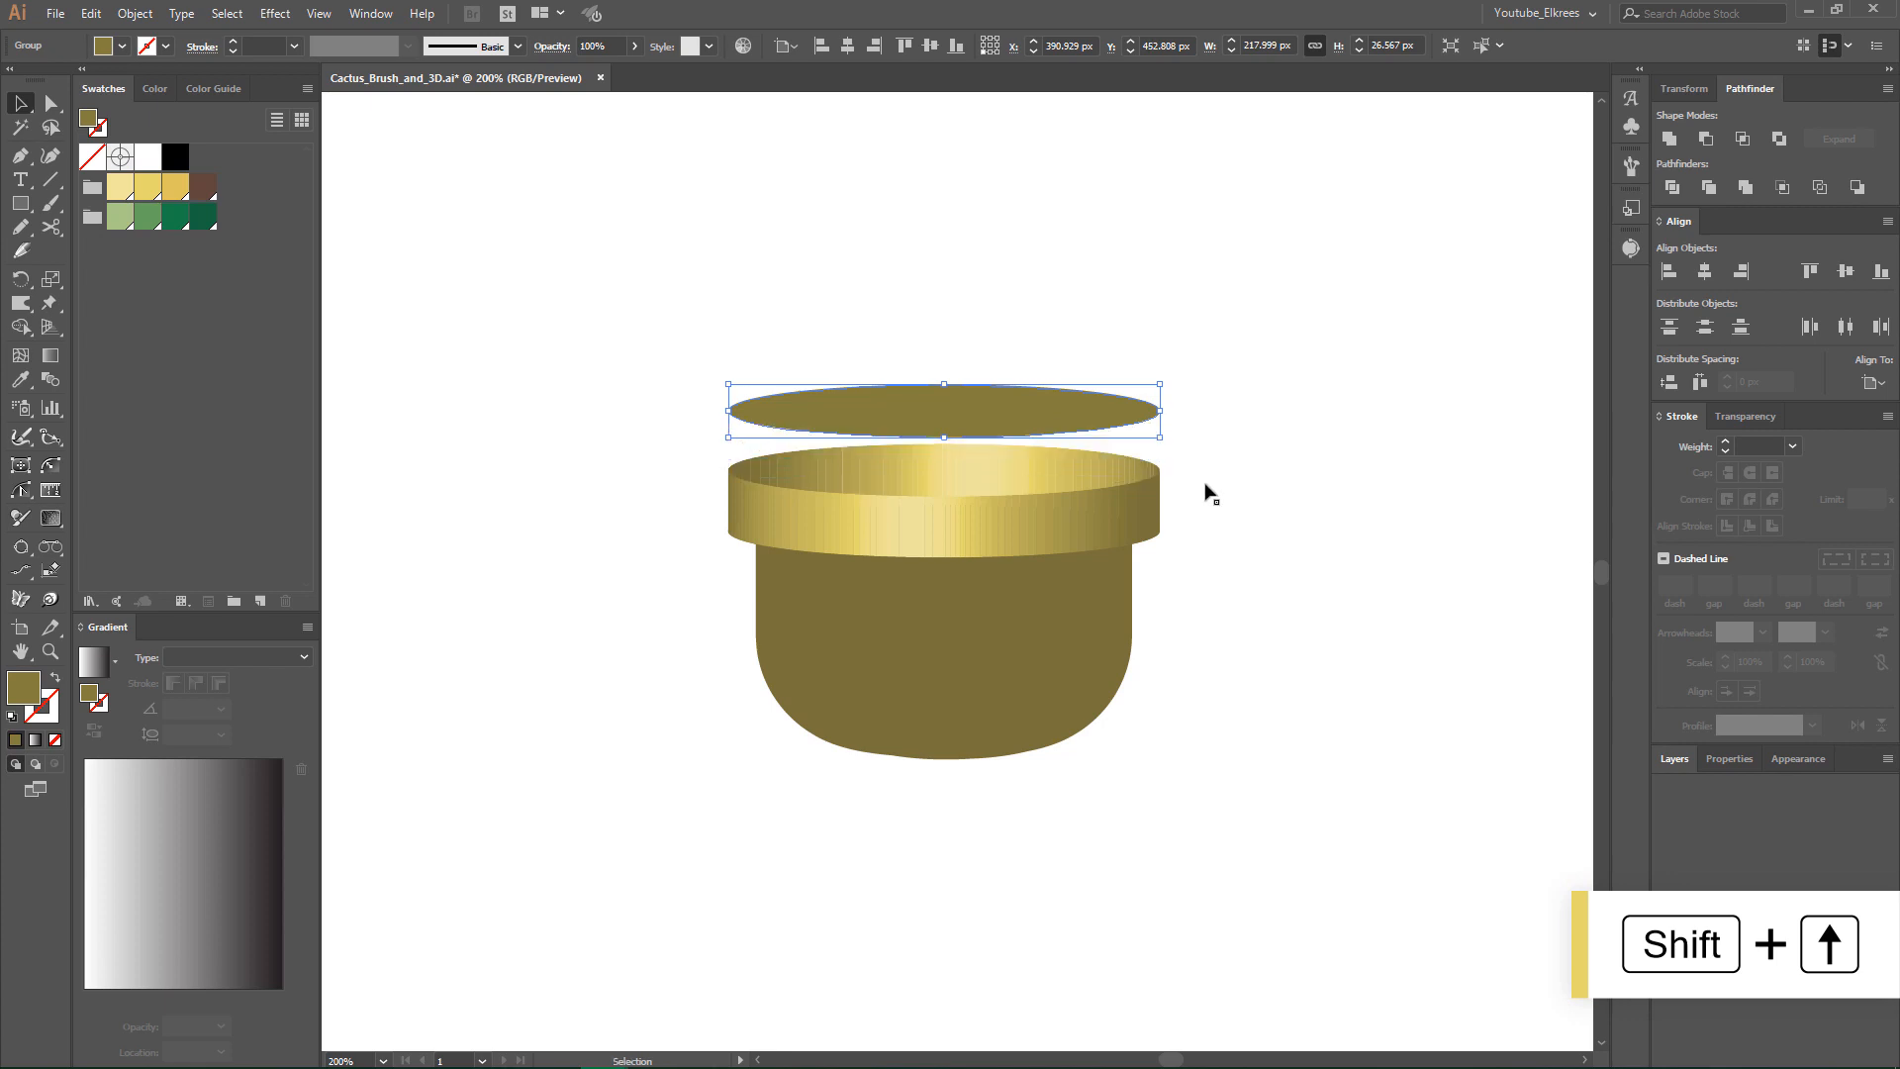
- Move the united pot body down about 30 px, clear of the rim
click(913, 646)
key(shift+Down)
key(shift+Down)
key(shift+Down)
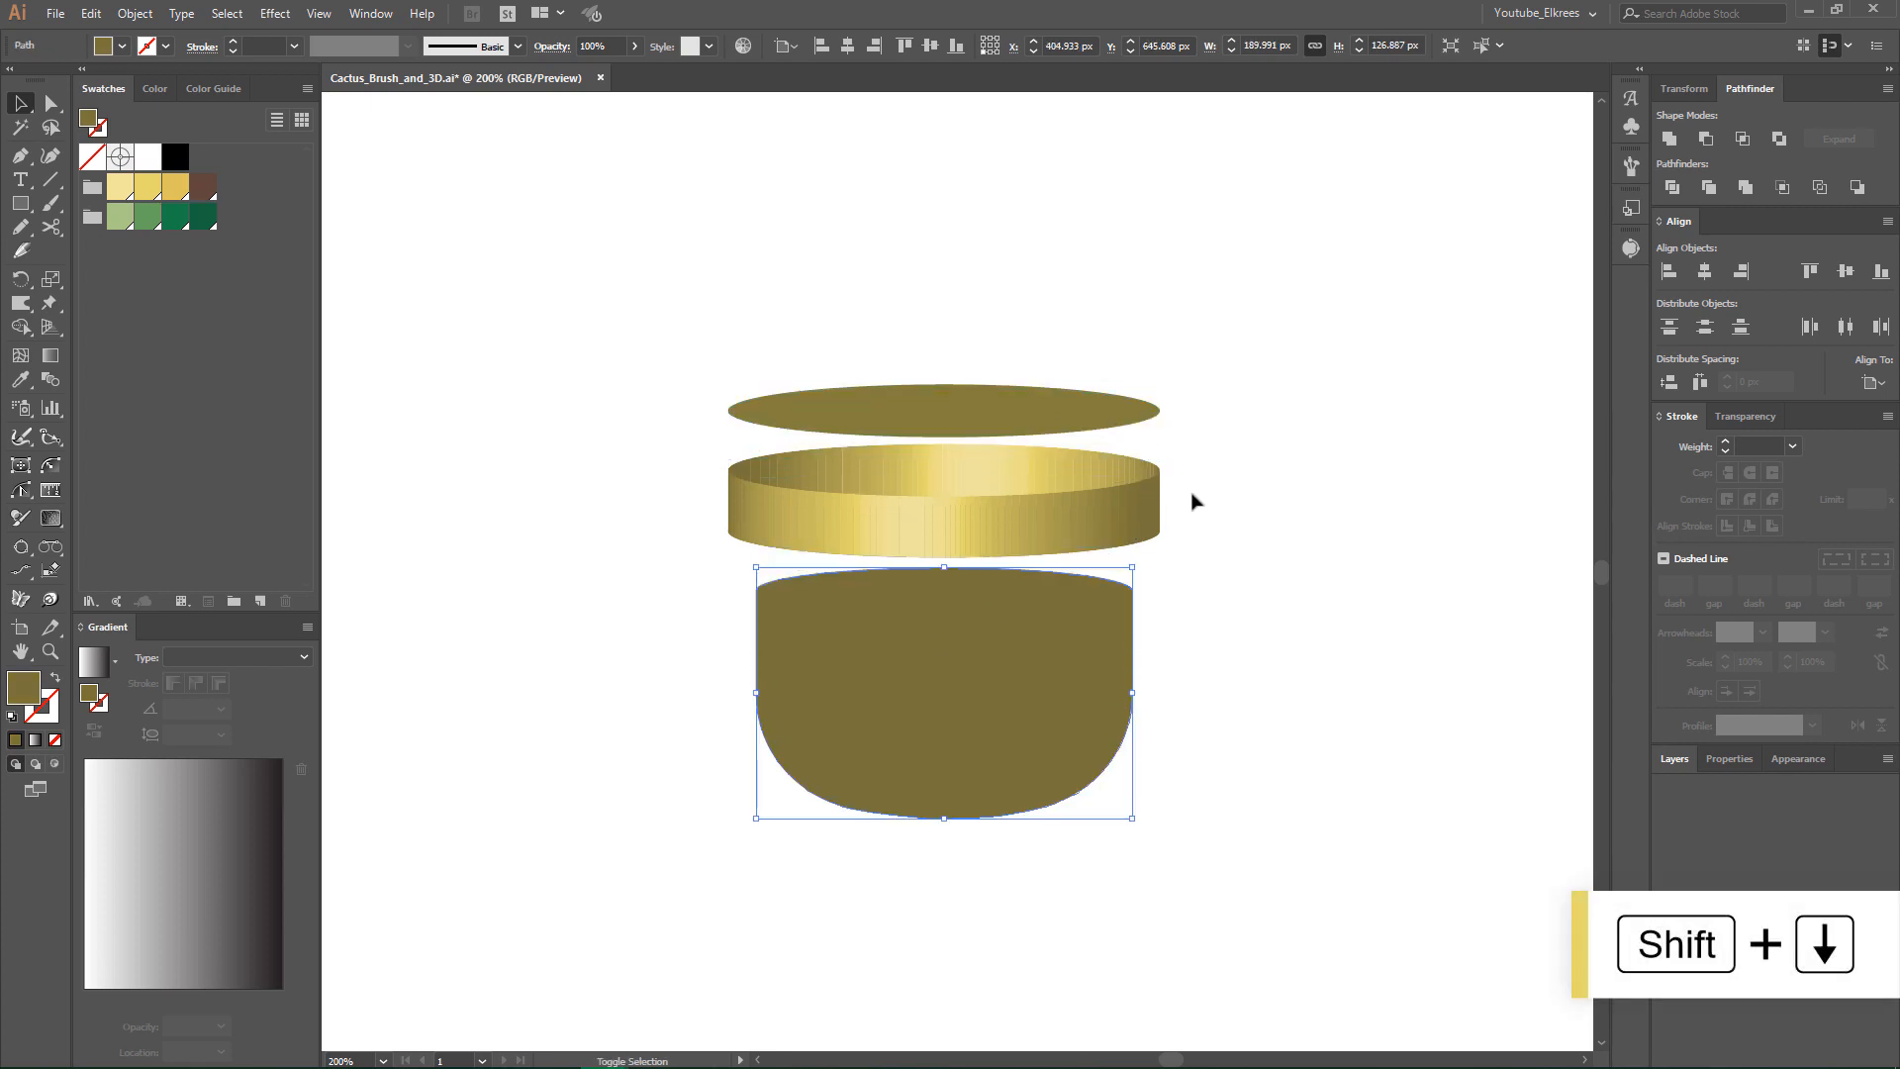
- Unite the gradient pieces of the pot's rim into one shape
drag(614, 533, 611, 535)
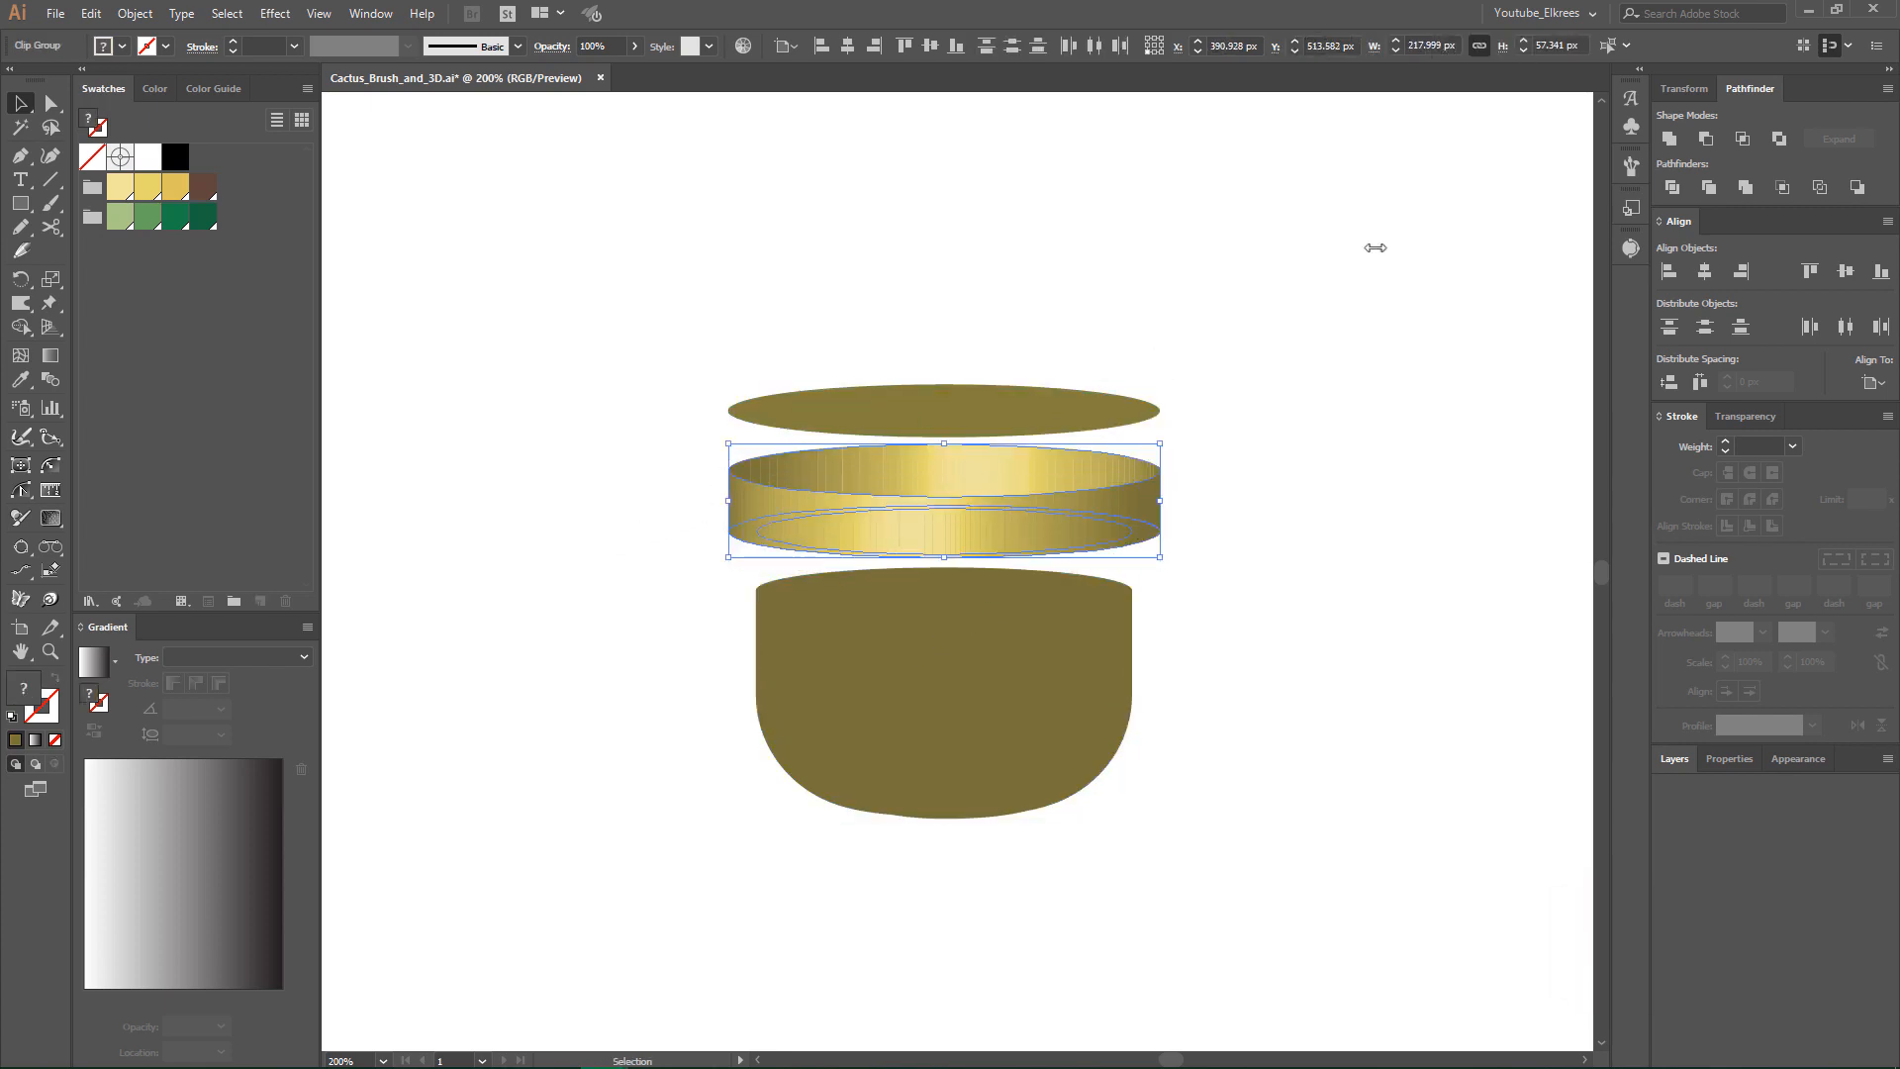
click(1670, 139)
click(1395, 353)
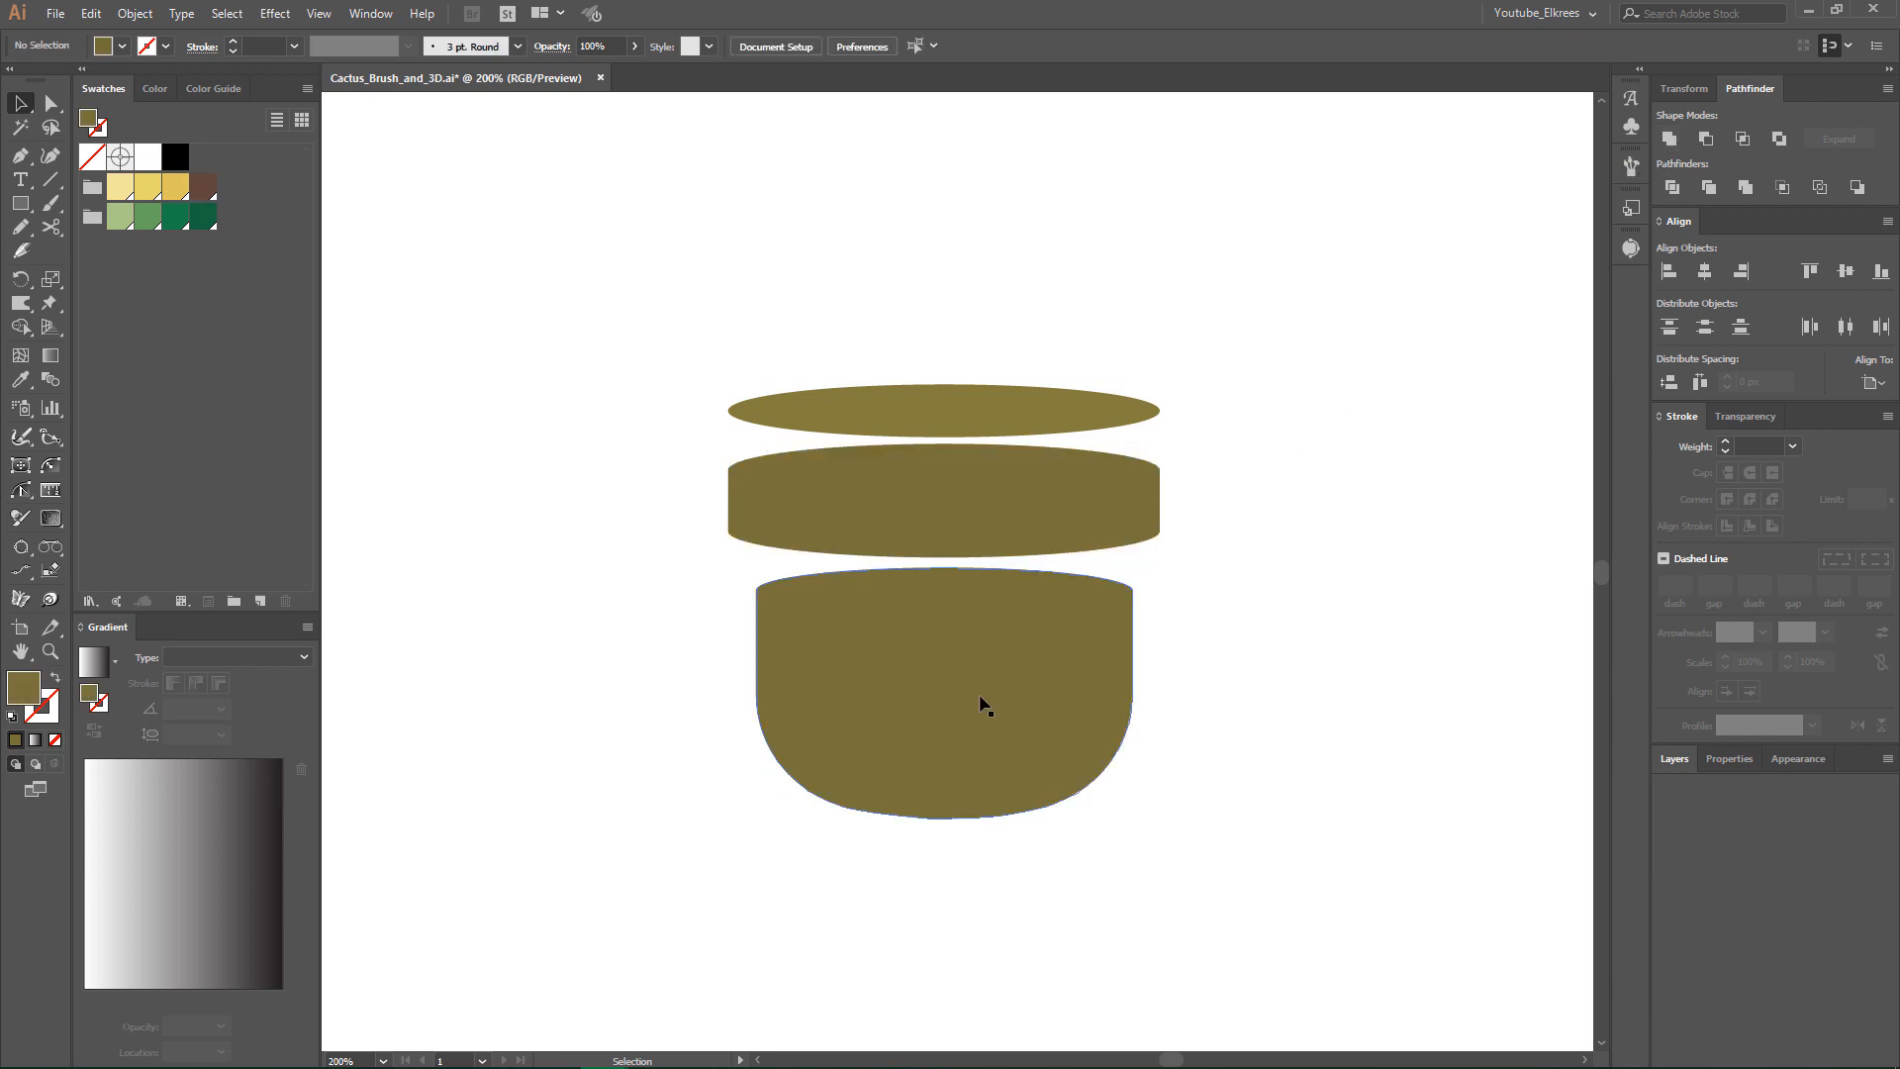
- Move the pot body up 30 px under the rim and the top ellipse down 30 px onto the rim
click(984, 706)
key(shift+Up)
key(shift+Up)
key(shift+Up)
click(950, 420)
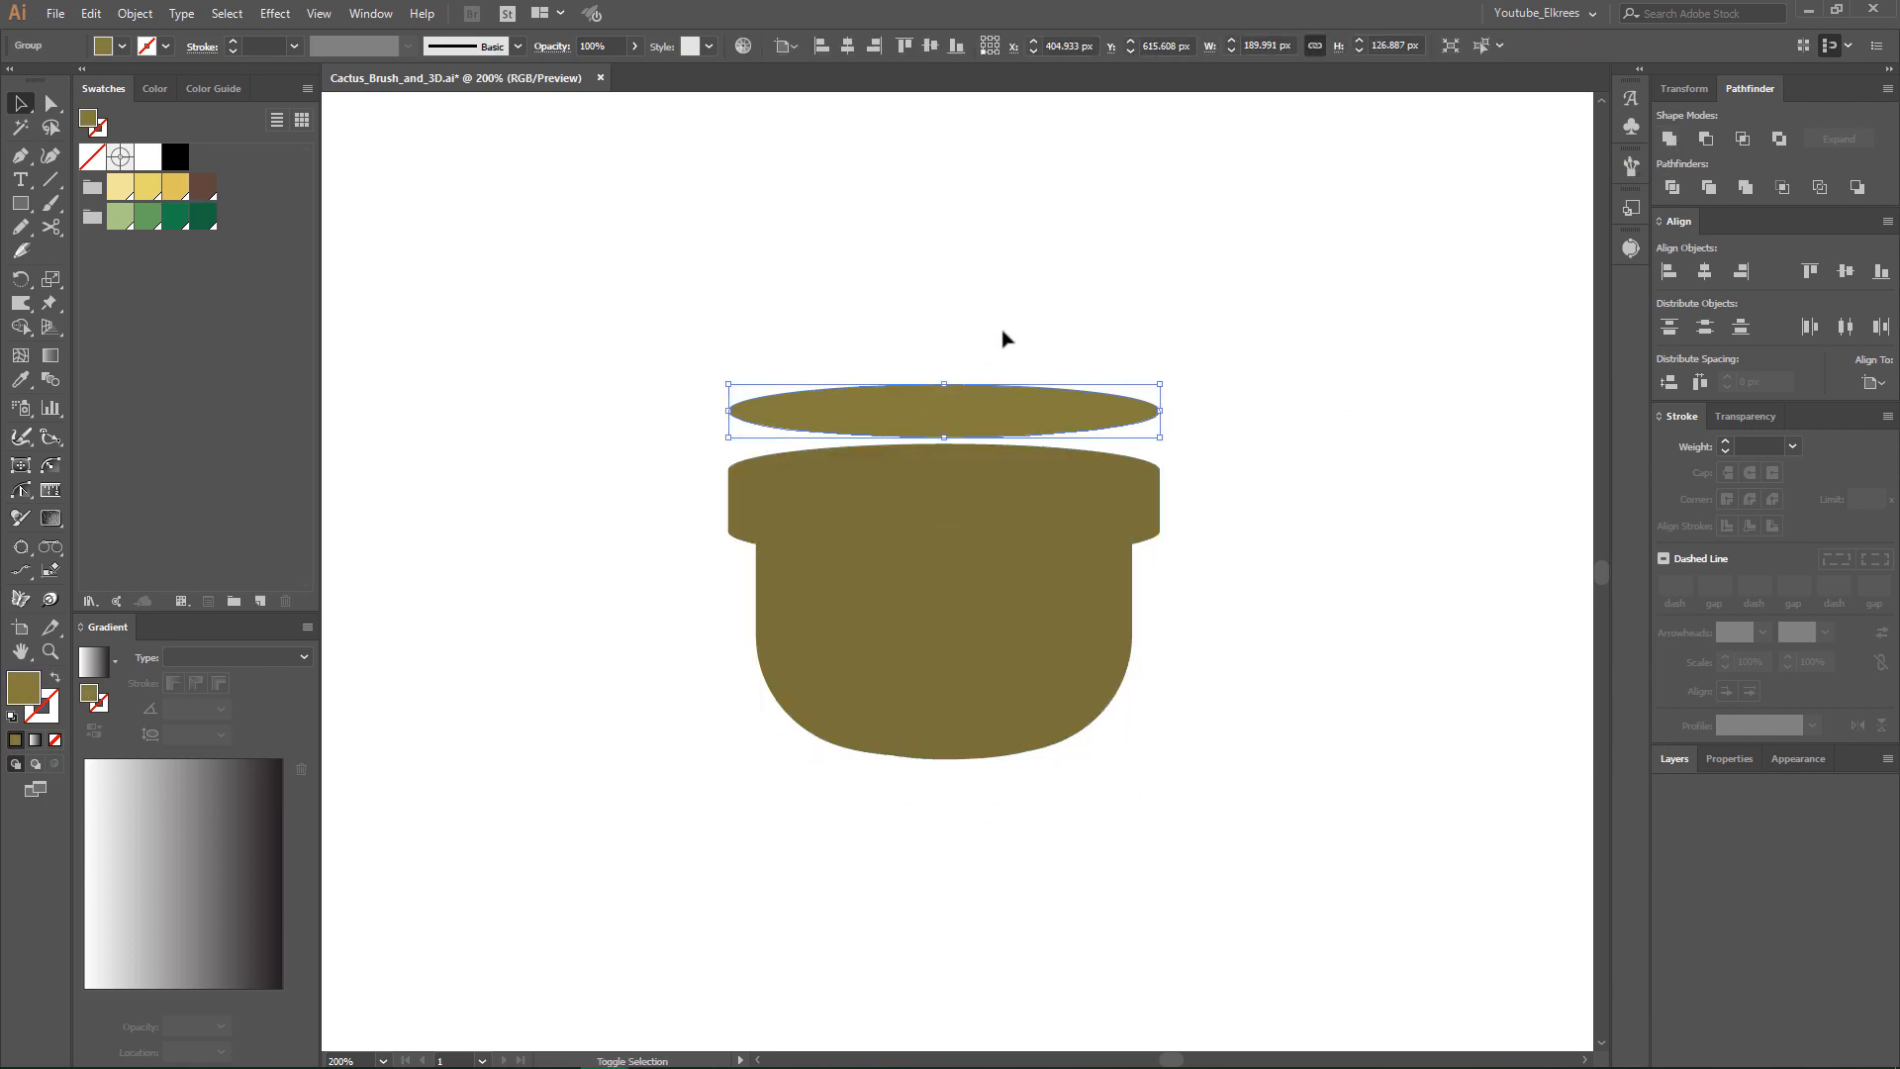
key(shift+Down)
key(shift+Down)
key(shift+Down)
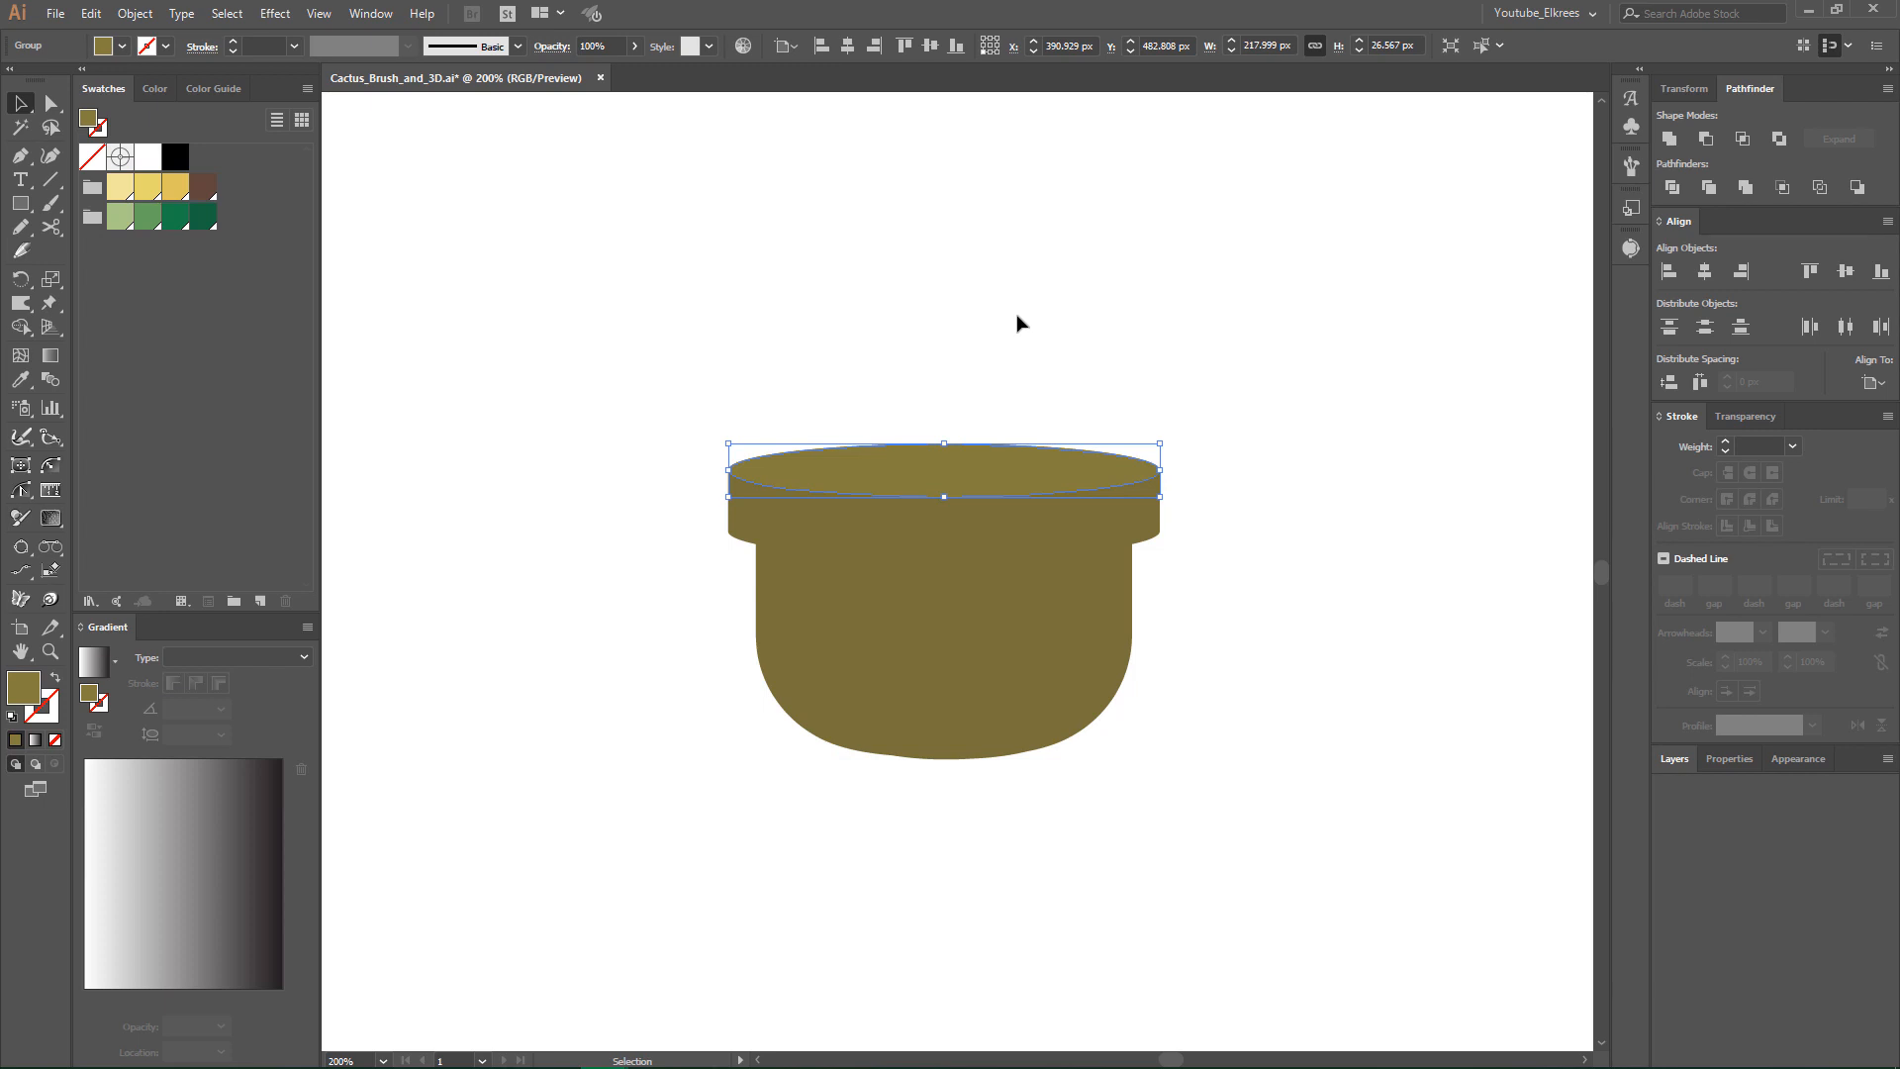
- Fill the pot's top ellipse with the palest yellow swatch, the rim with the medium yellow and the body with the darkest yellow
click(120, 186)
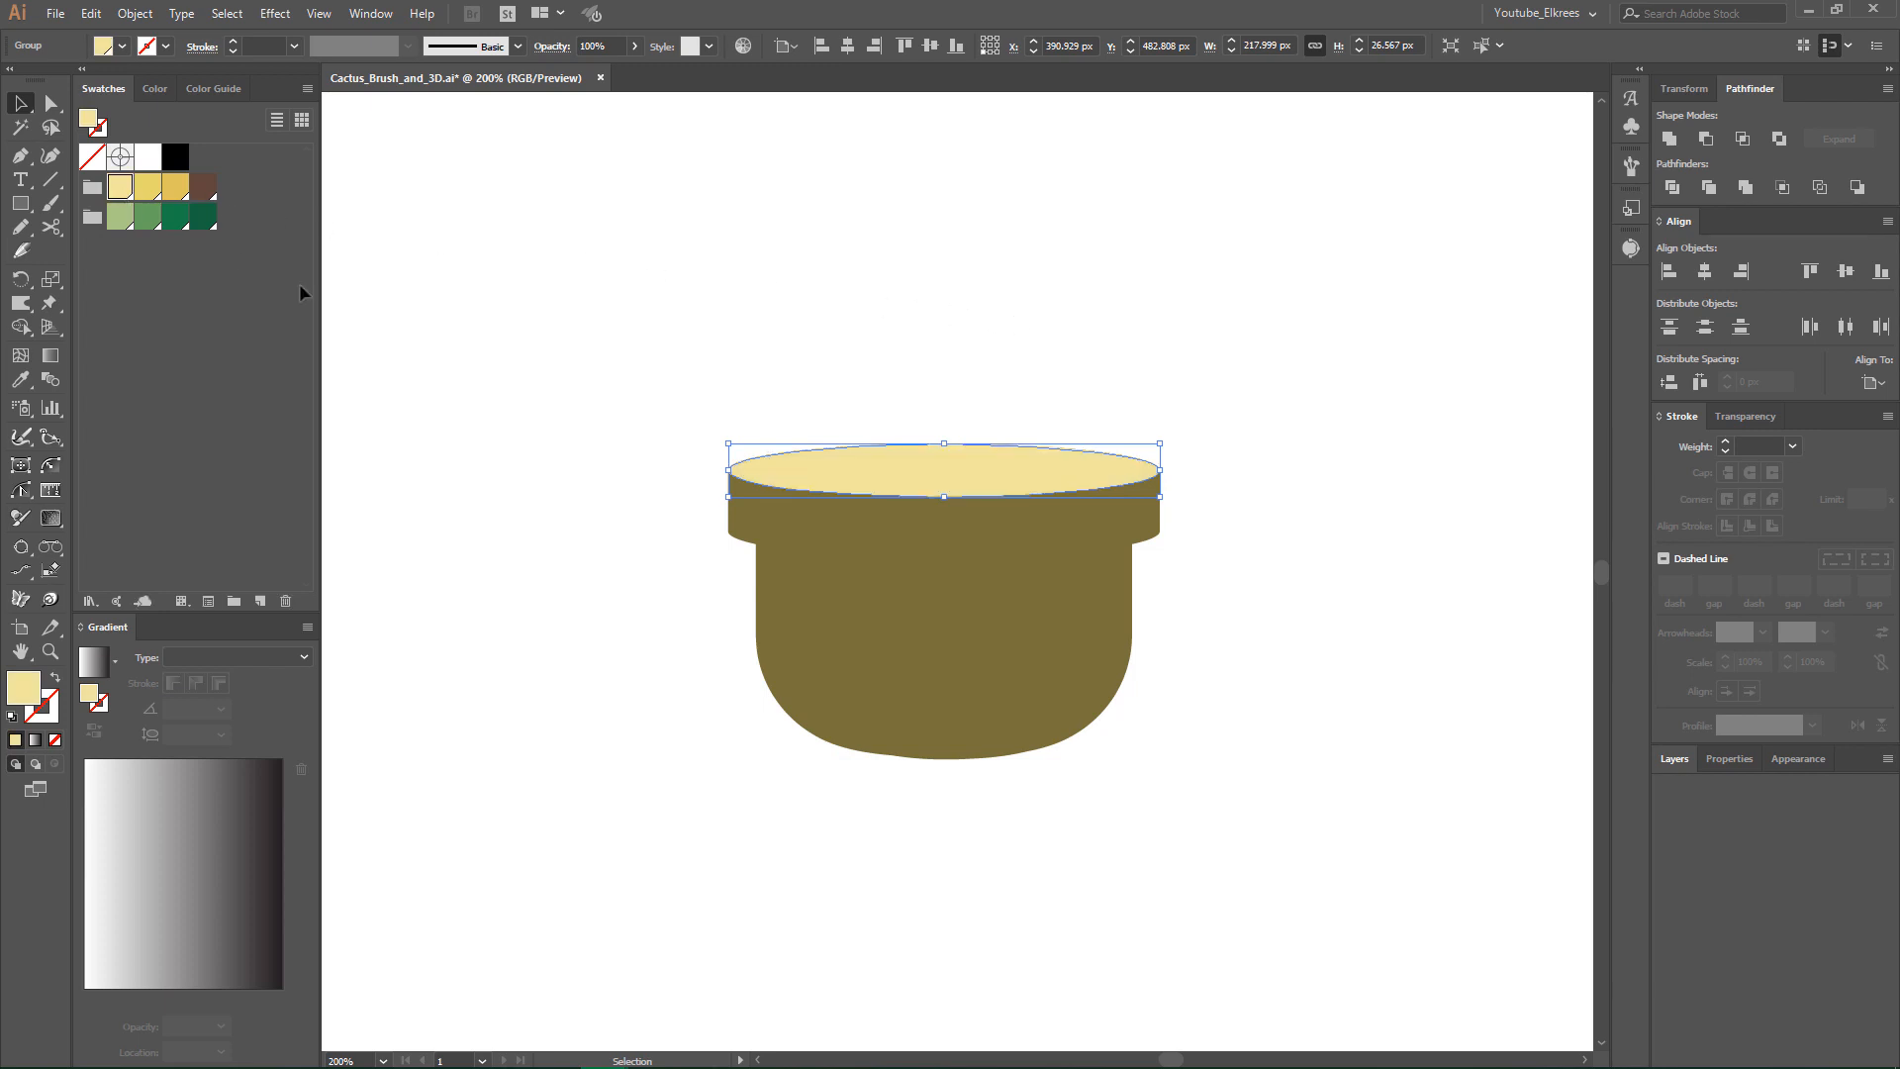
click(762, 532)
click(147, 186)
click(887, 639)
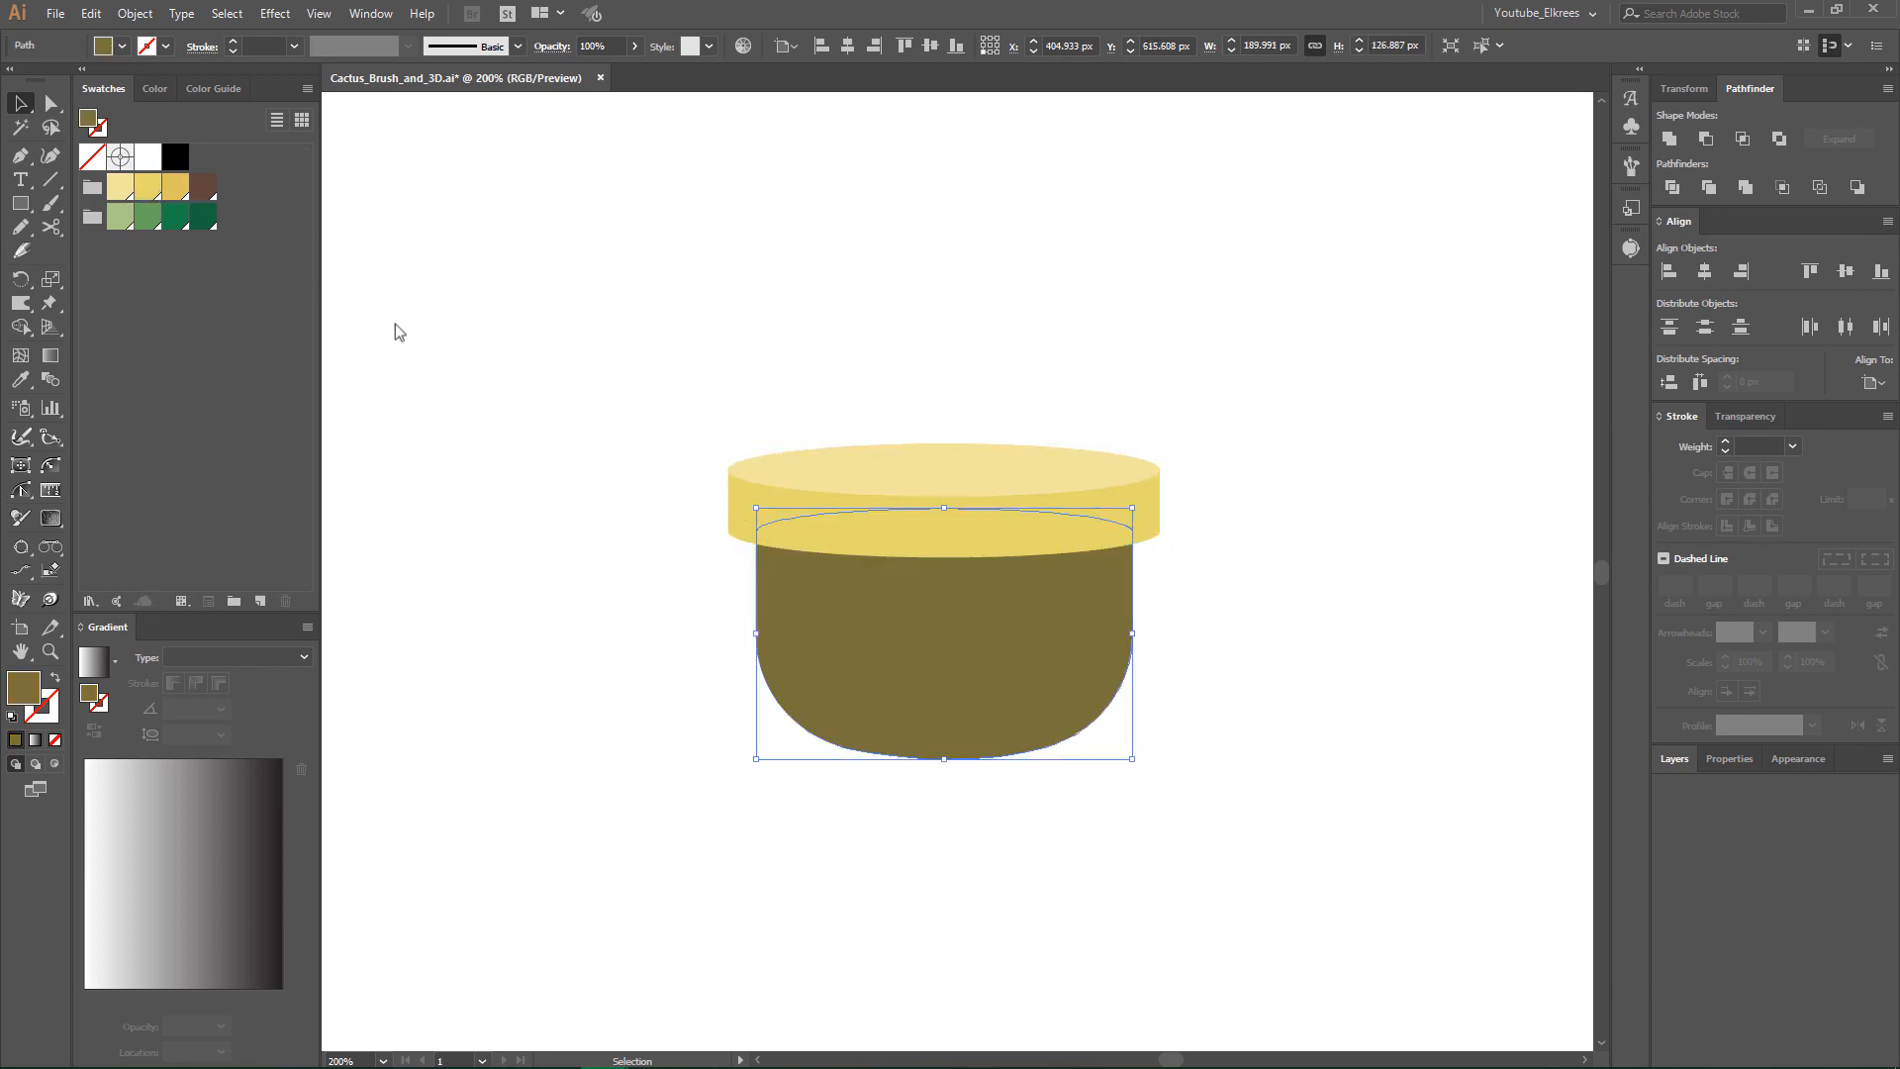
click(175, 186)
click(1038, 275)
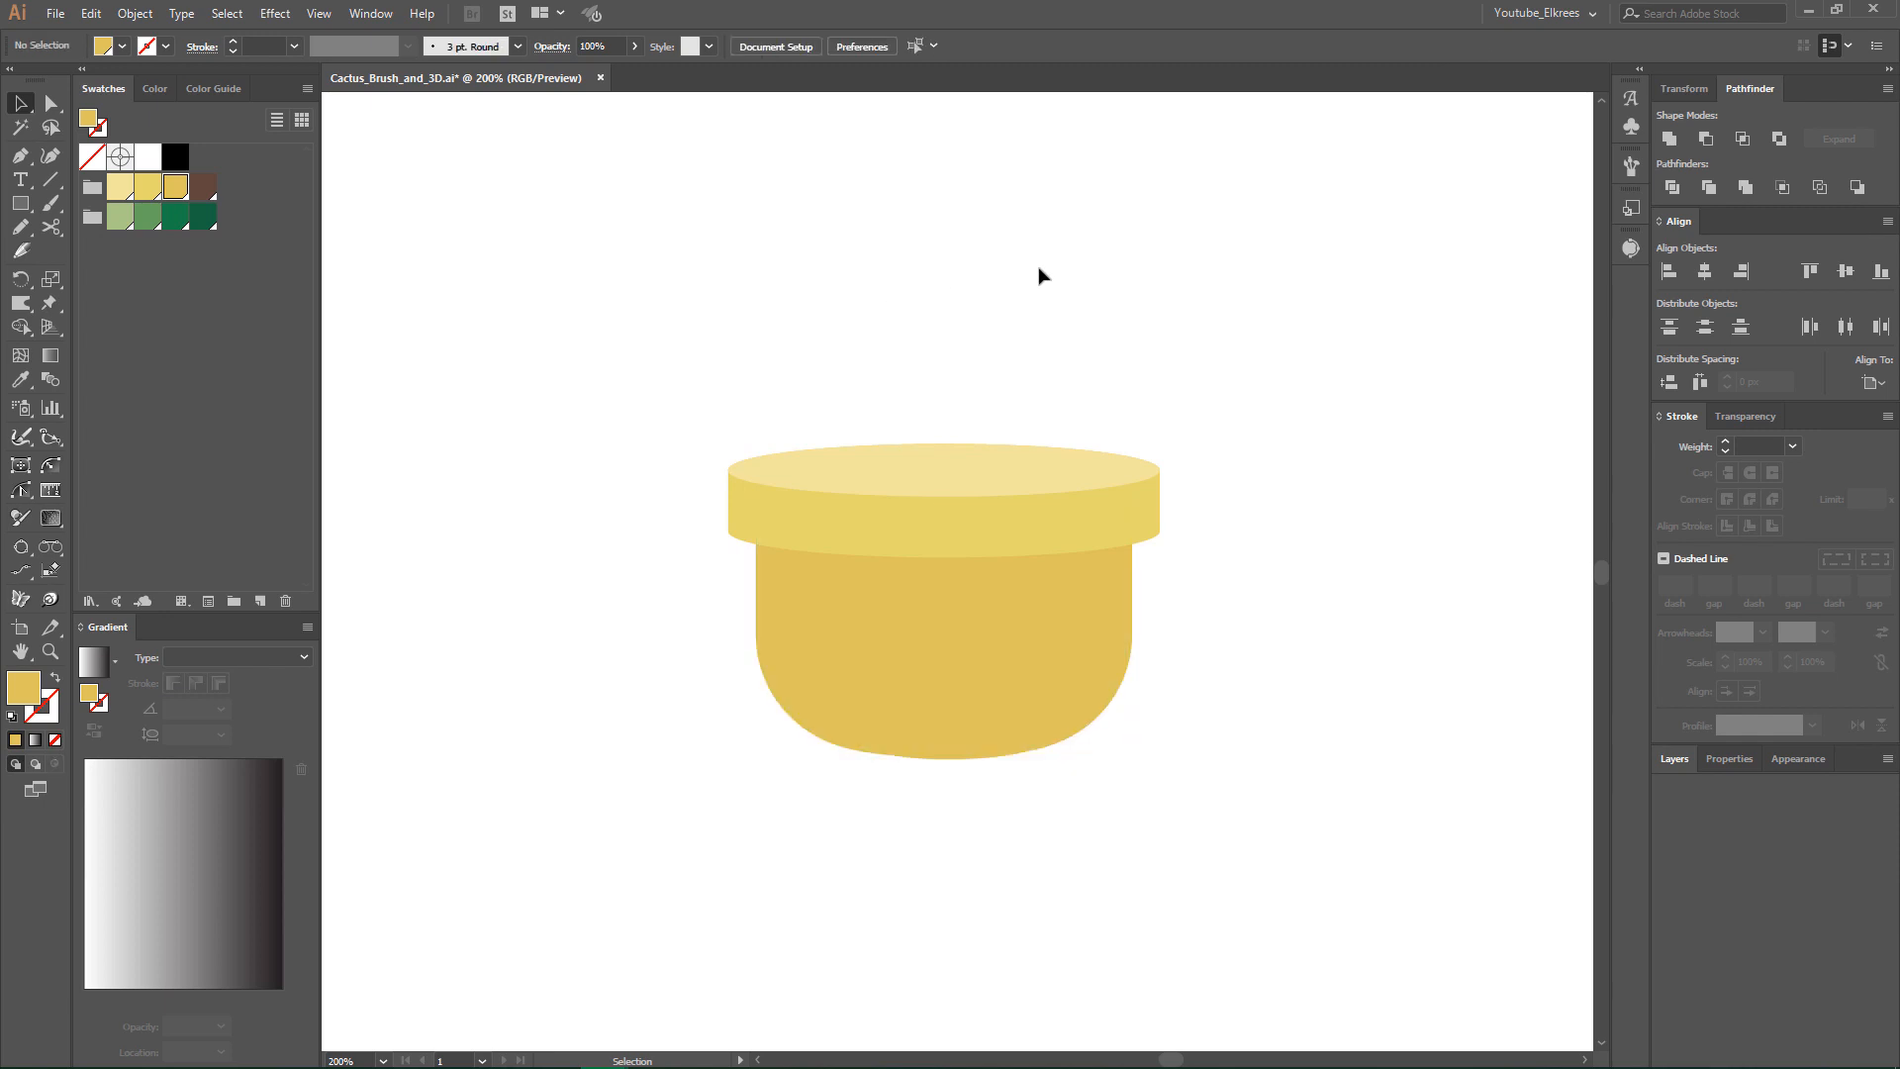
- Offset the top ellipse's path by -6 px and fill the resulting inner ellipse with brown as soil
click(1029, 477)
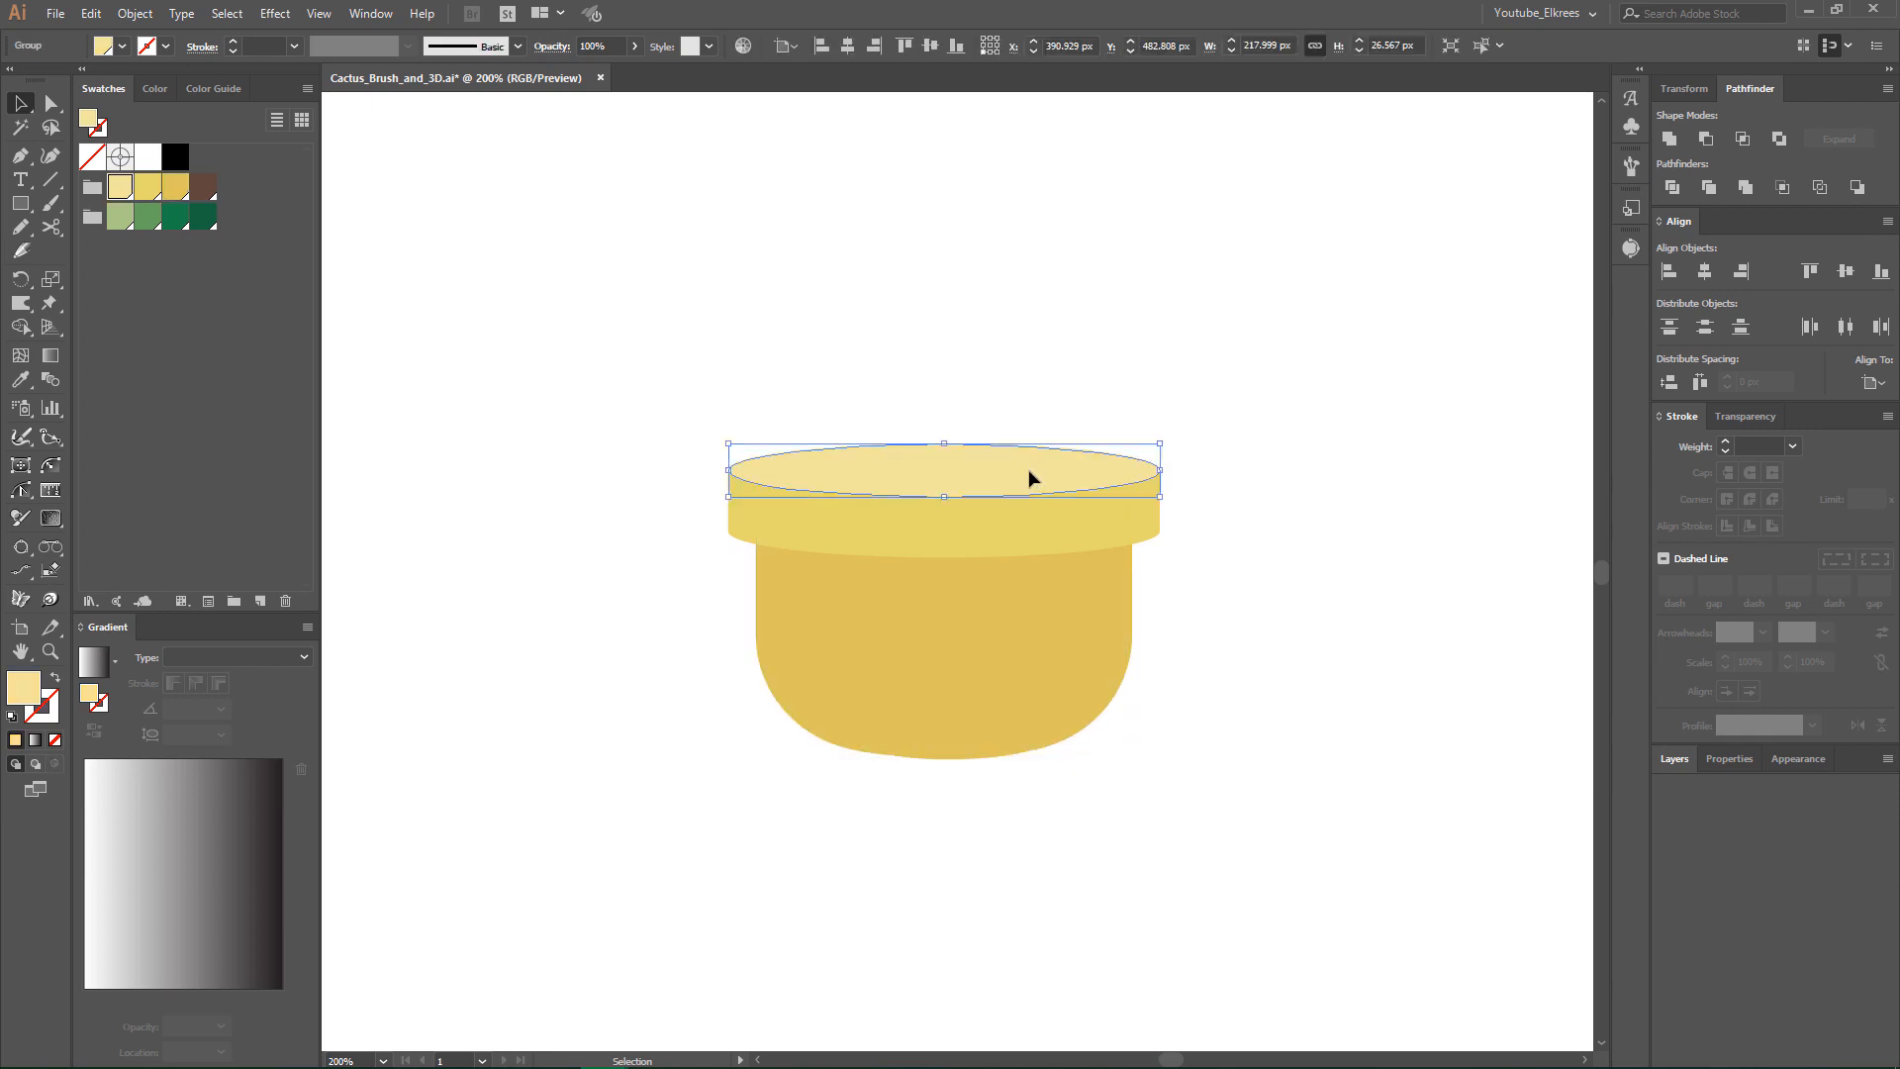
click(135, 13)
mouse_move(198, 517)
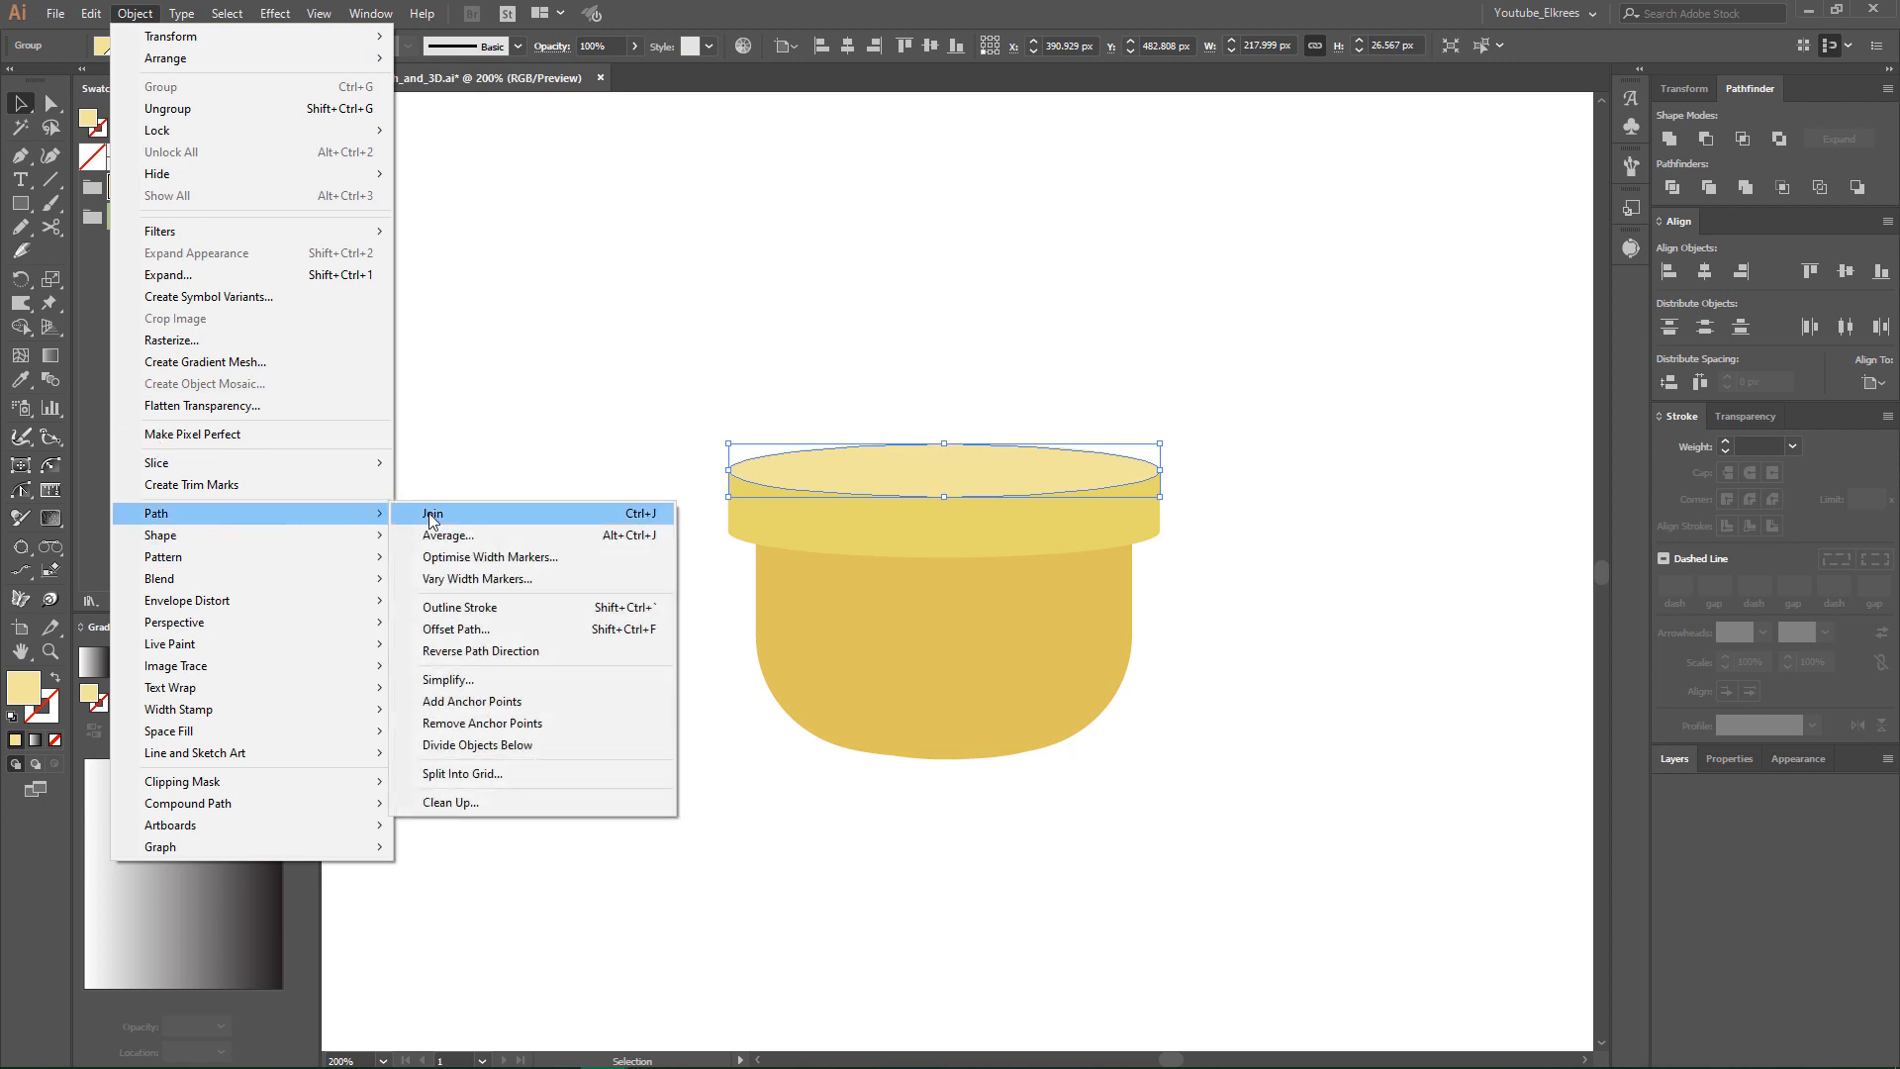
click(456, 629)
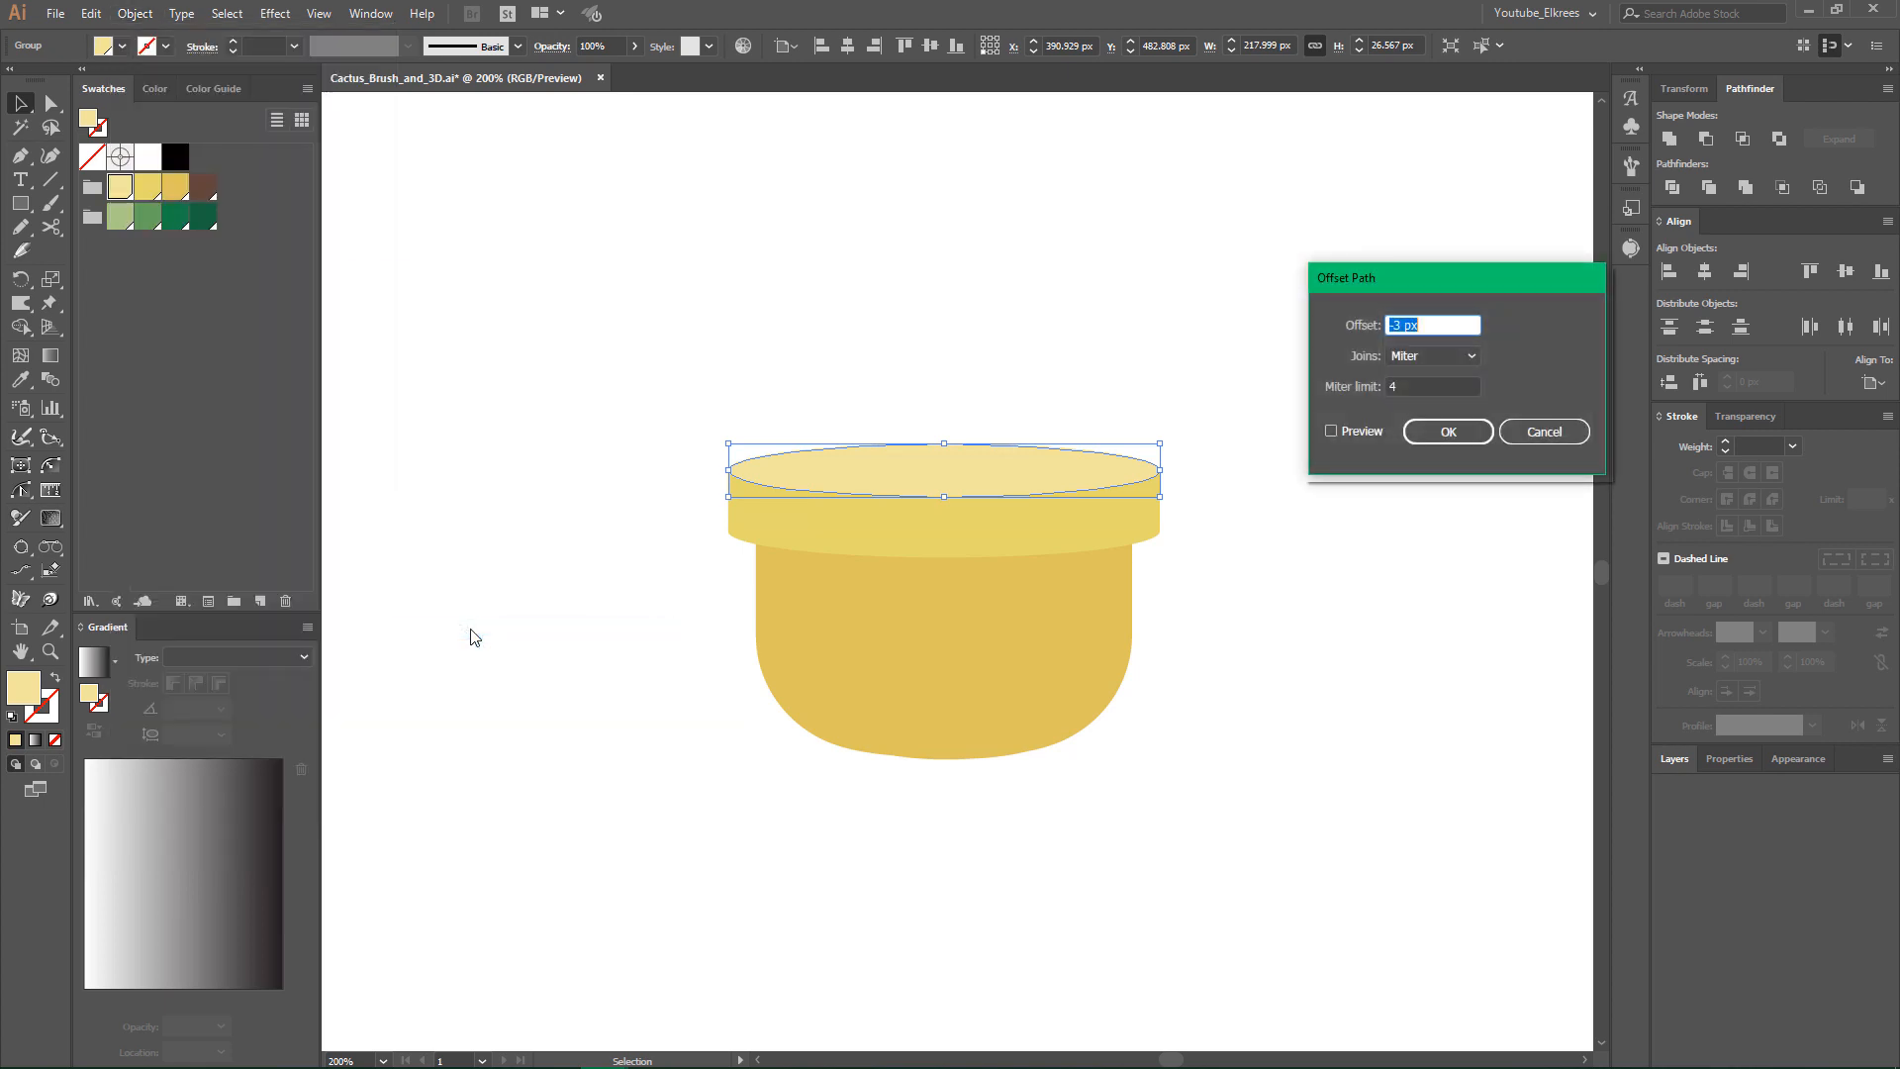
click(1368, 433)
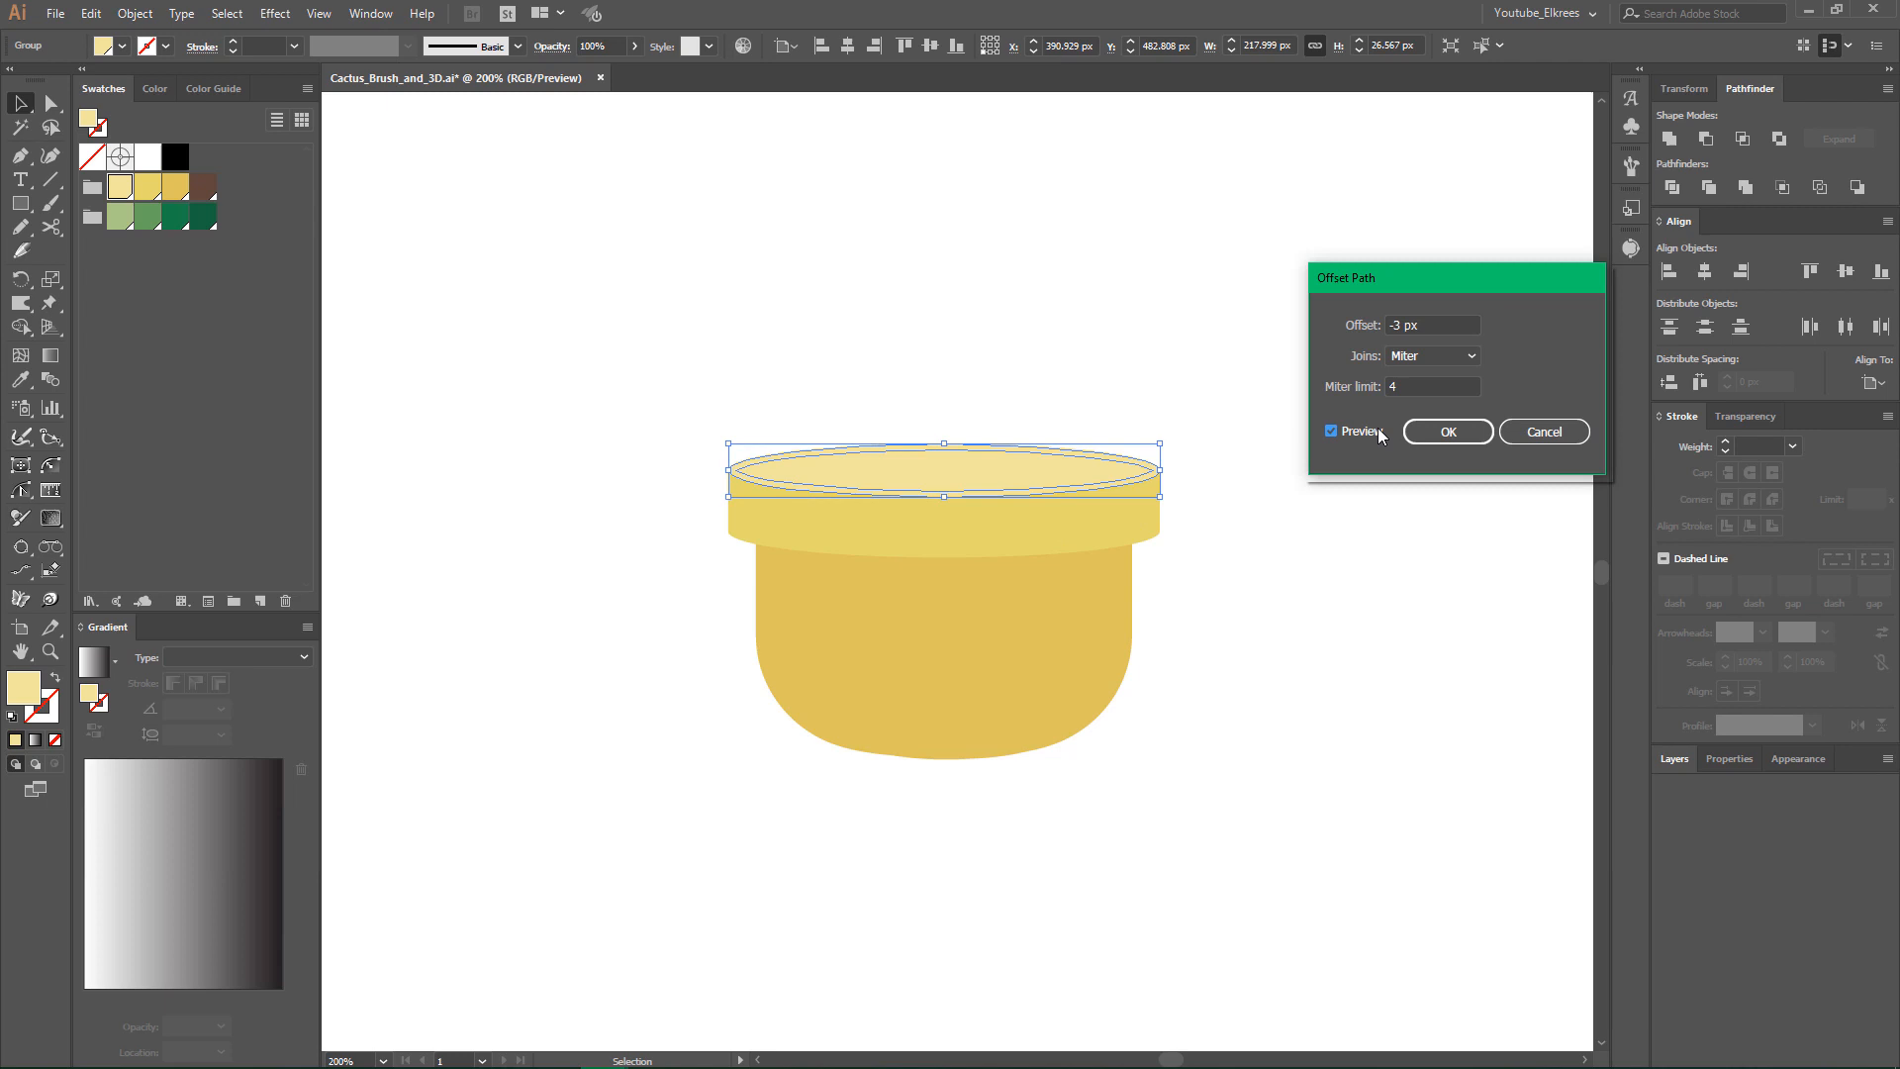
click(1445, 327)
key(Down)
key(Down)
key(Down)
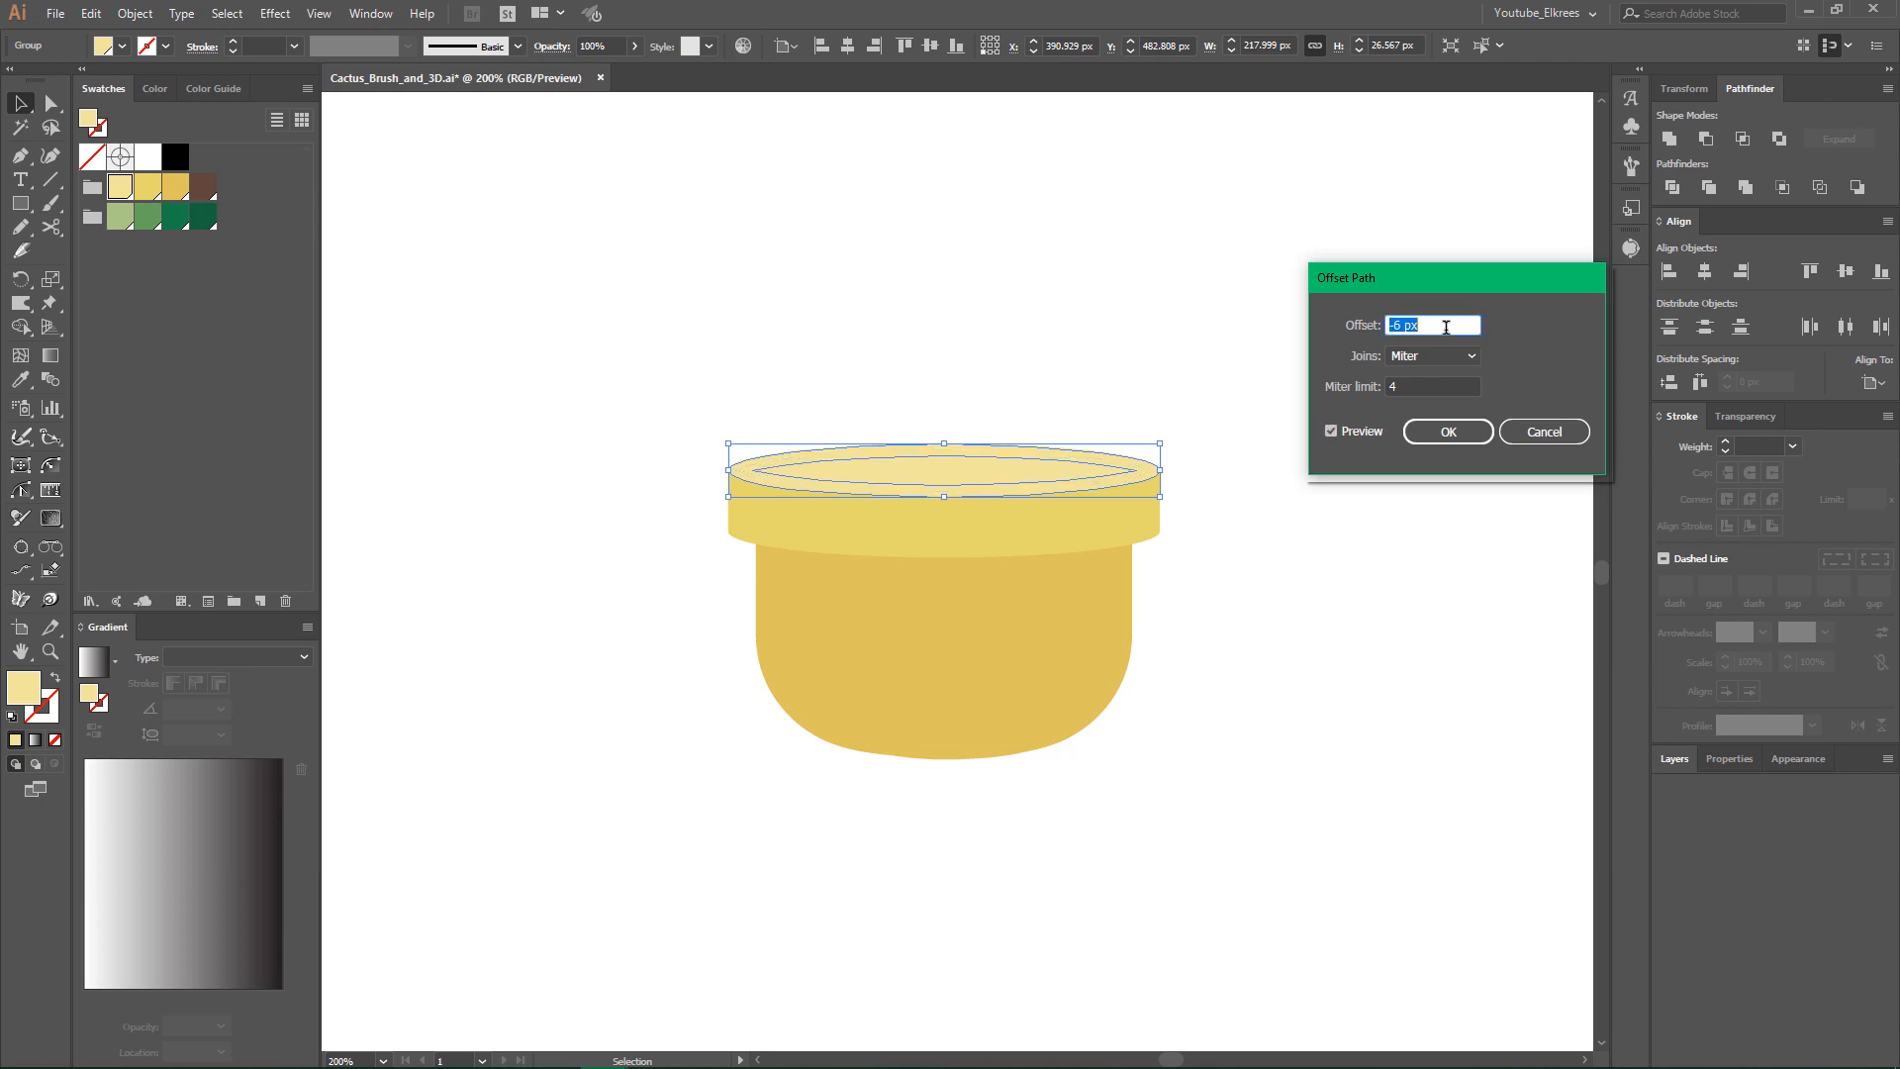
click(1439, 435)
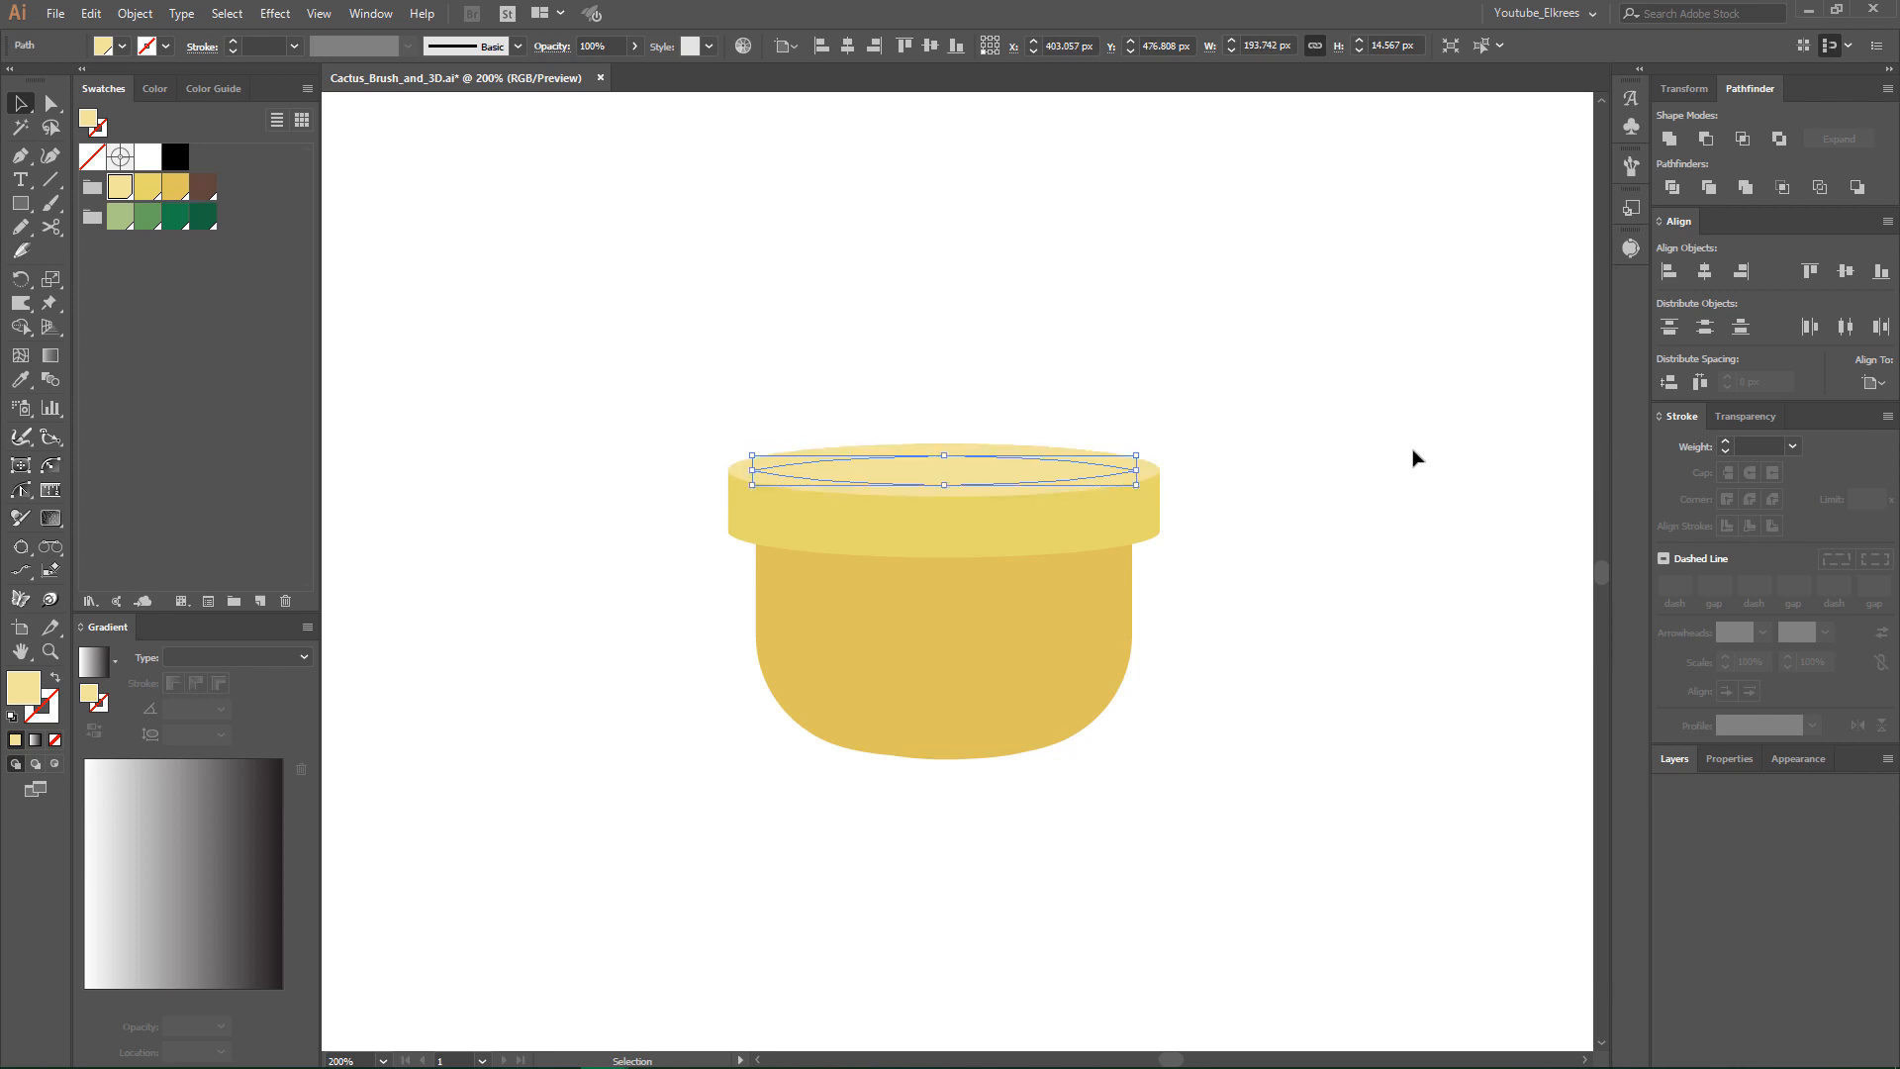
click(203, 194)
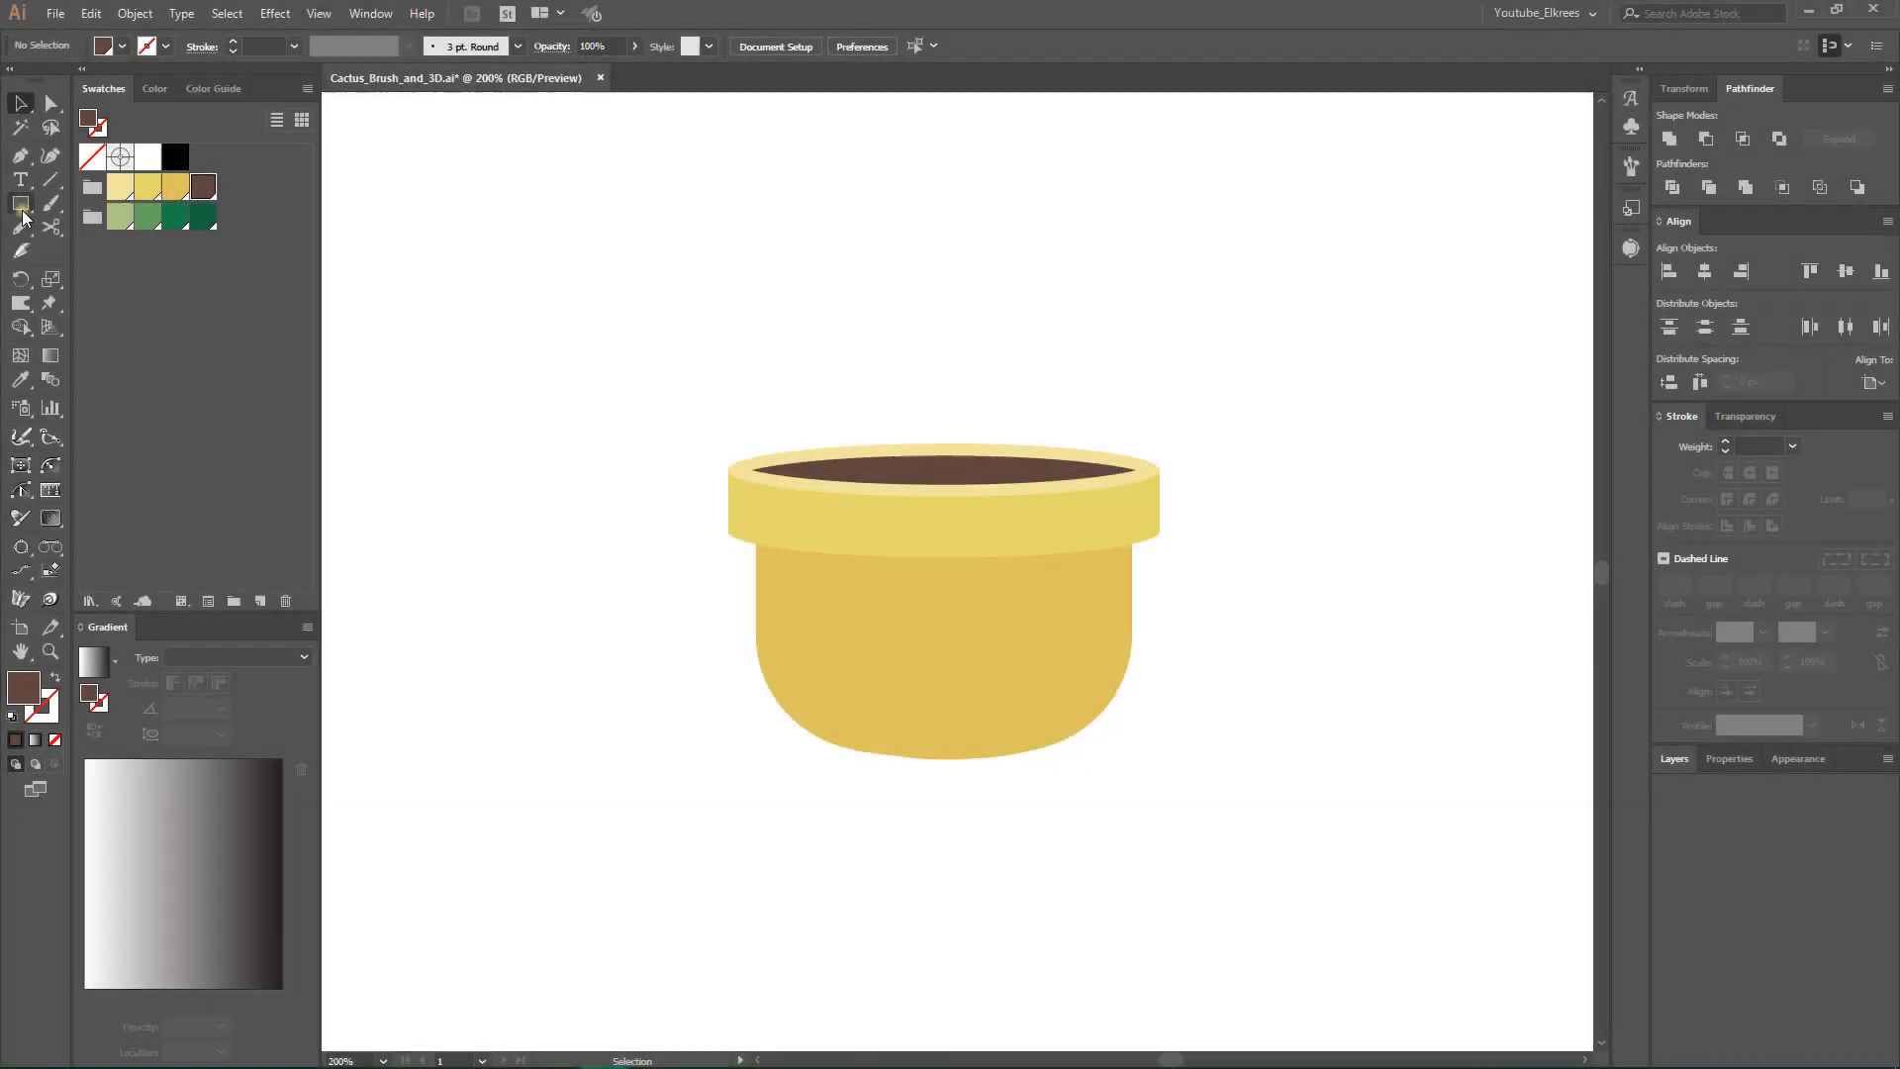
- Draw a 250 × 20 px ellipse in the darkest yellow, centred on the pot's bottom edge, as its shadow
click(22, 208)
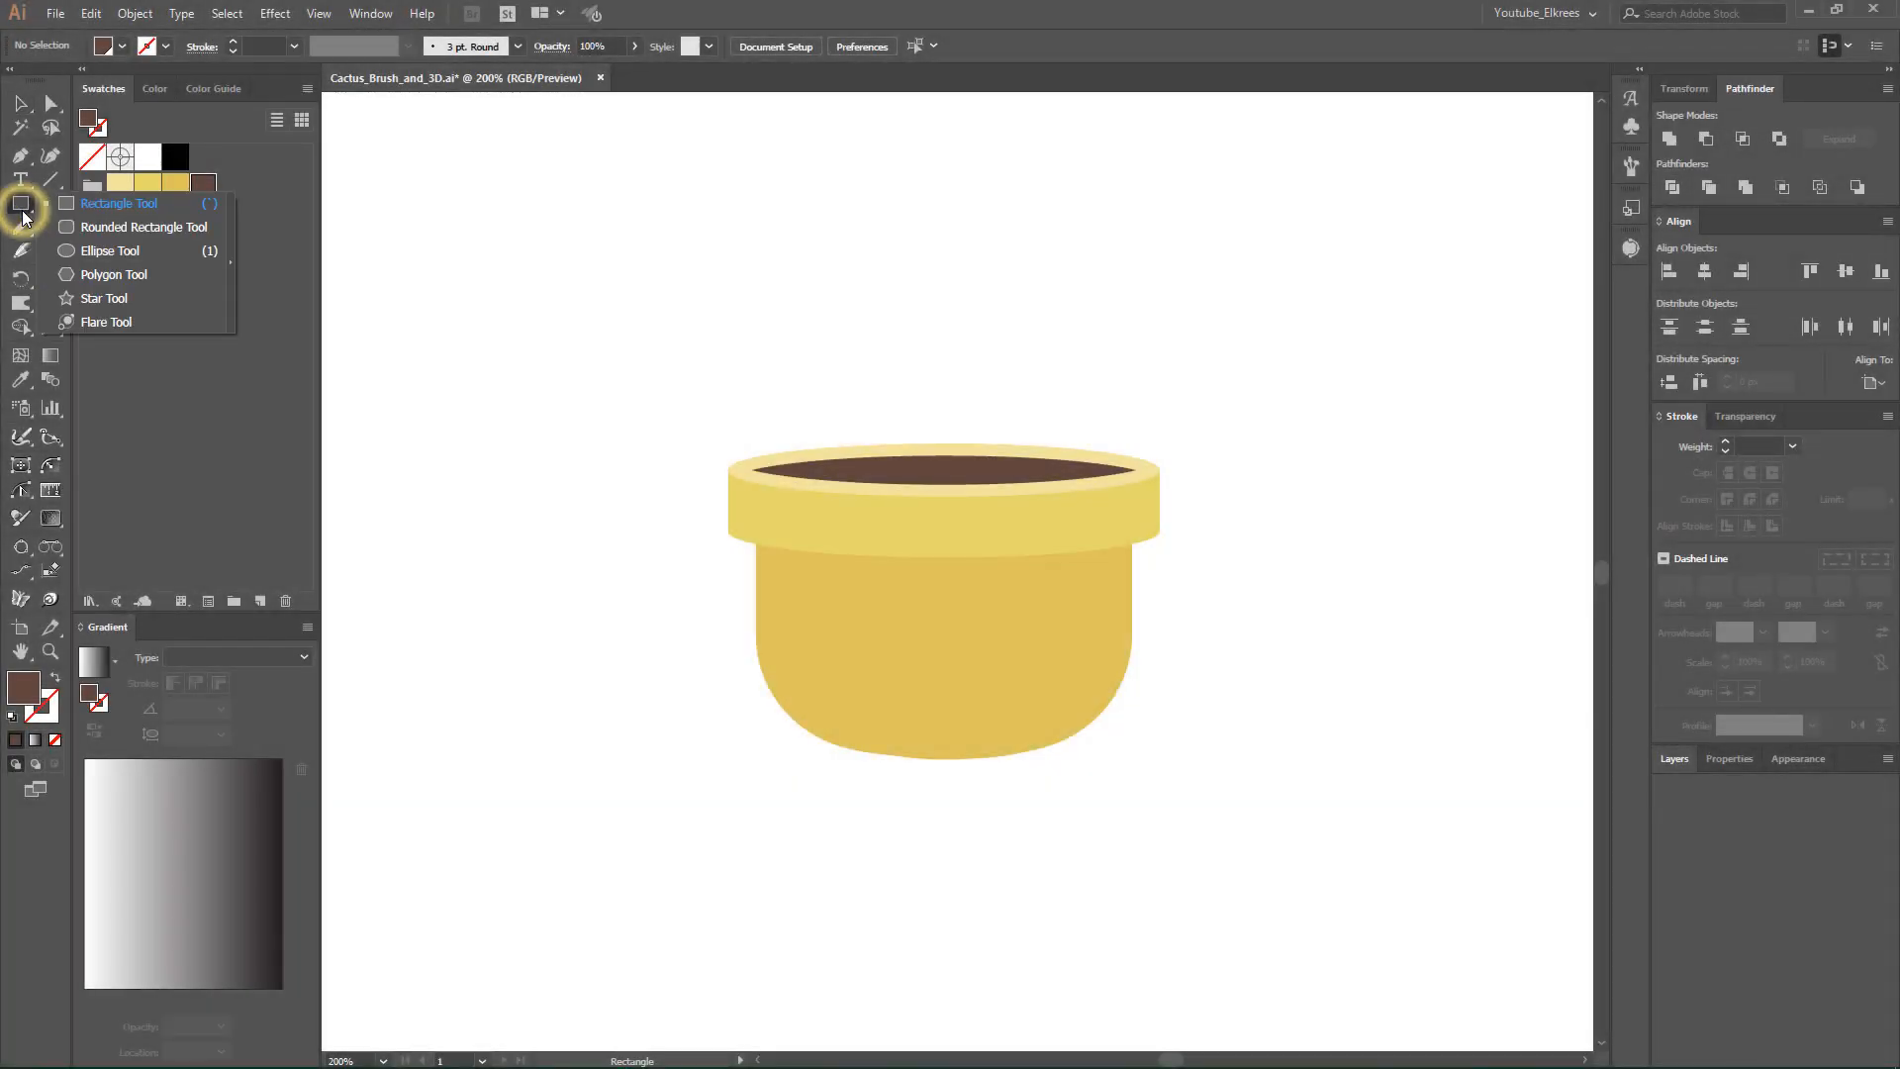
drag(24, 216, 85, 250)
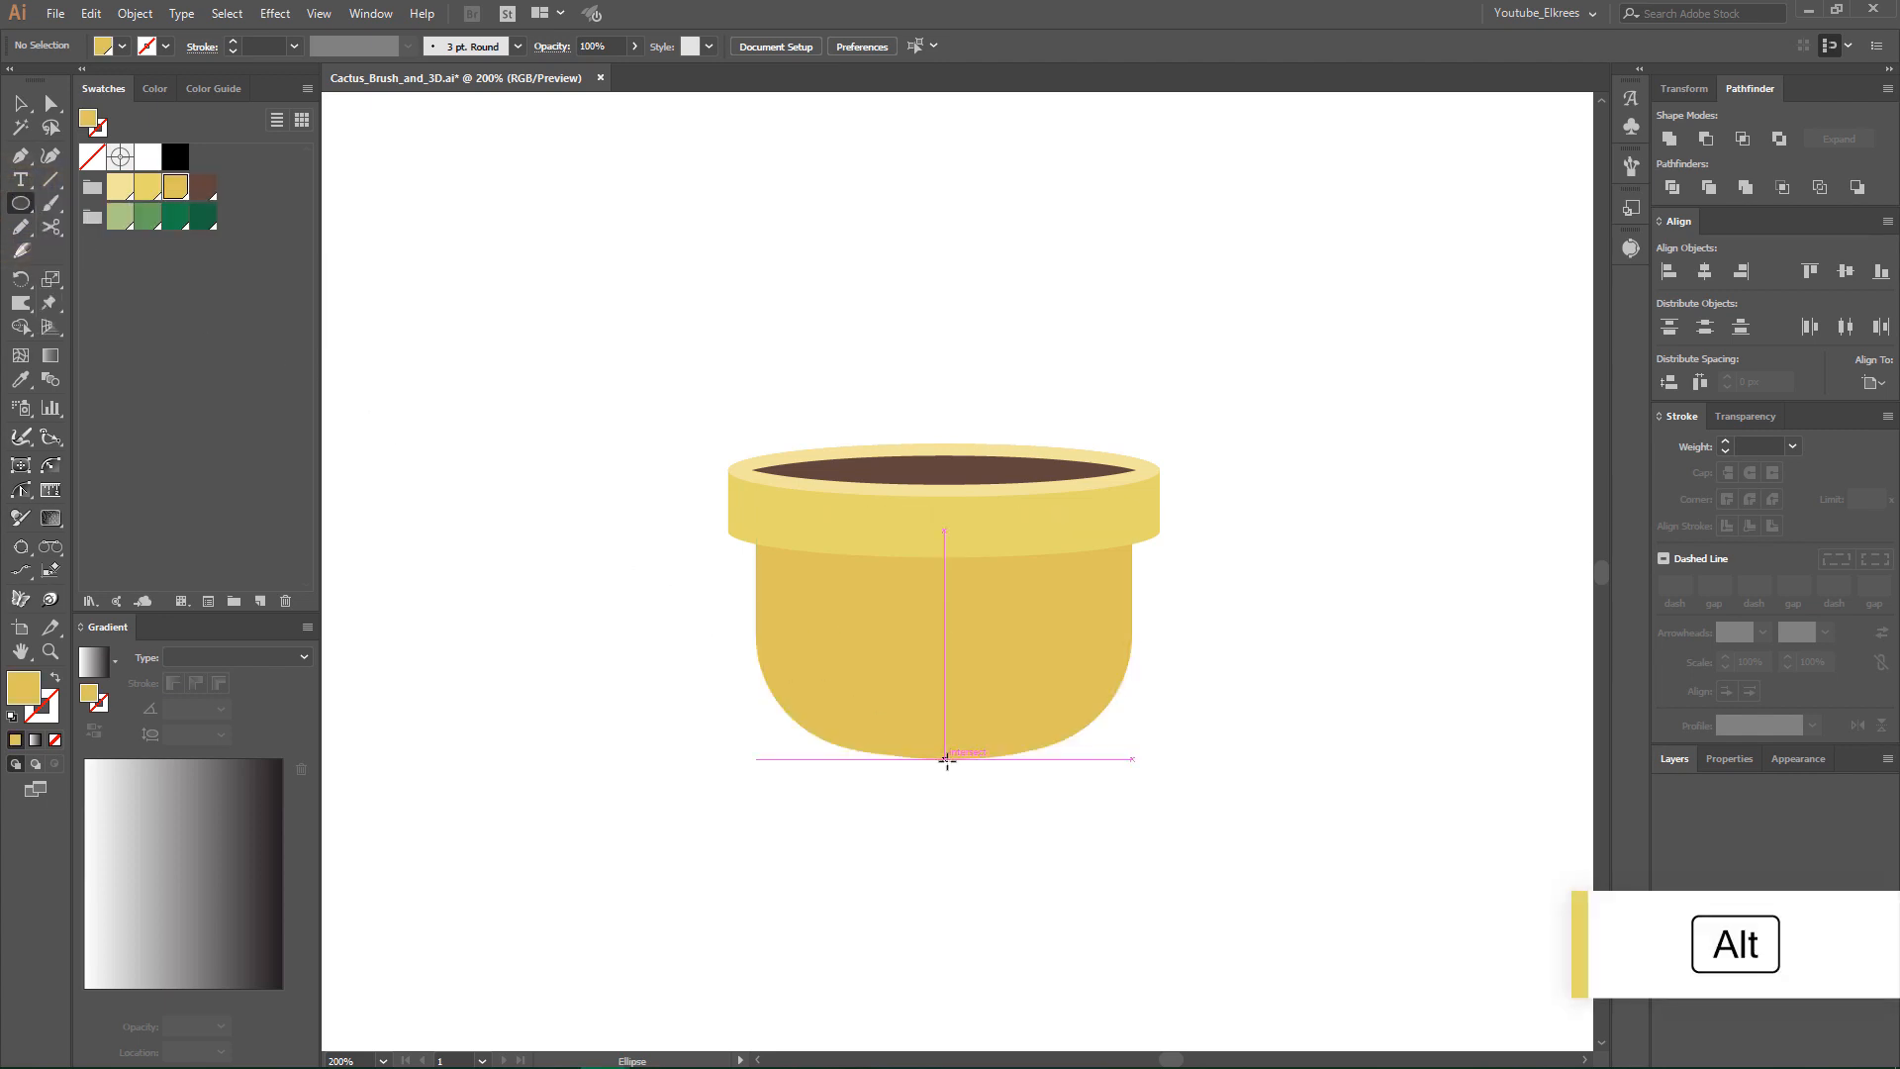
drag(945, 759, 1193, 778)
click(18, 105)
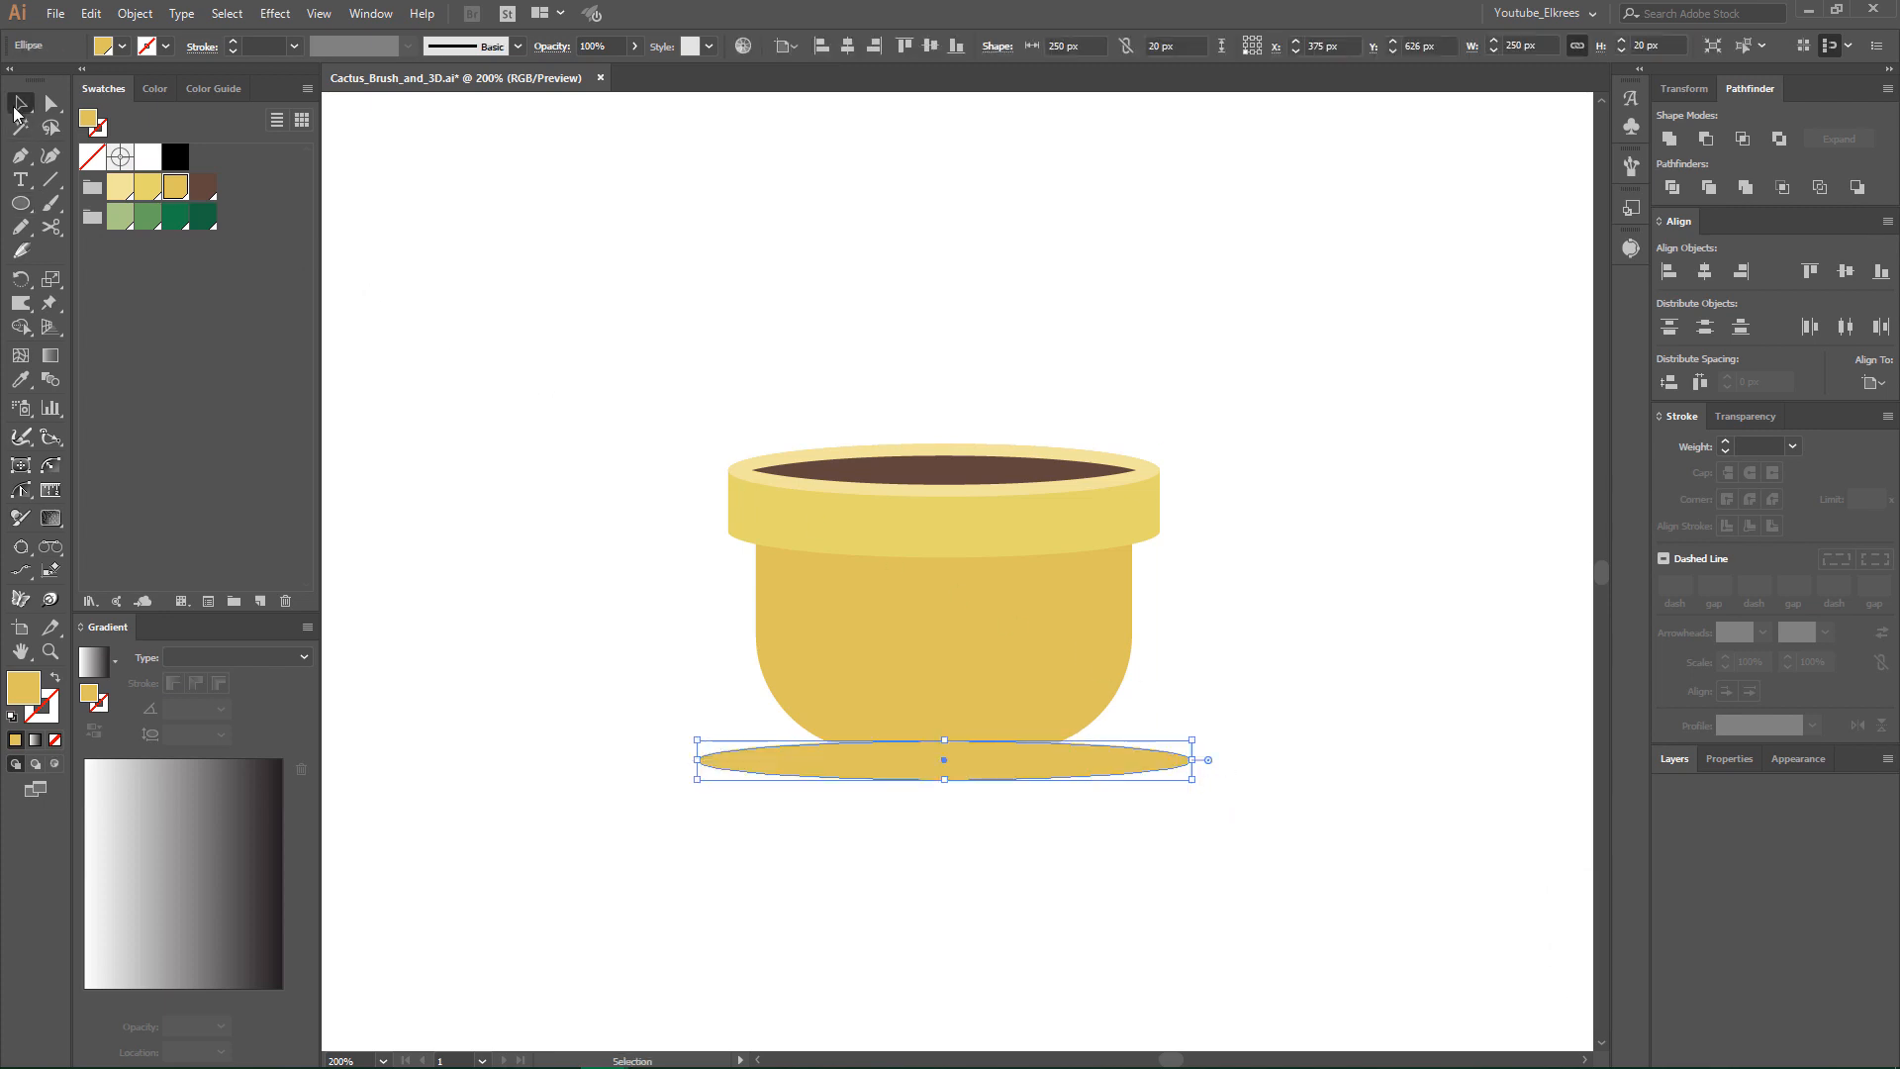
click(886, 354)
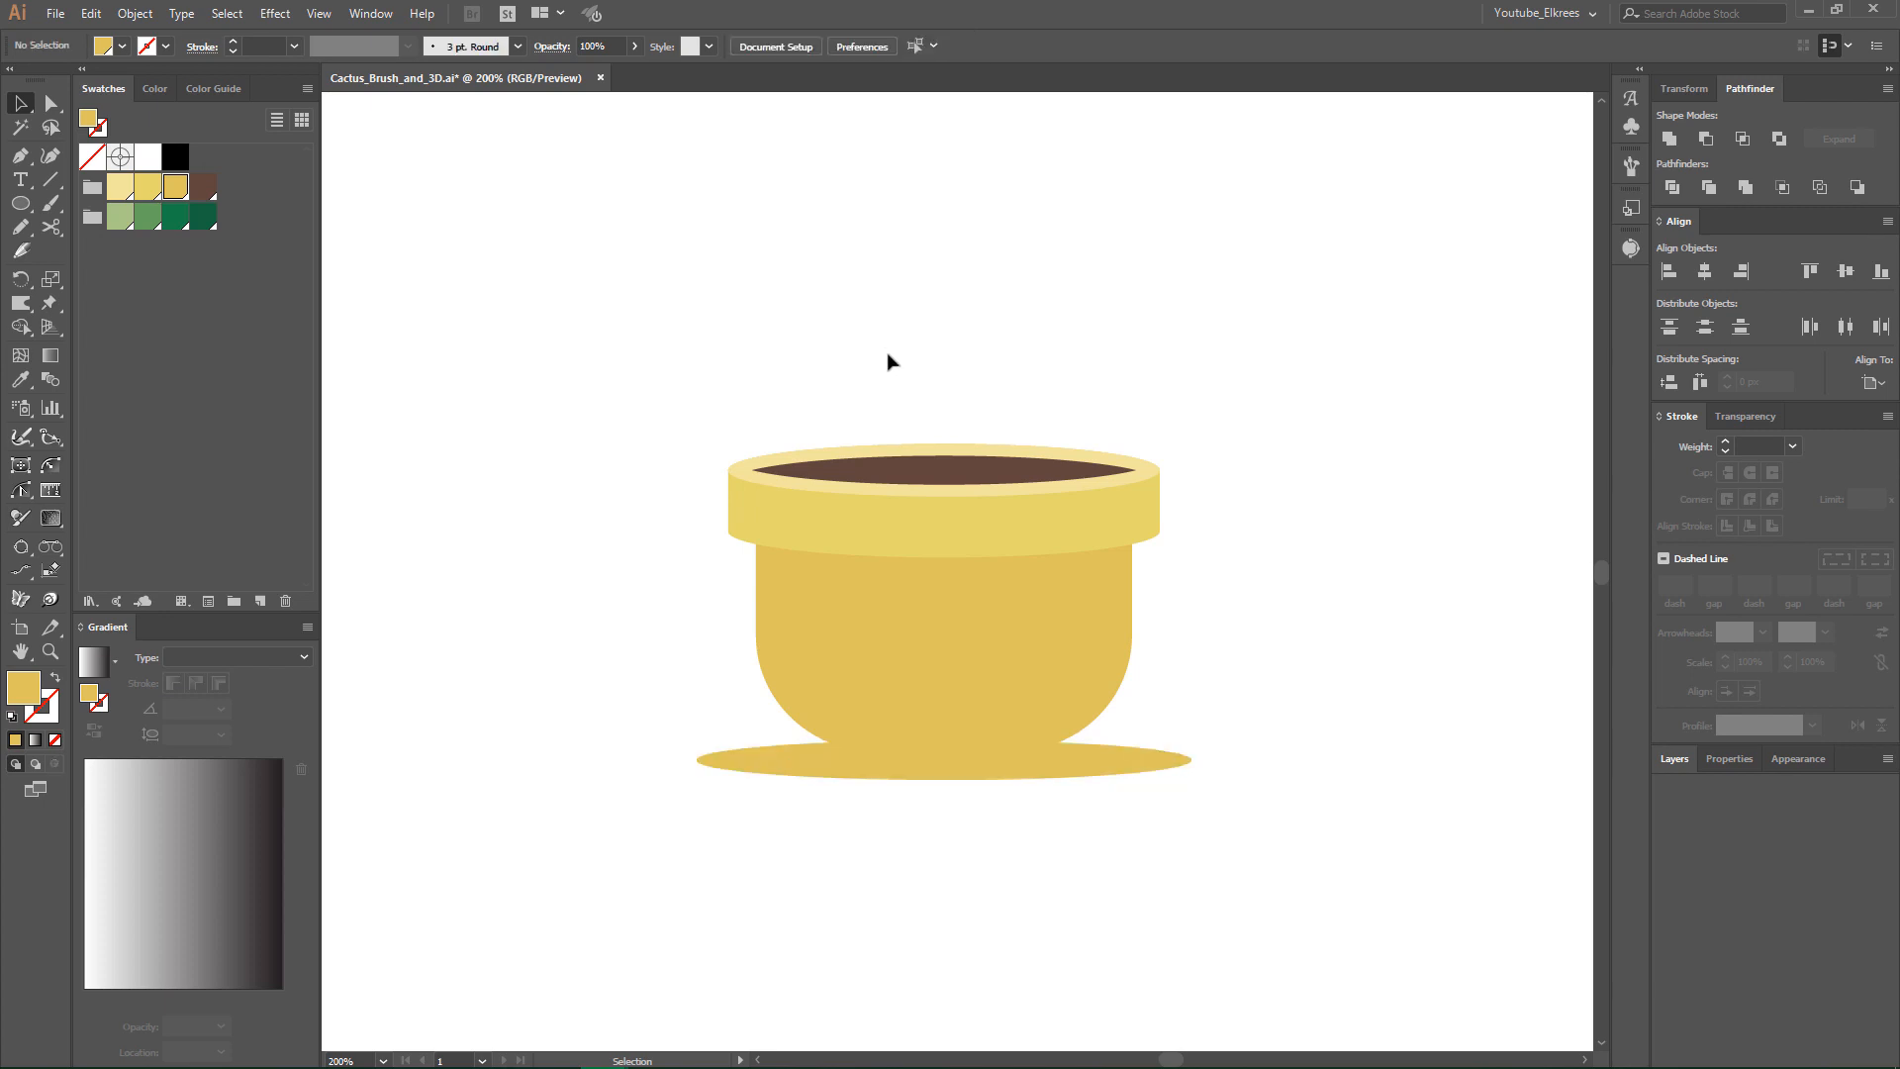
- Cut the pot body with the Knife along a curve from its upper-left edge, around the right side, to the bottom centre
click(1052, 655)
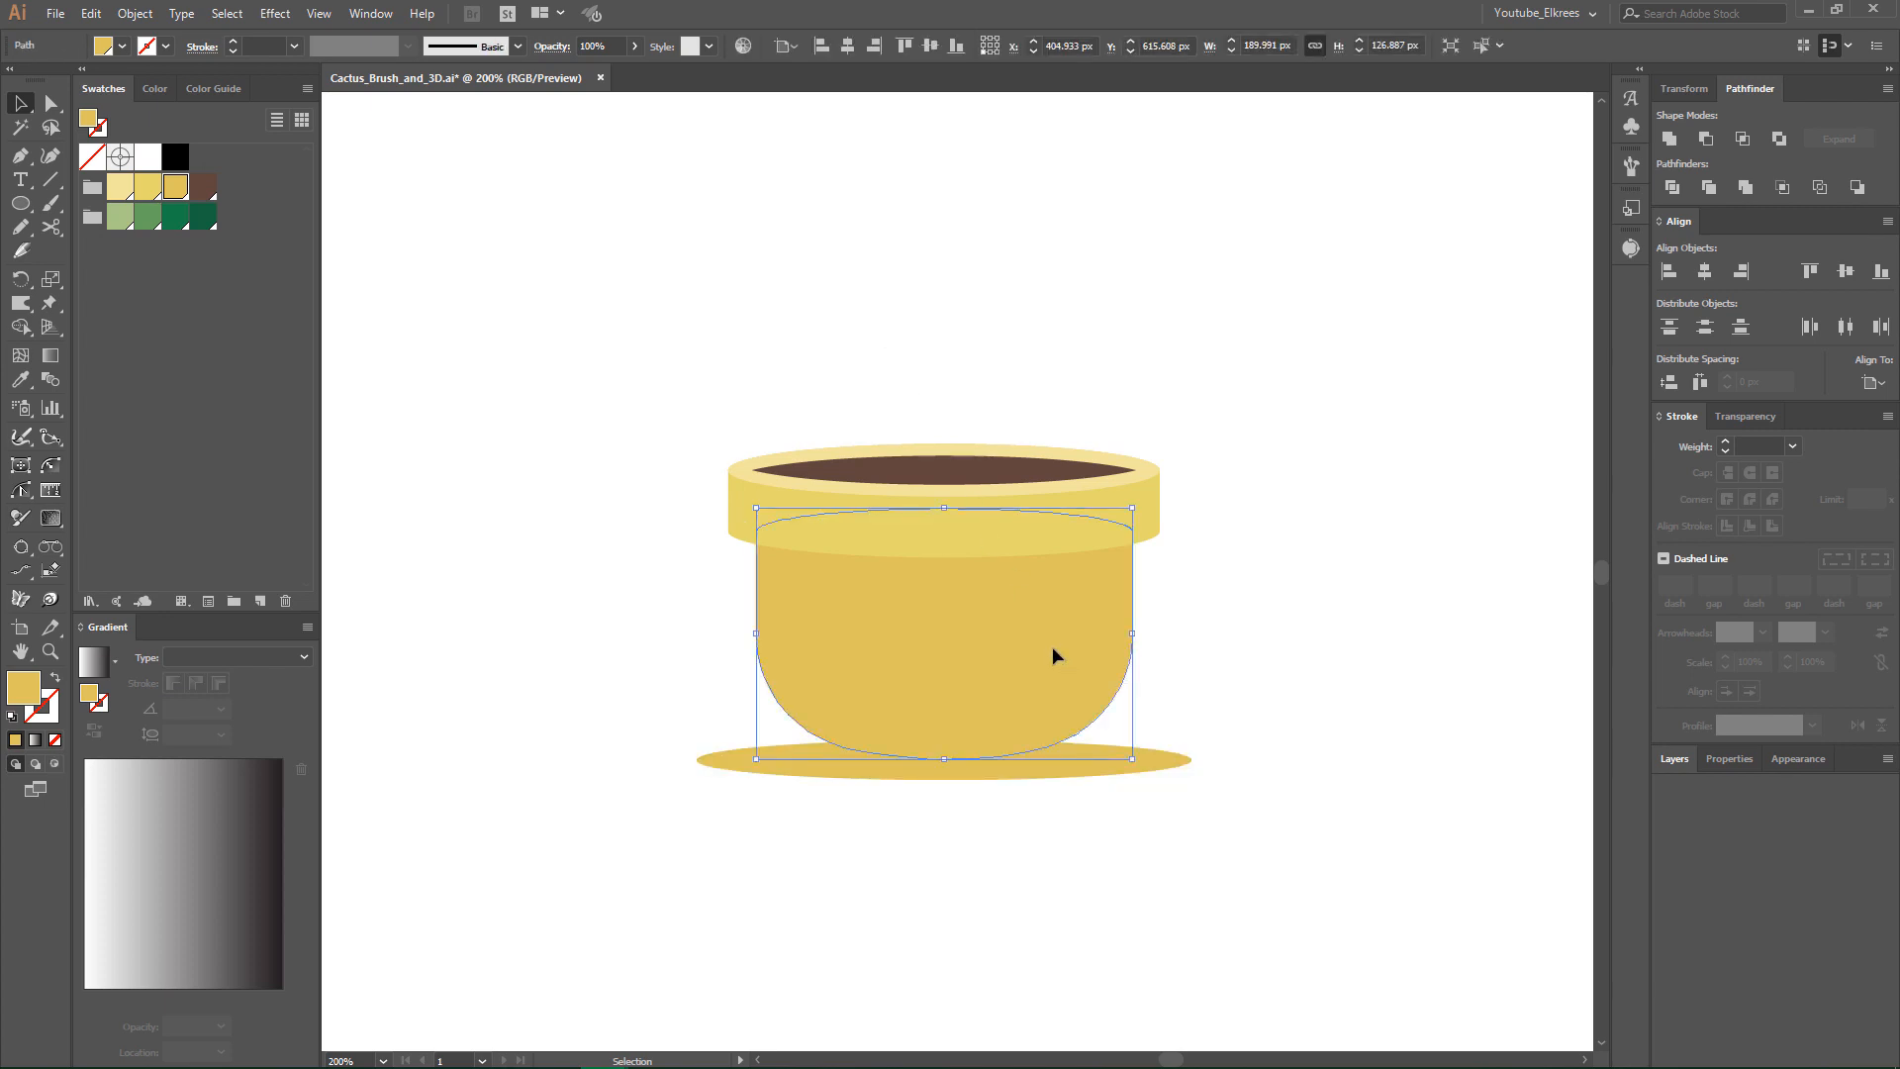
click(54, 227)
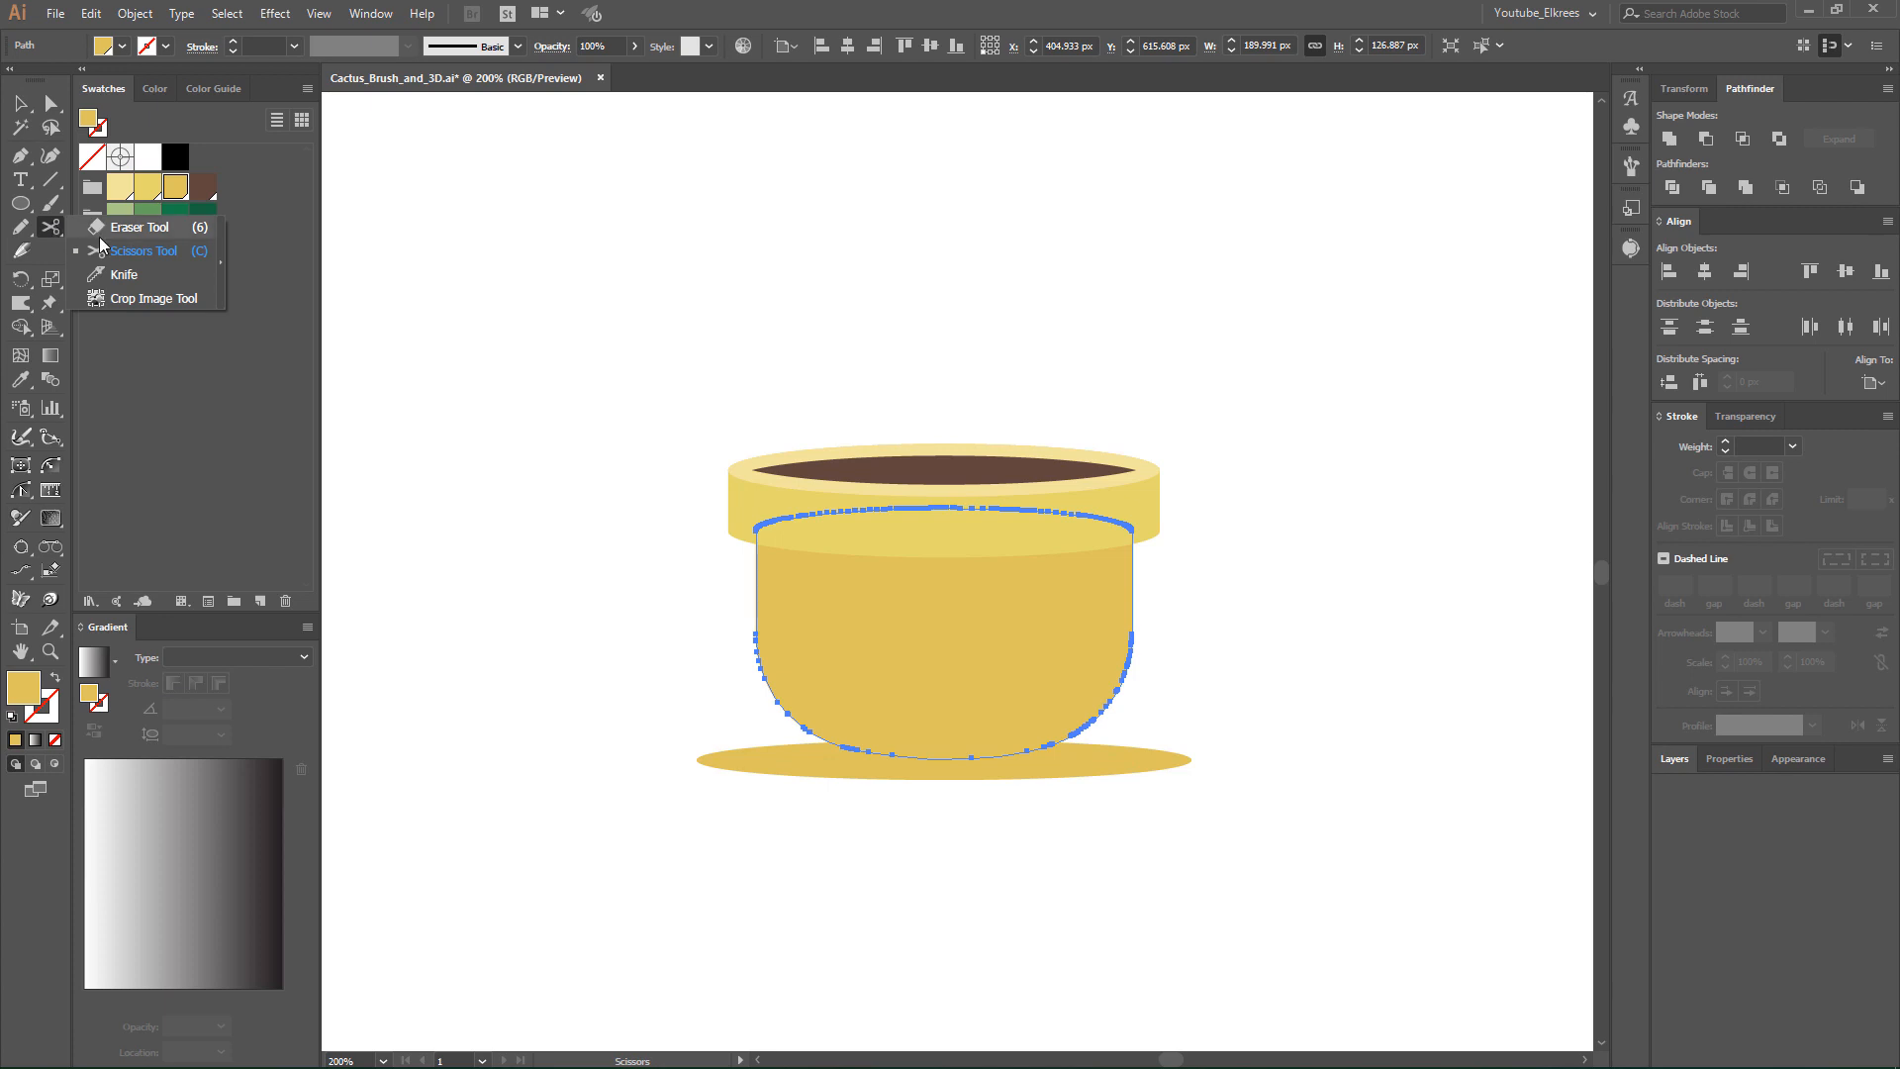
click(113, 277)
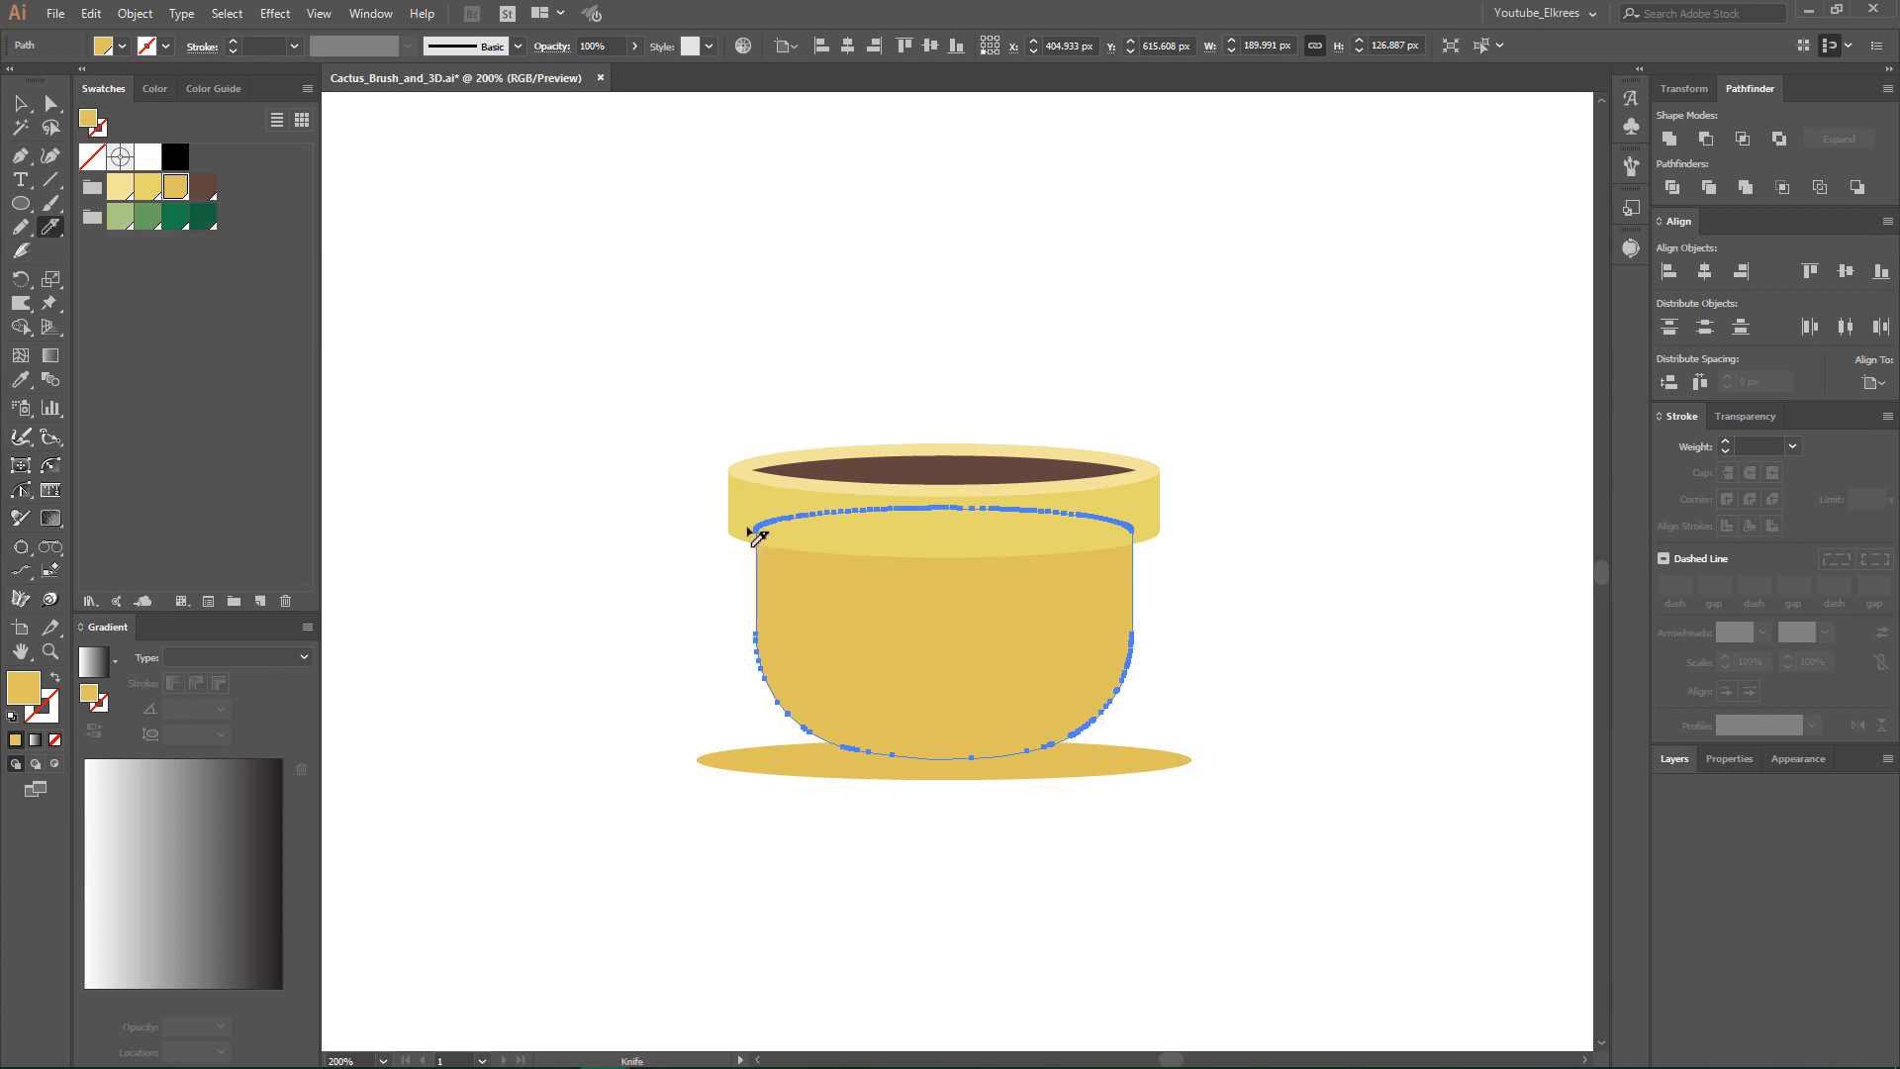
mouse_move(745, 542)
mouse_down()
mouse_move(1013, 574)
mouse_move(1074, 613)
mouse_move(1084, 675)
mouse_move(1052, 727)
mouse_move(920, 776)
mouse_up()
click(44, 107)
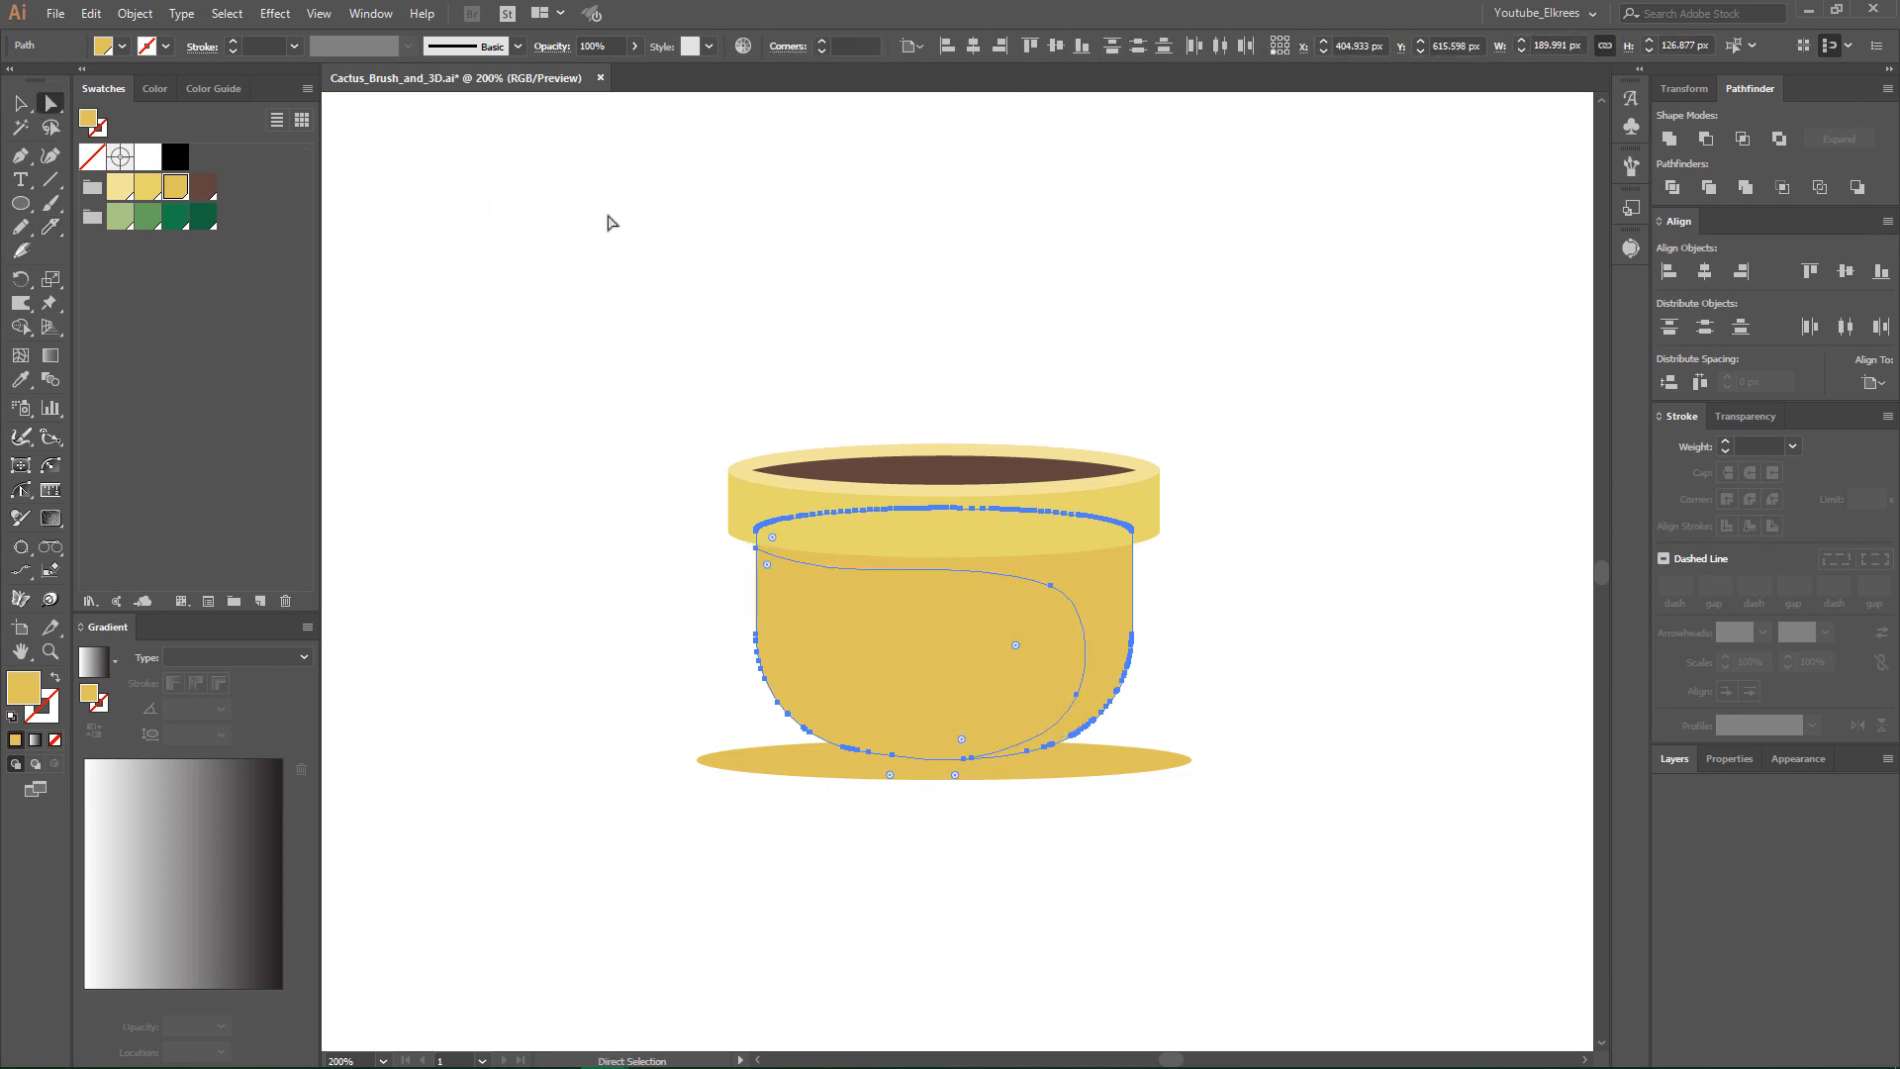
- Fill the large left piece of the cut pot body with the medium yellow swatch
click(772, 406)
click(895, 653)
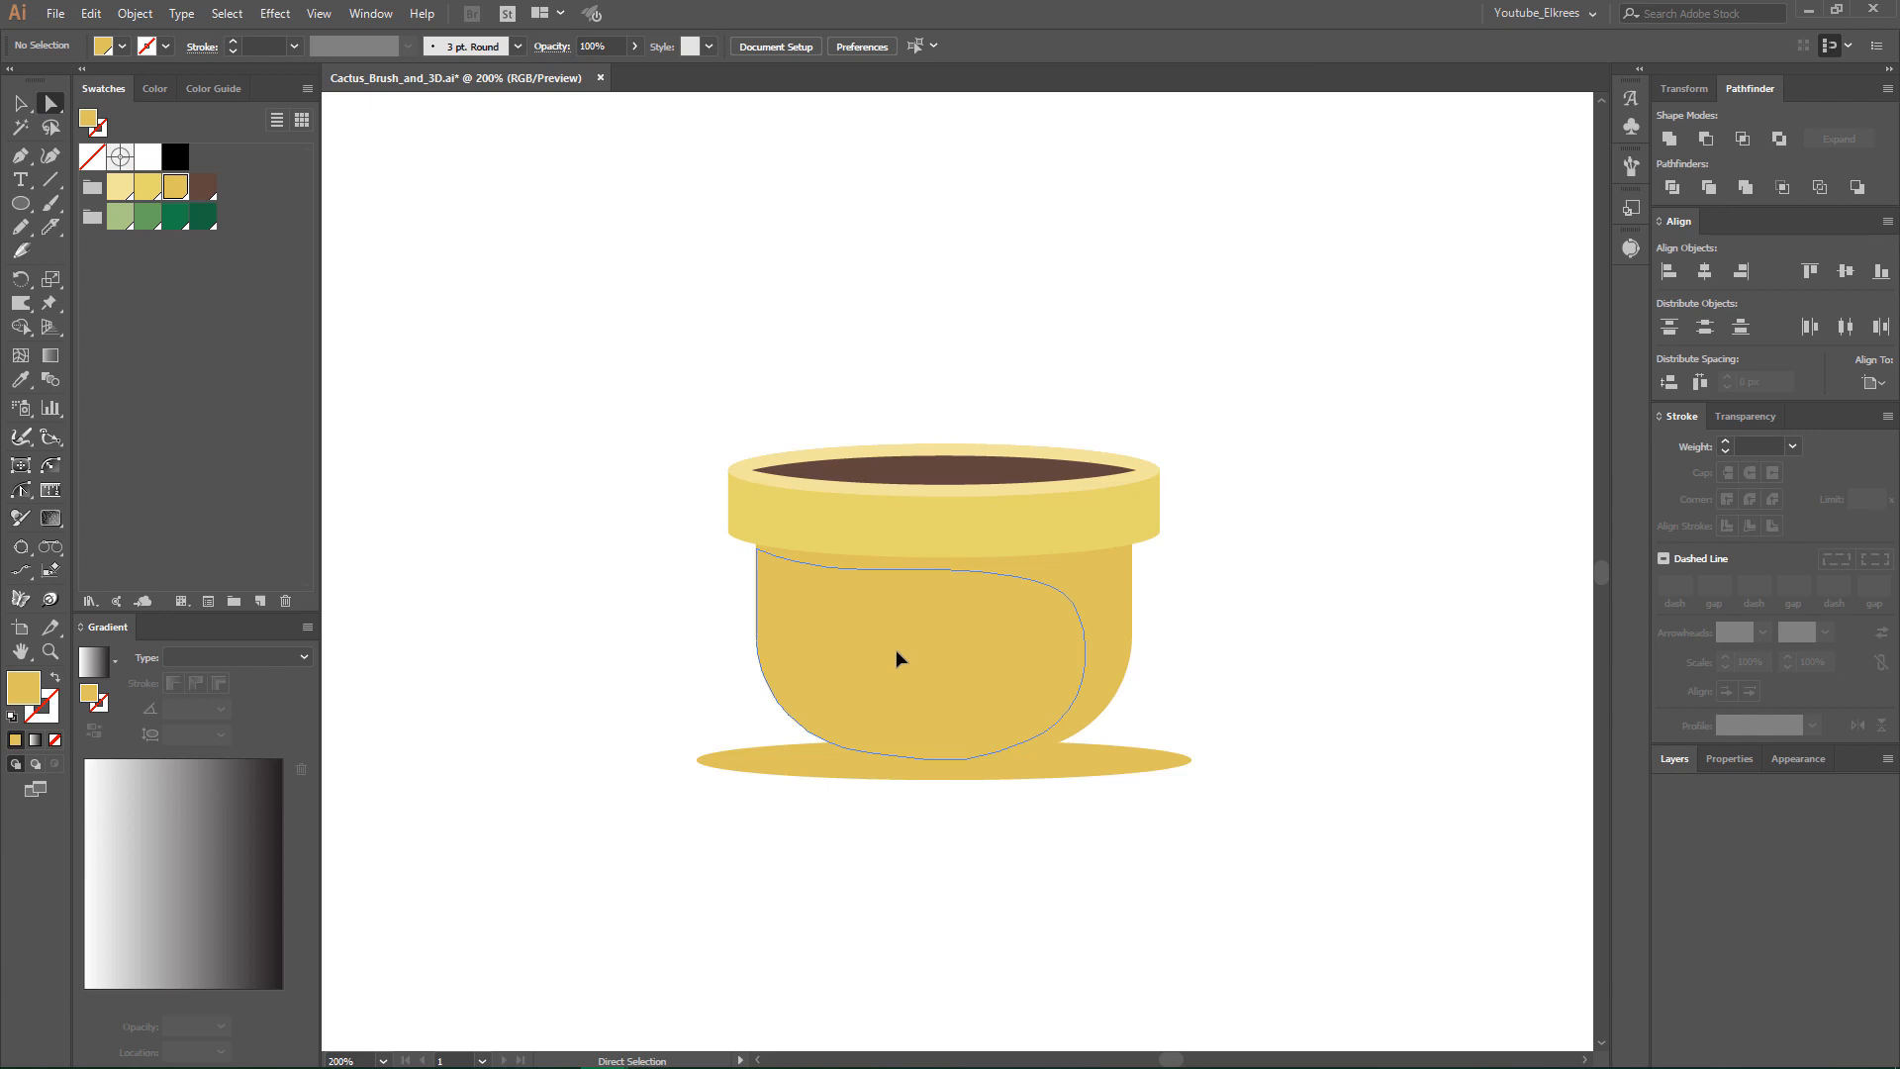
click(148, 186)
click(802, 242)
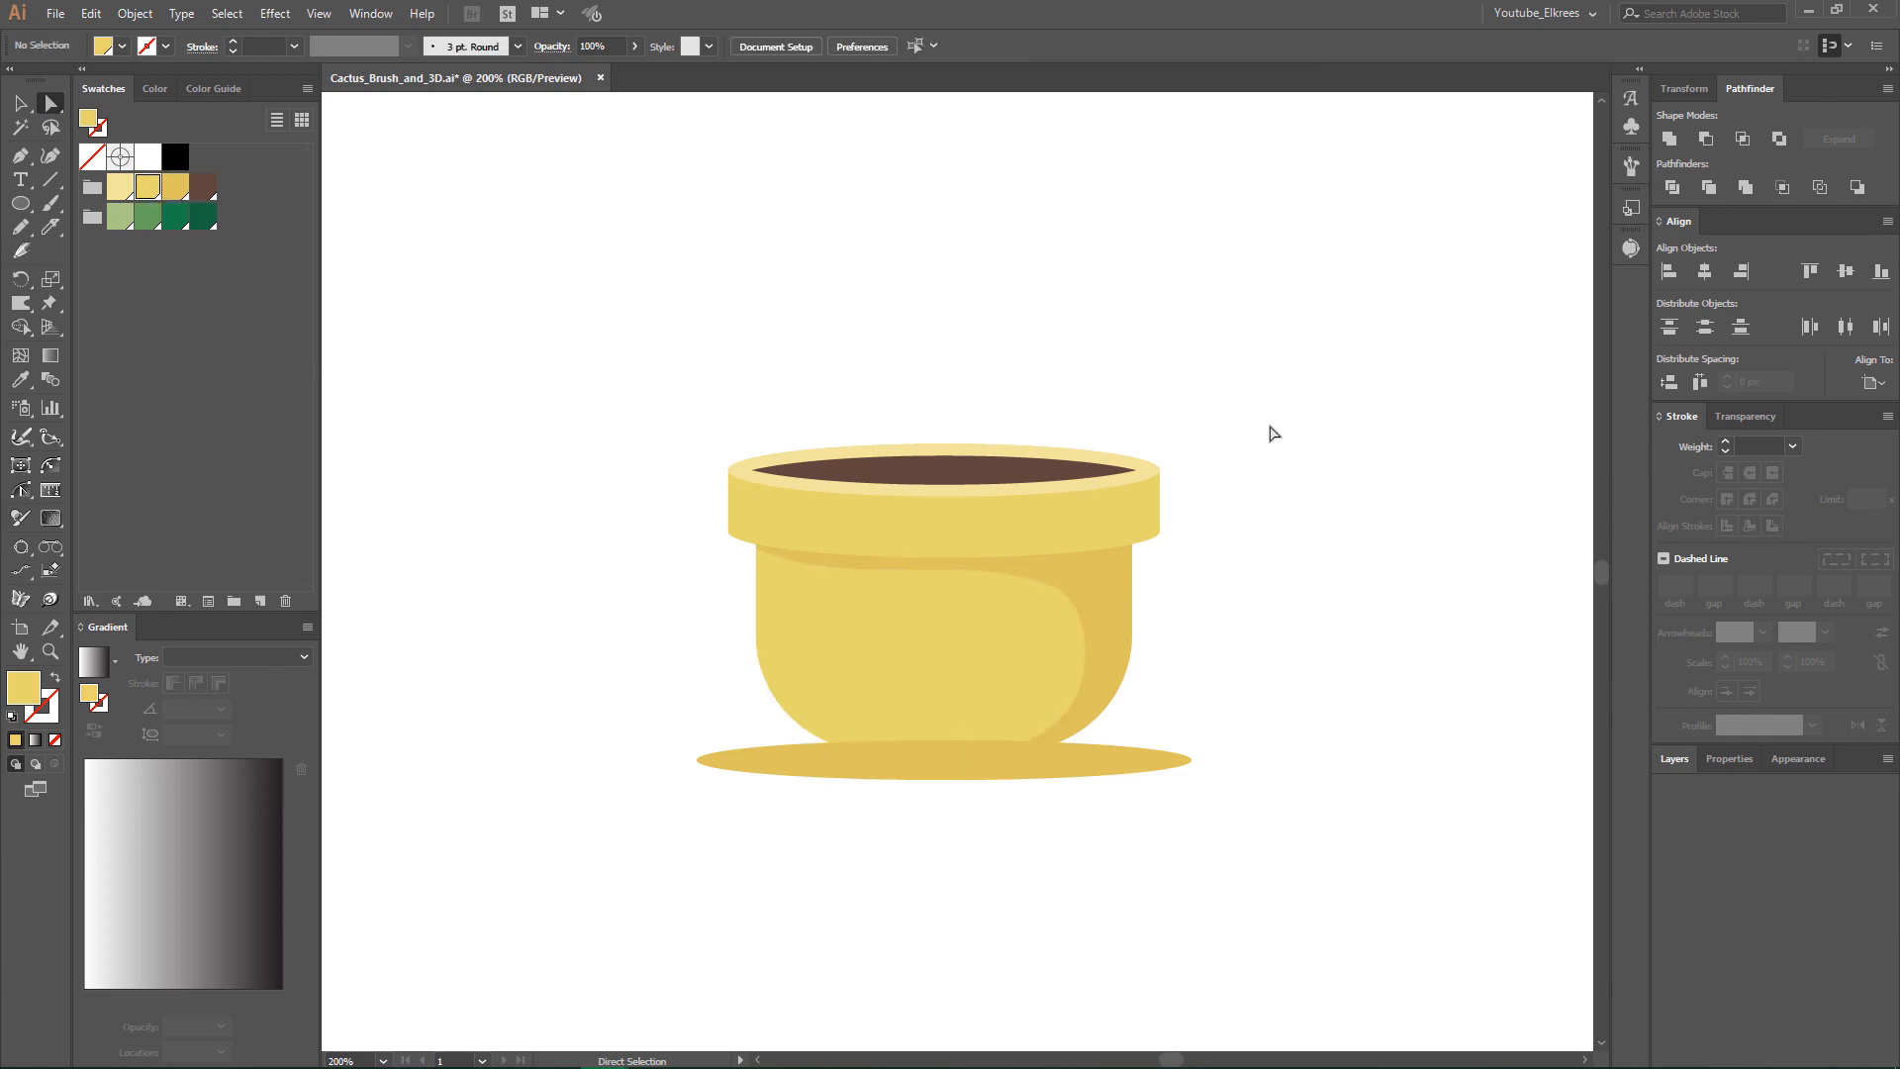
- Send the shadow ellipse behind all the pot shapes
click(1098, 768)
click(135, 13)
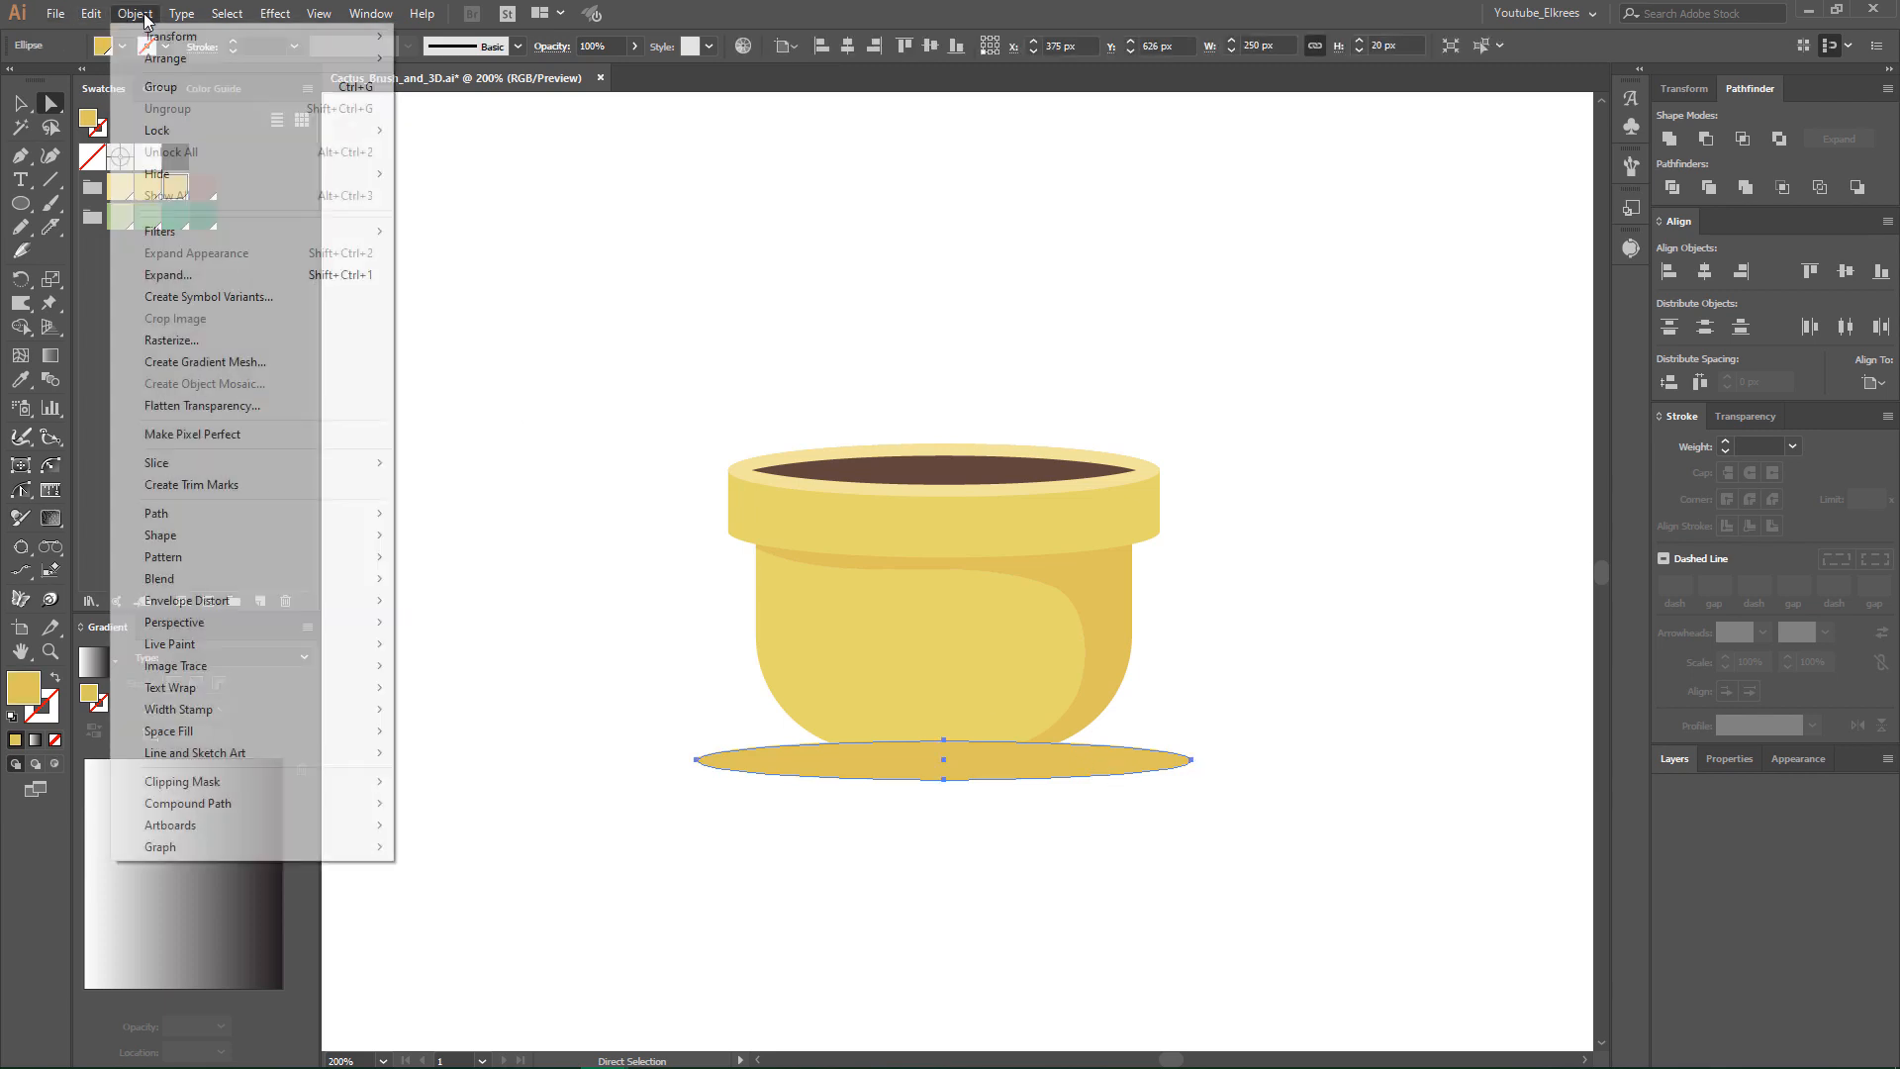
mouse_move(174, 57)
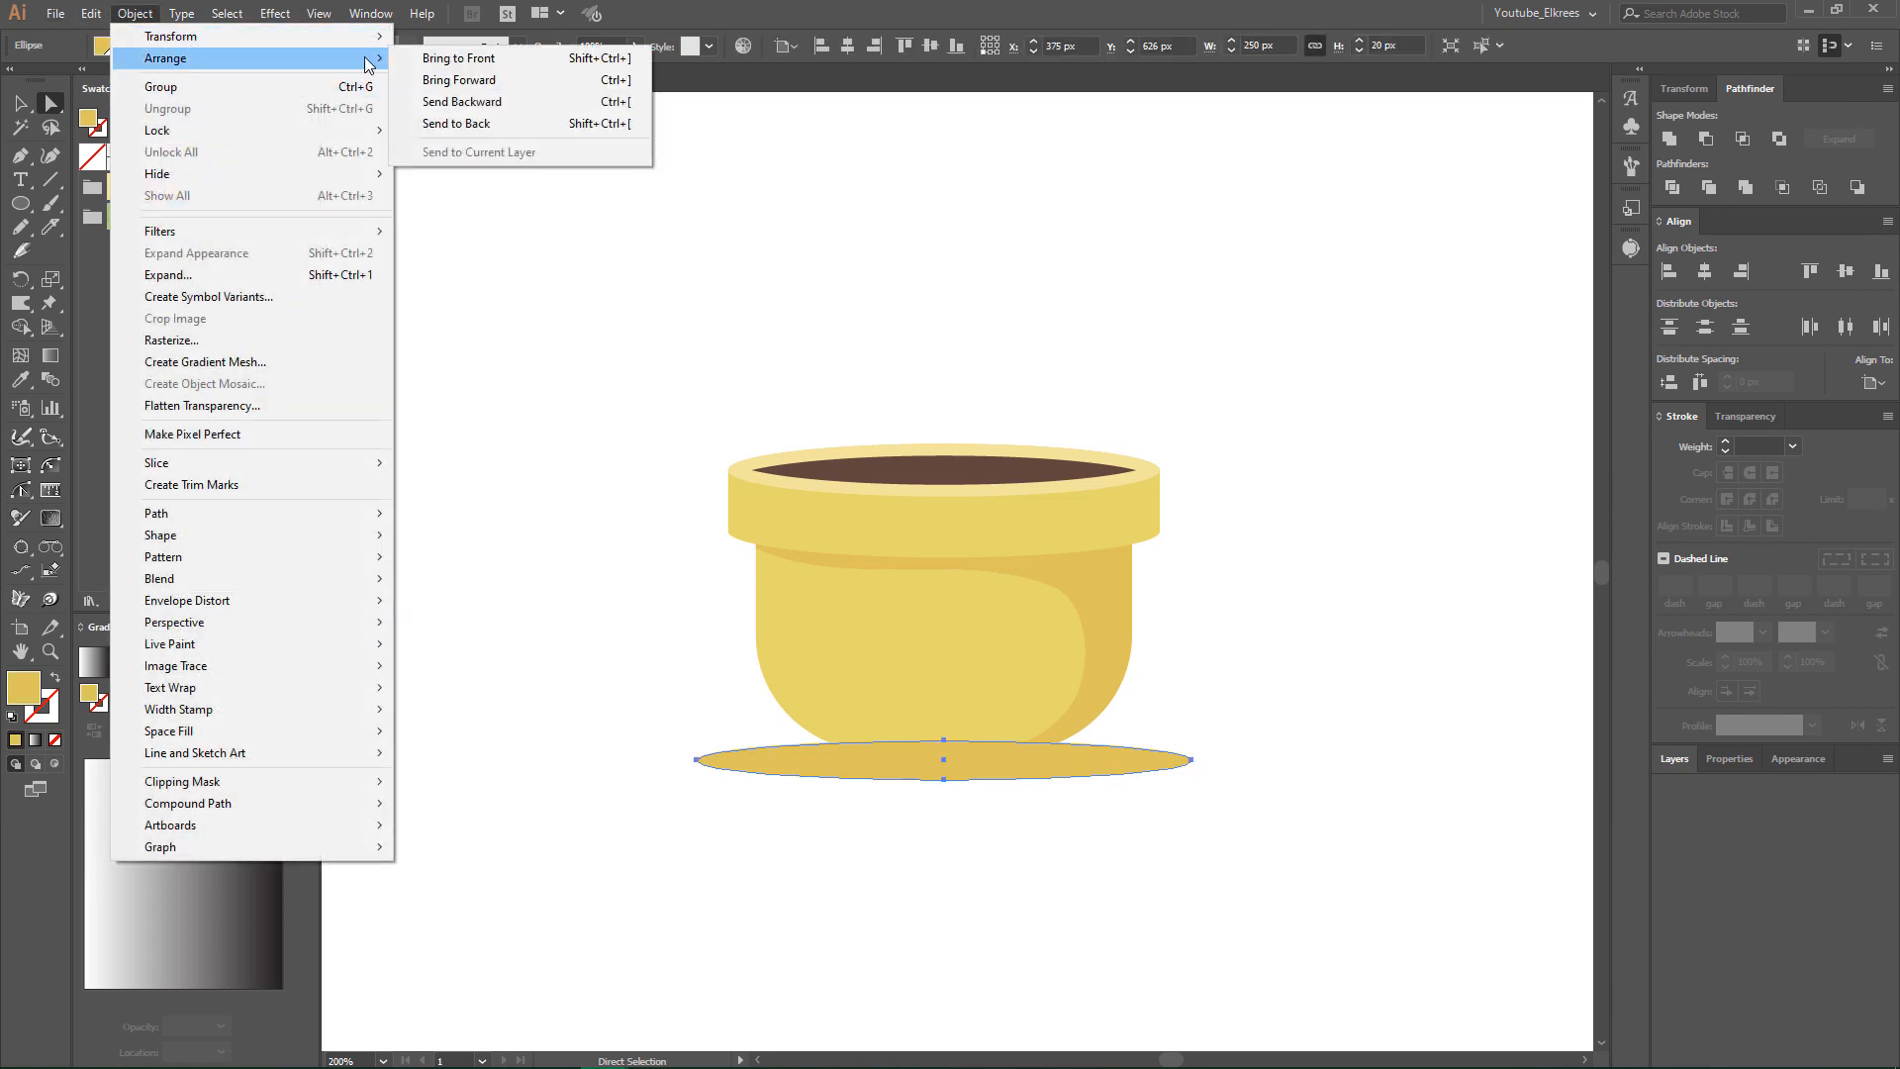
click(502, 121)
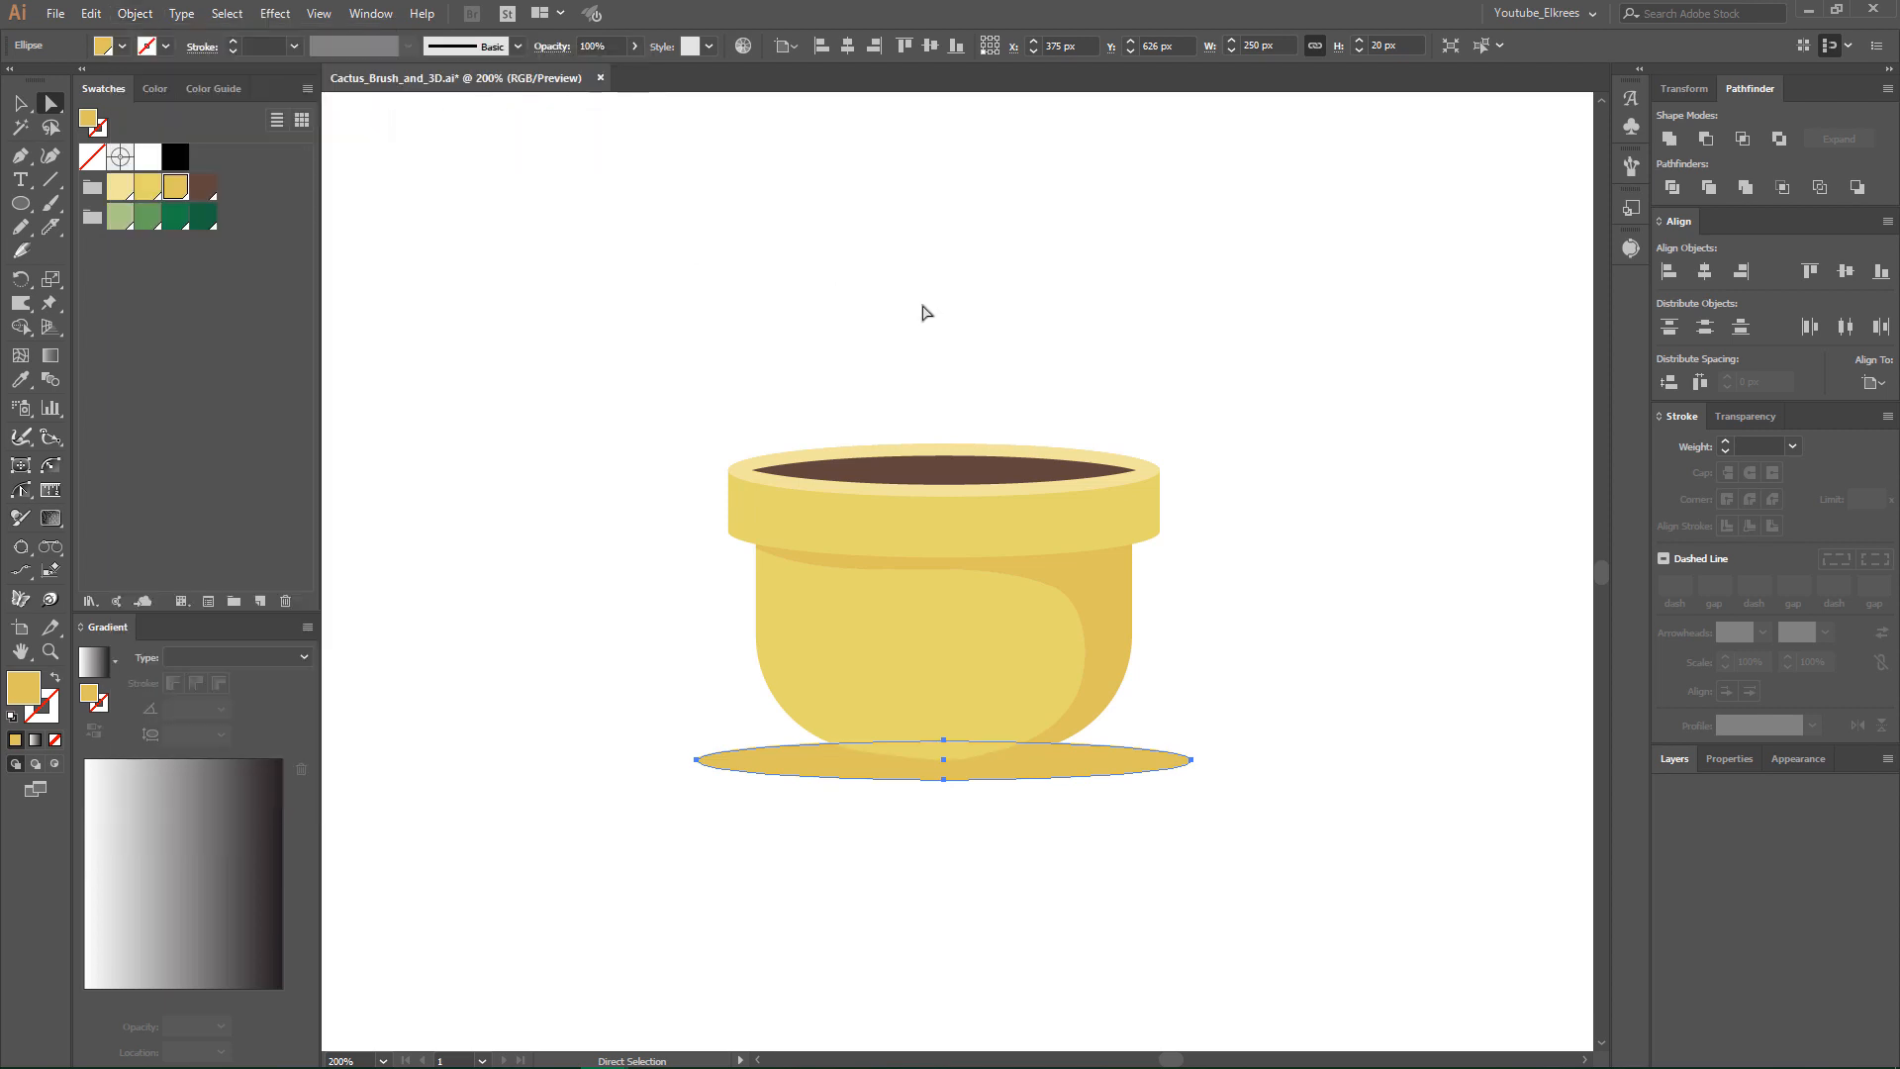
click(996, 313)
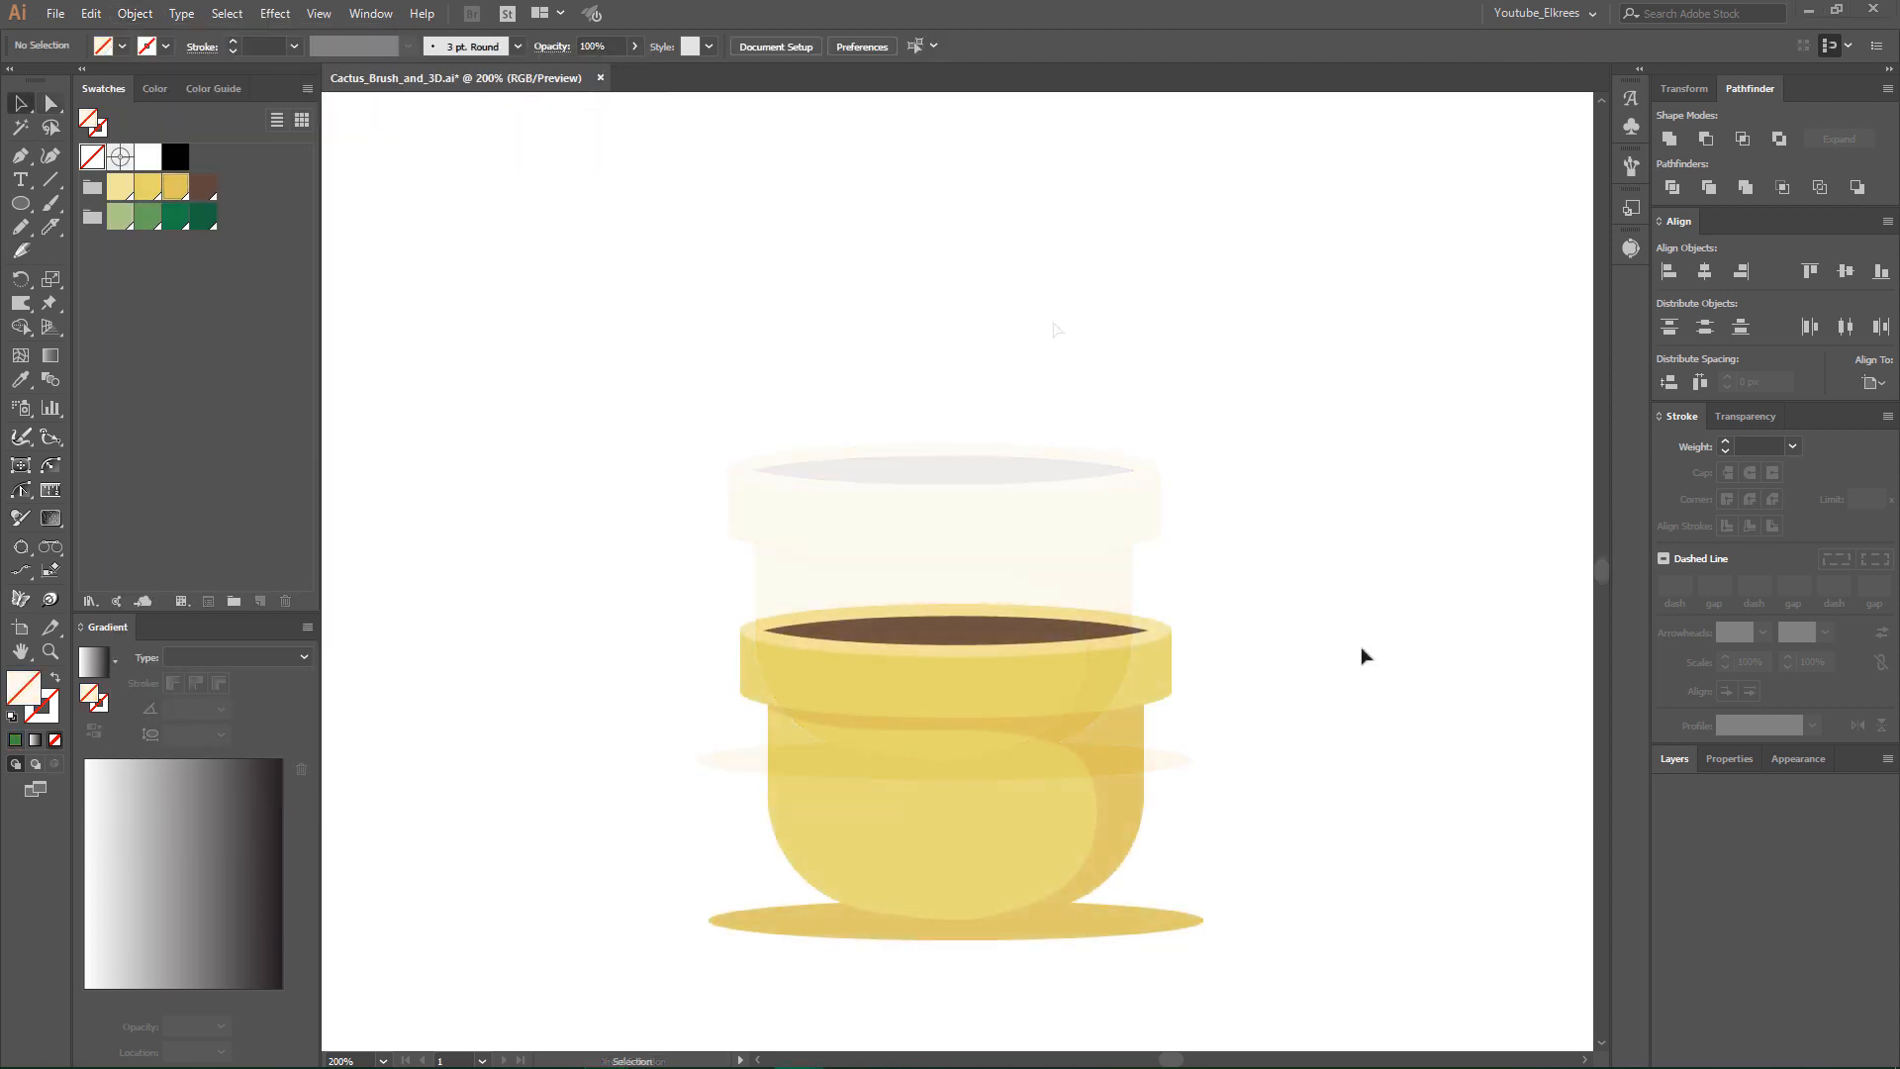
- Draw a tall dark green ellipse, 120 × 396 px, centred just above the pot's opening as the cactus
click(175, 215)
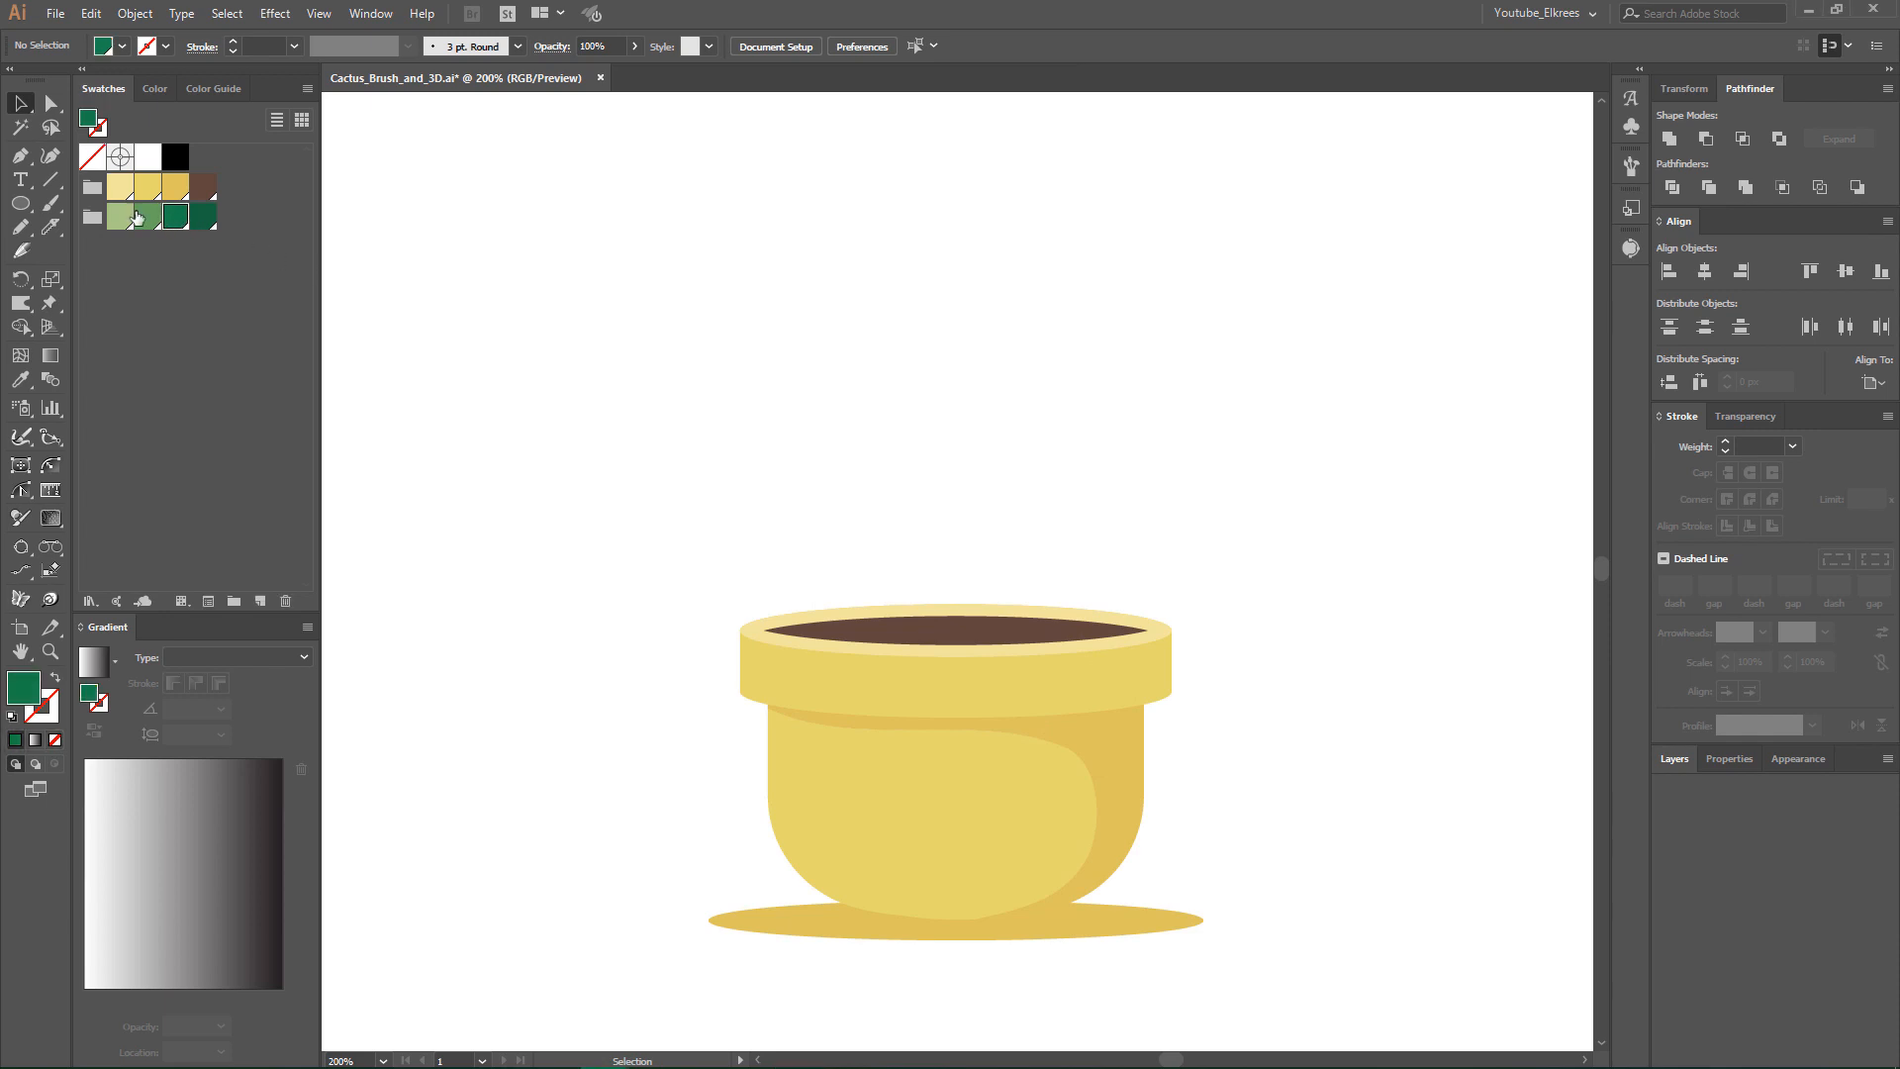
click(20, 203)
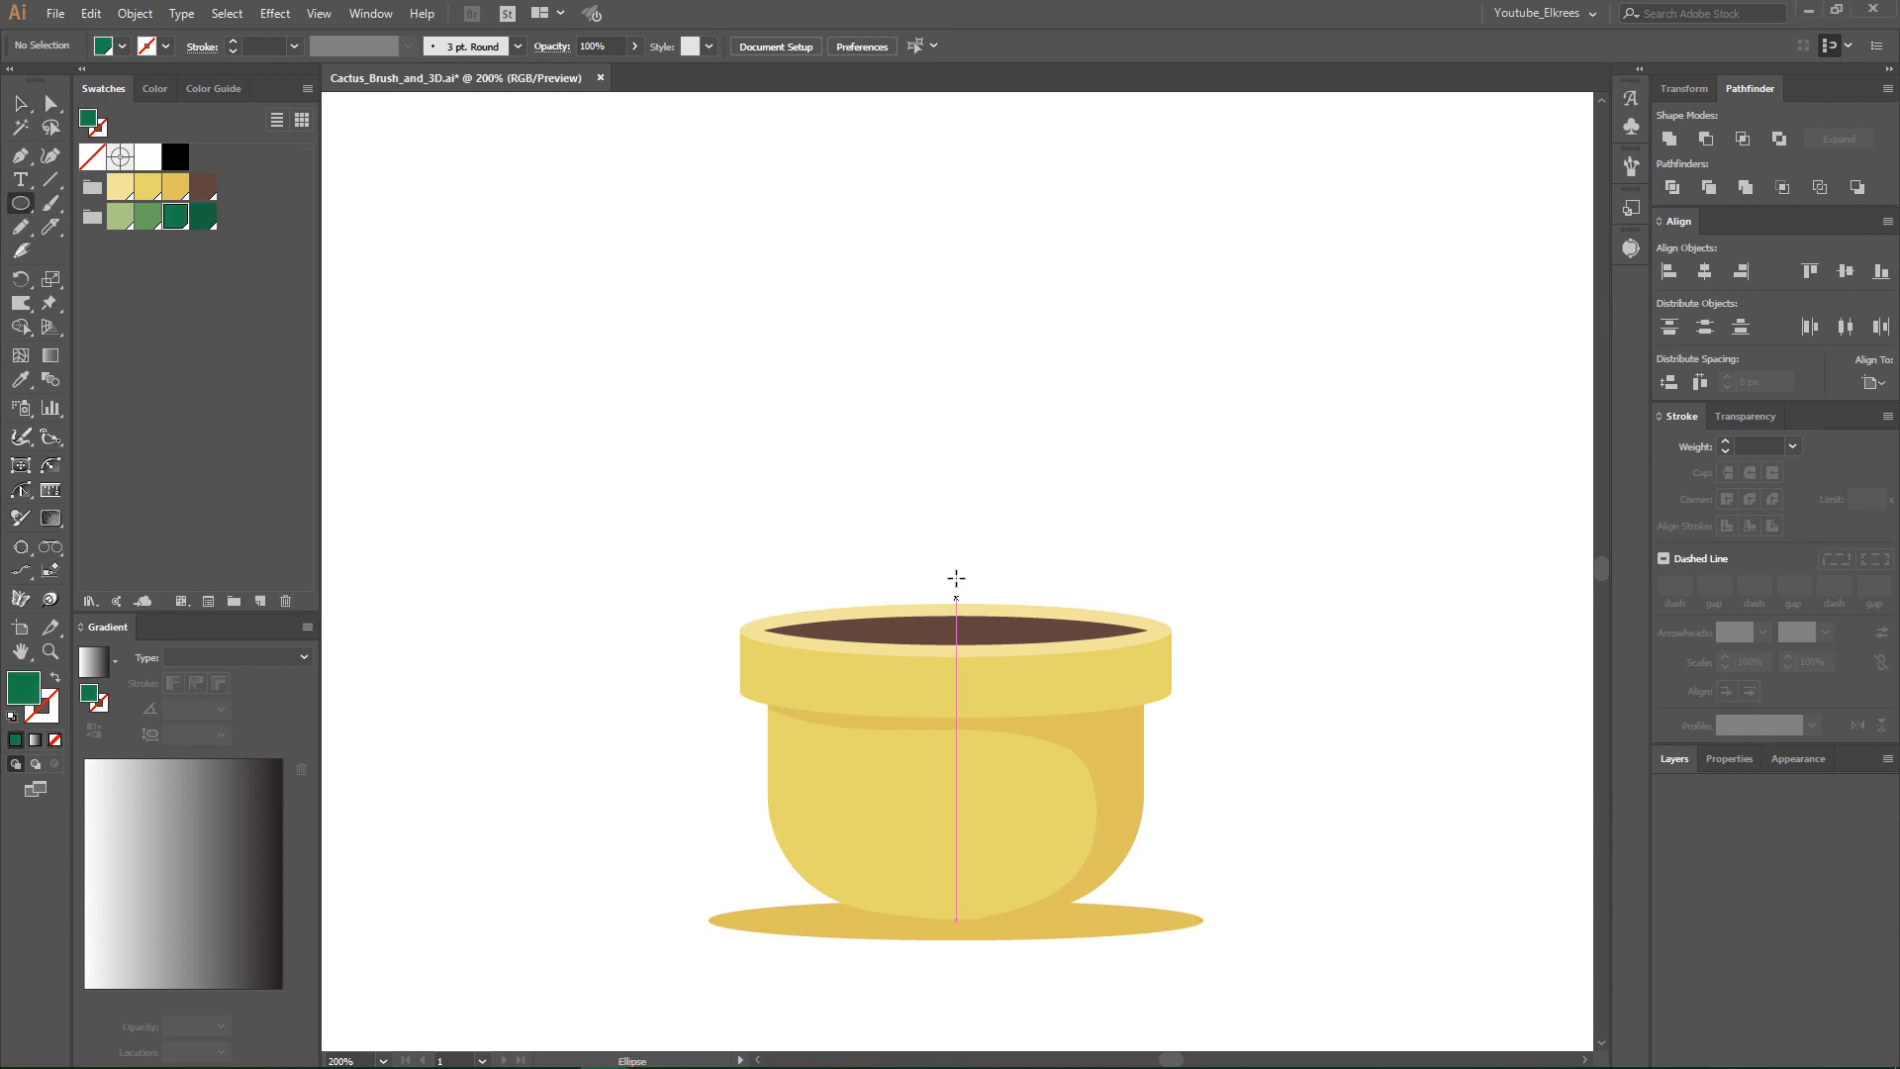
drag(956, 581, 1074, 970)
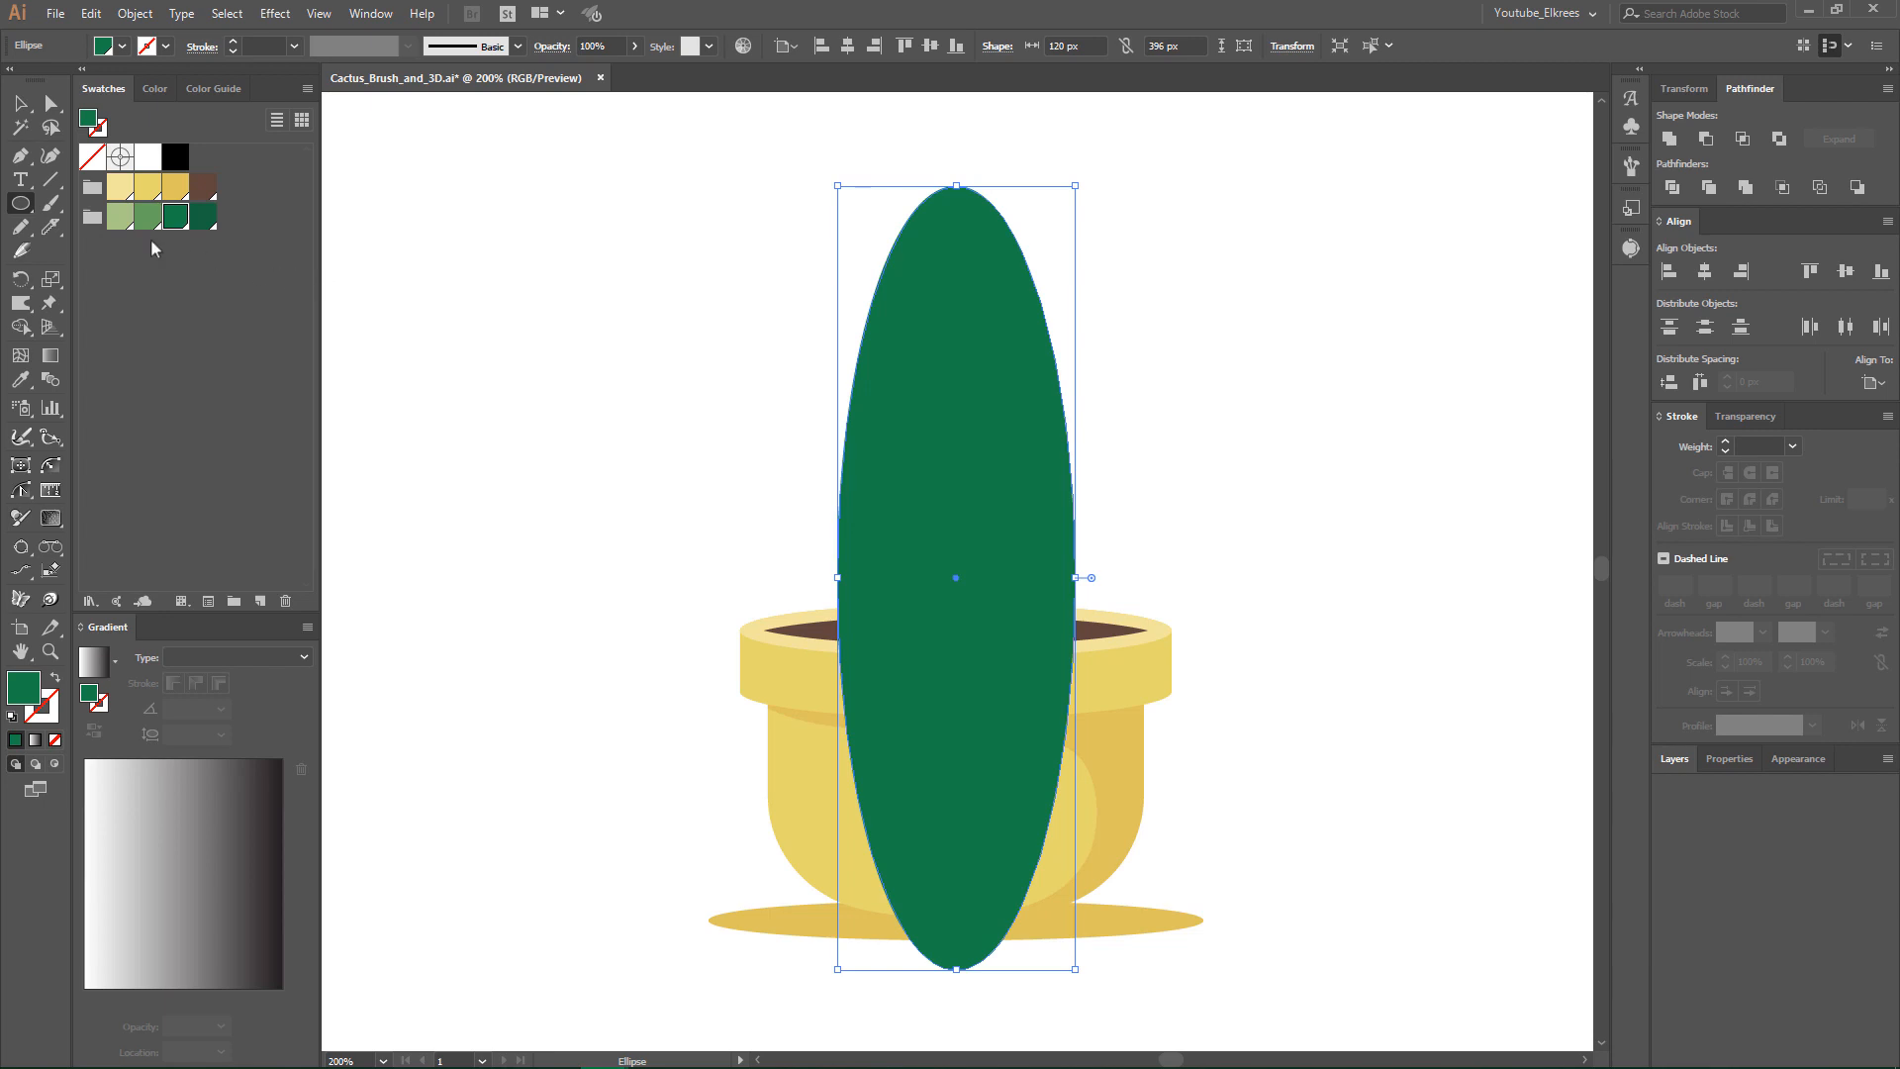
- Draw a 237 × 161 px rectangle over the lower part of the green ellipse, from the pot's rim to below its base
click(20, 203)
click(109, 204)
drag(1176, 1001, 707, 682)
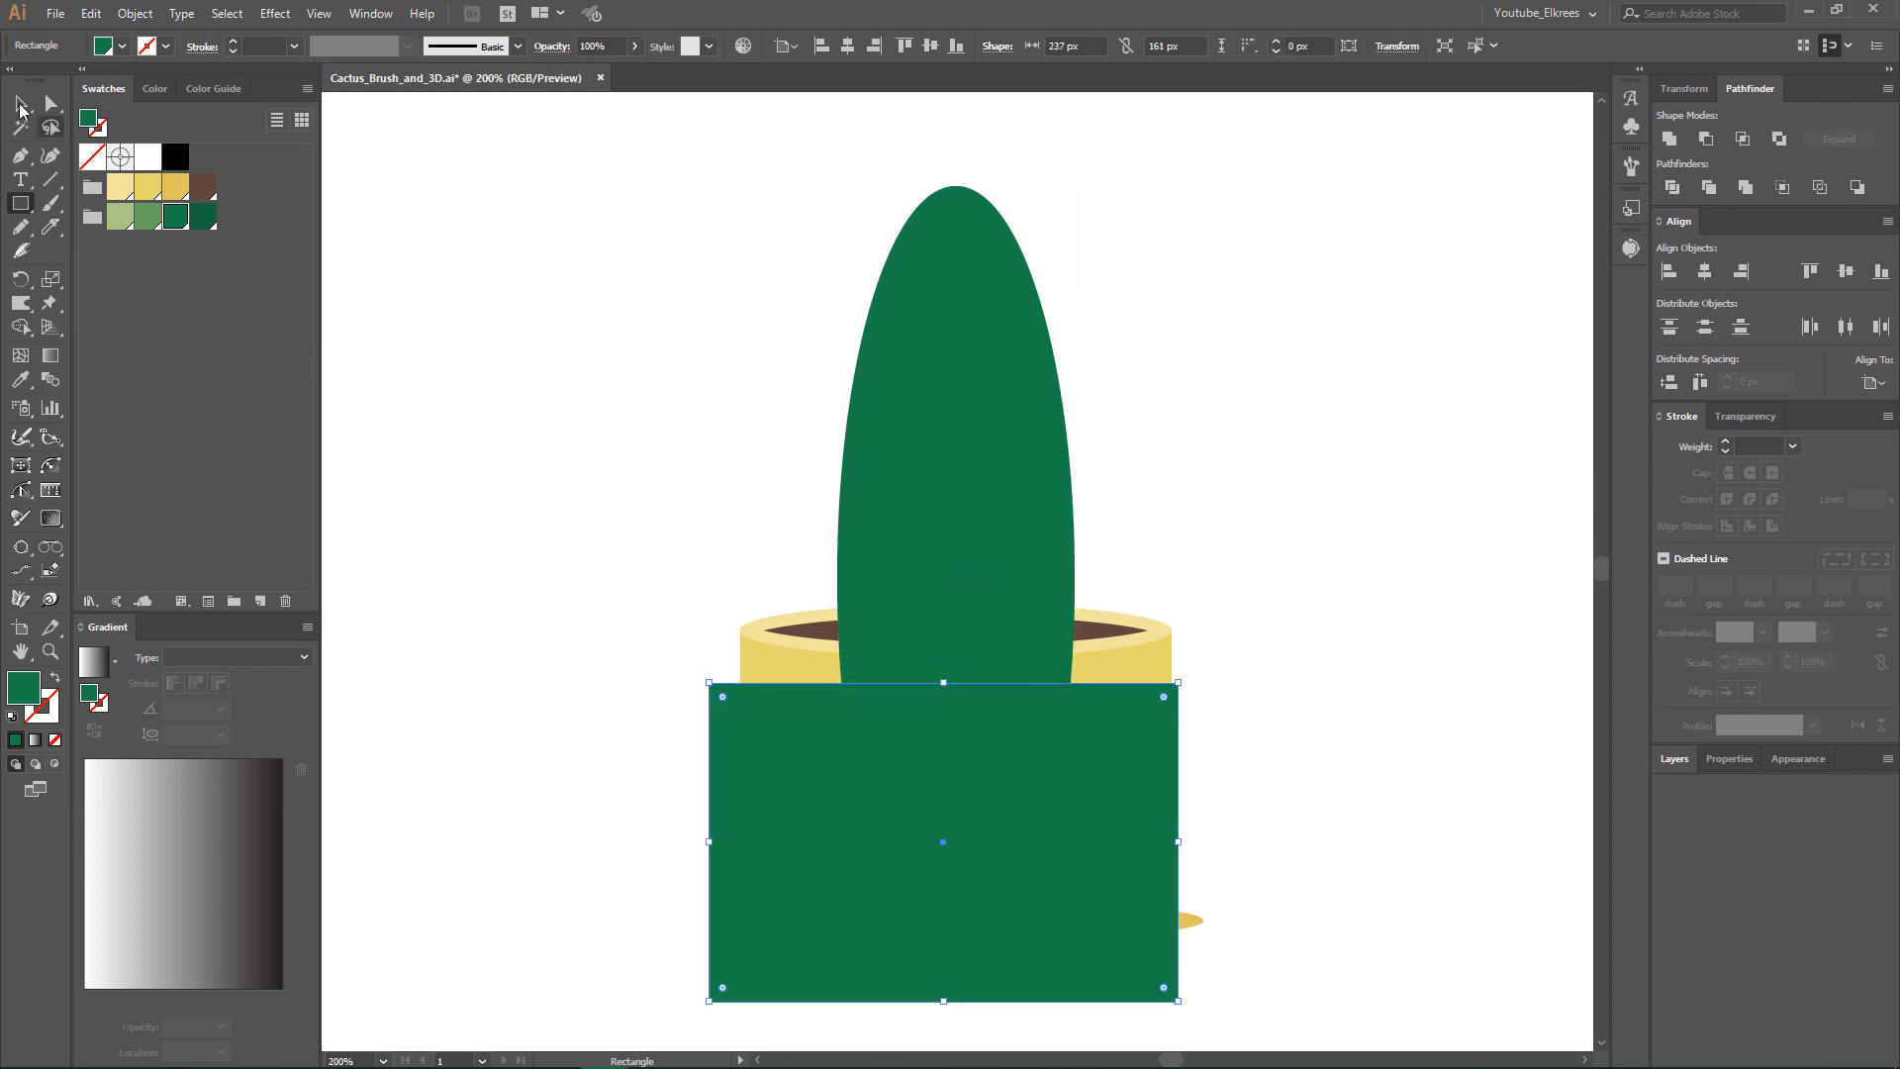
- Subtract the rectangle from the green ellipse to give the cactus a flat base
click(20, 103)
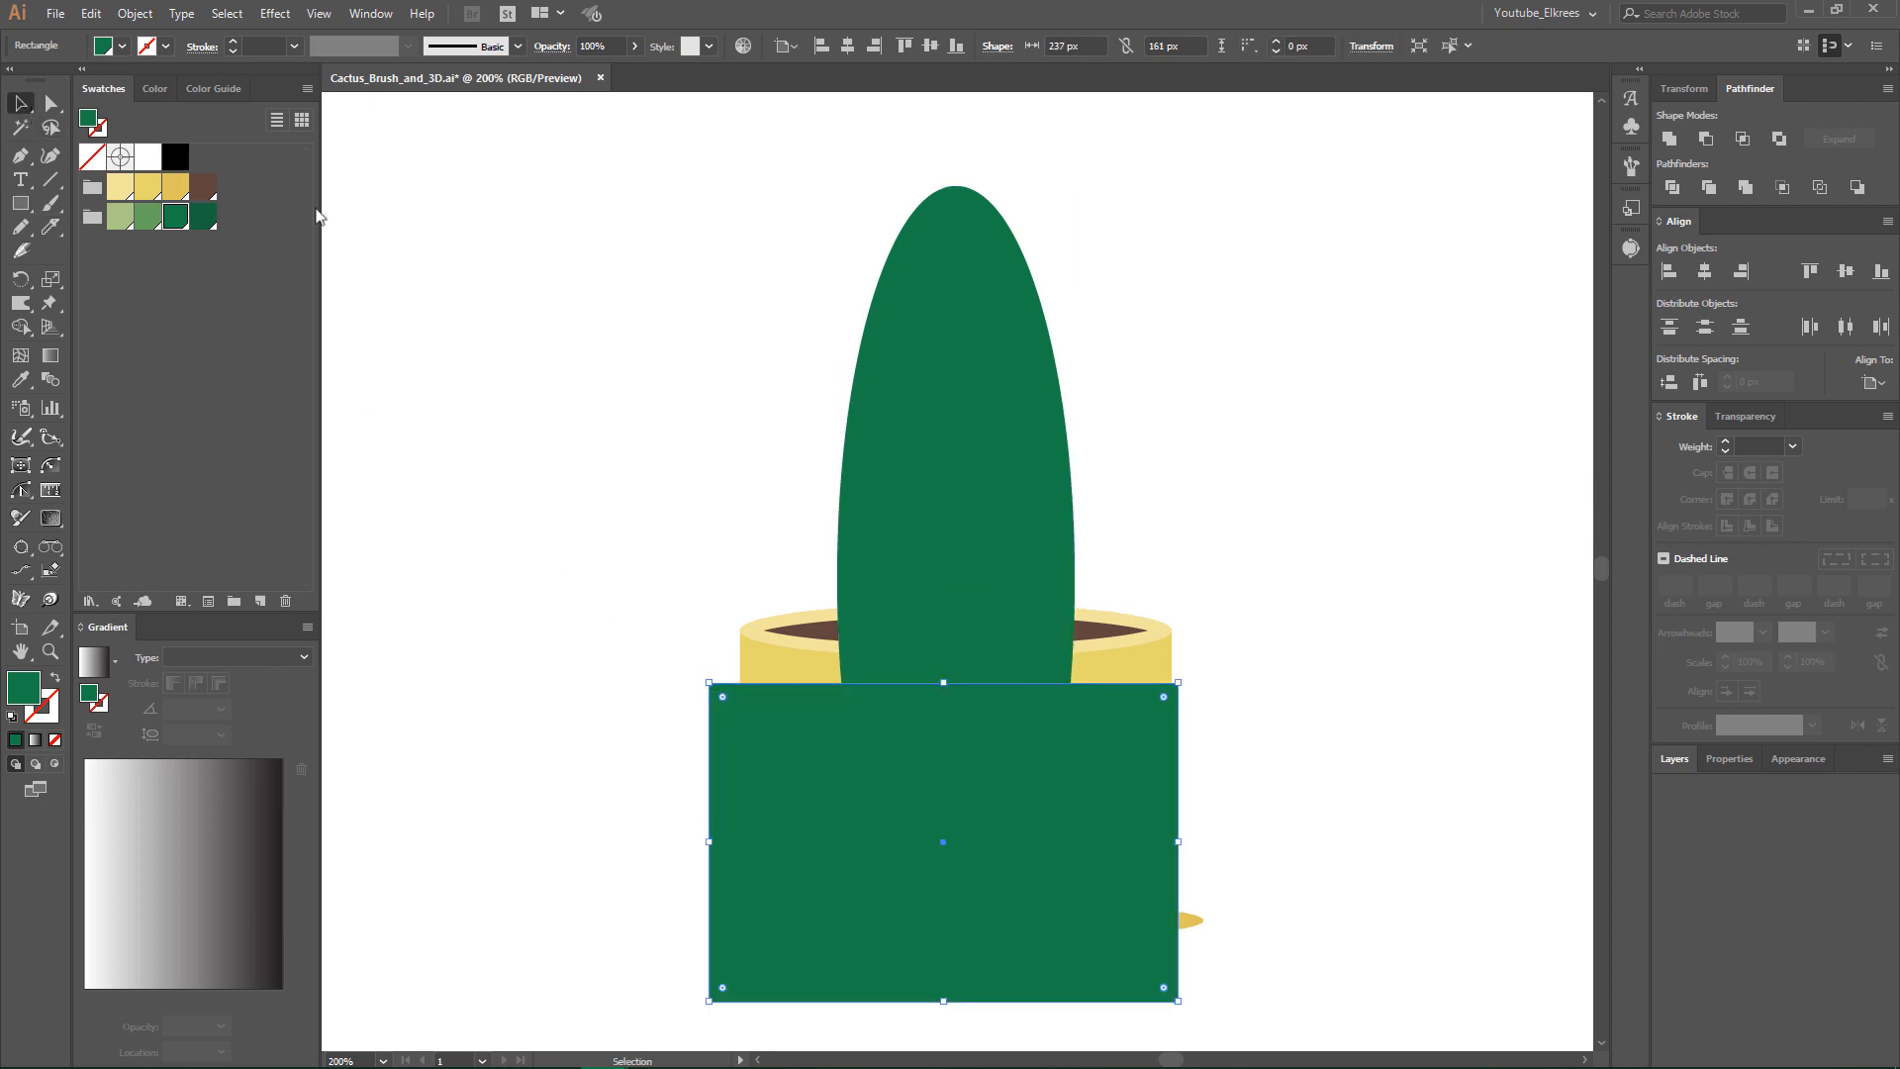
shift+click(1021, 457)
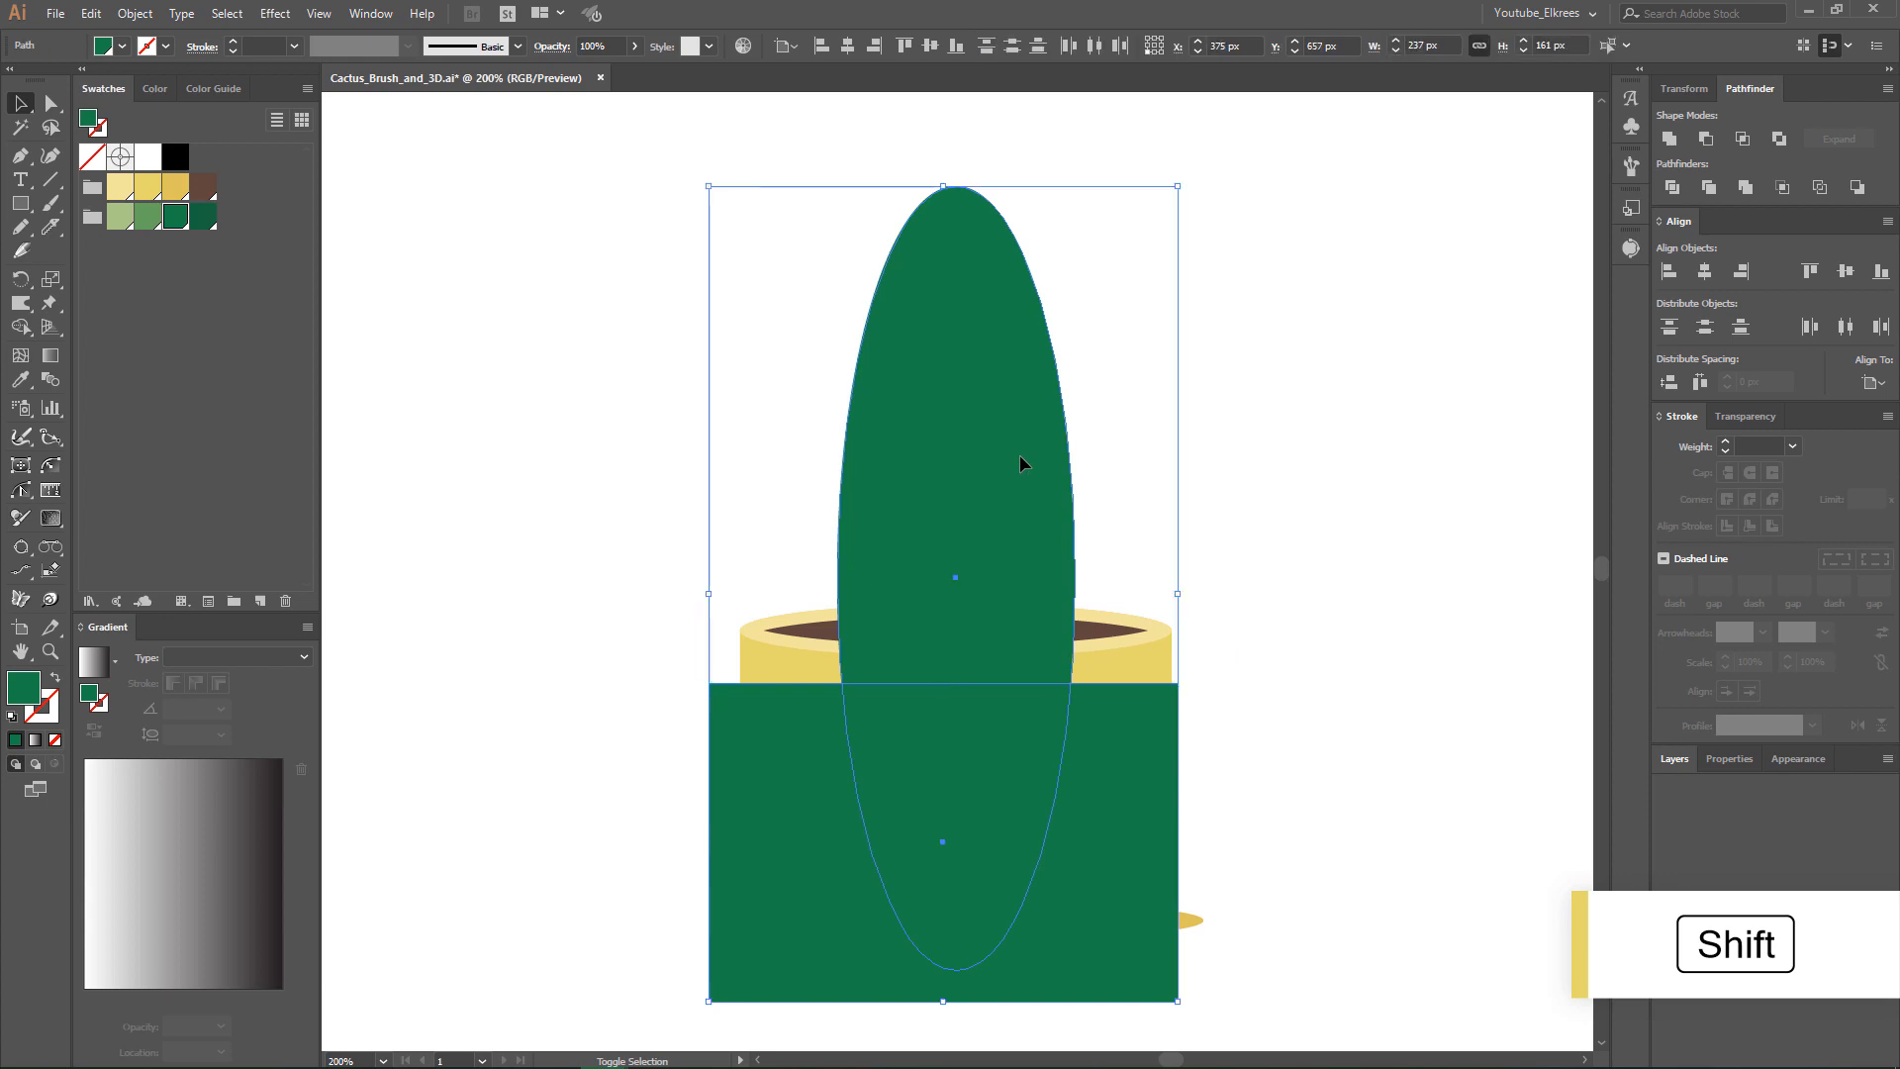
click(1705, 139)
click(1409, 456)
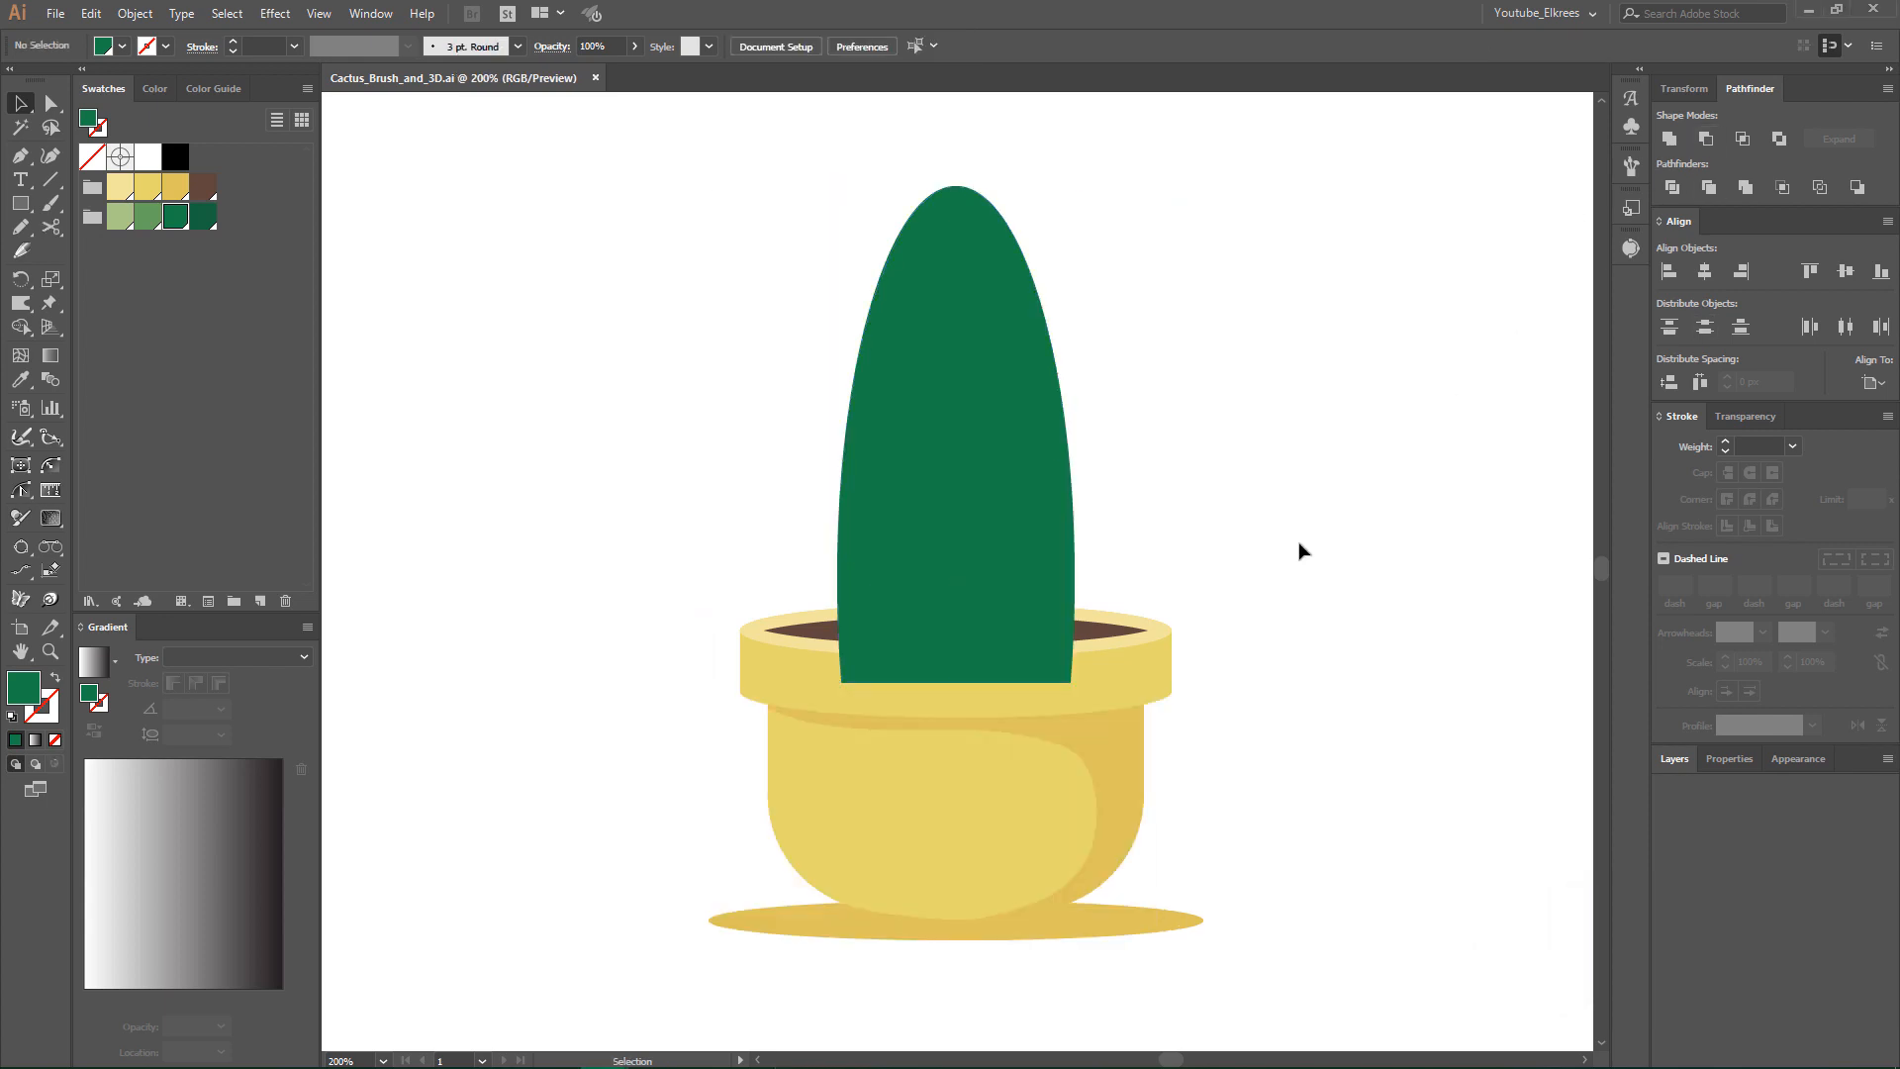
- Copy the flat-based green cactus shape and paste the duplicate directly in front of it
click(1006, 485)
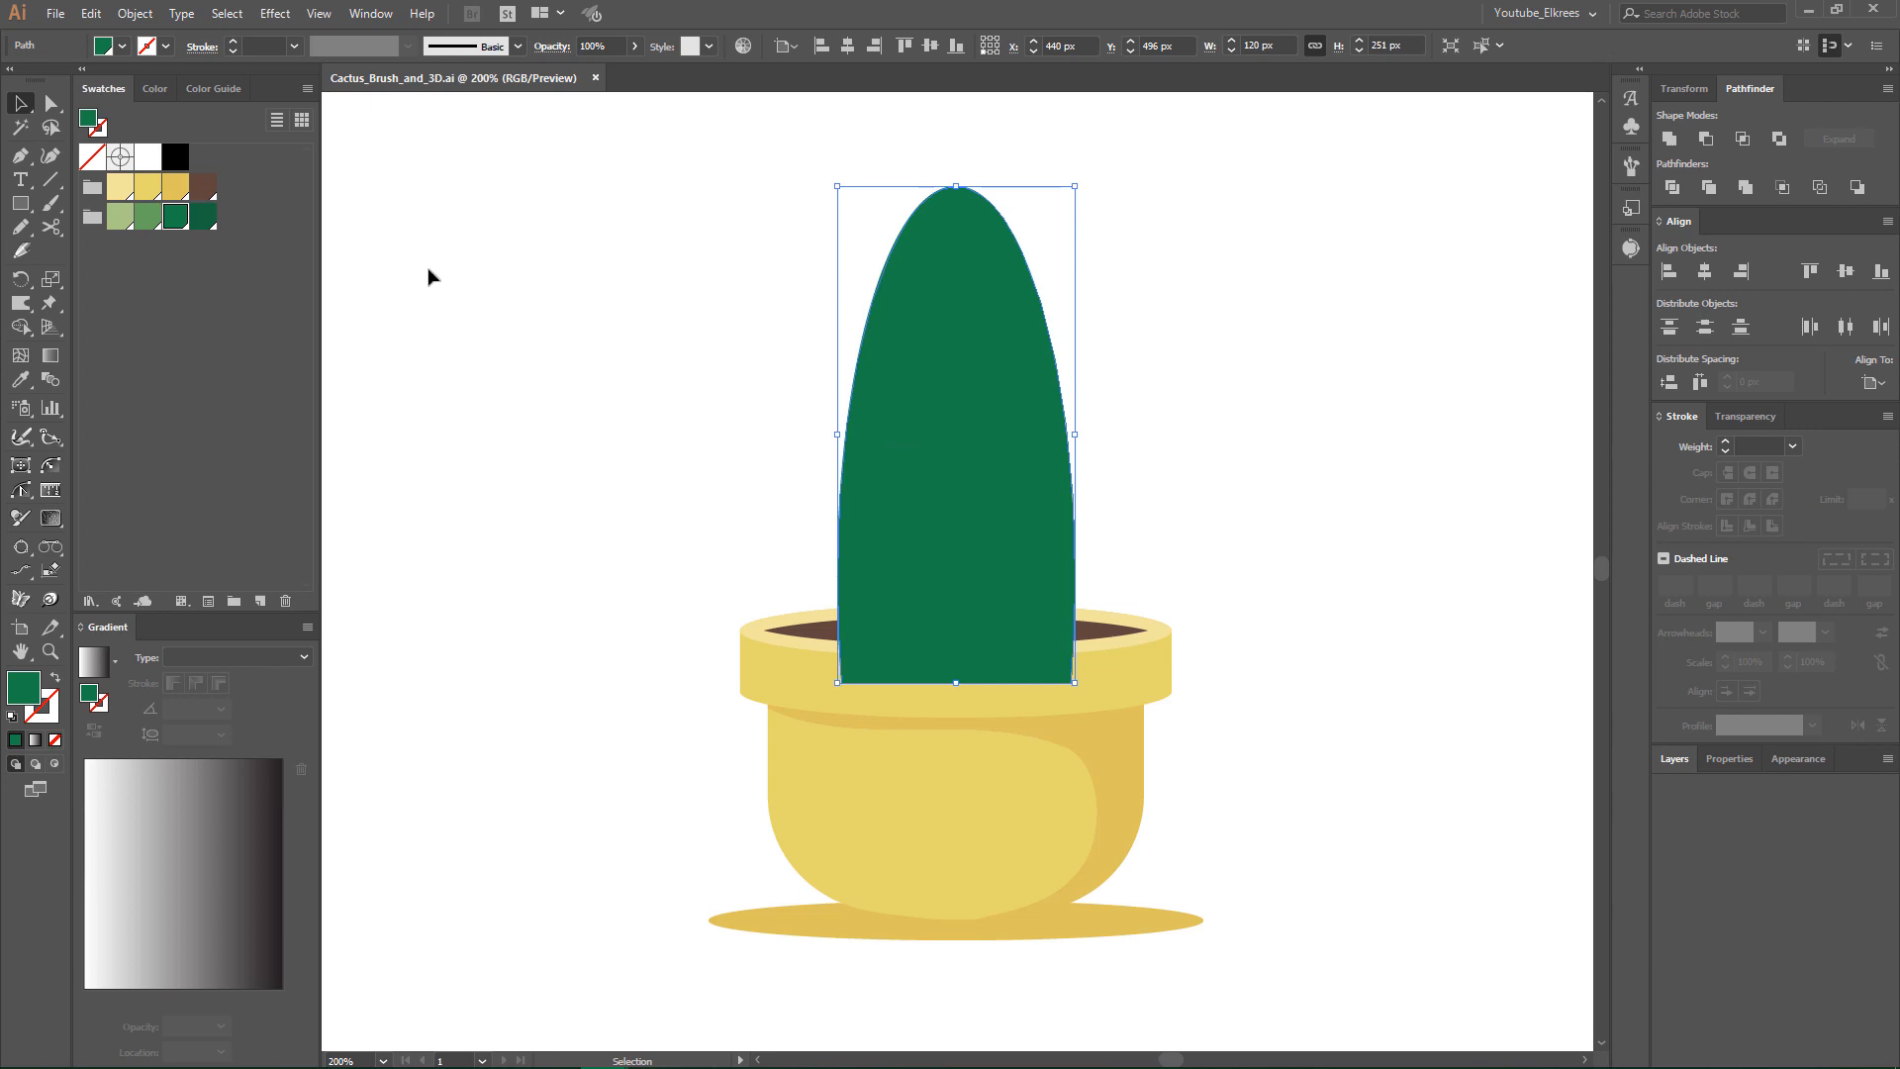
click(91, 13)
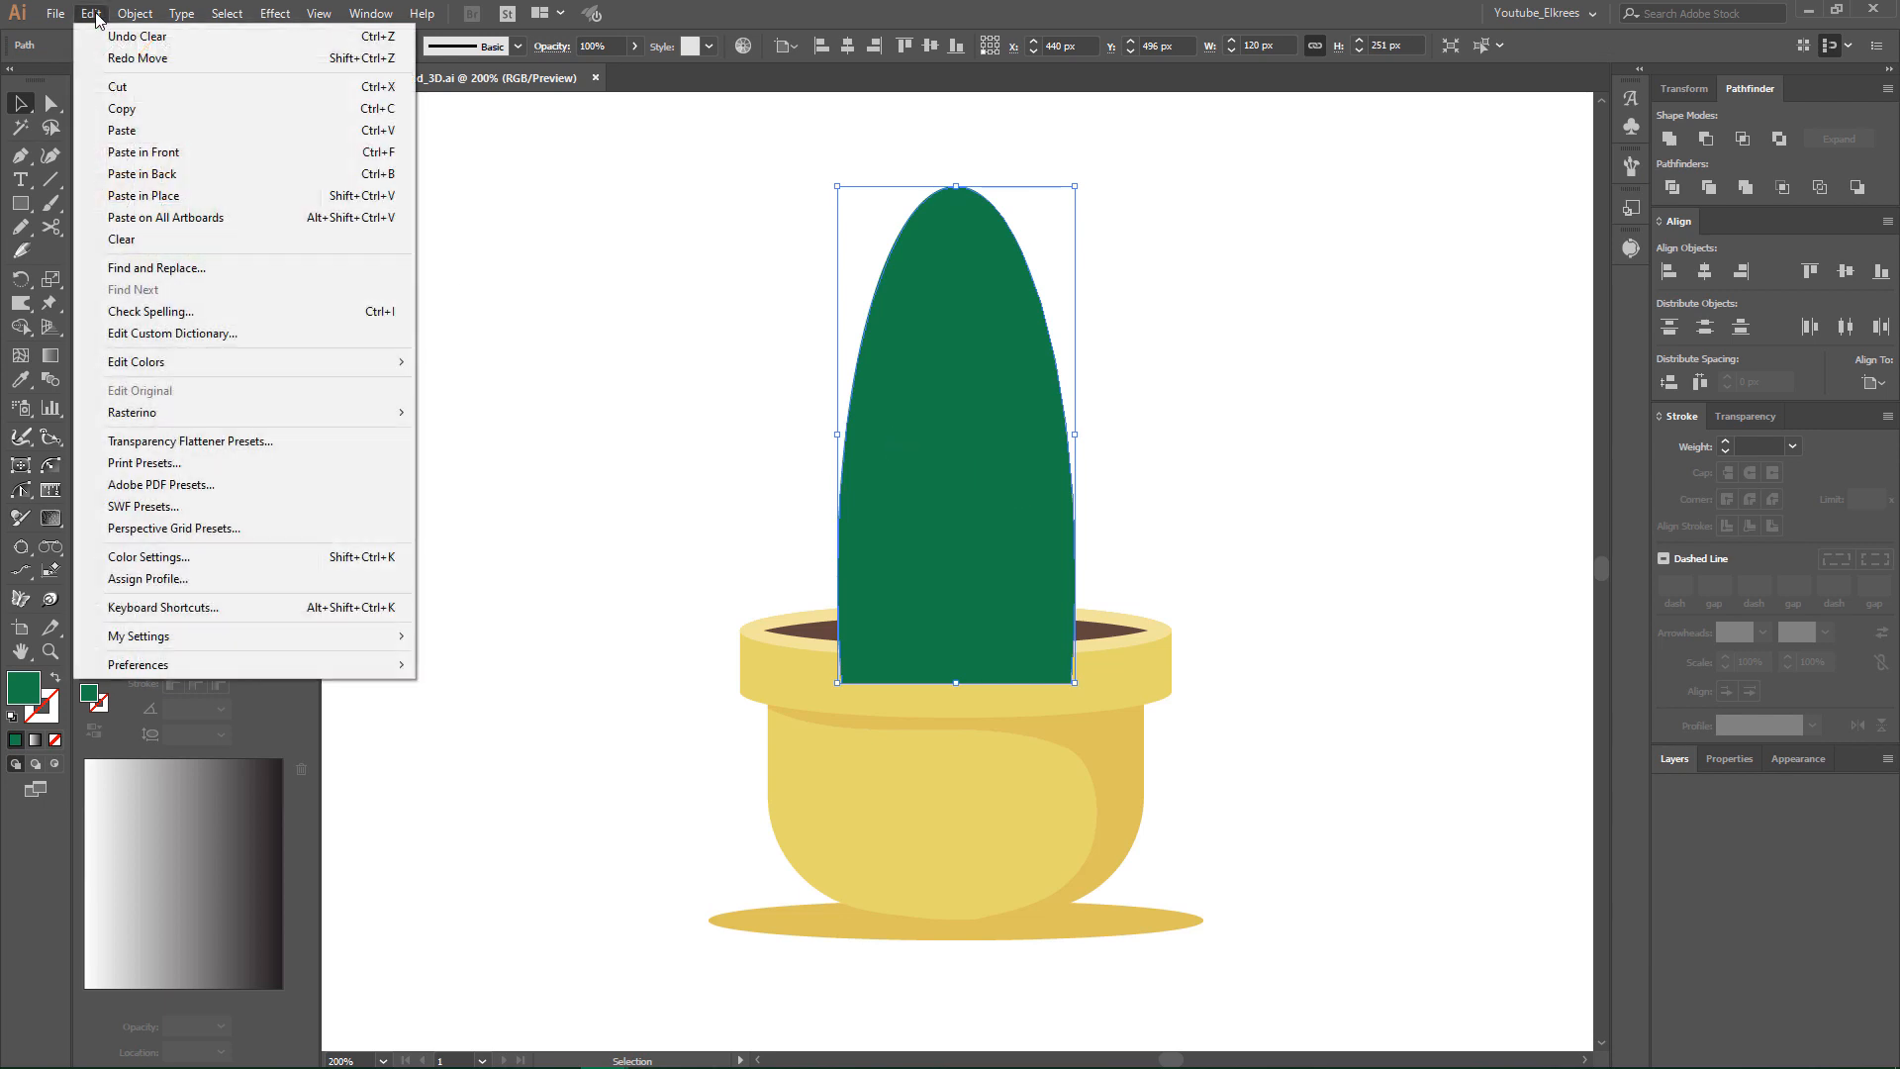
click(121, 108)
click(91, 12)
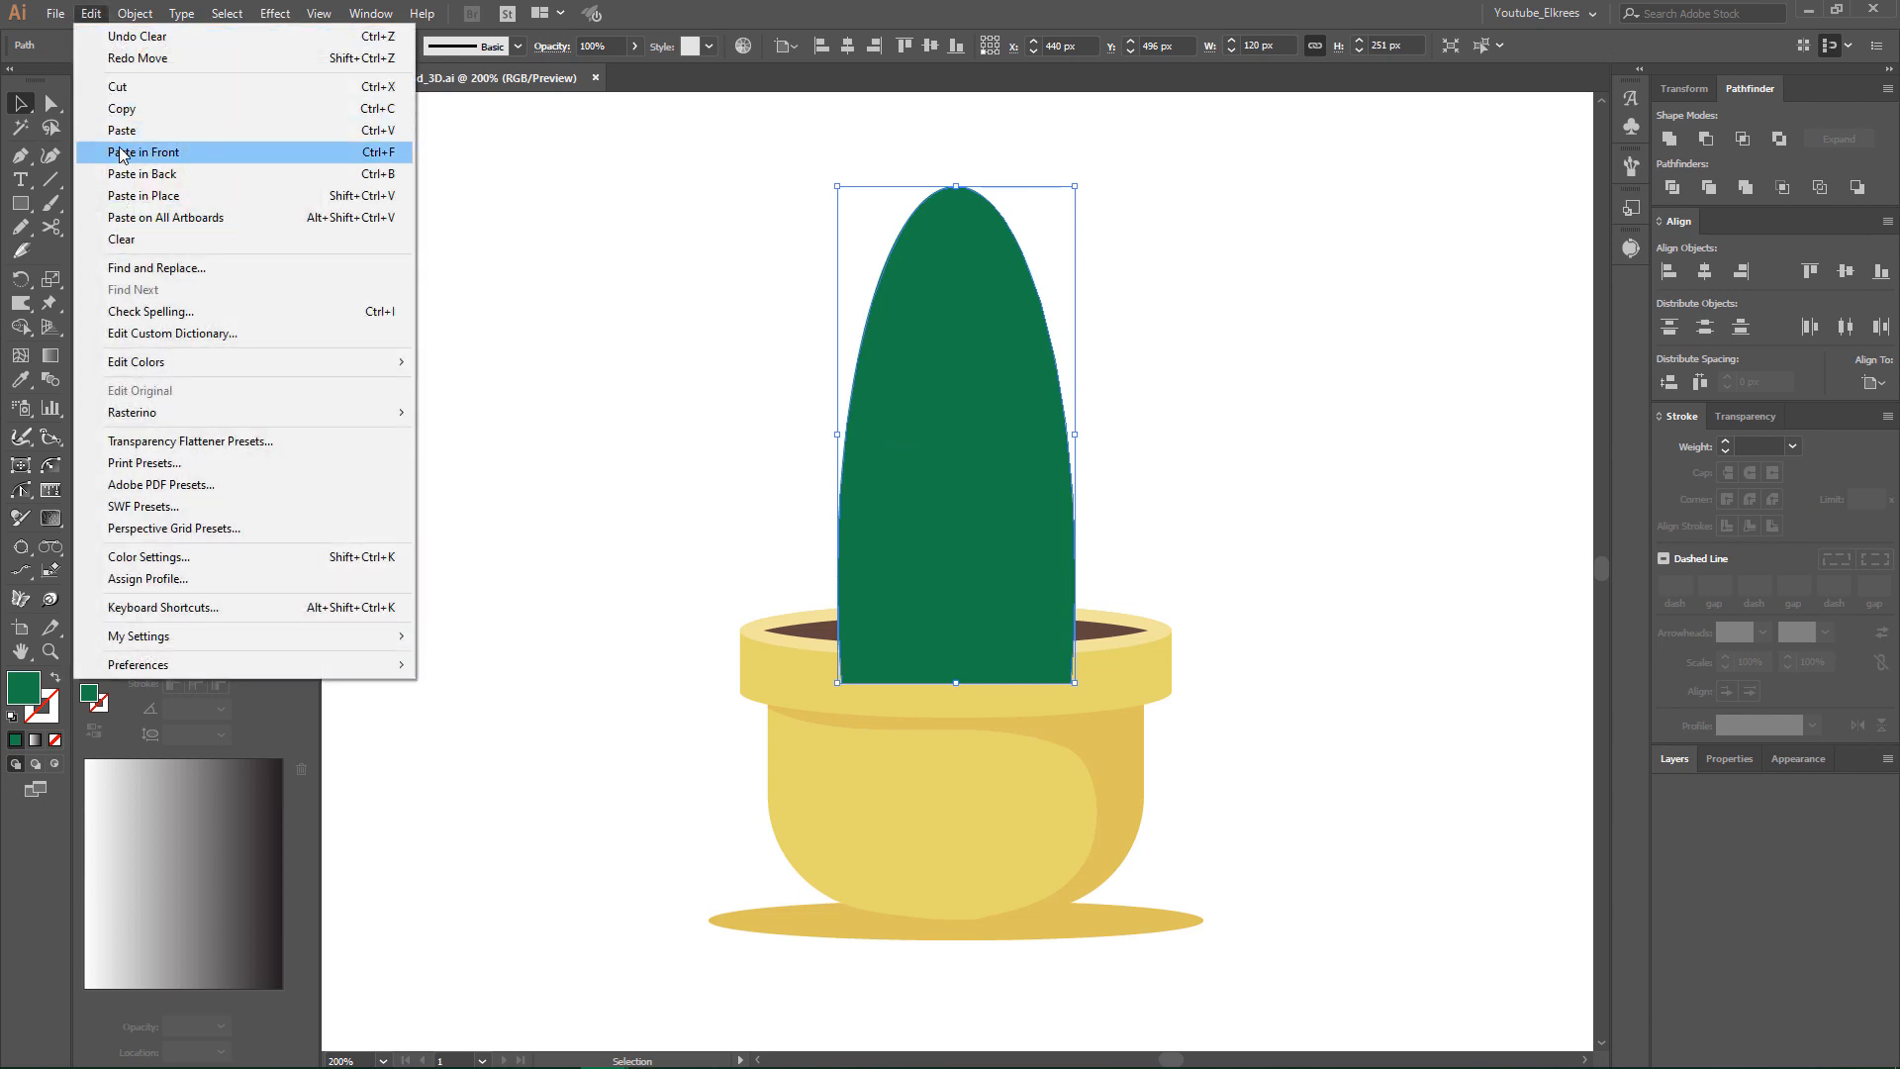
click(120, 154)
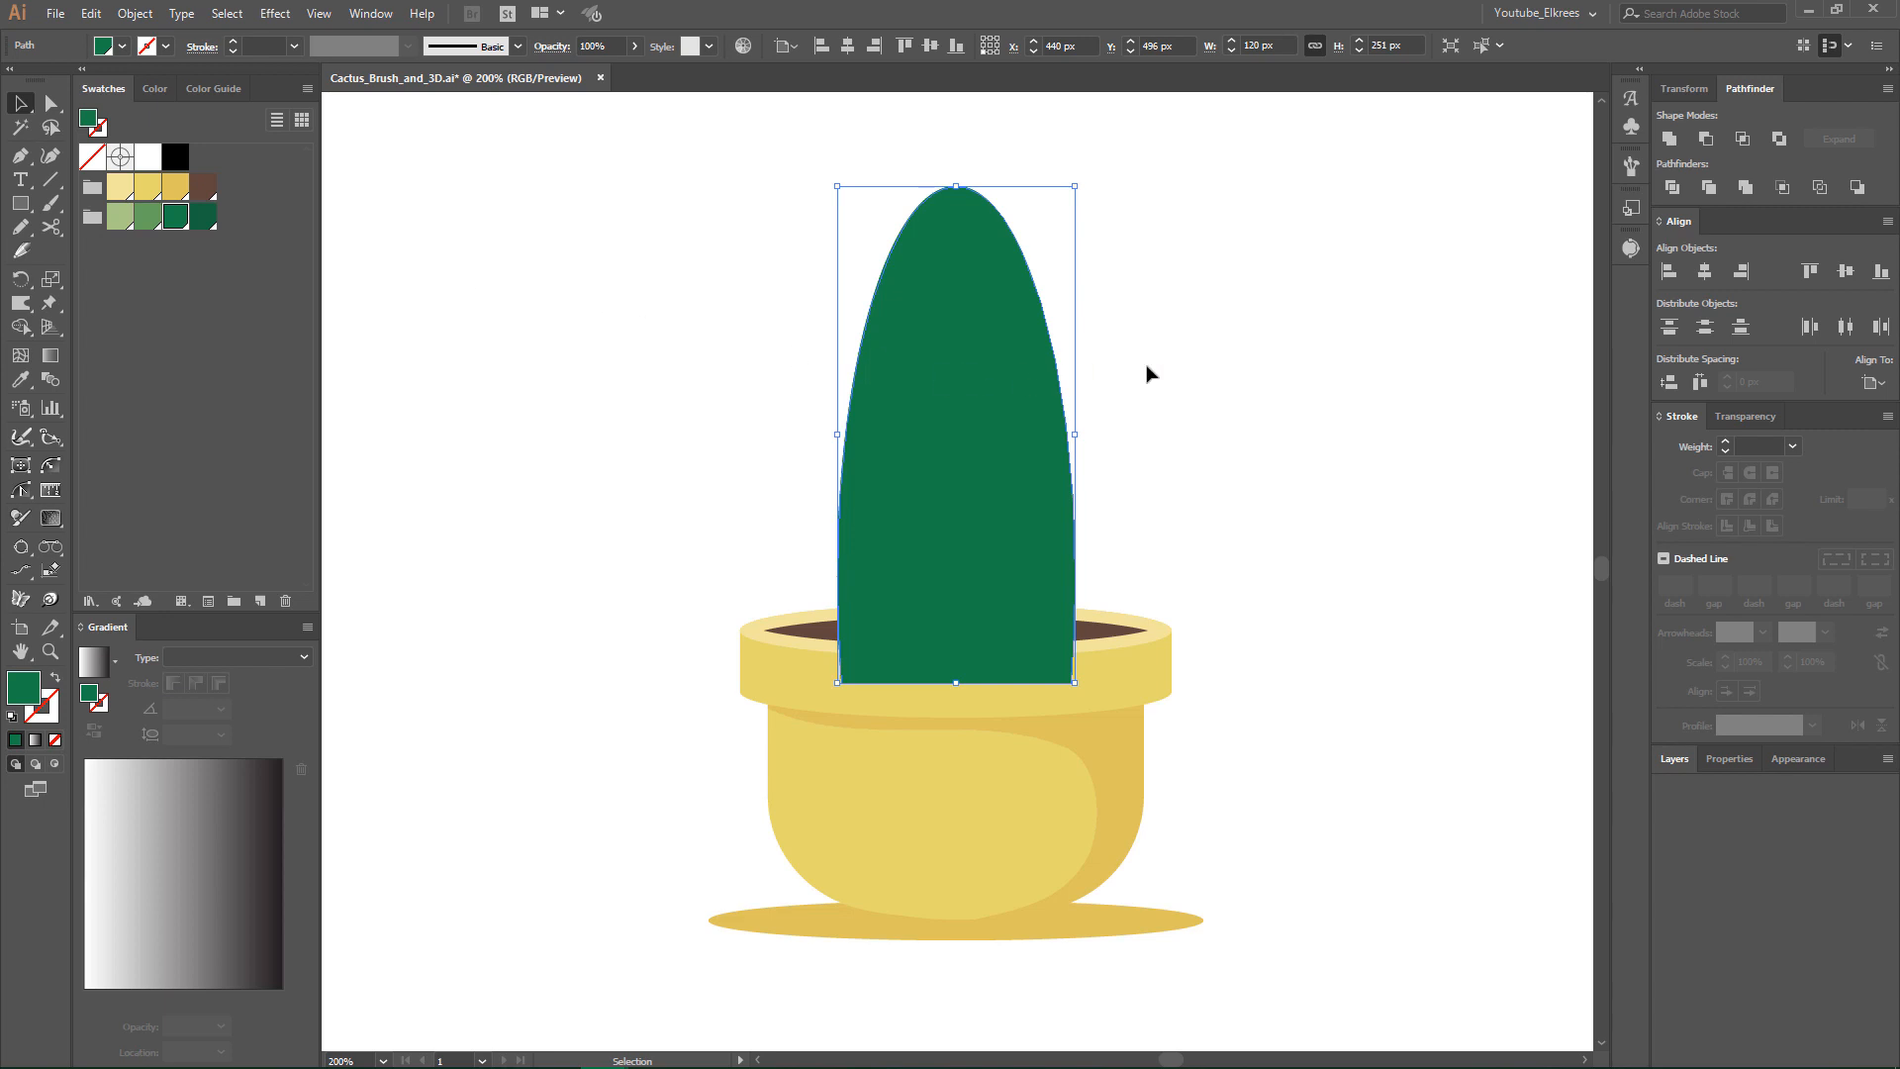
- Isolate the pasted cactus shape and draw a vertical line 301 px long through its centre, extending past both ends
double_click(1007, 376)
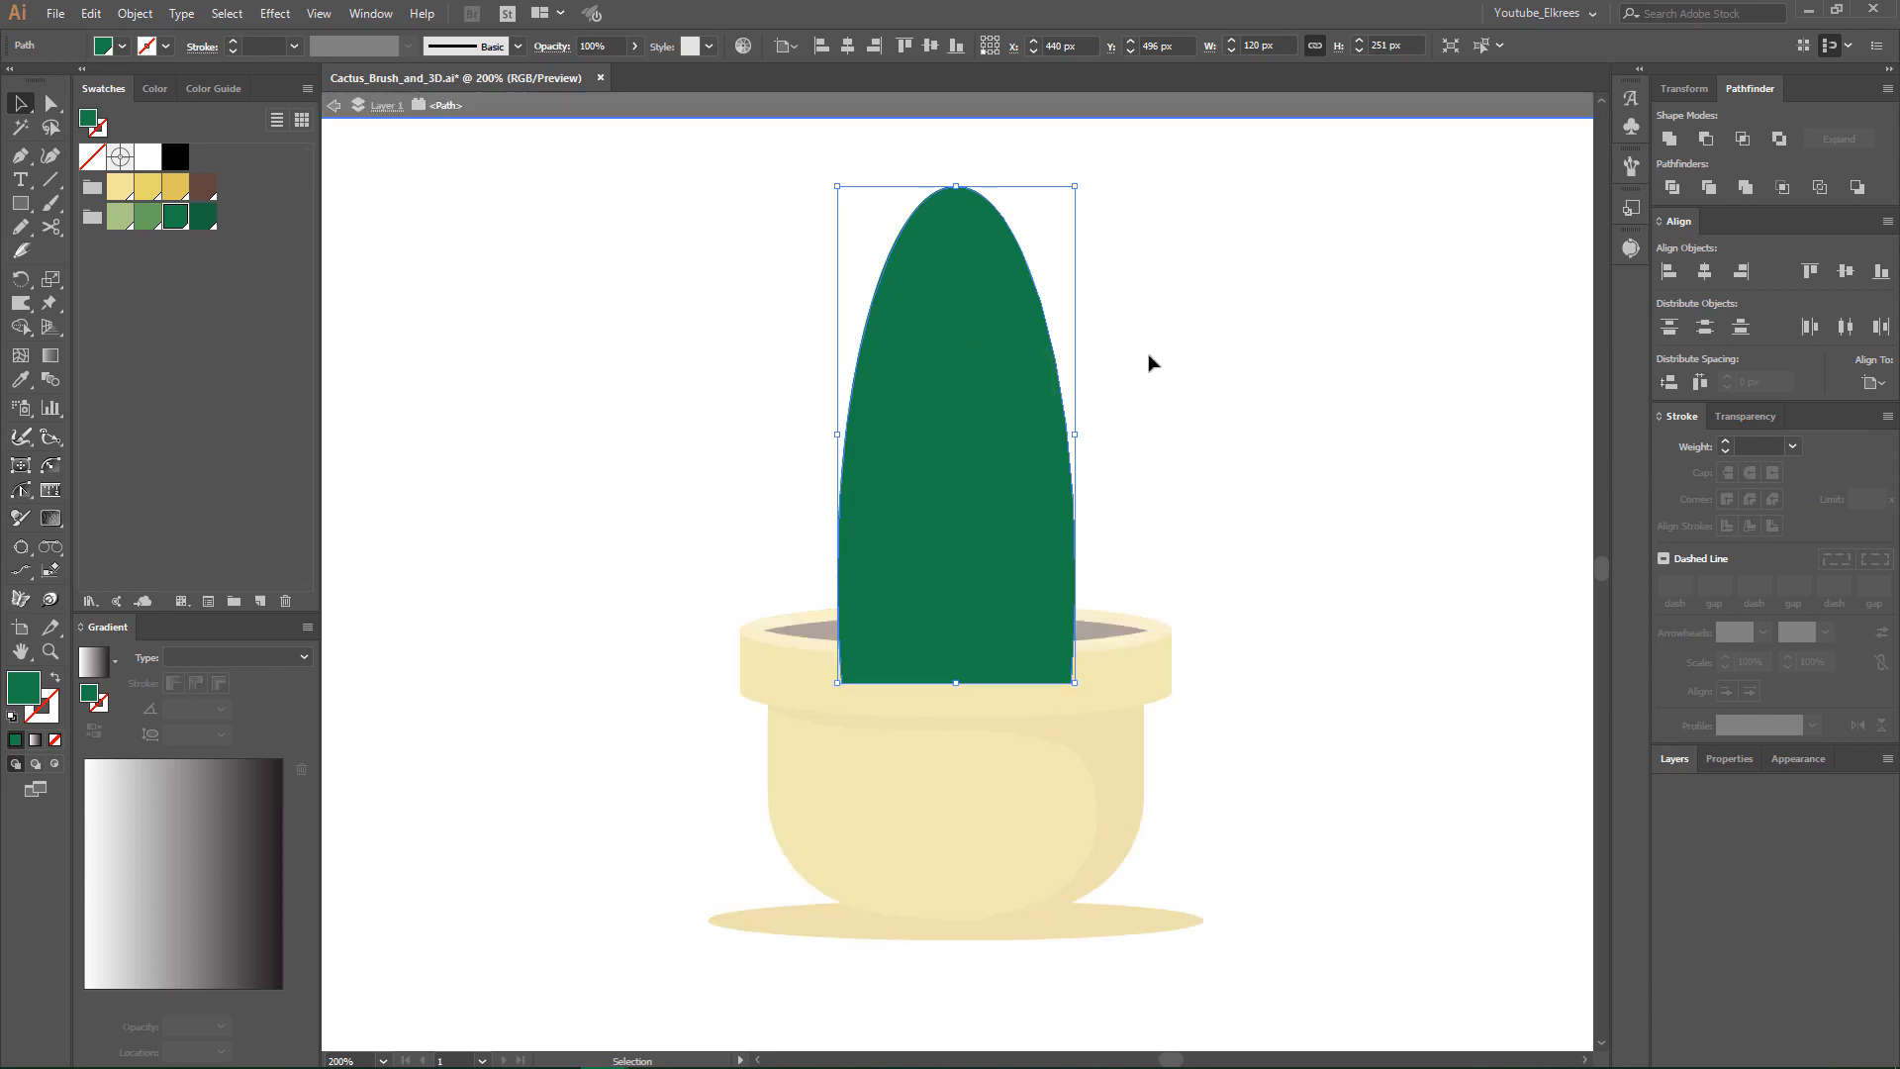
click(55, 177)
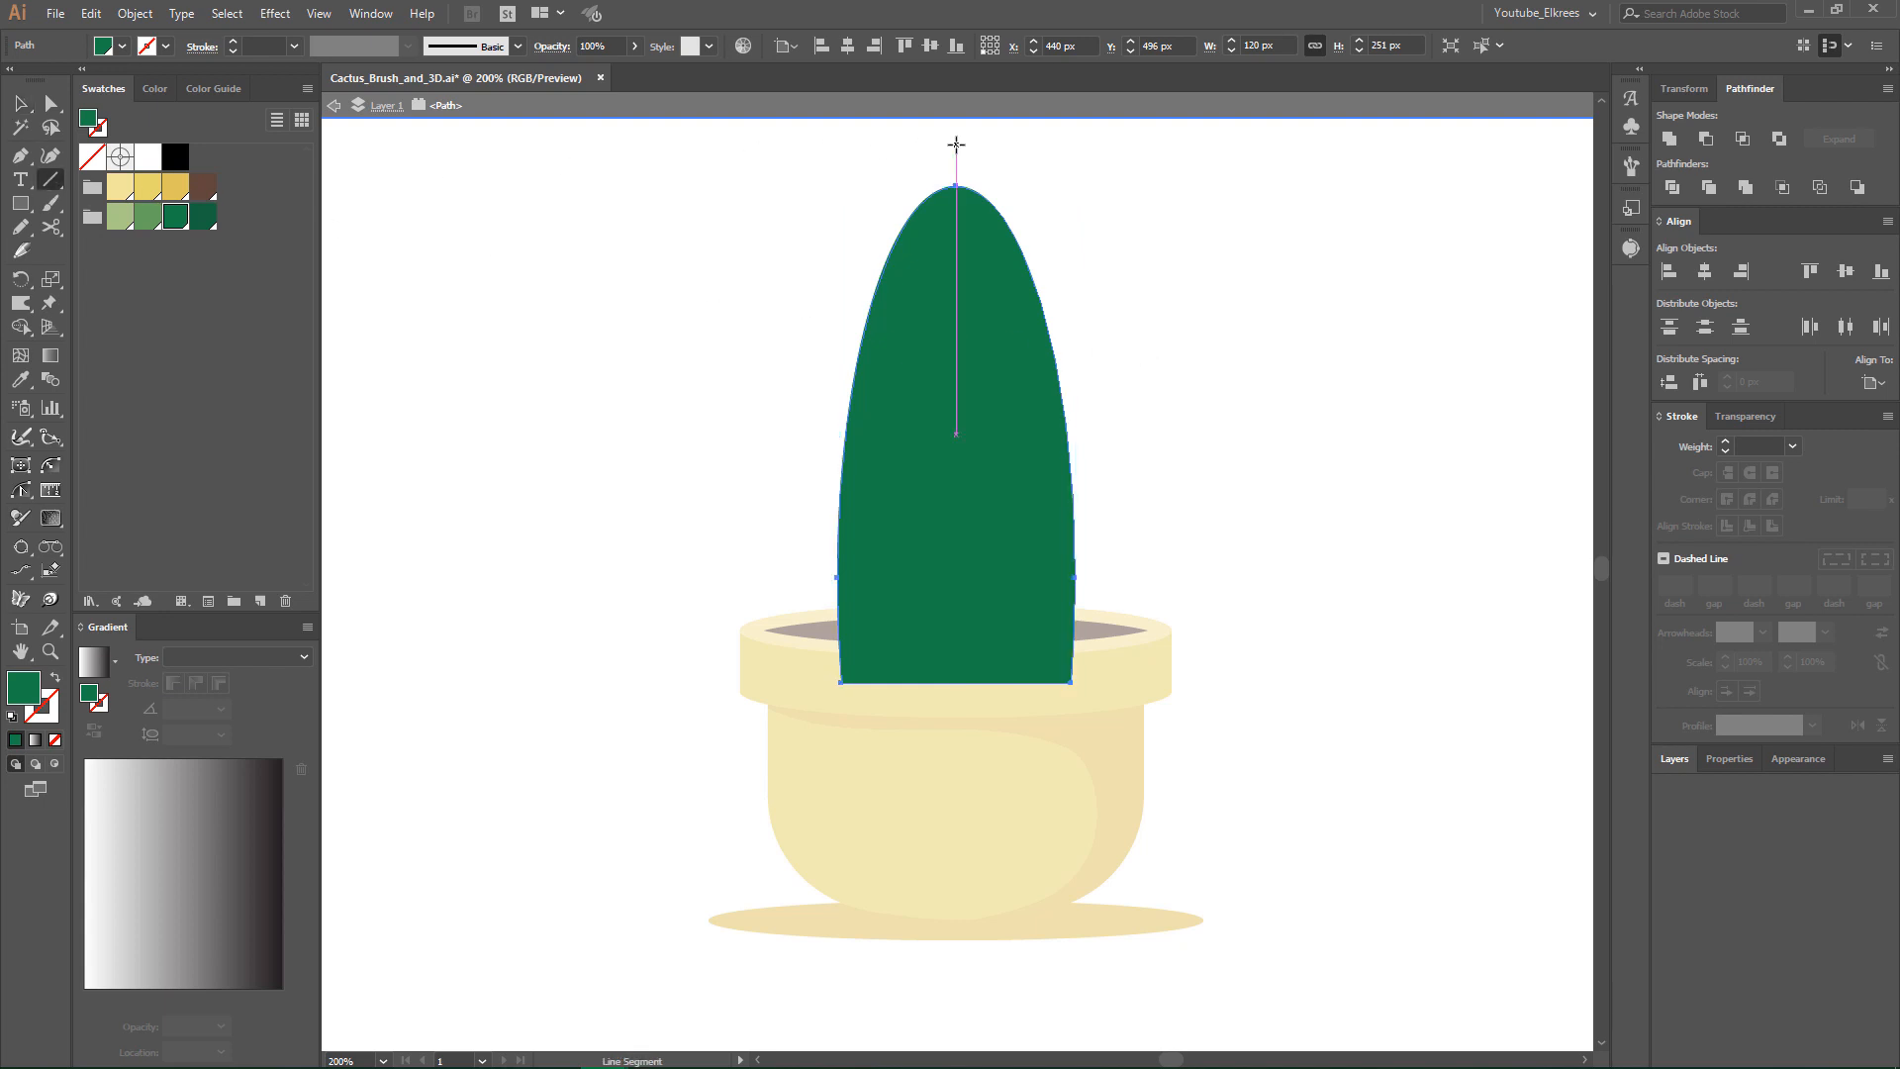
drag(956, 144, 960, 741)
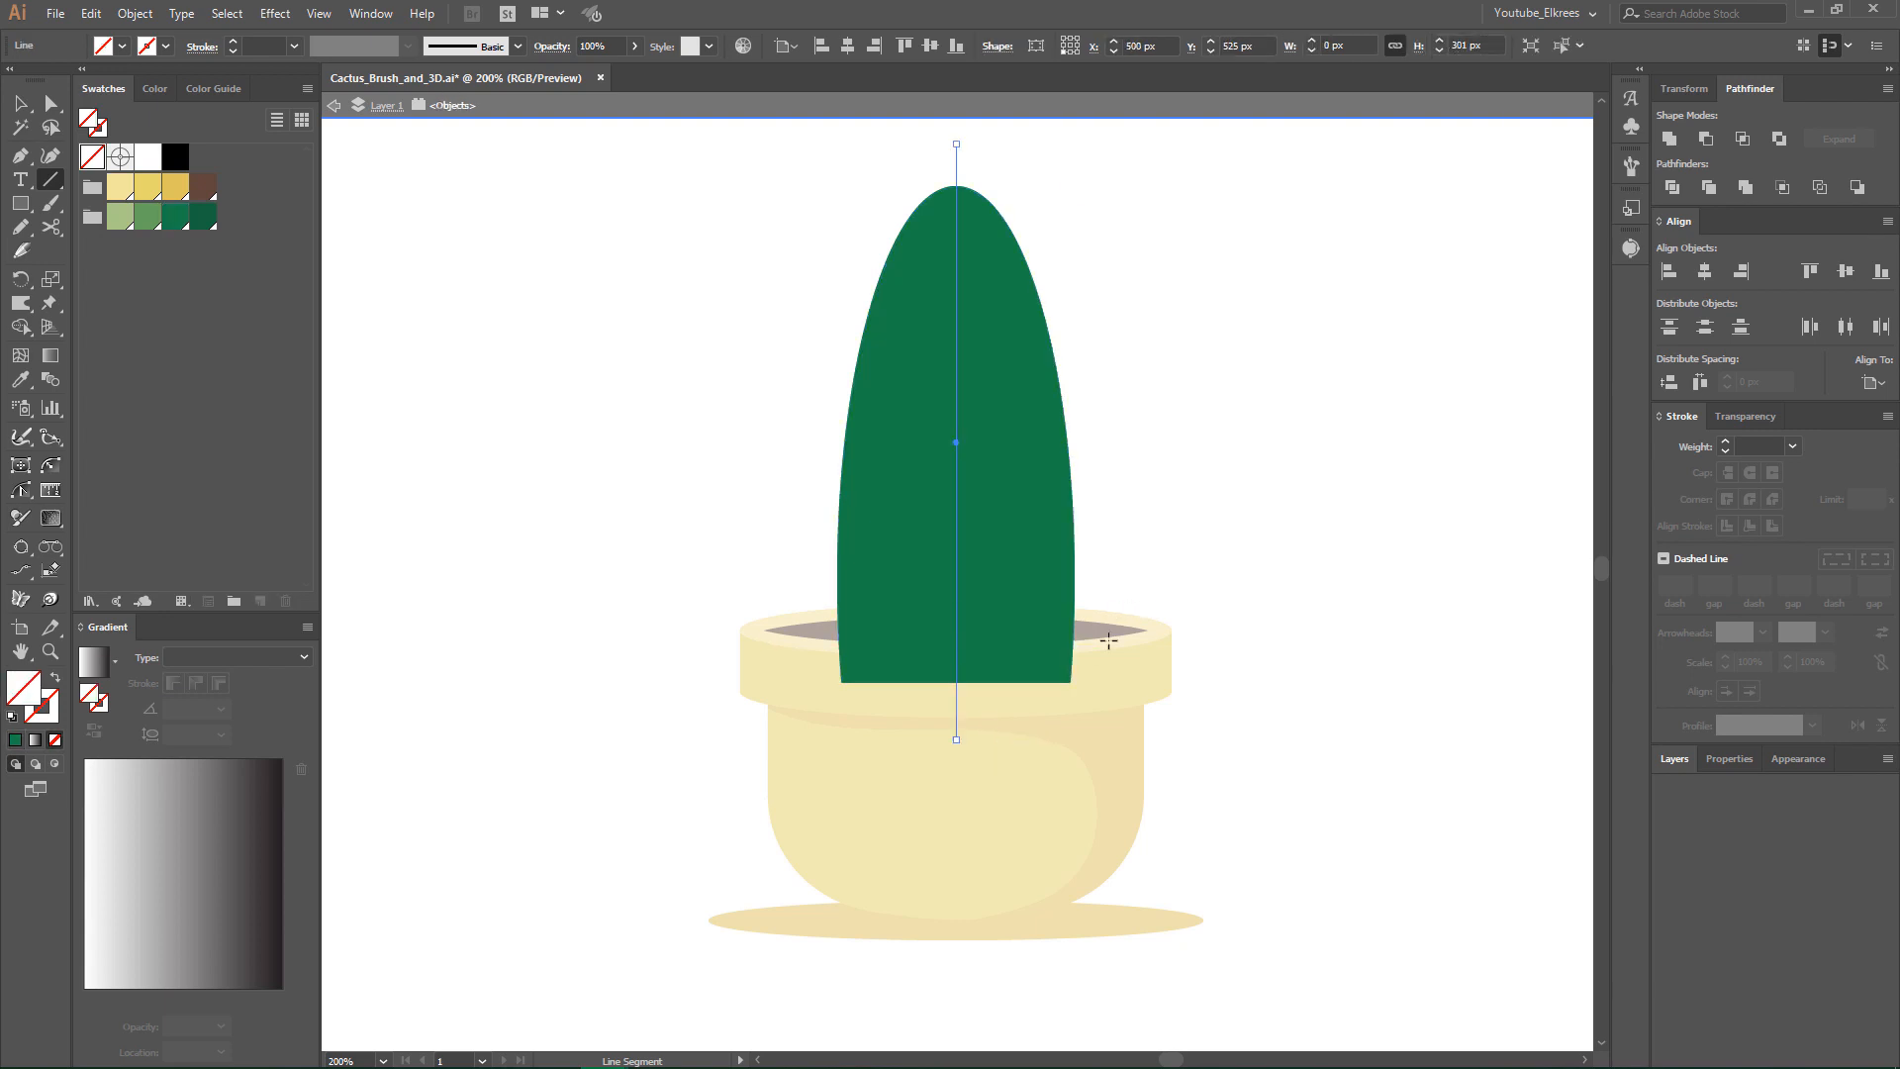
- Divide the isolated cactus shape into two halves along the vertical centre line
key(v)
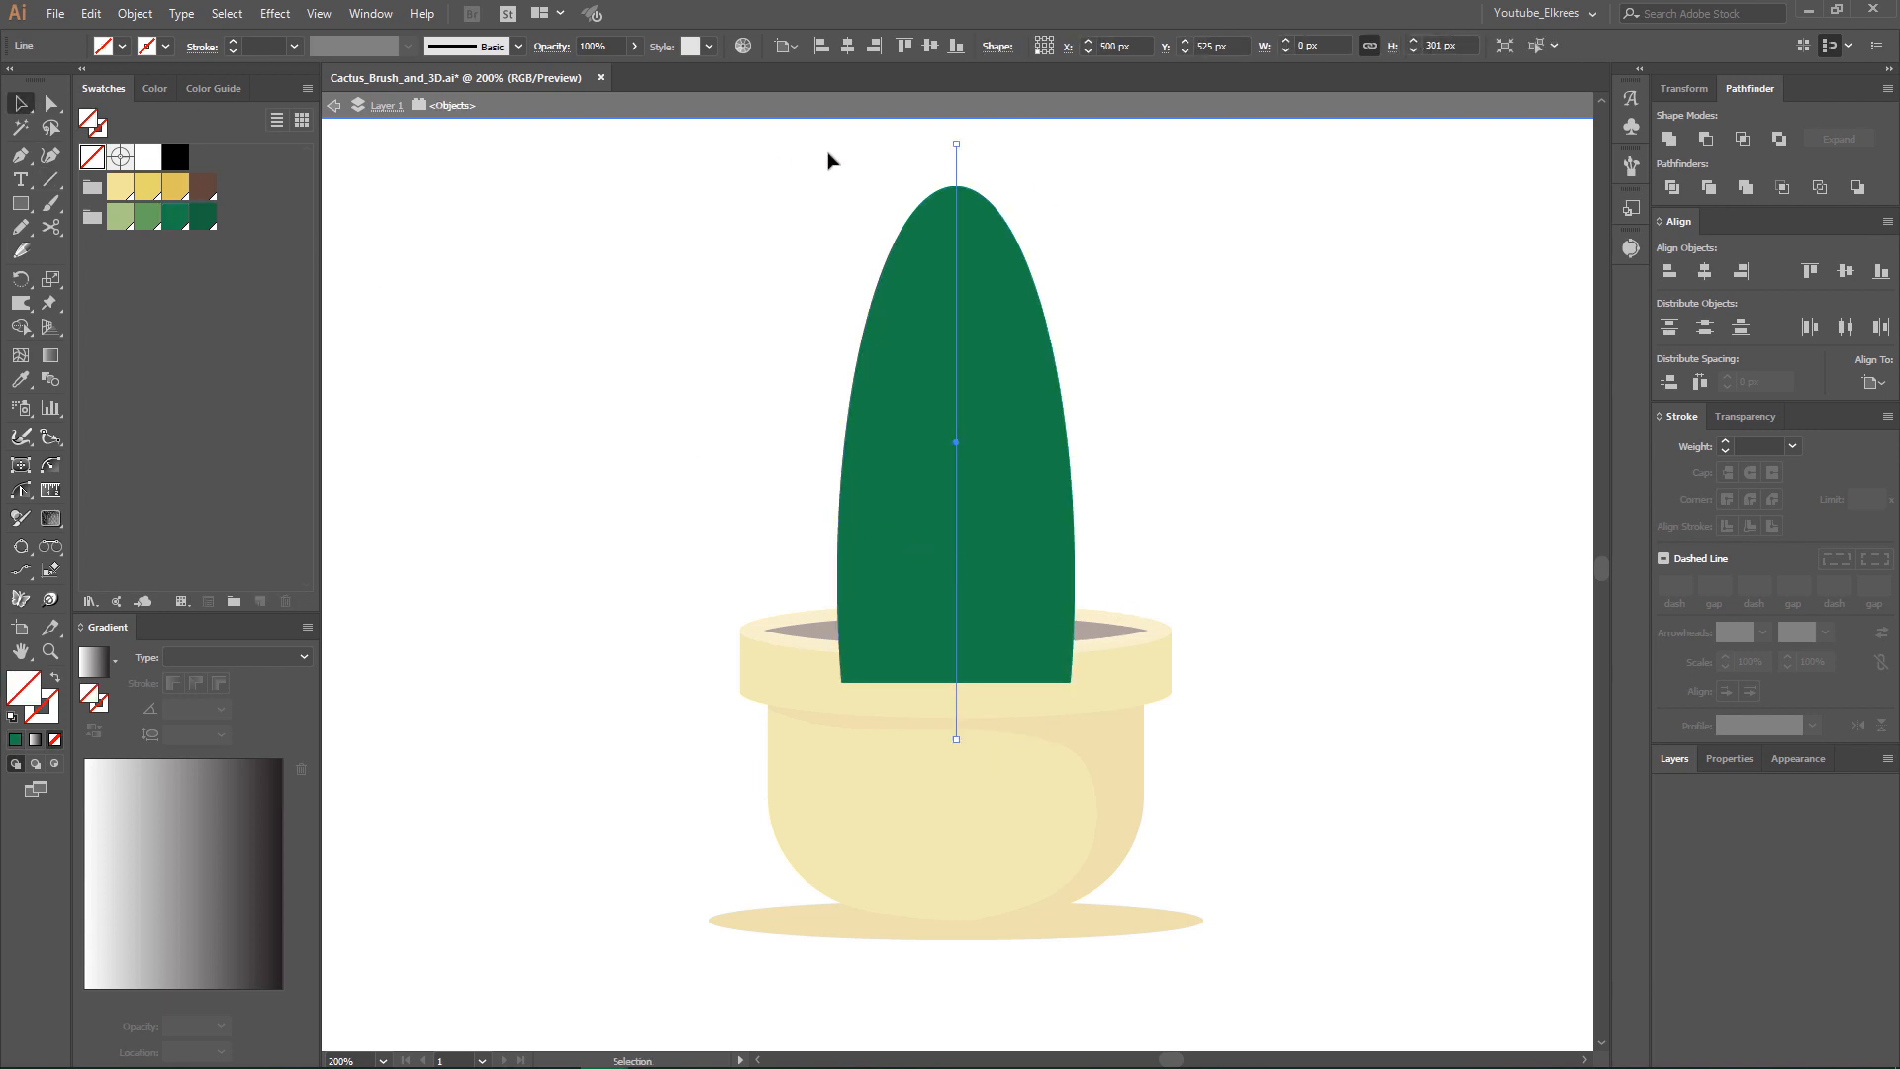
drag(828, 160, 1062, 269)
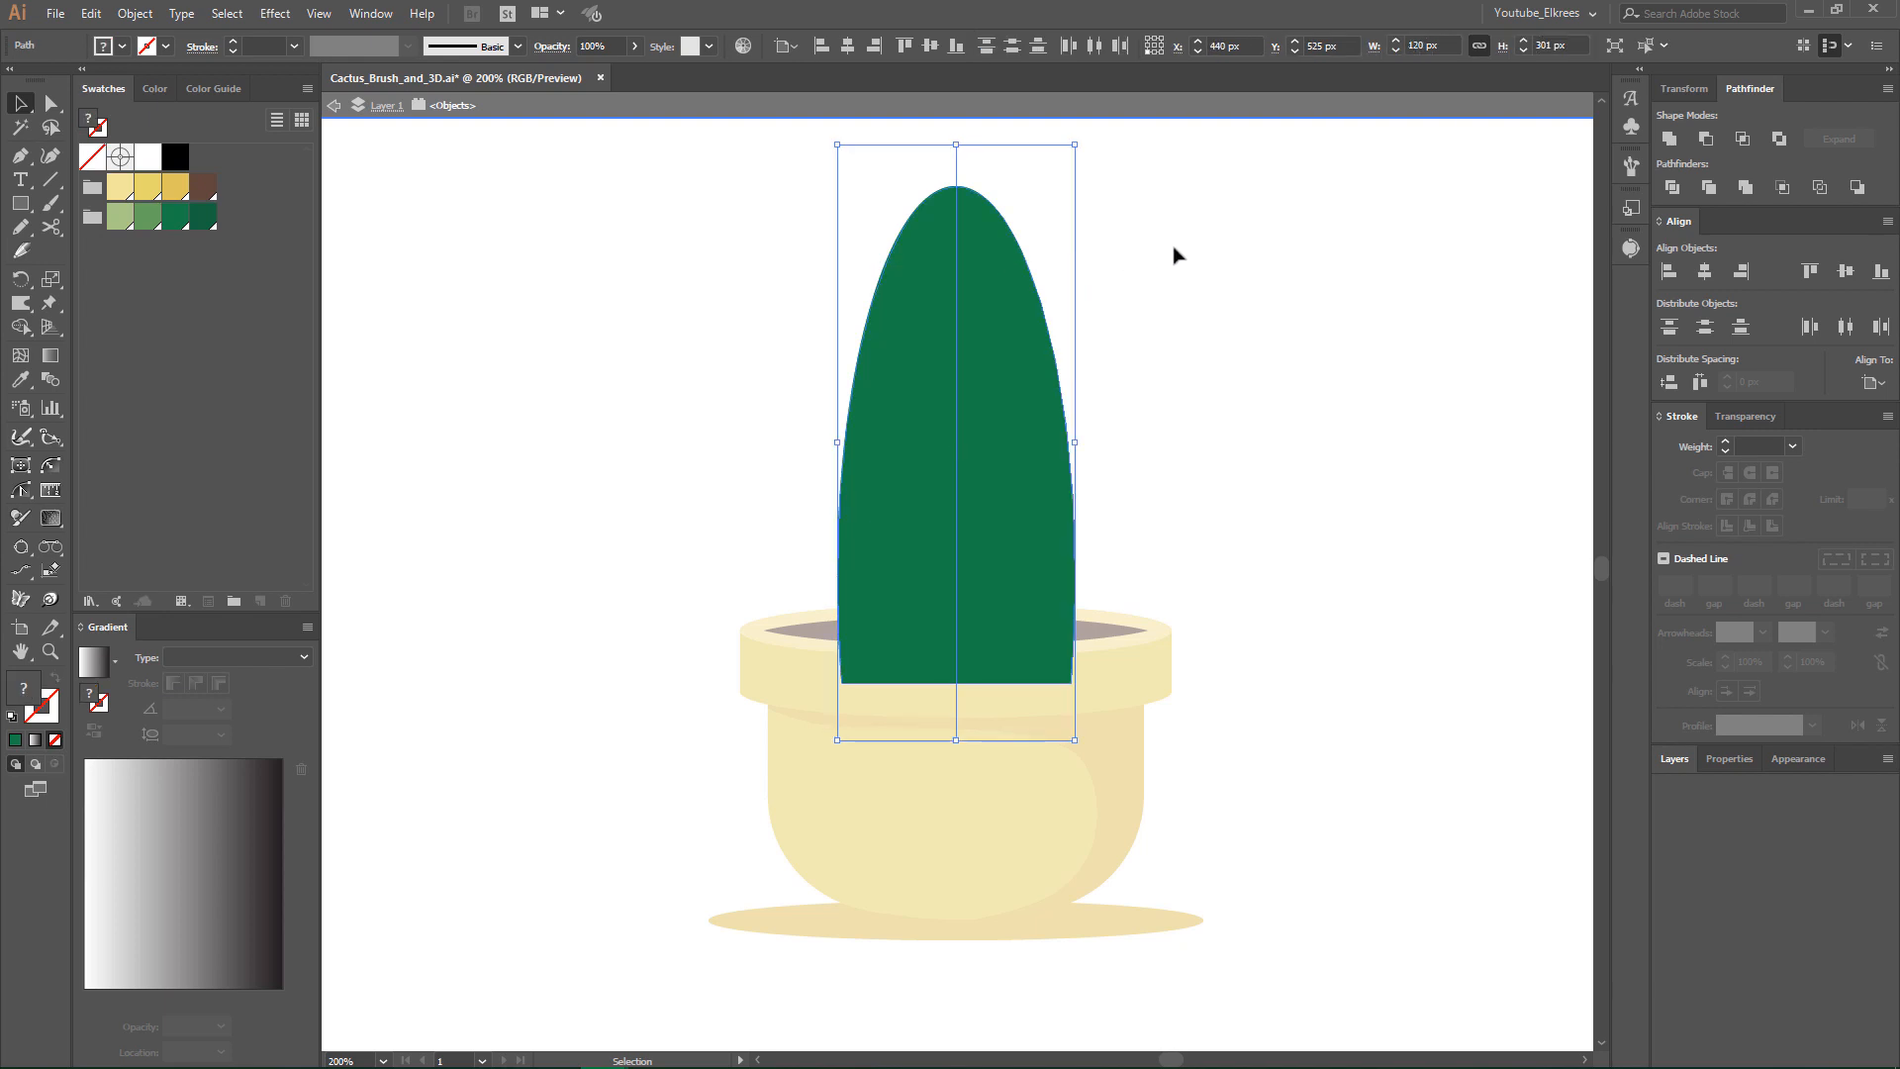
click(1672, 186)
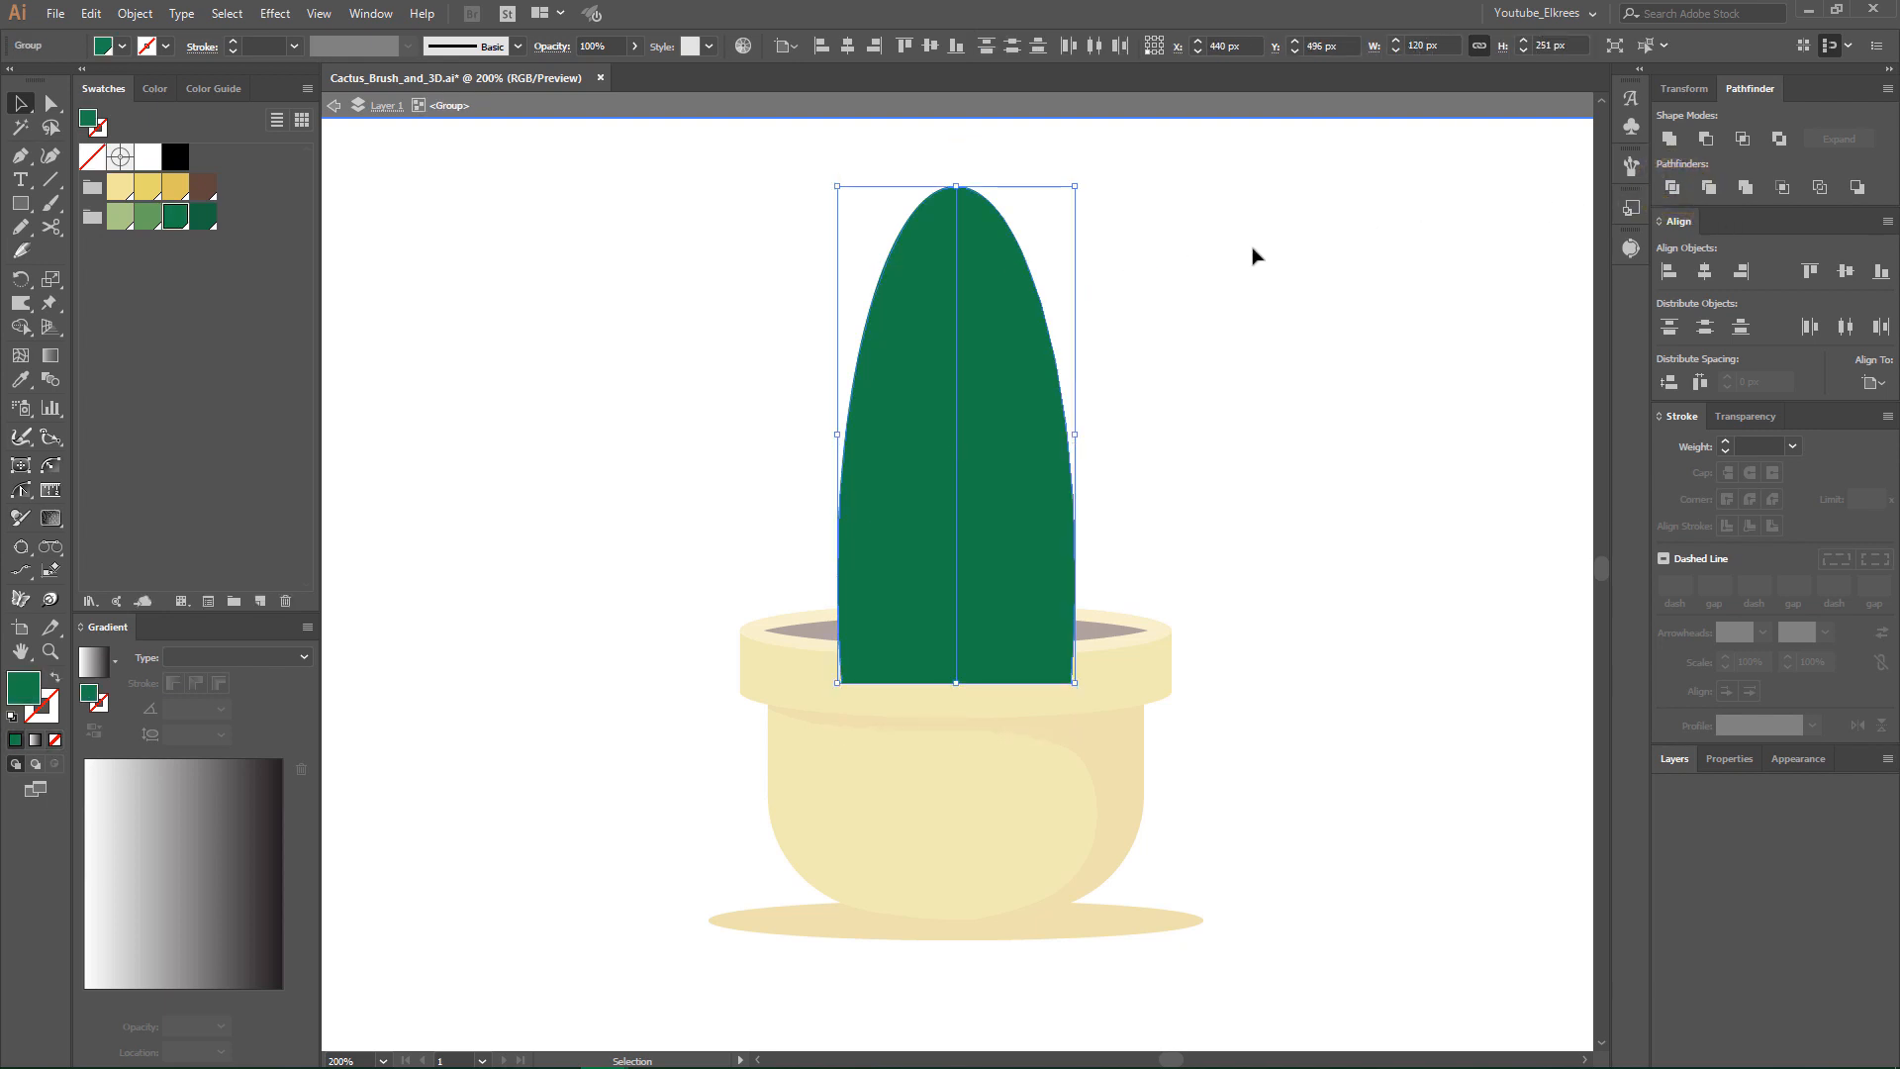
click(1148, 310)
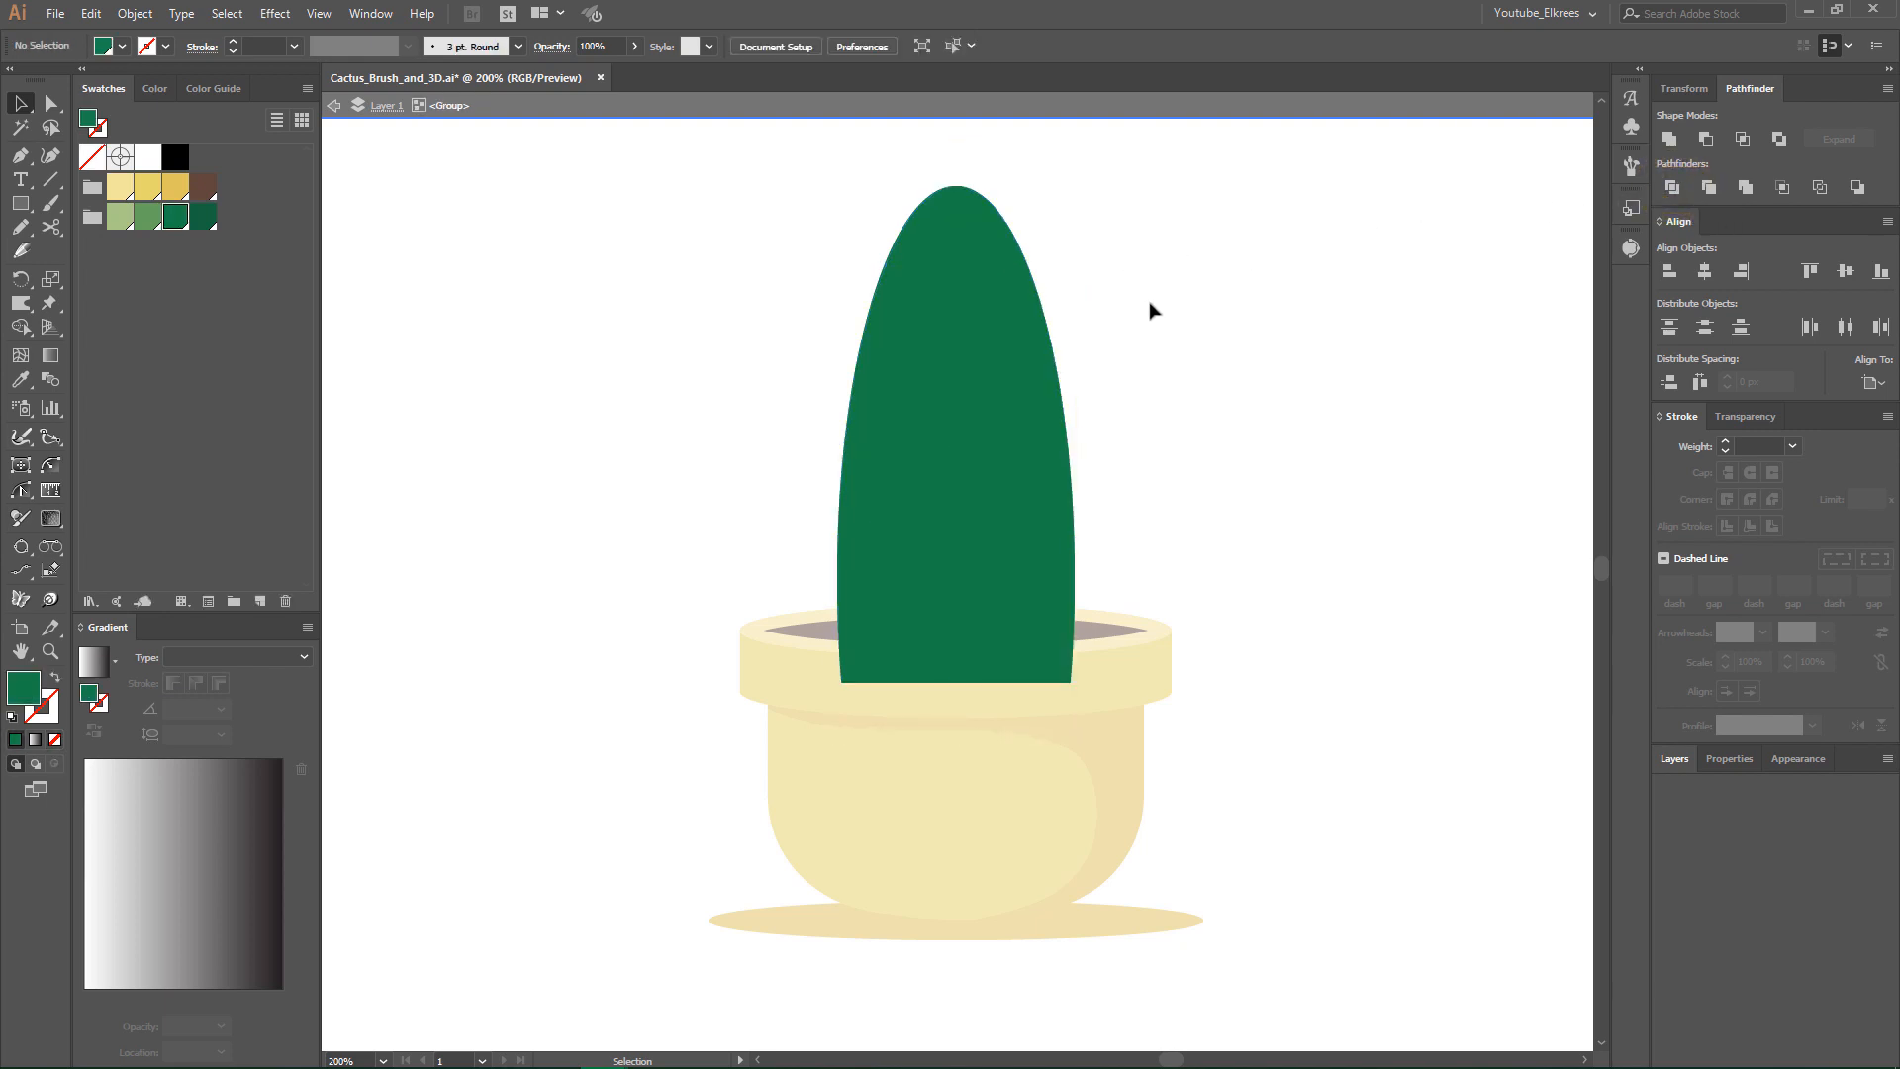
- Fill the cactus's right half with the darkest green swatch and exit isolation mode
click(1036, 372)
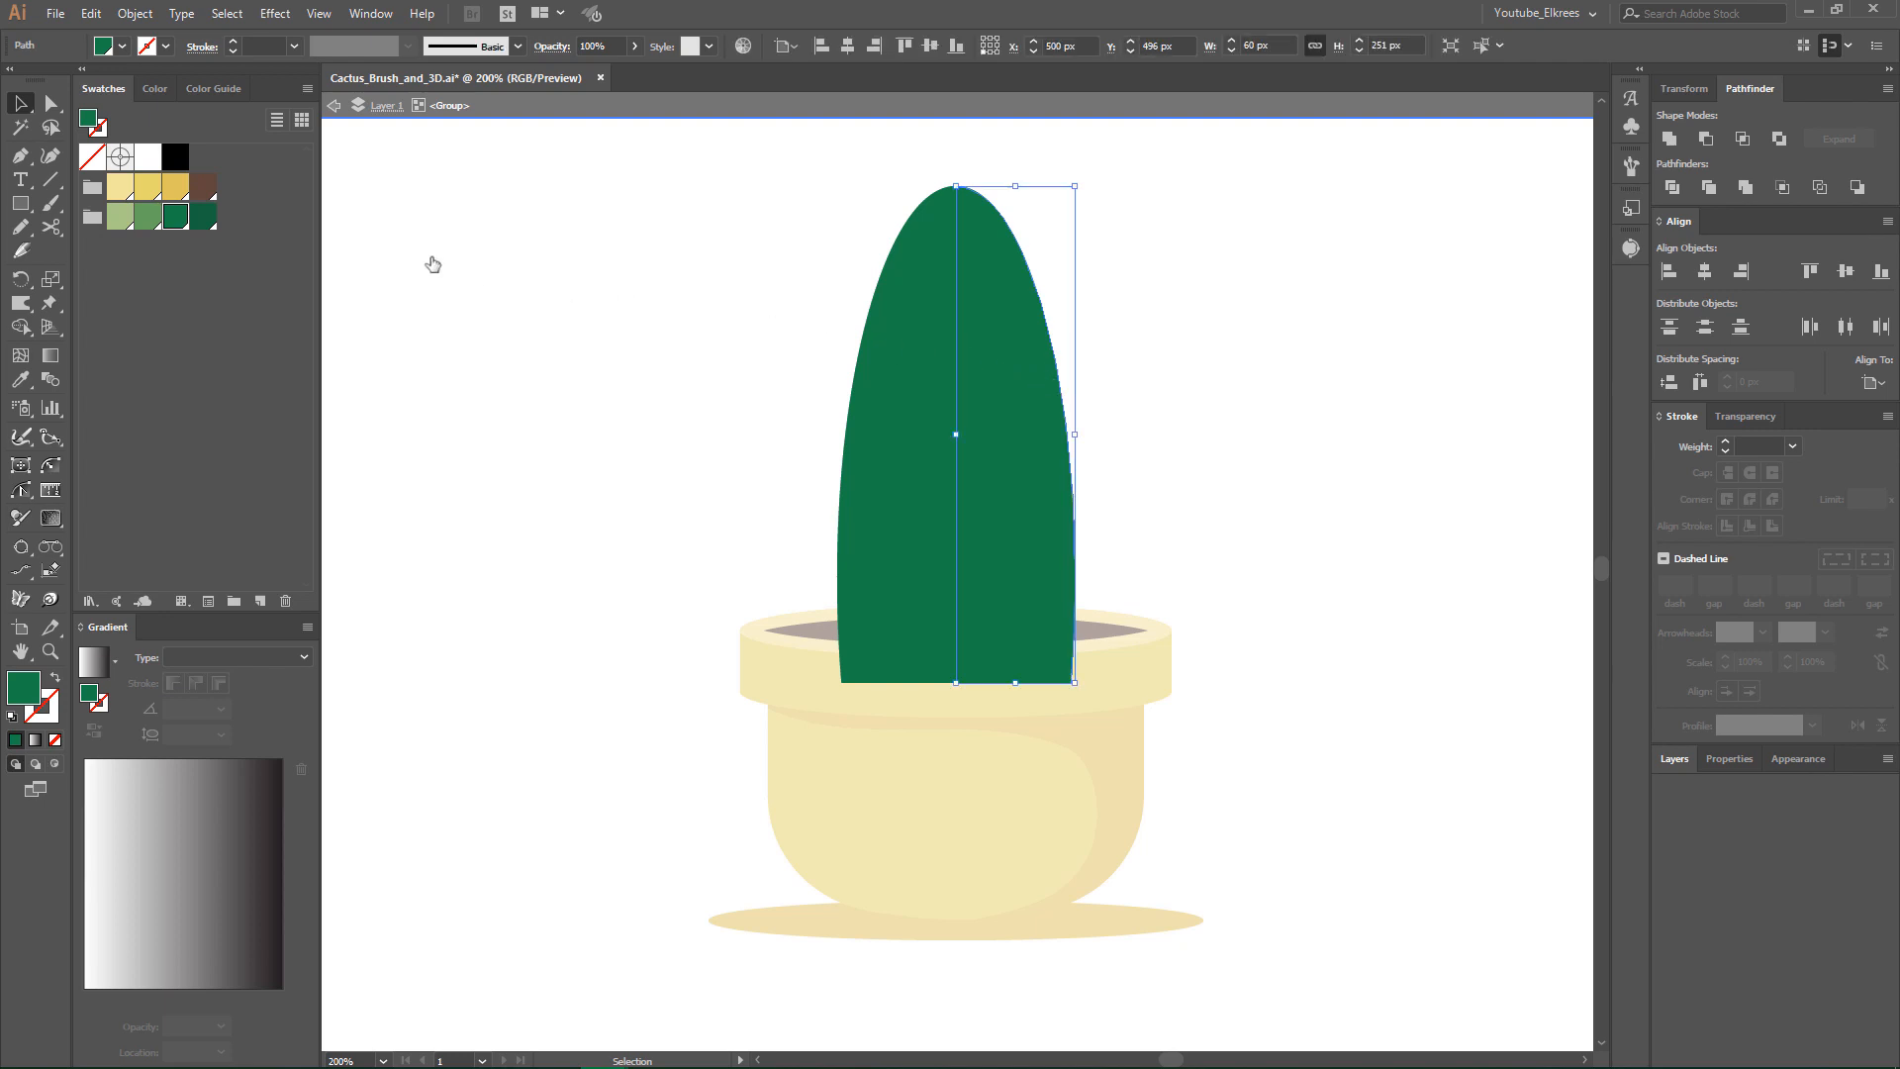
click(206, 219)
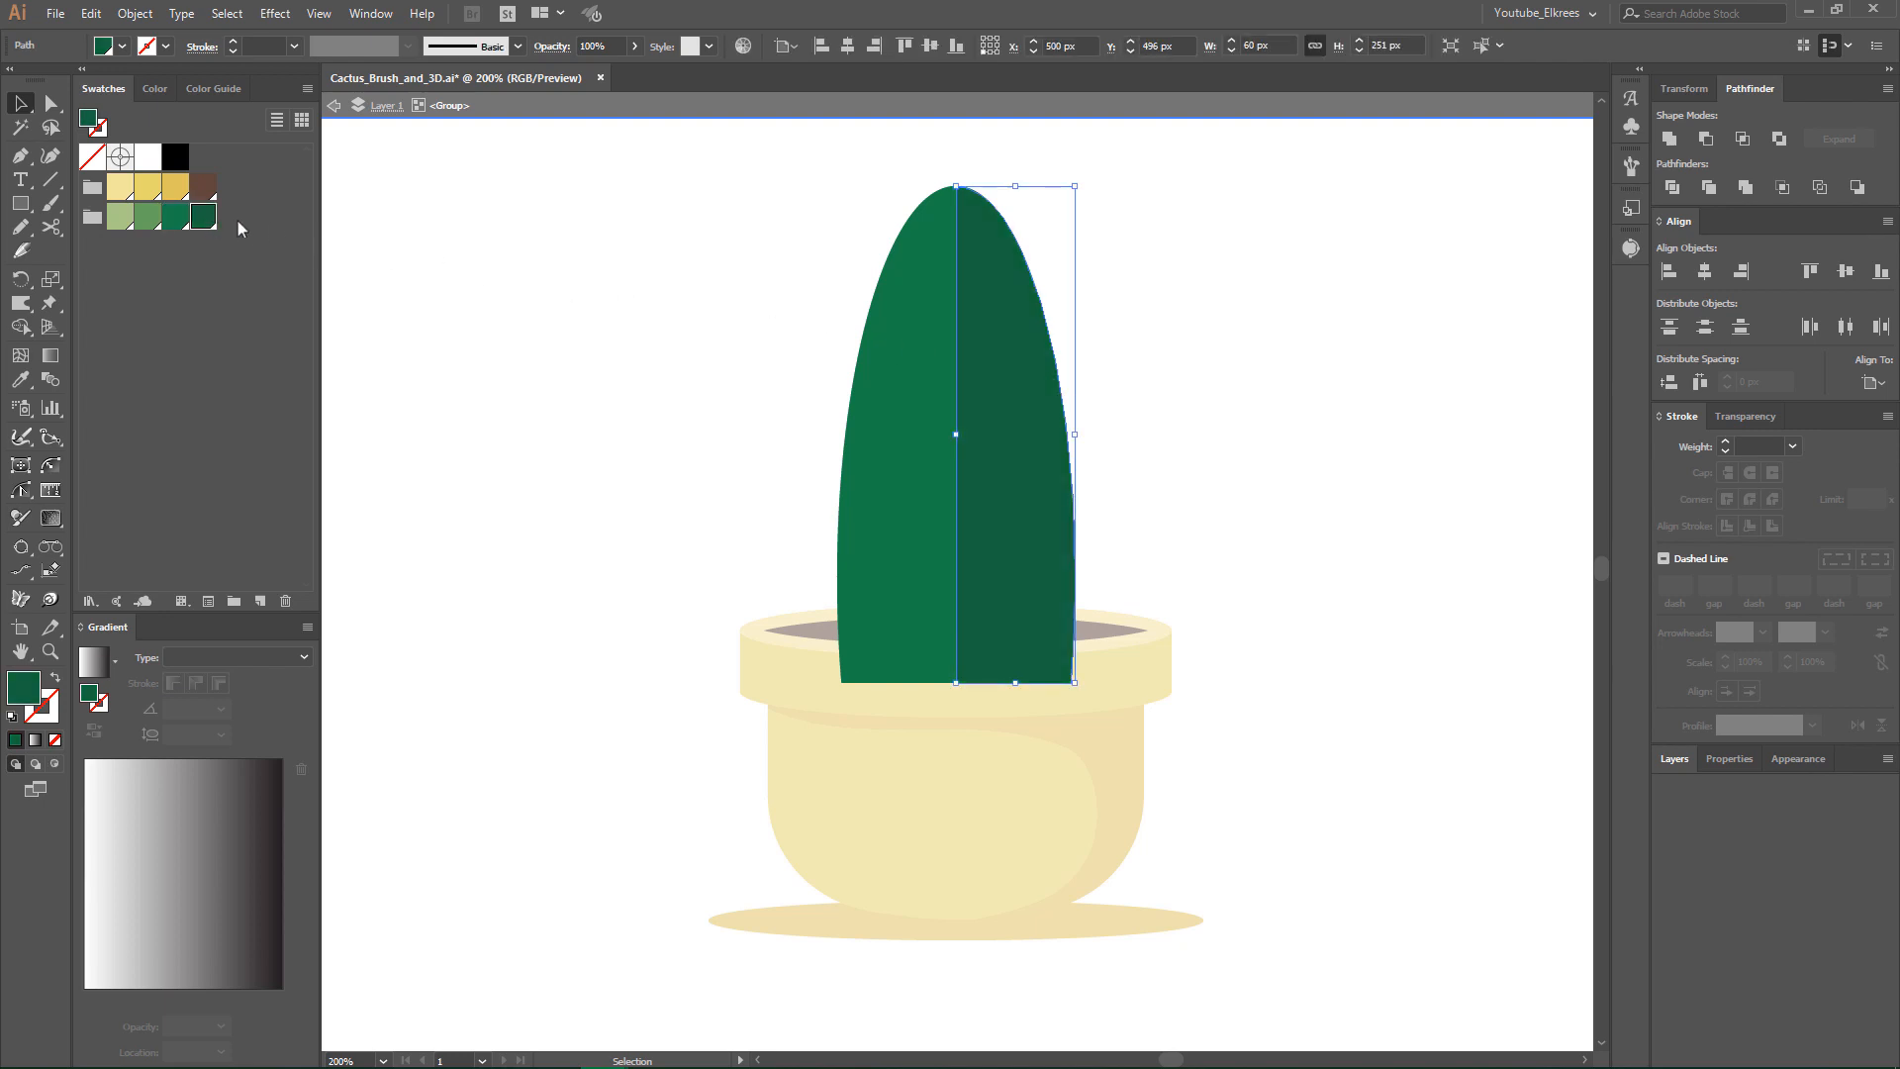
click(1229, 302)
double_click(1229, 306)
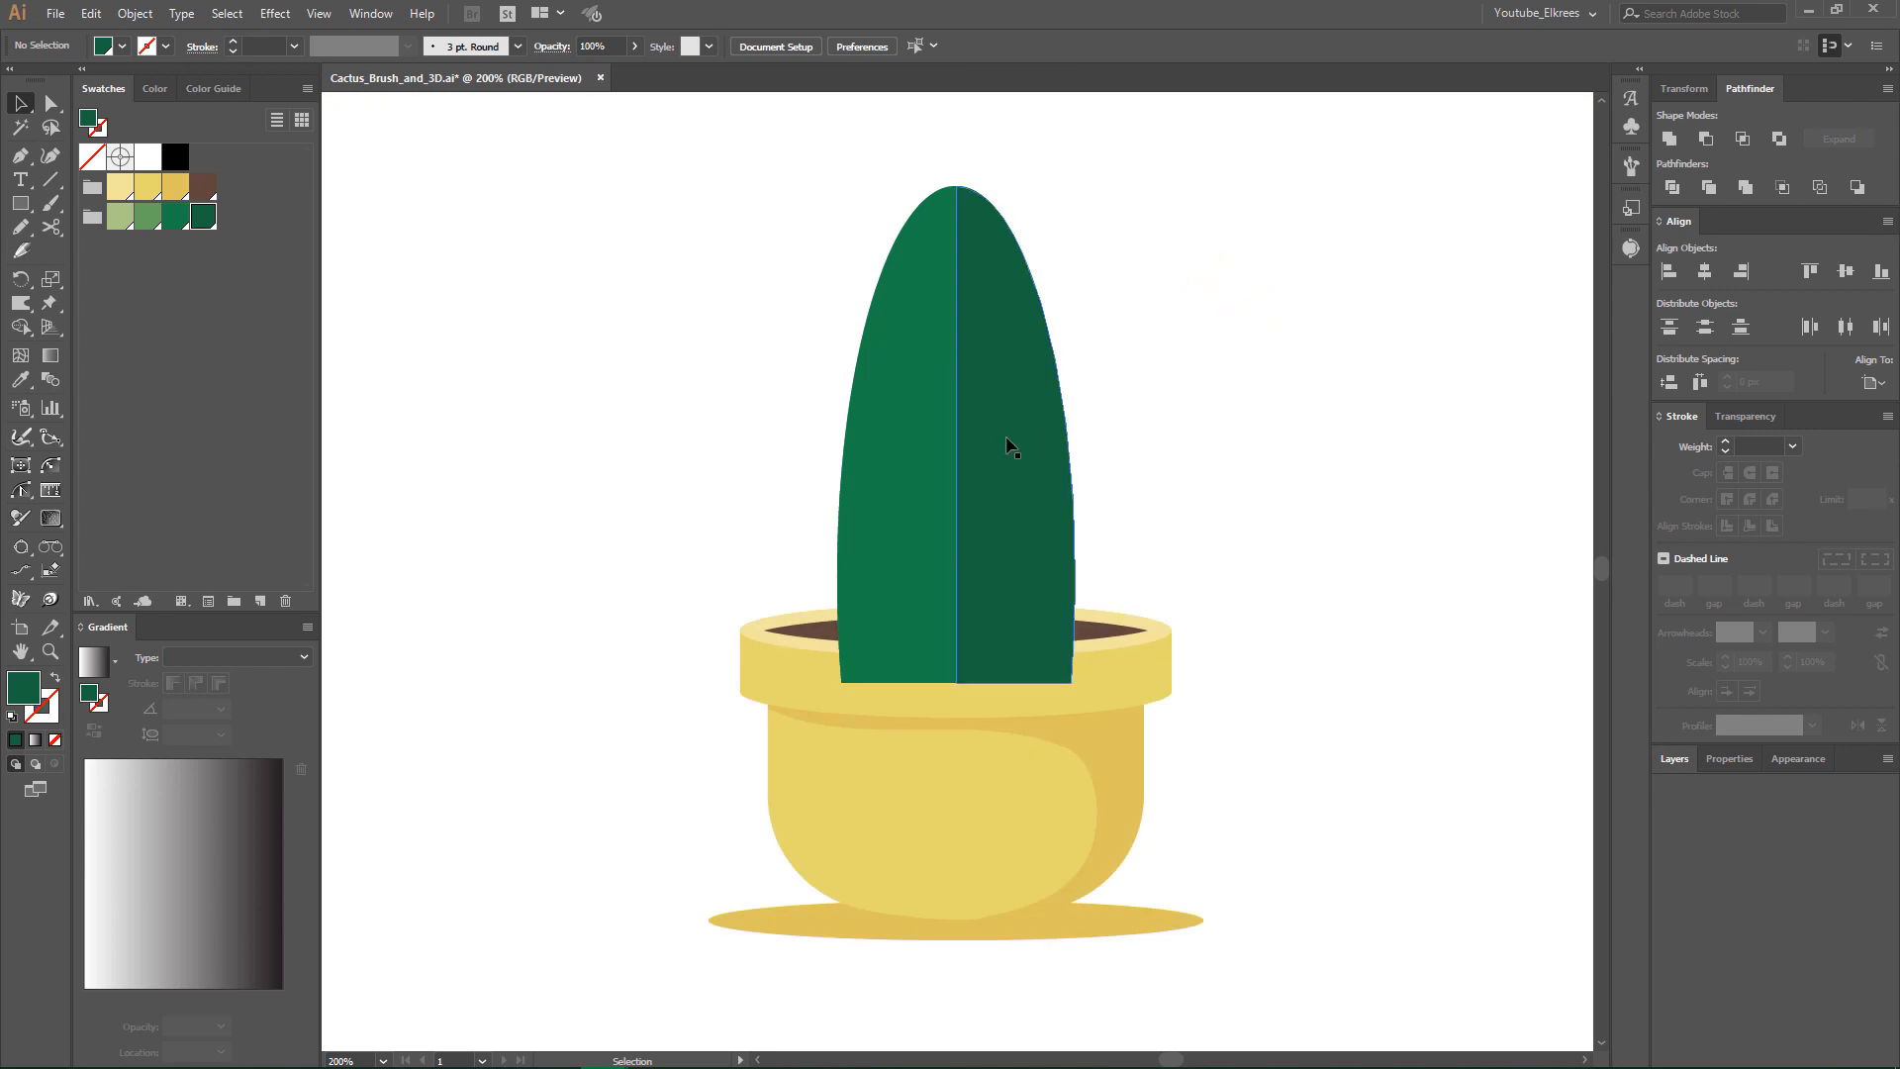
- Paste a copy of the two-tone cactus group in front and narrow it symmetrically about its centre to 60 px wide
click(1050, 435)
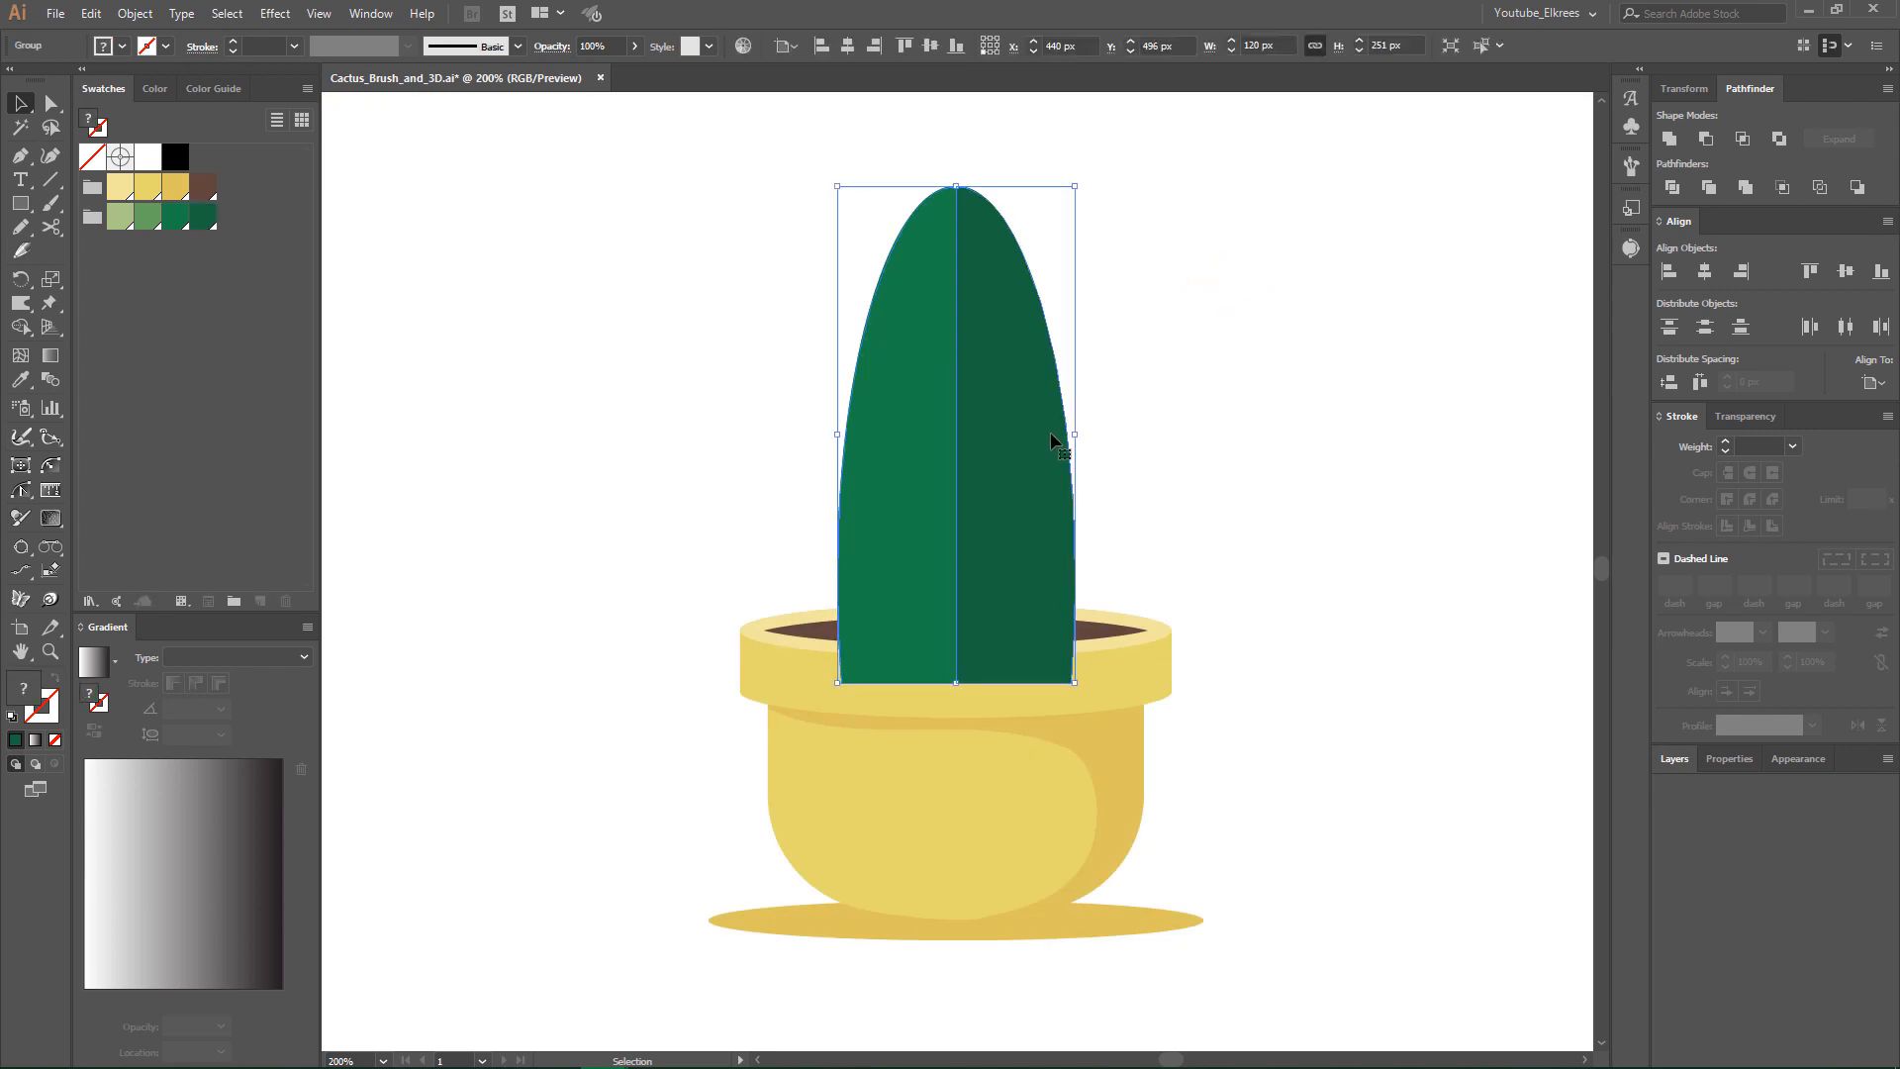
click(91, 15)
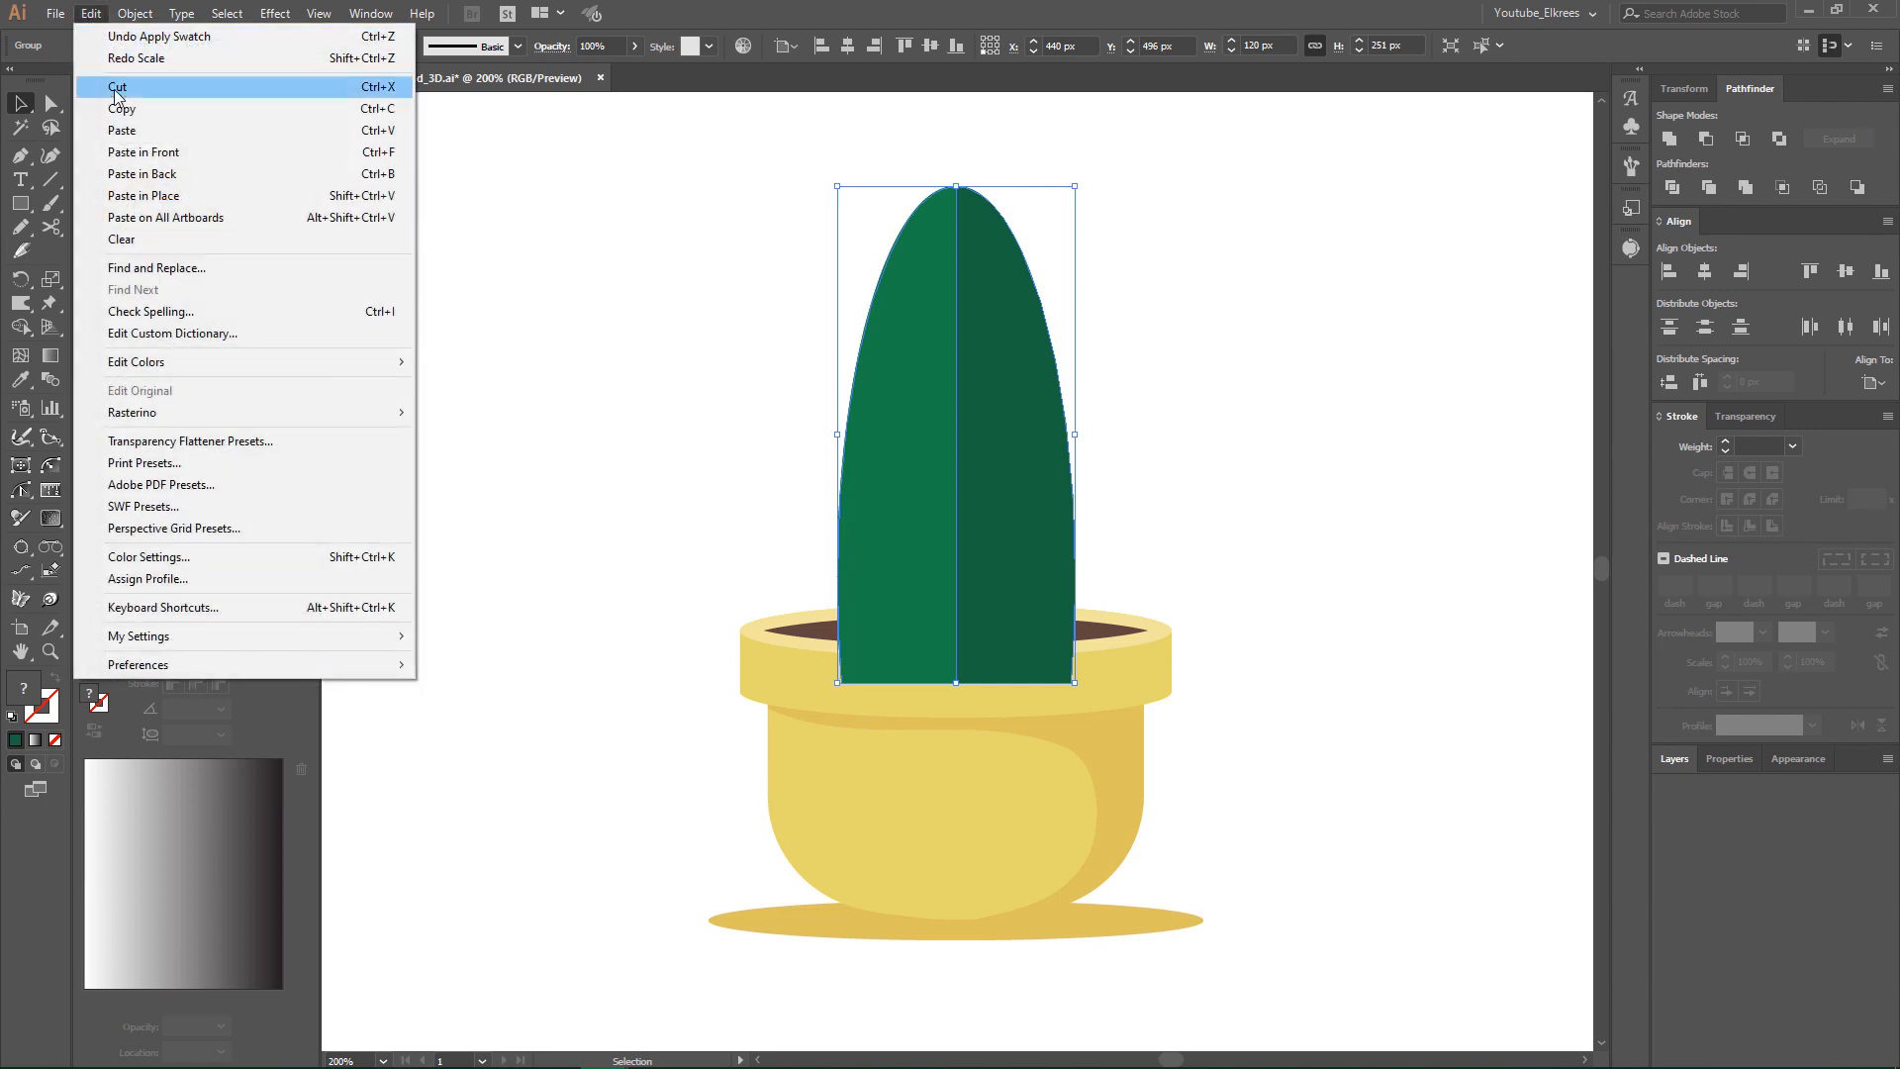
click(117, 108)
click(91, 14)
click(117, 154)
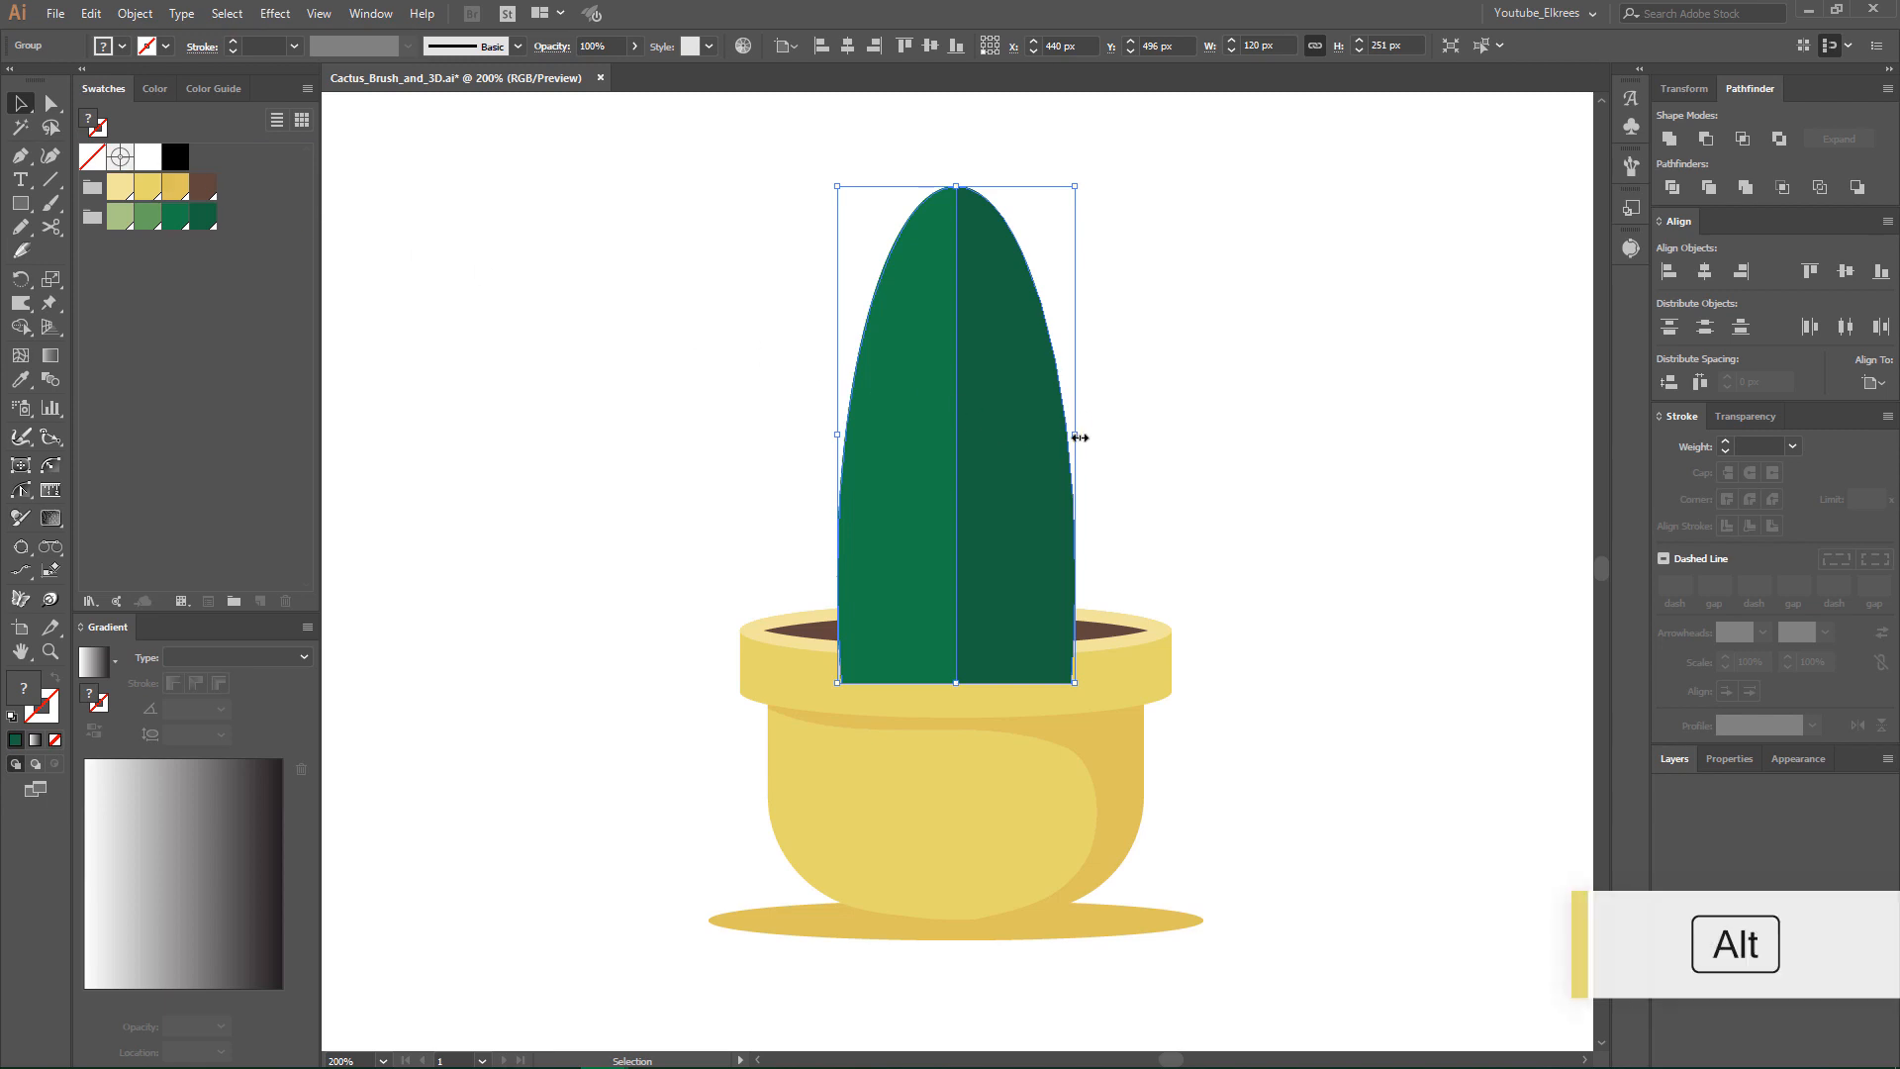
drag(1074, 435, 1001, 435)
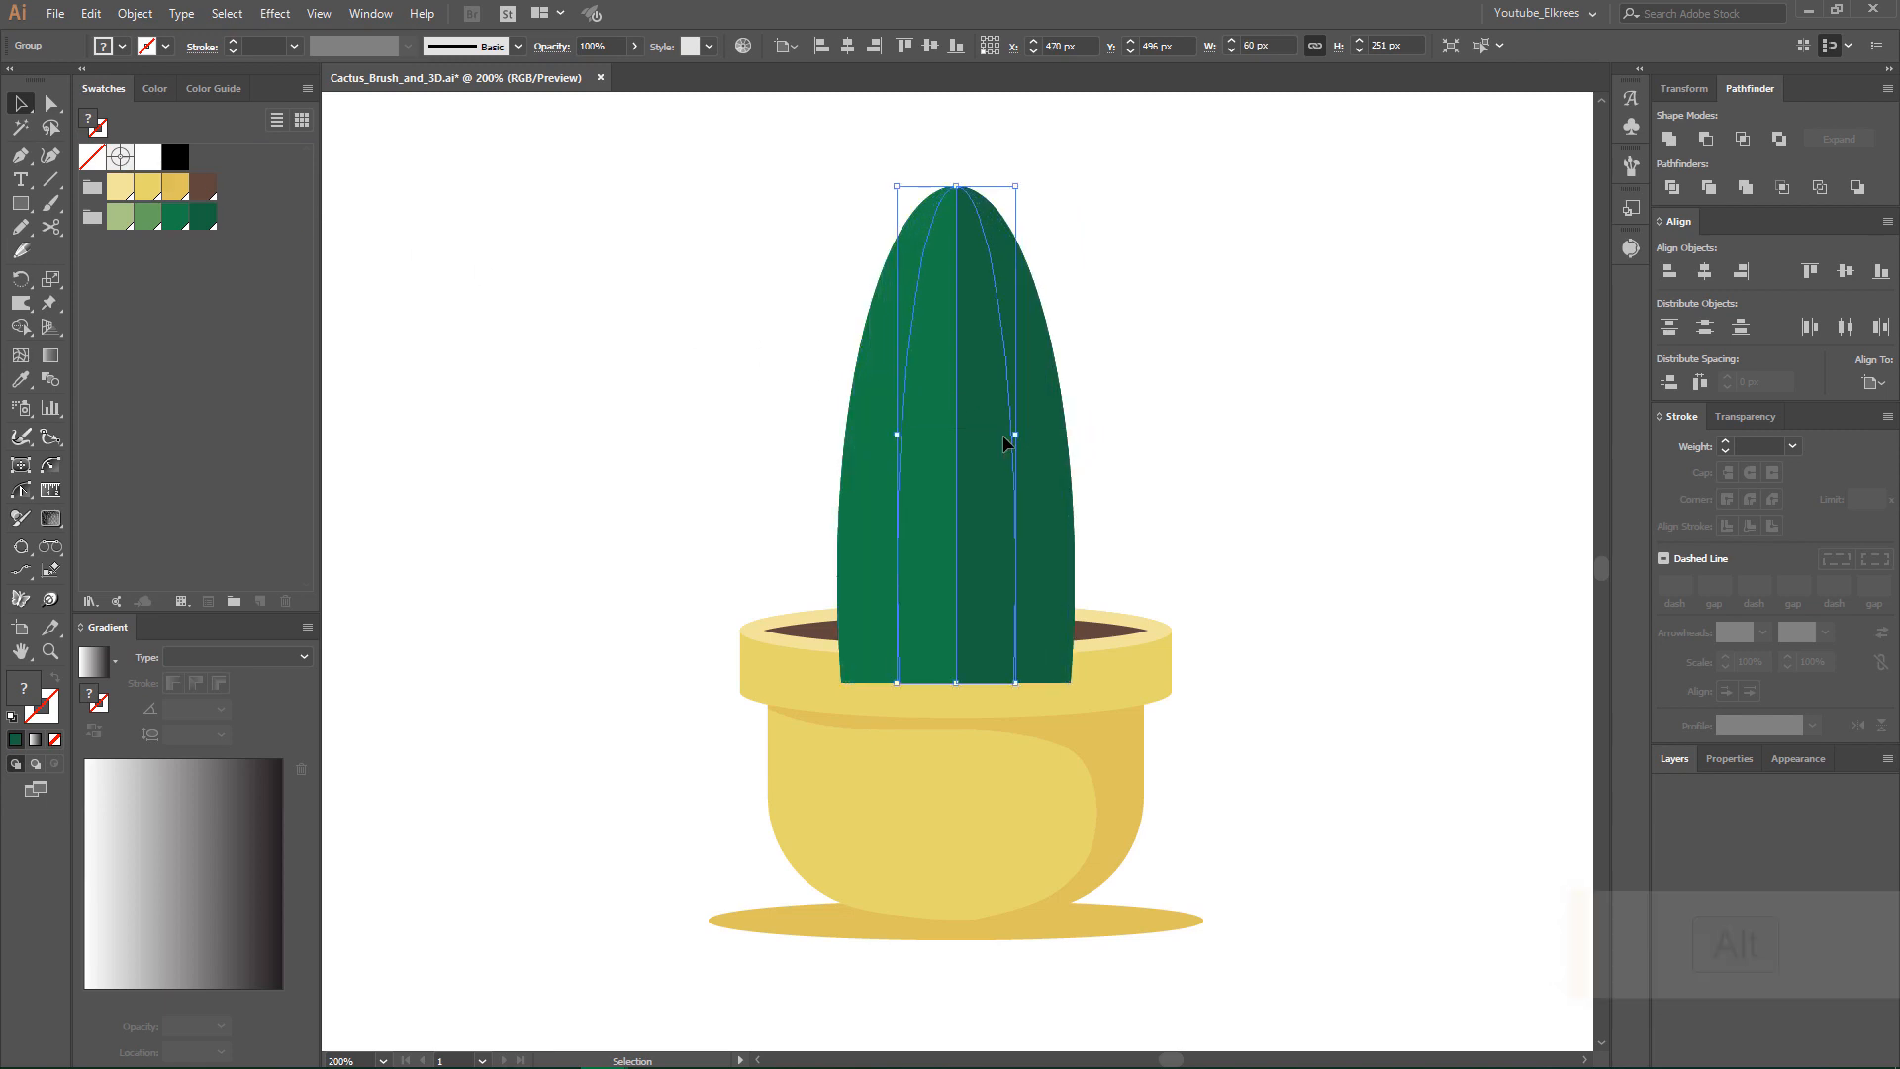
- Ungroup the narrow inner cactus copy into separate halves
right_click(1001, 435)
click(1065, 603)
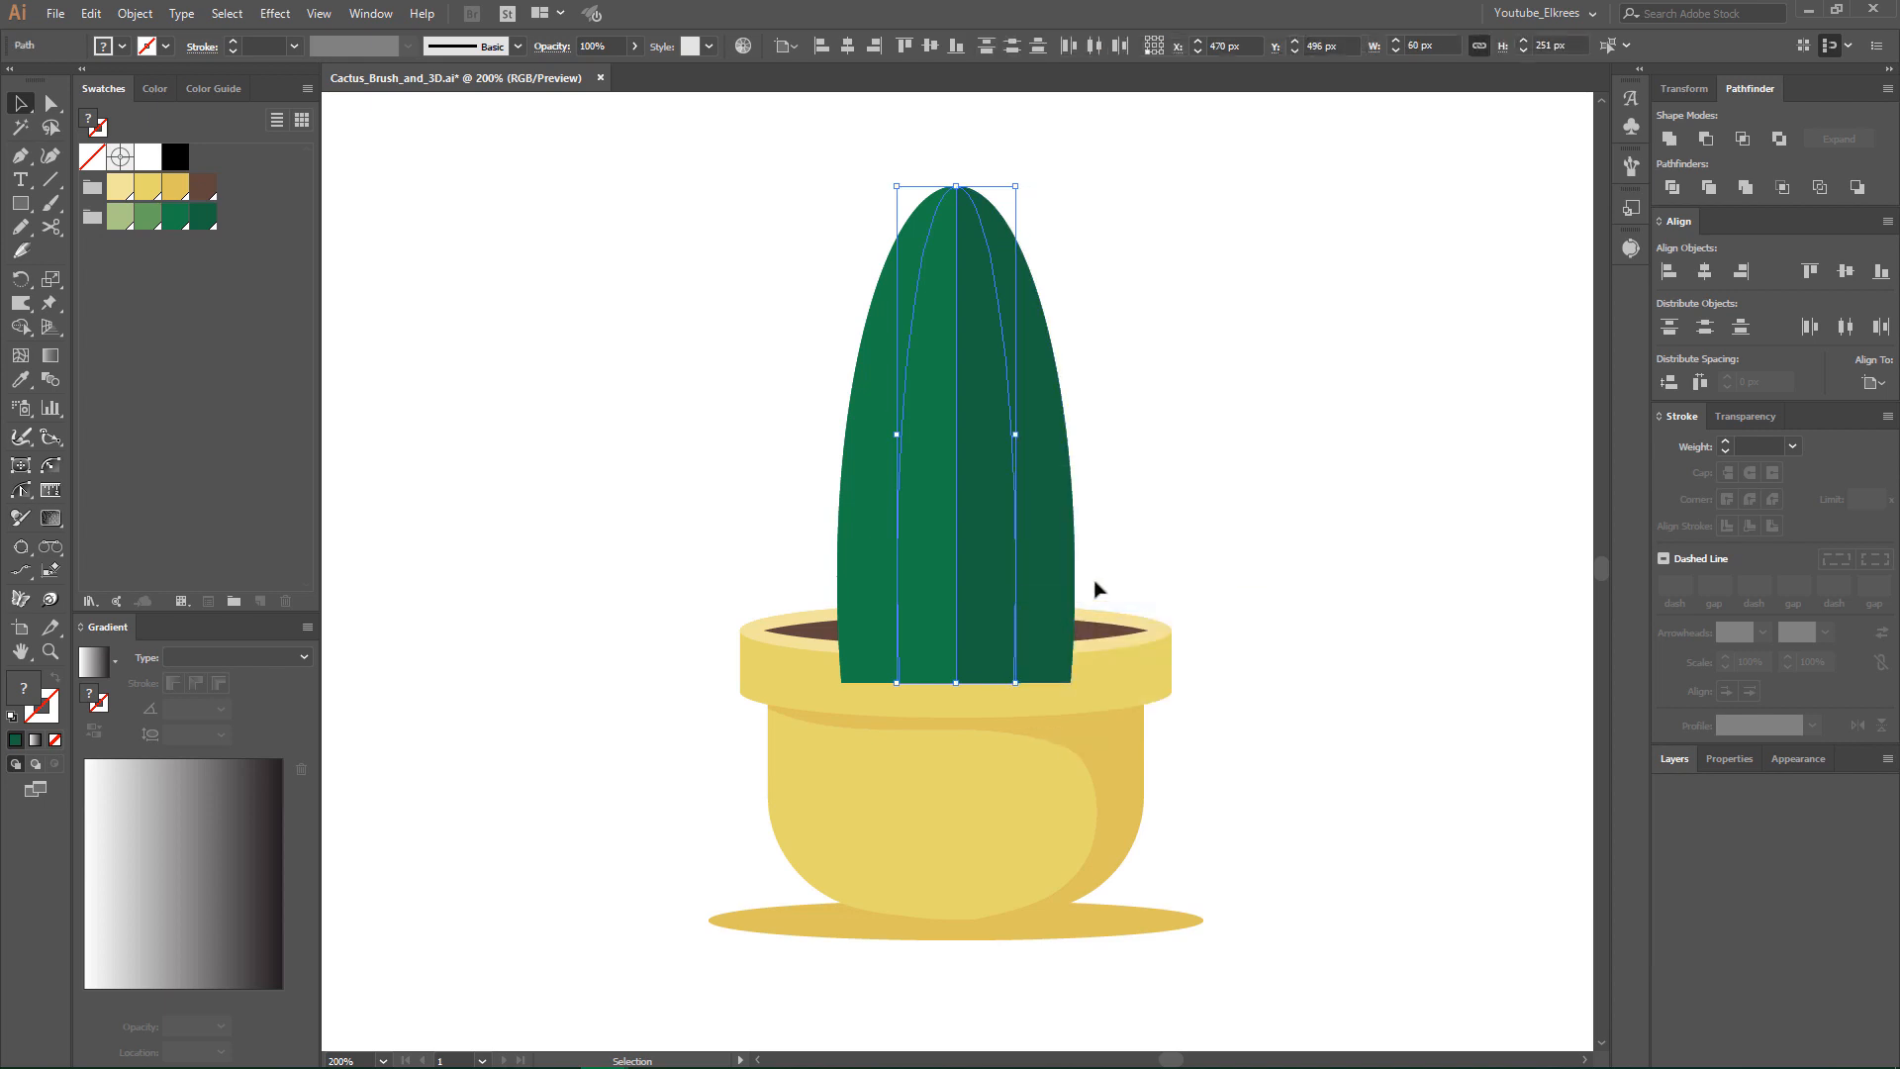
click(1190, 522)
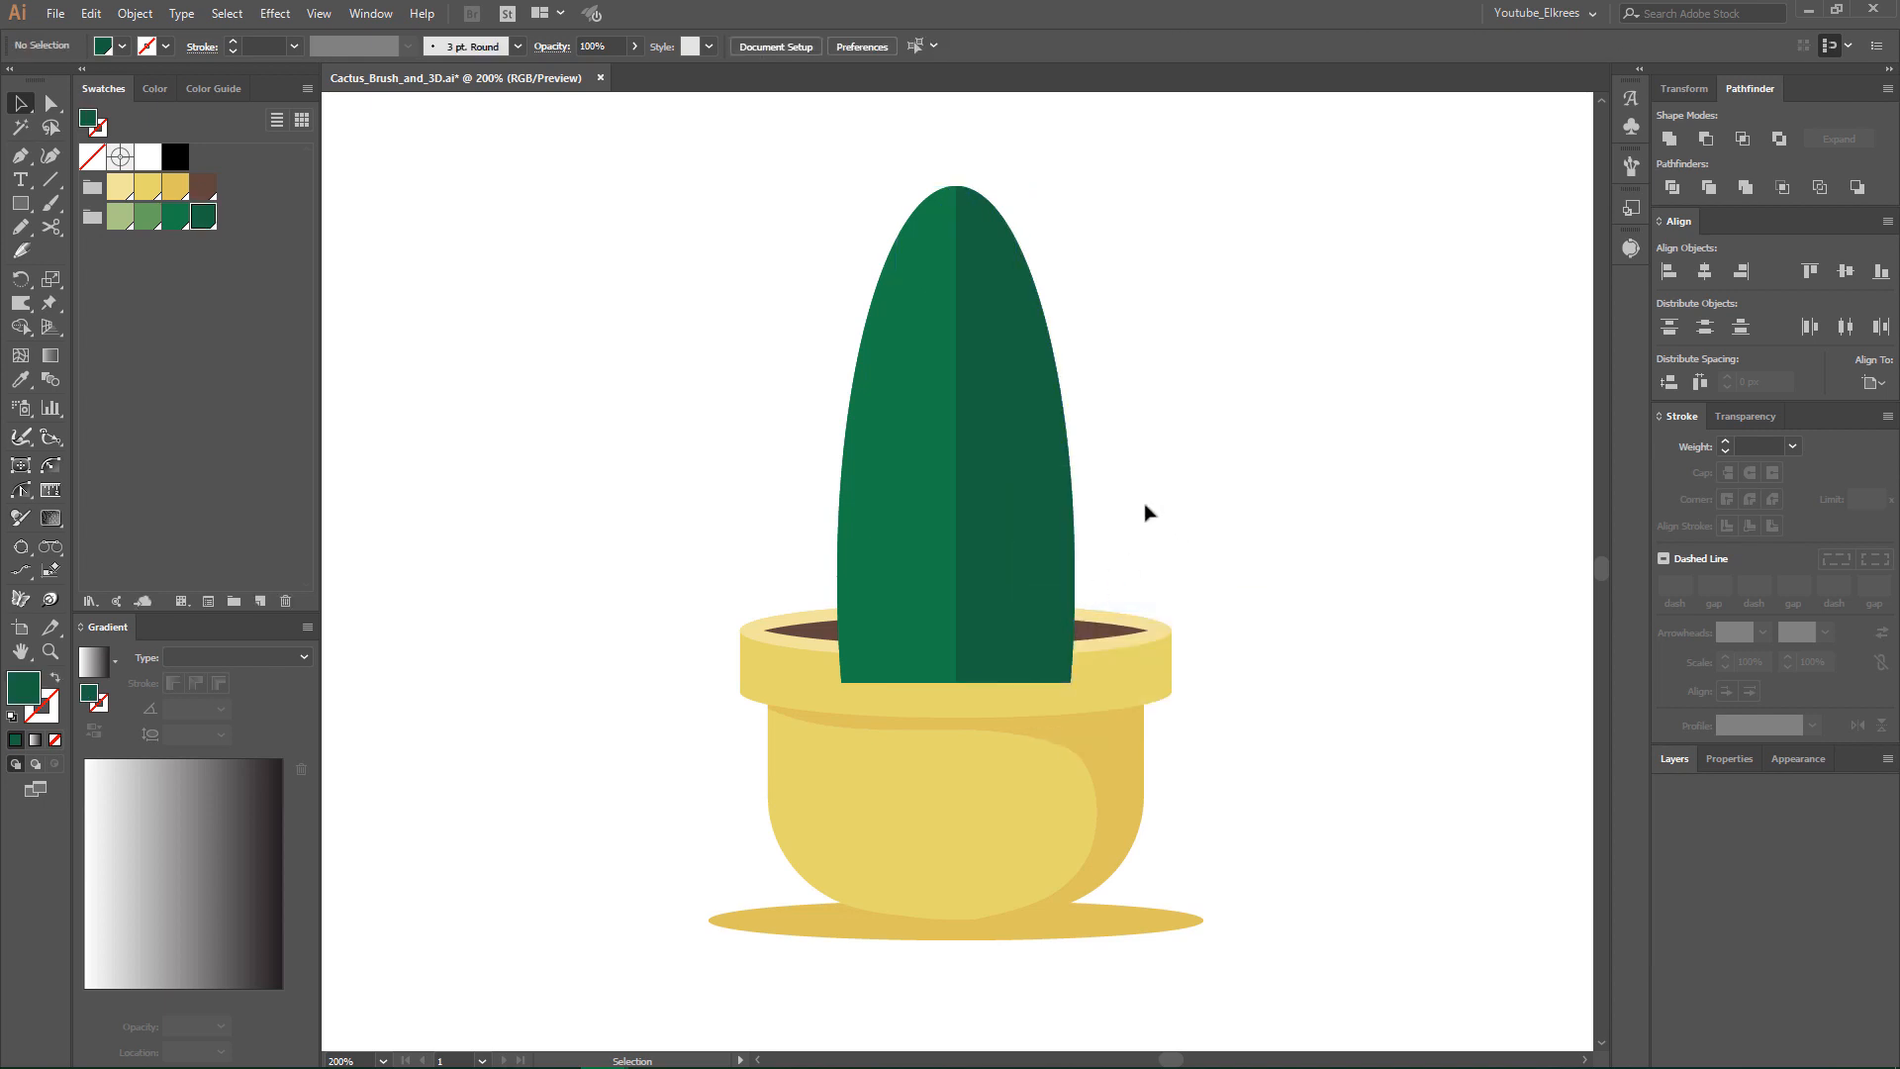
- Fill the inner cactus's right half with the lightest green swatch and its left half with the medium green swatch
click(988, 473)
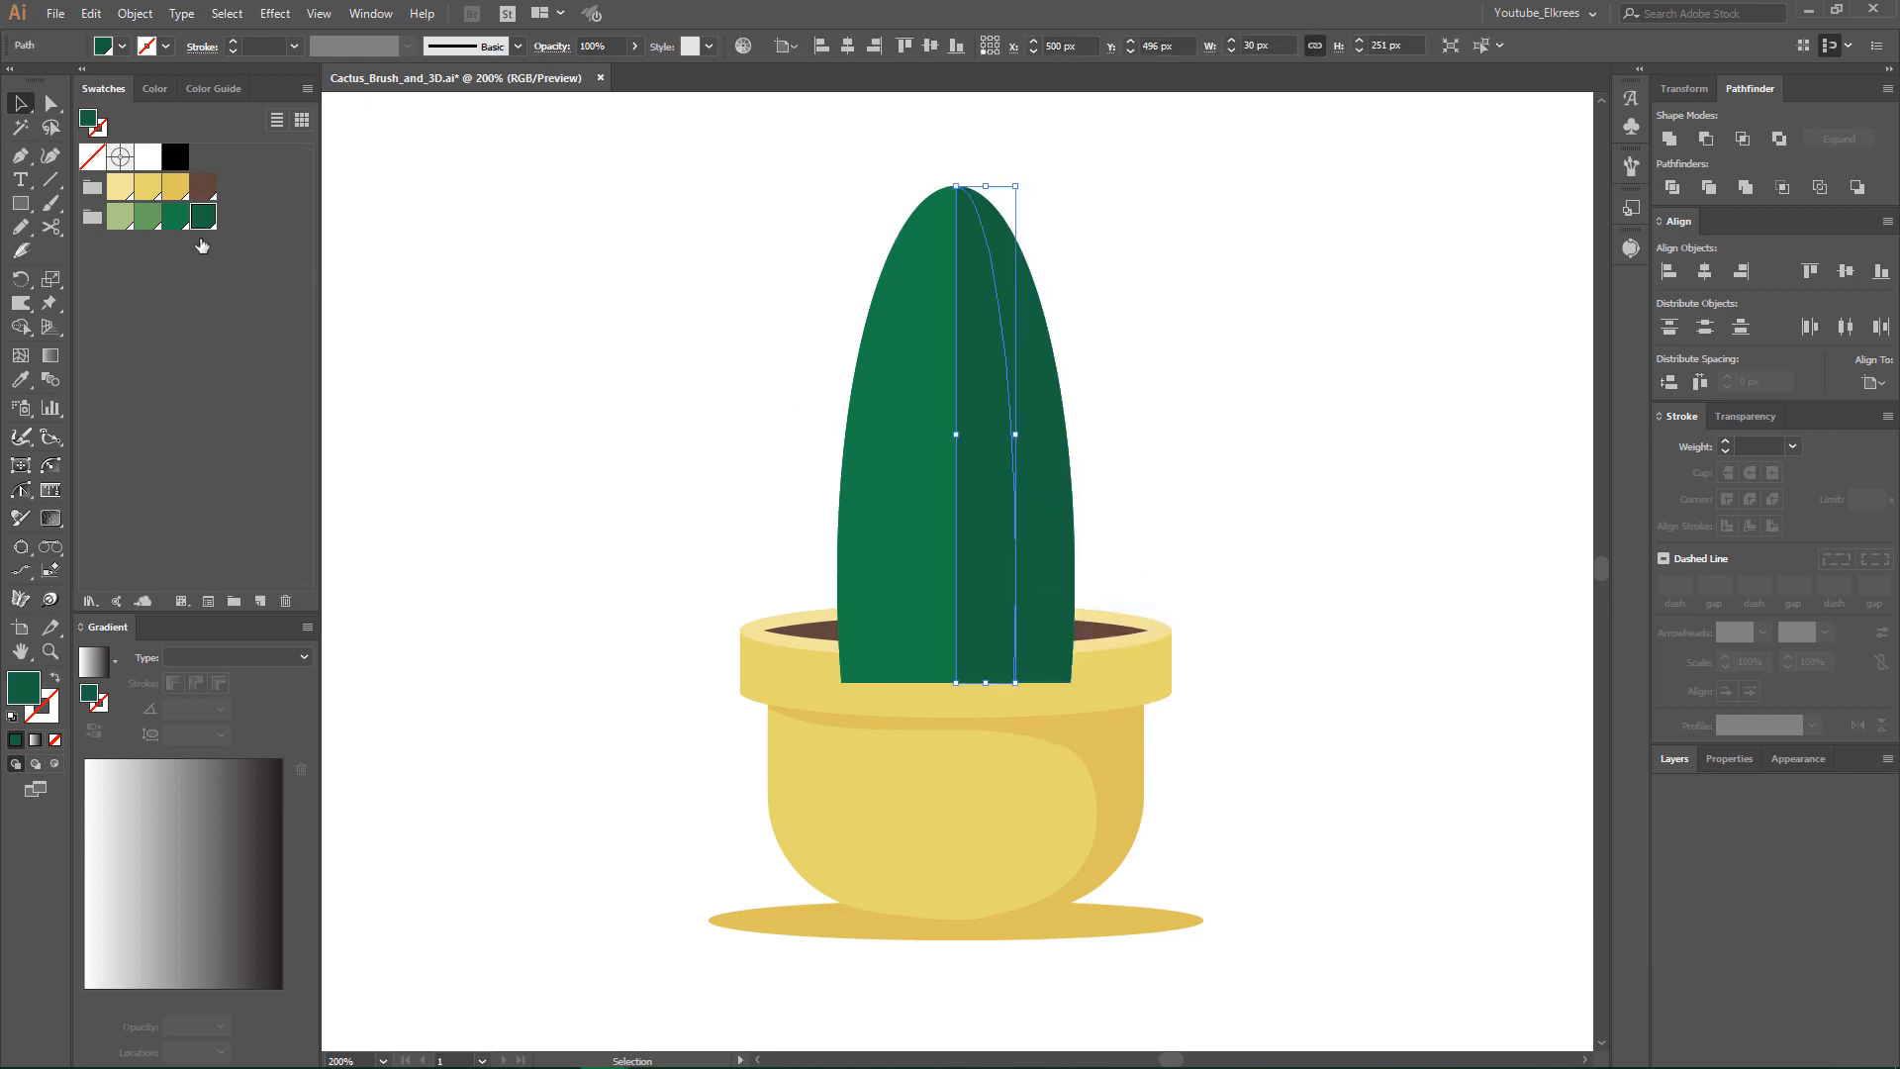
click(119, 216)
click(926, 403)
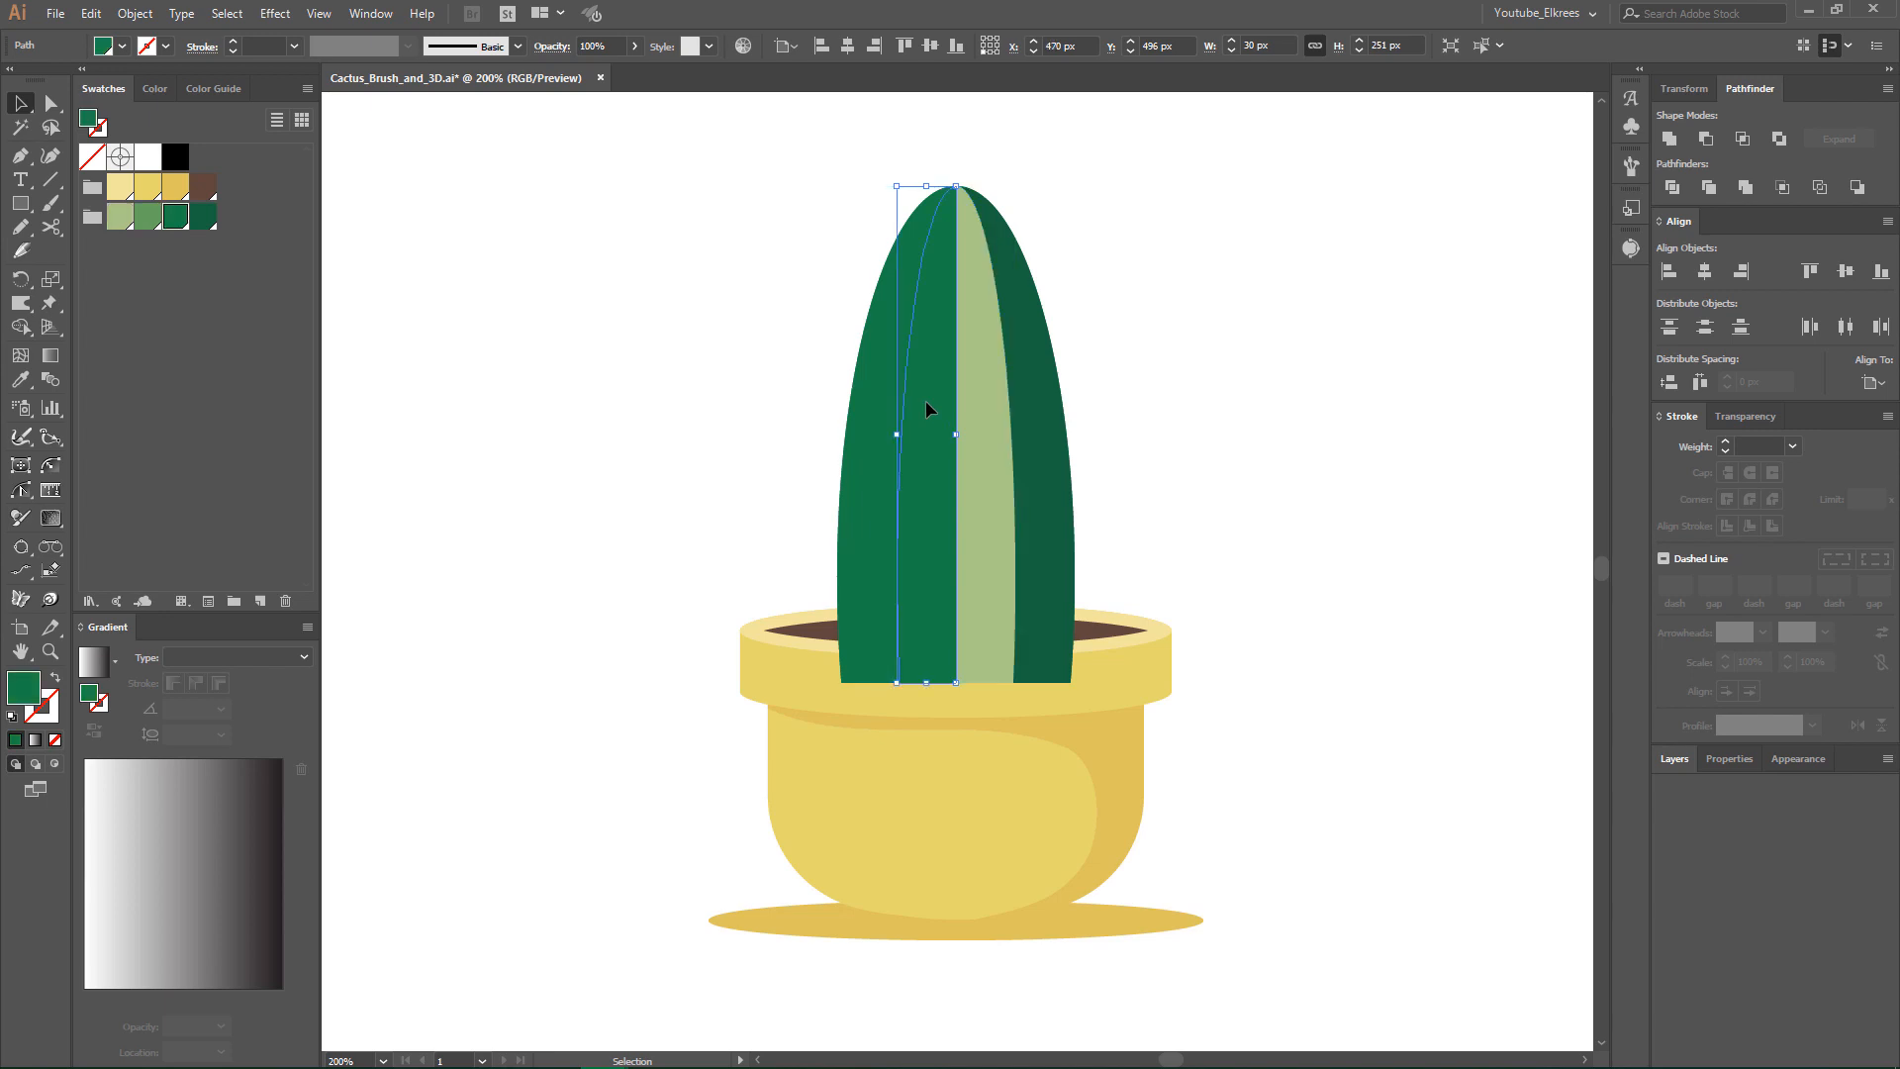
click(148, 215)
click(708, 331)
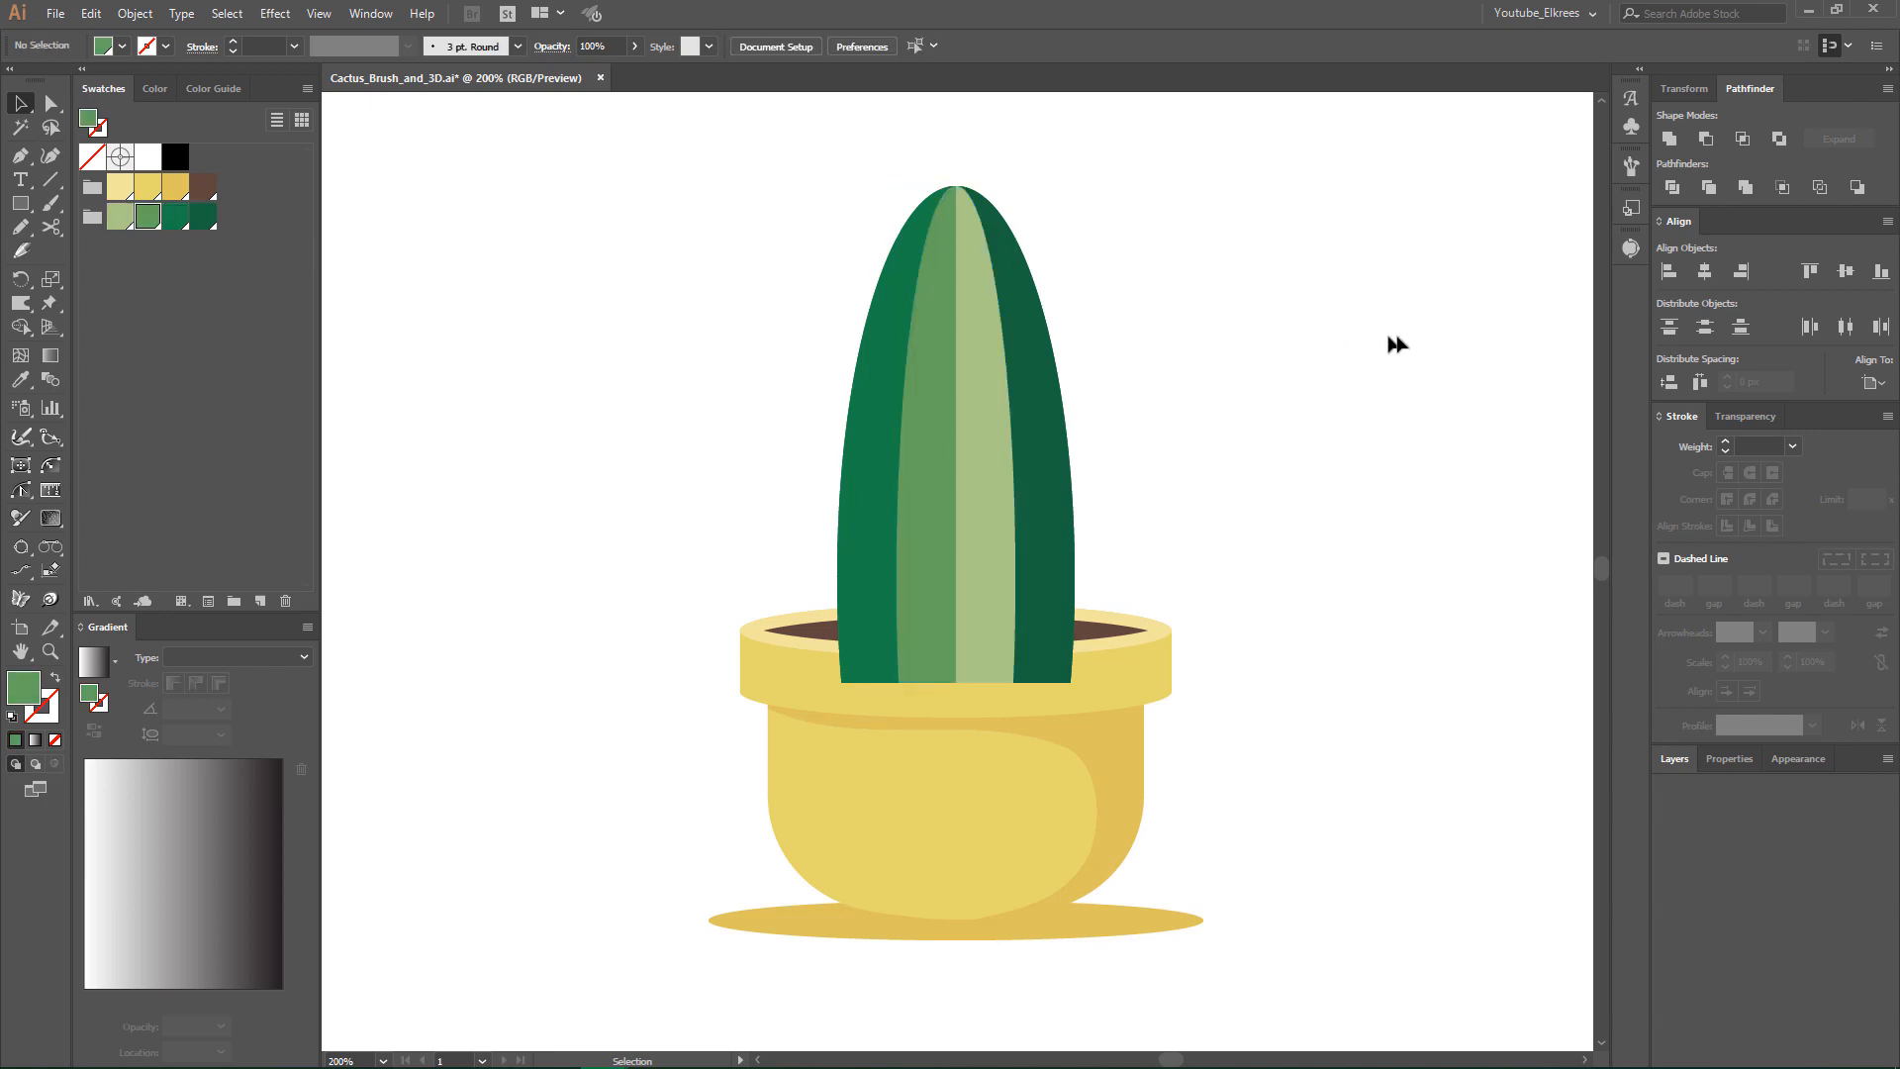
- Draw a small curved path, about 12 × 19 px, with the Pen tool on the blank canvas right of the cactus
ctrl+click(1055, 588)
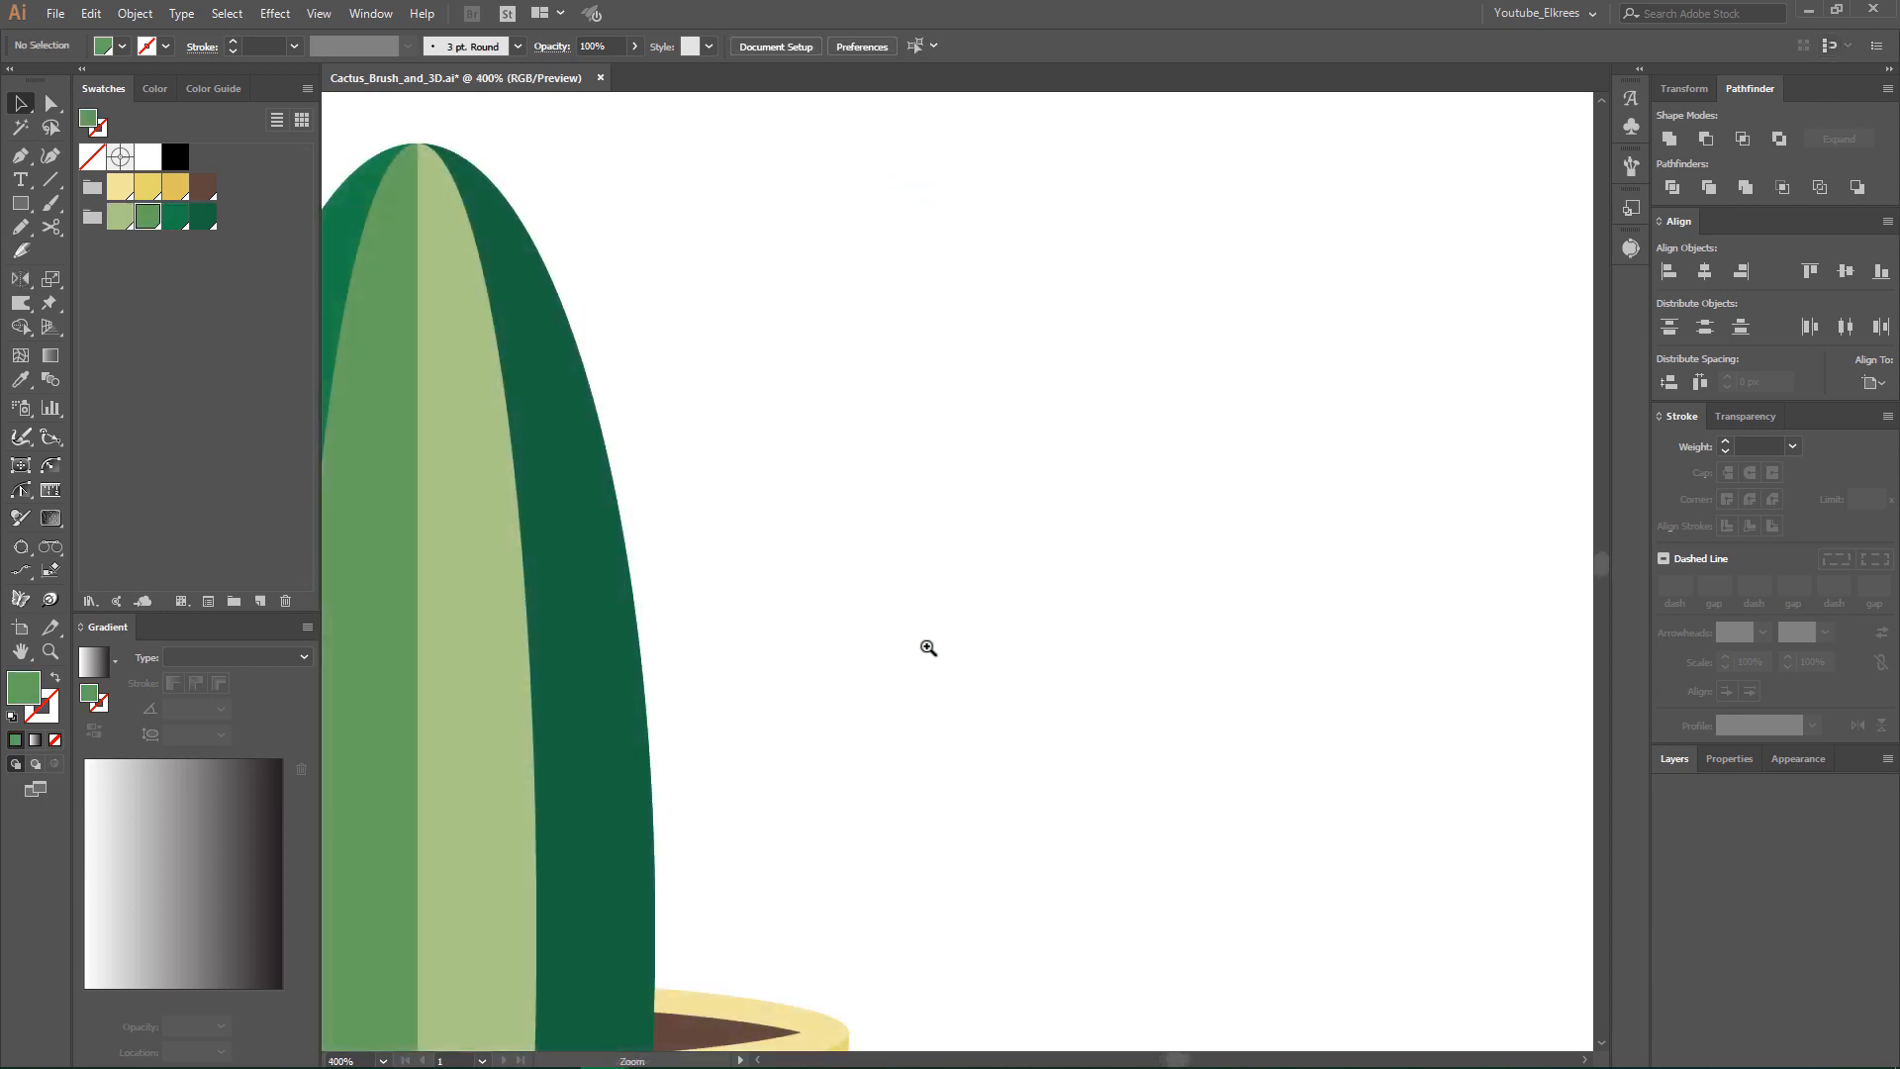
ctrl+click(852, 682)
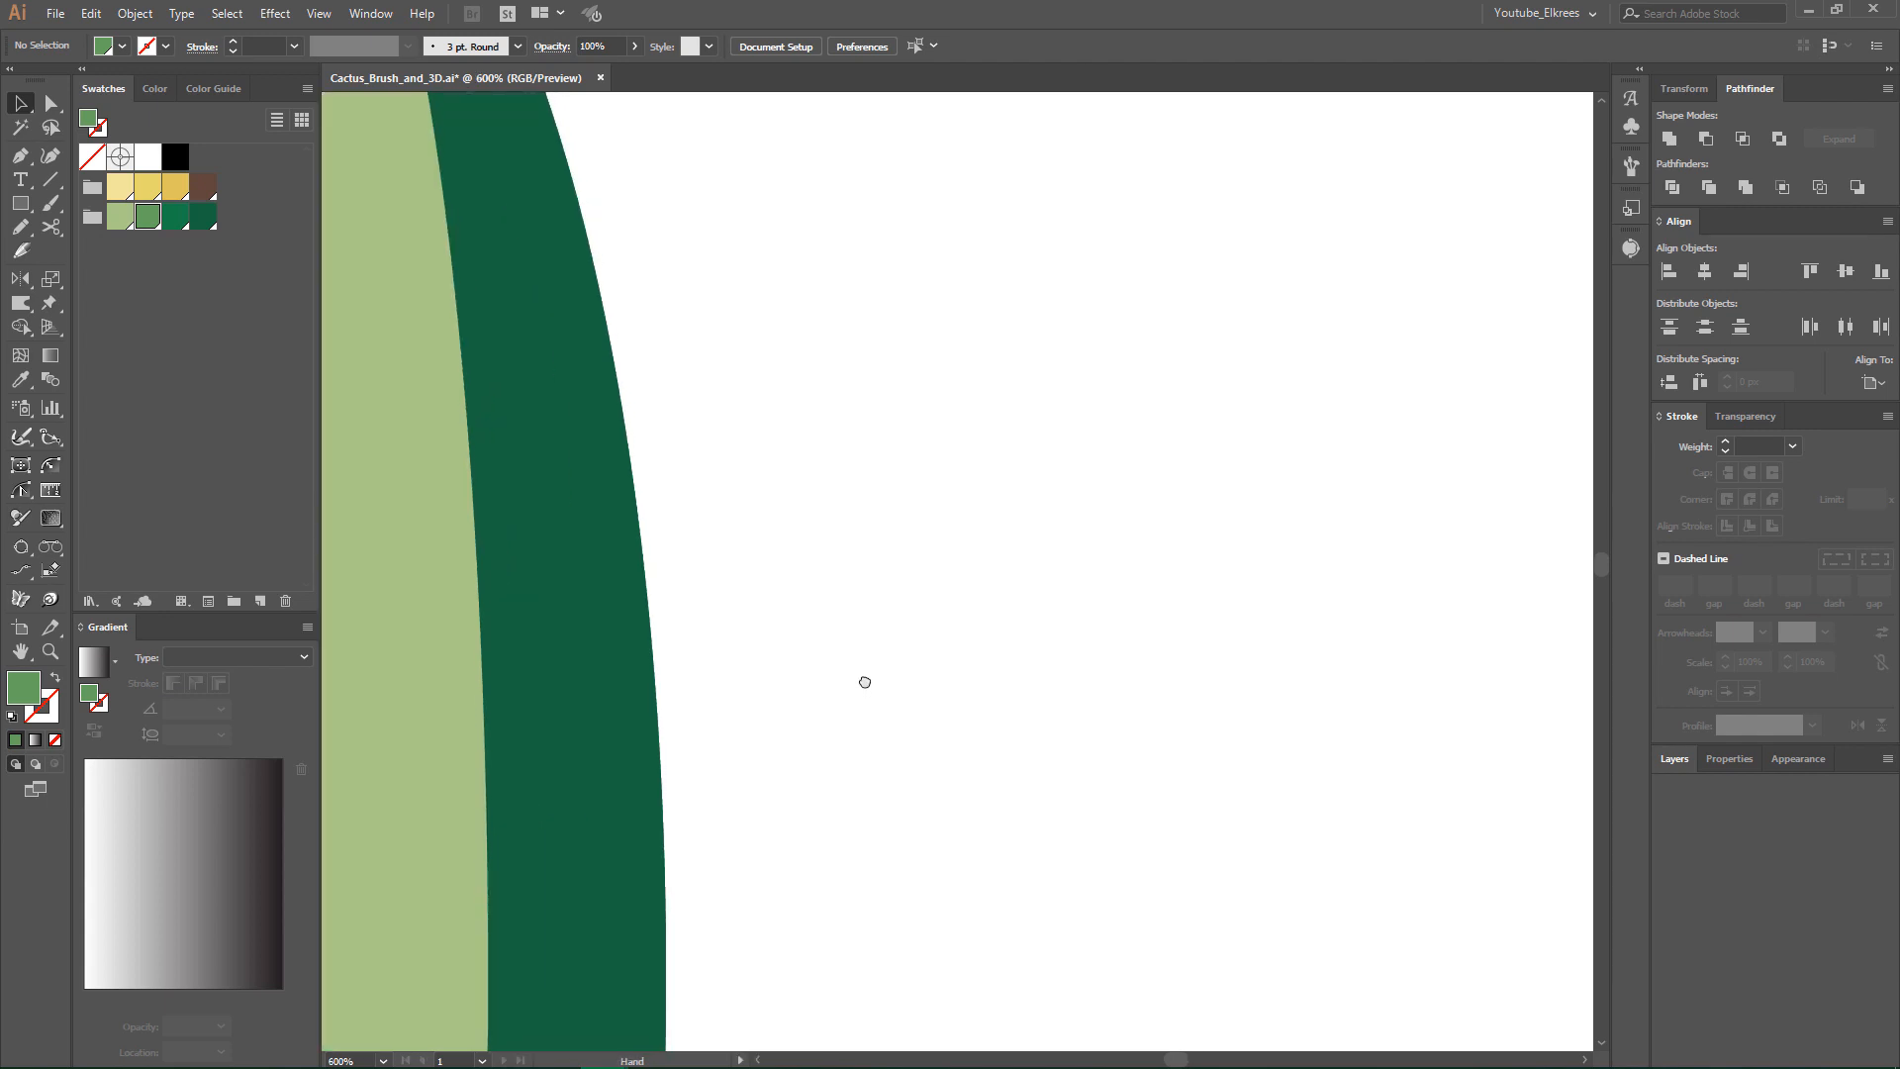
click(21, 157)
click(841, 458)
drag(913, 571, 913, 666)
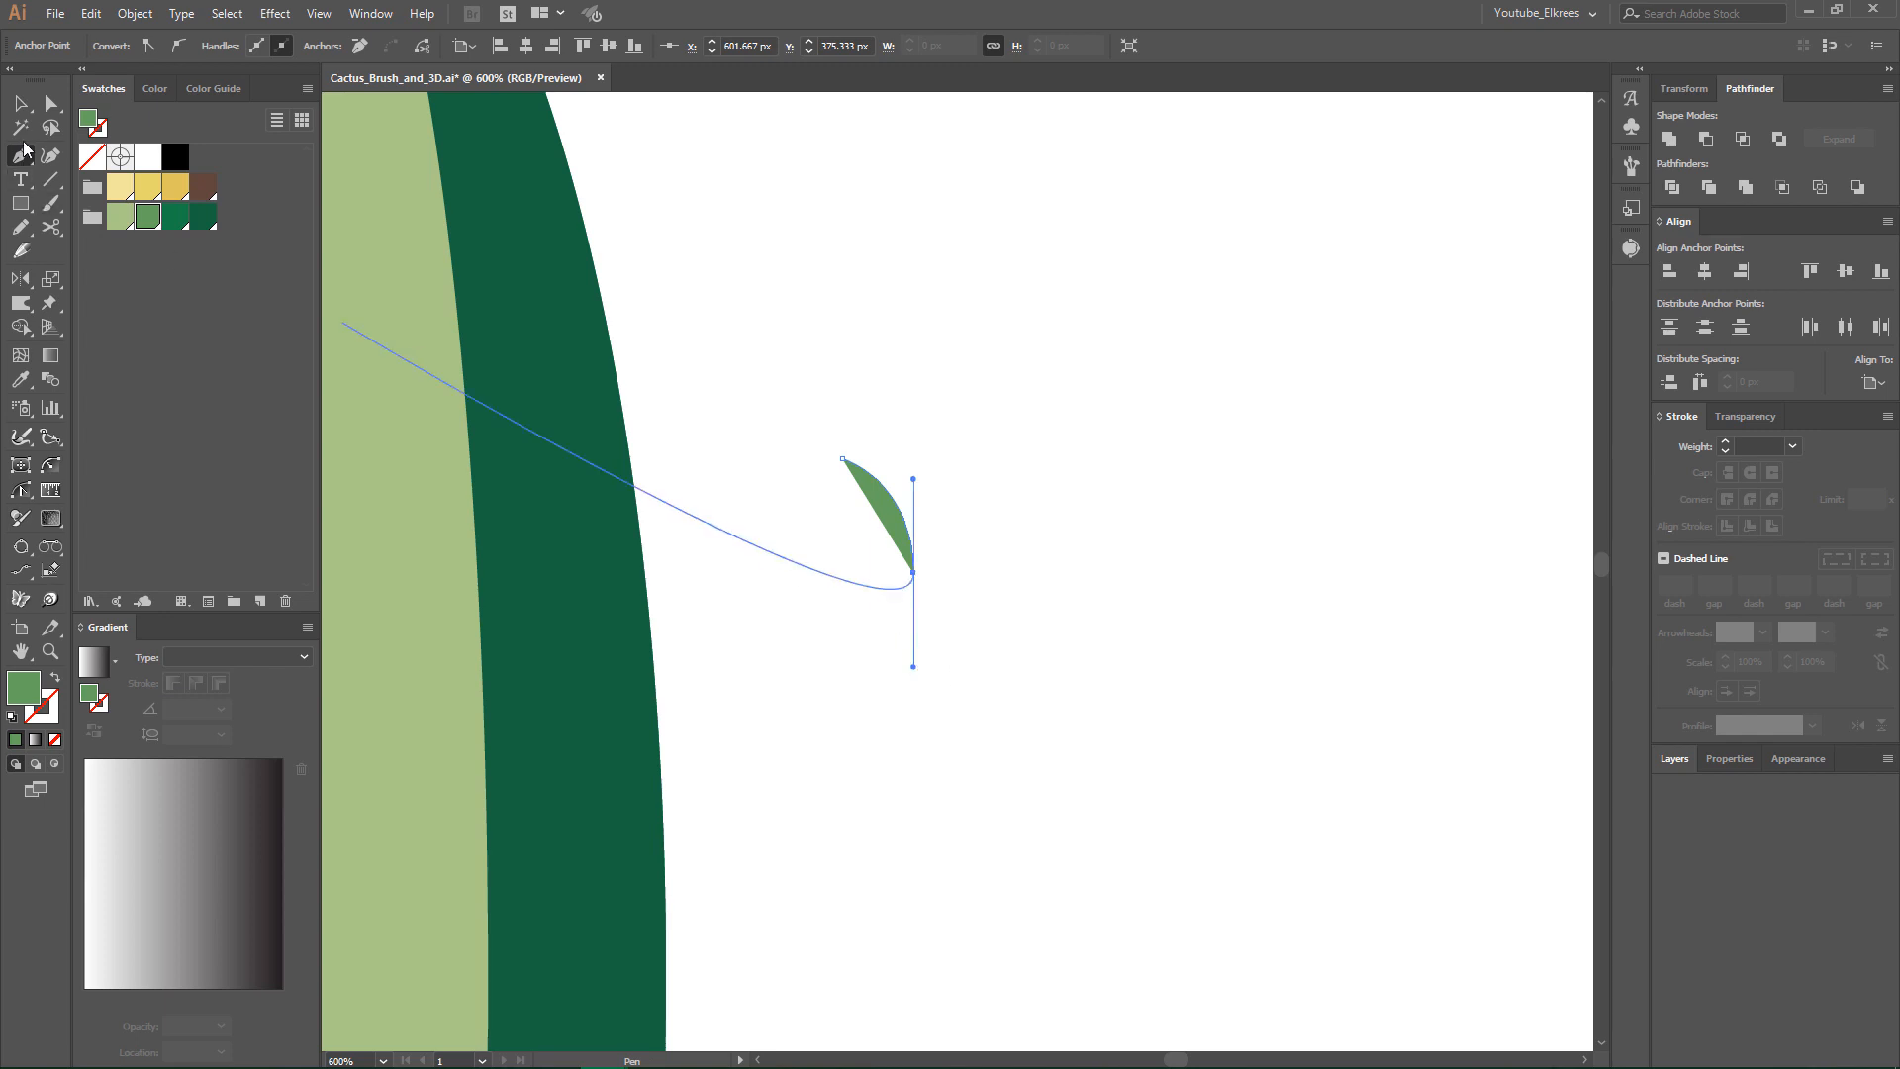
key(v)
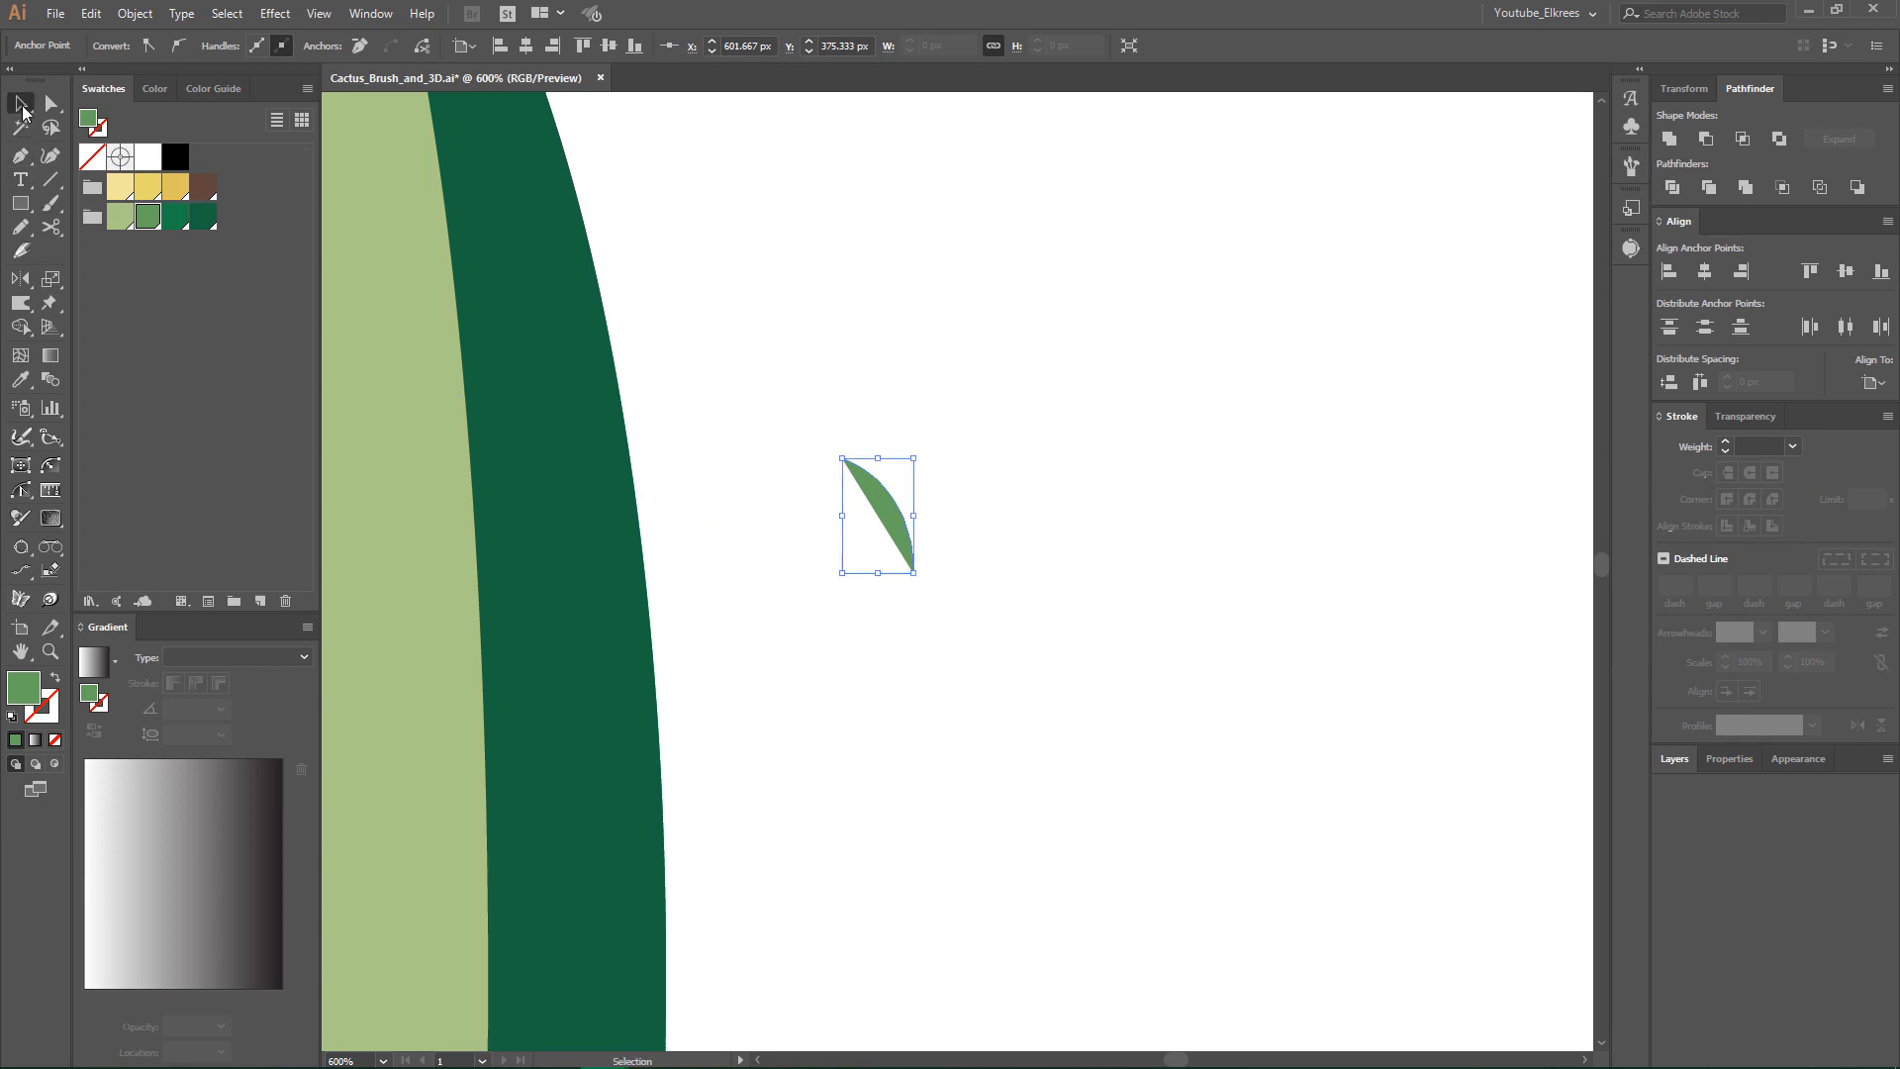
- Swap the curve's green fill to its stroke and set the stroke to 2 pt with round caps
click(55, 677)
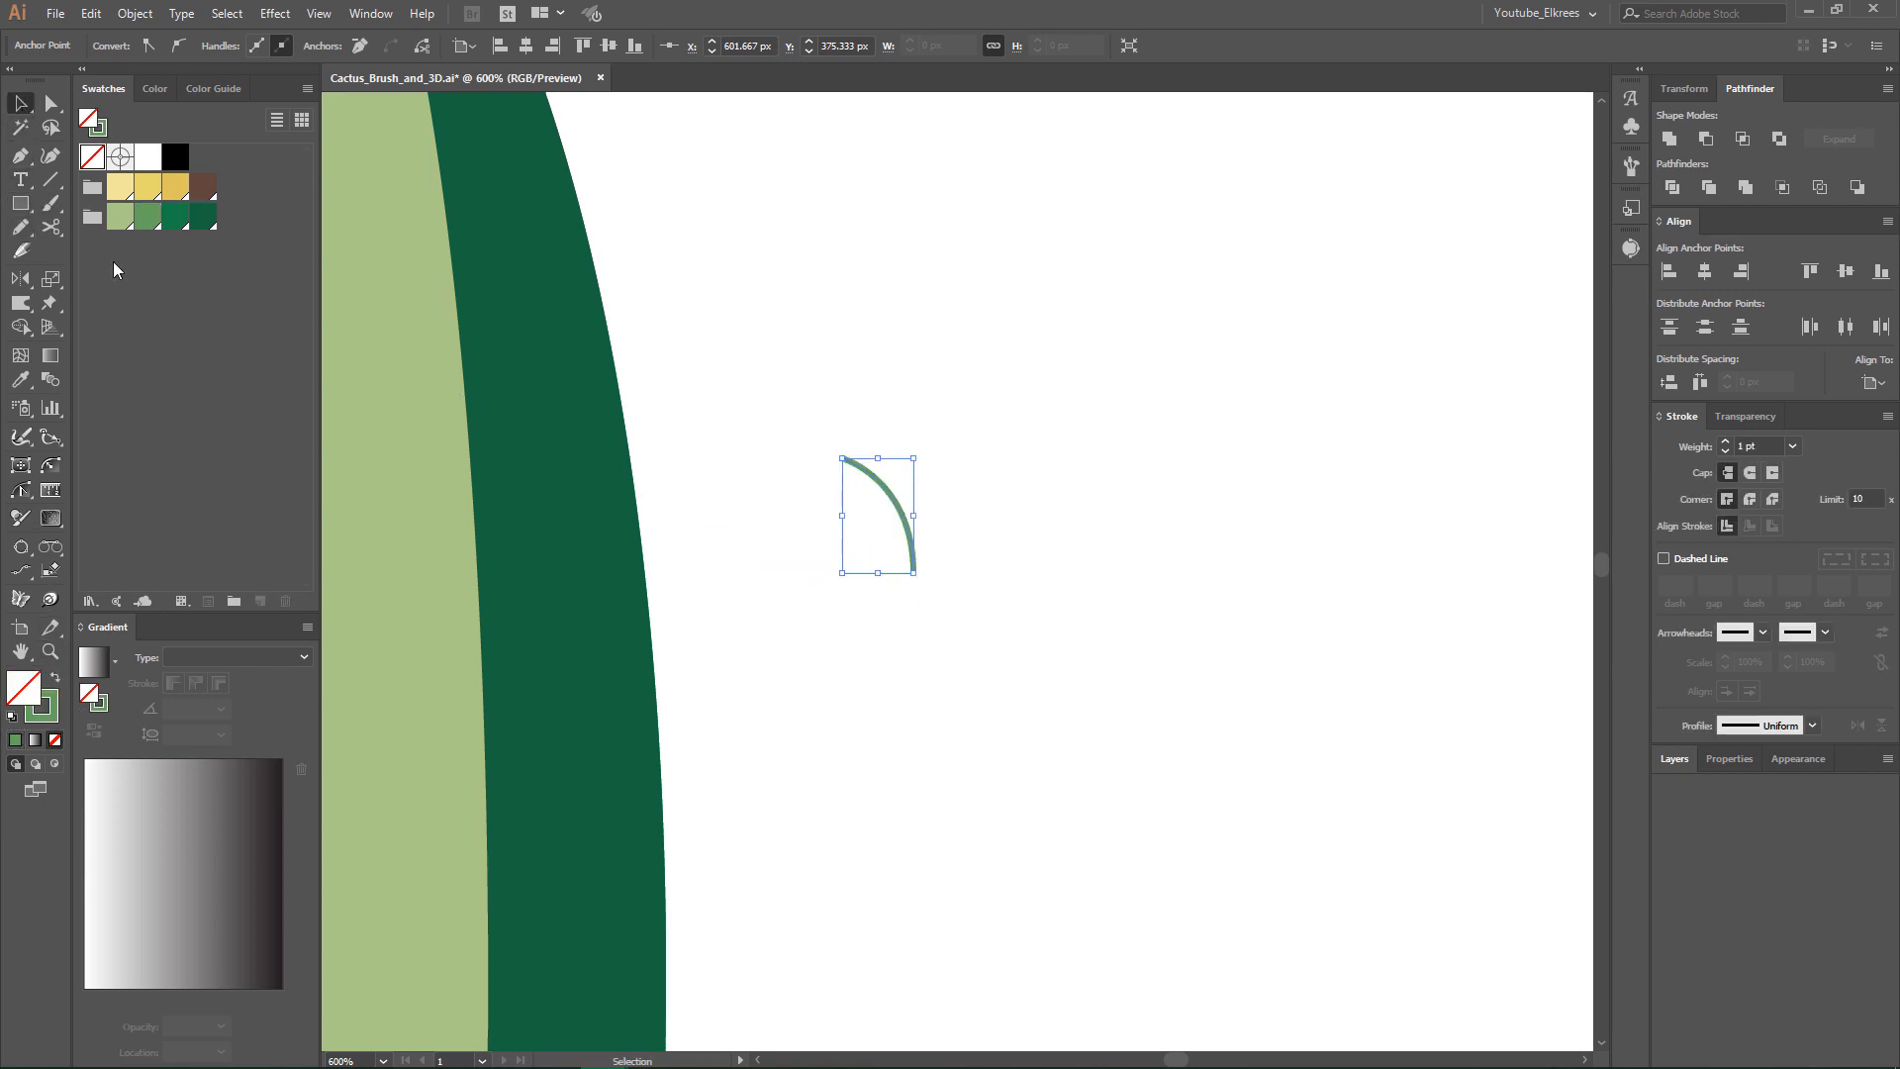
click(1726, 441)
click(1748, 474)
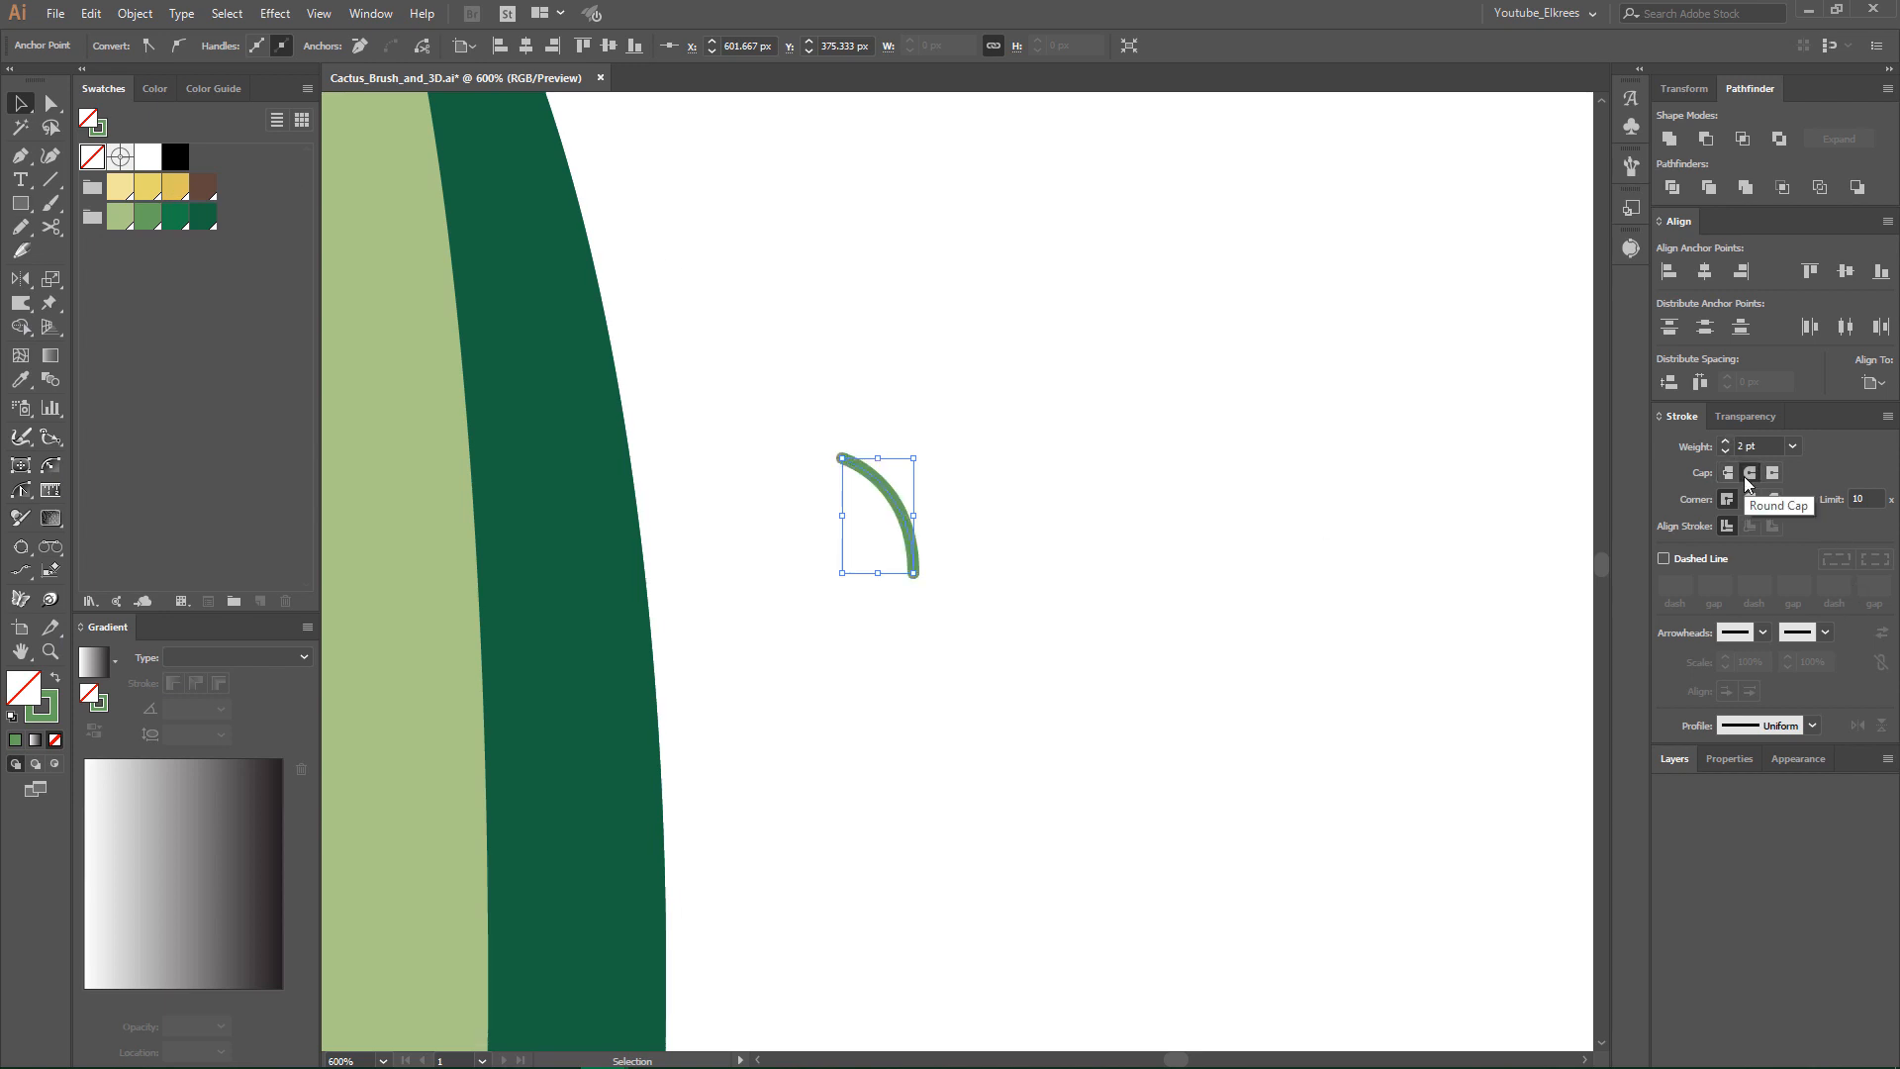
- Create a mirrored copy of the small green curve with a reflection about the vertical axis
click(1002, 561)
drag(982, 523, 876, 529)
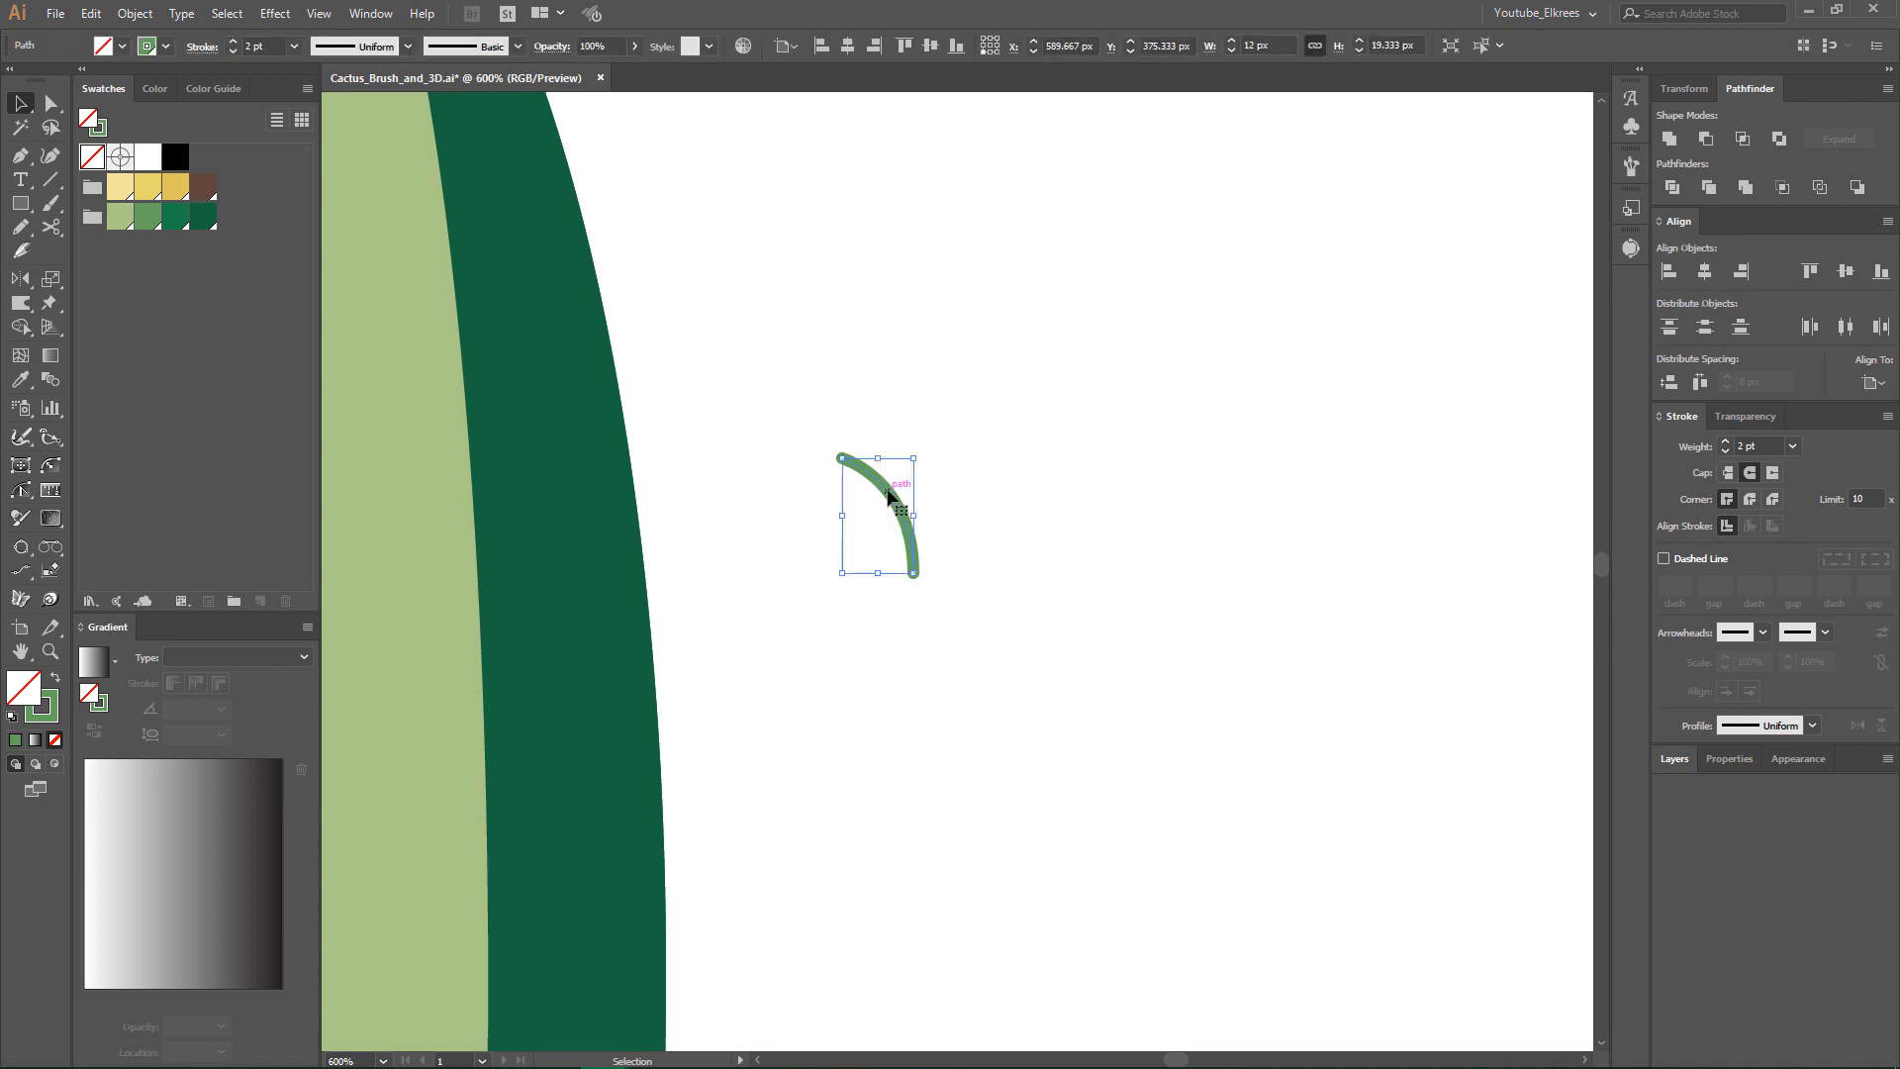
right_click(888, 491)
mouse_move(1022, 784)
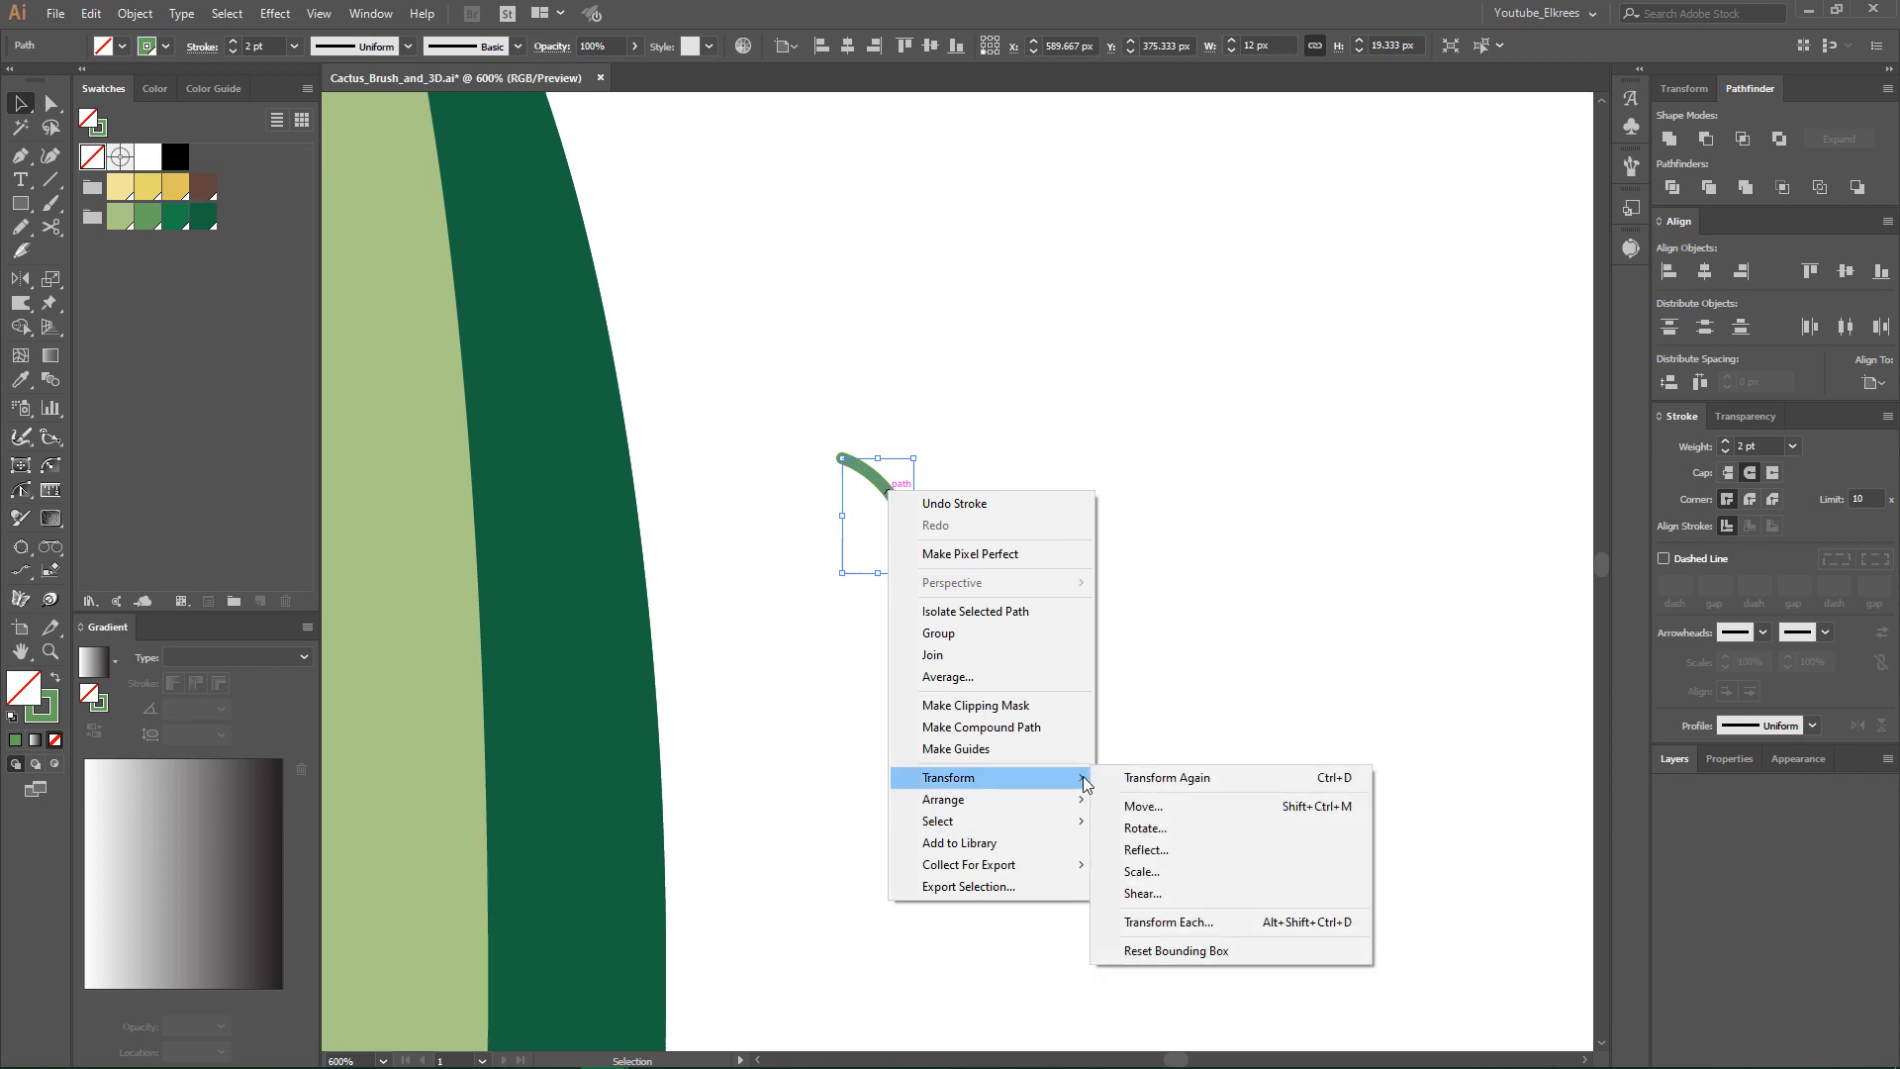
click(1145, 850)
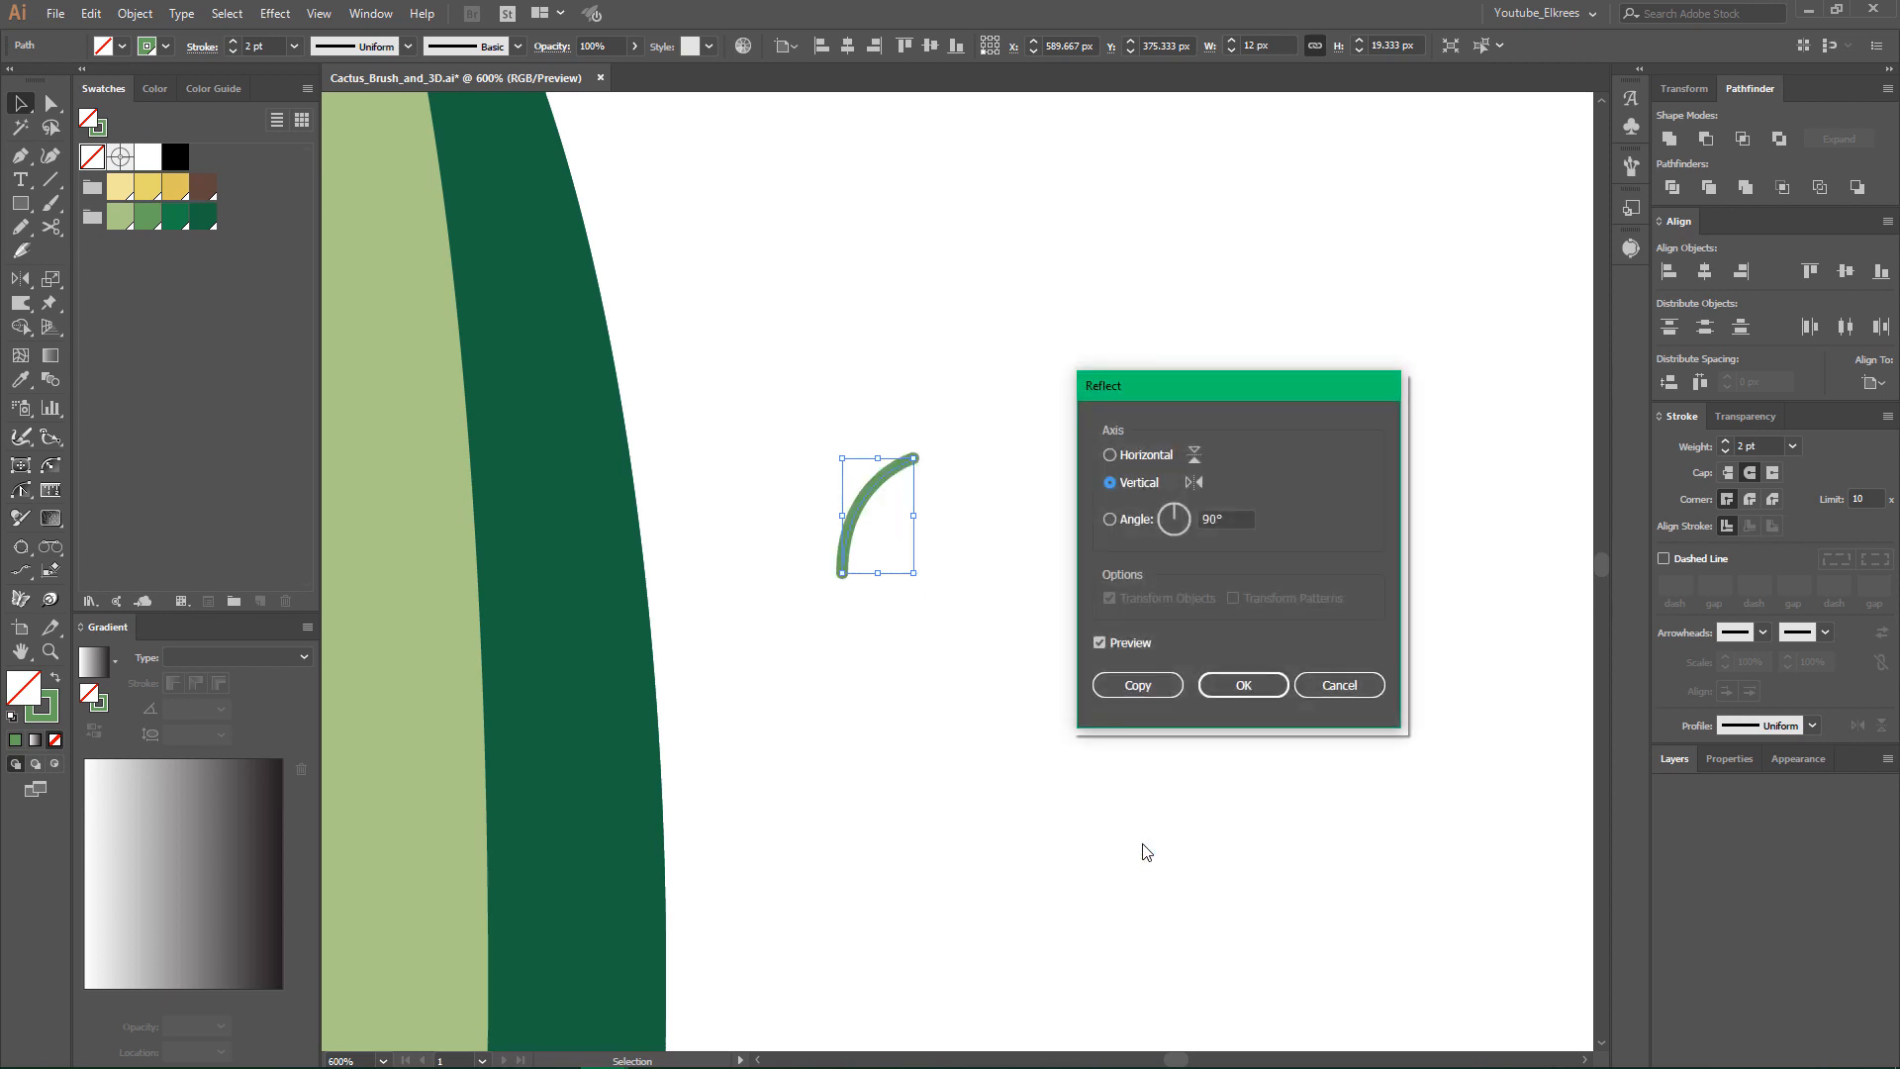
click(1137, 685)
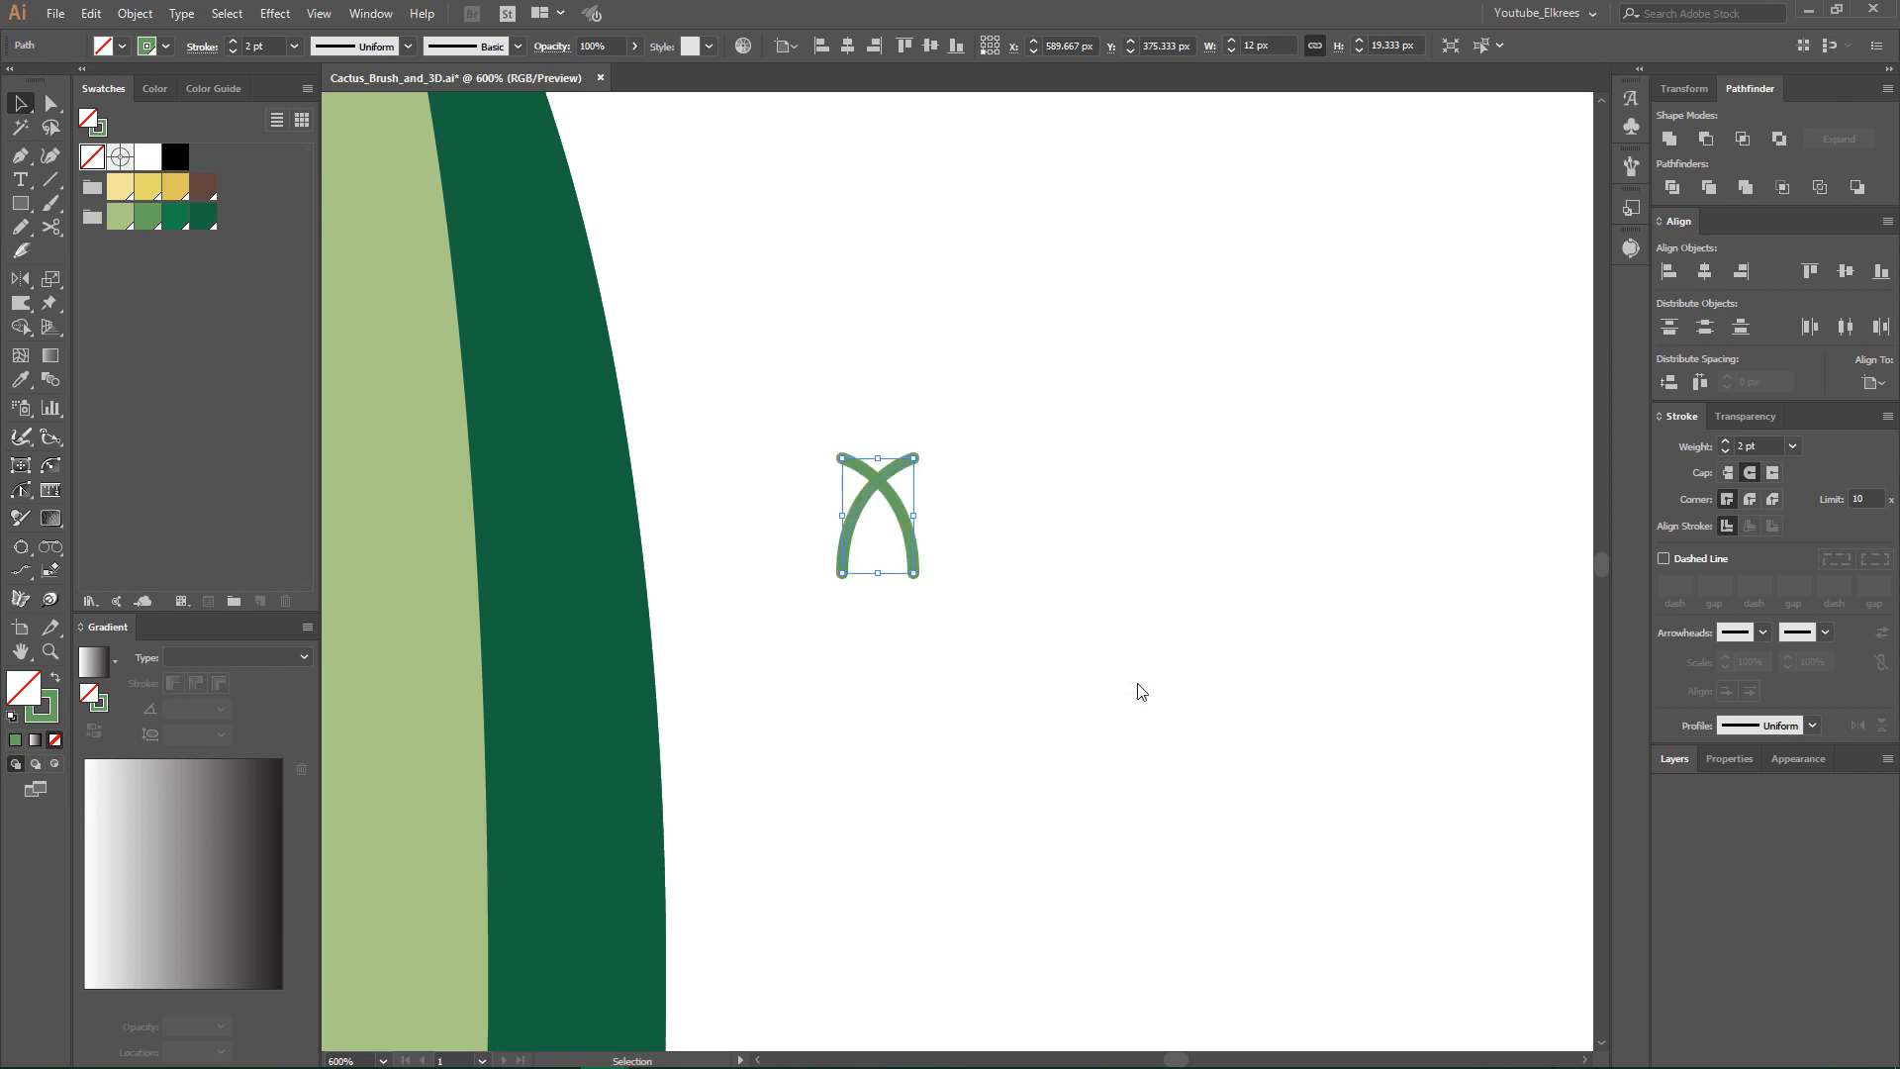
- Move the mirrored curve right until its lower end meets the original curve's lower end, making a V-shaped spine
click(861, 529)
drag(848, 530, 921, 540)
click(1016, 570)
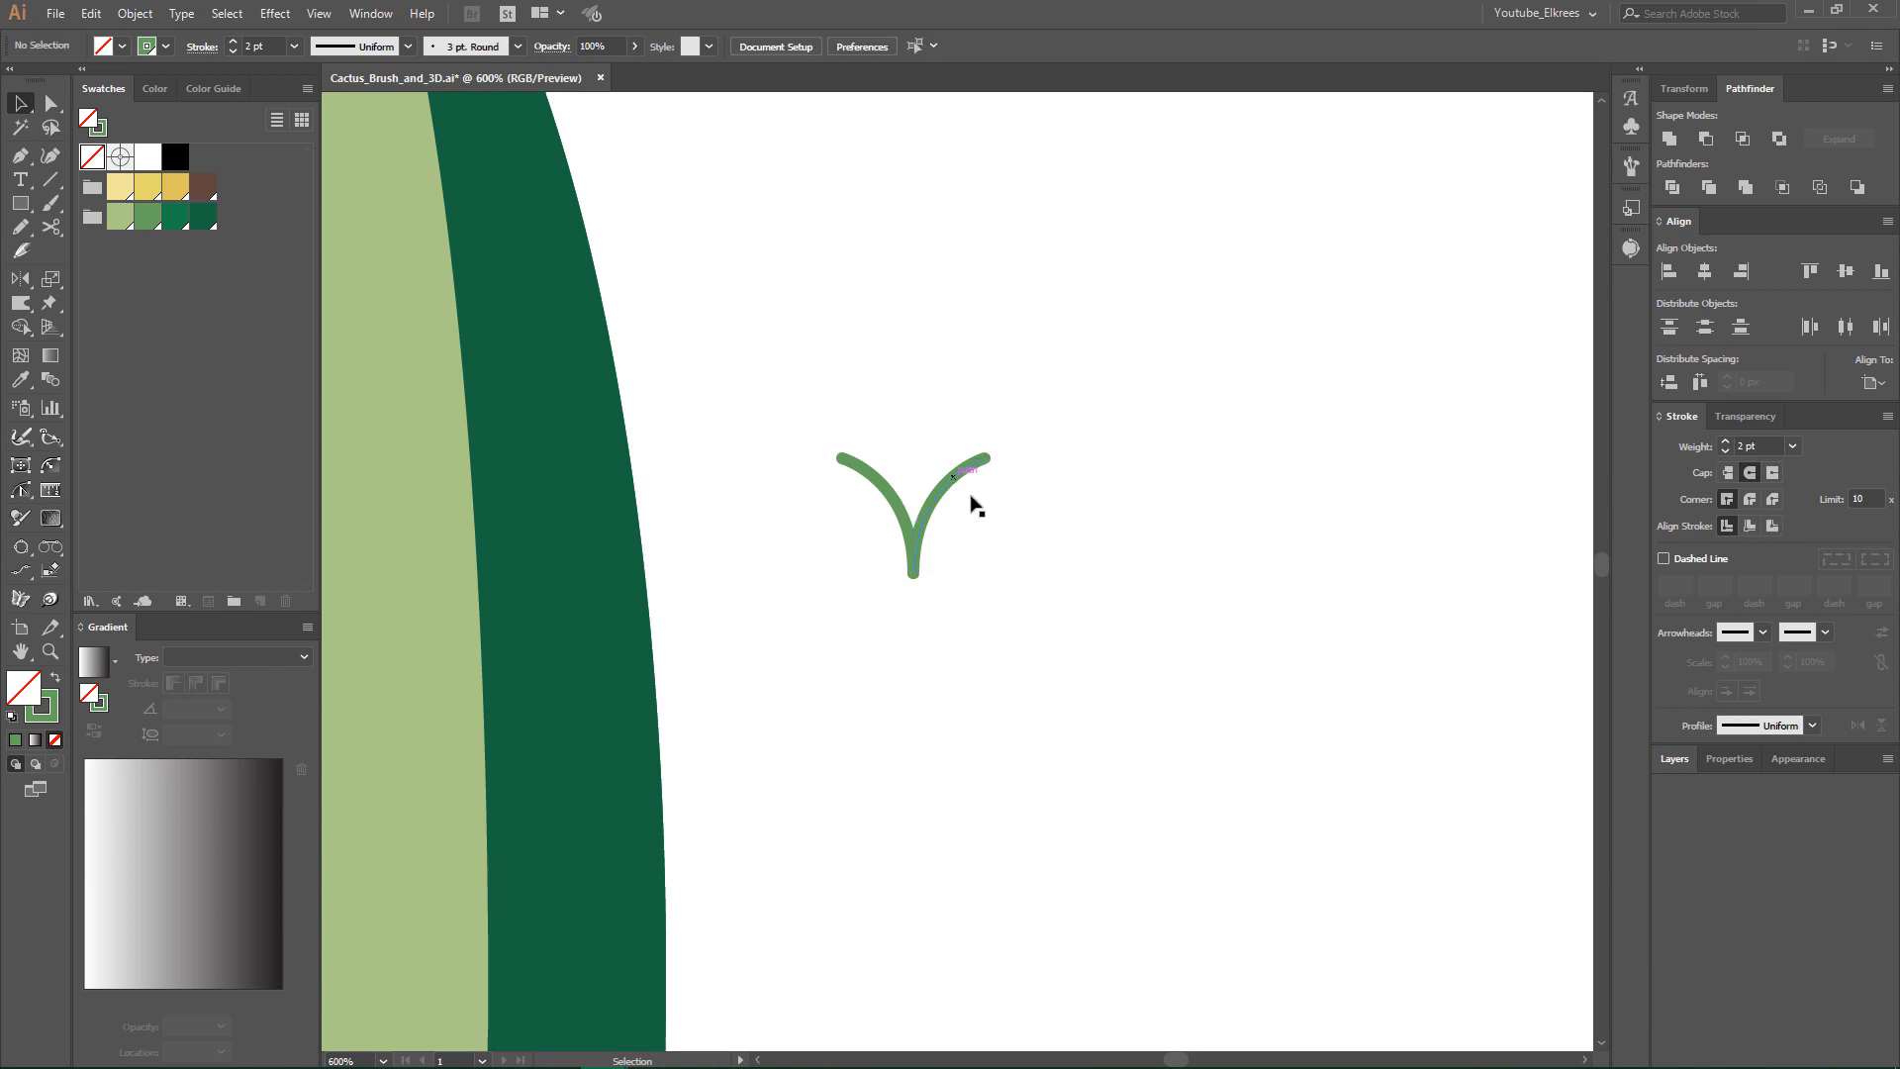
- Draw a vertical line from above the gap between the two curves down to their shared lower end
click(51, 179)
drag(913, 417, 912, 571)
key(p)
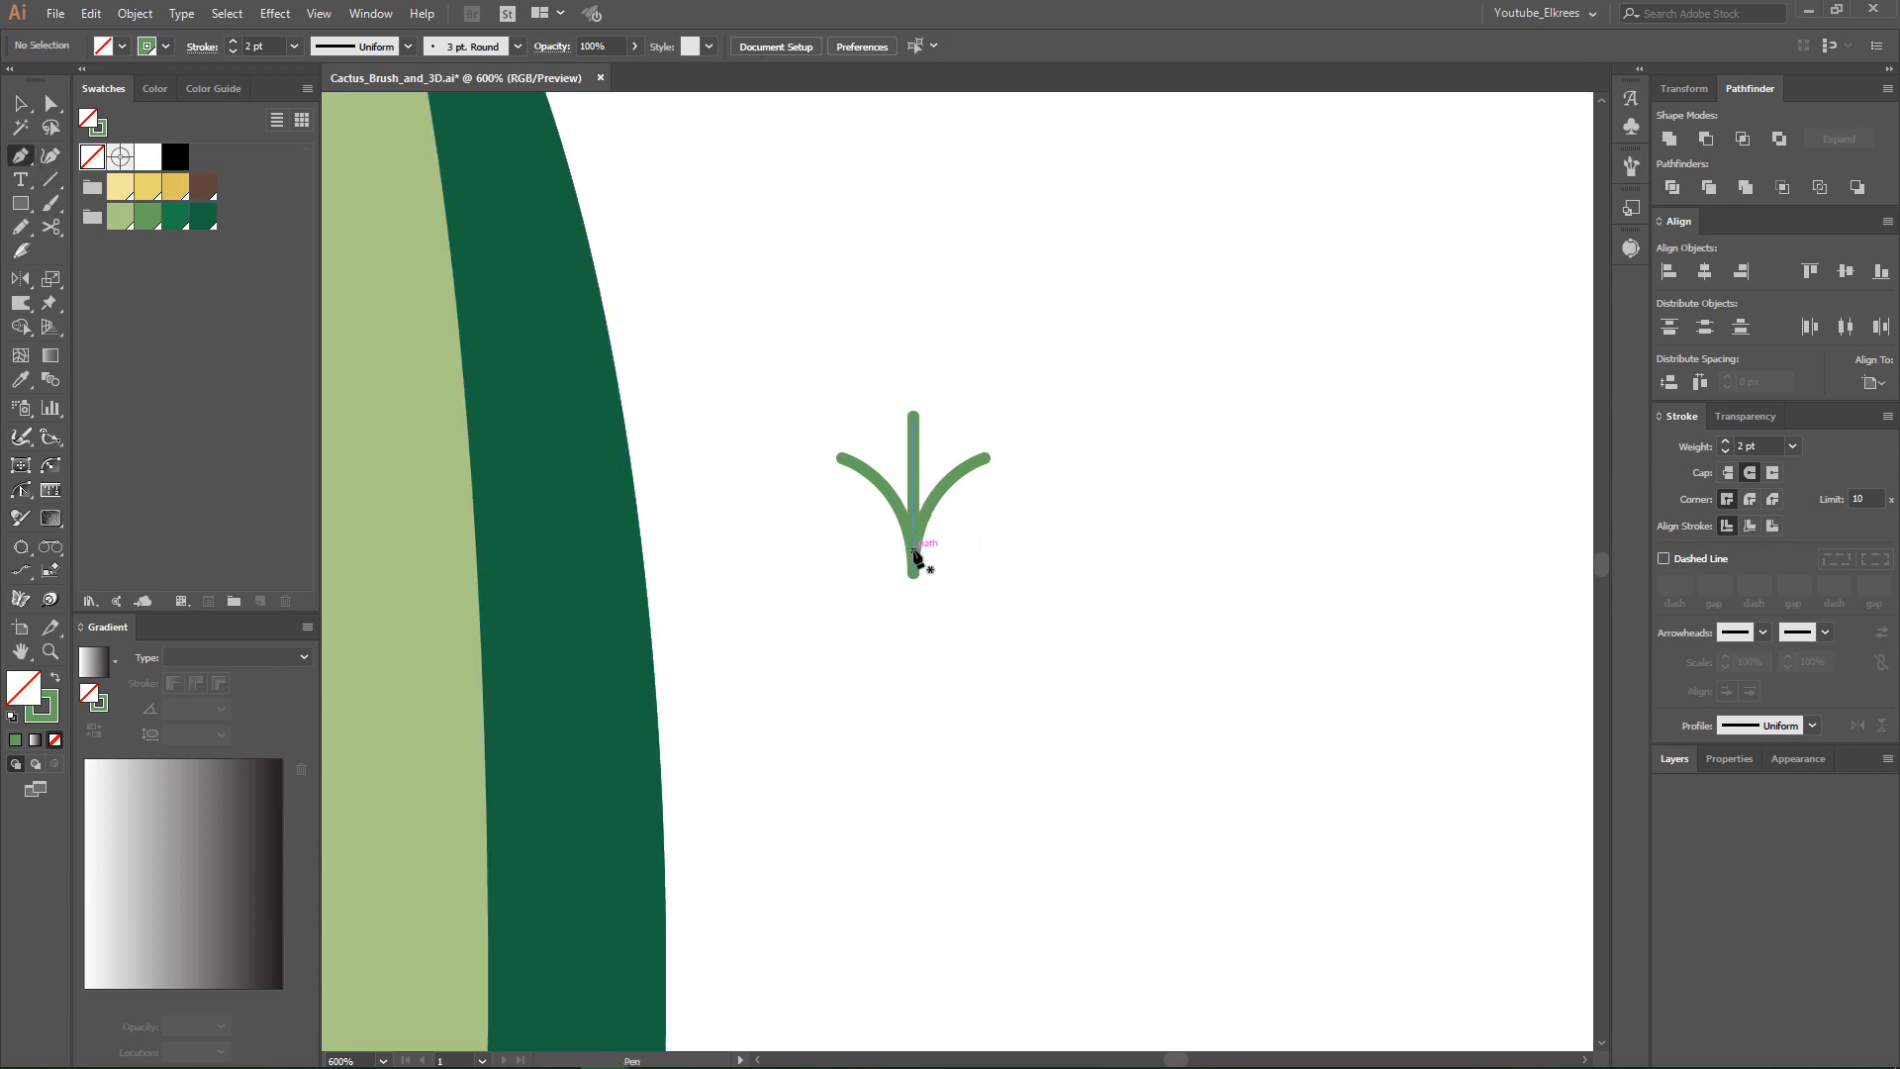
- Draw a closed half-base shape with a concave upper edge below the spine's junction, about 22 by 16.5 px, and swap its green stroke to fill
click(914, 551)
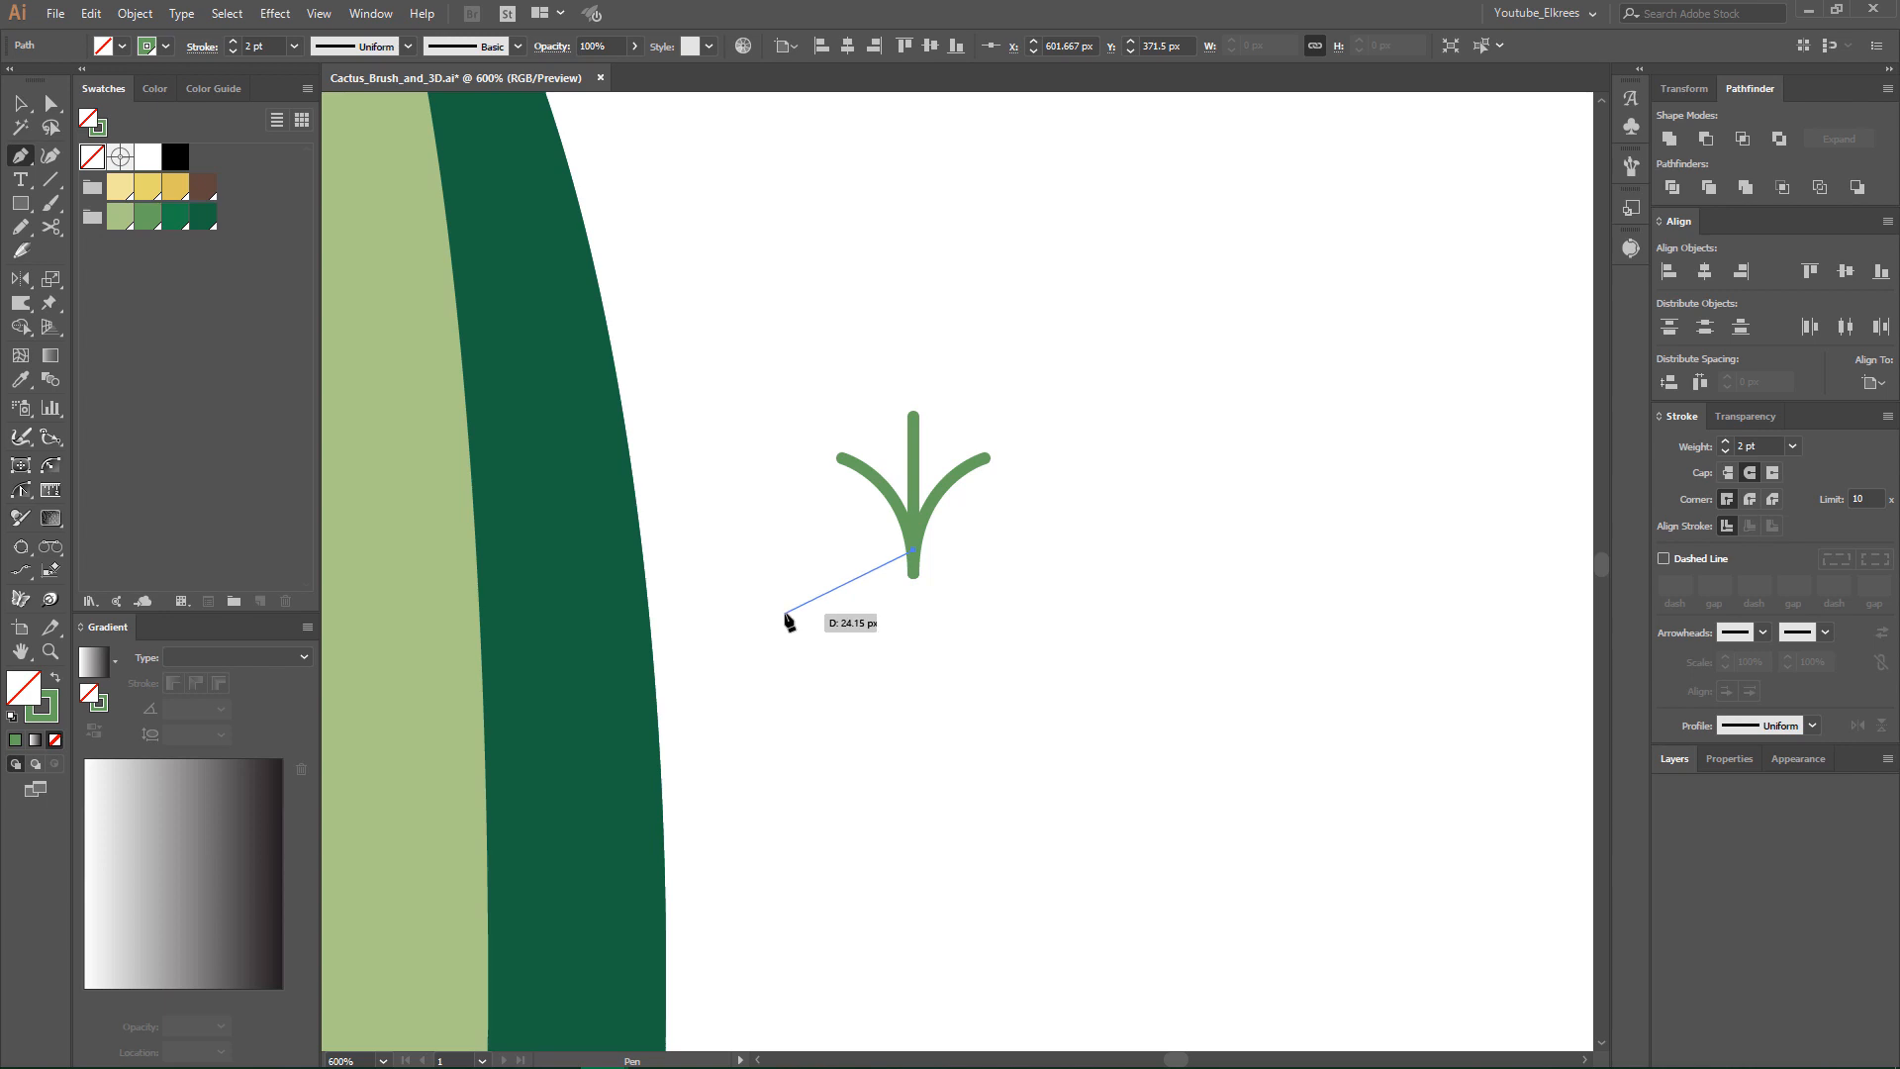
drag(786, 614, 787, 655)
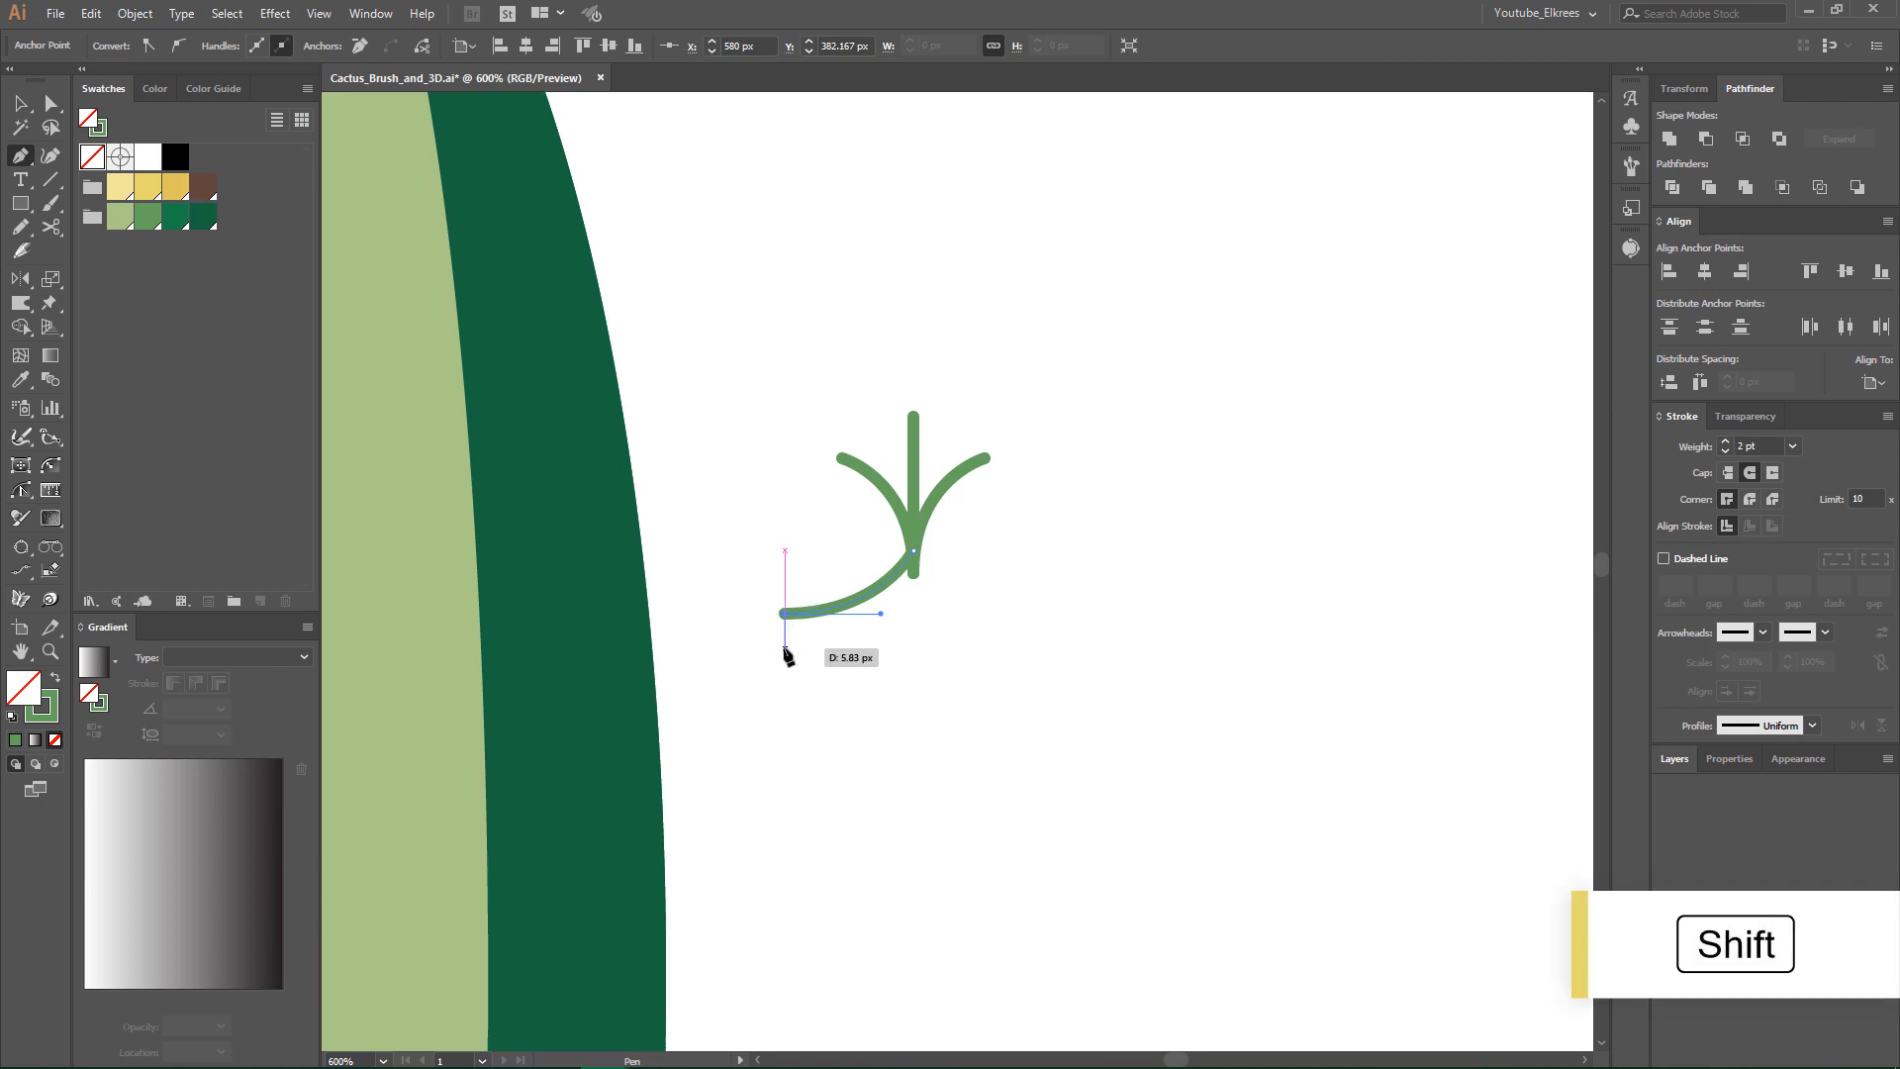
click(784, 649)
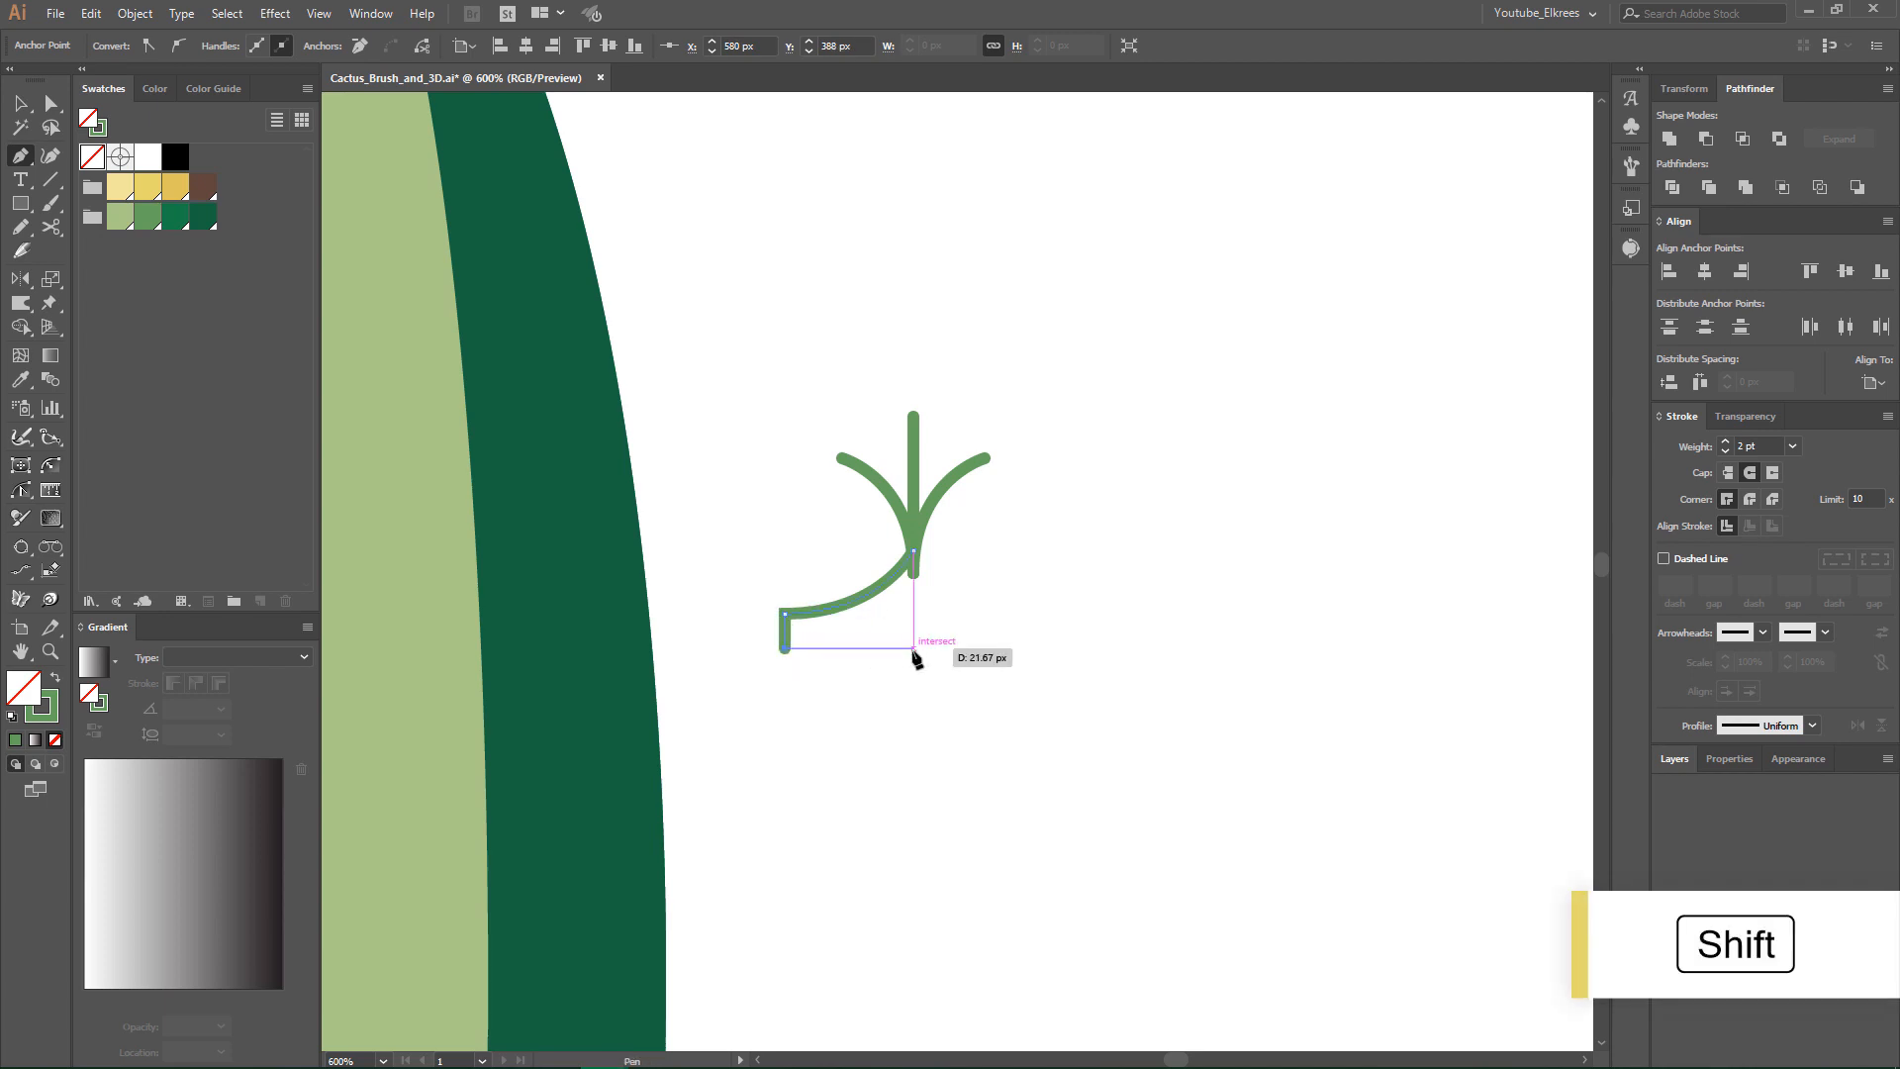
click(914, 649)
click(913, 551)
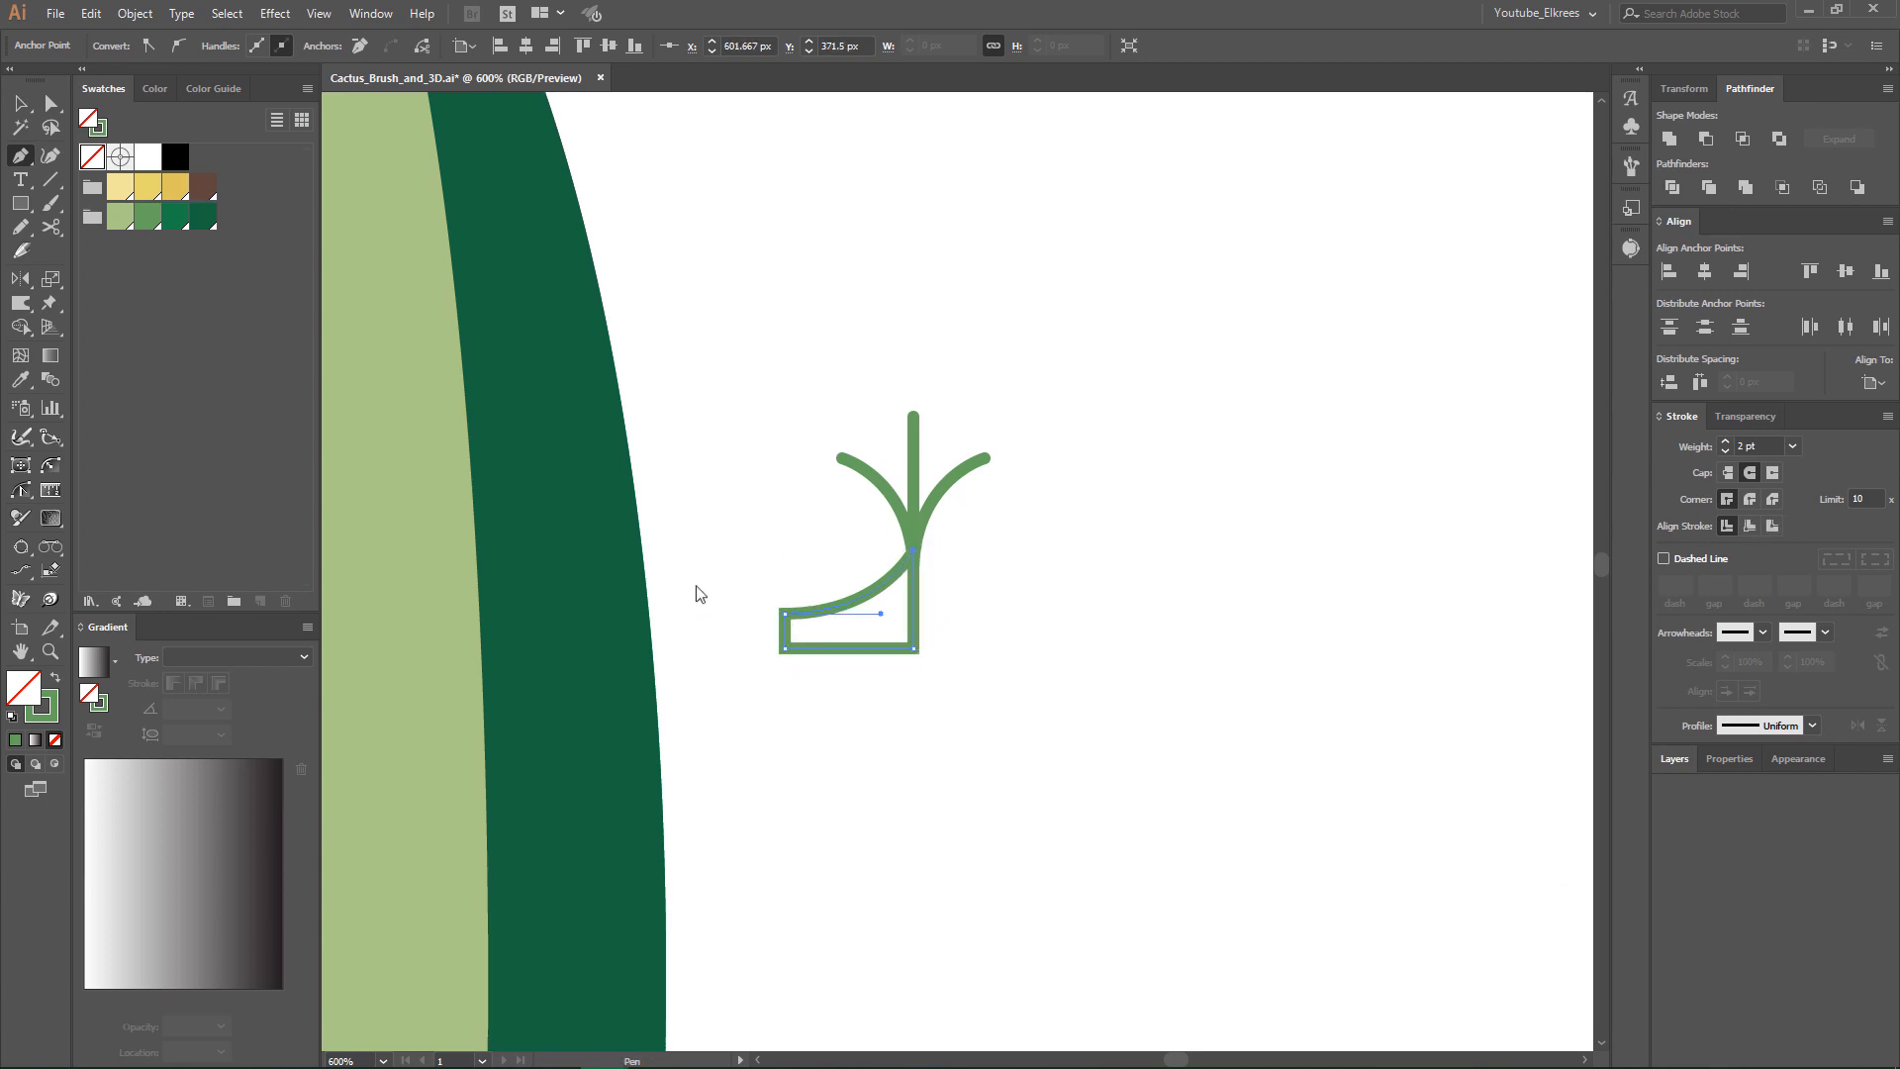
click(56, 676)
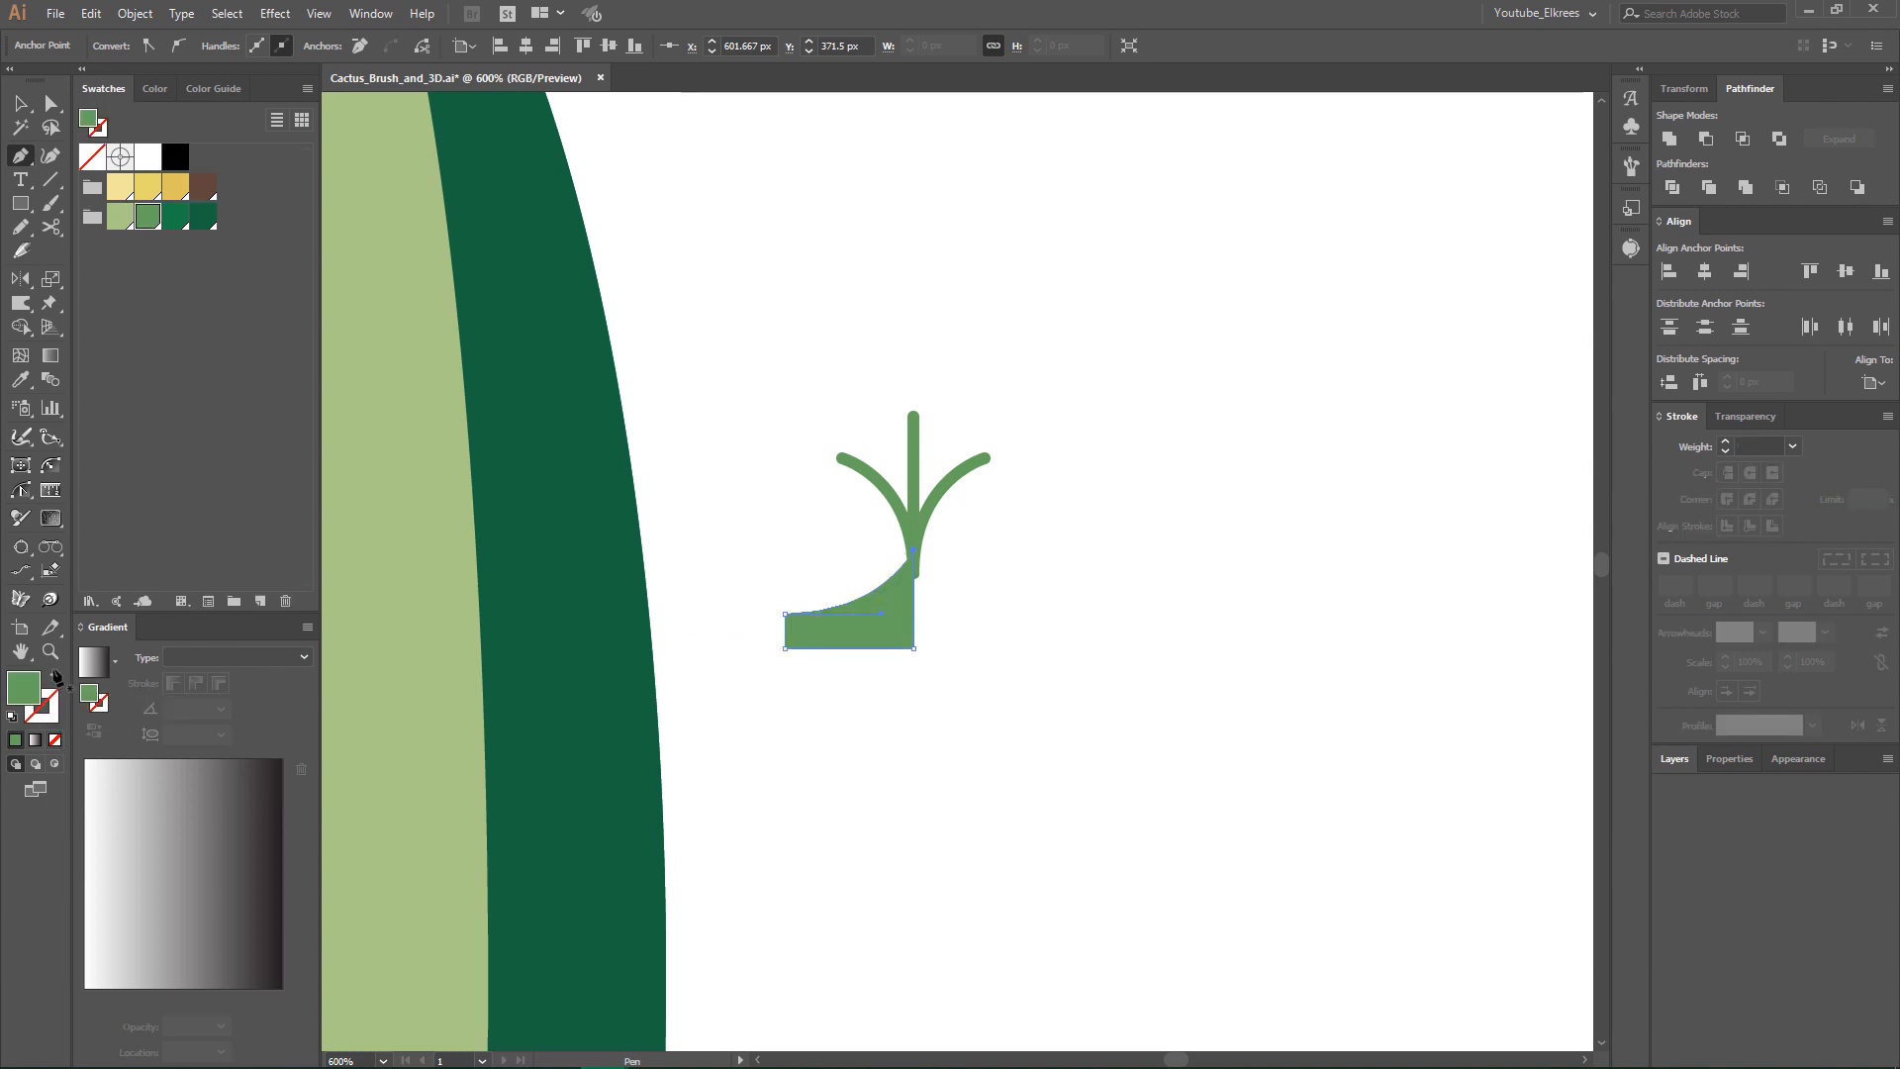
- Paste a copy of the half-base shape in front and reflect it across the spine's vertical centre line to complete the base
key(v)
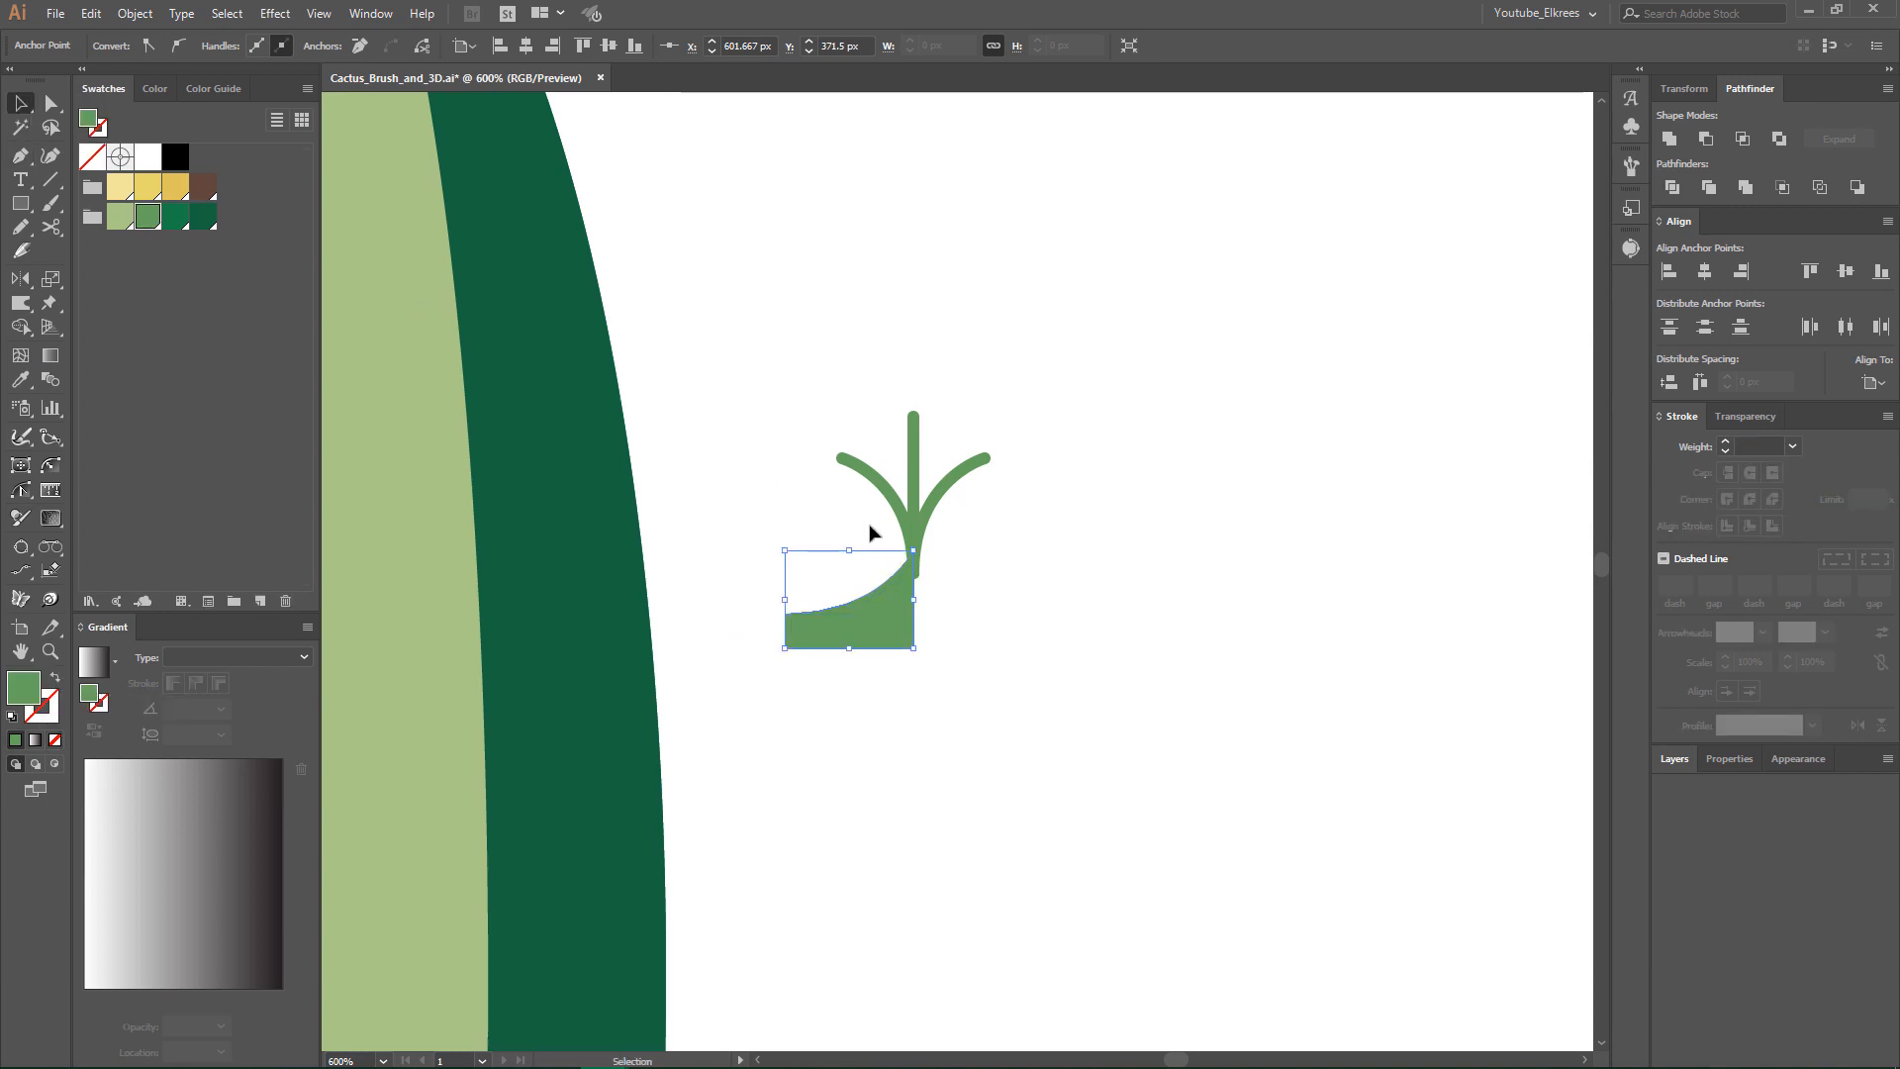
click(875, 567)
click(883, 614)
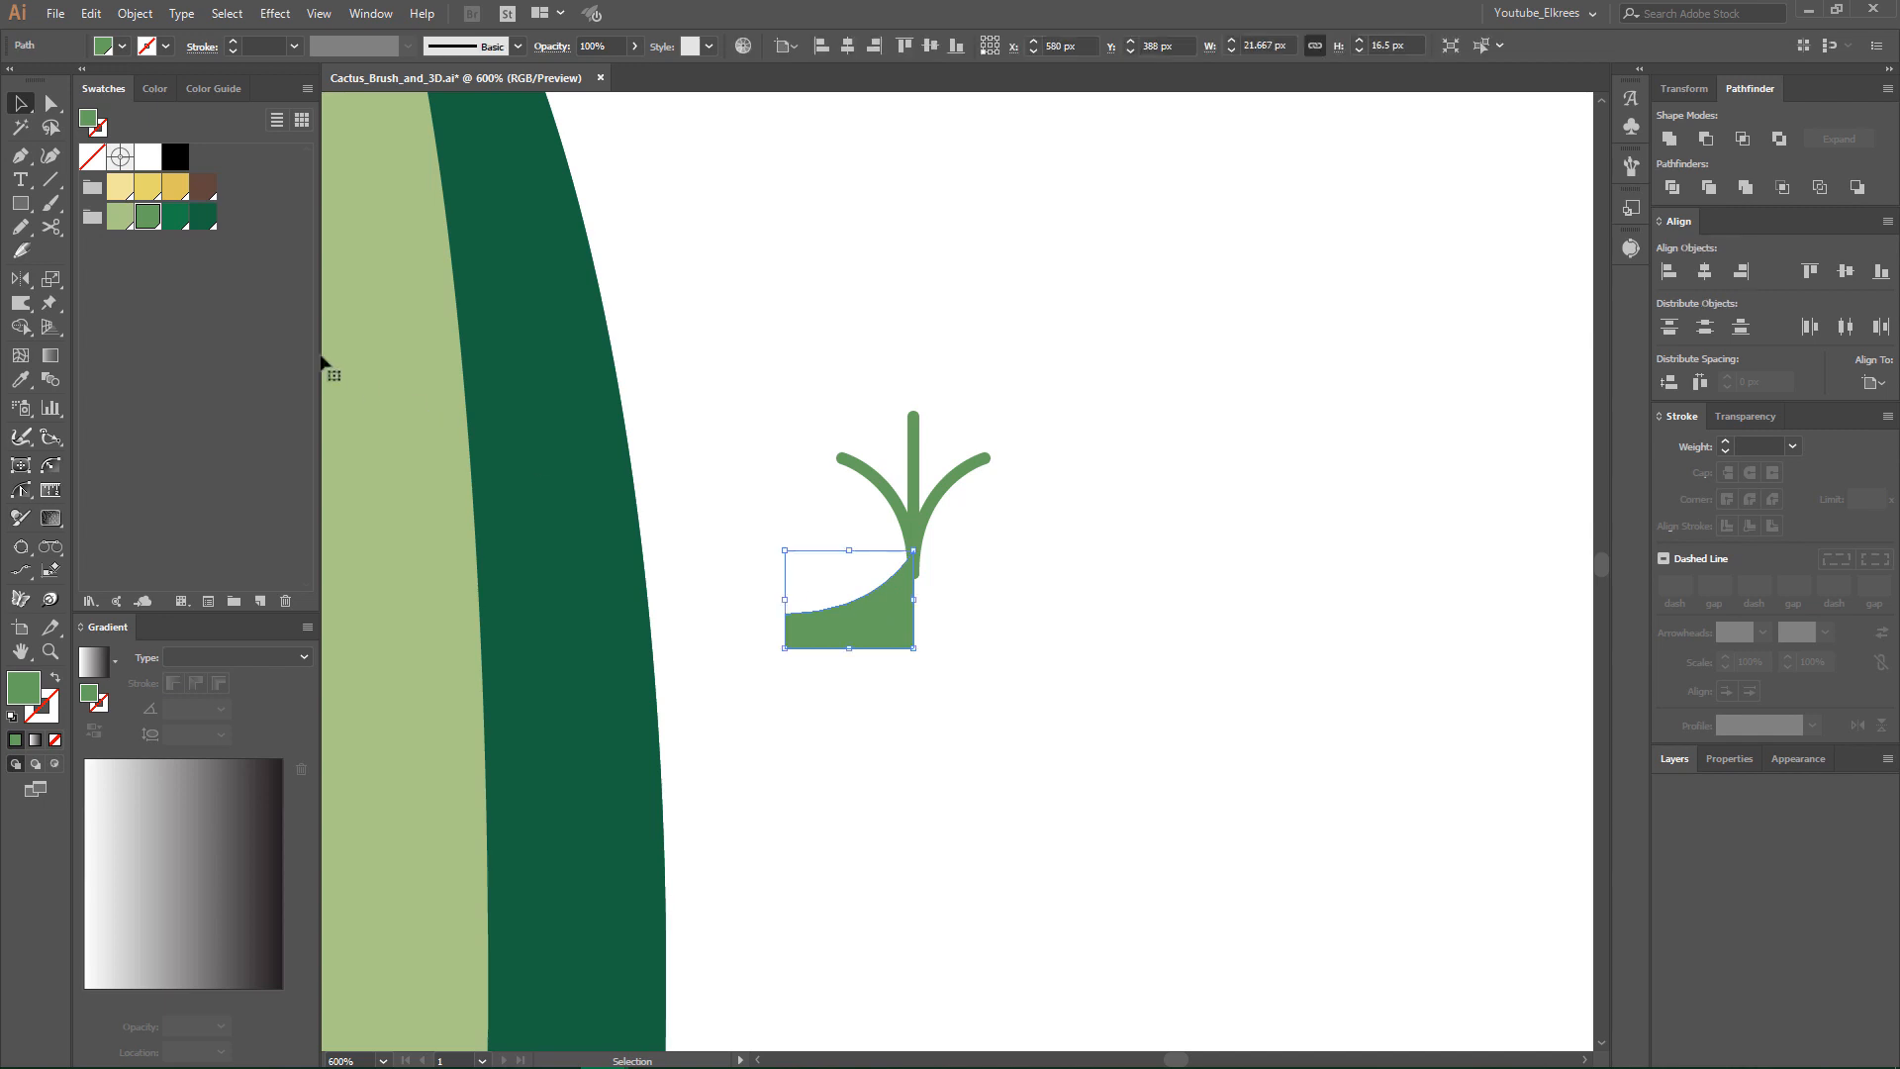
click(90, 12)
click(102, 109)
click(90, 13)
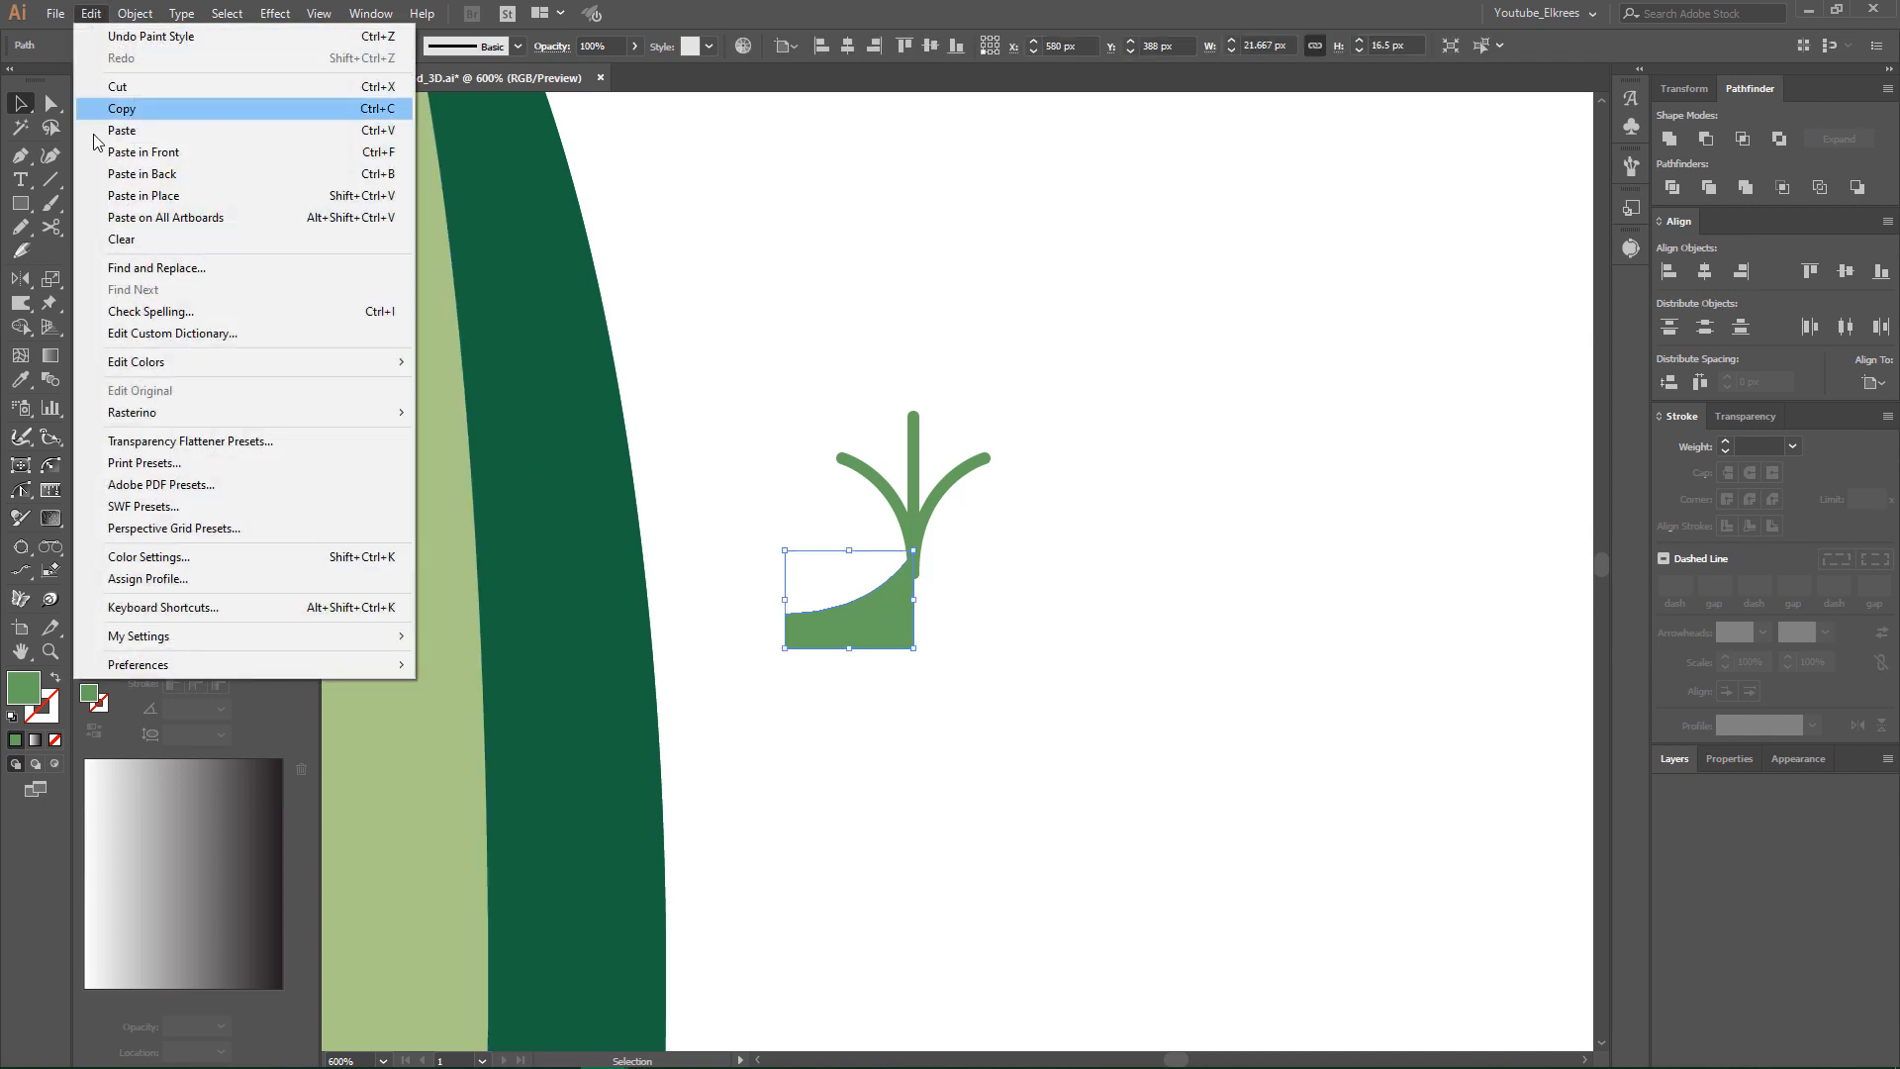
click(109, 152)
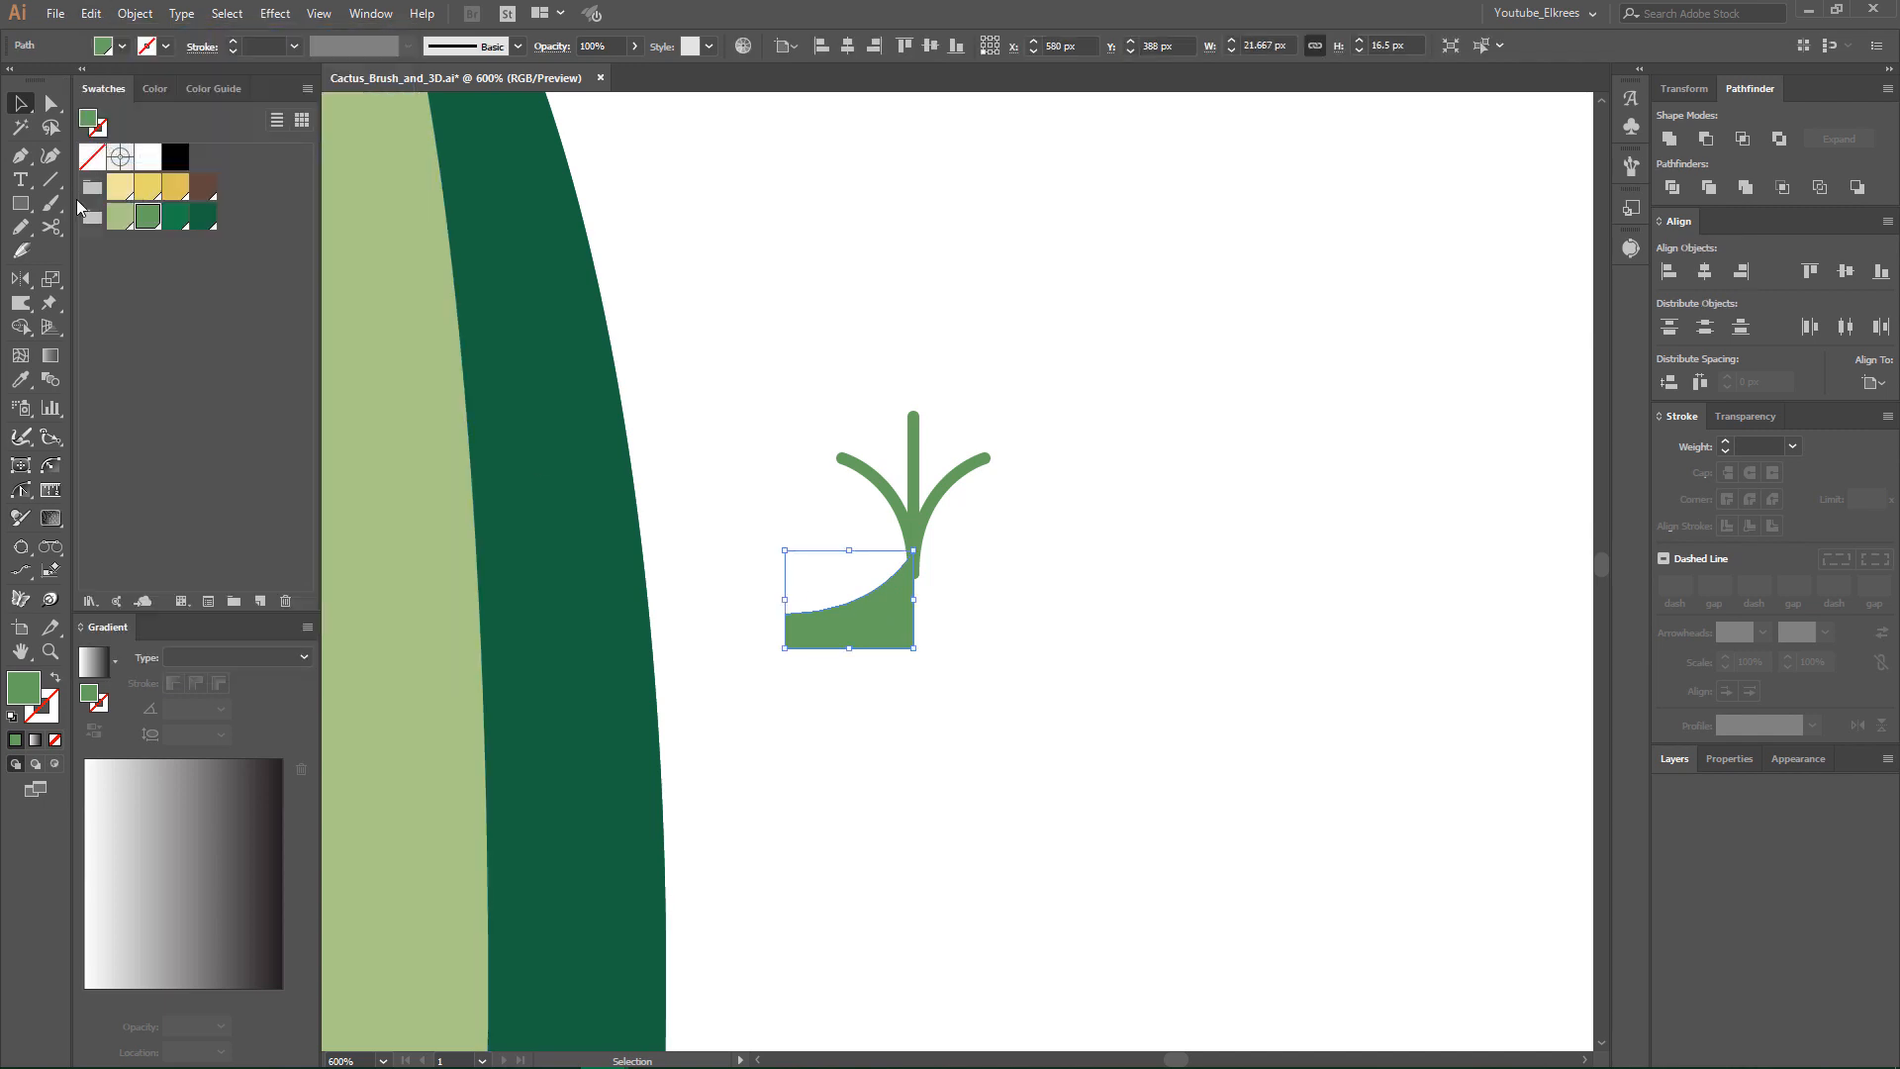
click(24, 279)
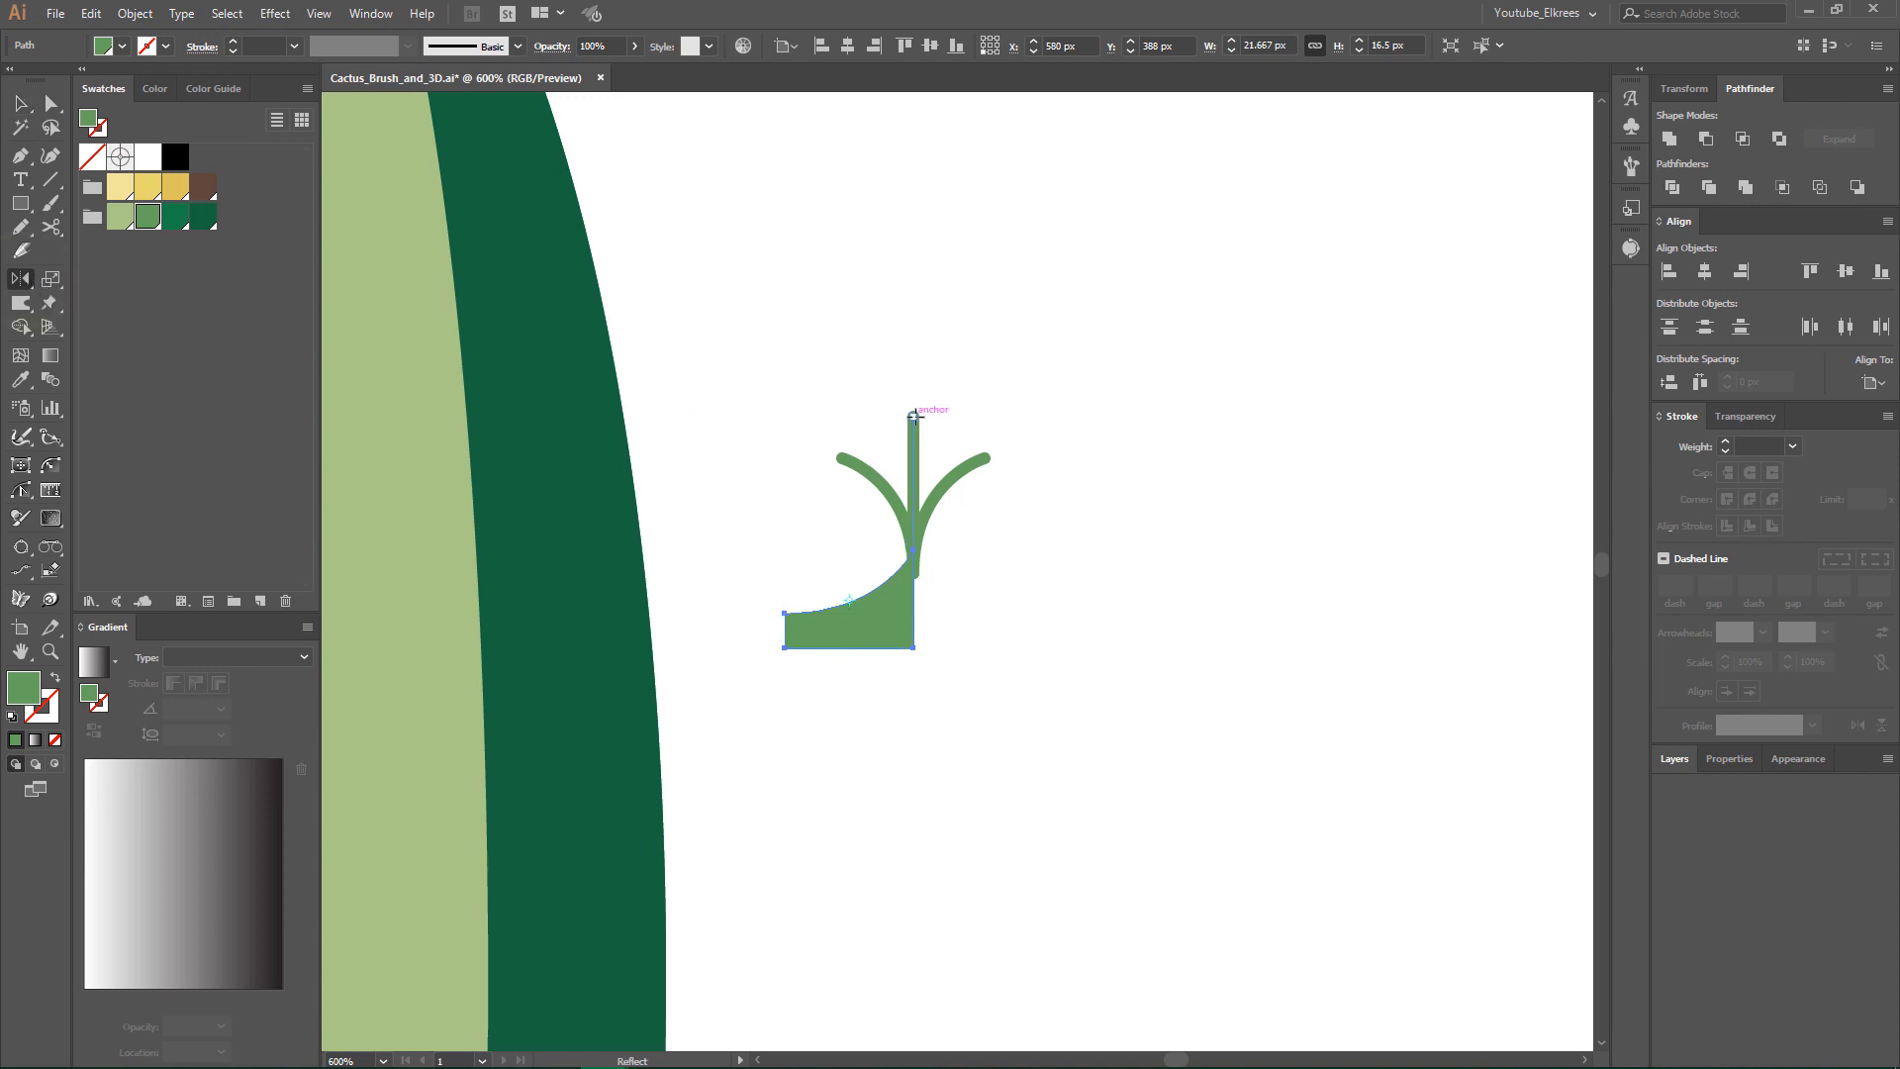
click(915, 416)
drag(914, 581, 912, 586)
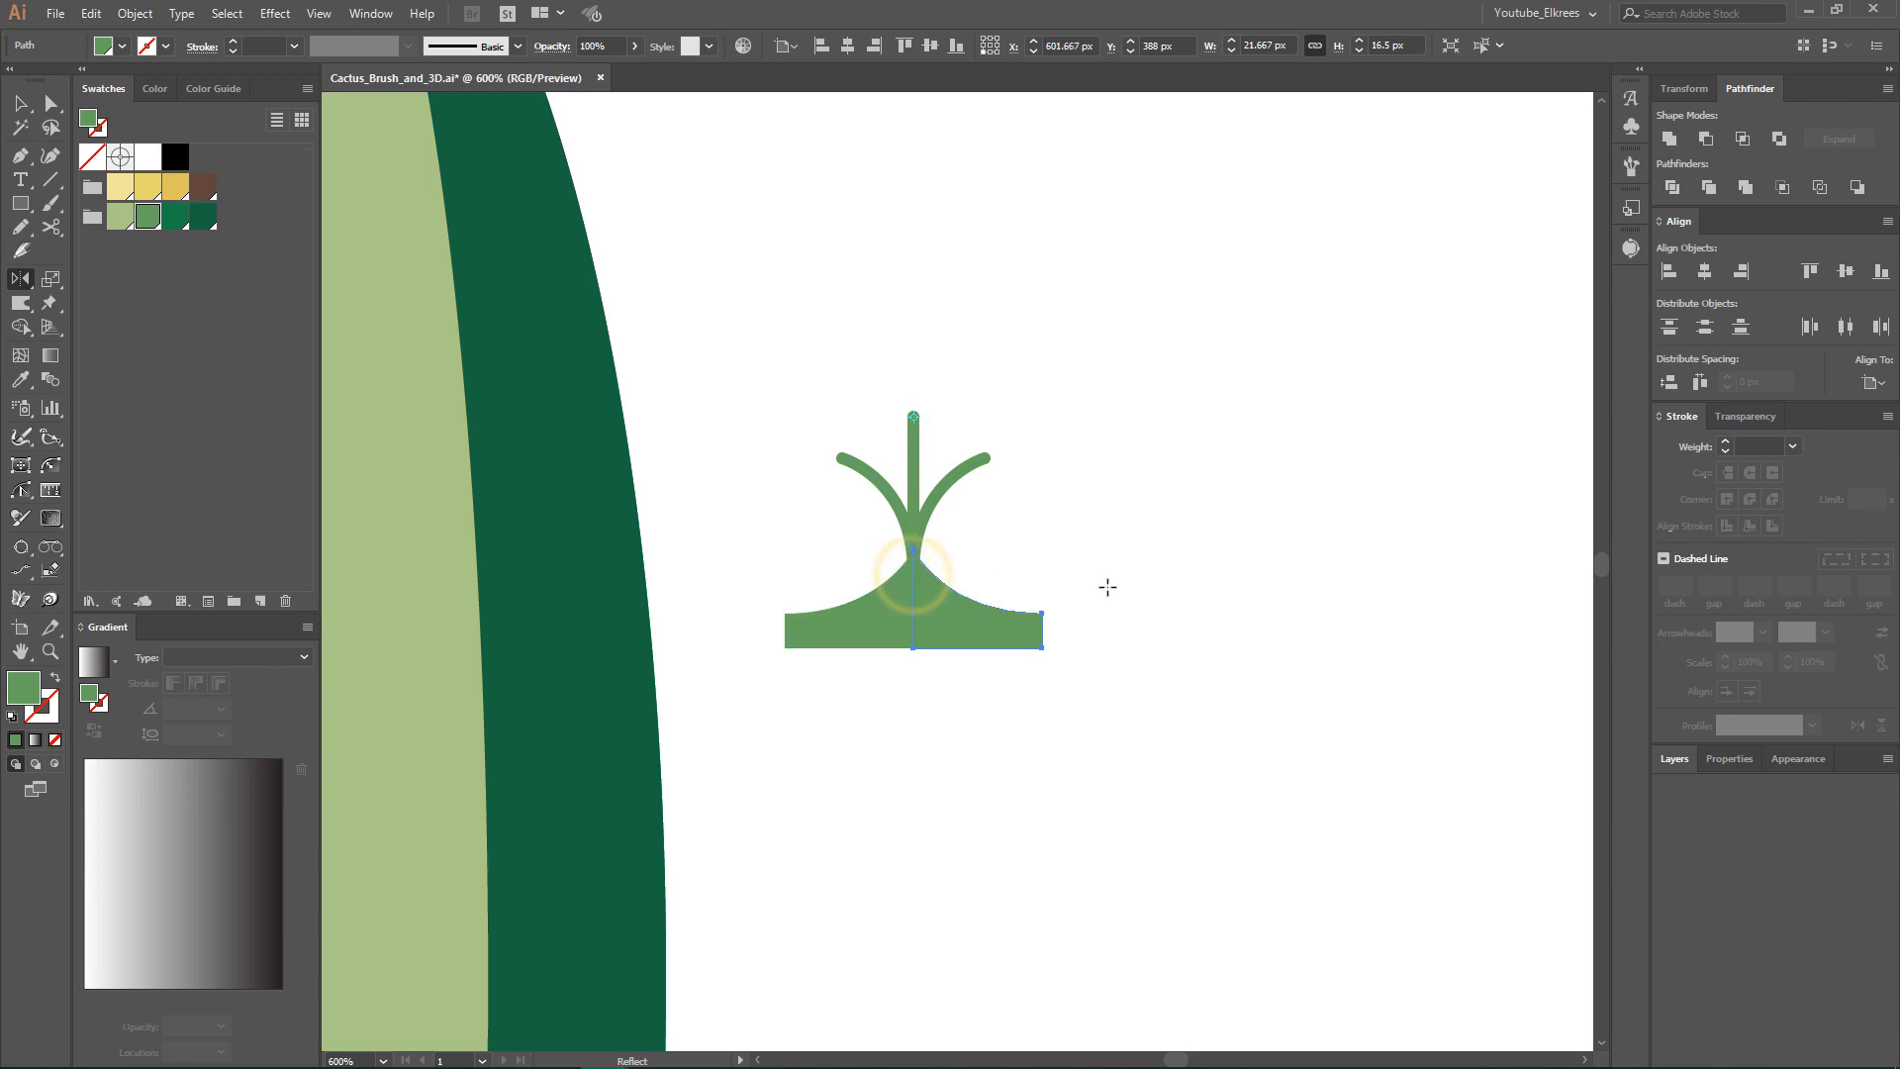
- Convert the strokes of the three spine lines to outlined shapes
key(v)
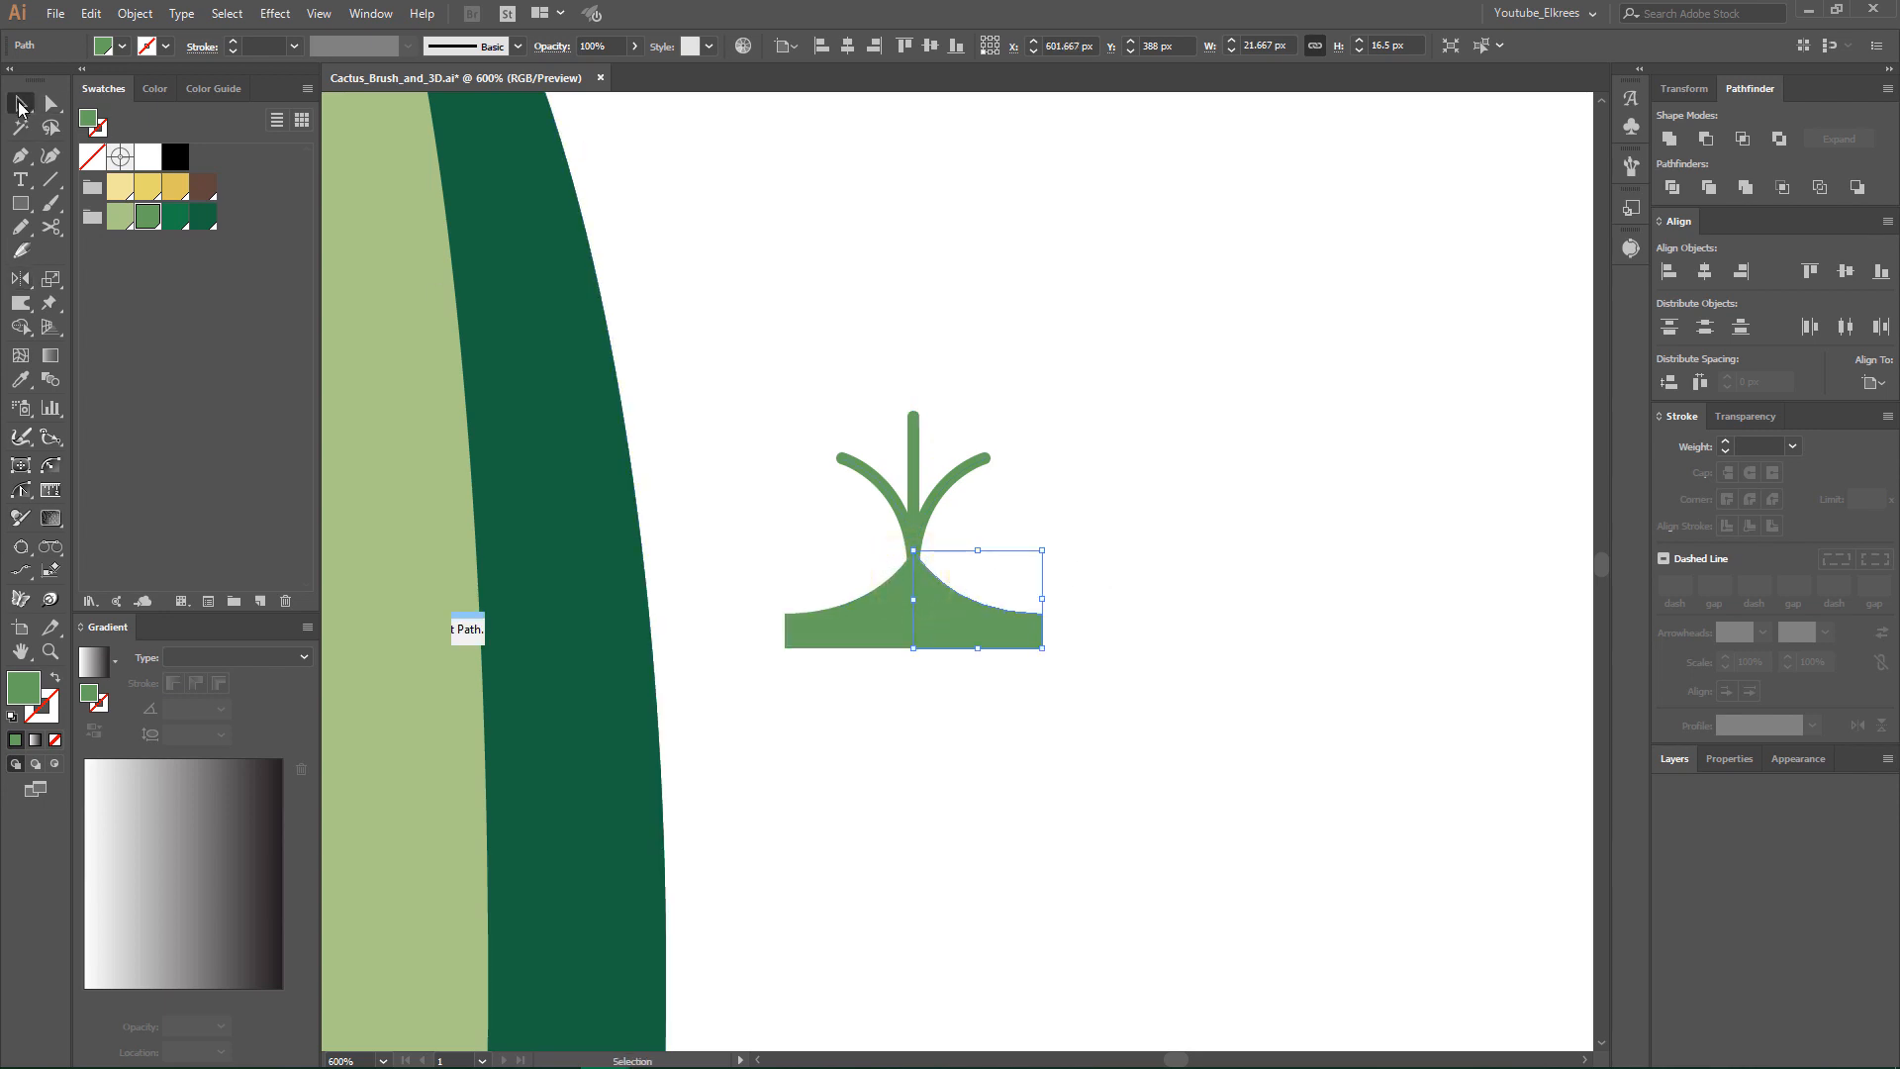
drag(823, 354, 999, 513)
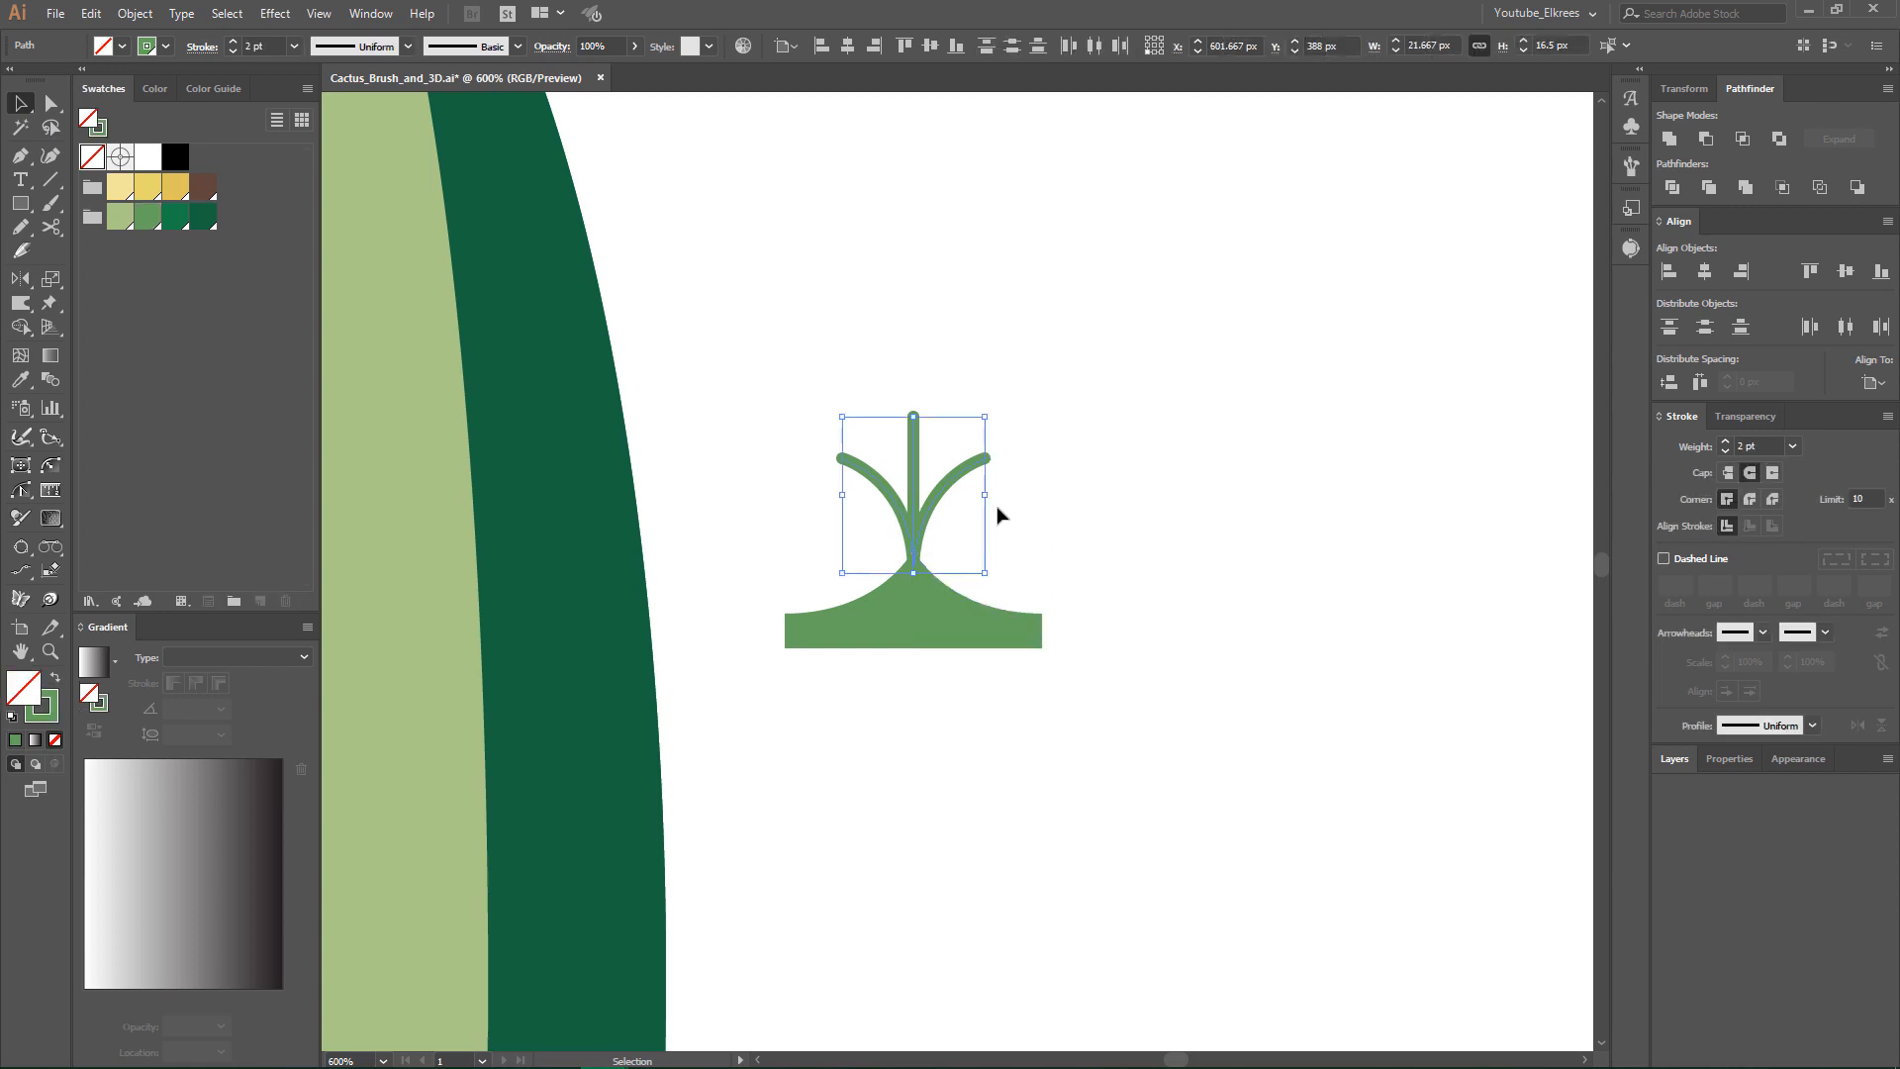
click(135, 12)
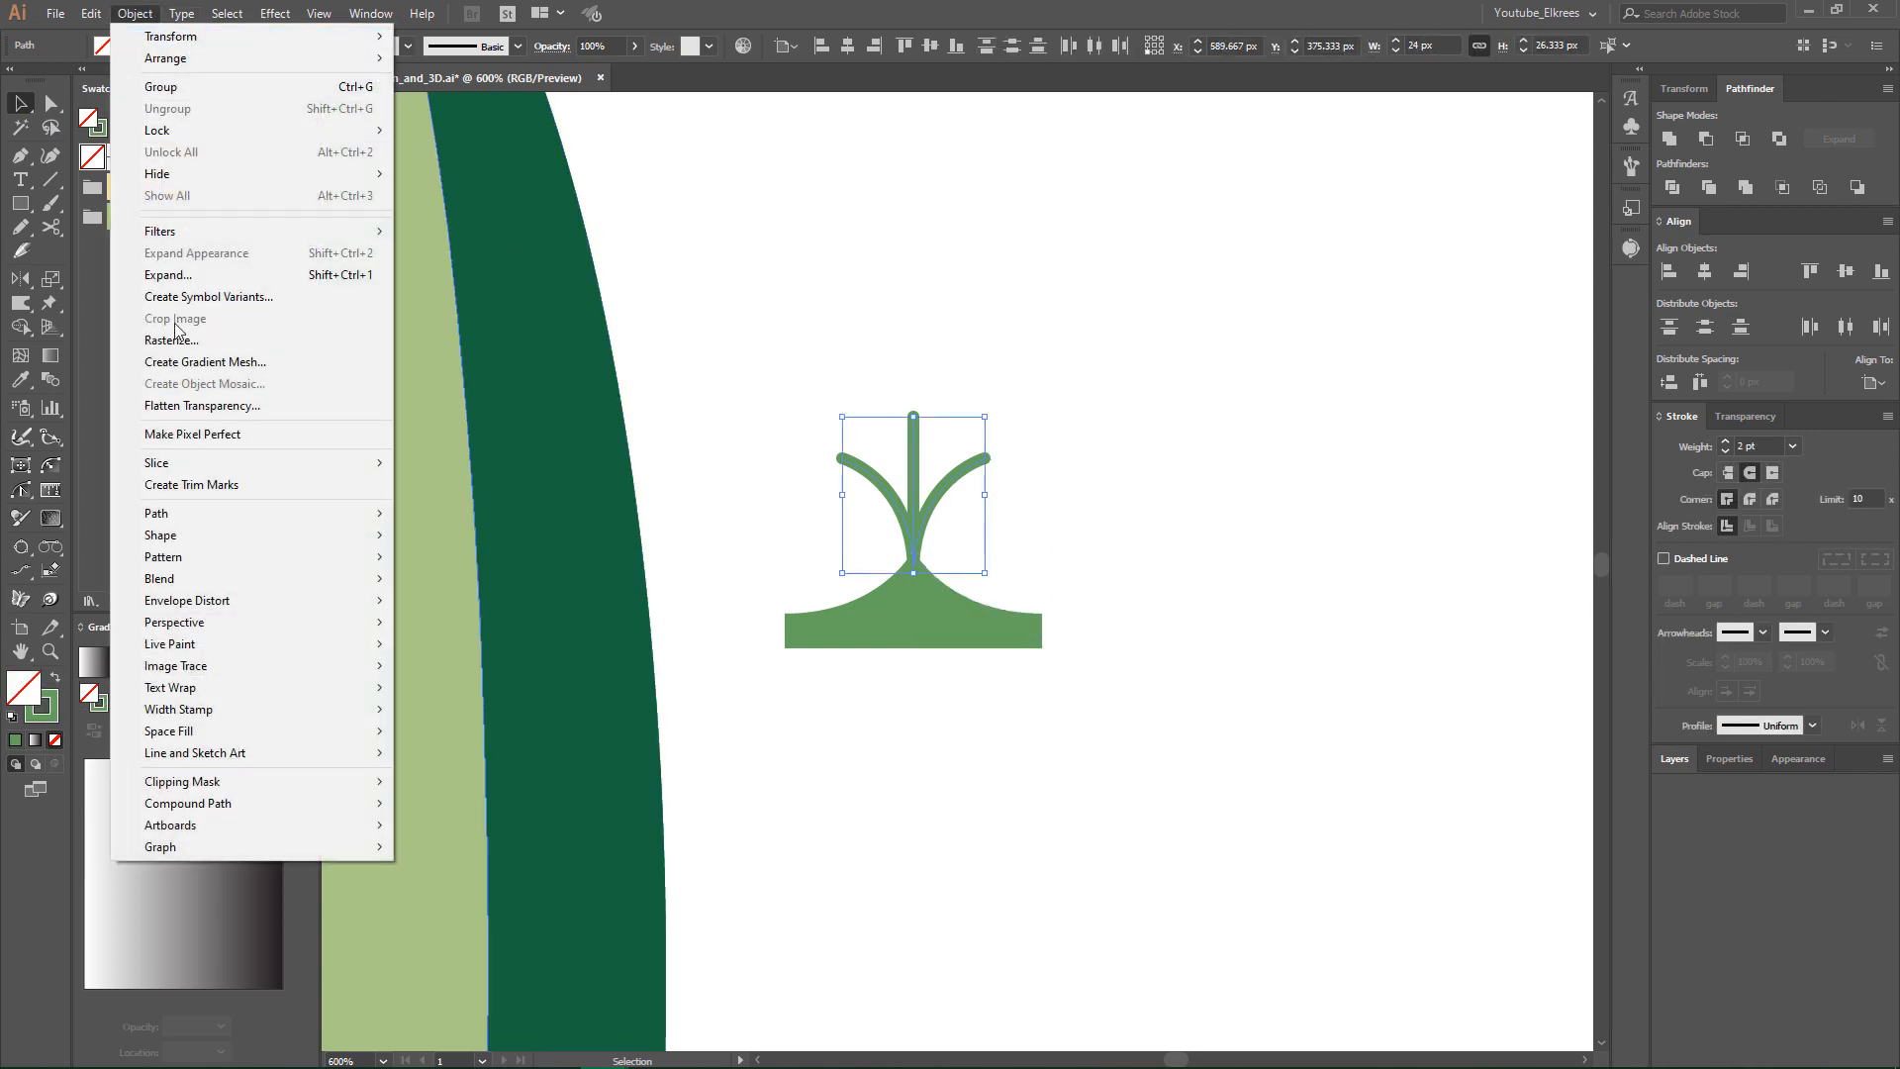
mouse_move(192, 514)
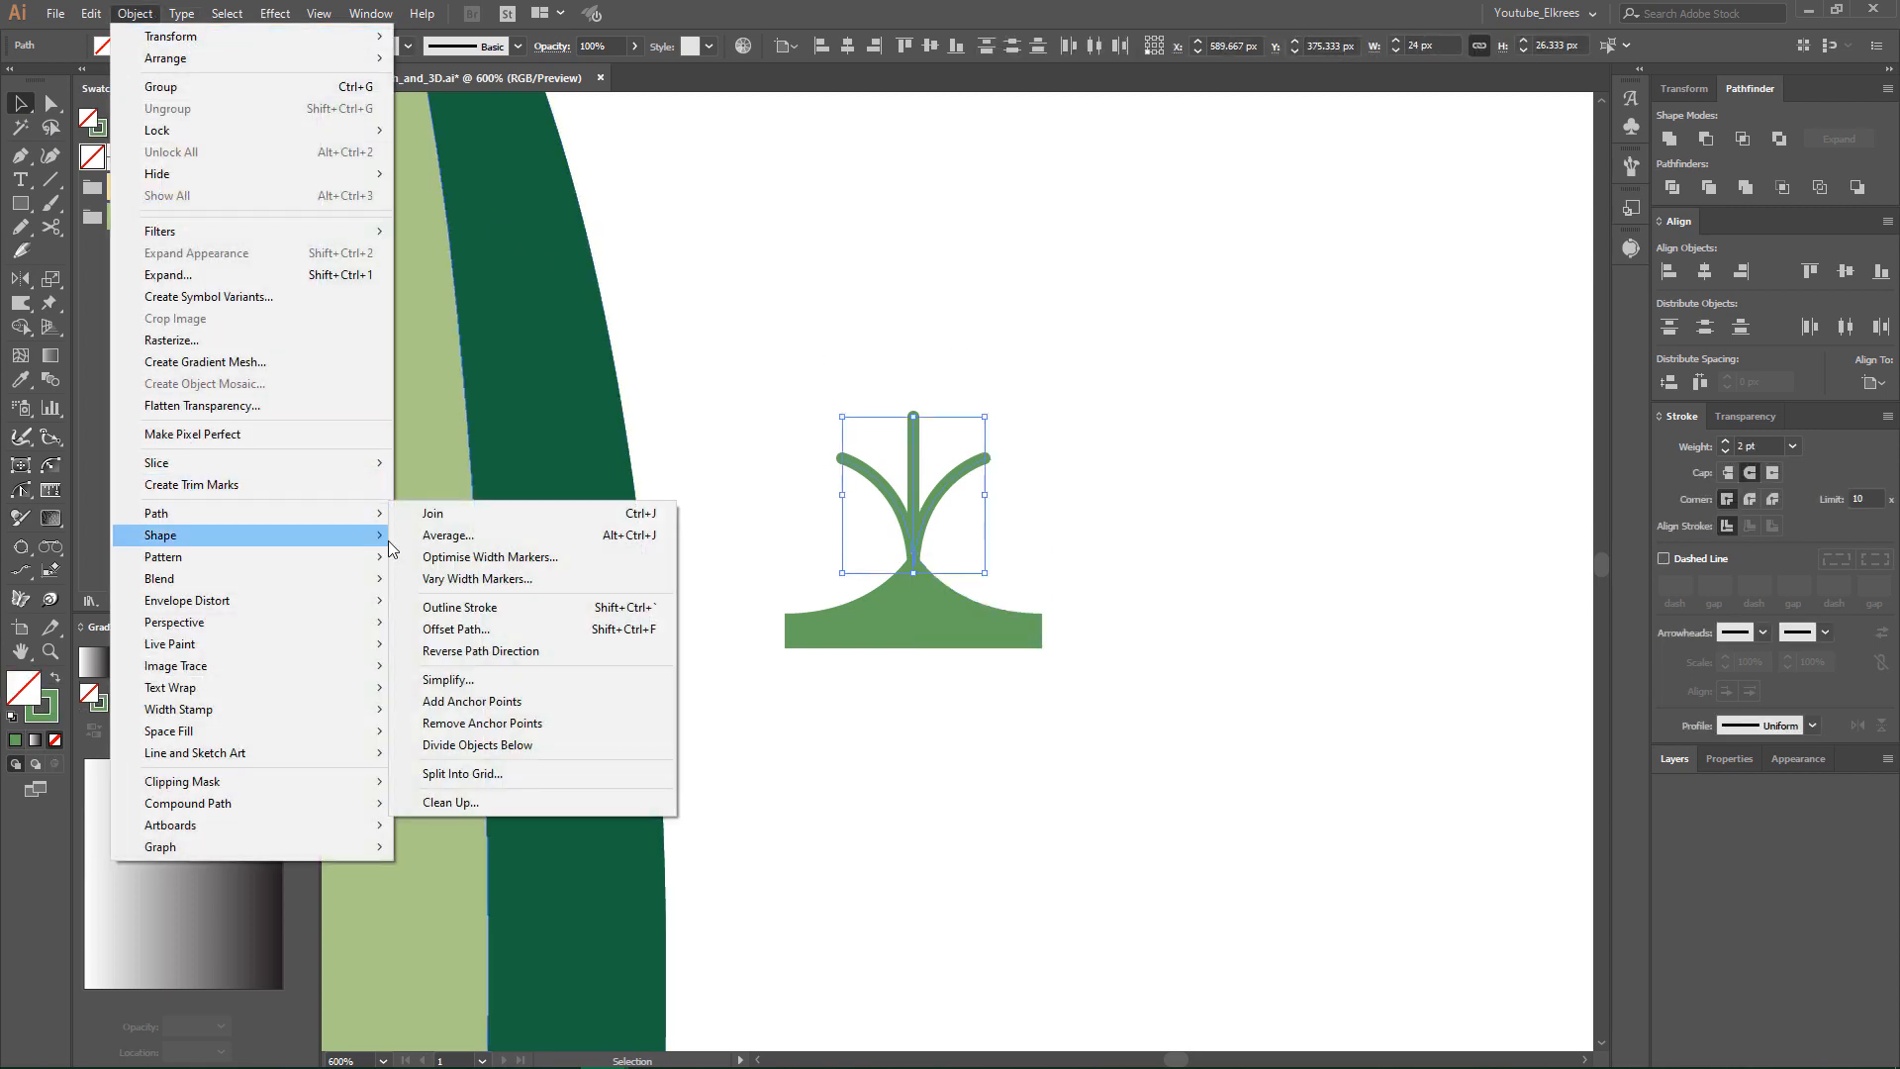
click(454, 607)
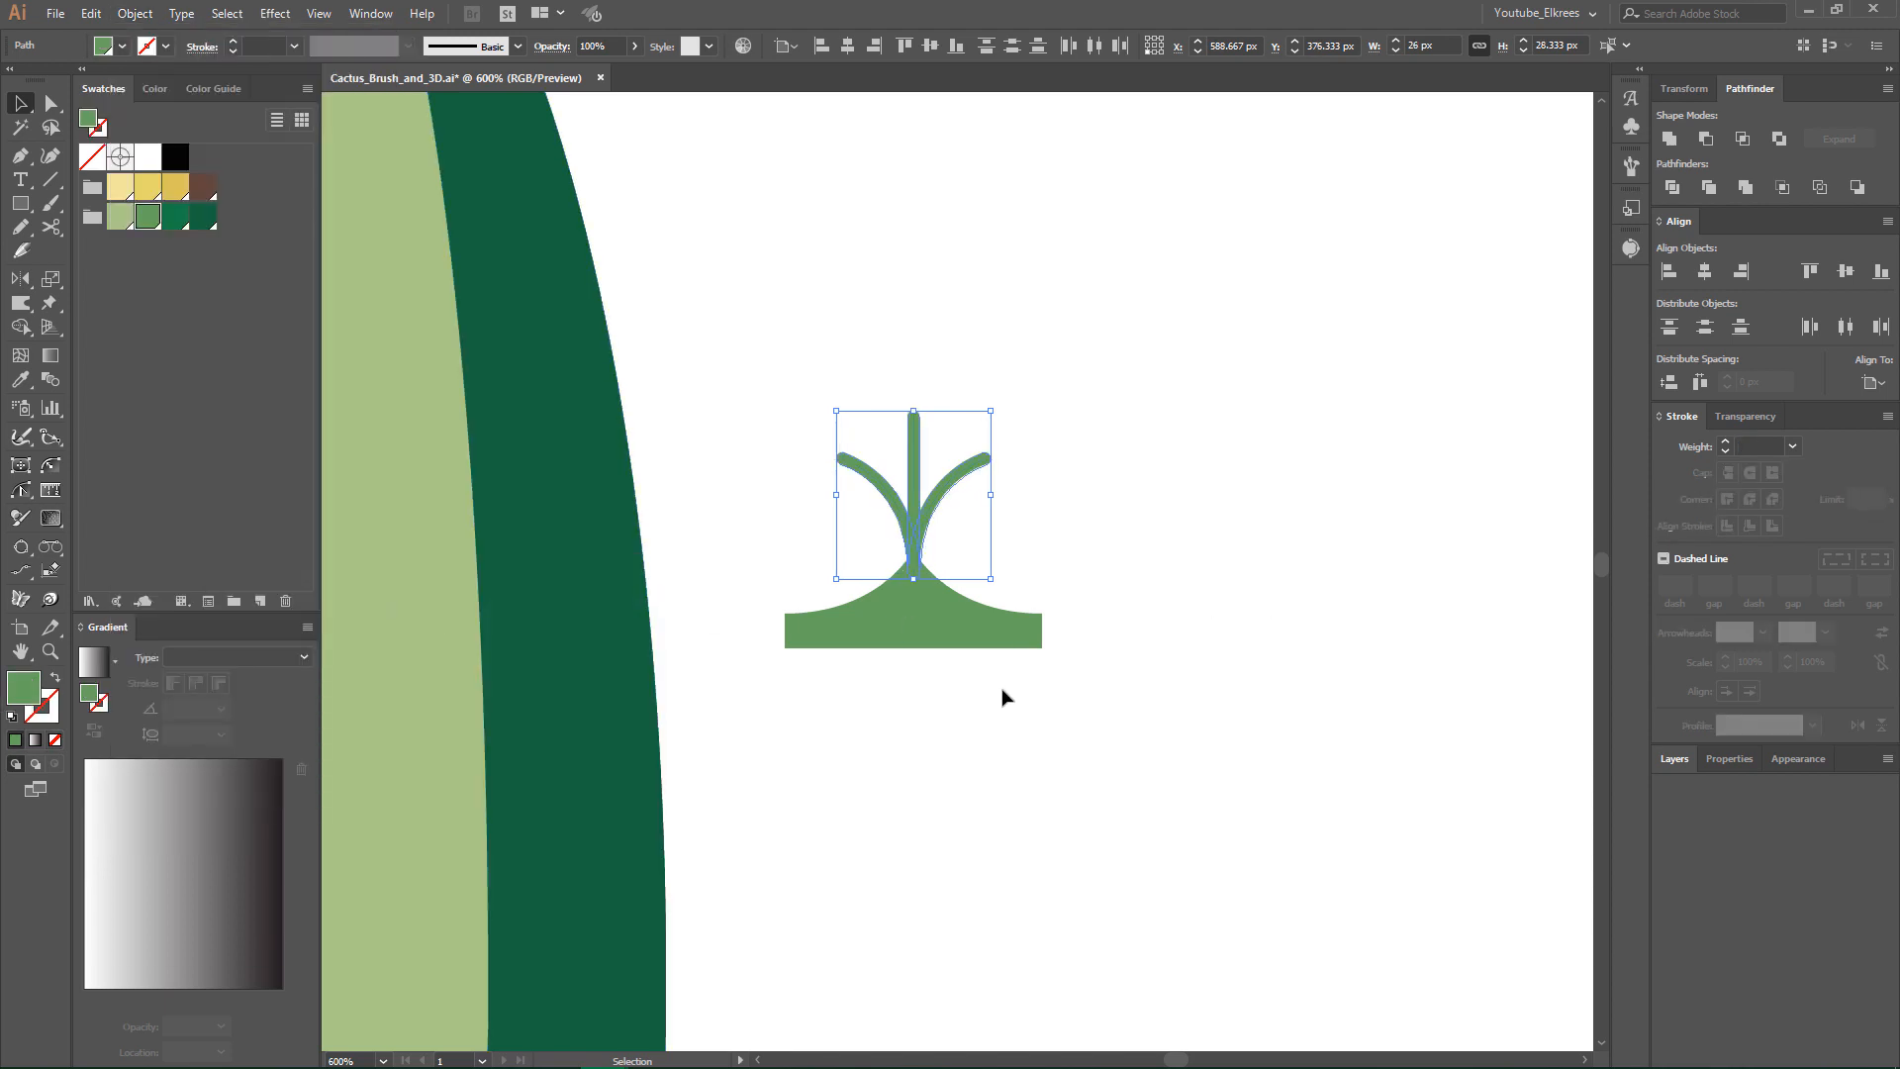
- Unite the outlined spine prongs and both base halves into a single shape
drag(1002, 698, 824, 372)
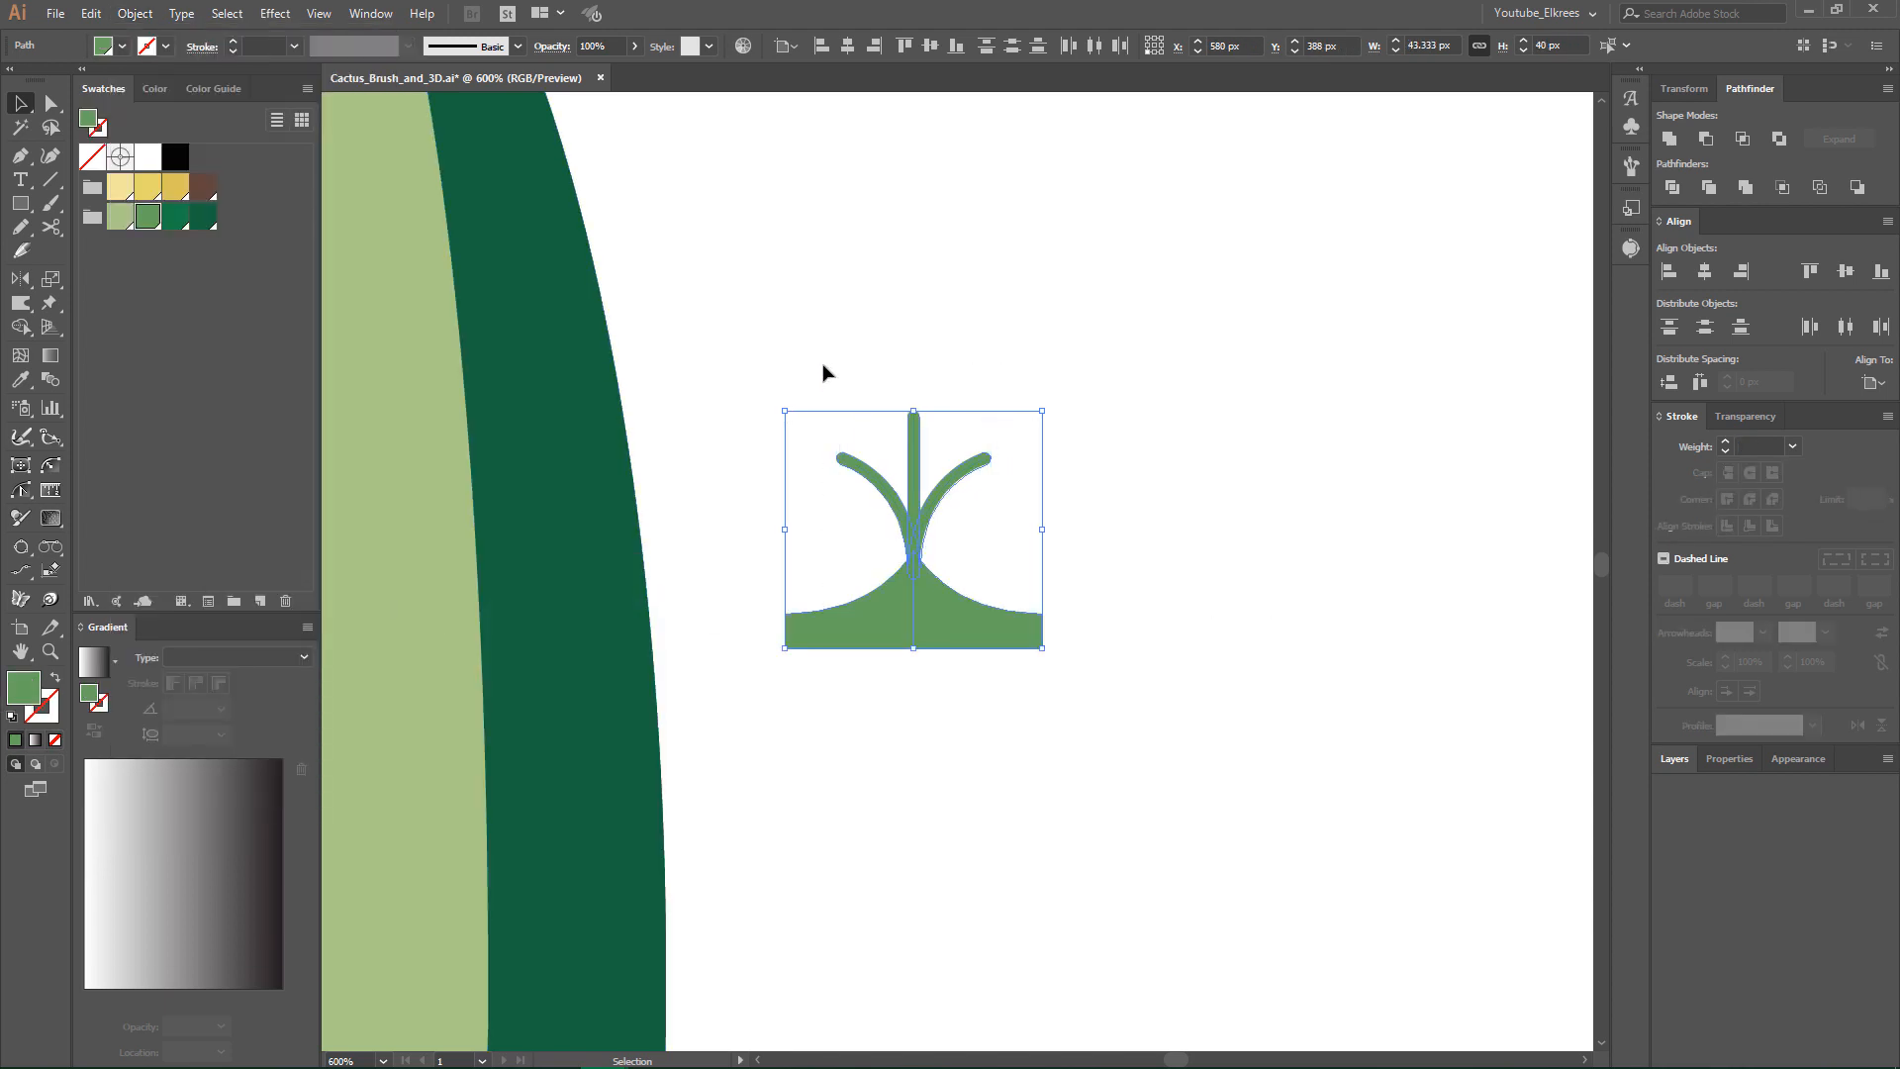
click(1670, 139)
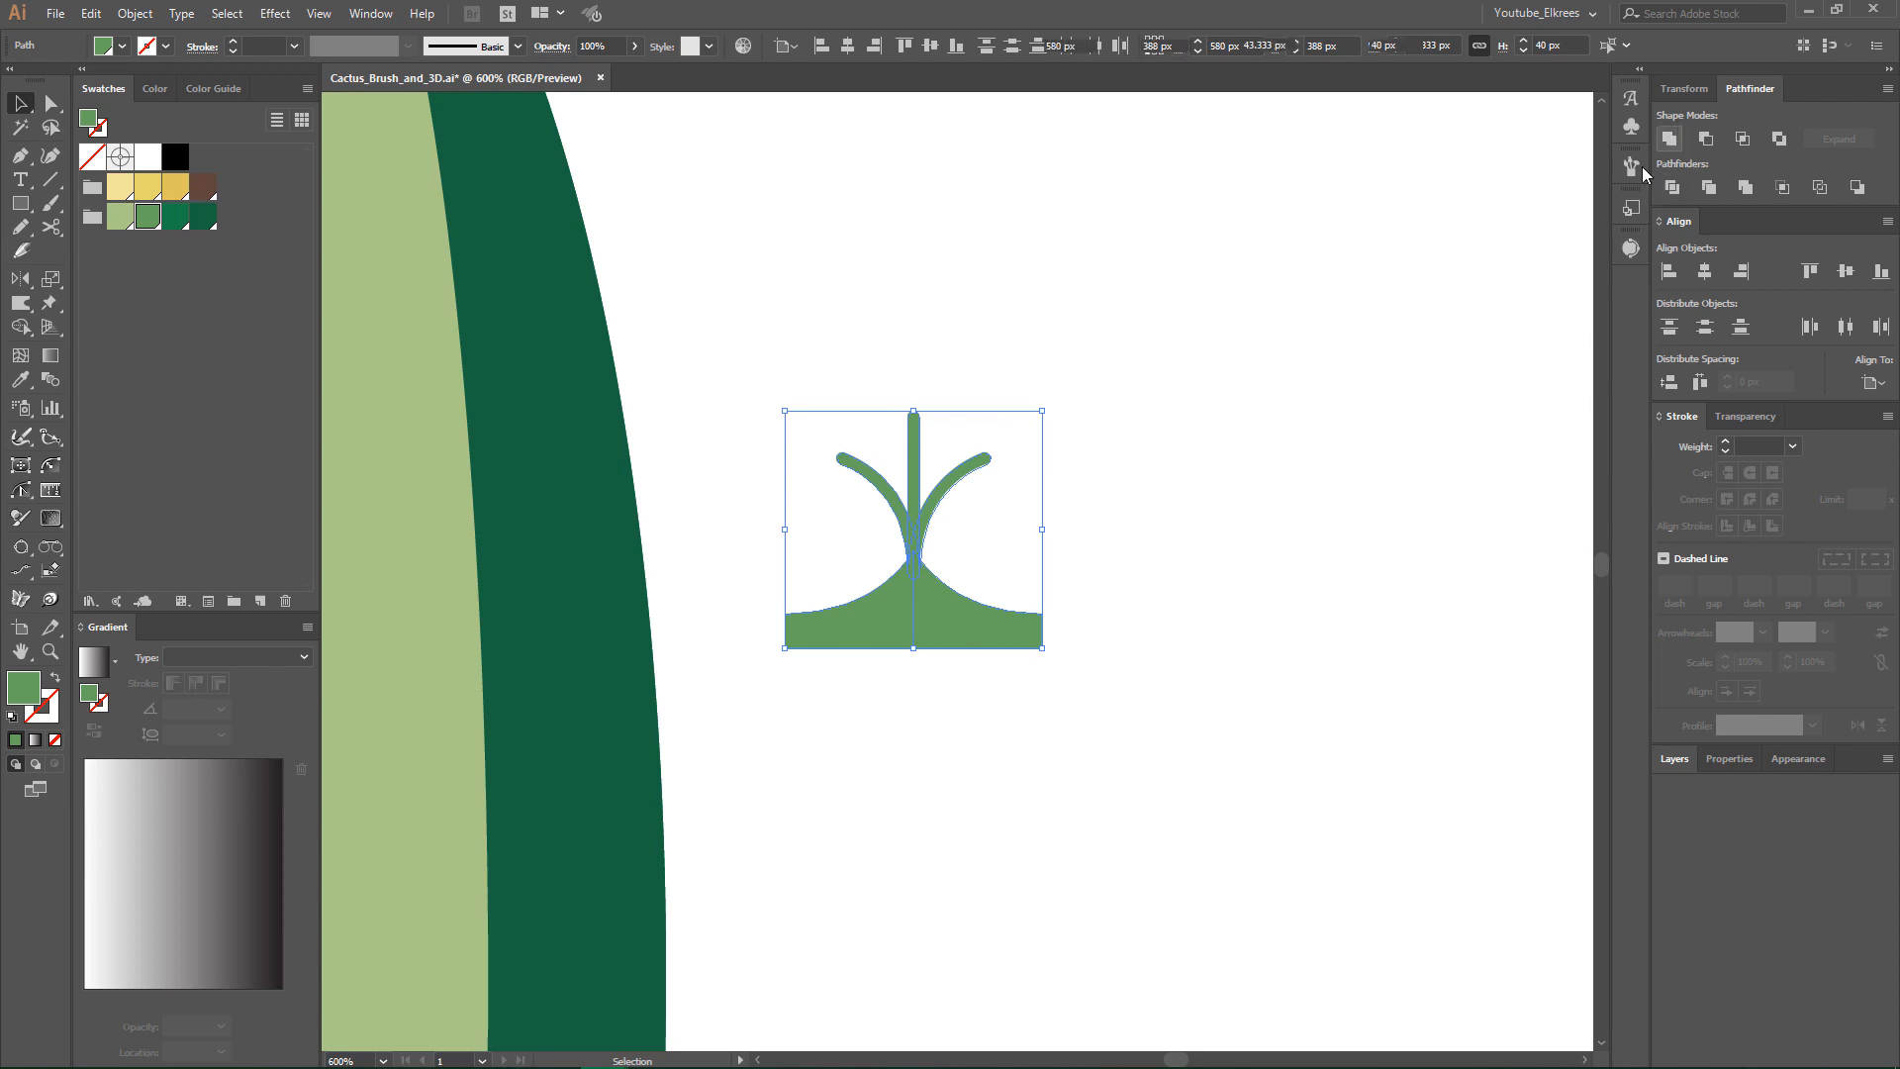
click(1246, 539)
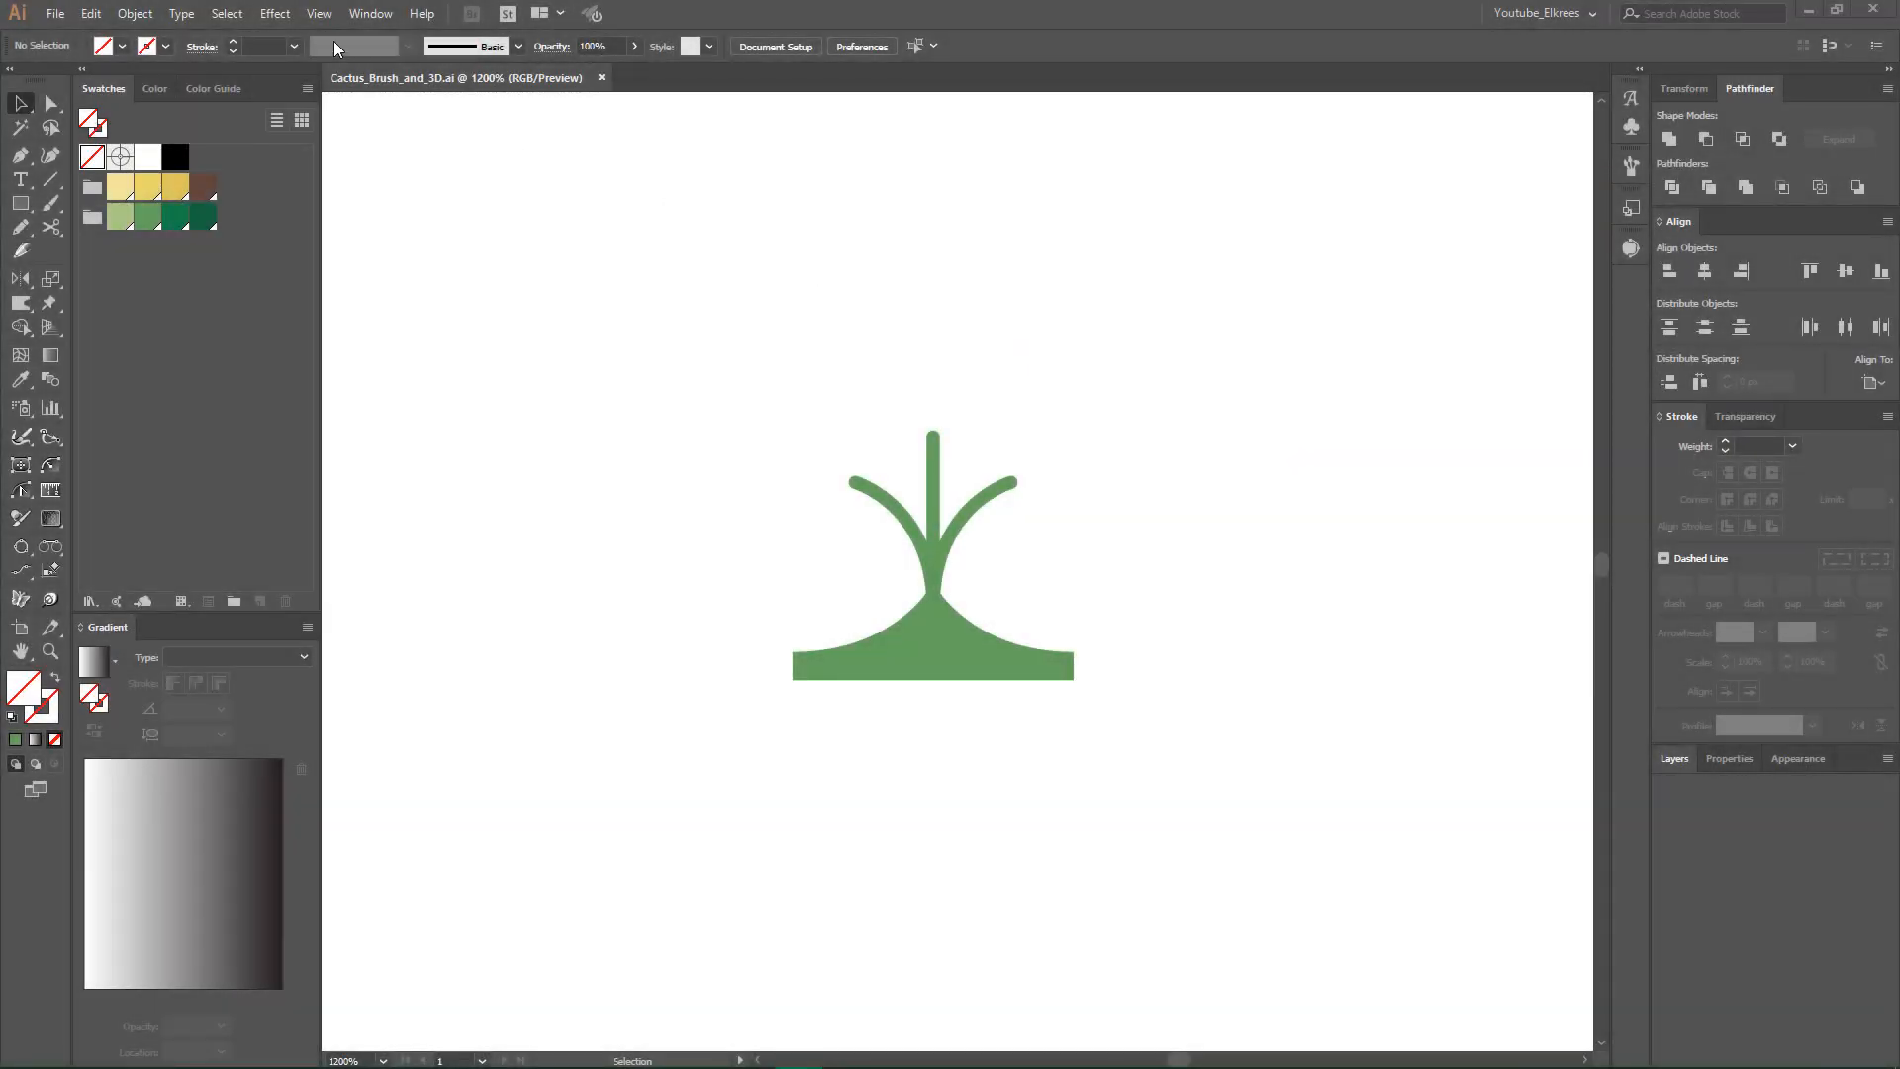
- Show the brush library and draw a rectangle without fill or stroke around the spine, about 24 by 22 px, starting from the base's lower corner
click(350, 15)
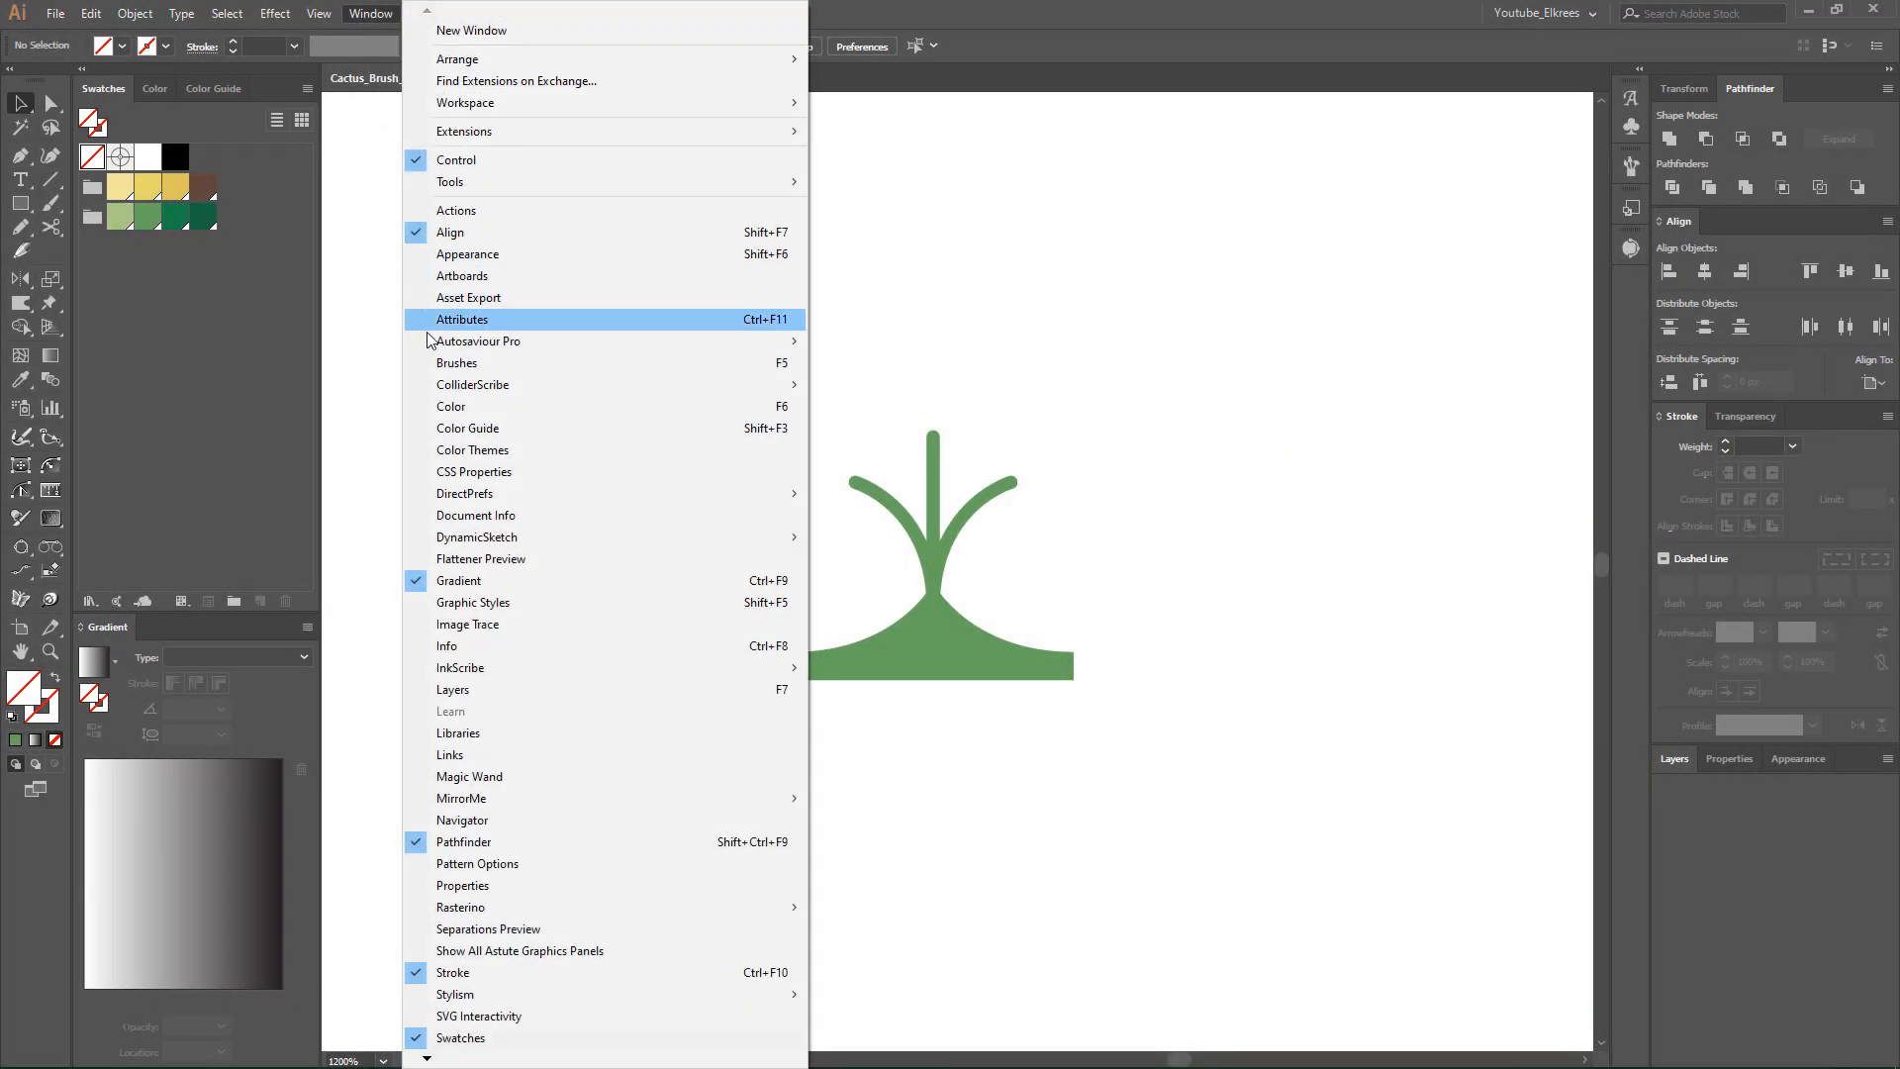
click(430, 363)
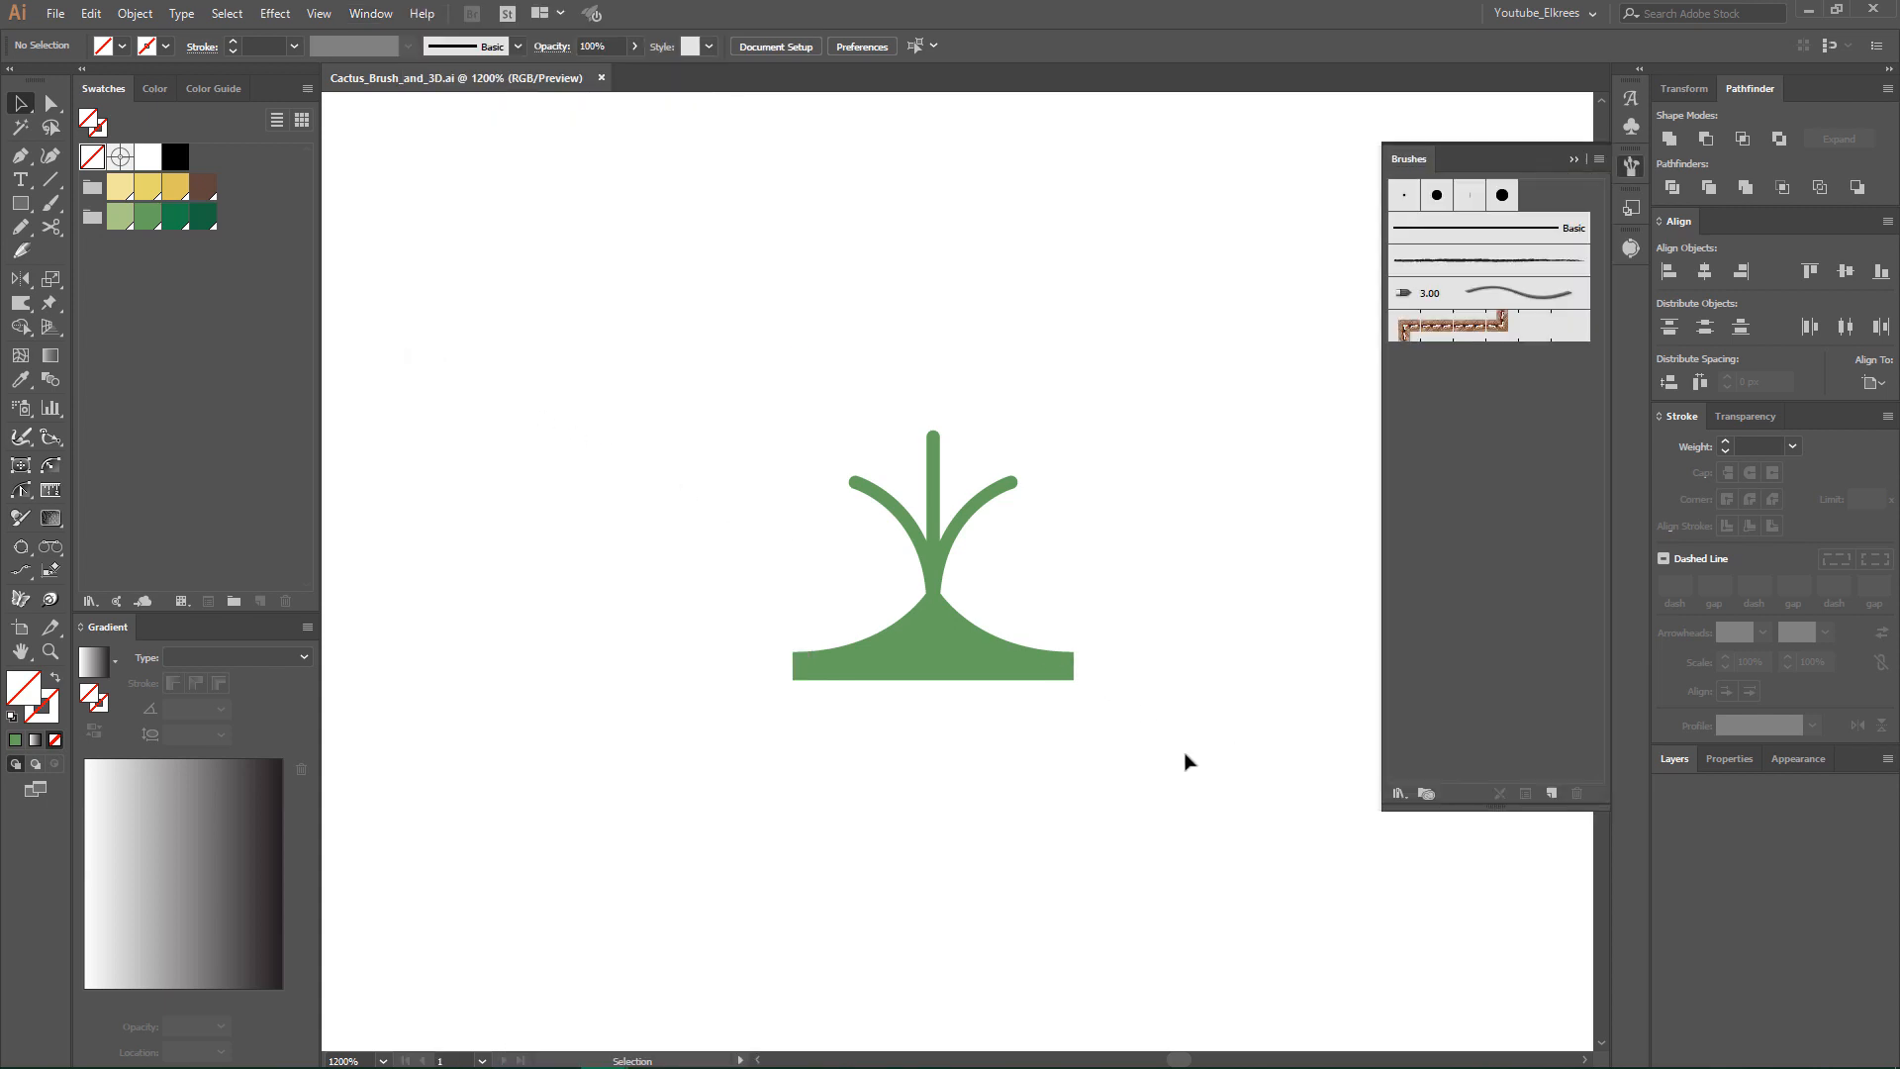
click(21, 204)
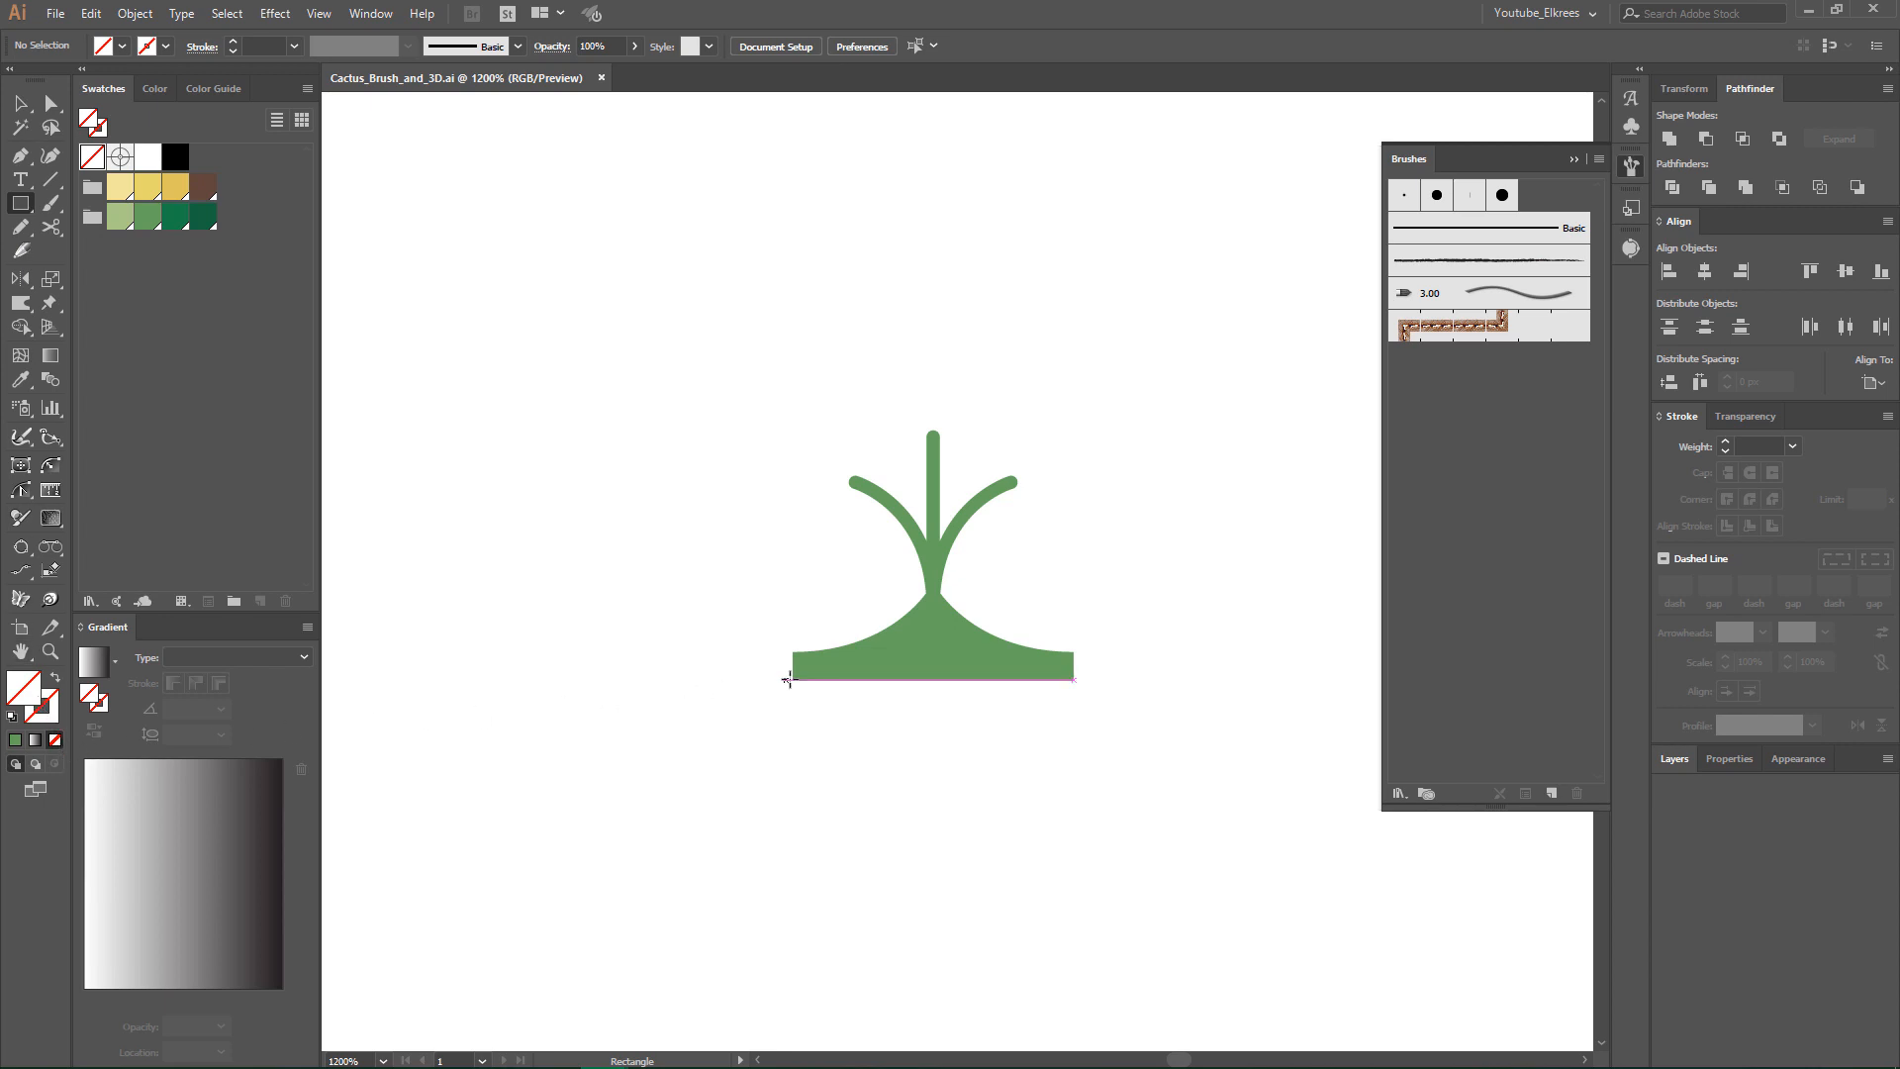
drag(789, 680, 1068, 418)
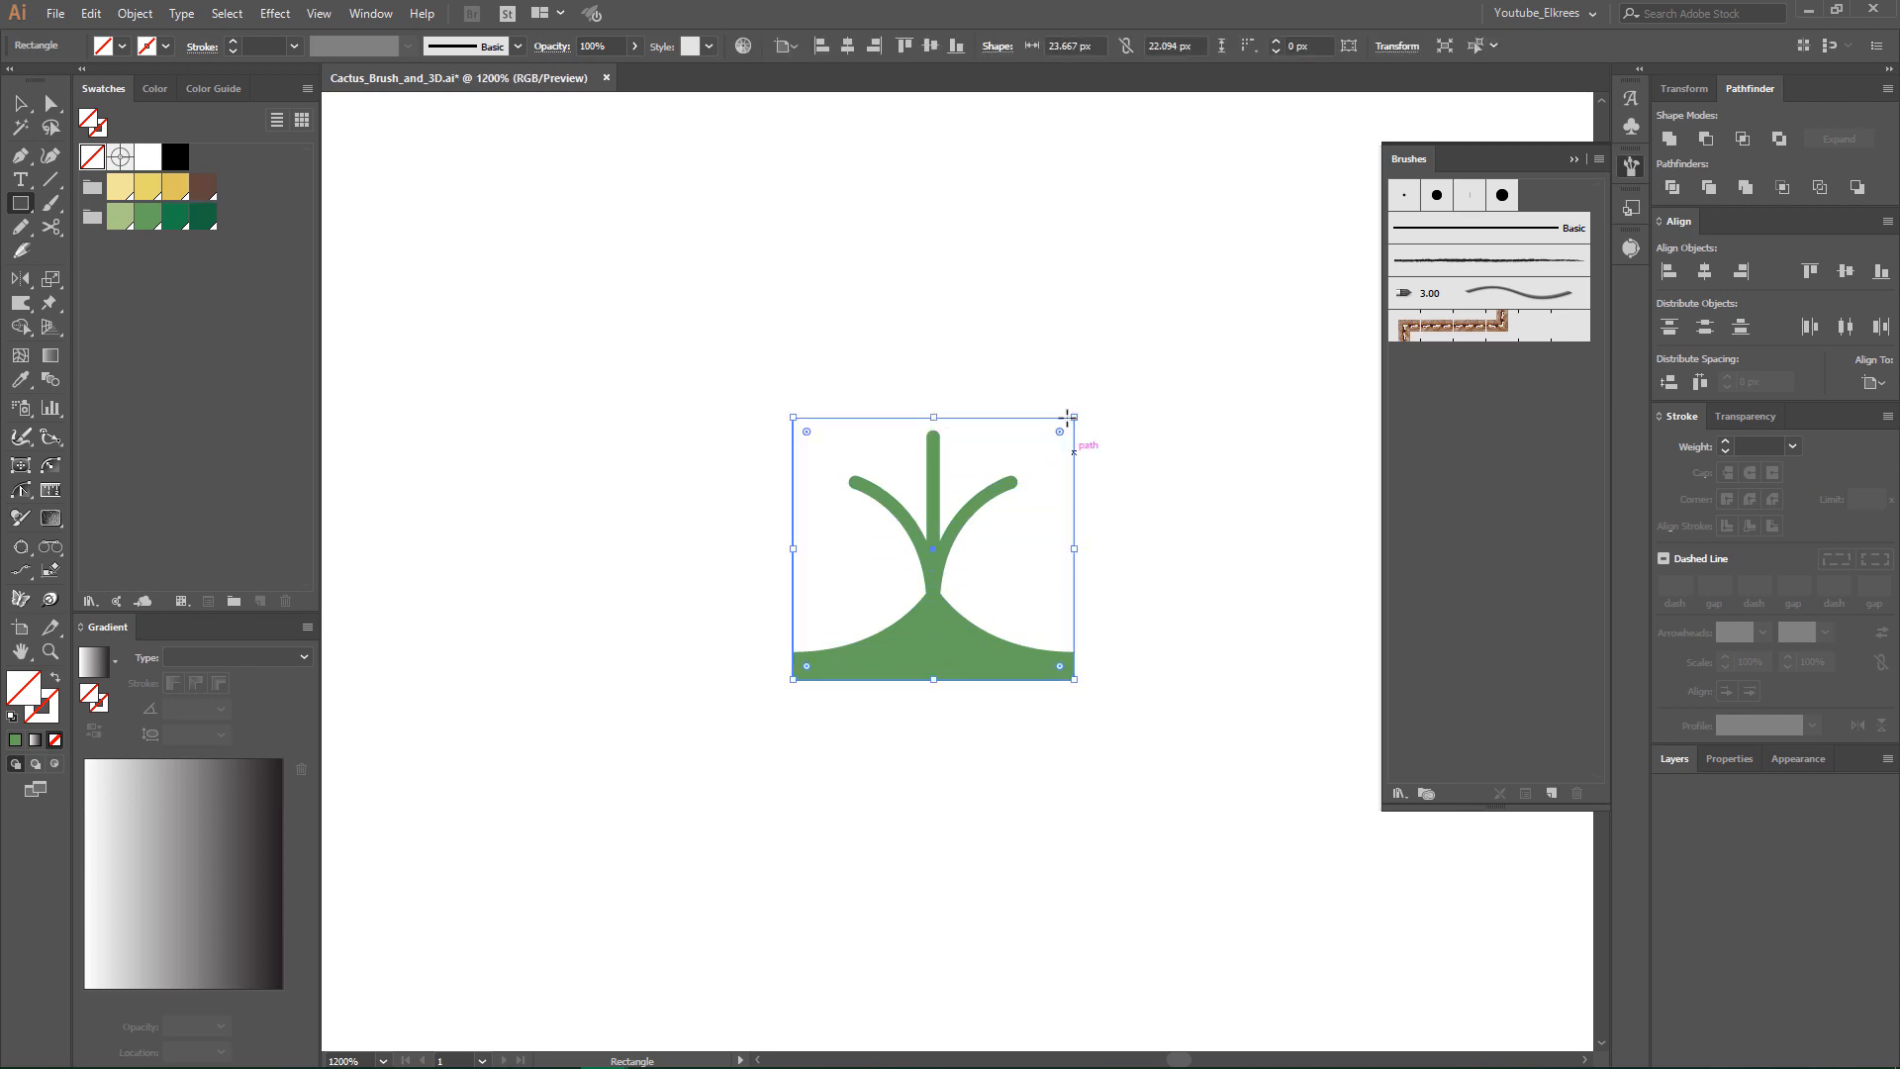
click(22, 104)
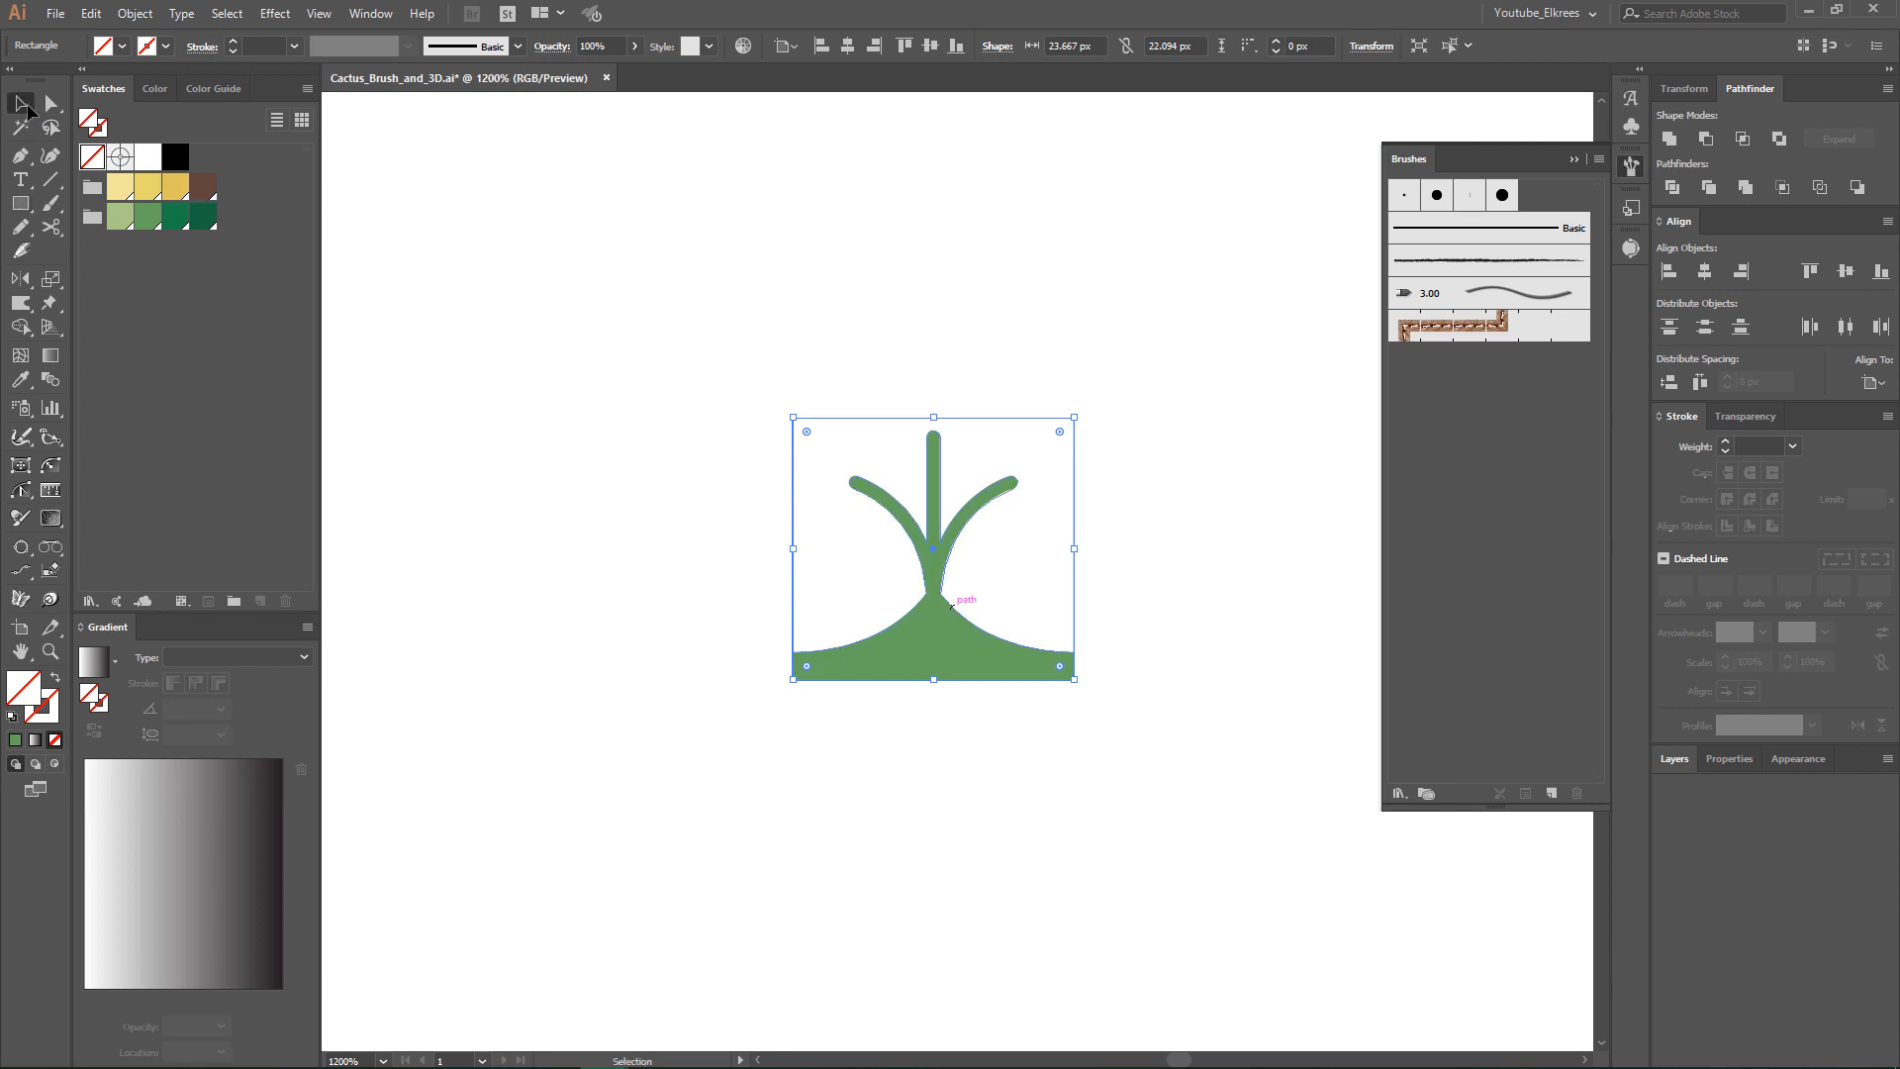
- Centre the invisible rectangle vertically on the base's lower edge and stretch it symmetrically to about 43 px tall, enclosing the spine
key(shift)
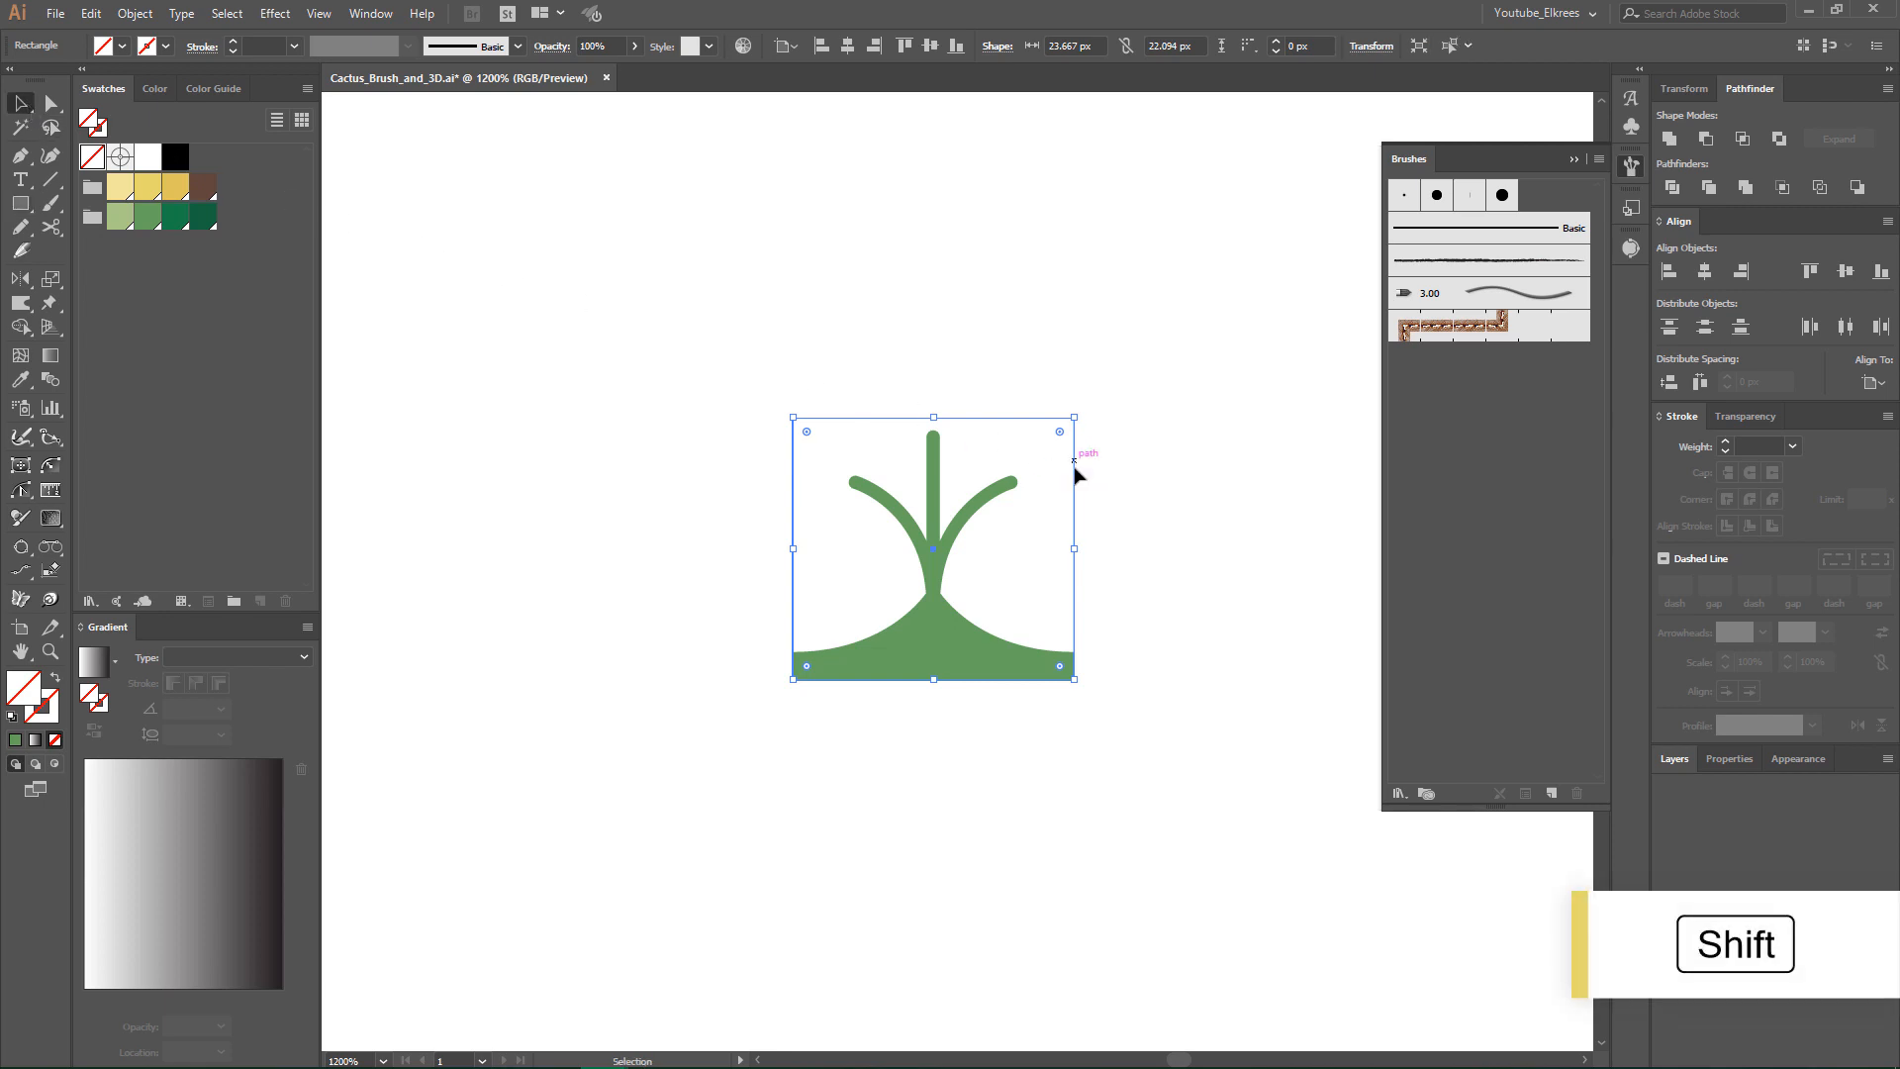
drag(1074, 473, 1062, 600)
key(alt)
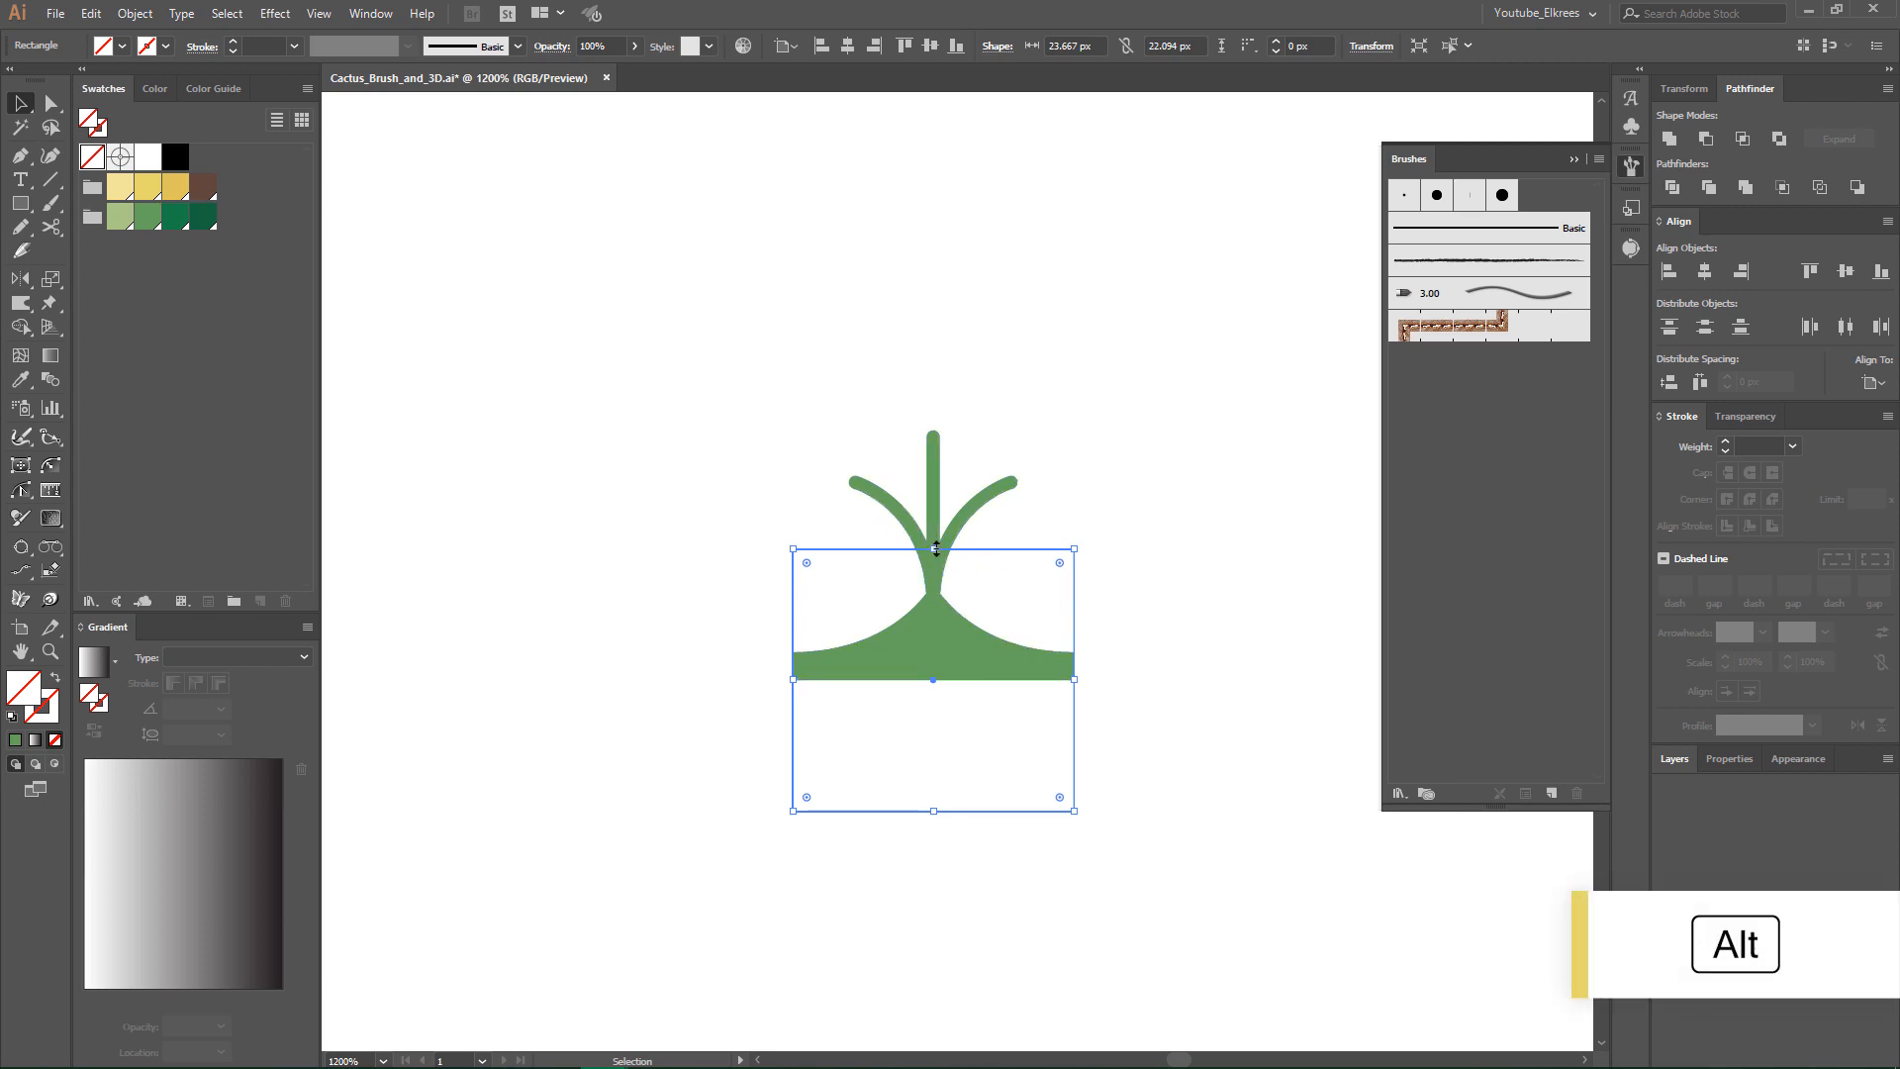
drag(933, 549, 940, 425)
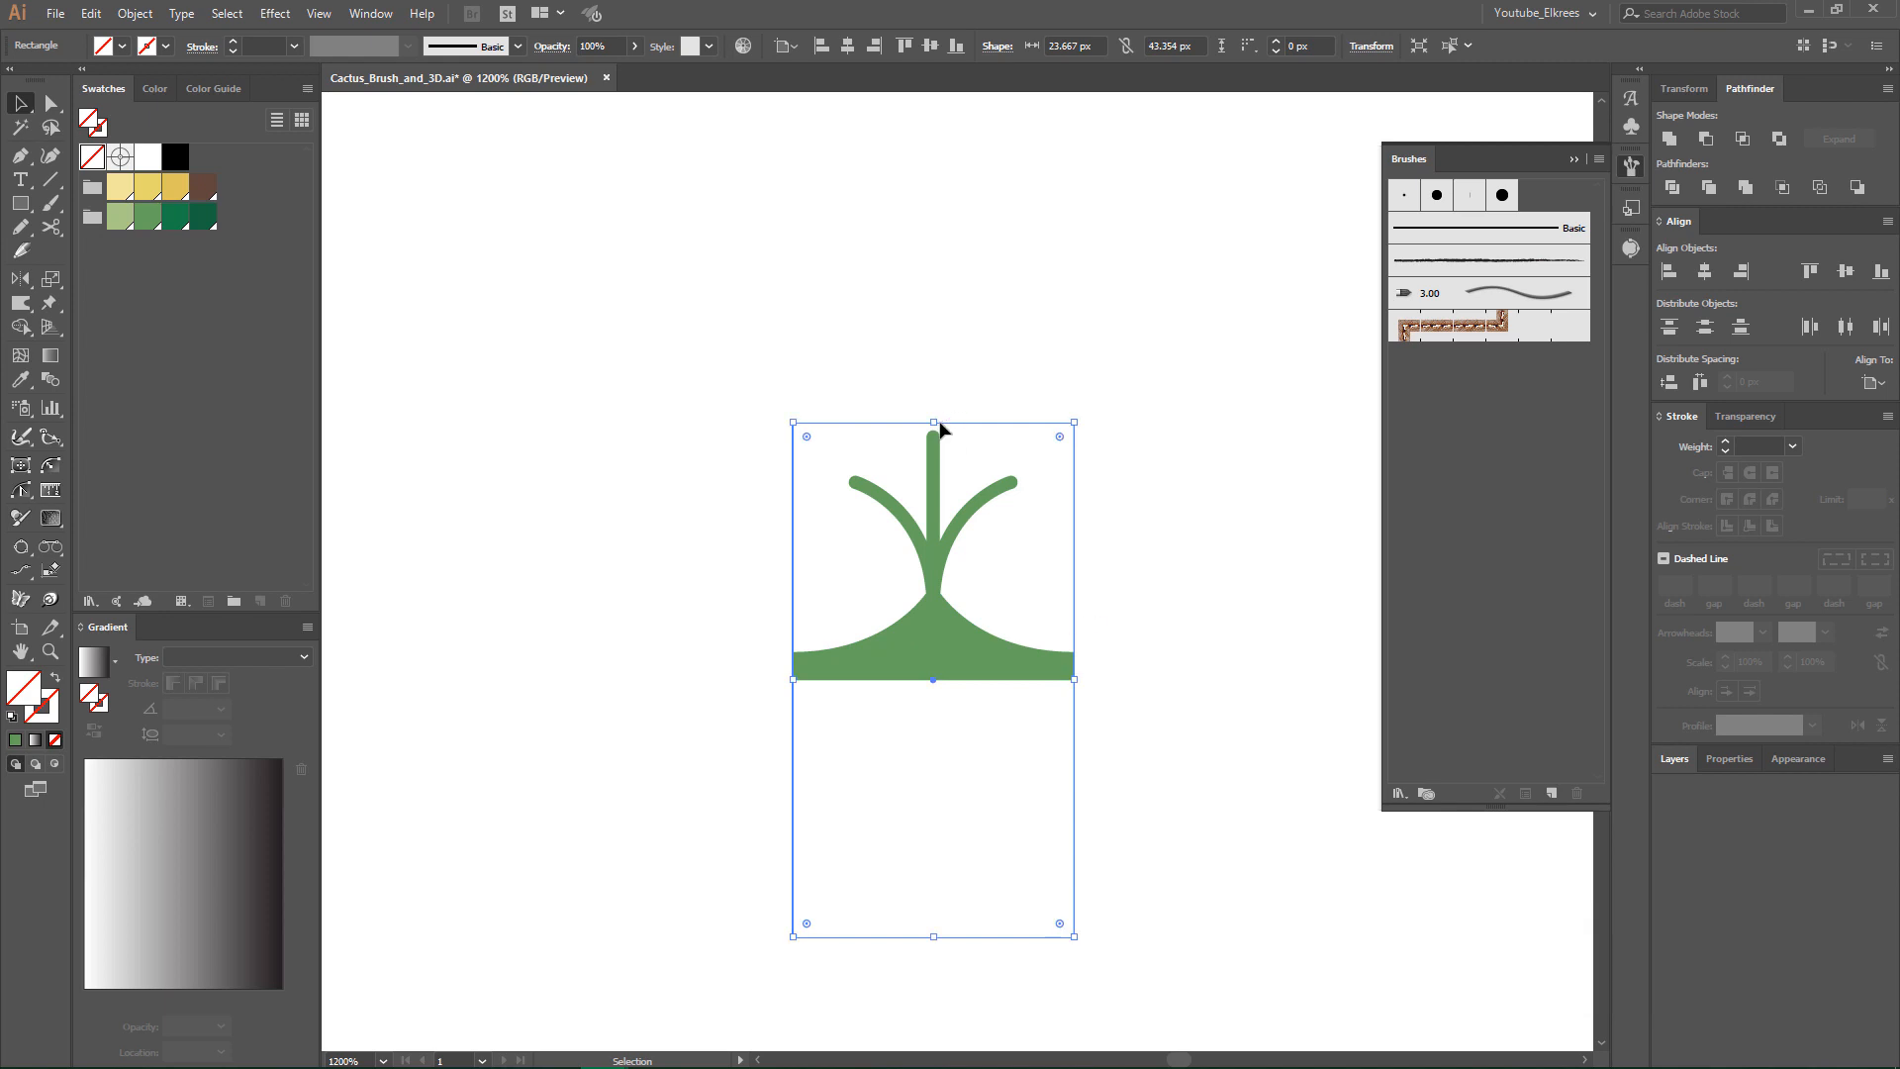
- Group the spine shape with the invisible rectangle
click(1181, 675)
drag(1139, 763, 683, 357)
right_click(931, 552)
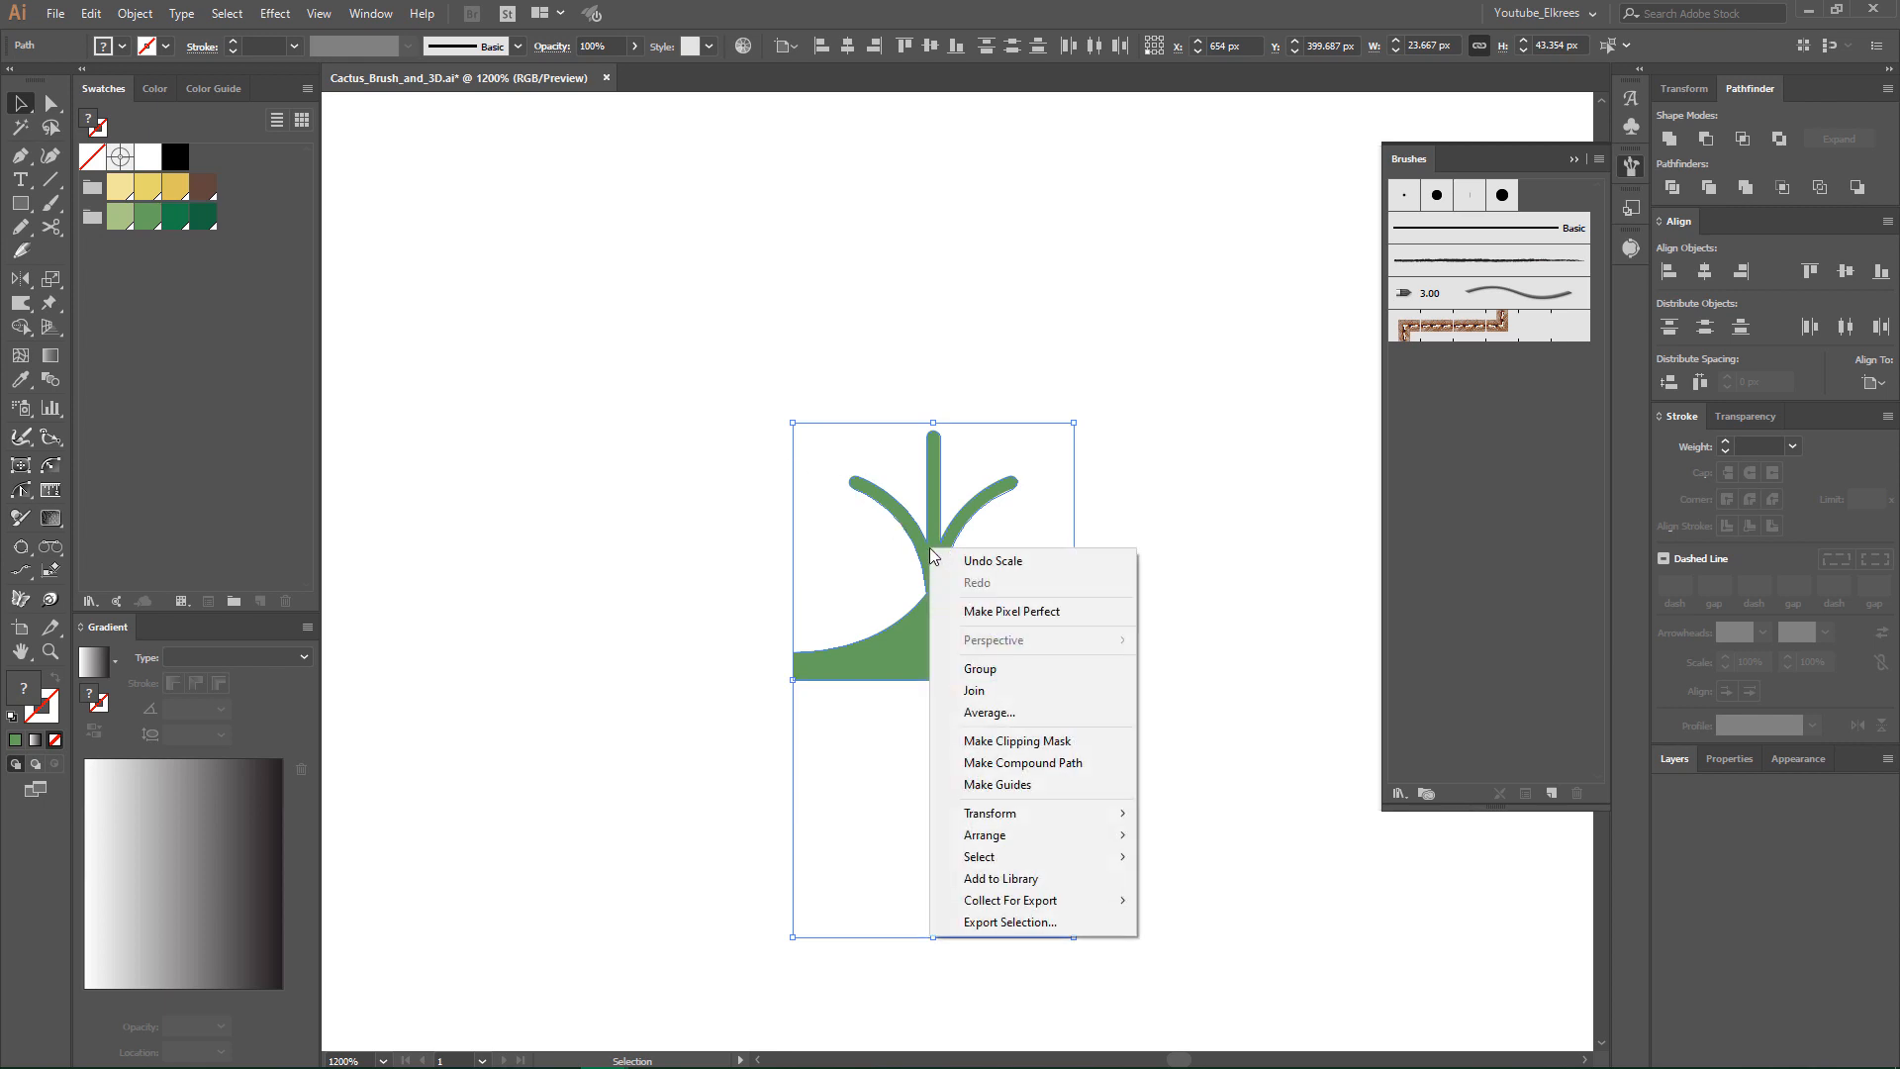
click(972, 670)
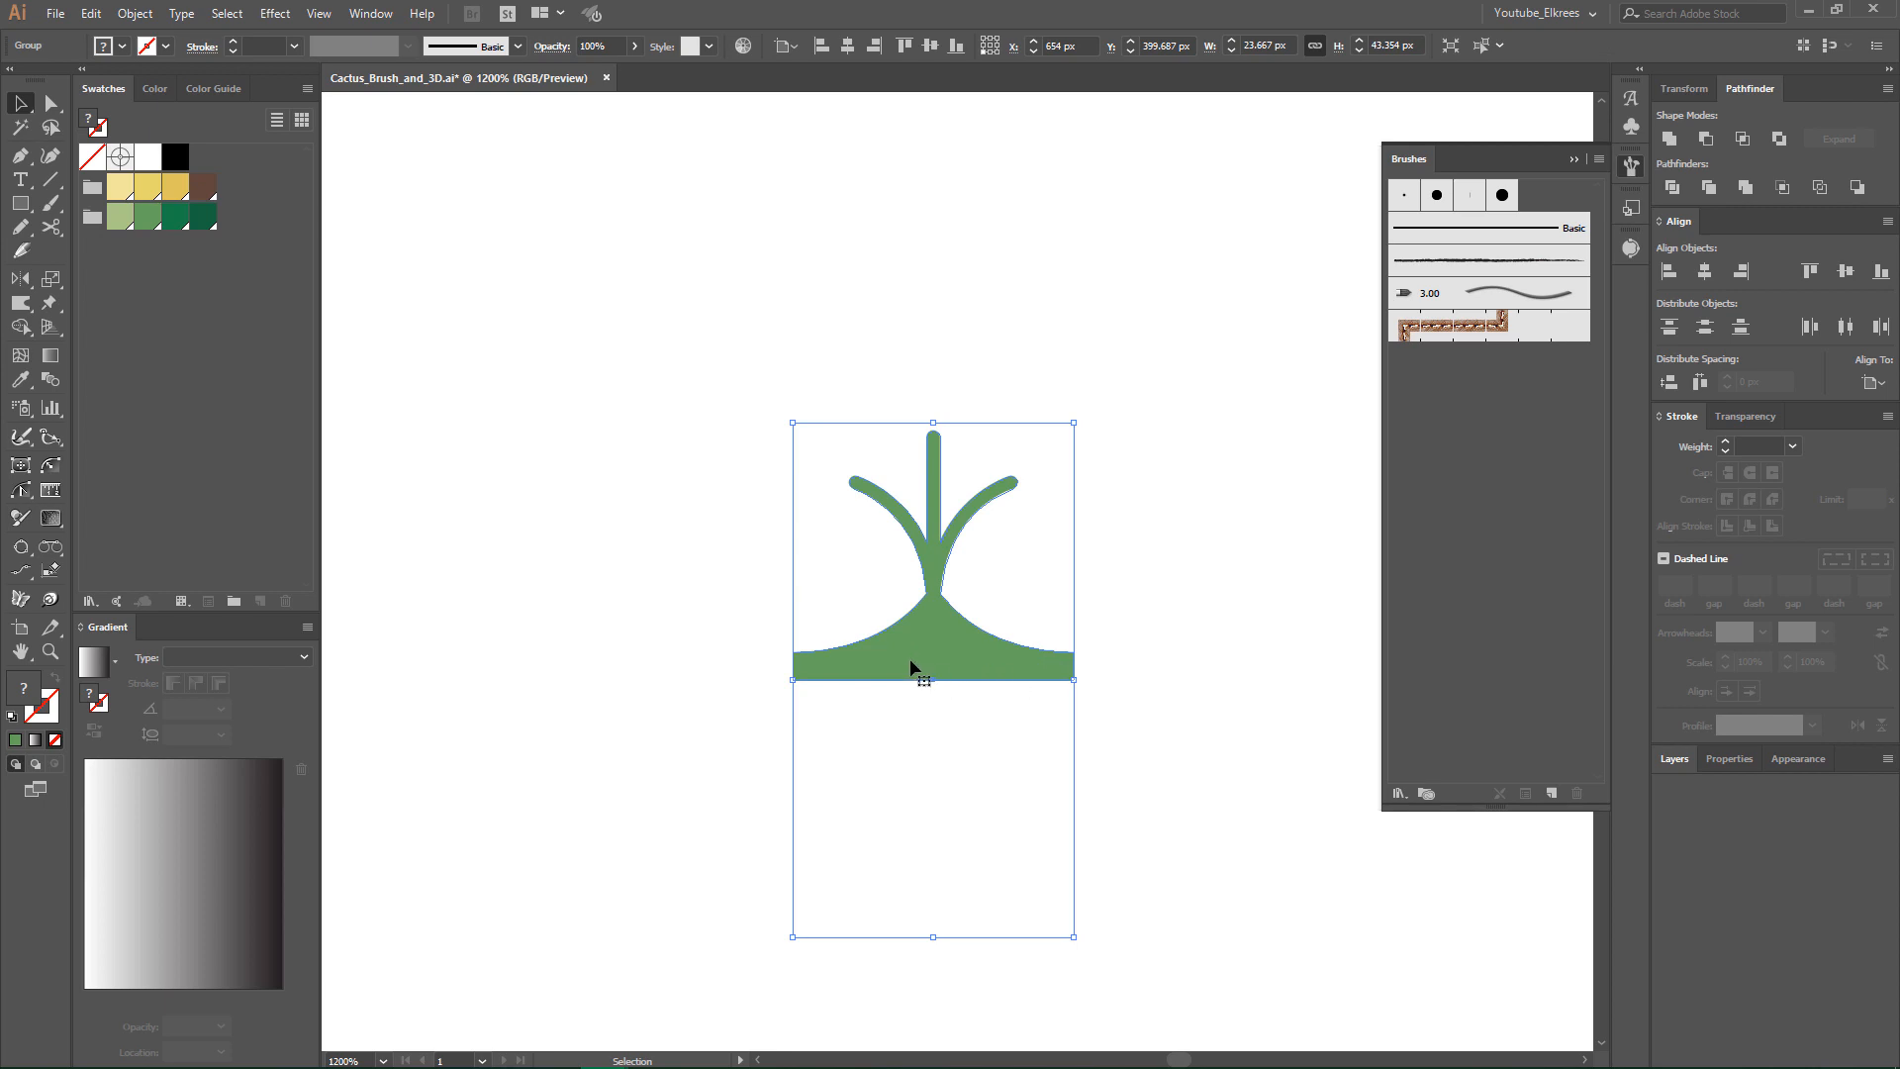
- Create a new pattern brush from the grouped spine artwork
drag(937, 653, 1447, 447)
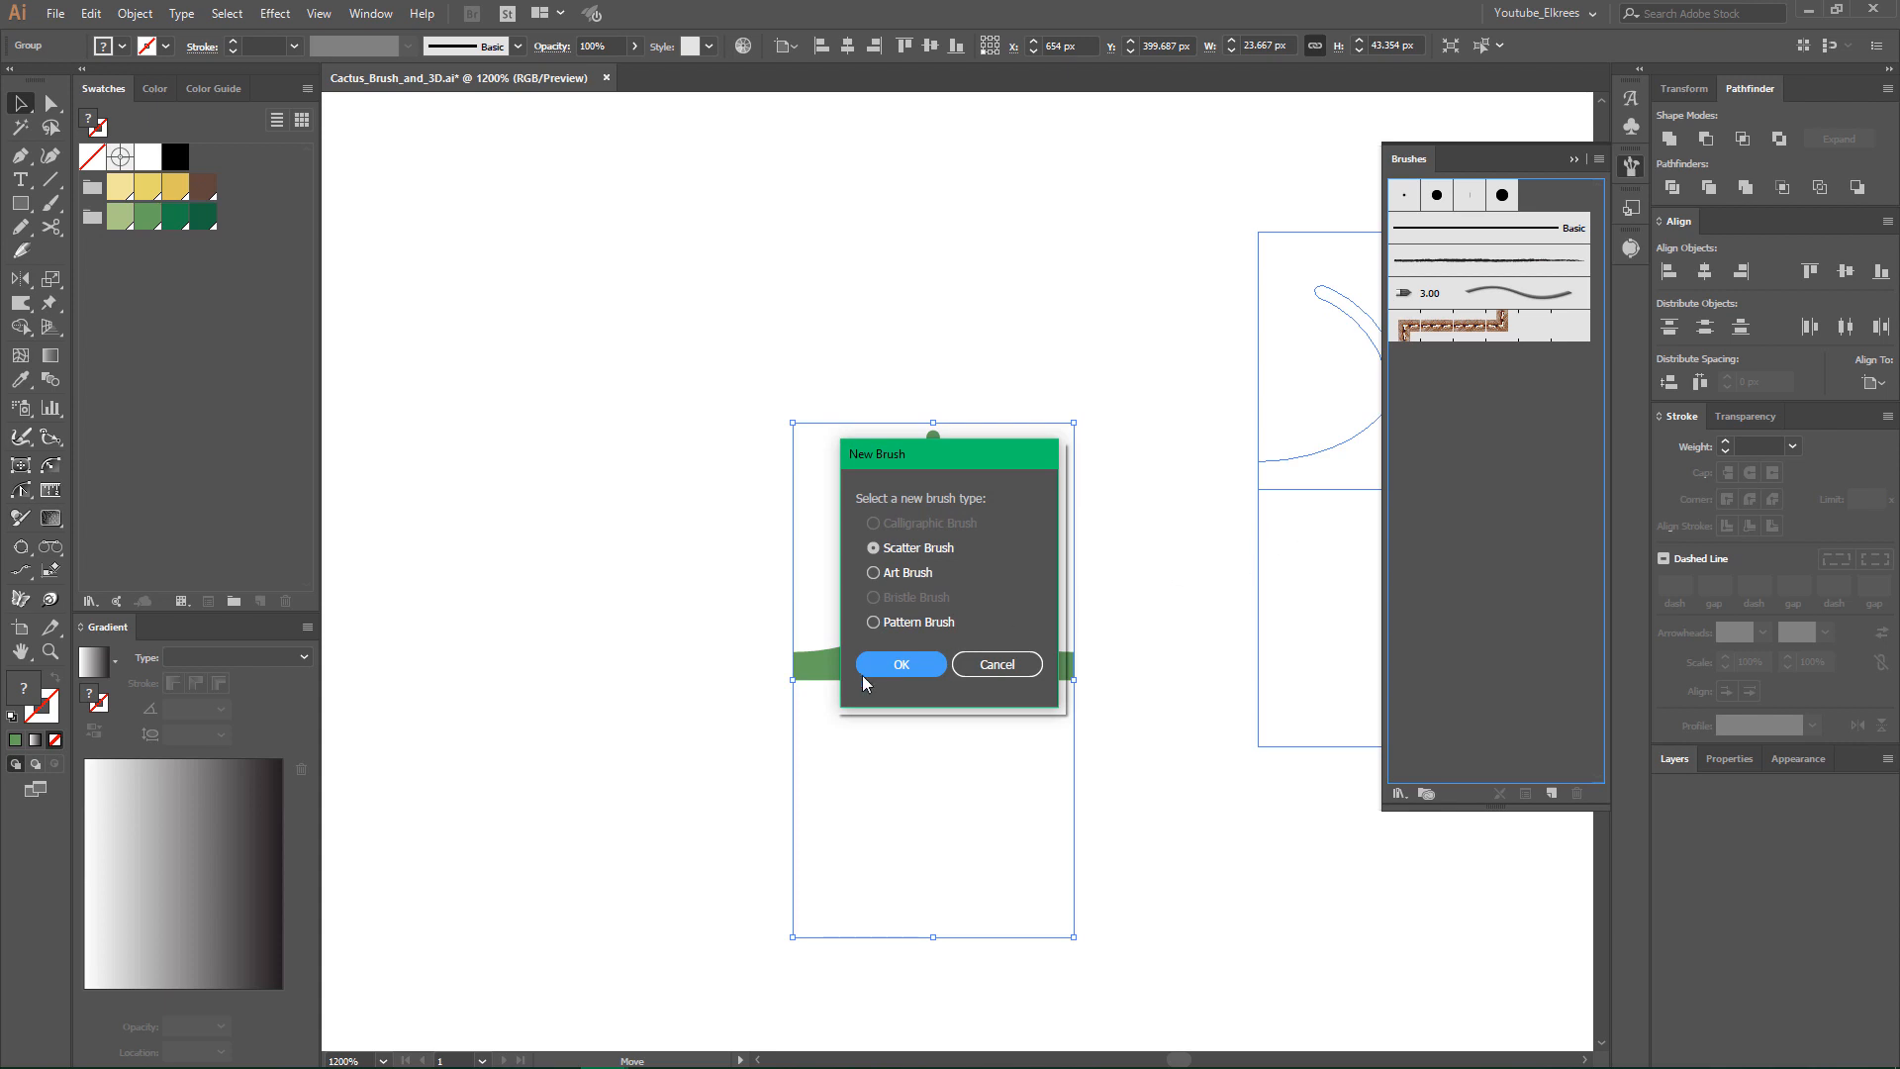
click(880, 624)
click(897, 665)
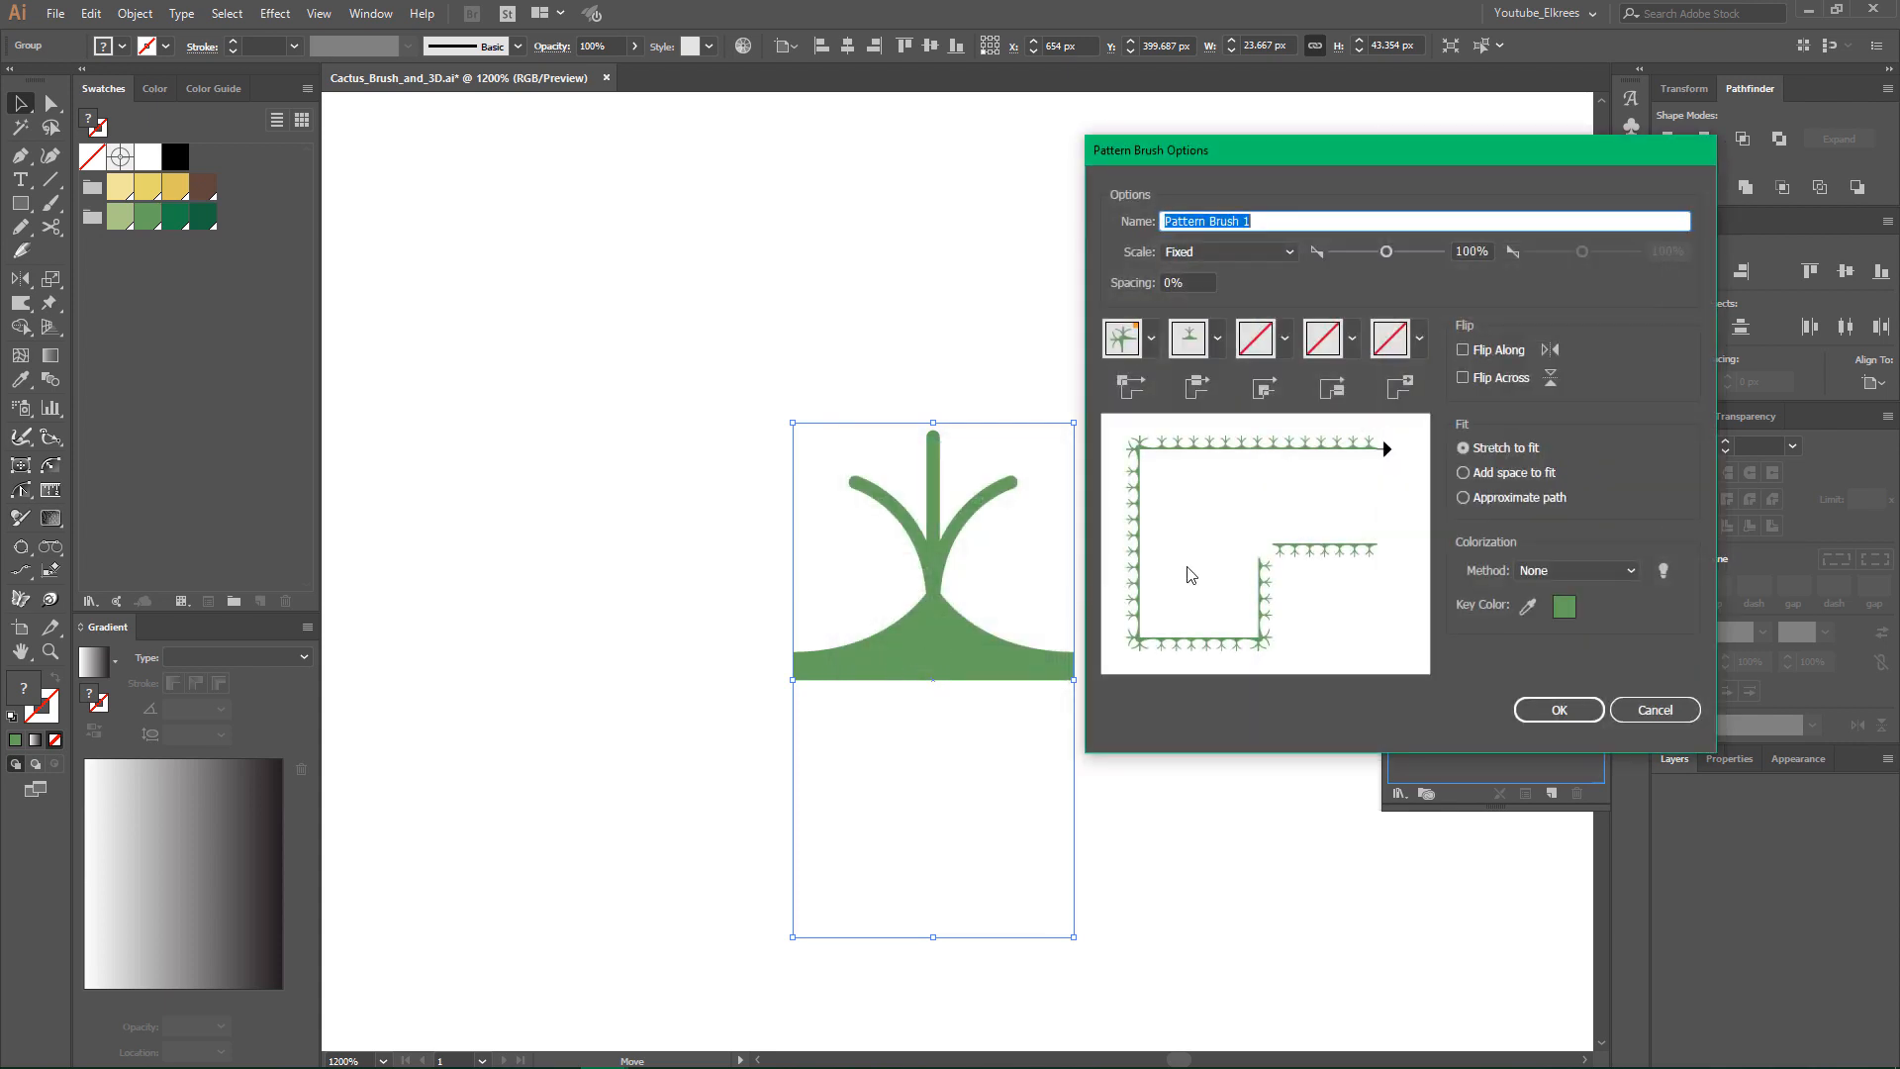
- Set the pattern brush's colorization method to Hue Shift and its outer corner tile to Auto-Centered
click(1544, 571)
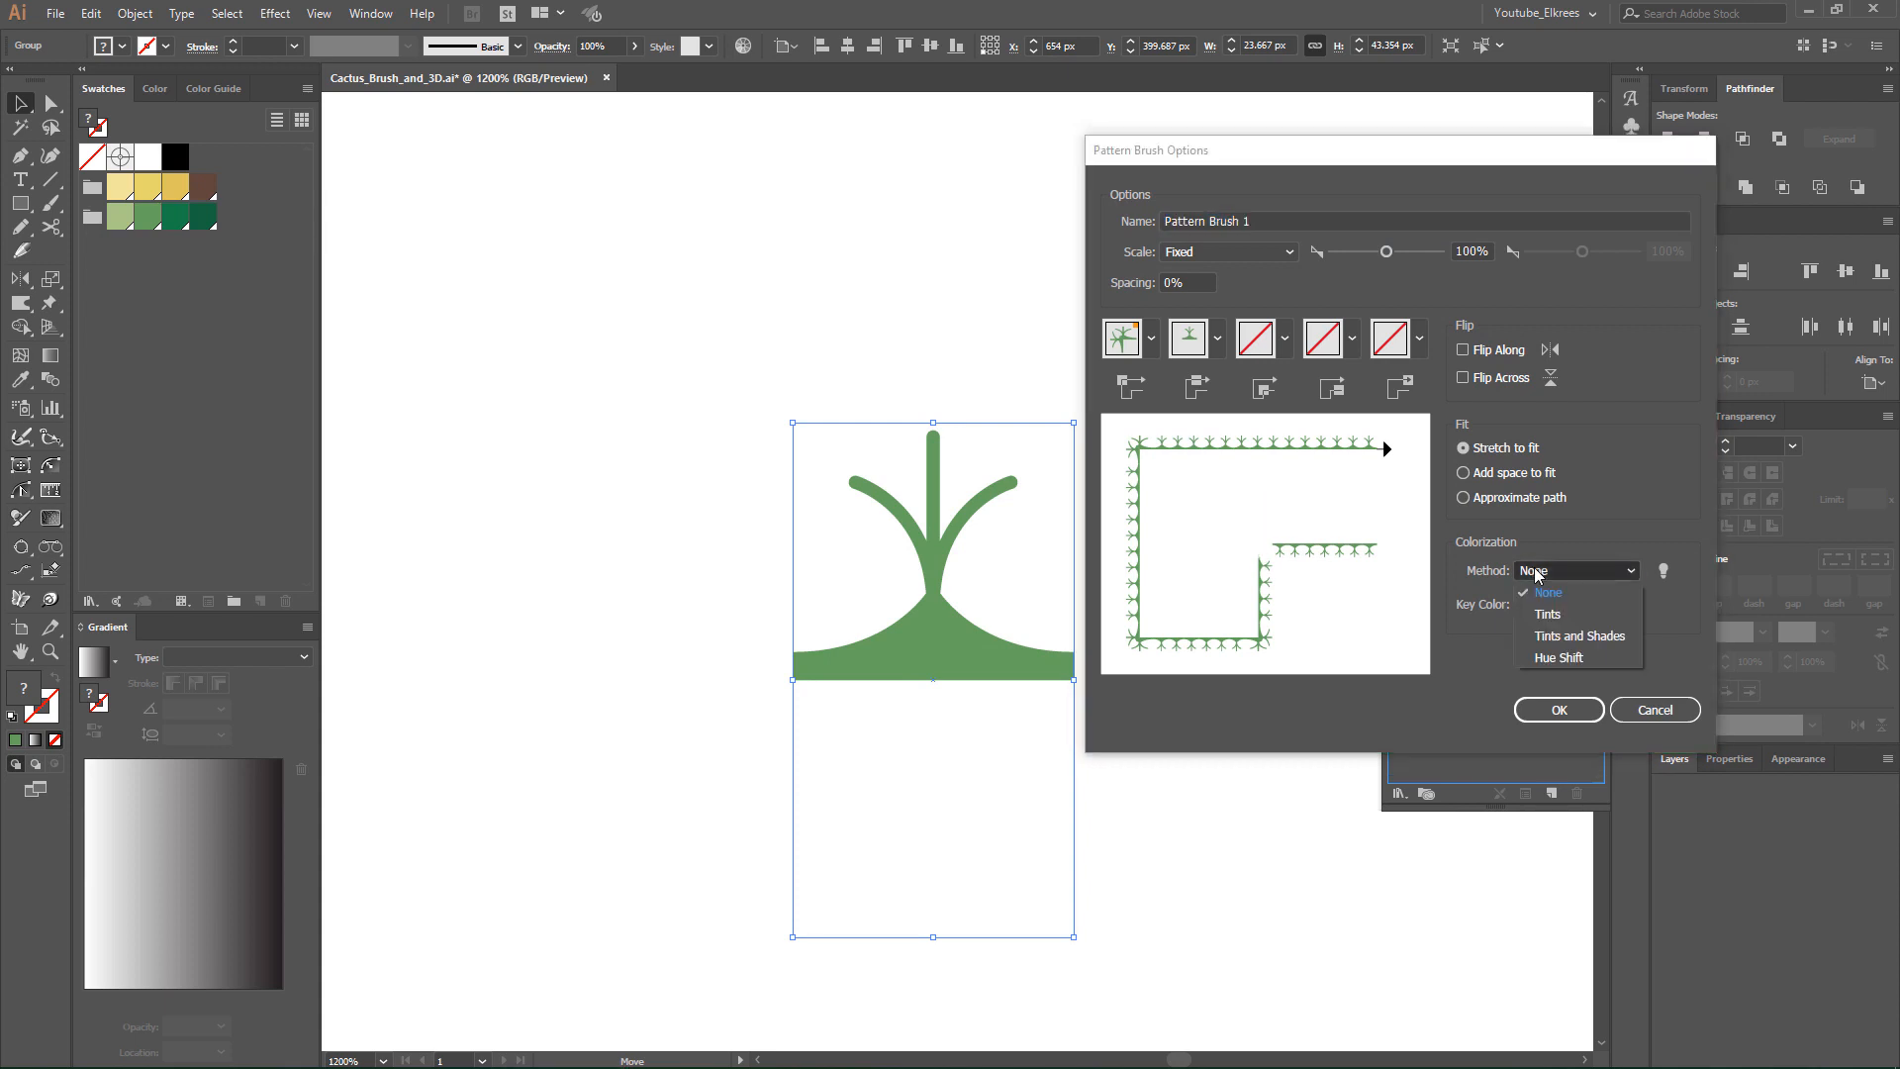
click(1550, 658)
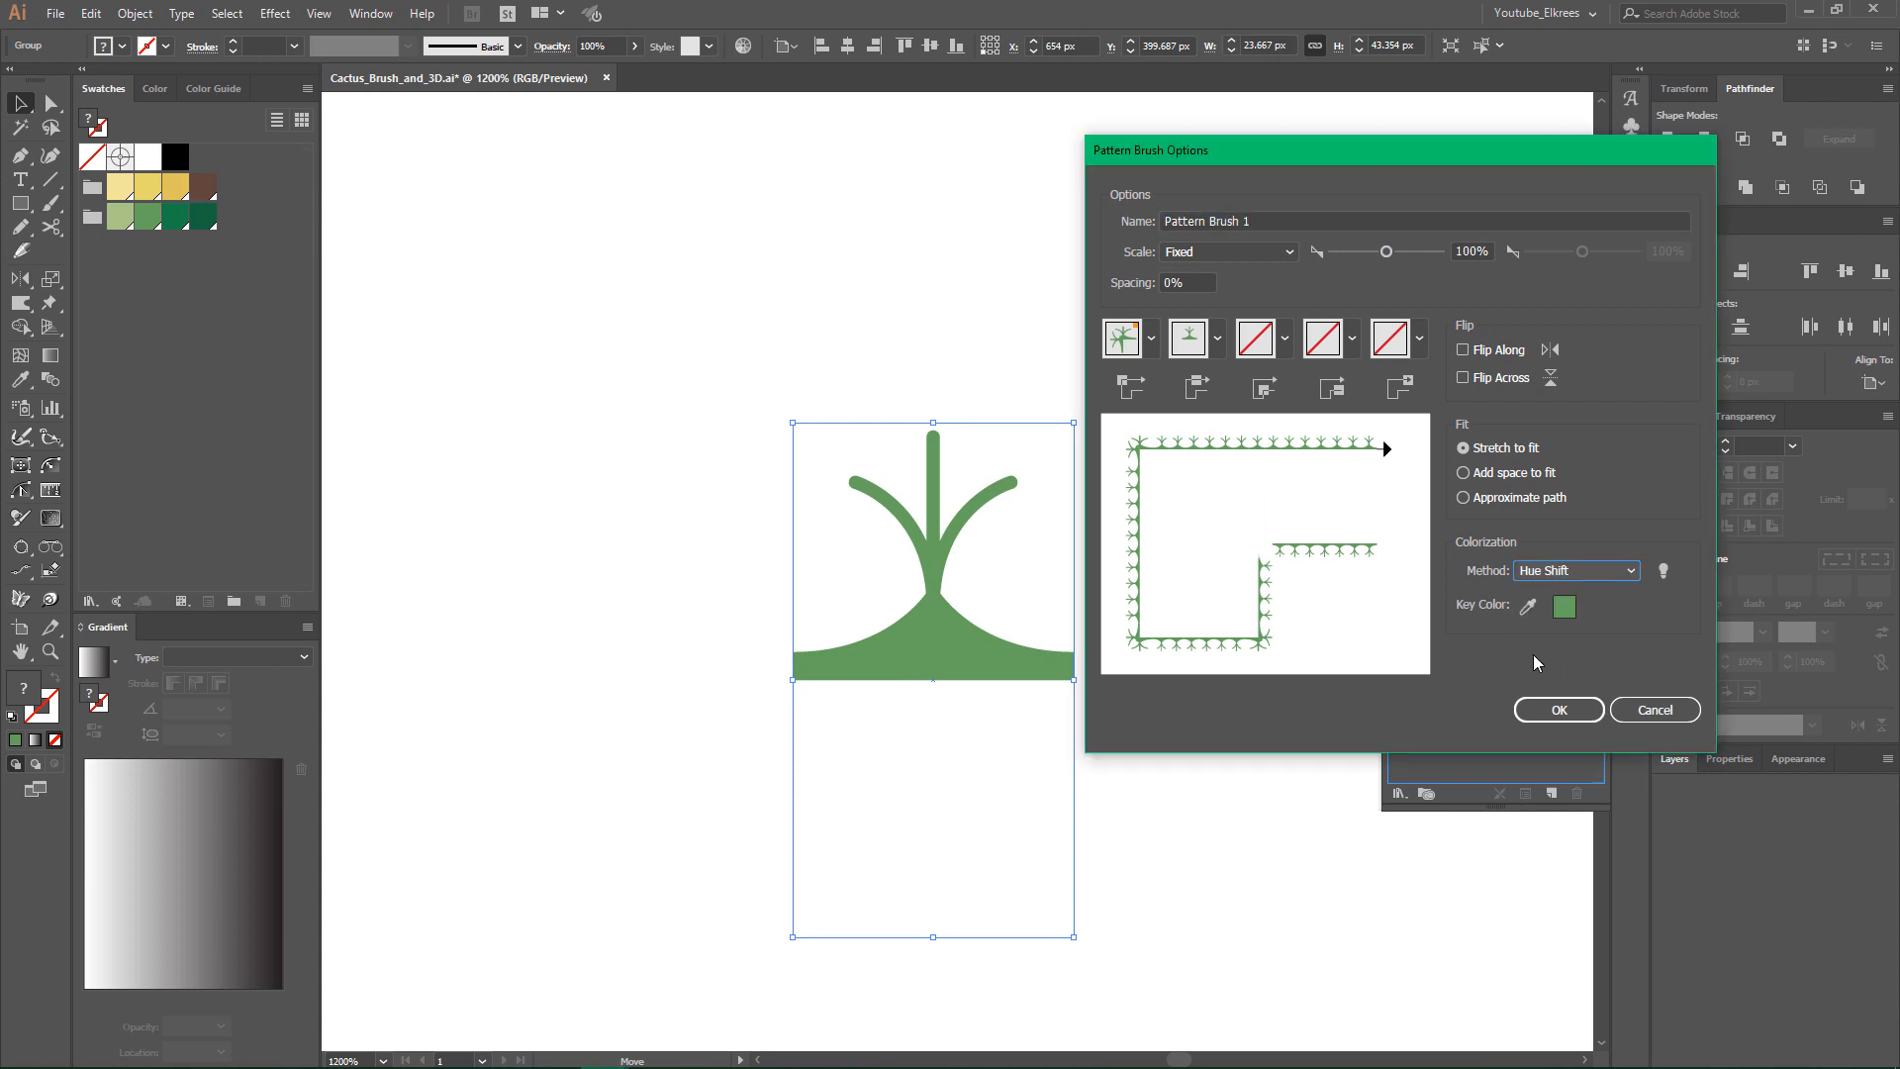
click(1150, 339)
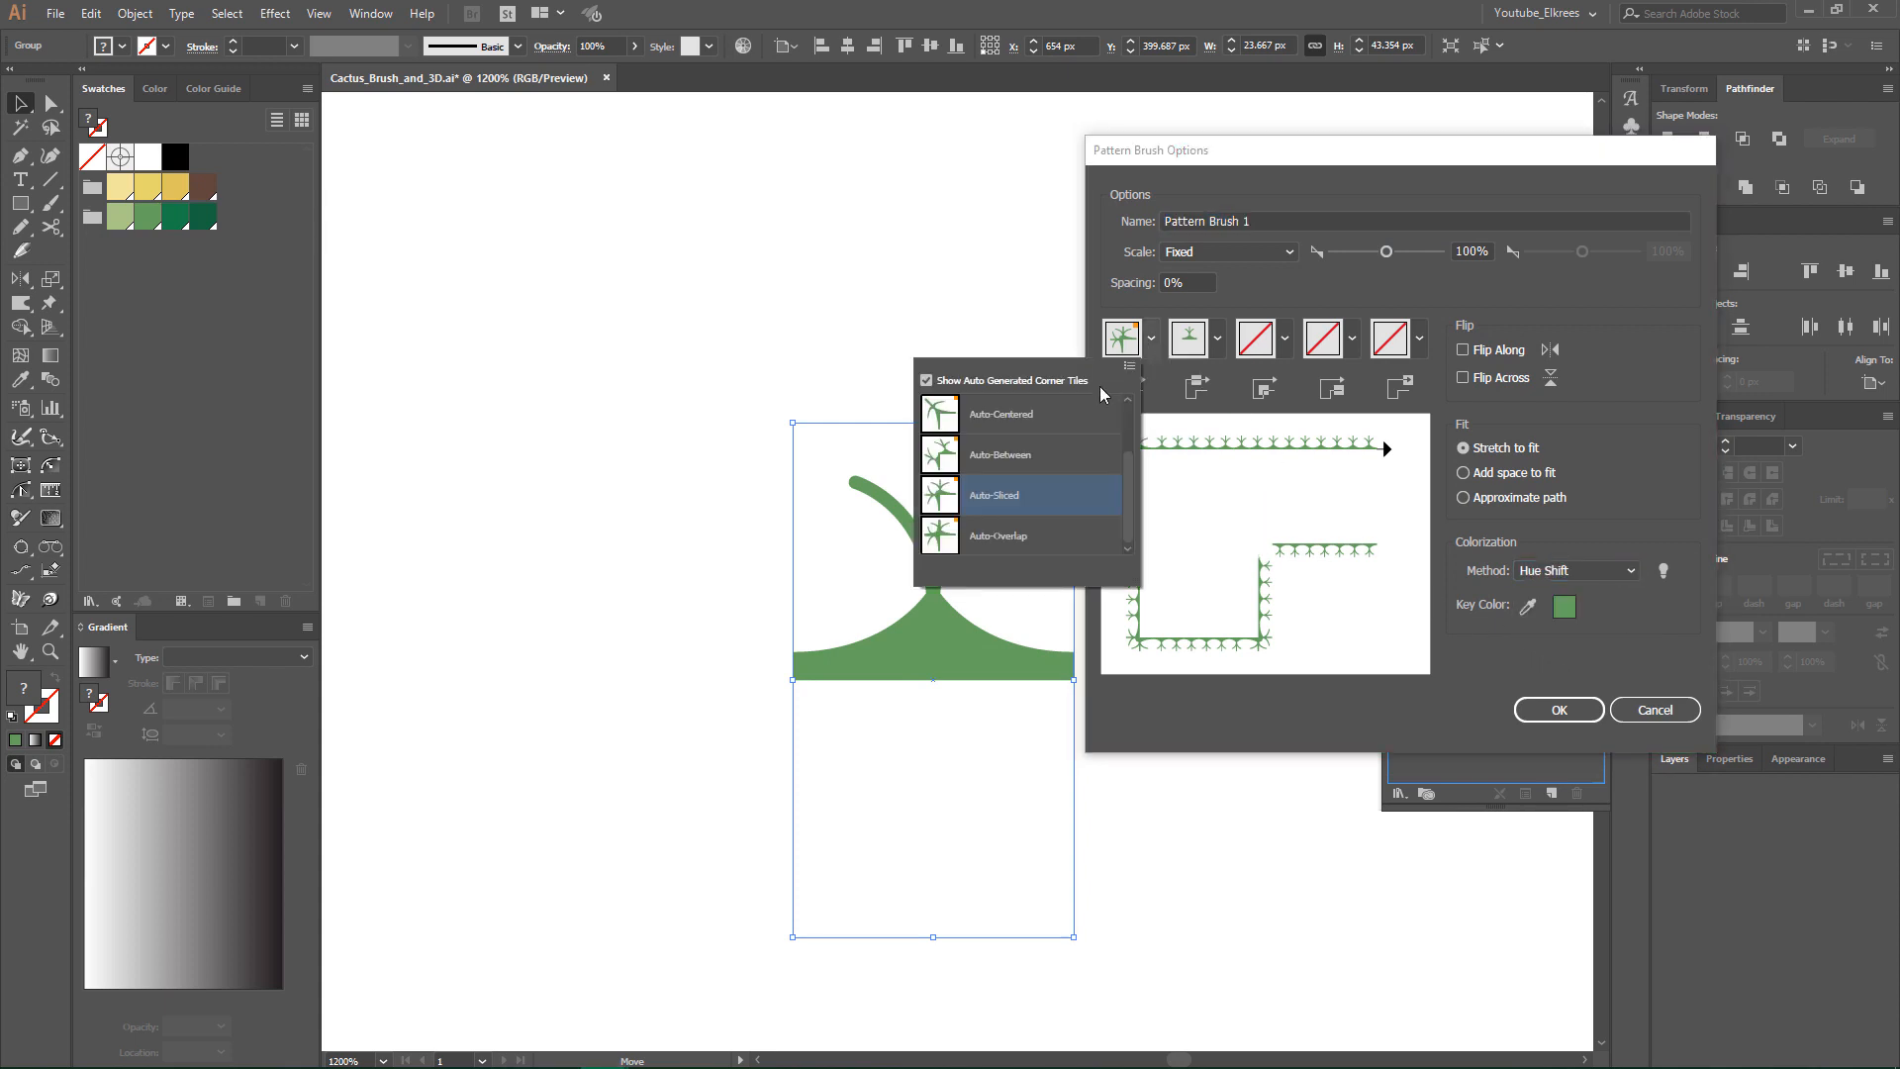
click(990, 417)
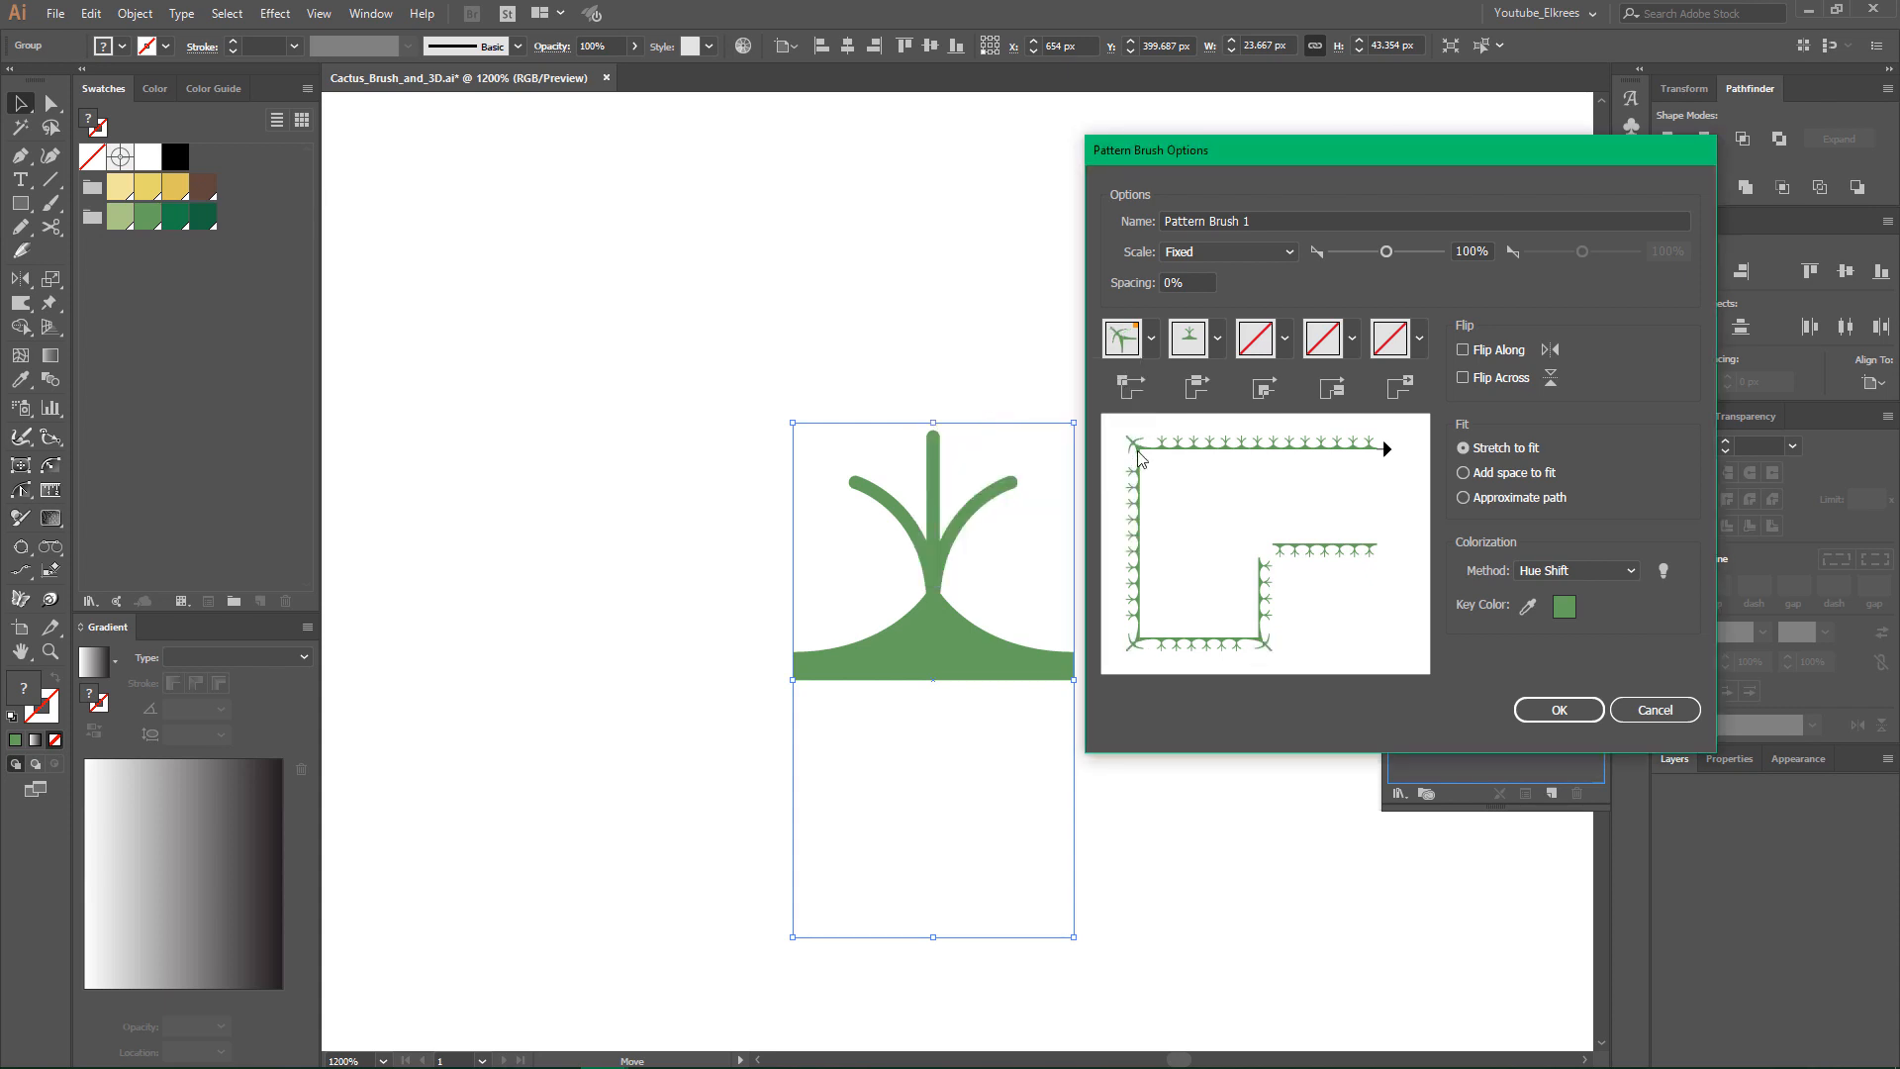
- Confirm the new pattern brush's options
click(1547, 711)
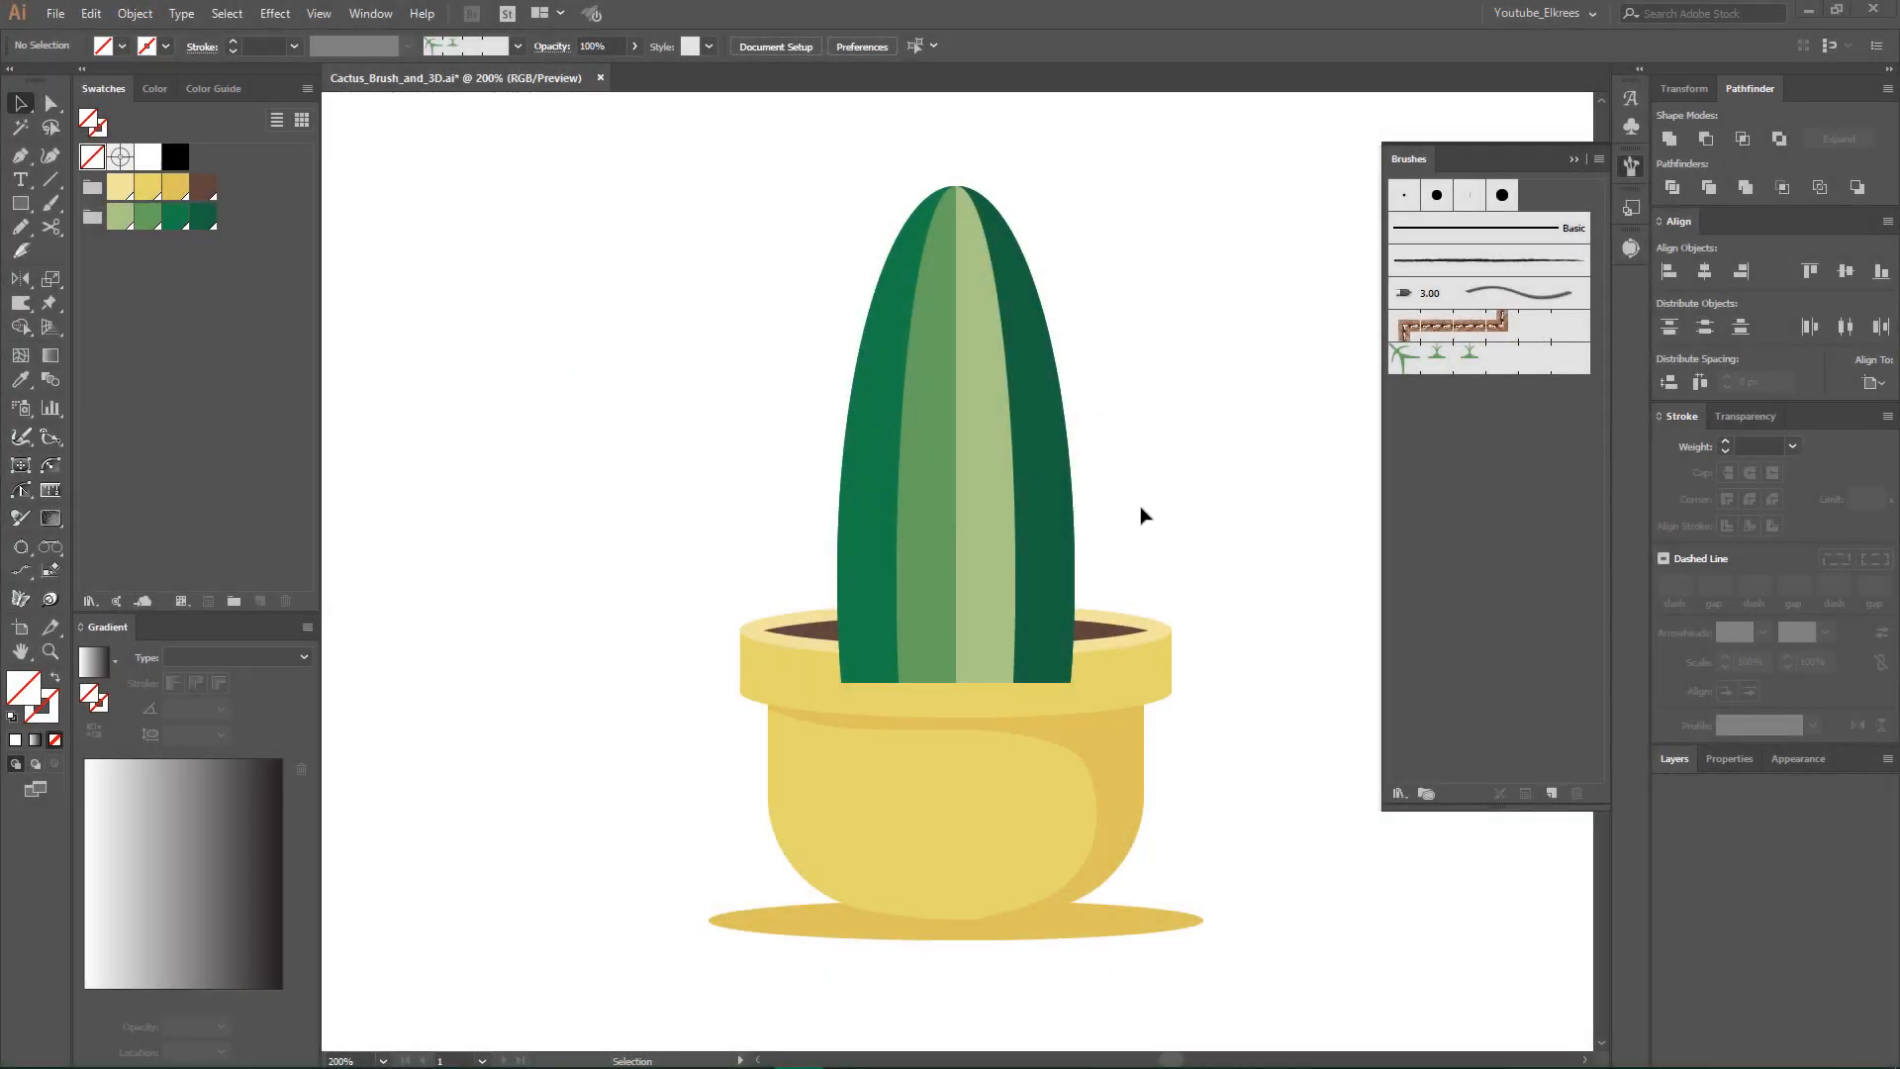
- Move the group of outer dark green cactus halves 60 px left, off the full cactus shape behind it
click(1050, 522)
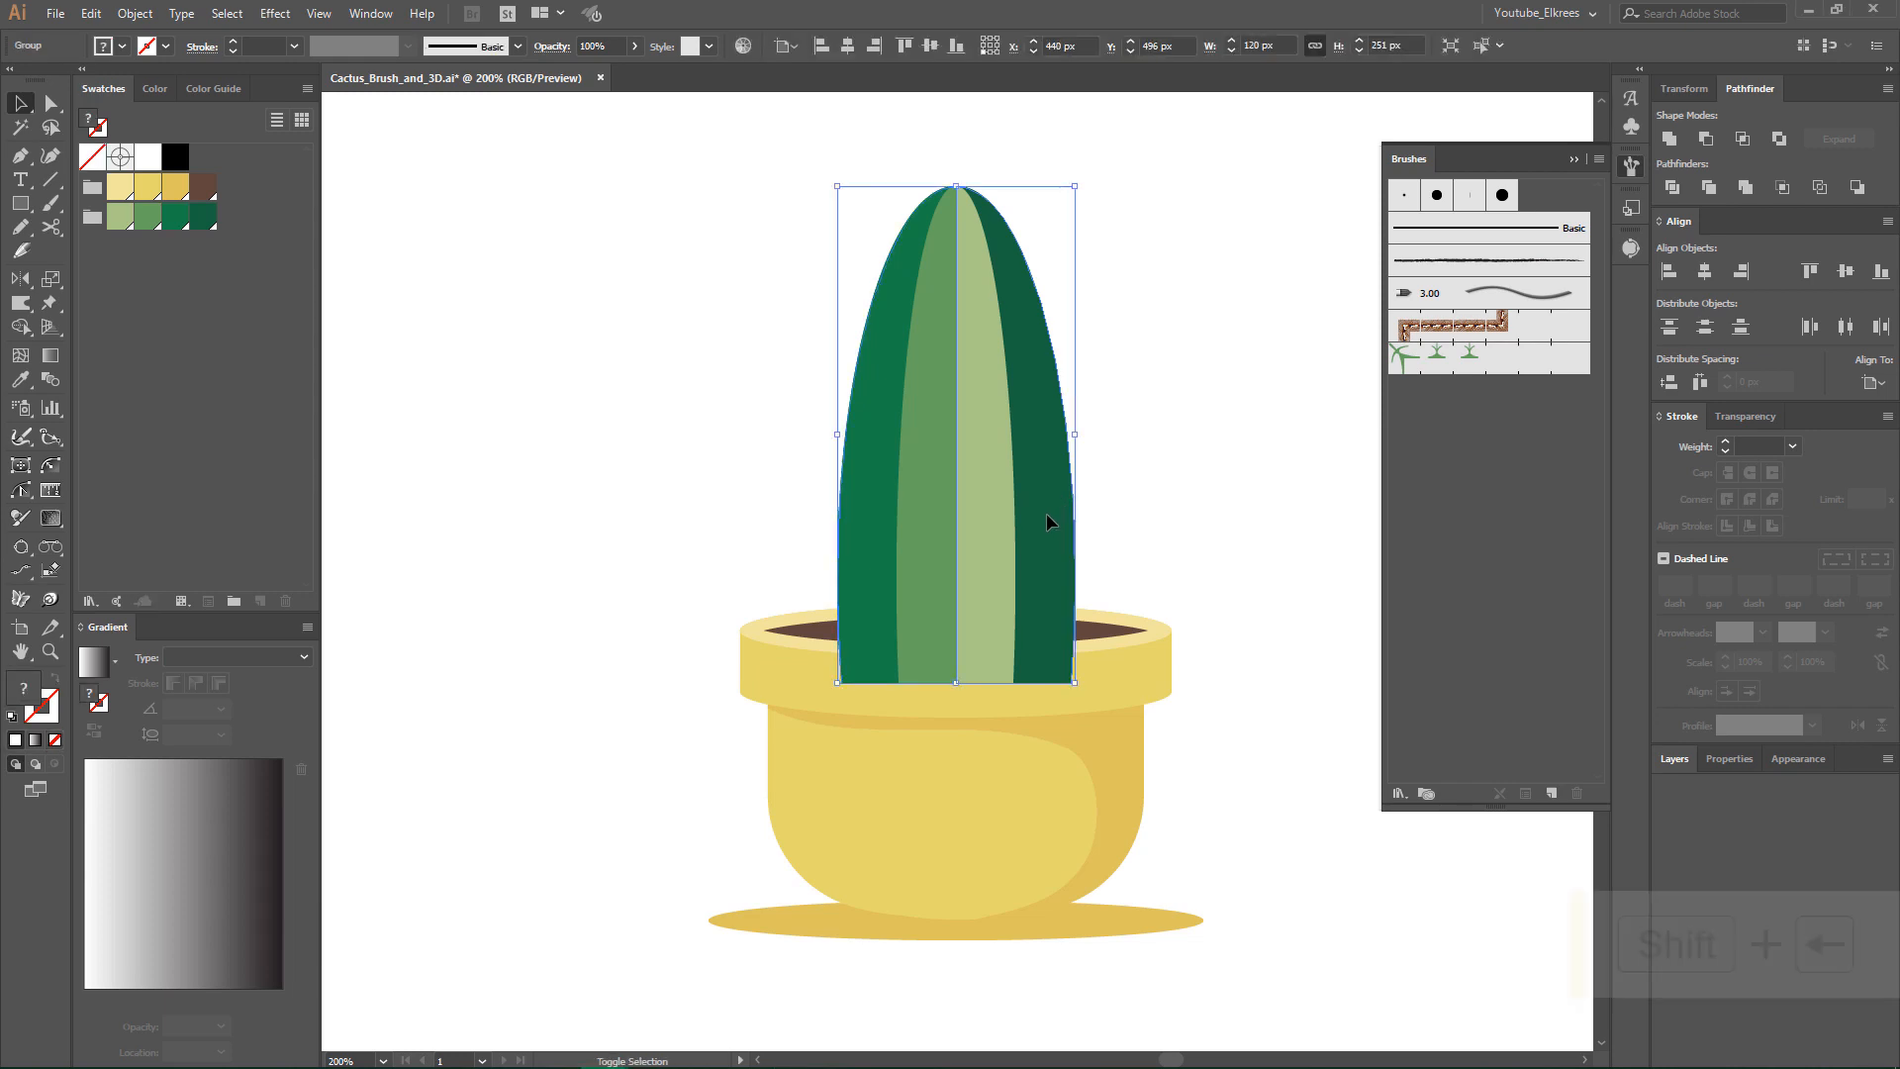
key(shift+Left)
key(shift+Left)
key(shift+Left)
key(shift+Left)
key(shift+Left)
key(shift+Left)
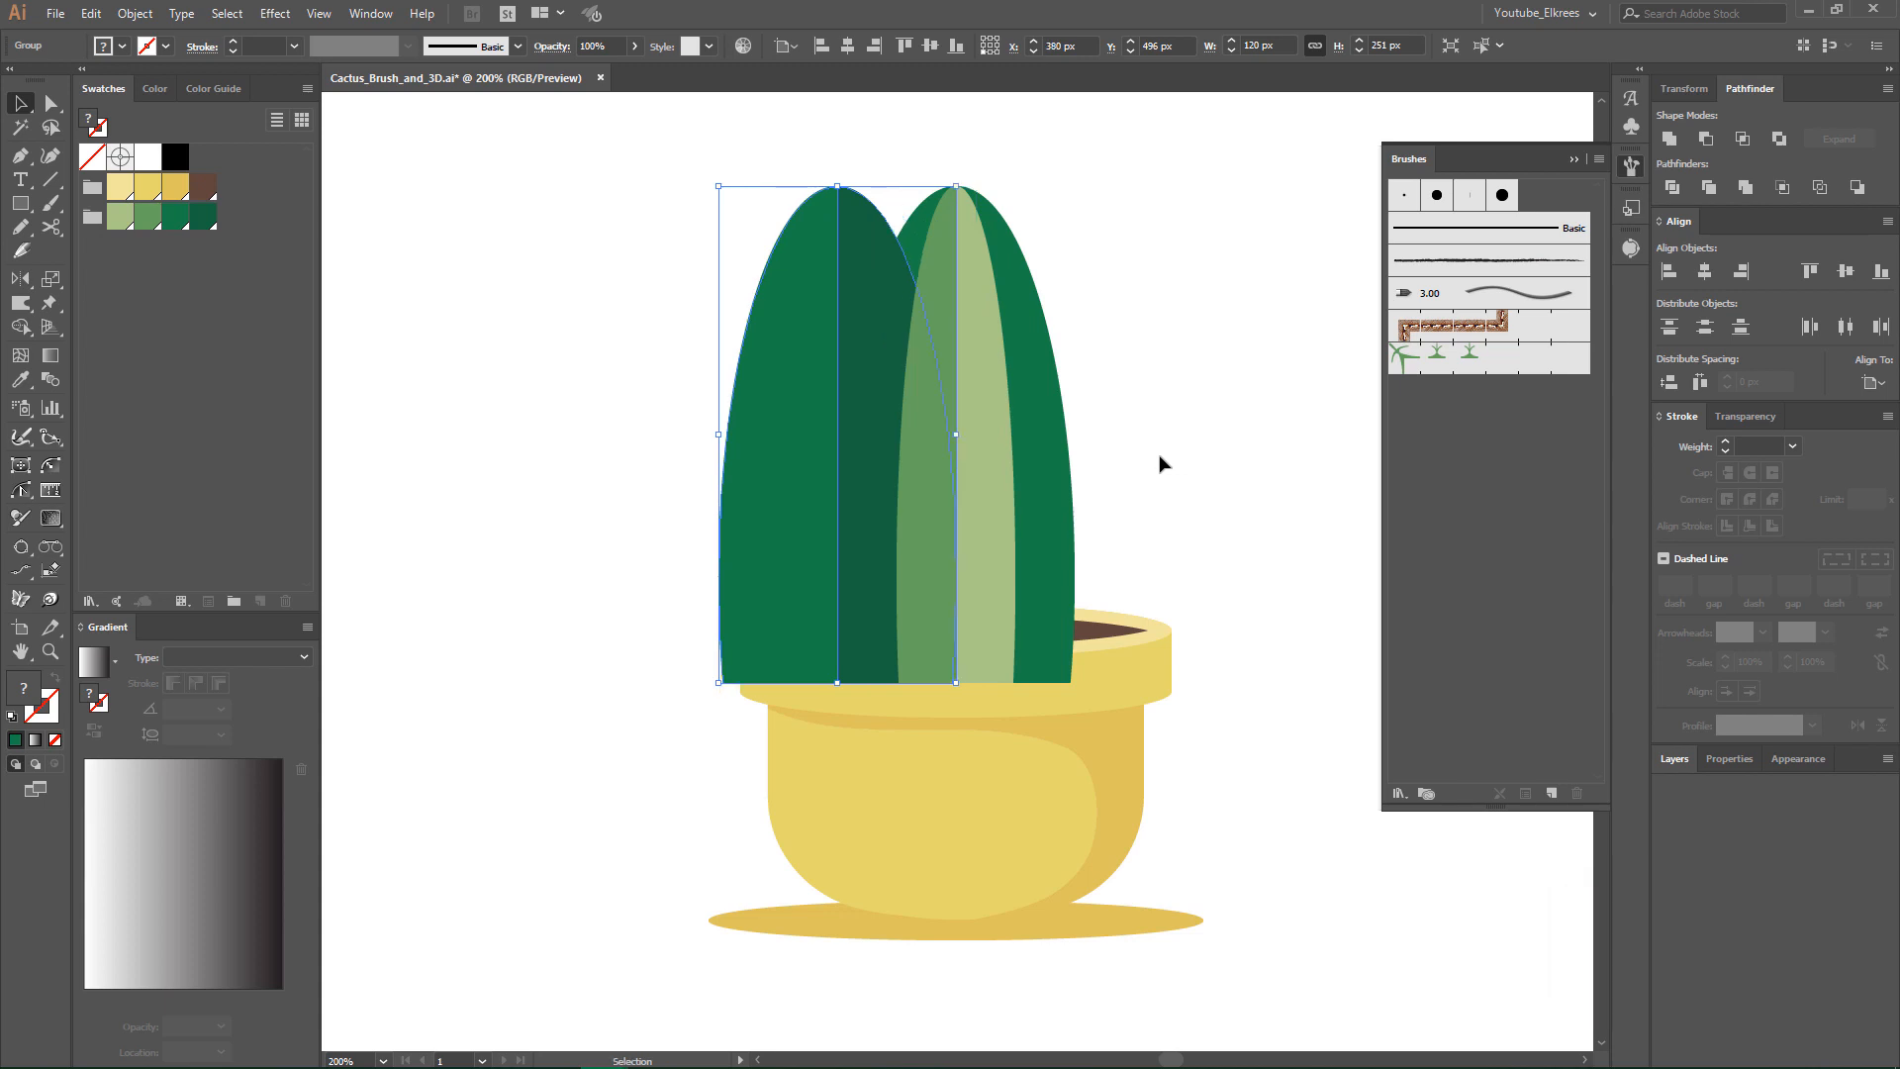
- Apply Pattern Brush 1 to the back cactus shape and colour its stroke with the darkest green swatch
click(1060, 461)
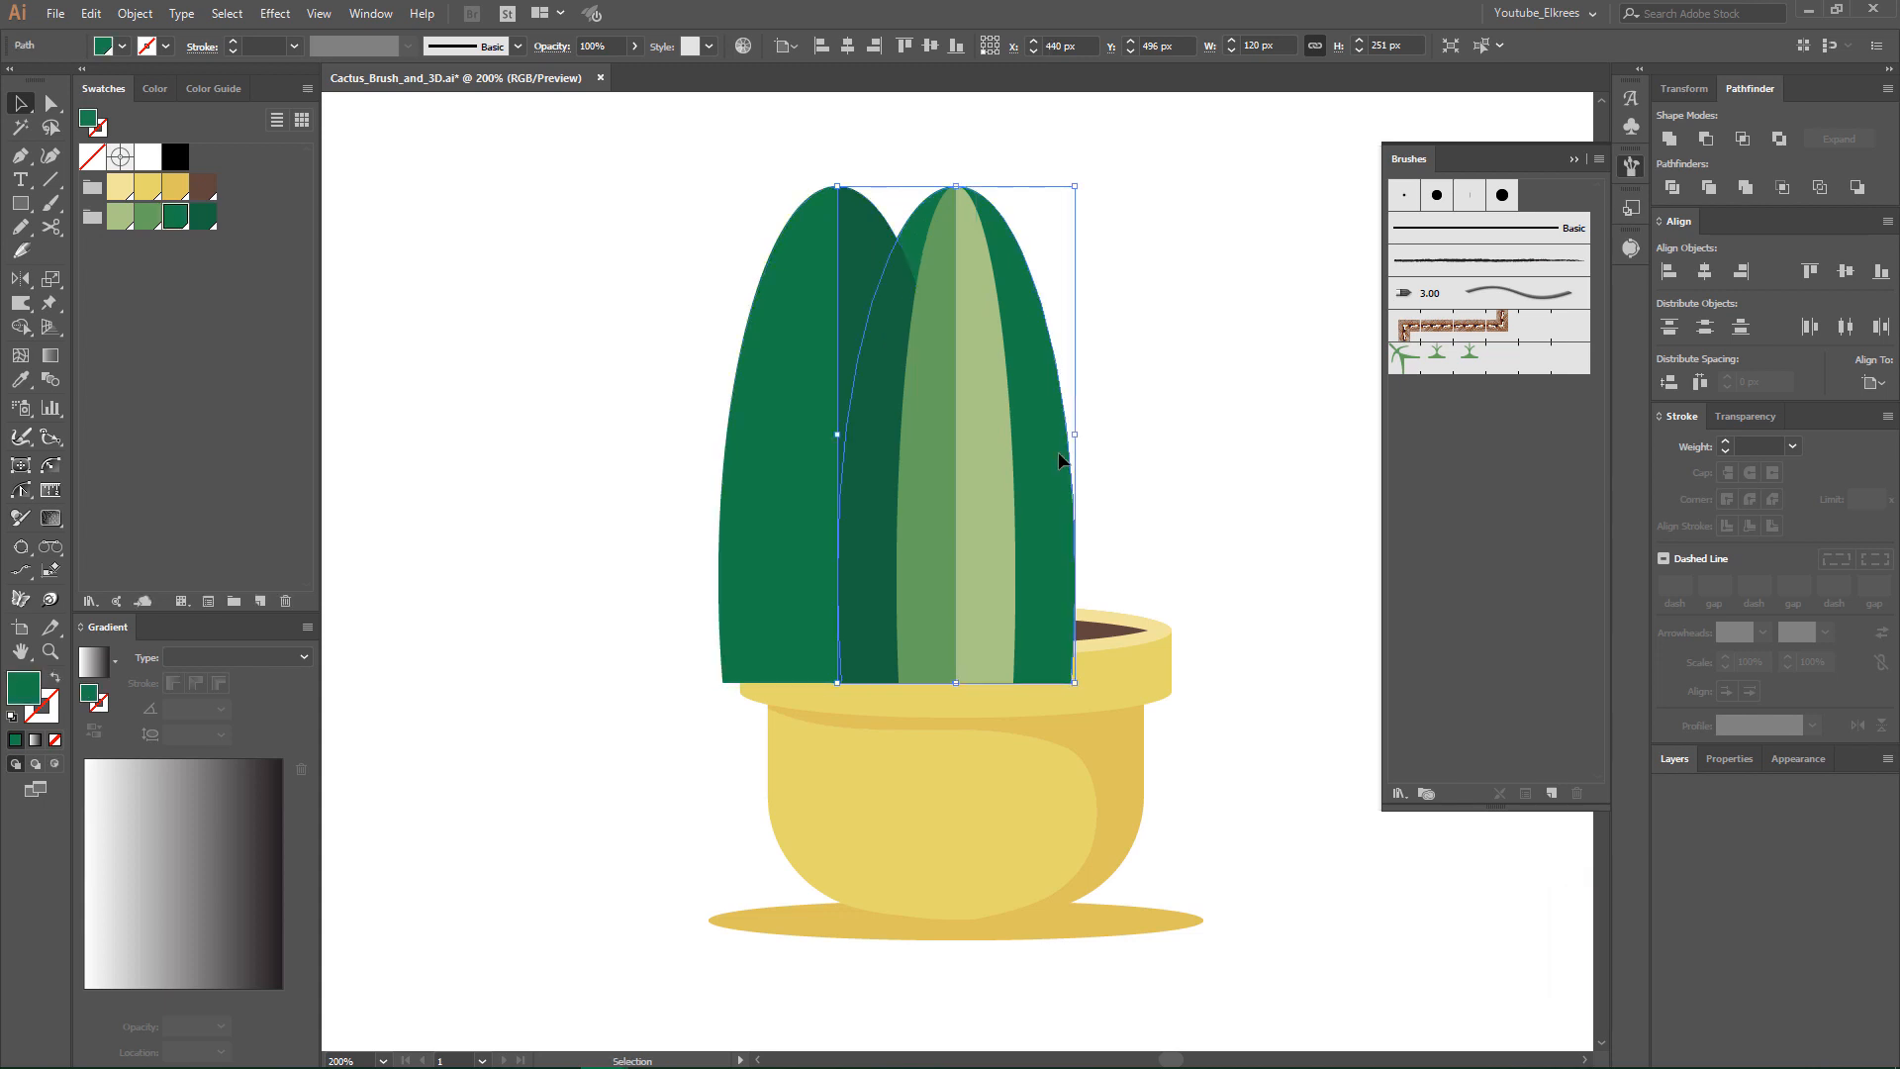
click(1458, 360)
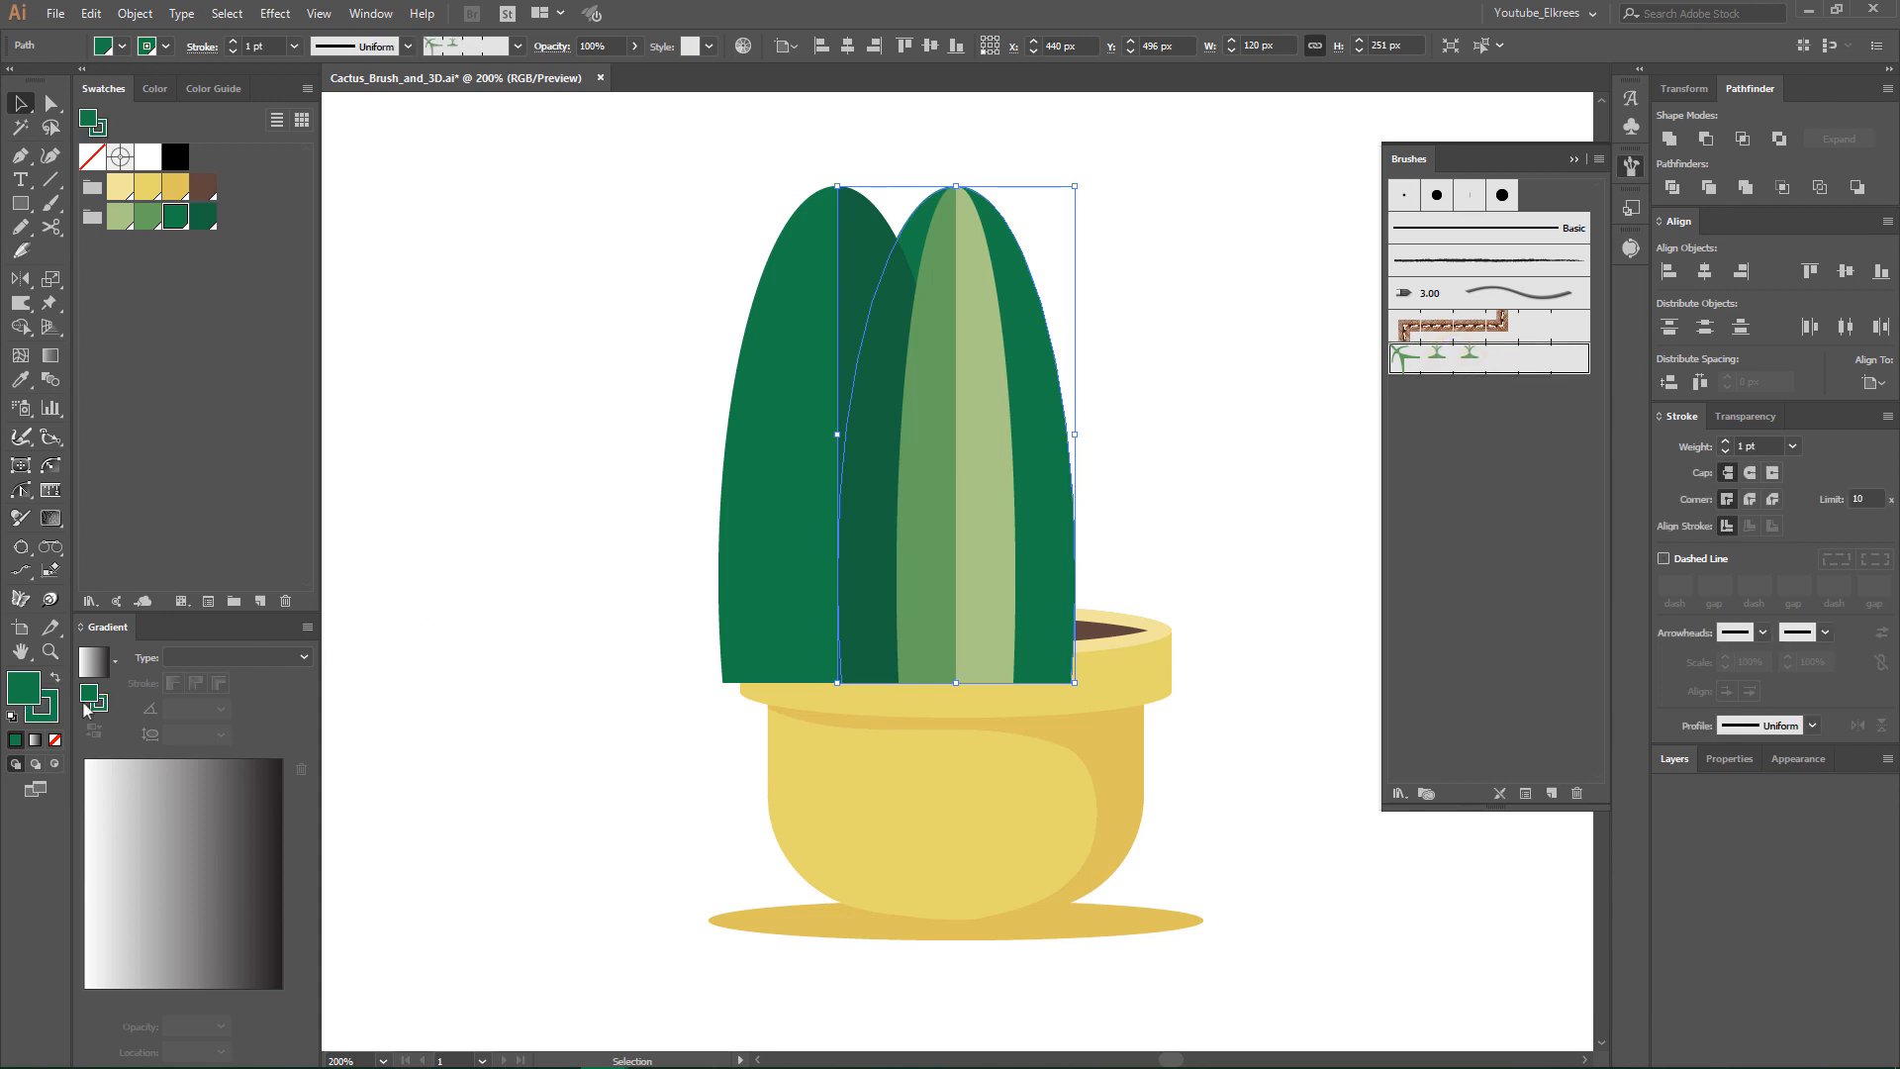
click(55, 714)
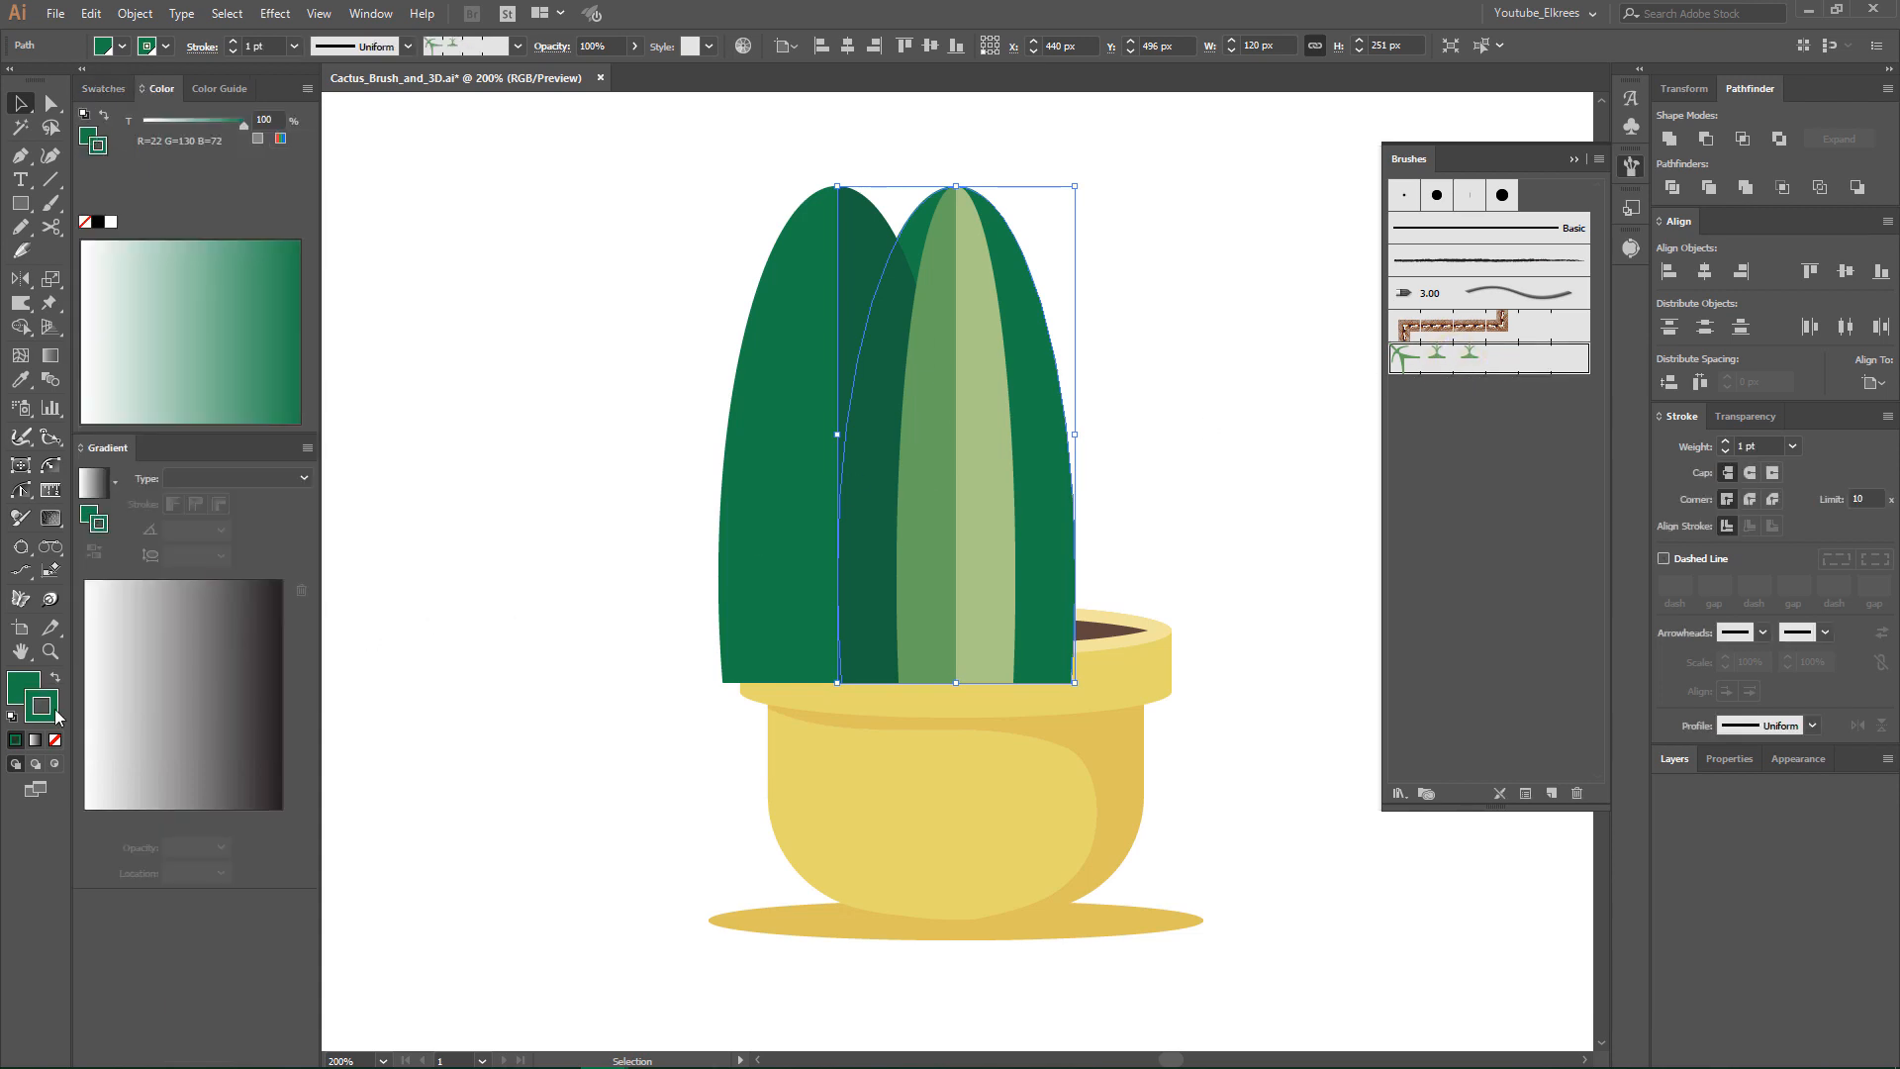
click(103, 88)
click(203, 219)
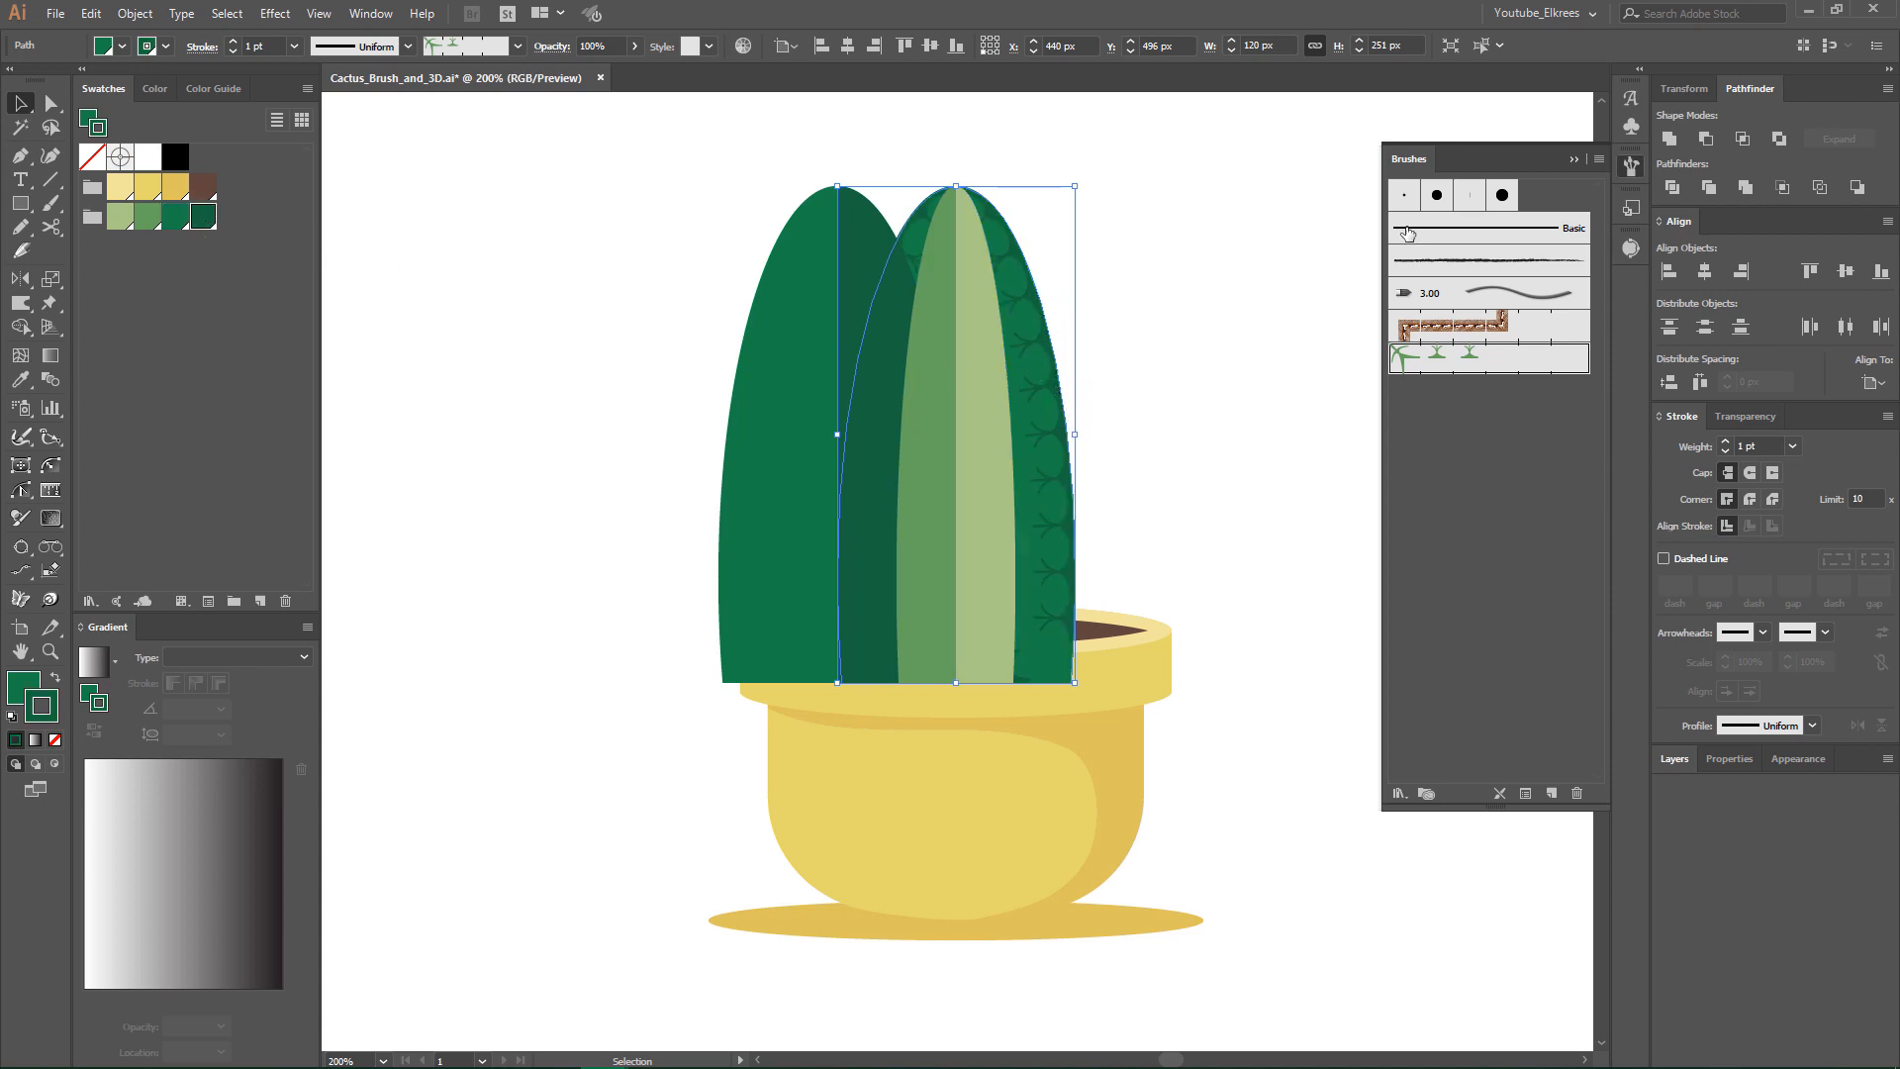
- Turn on Flip Across in the back shape's brush stroke options so the spines point outwards
click(1599, 160)
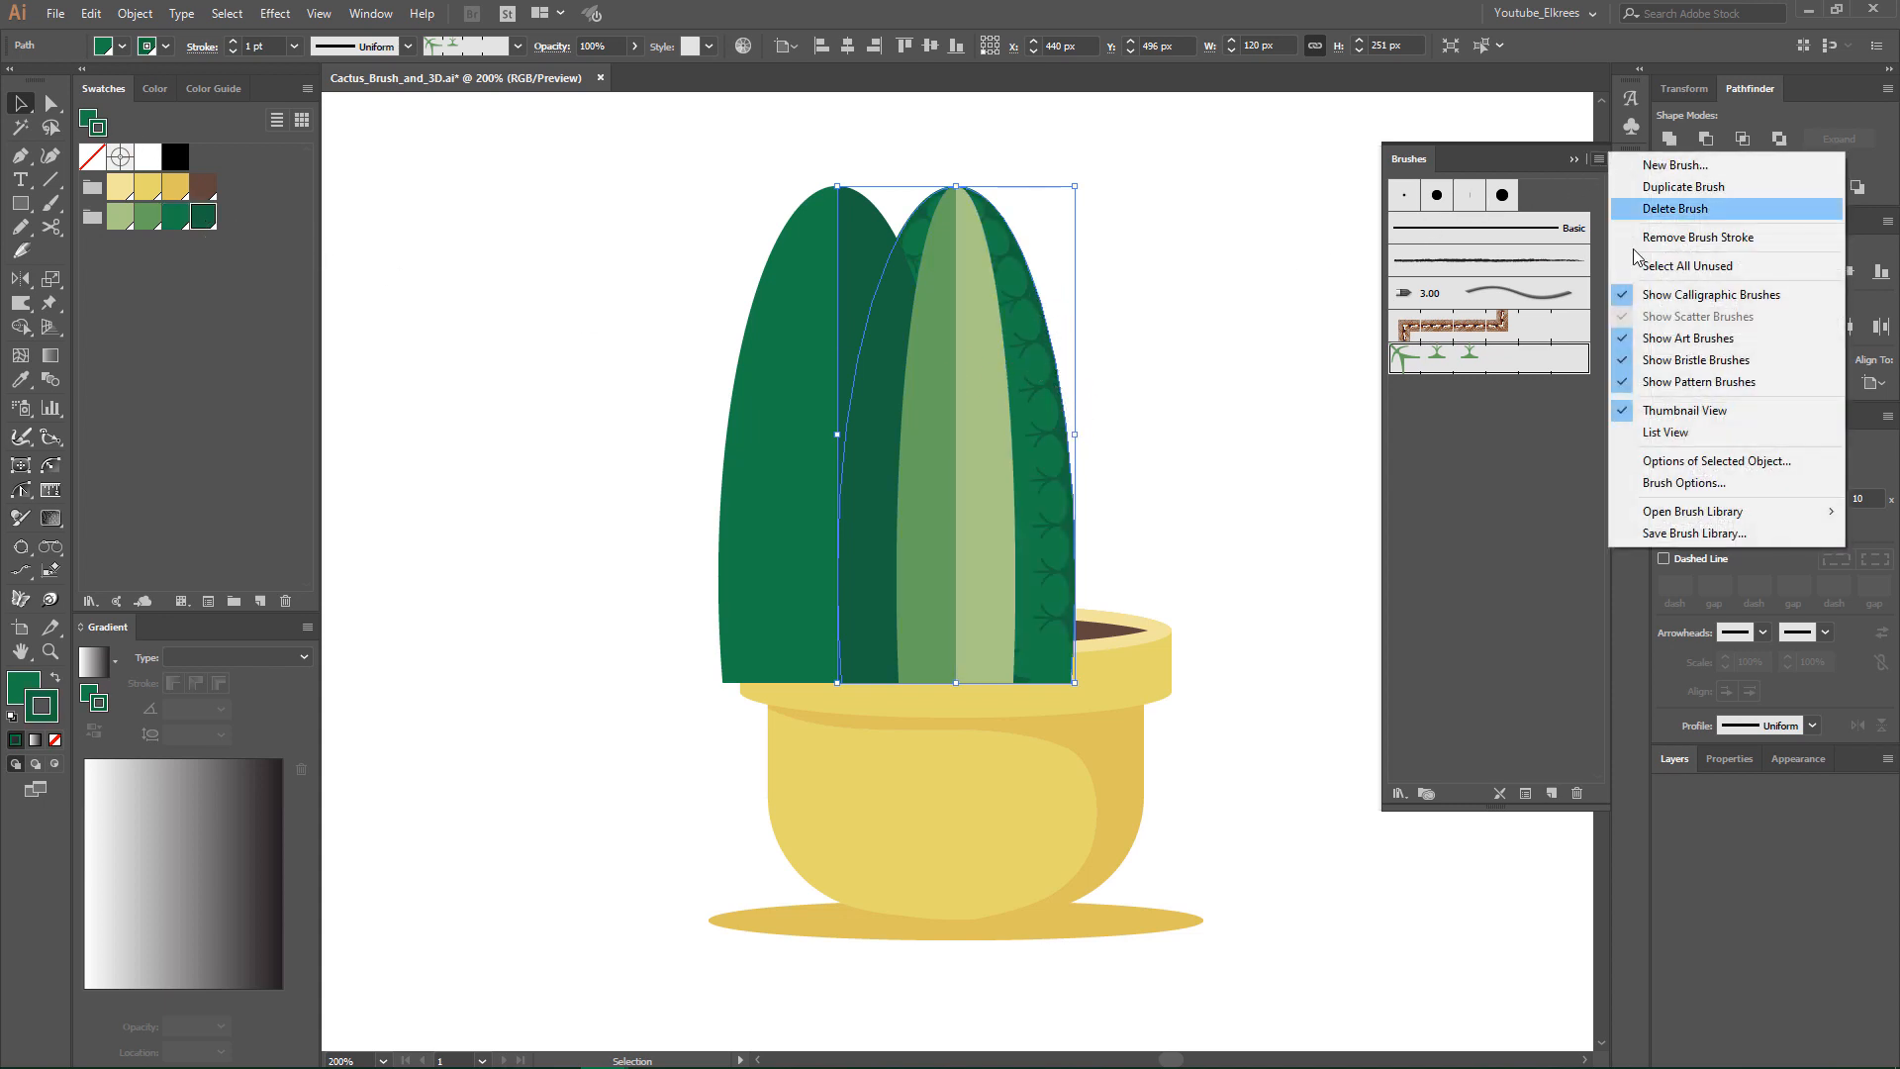
click(1649, 469)
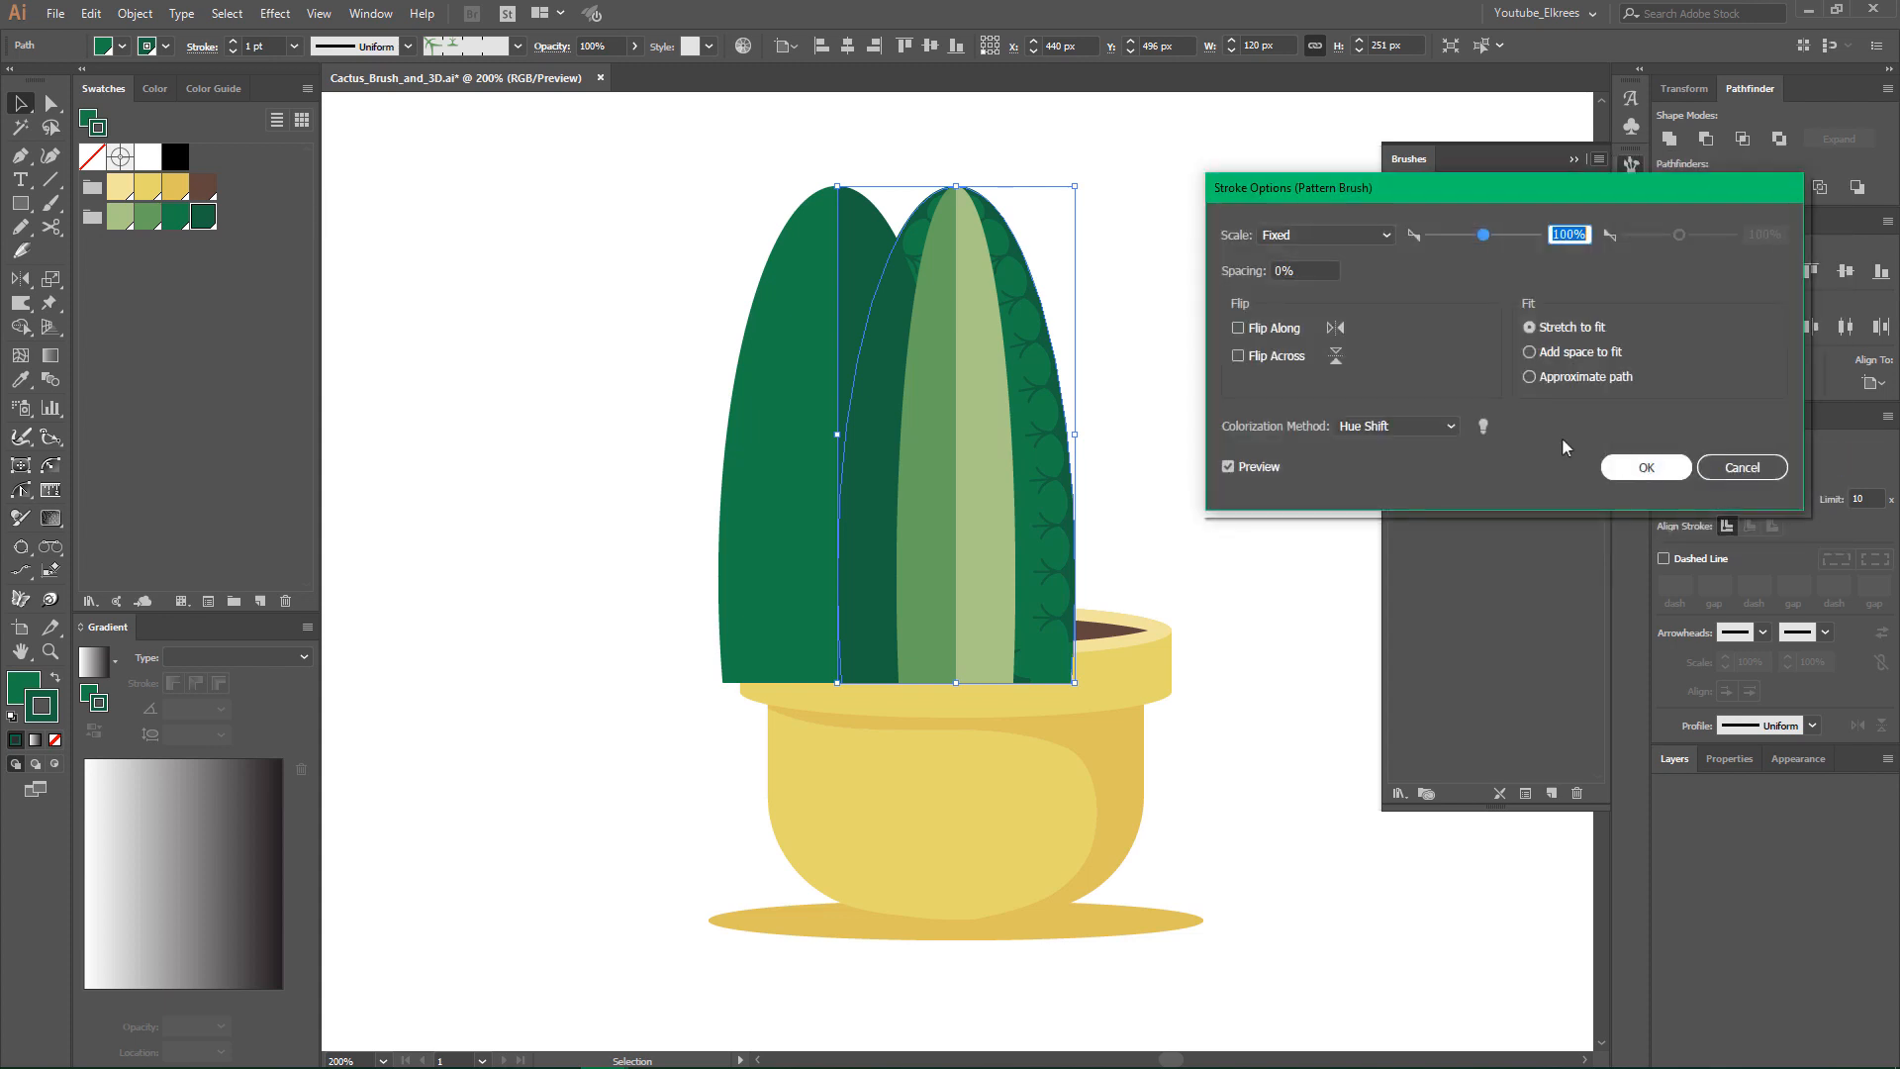
click(1276, 358)
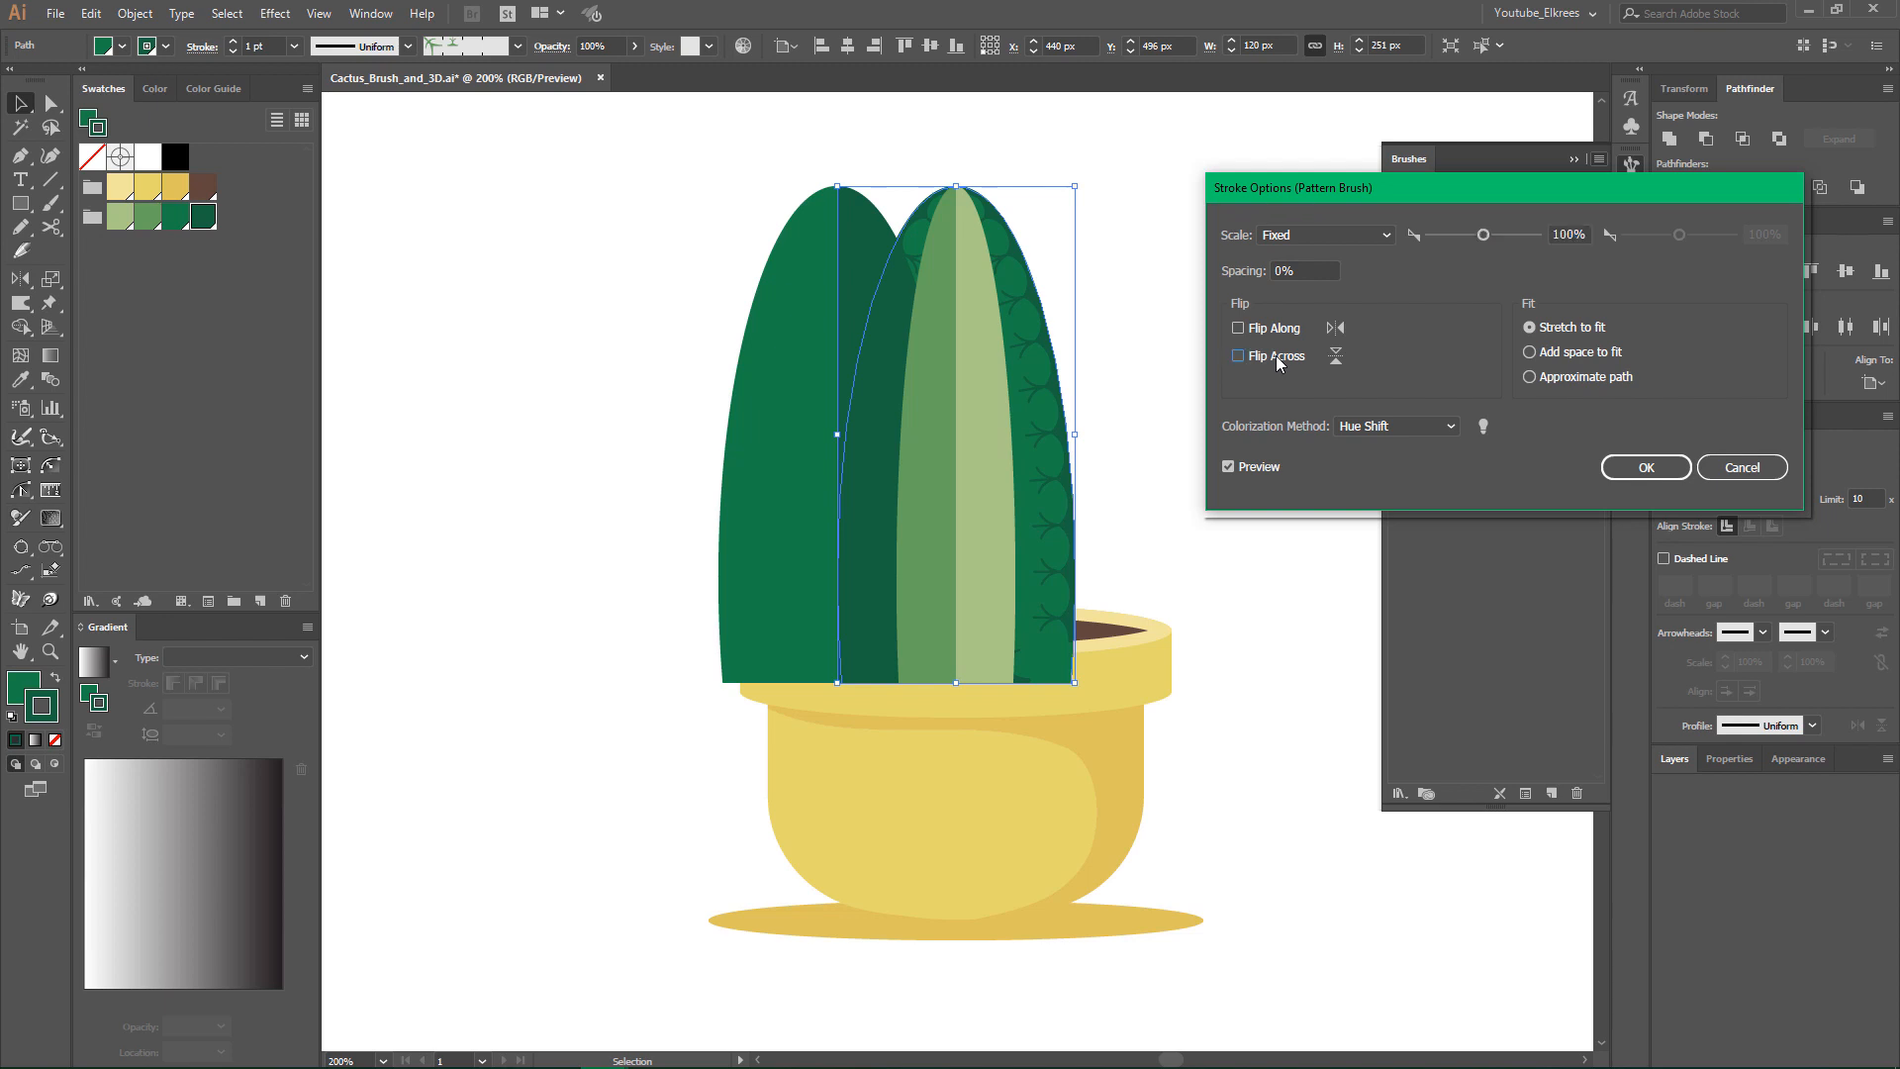
click(1278, 360)
click(1278, 361)
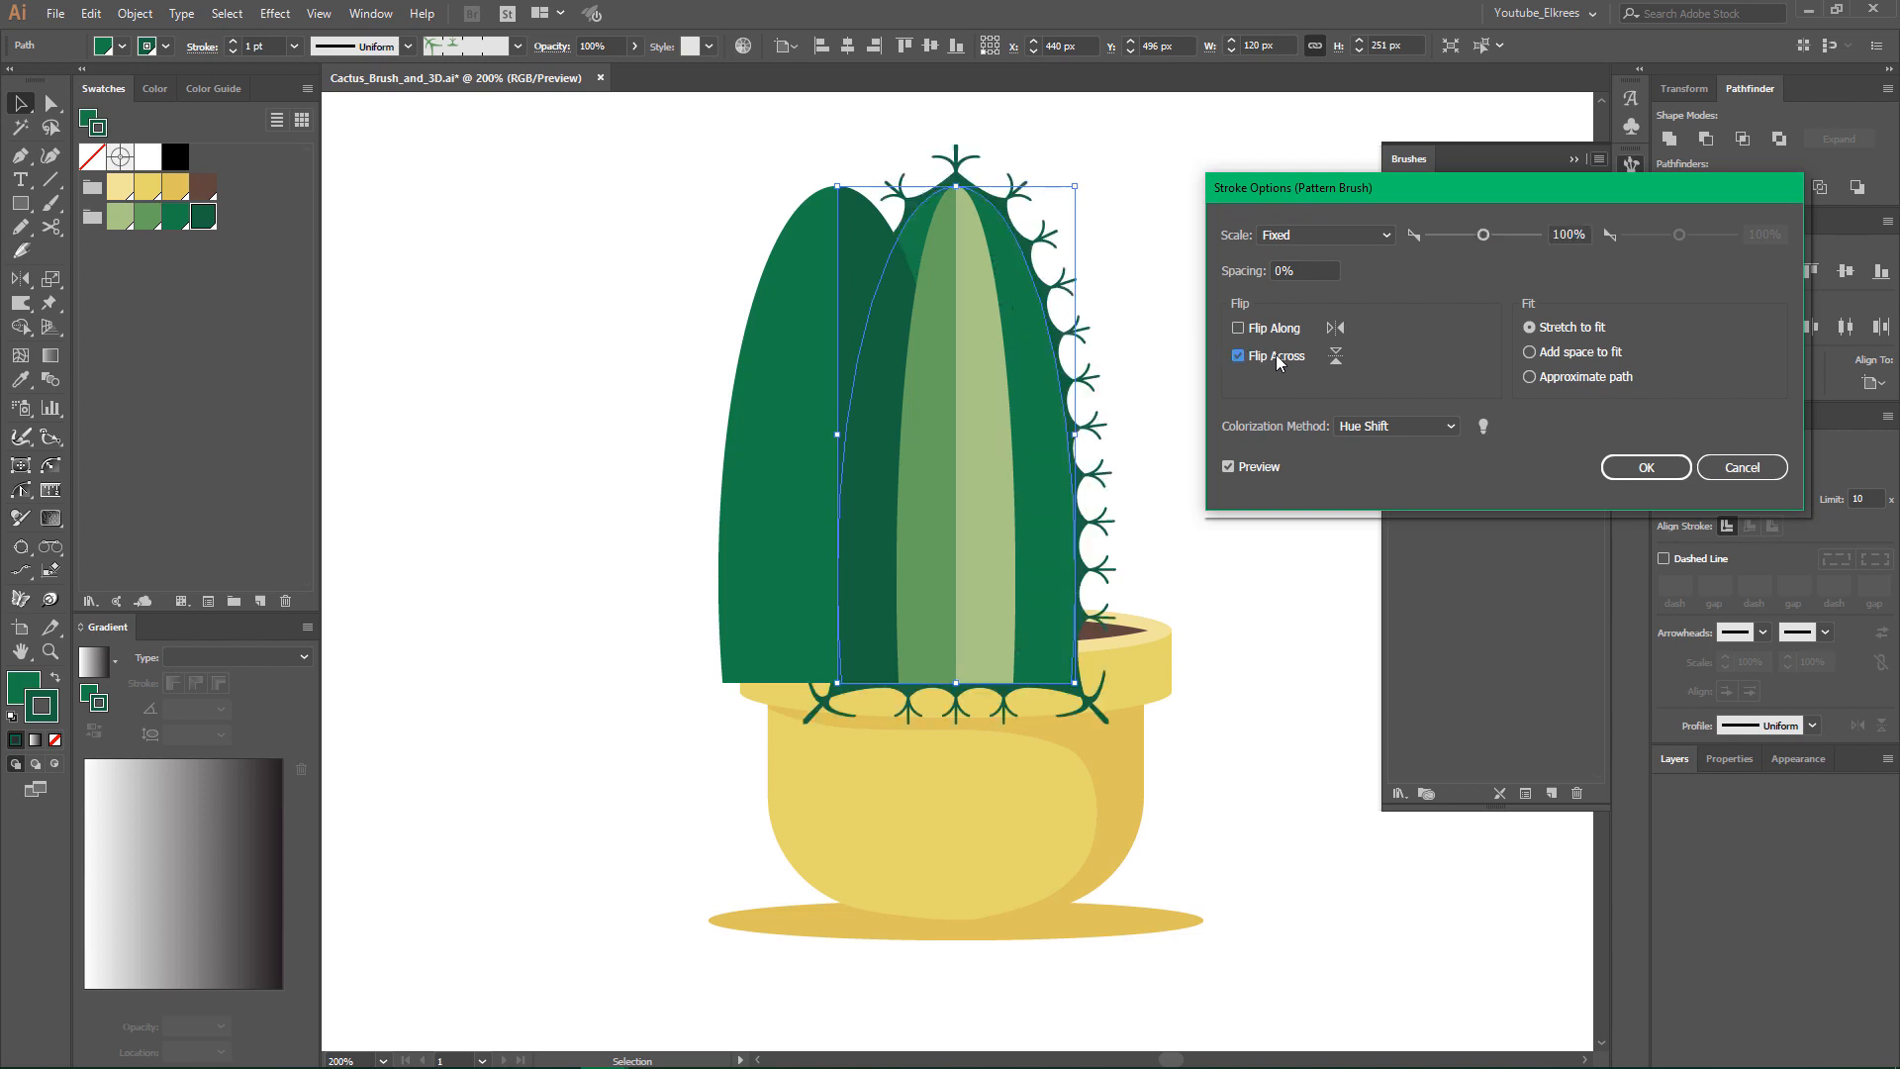
click(1644, 466)
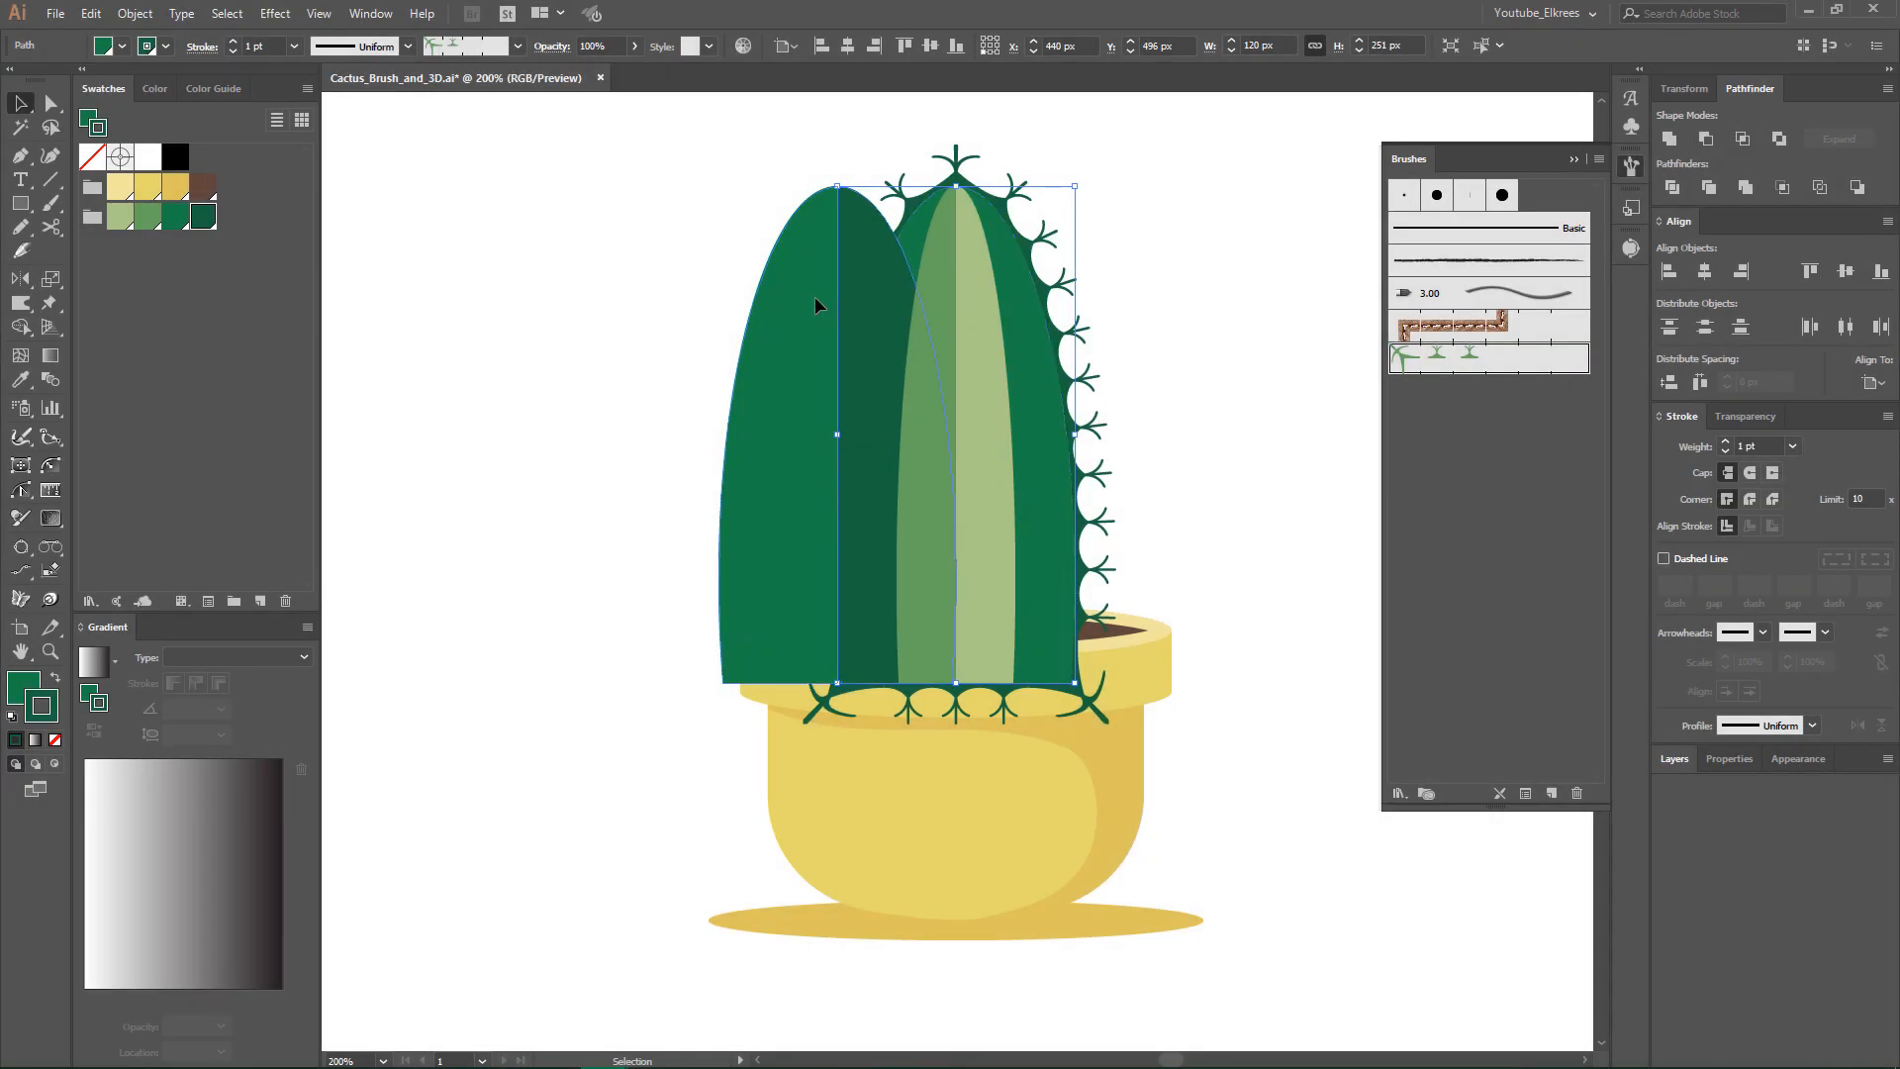
- Move the group of outer dark green cactus halves 60 px right, back over the spiny shape
click(815, 295)
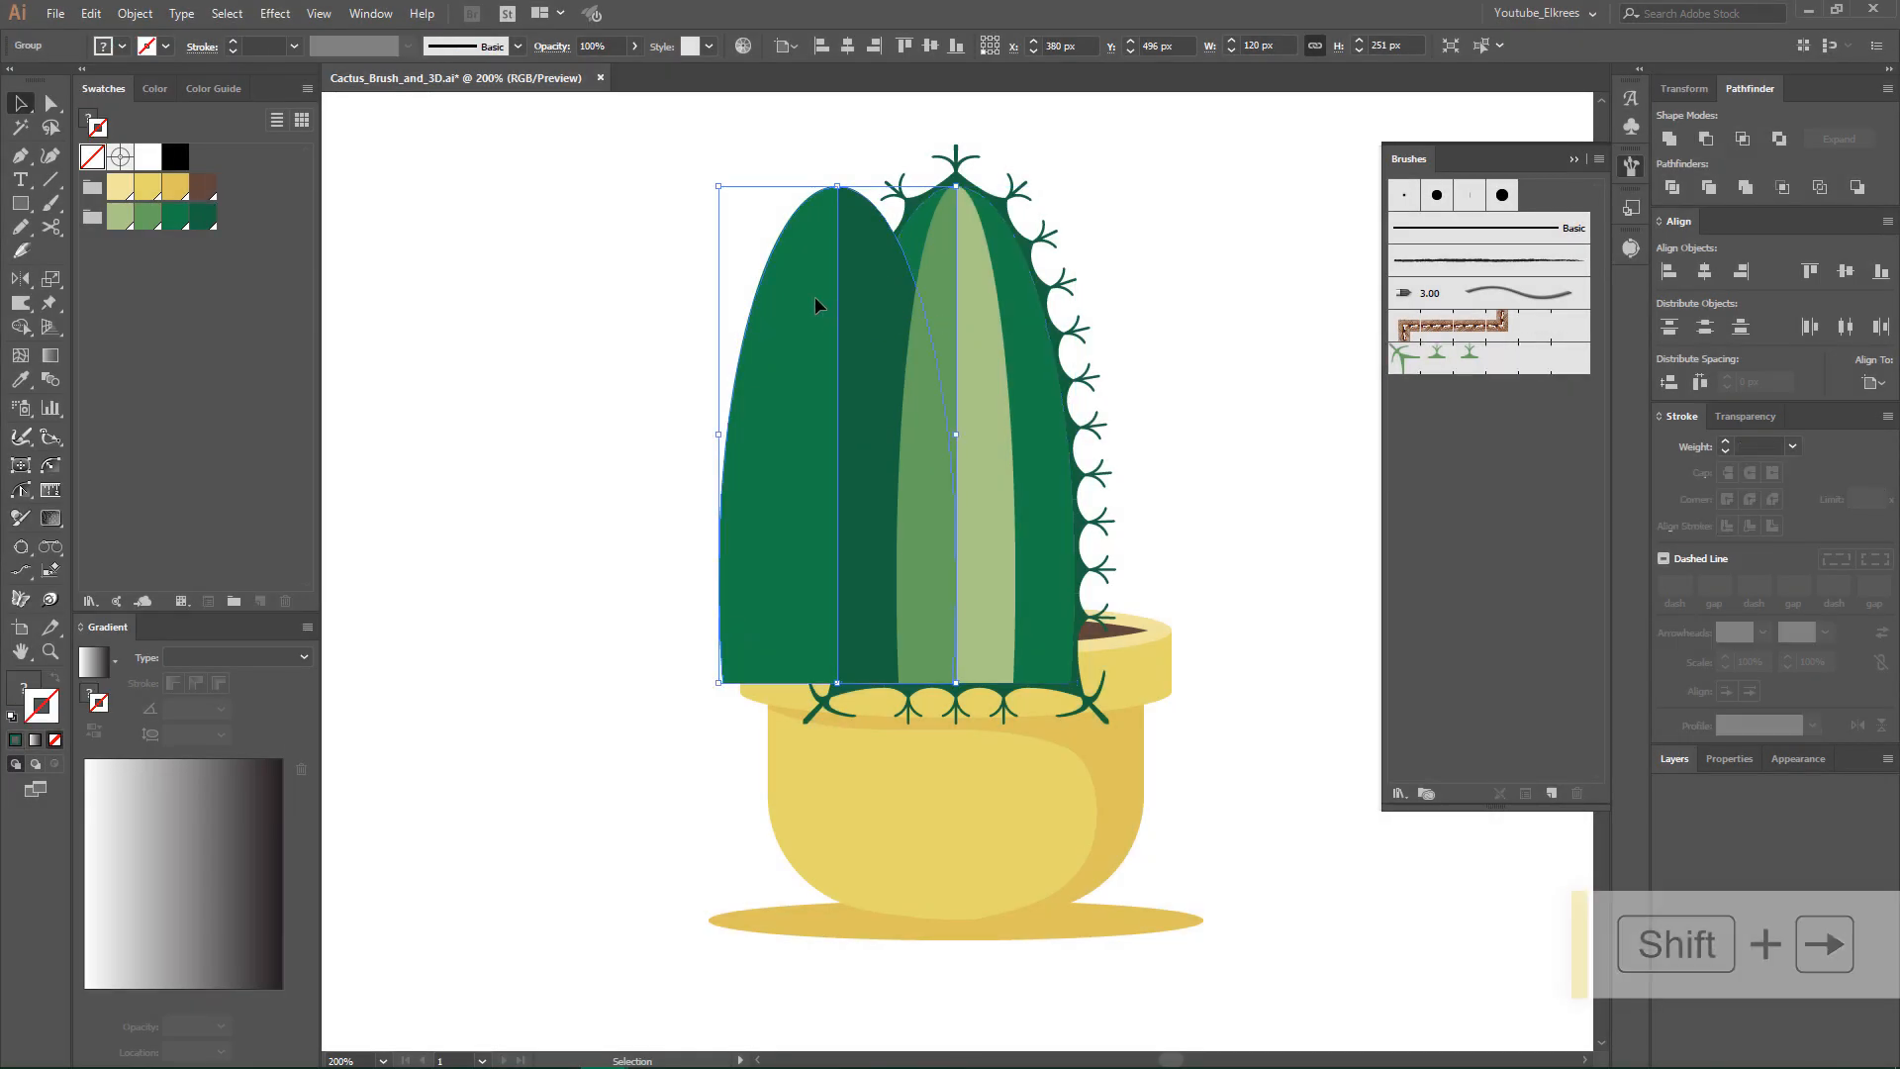
key(shift+Right)
key(shift+Right)
key(shift+Right)
key(shift+Right)
key(shift+Right)
key(shift+Right)
key(shift+Right)
key(shift+Right)
key(shift+Right)
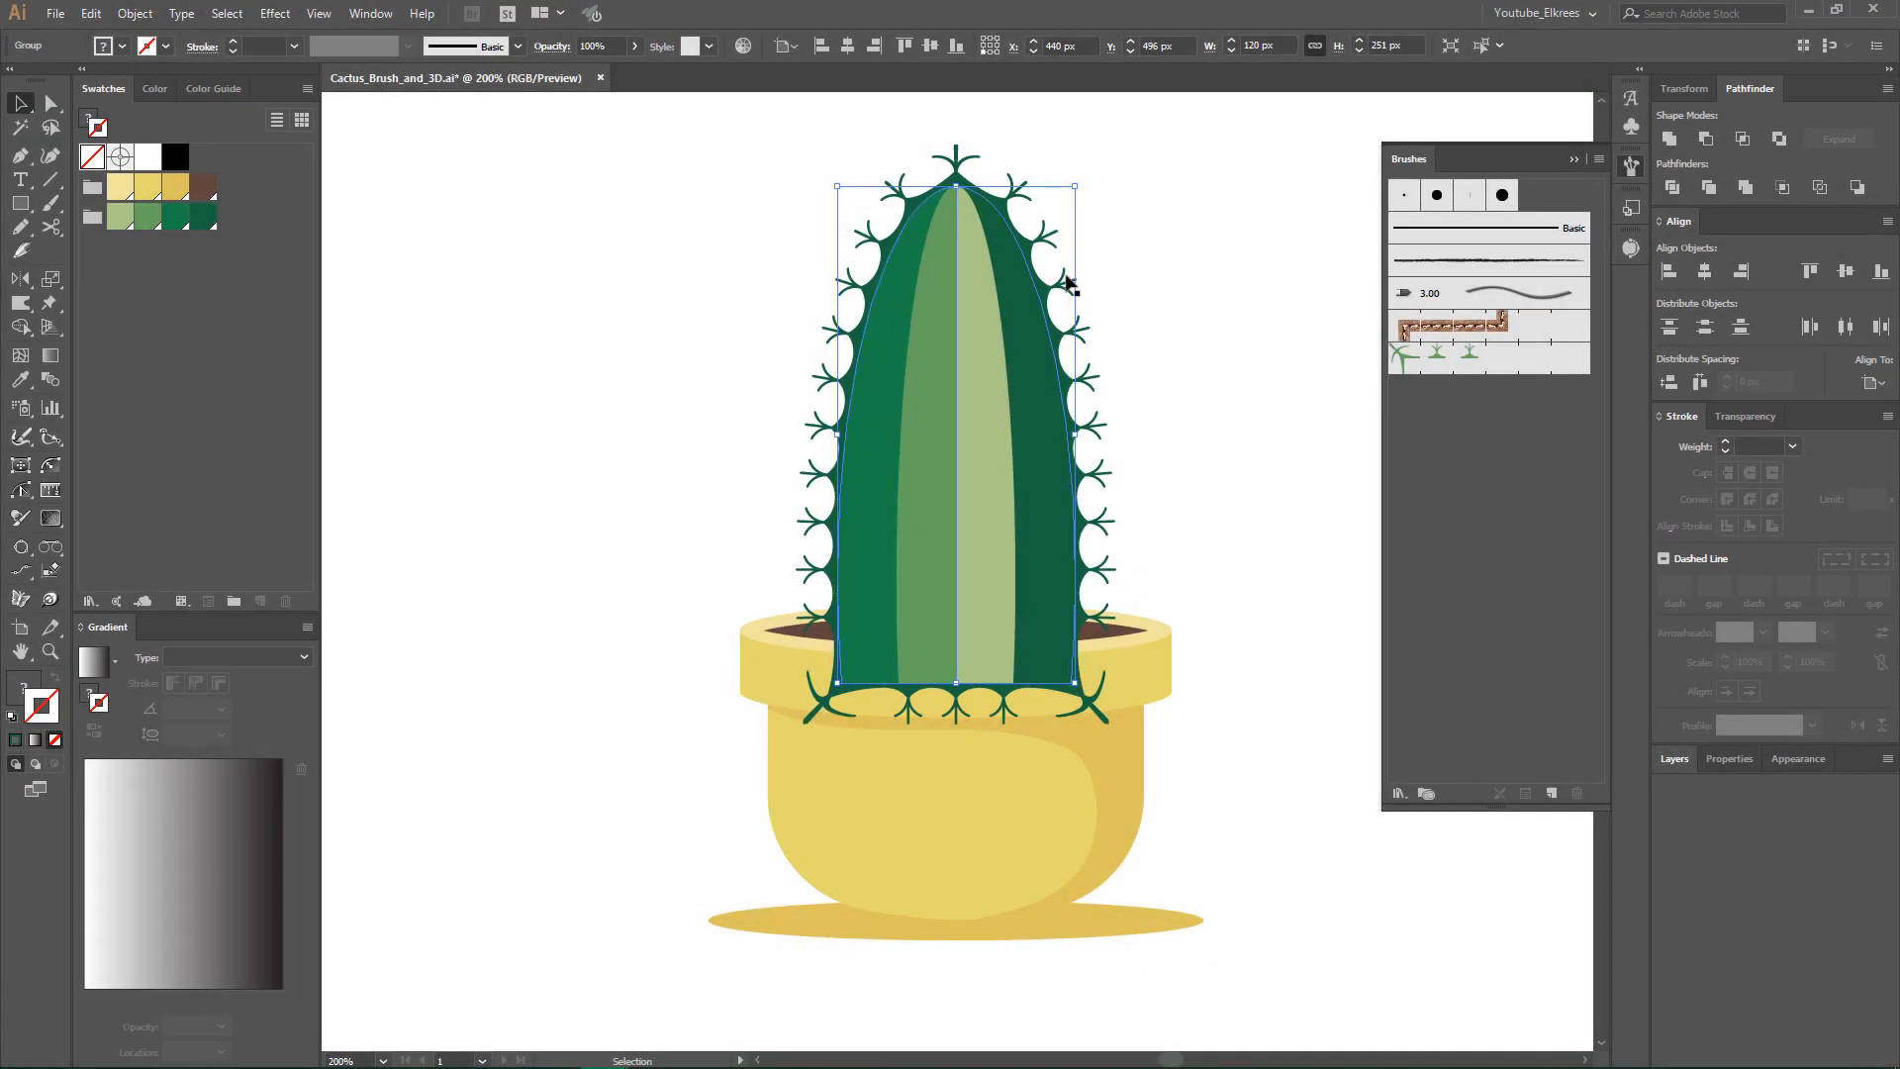
- Reduce the stroke weight of the spiny back cactus shape to 0.75 pt
click(1072, 285)
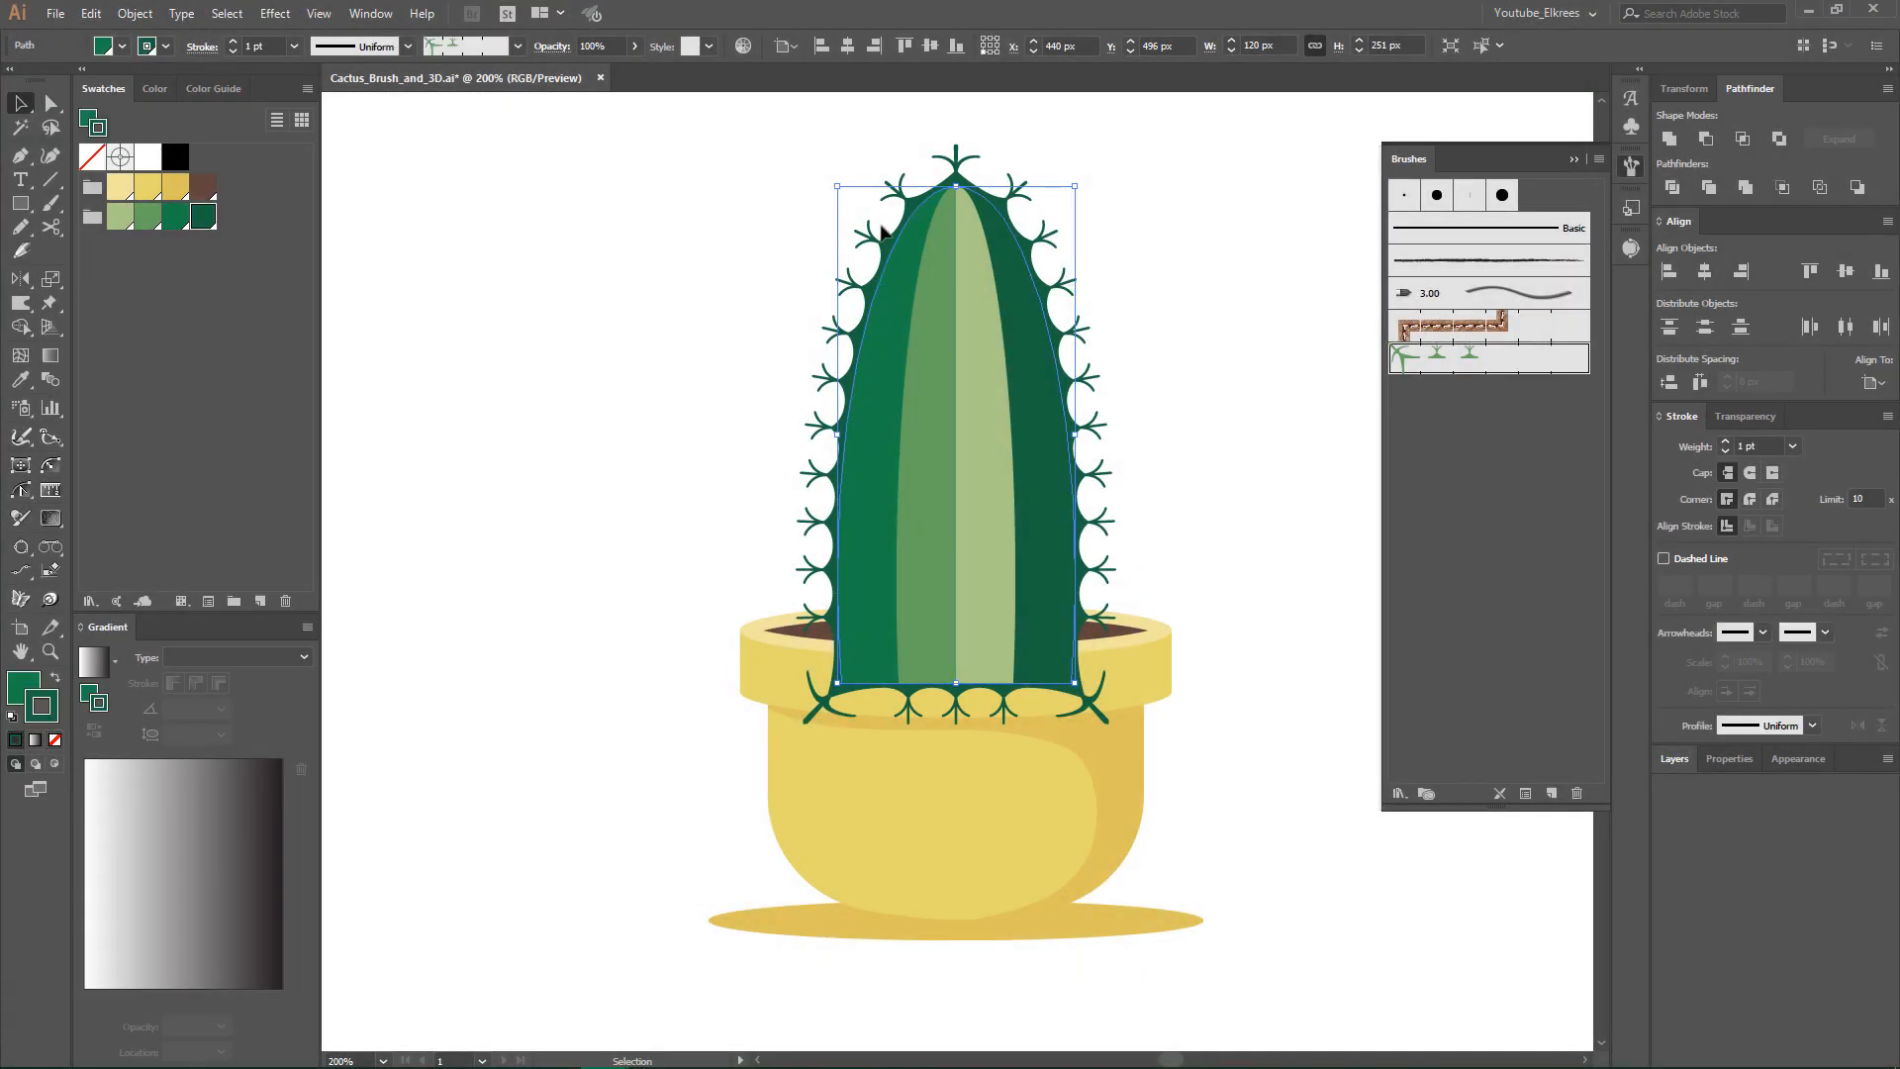
click(235, 52)
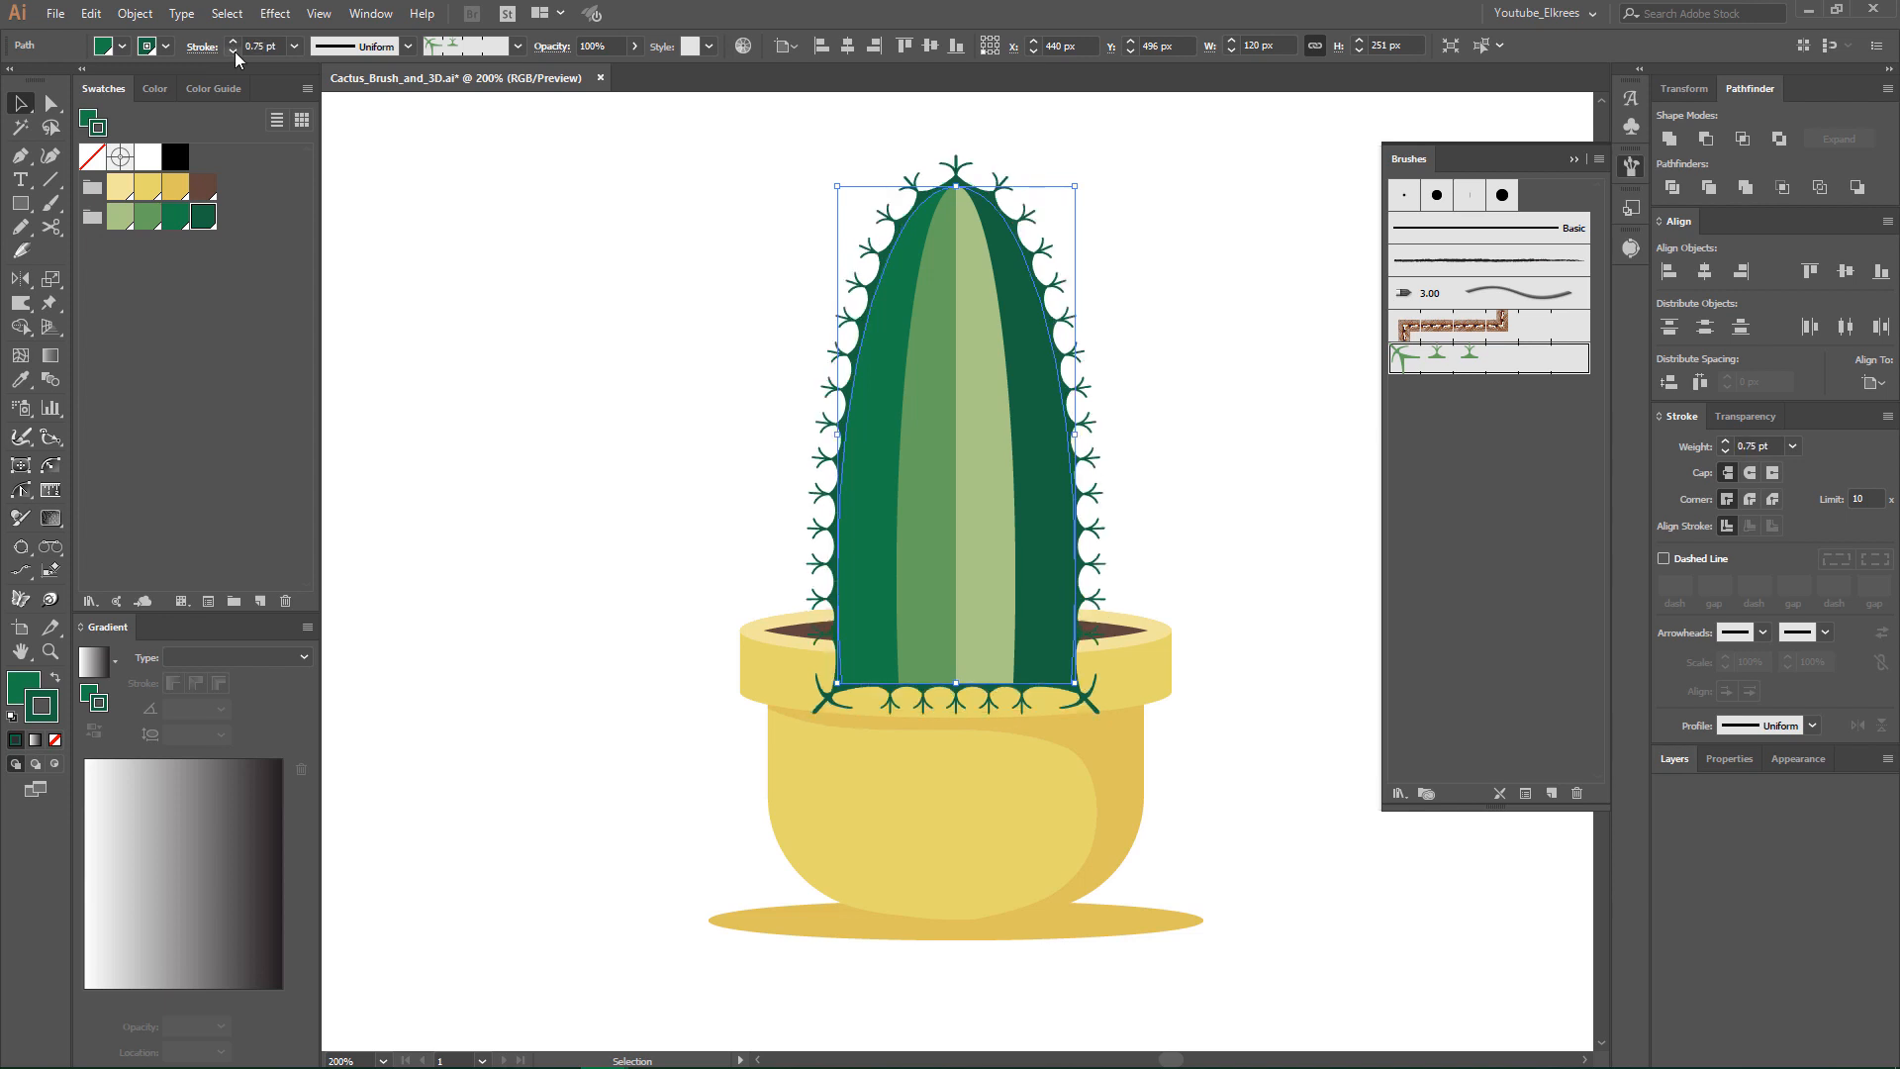
click(1242, 315)
click(1071, 356)
click(597, 306)
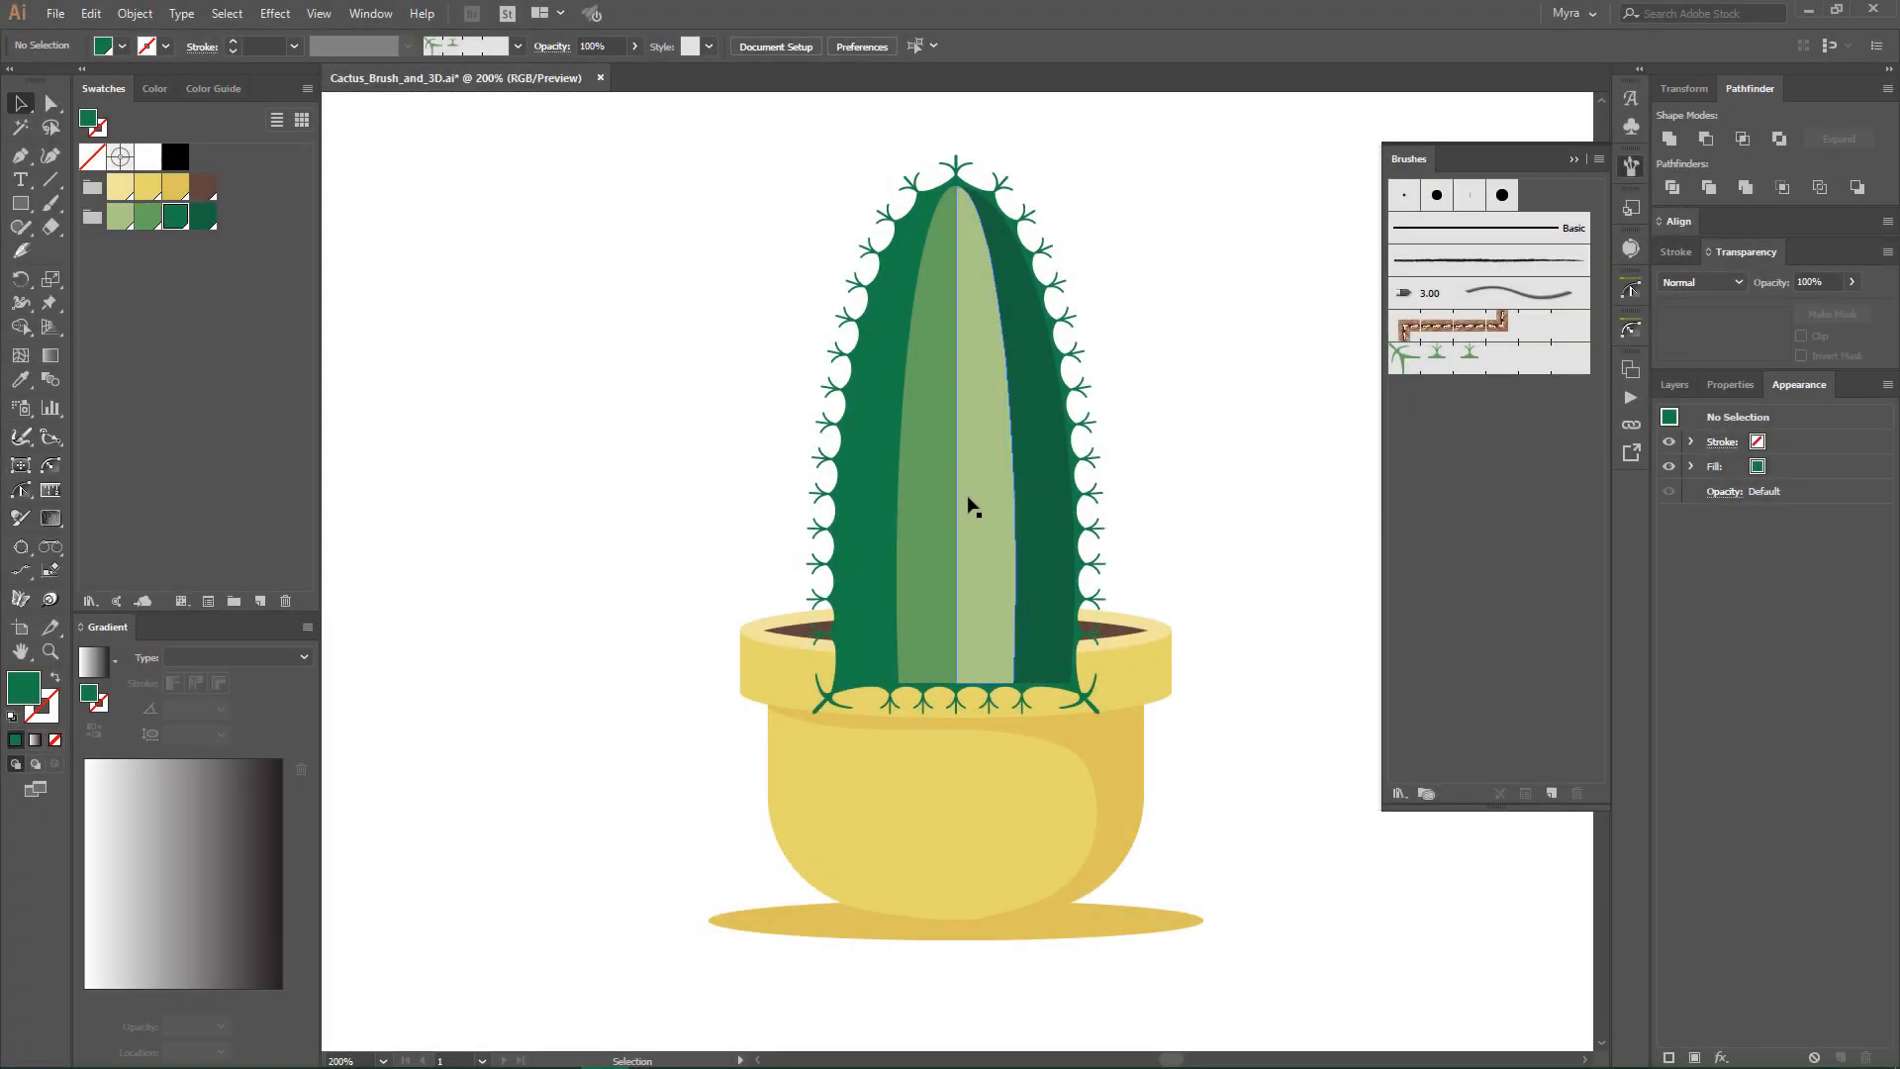
- Copy the medium green inner stripe of the cactus and paste the duplicate in front
click(935, 498)
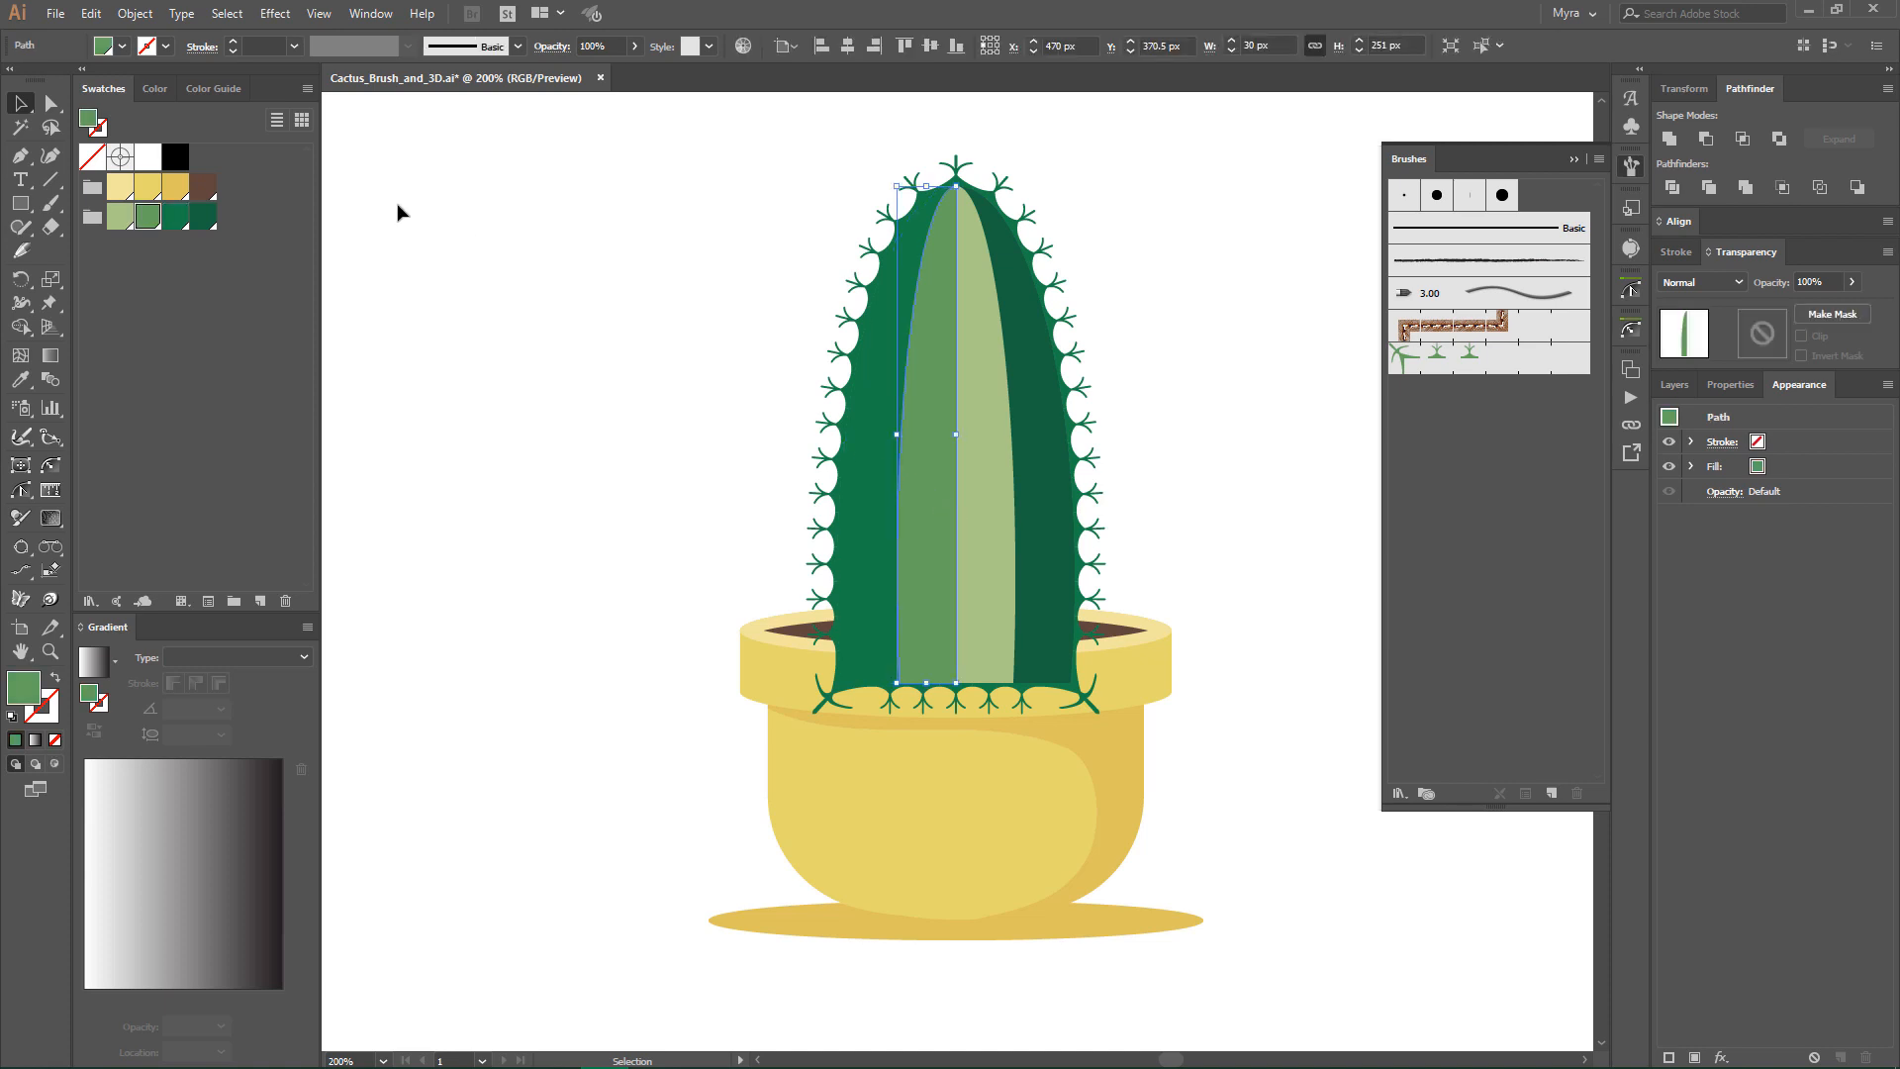
click(91, 13)
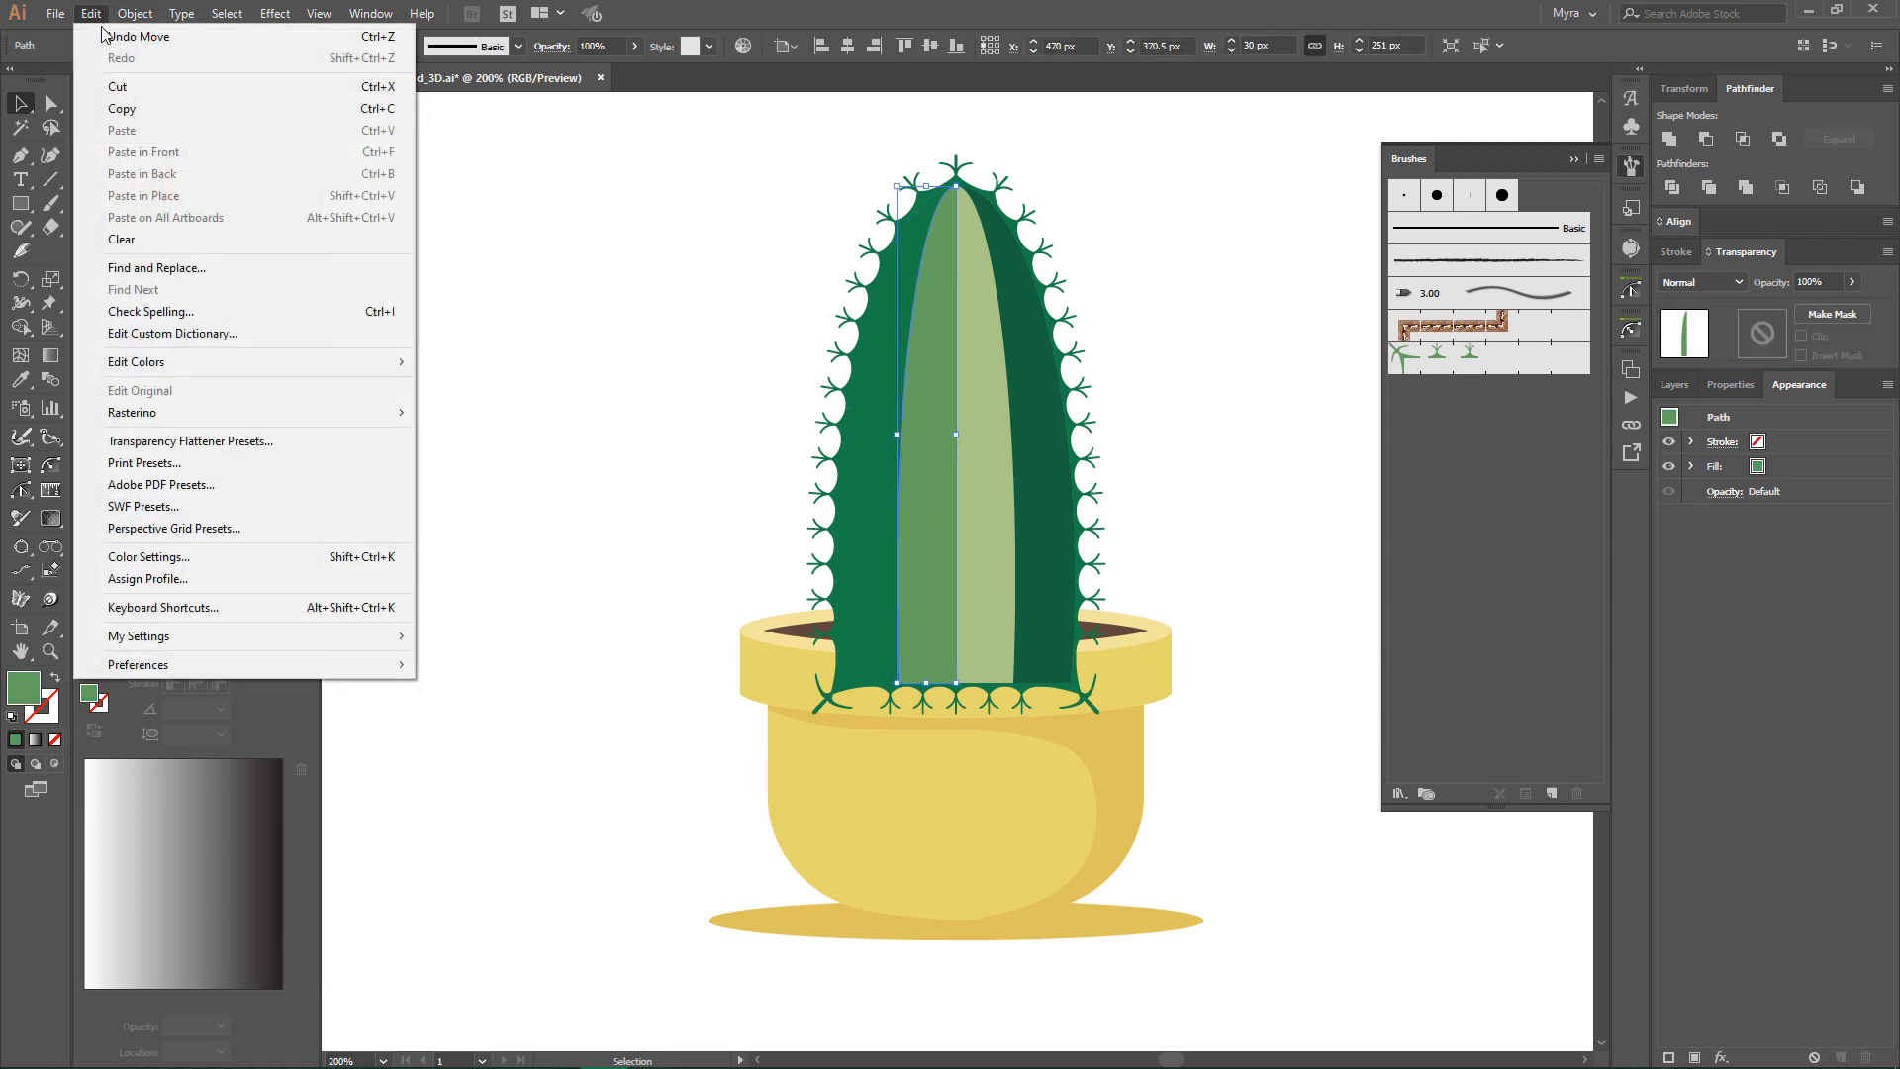
click(122, 108)
click(91, 13)
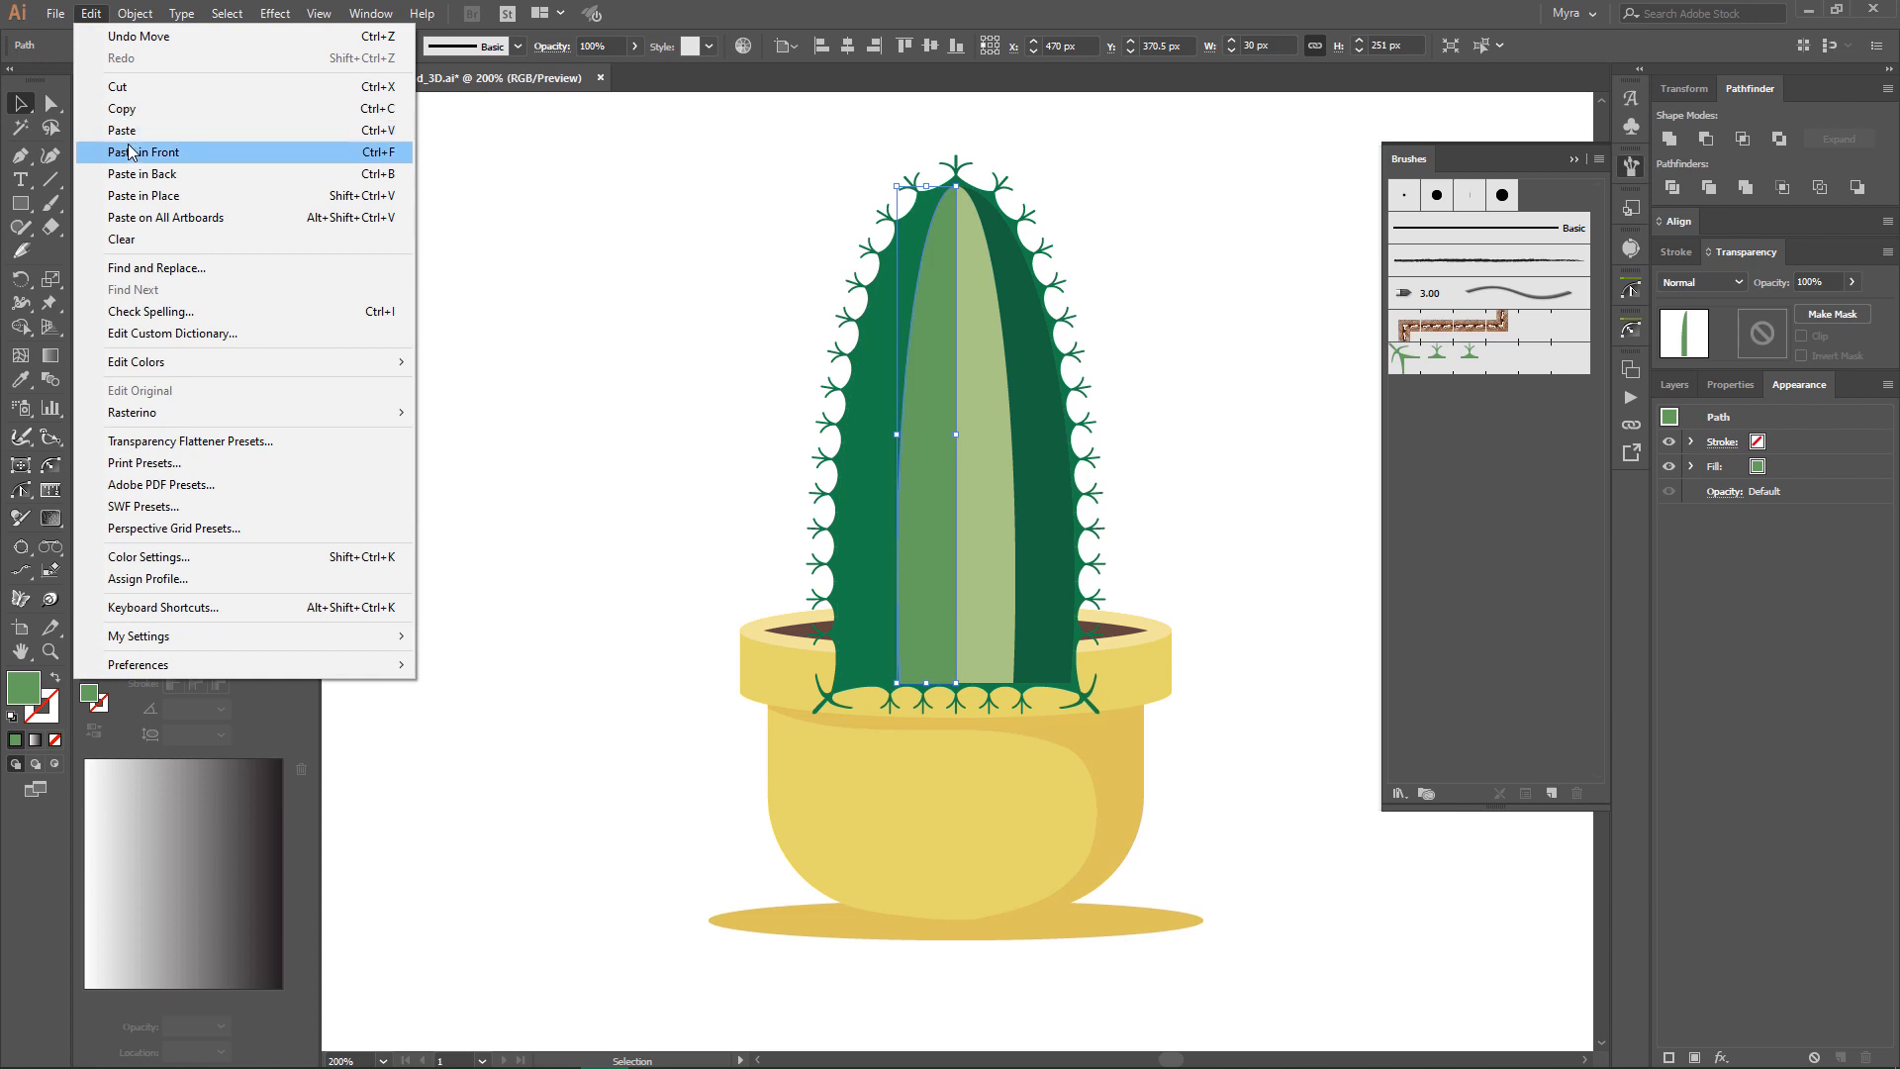
click(129, 151)
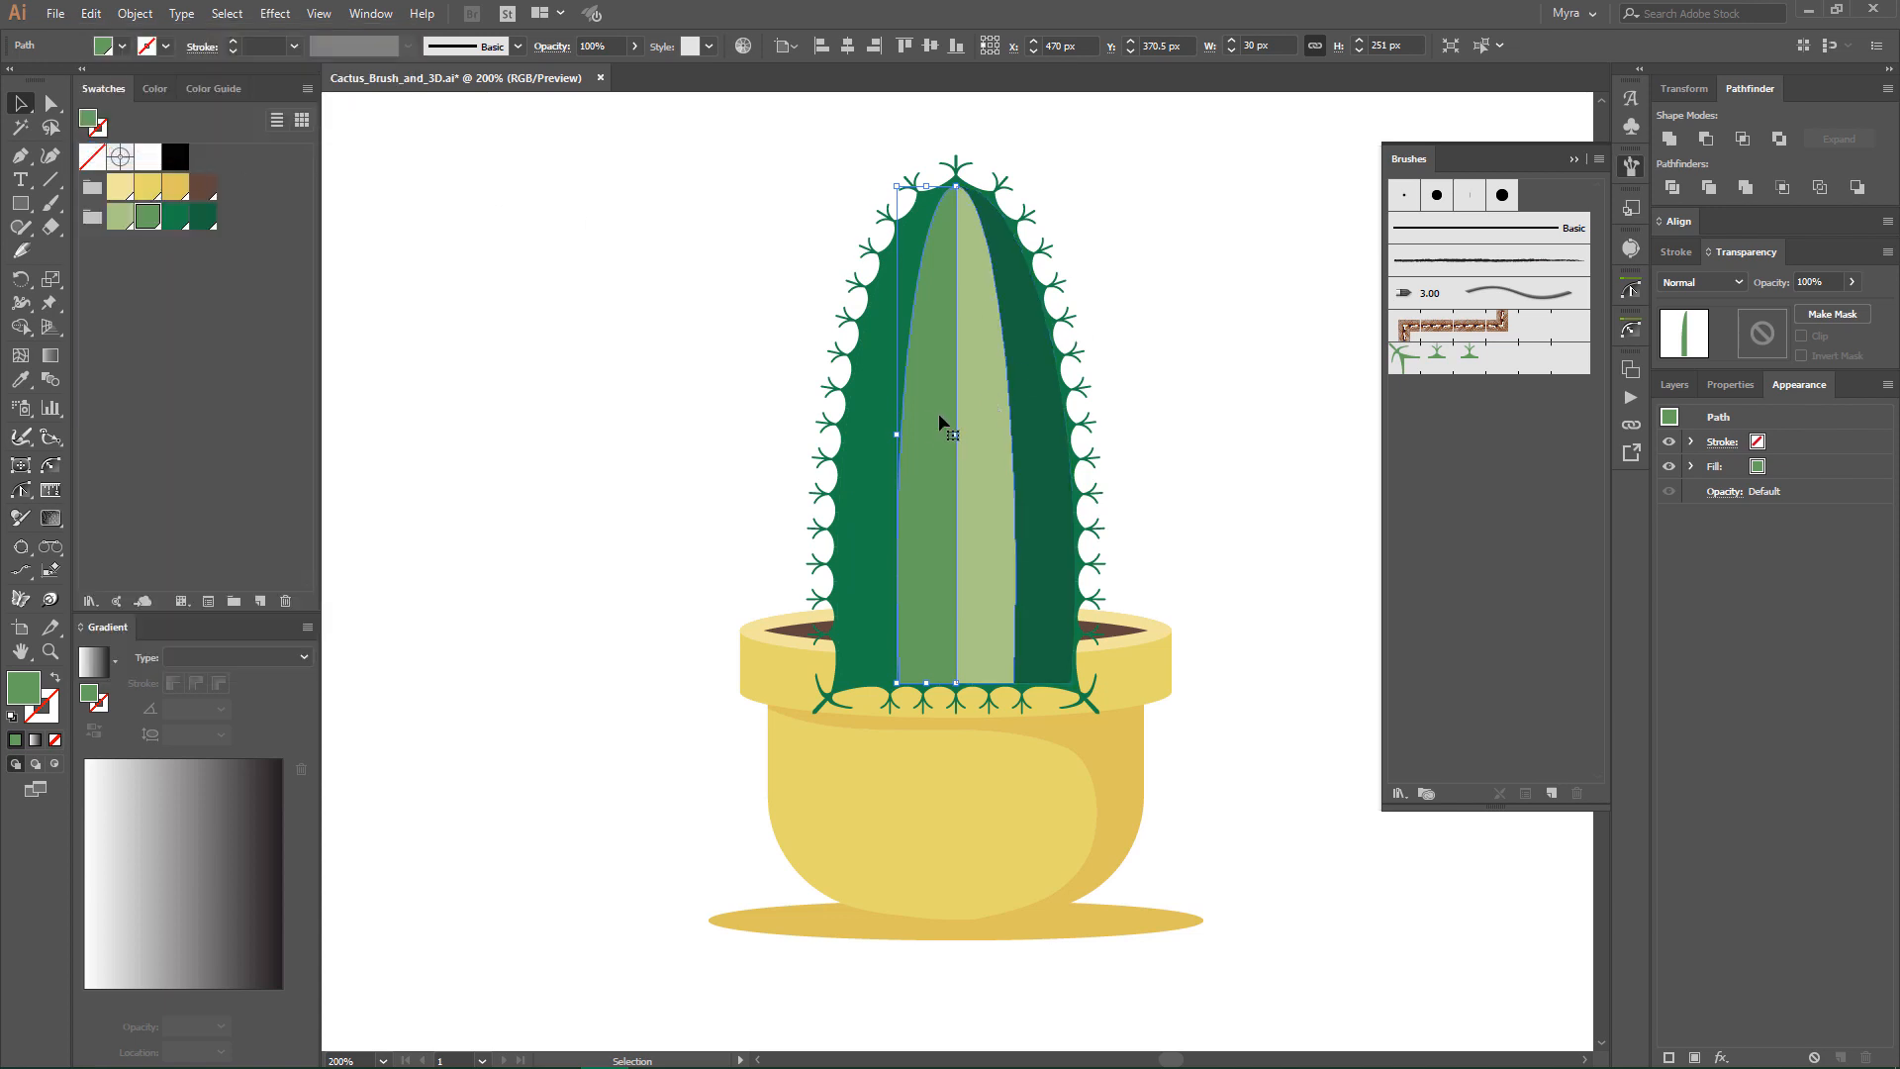
- Isolate the duplicated stripe and cut its path with the Scissors tool near the top of its curve and at its lower outer corner
double_click(928, 418)
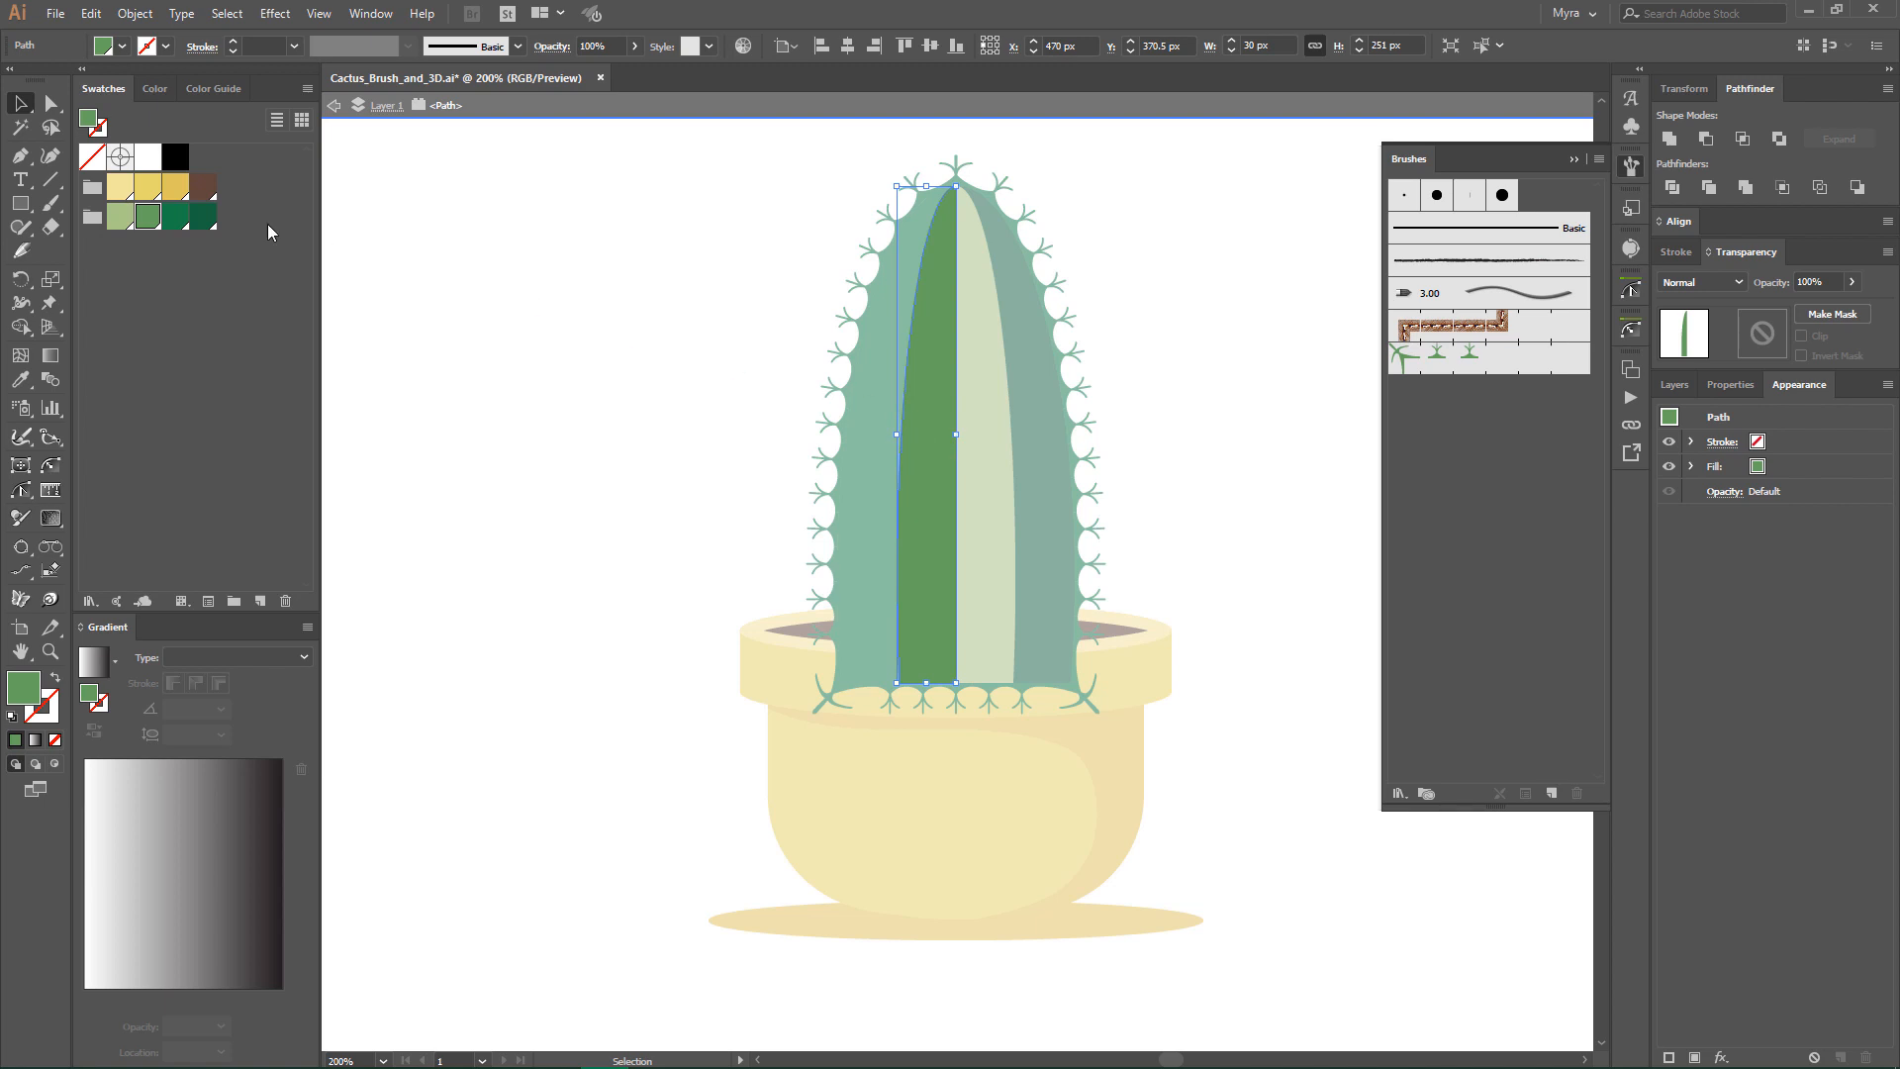
click(54, 226)
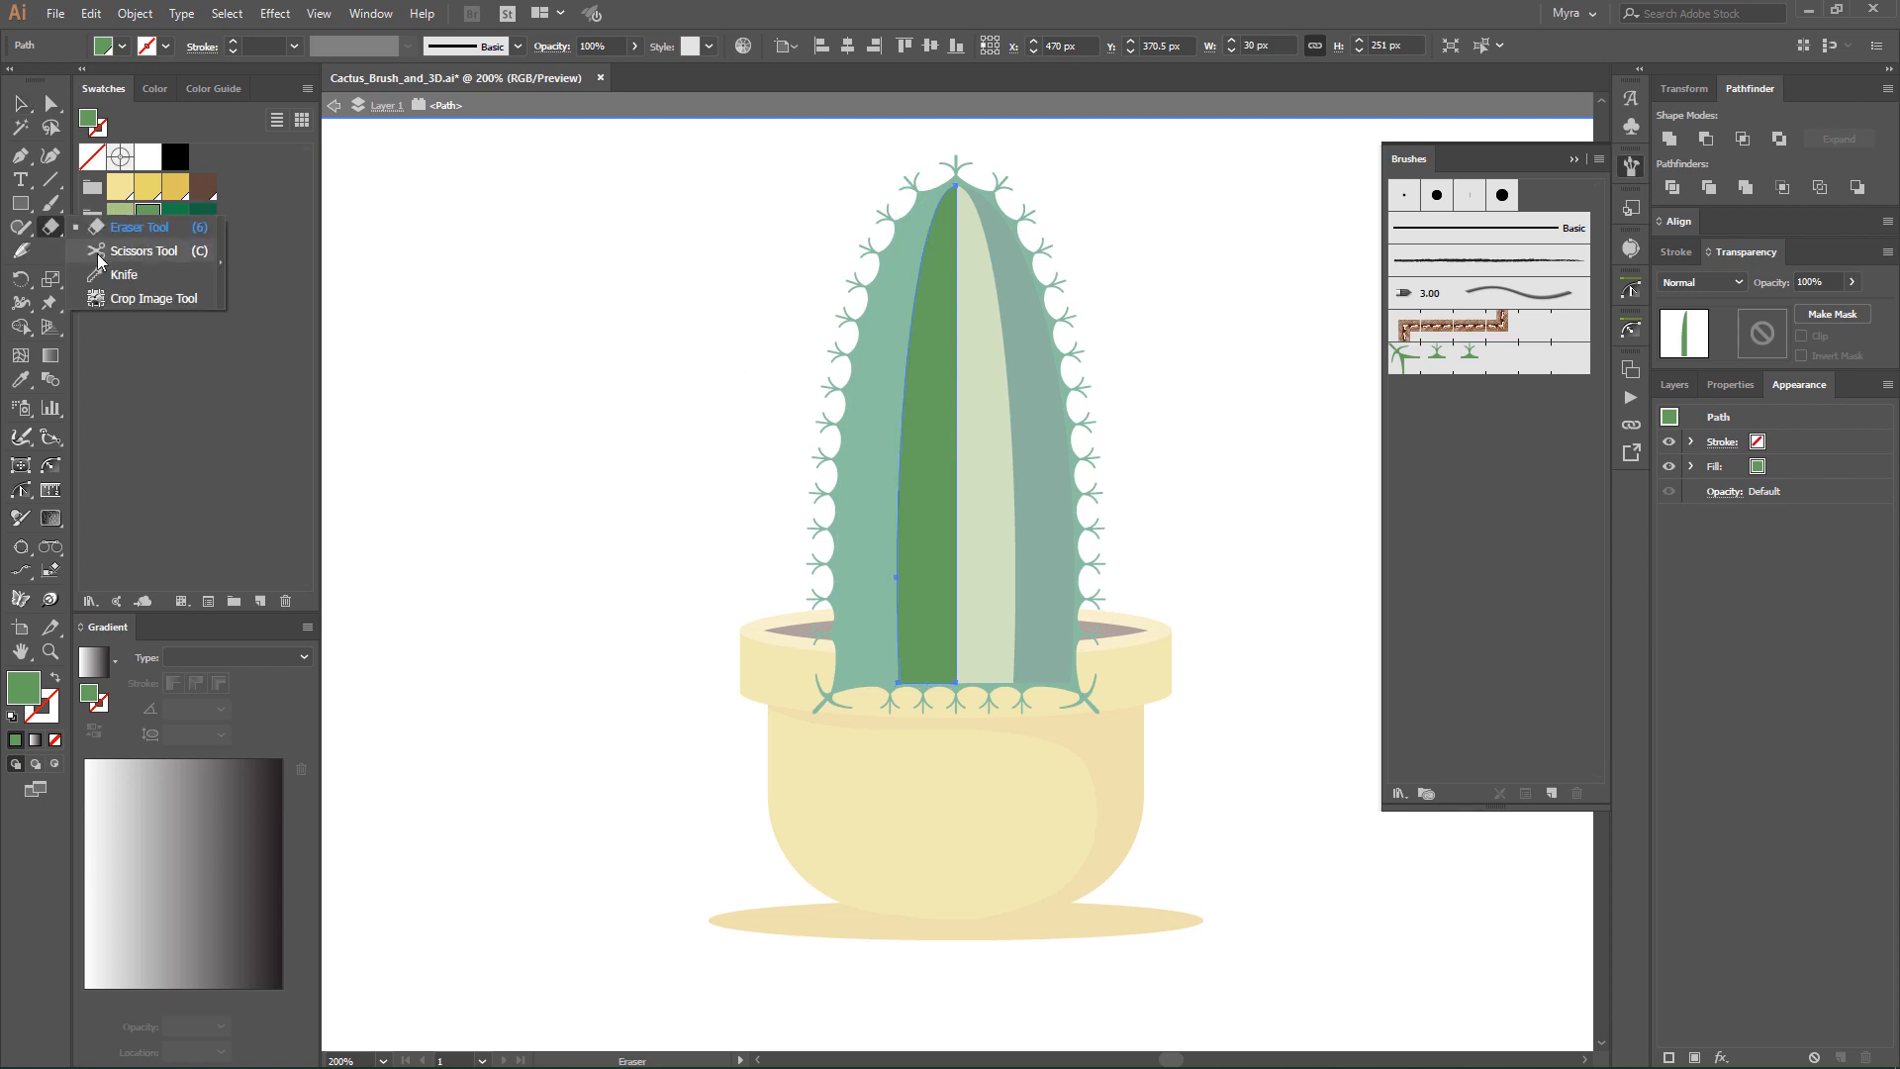
click(99, 253)
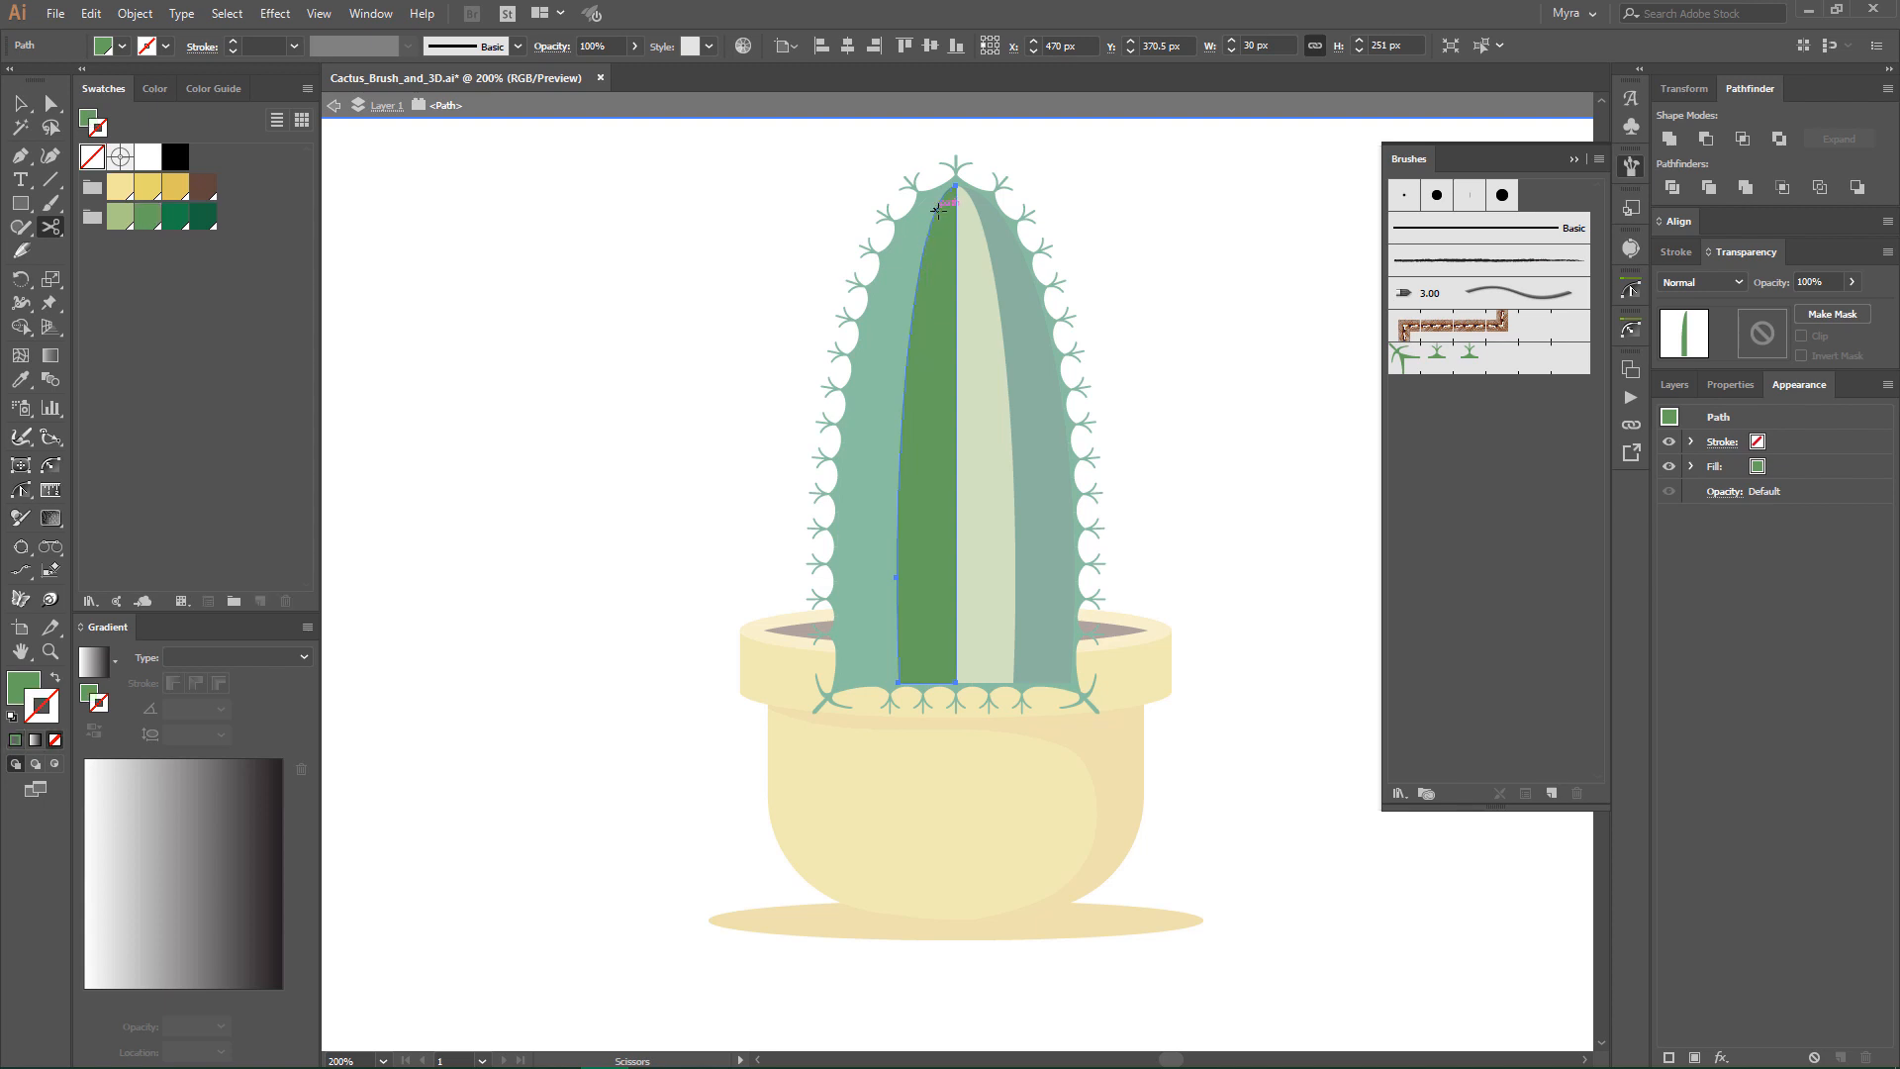
click(938, 210)
click(897, 682)
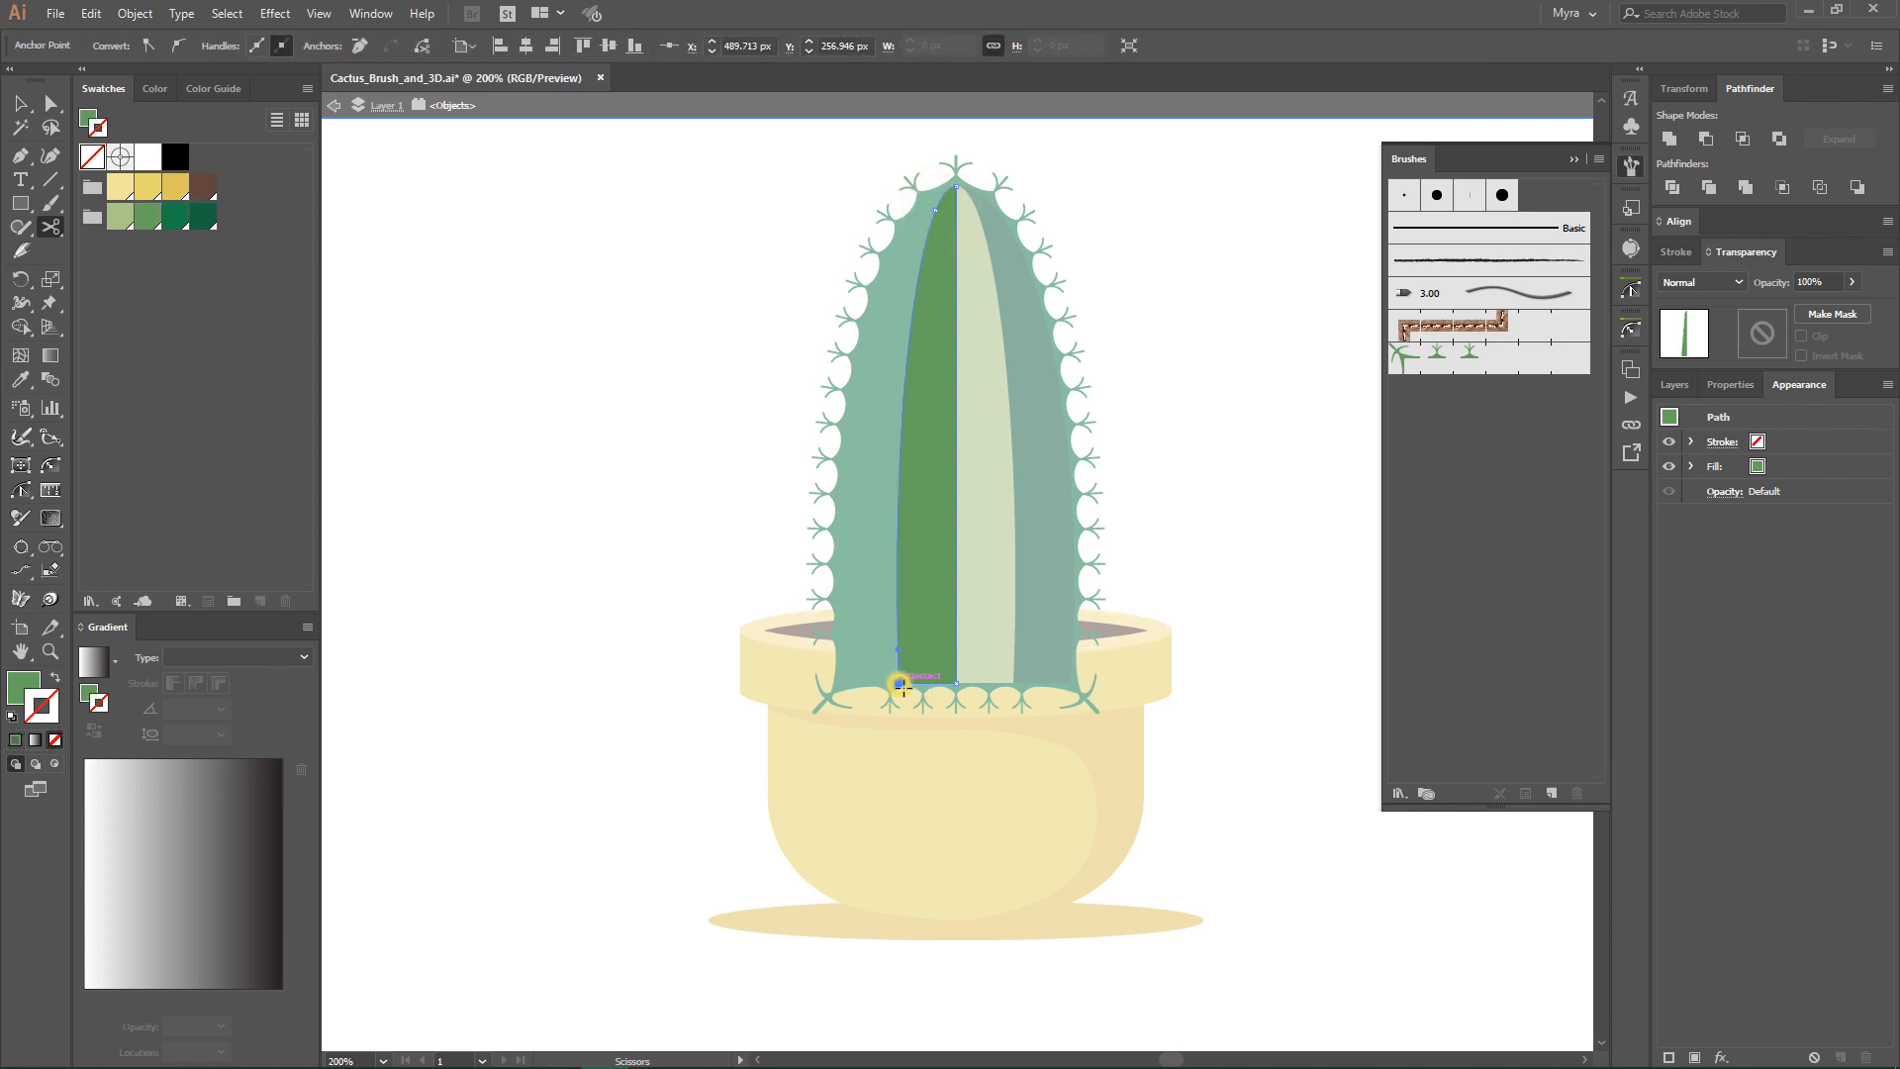
- Delete the cut-off inner part of the duplicated stripe, keeping only the outer curved segment
click(39, 104)
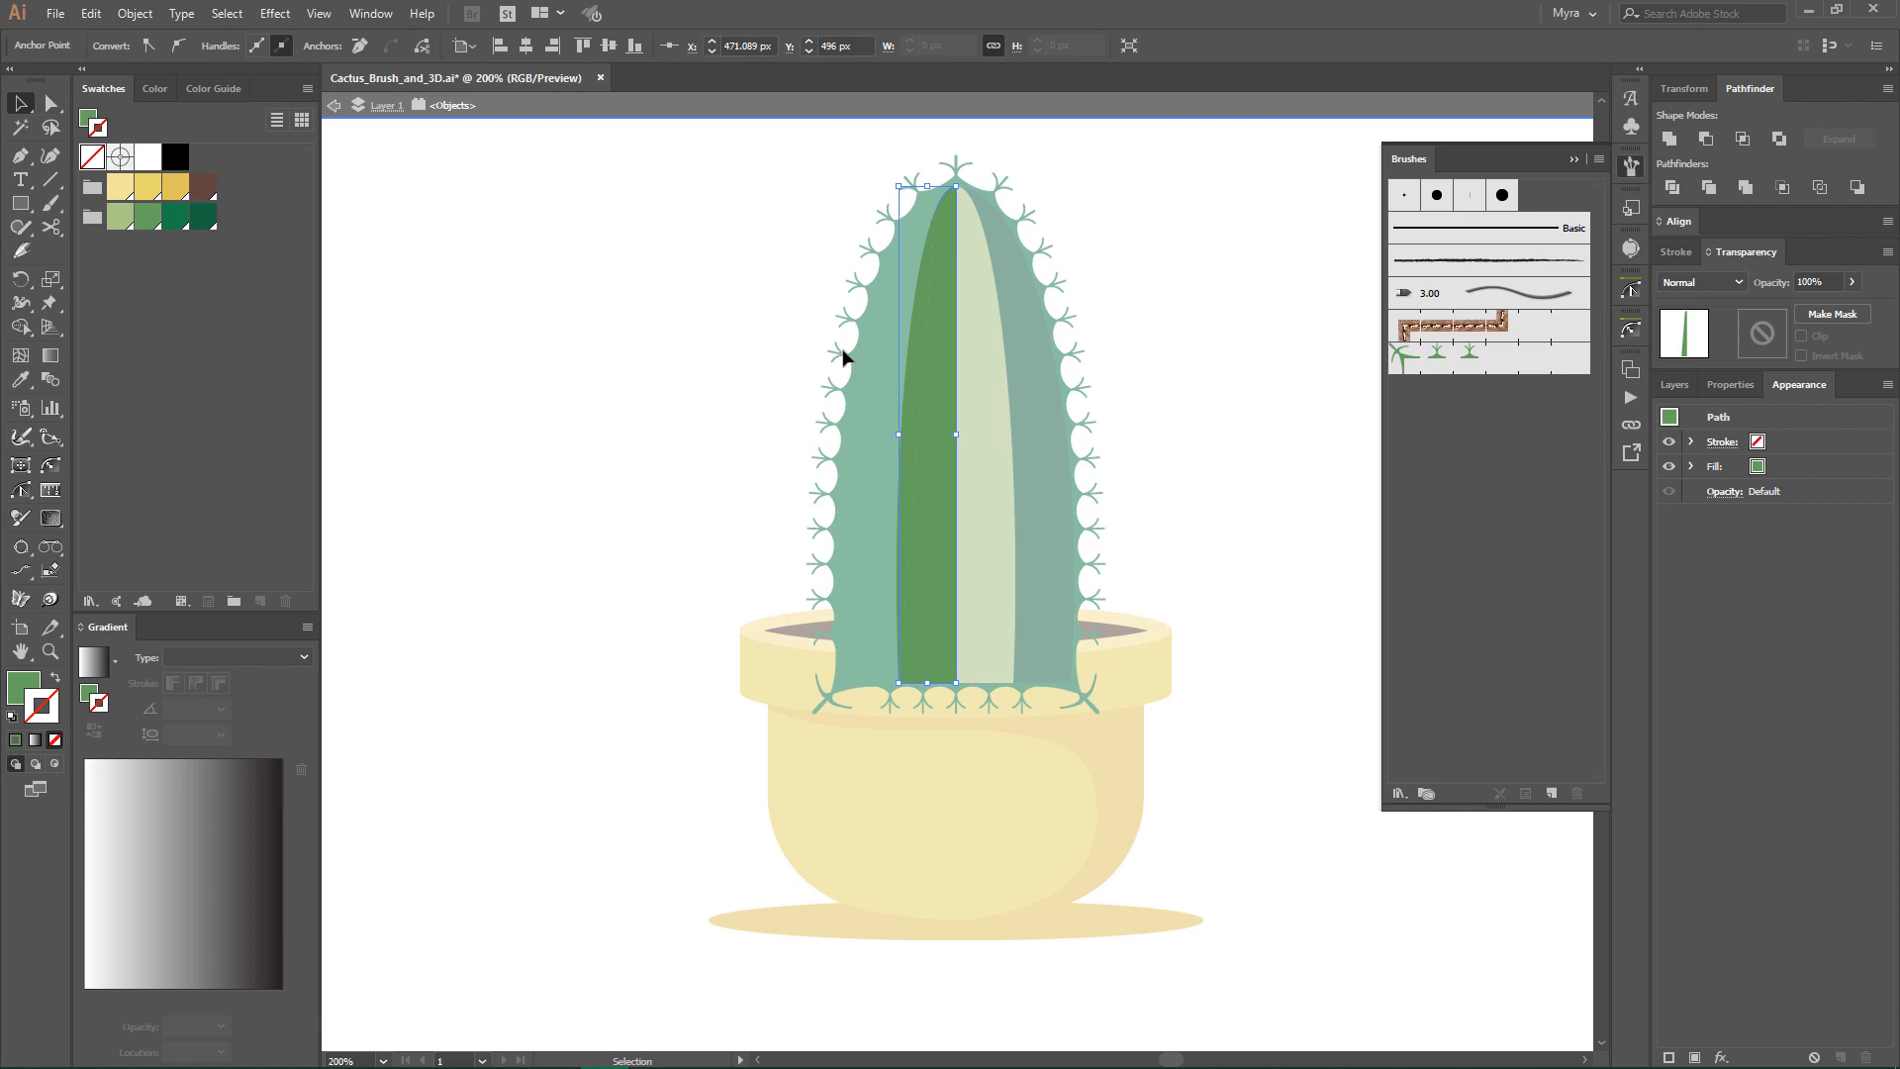
click(952, 362)
key(Delete)
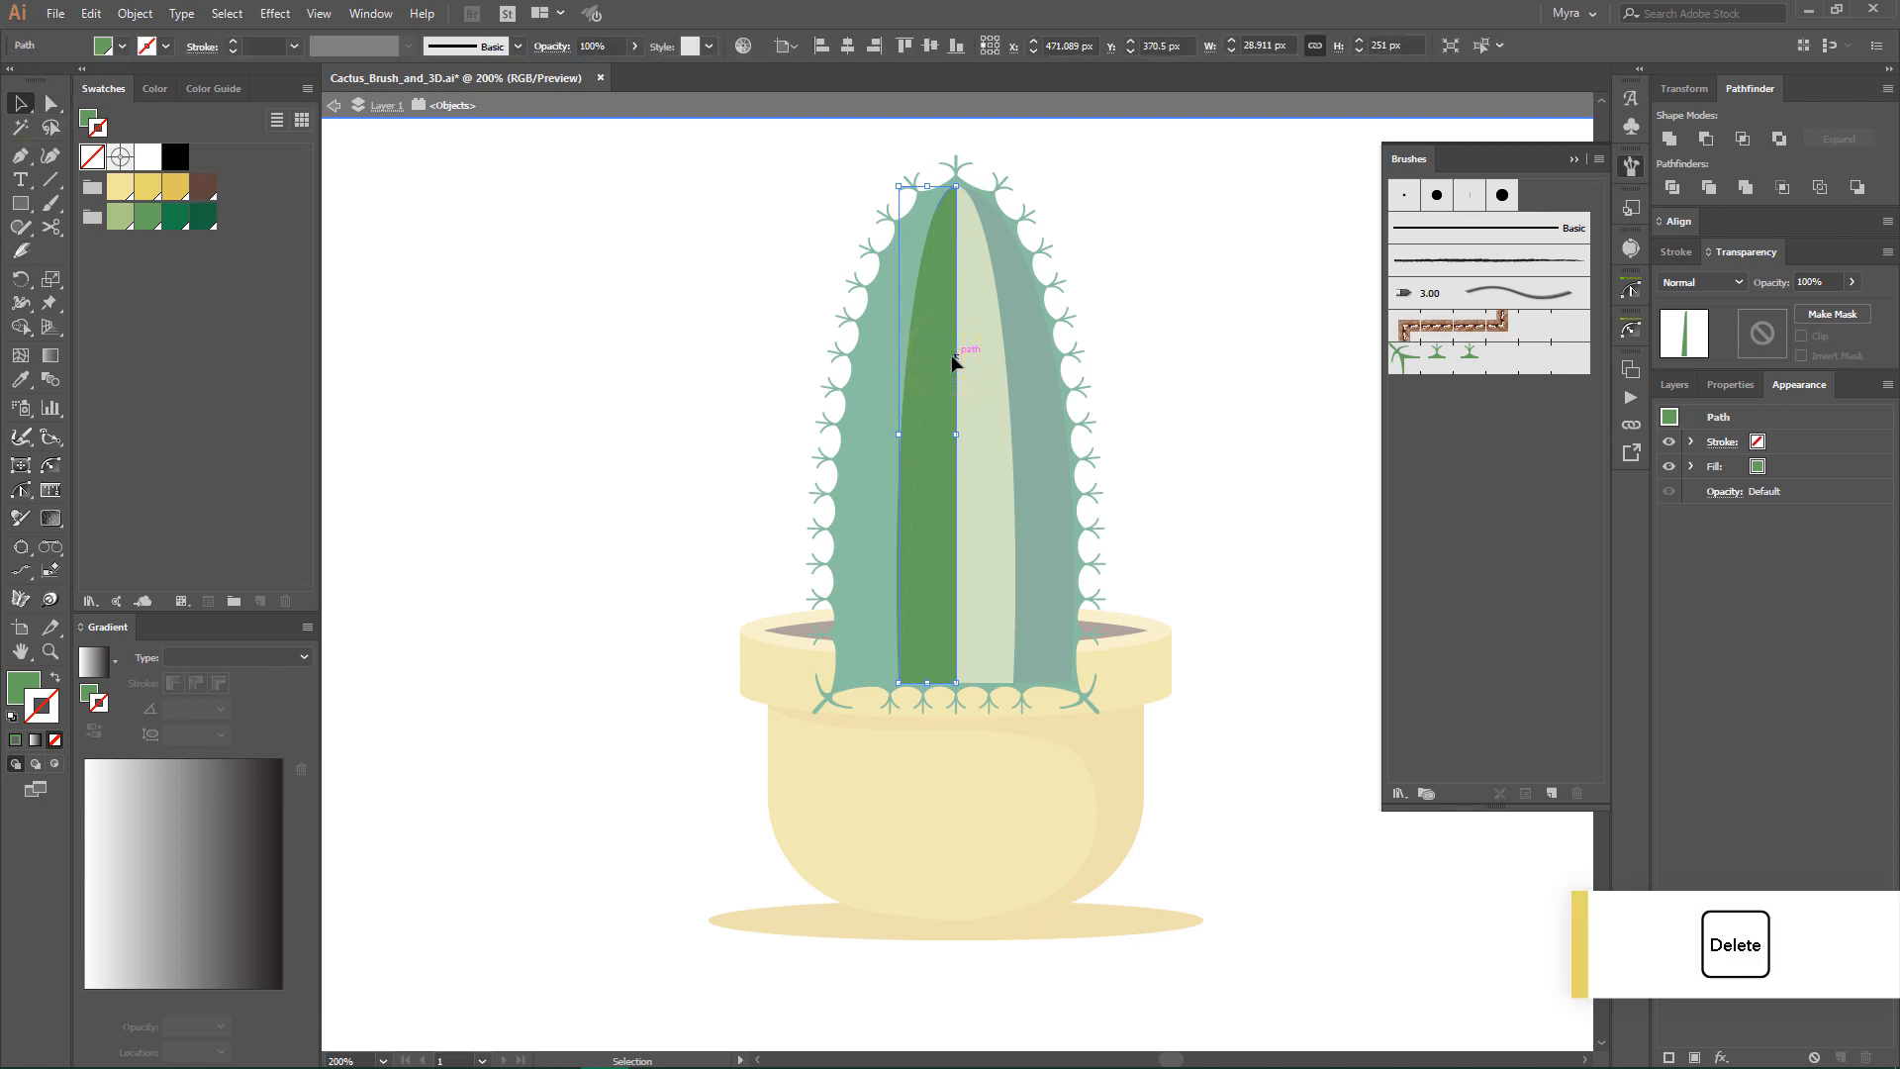
- Swap the curved segment's fill and stroke, colour the stroke medium yellow, and leave isolation mode
click(917, 368)
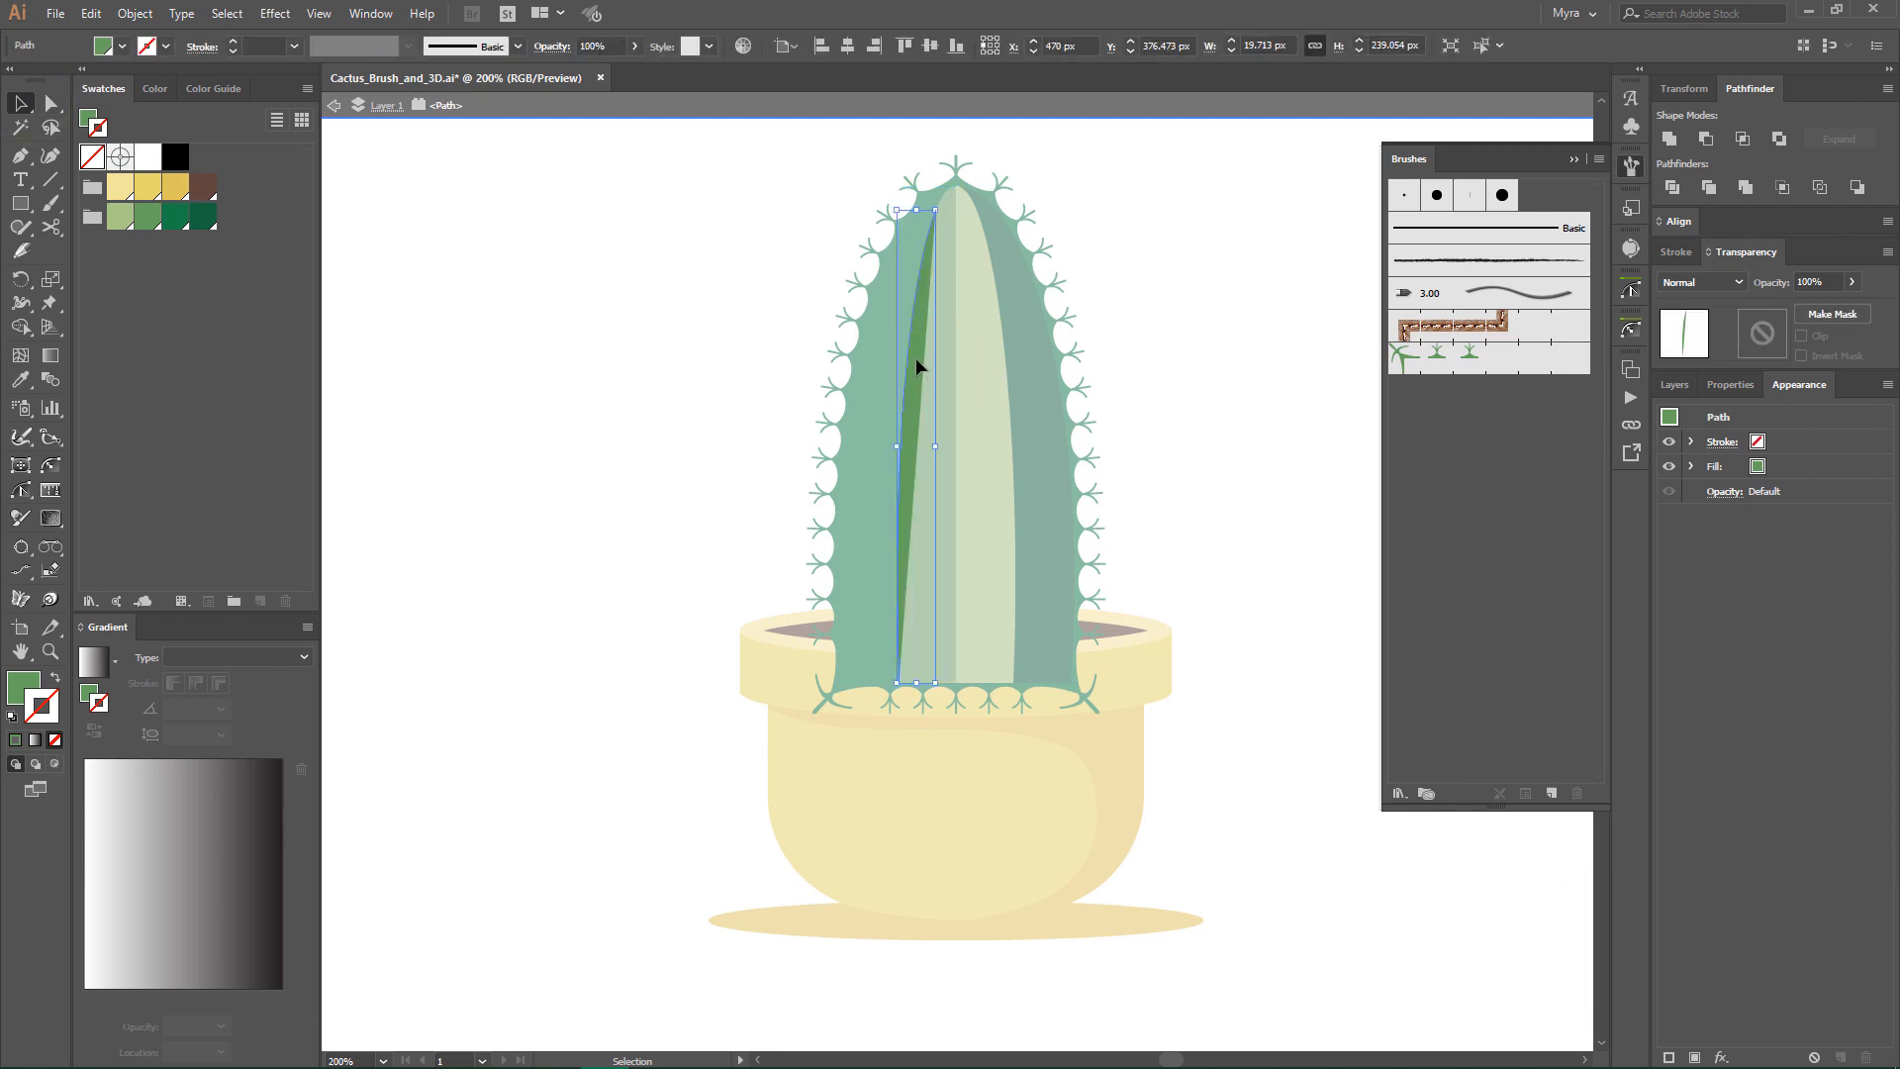
click(55, 682)
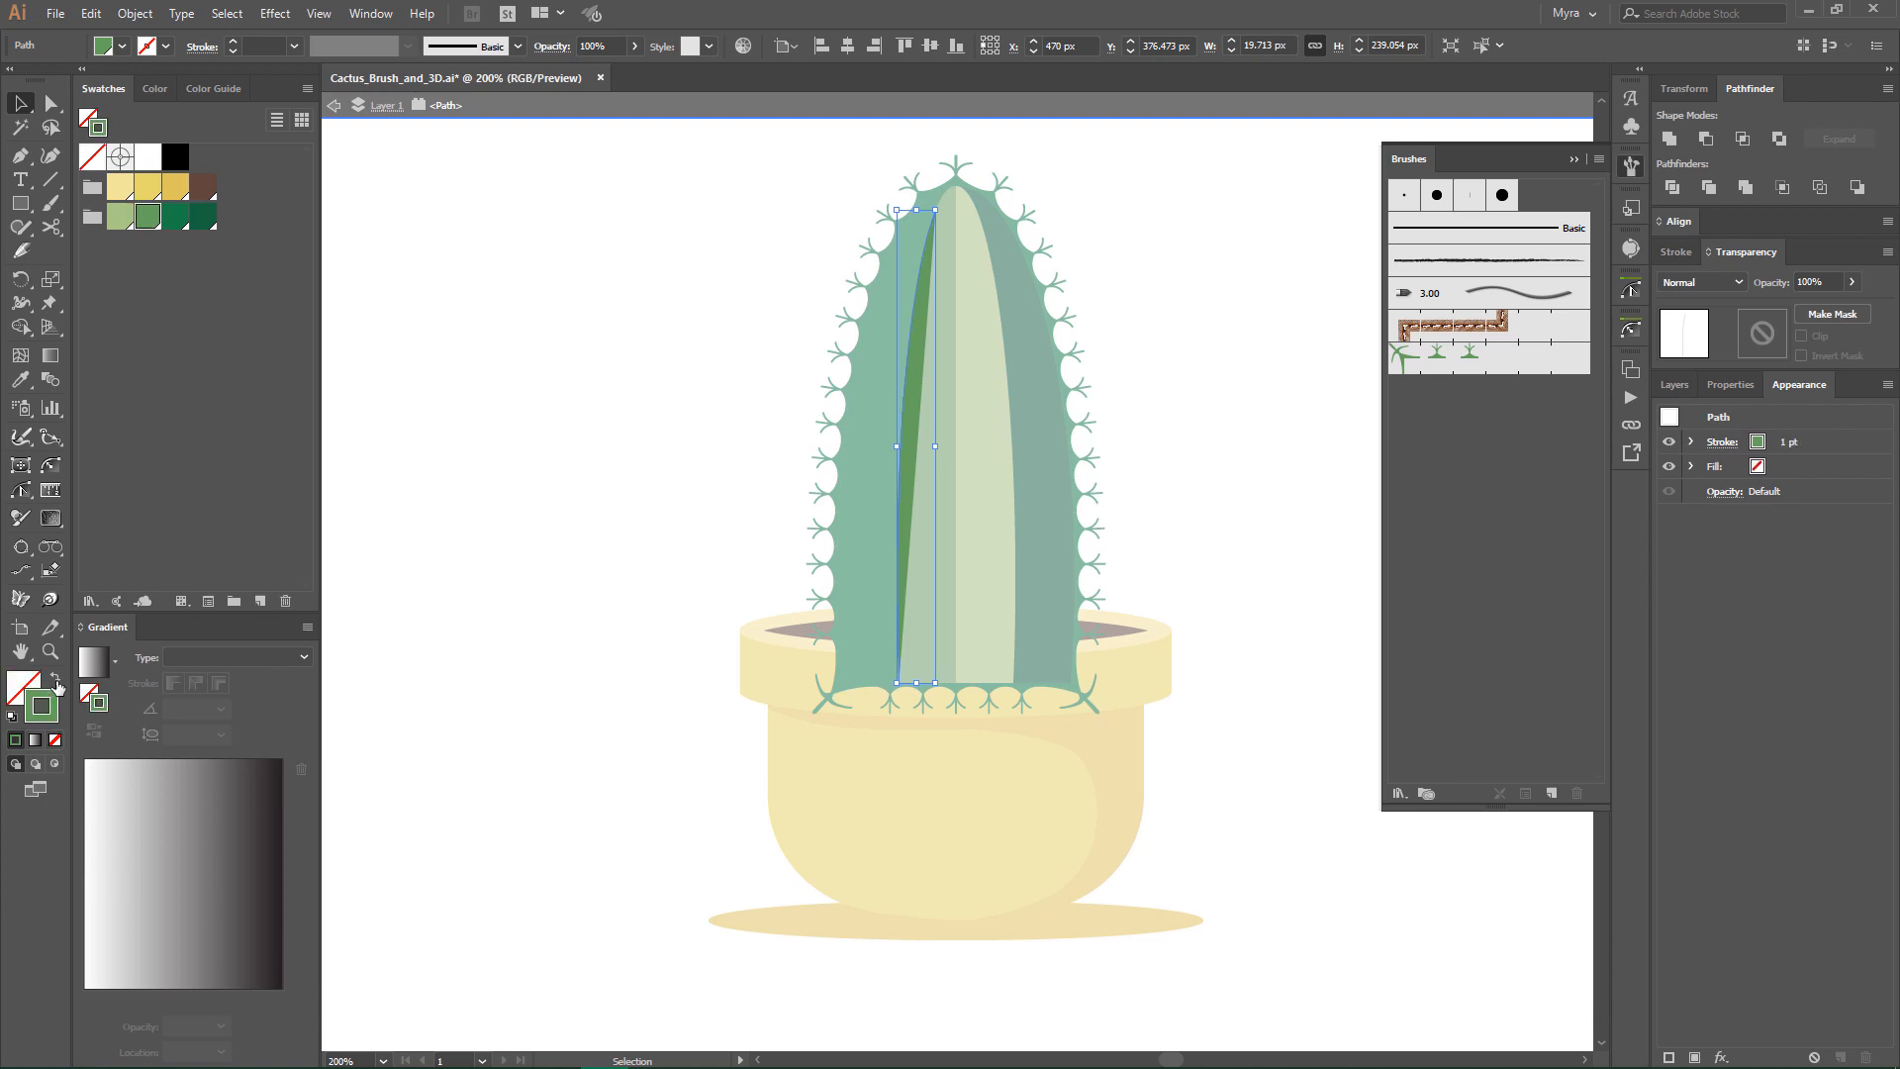
click(154, 190)
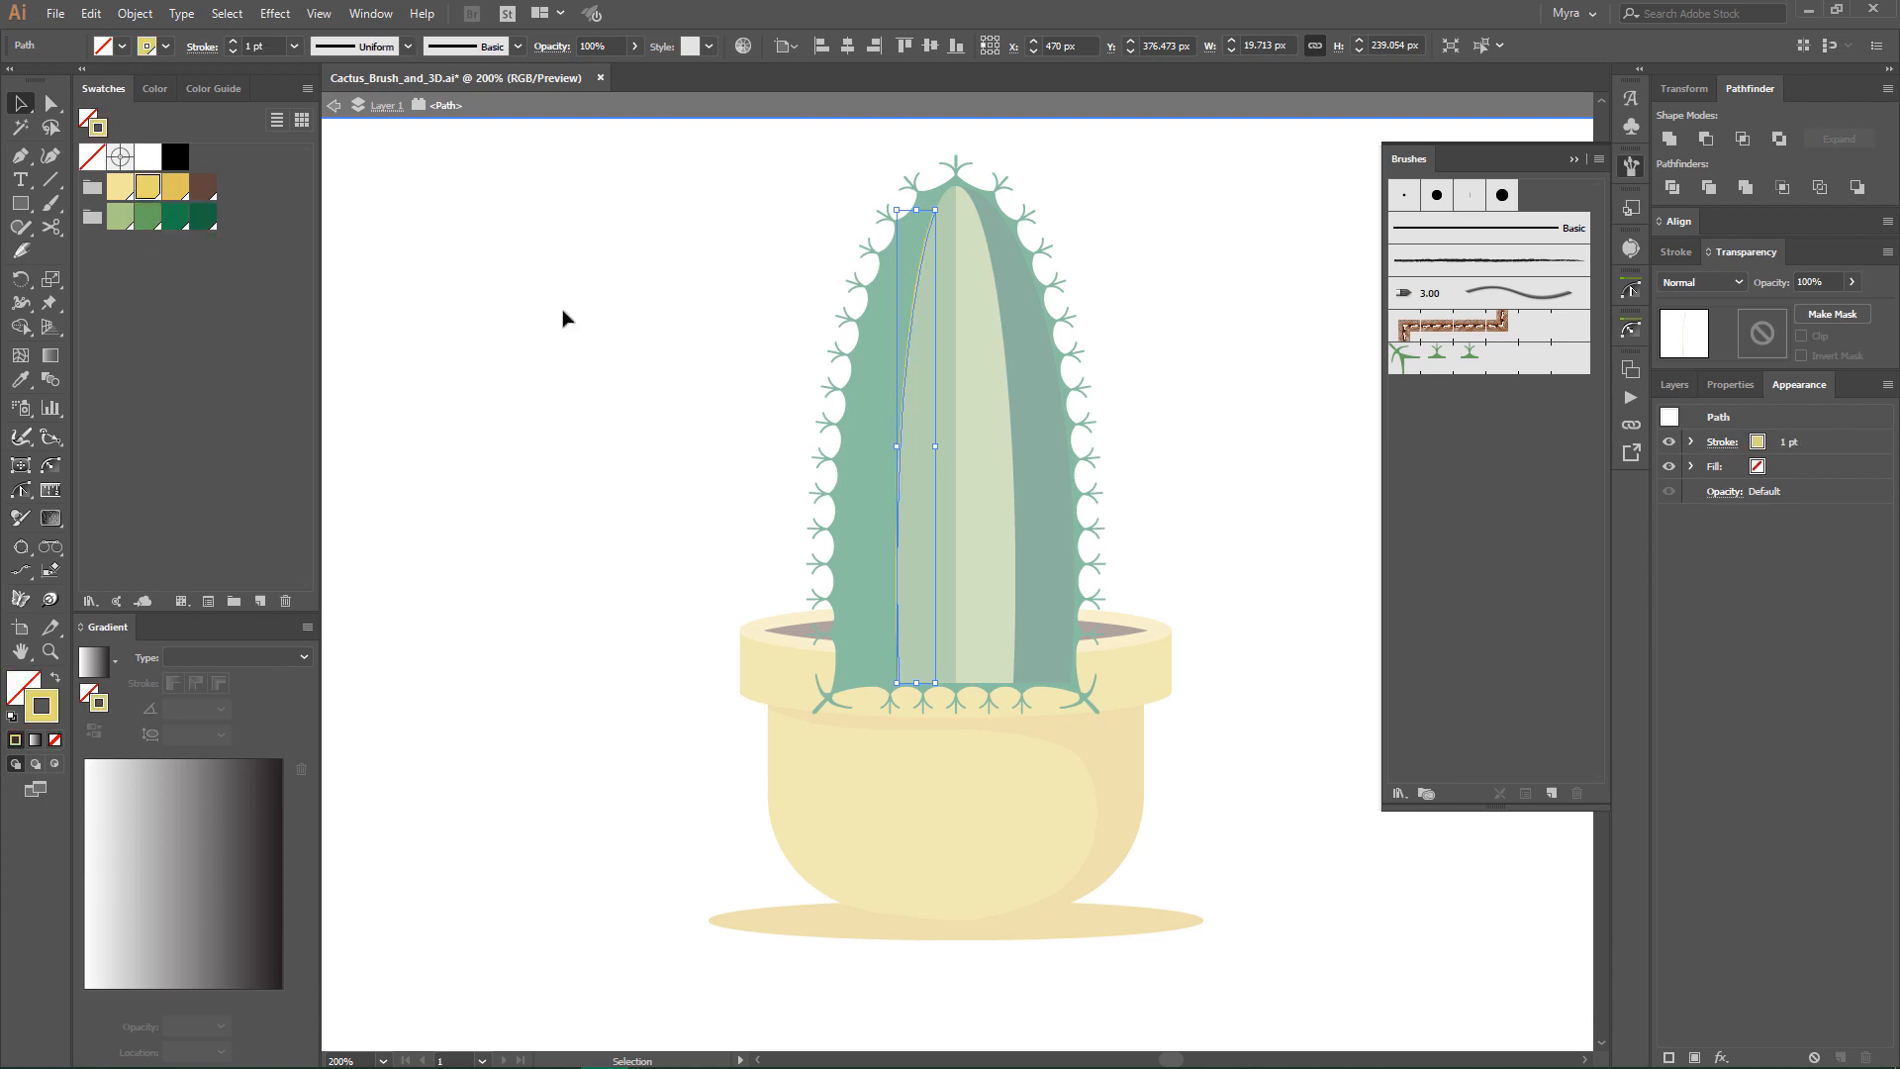
double_click(679, 317)
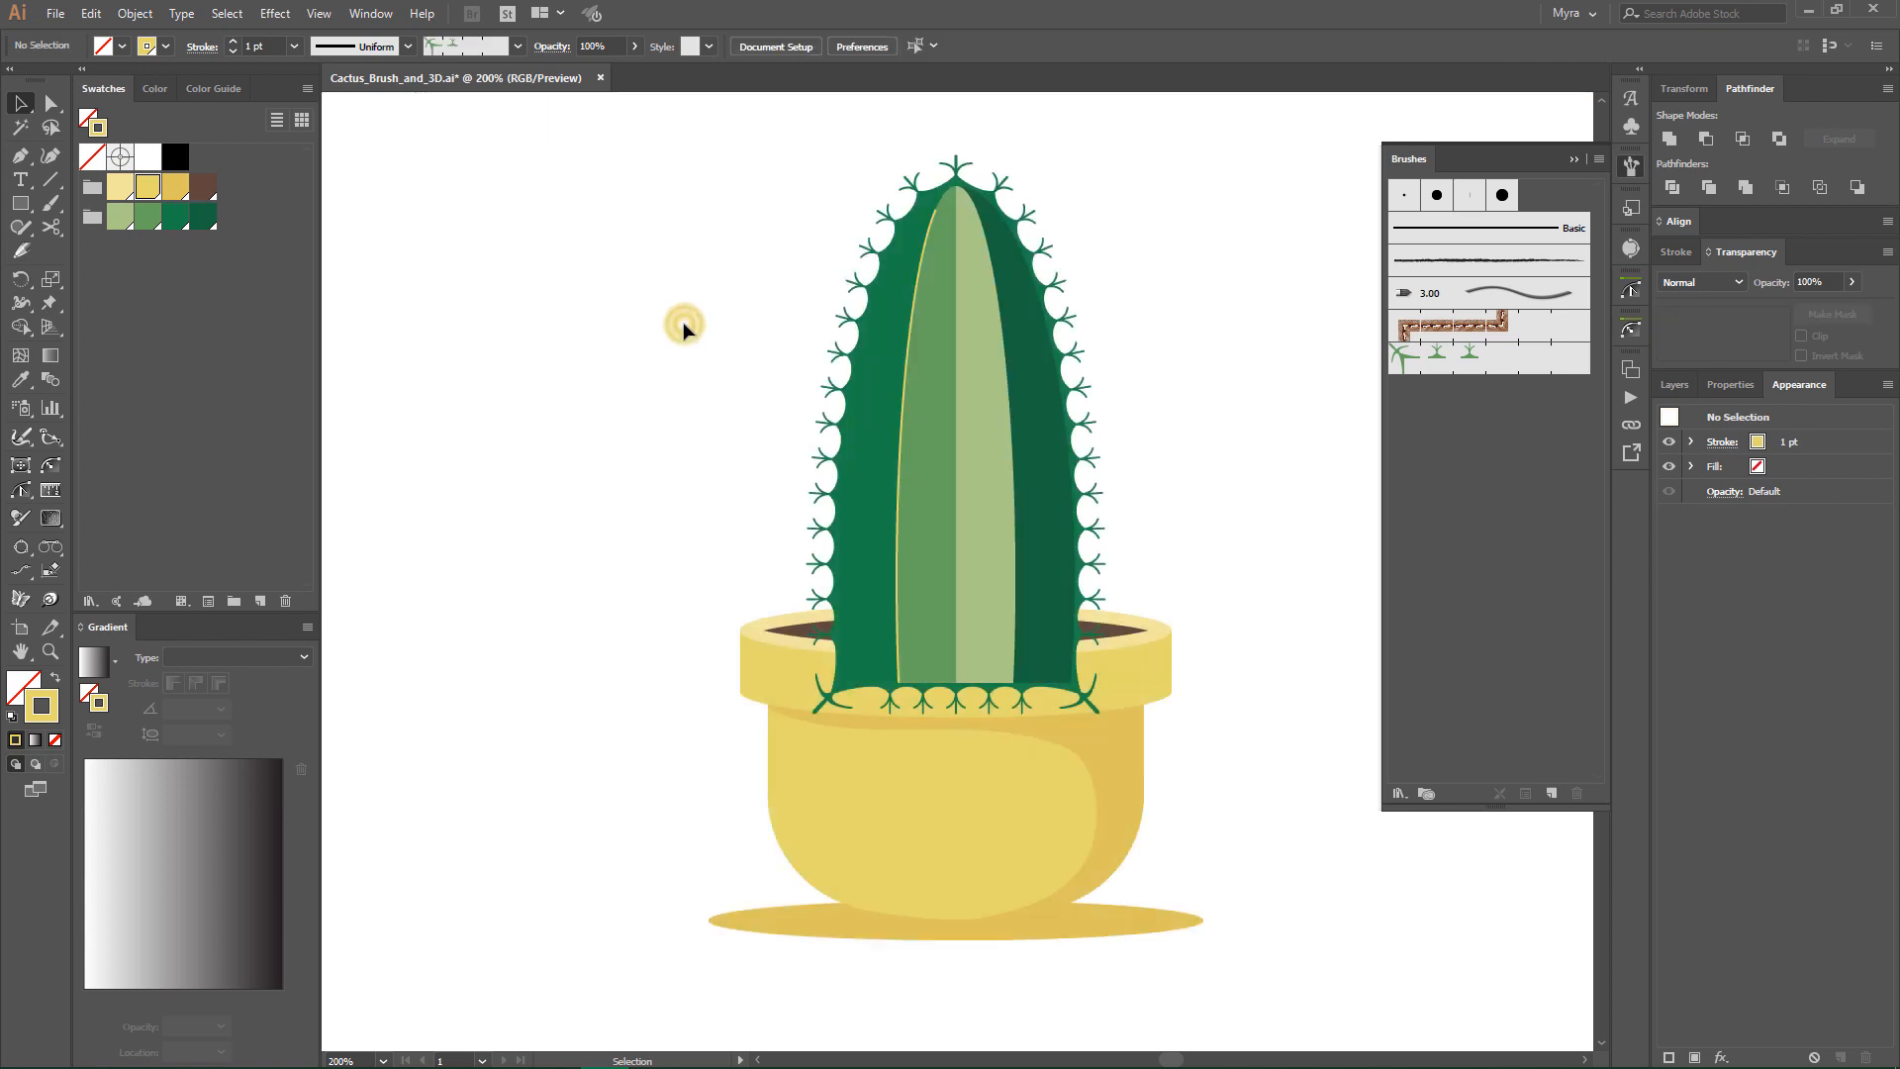
- Apply Pattern Brush 1 to the yellow curve and turn on Flip Across in its stroke options
click(912, 293)
click(1451, 360)
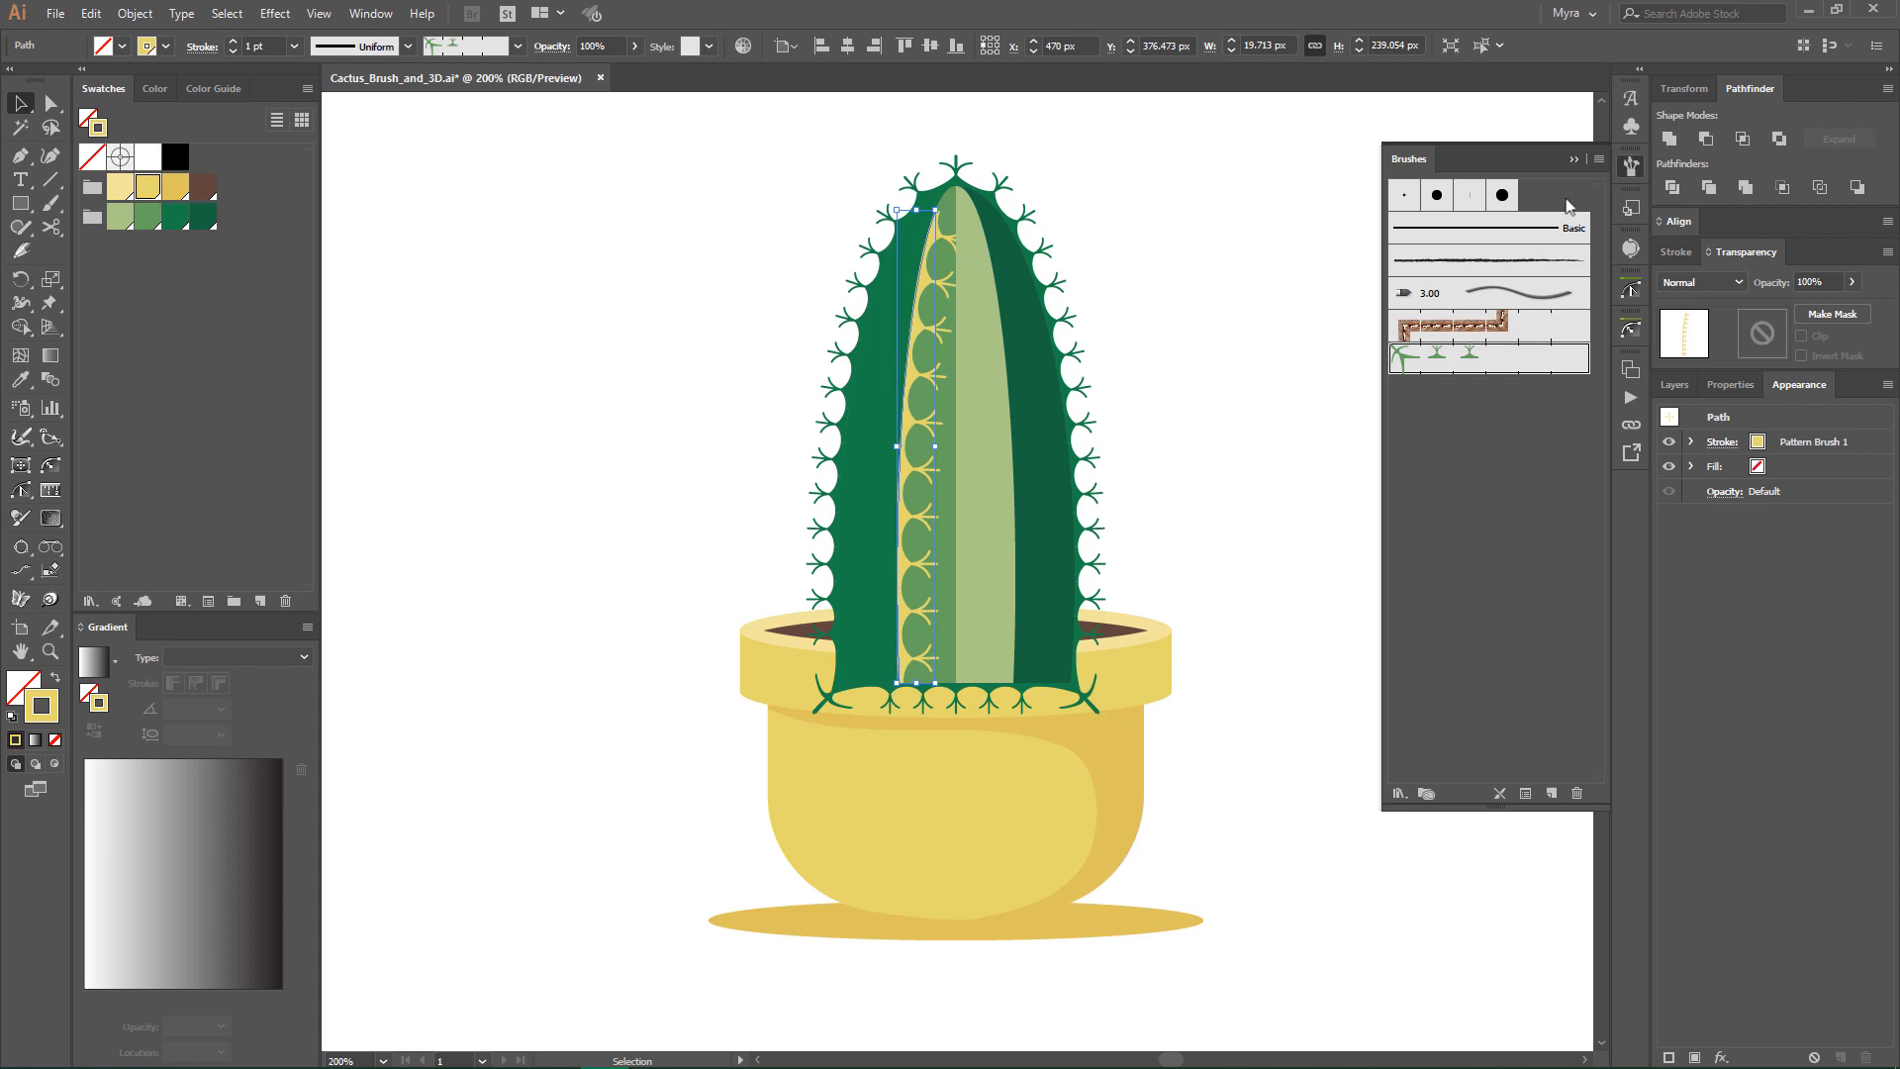
click(1595, 159)
click(1699, 462)
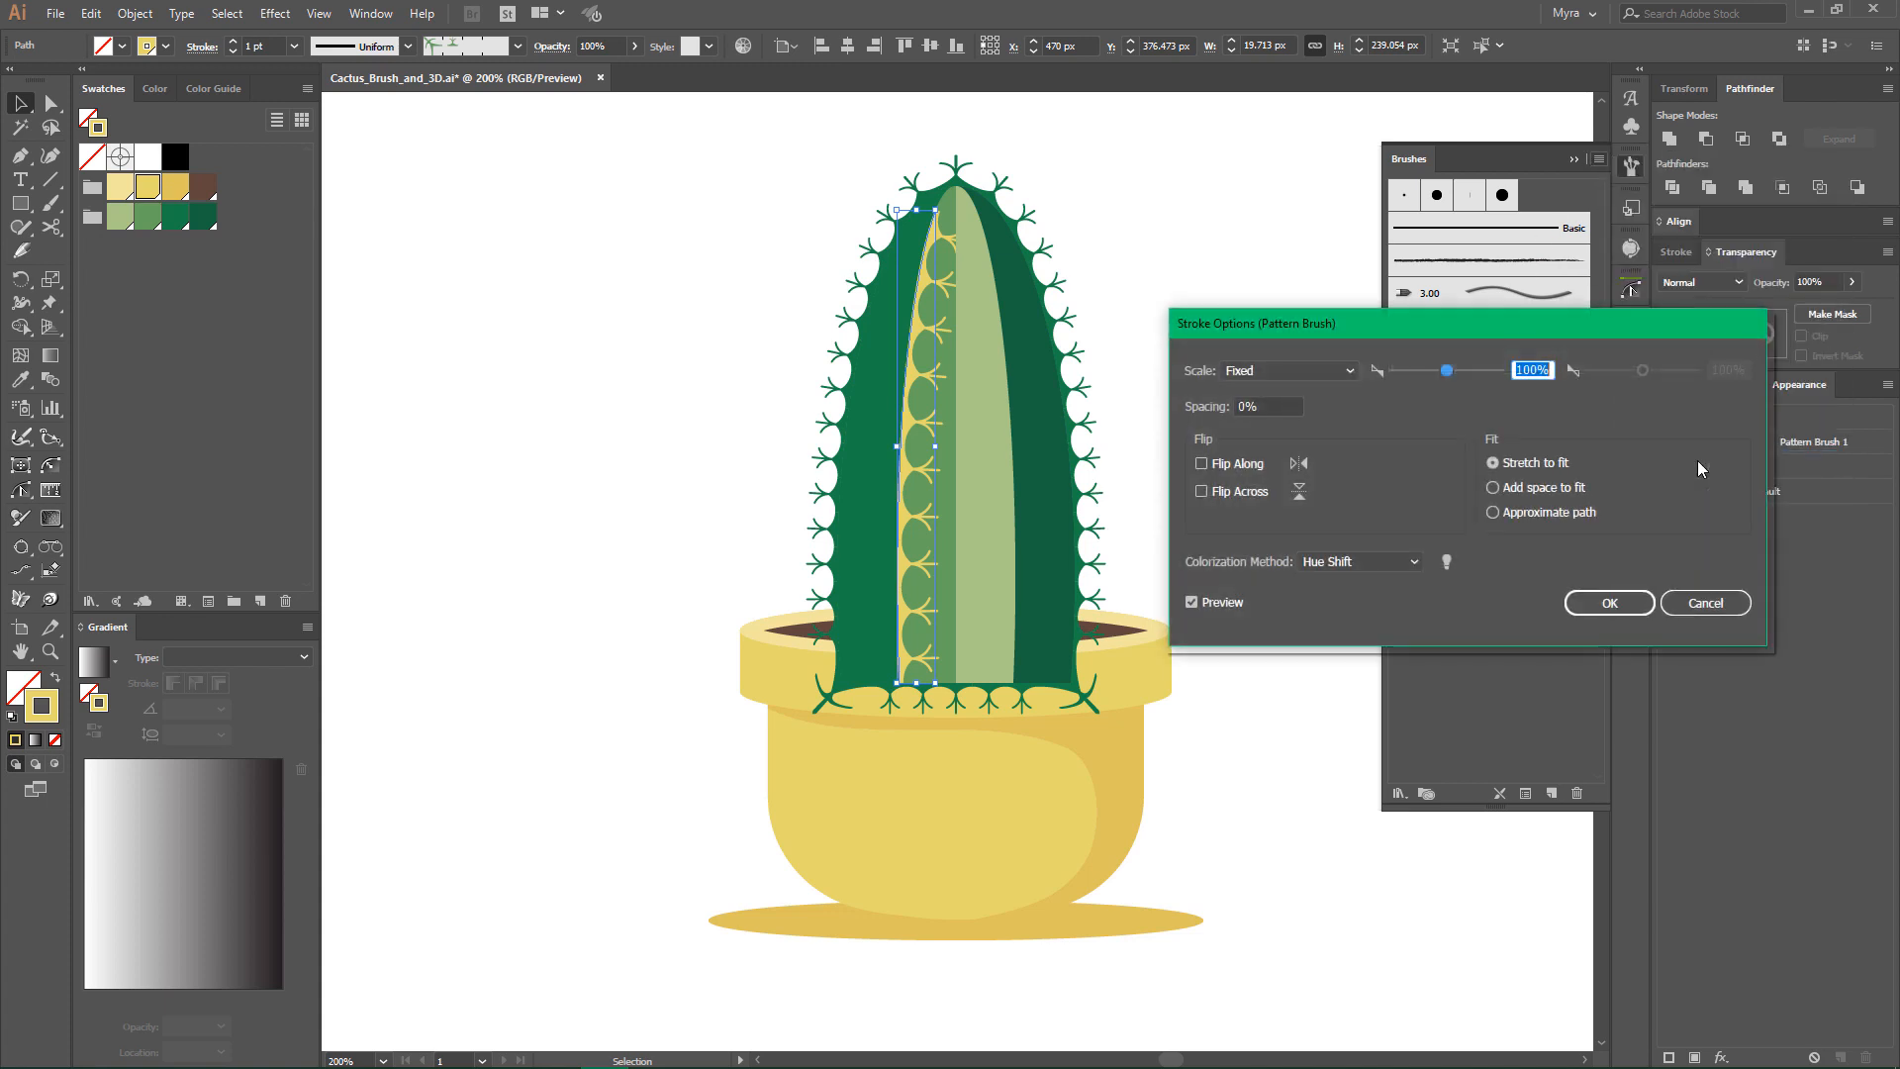
click(1232, 495)
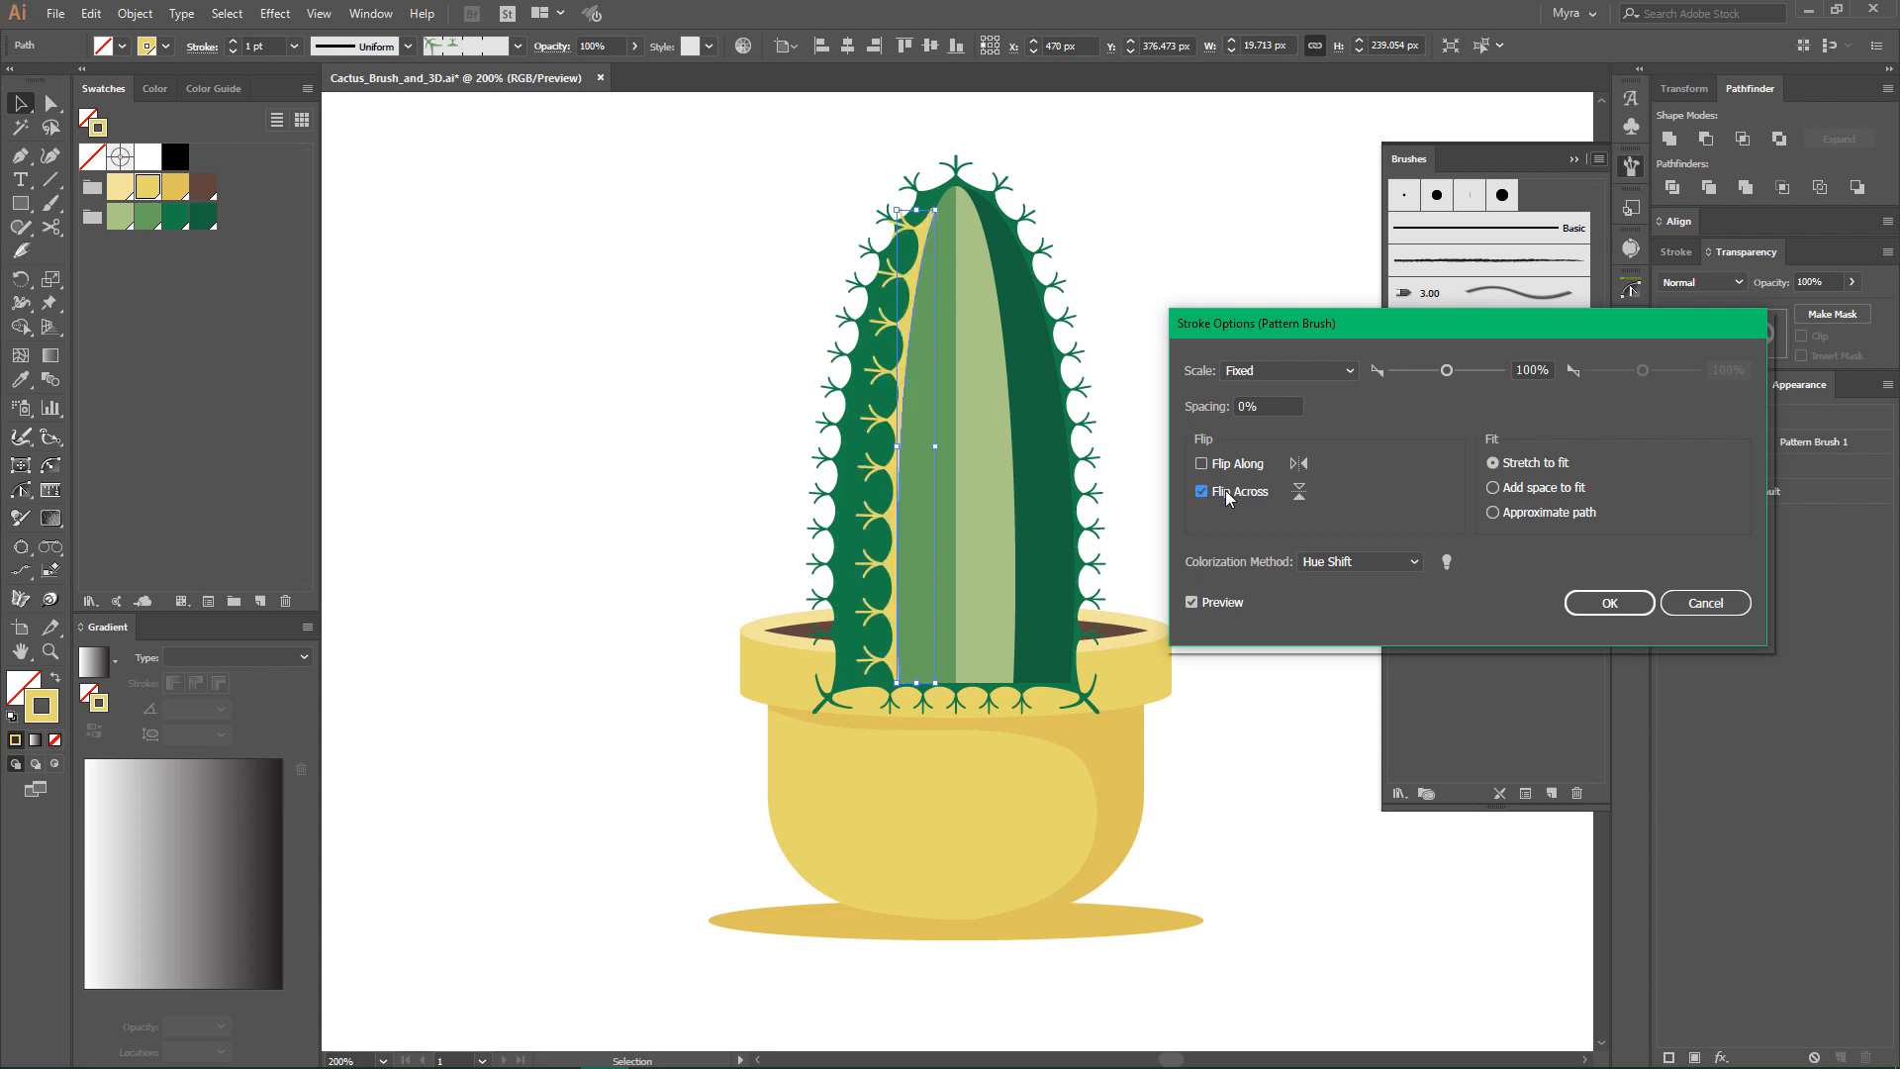
click(1594, 600)
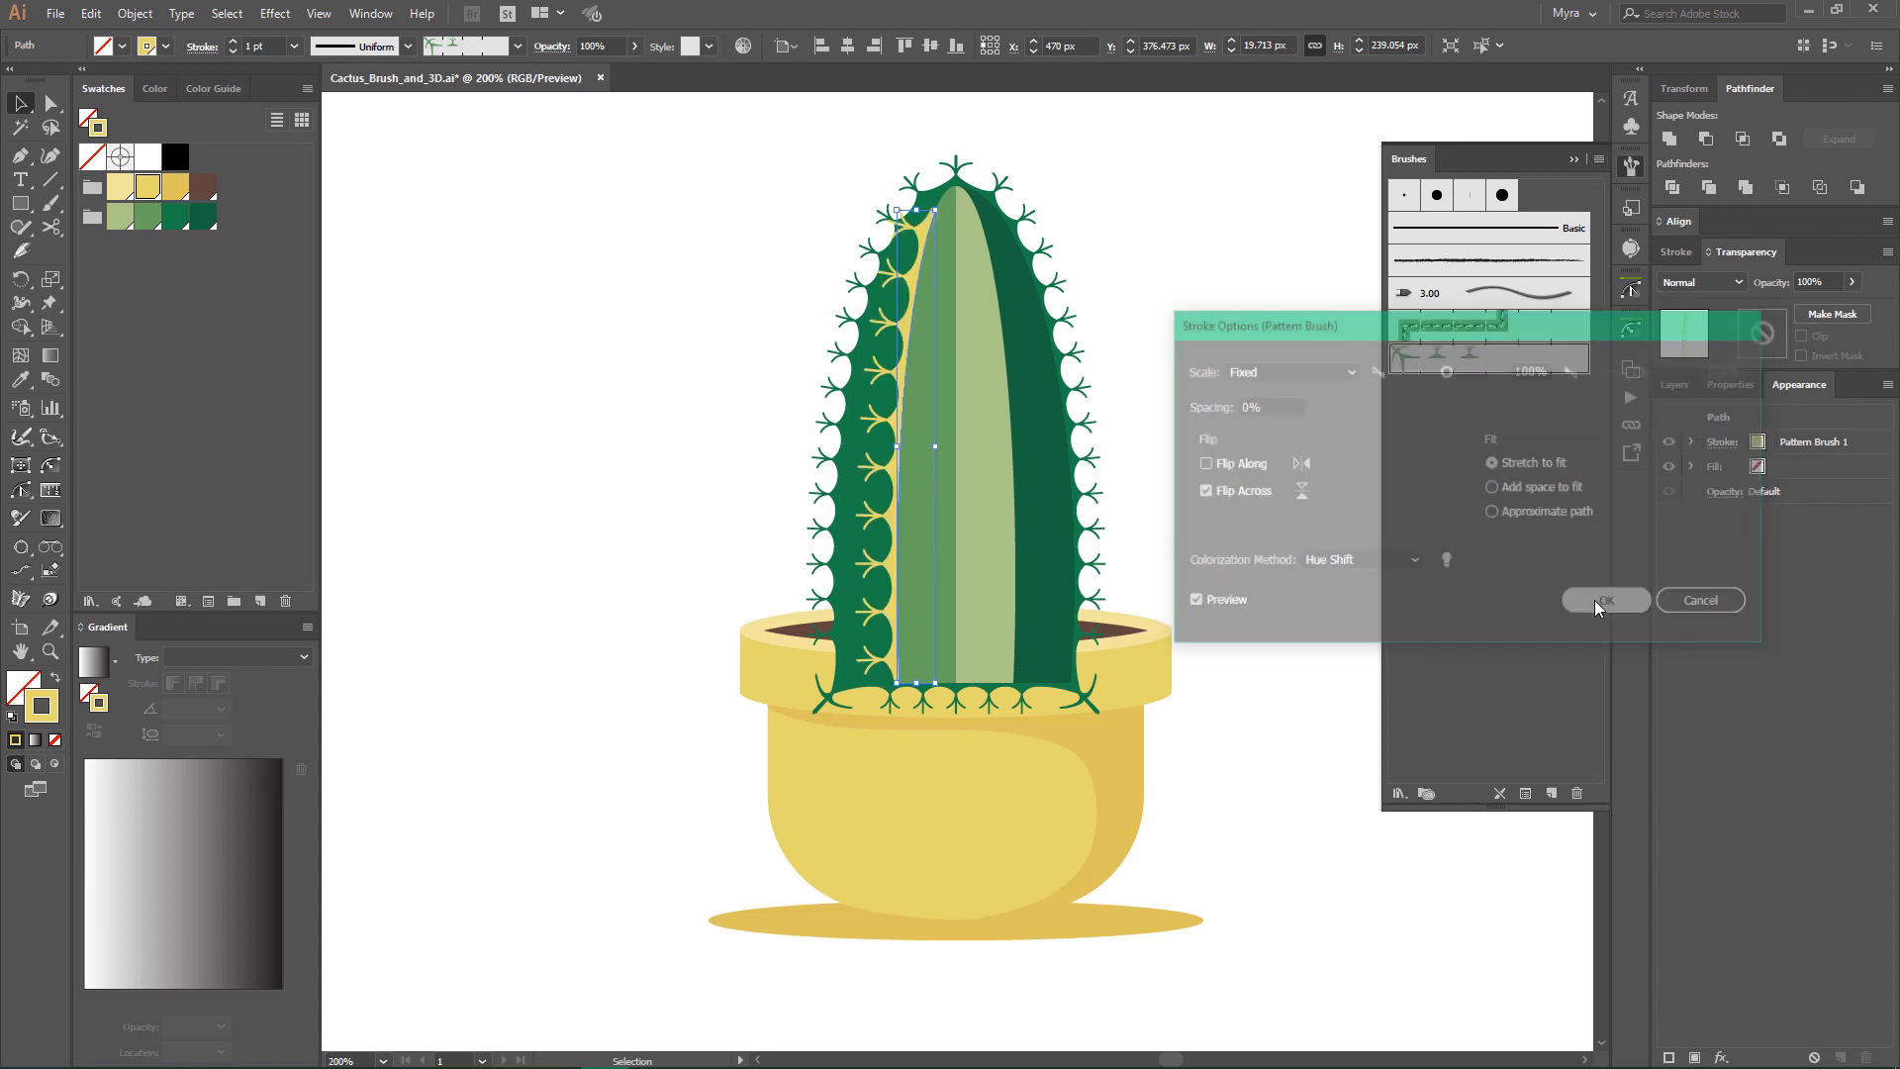
- Set the yellow spine curve's stroke weight to 0.75 pt and paste a copy of the curve in front
click(233, 52)
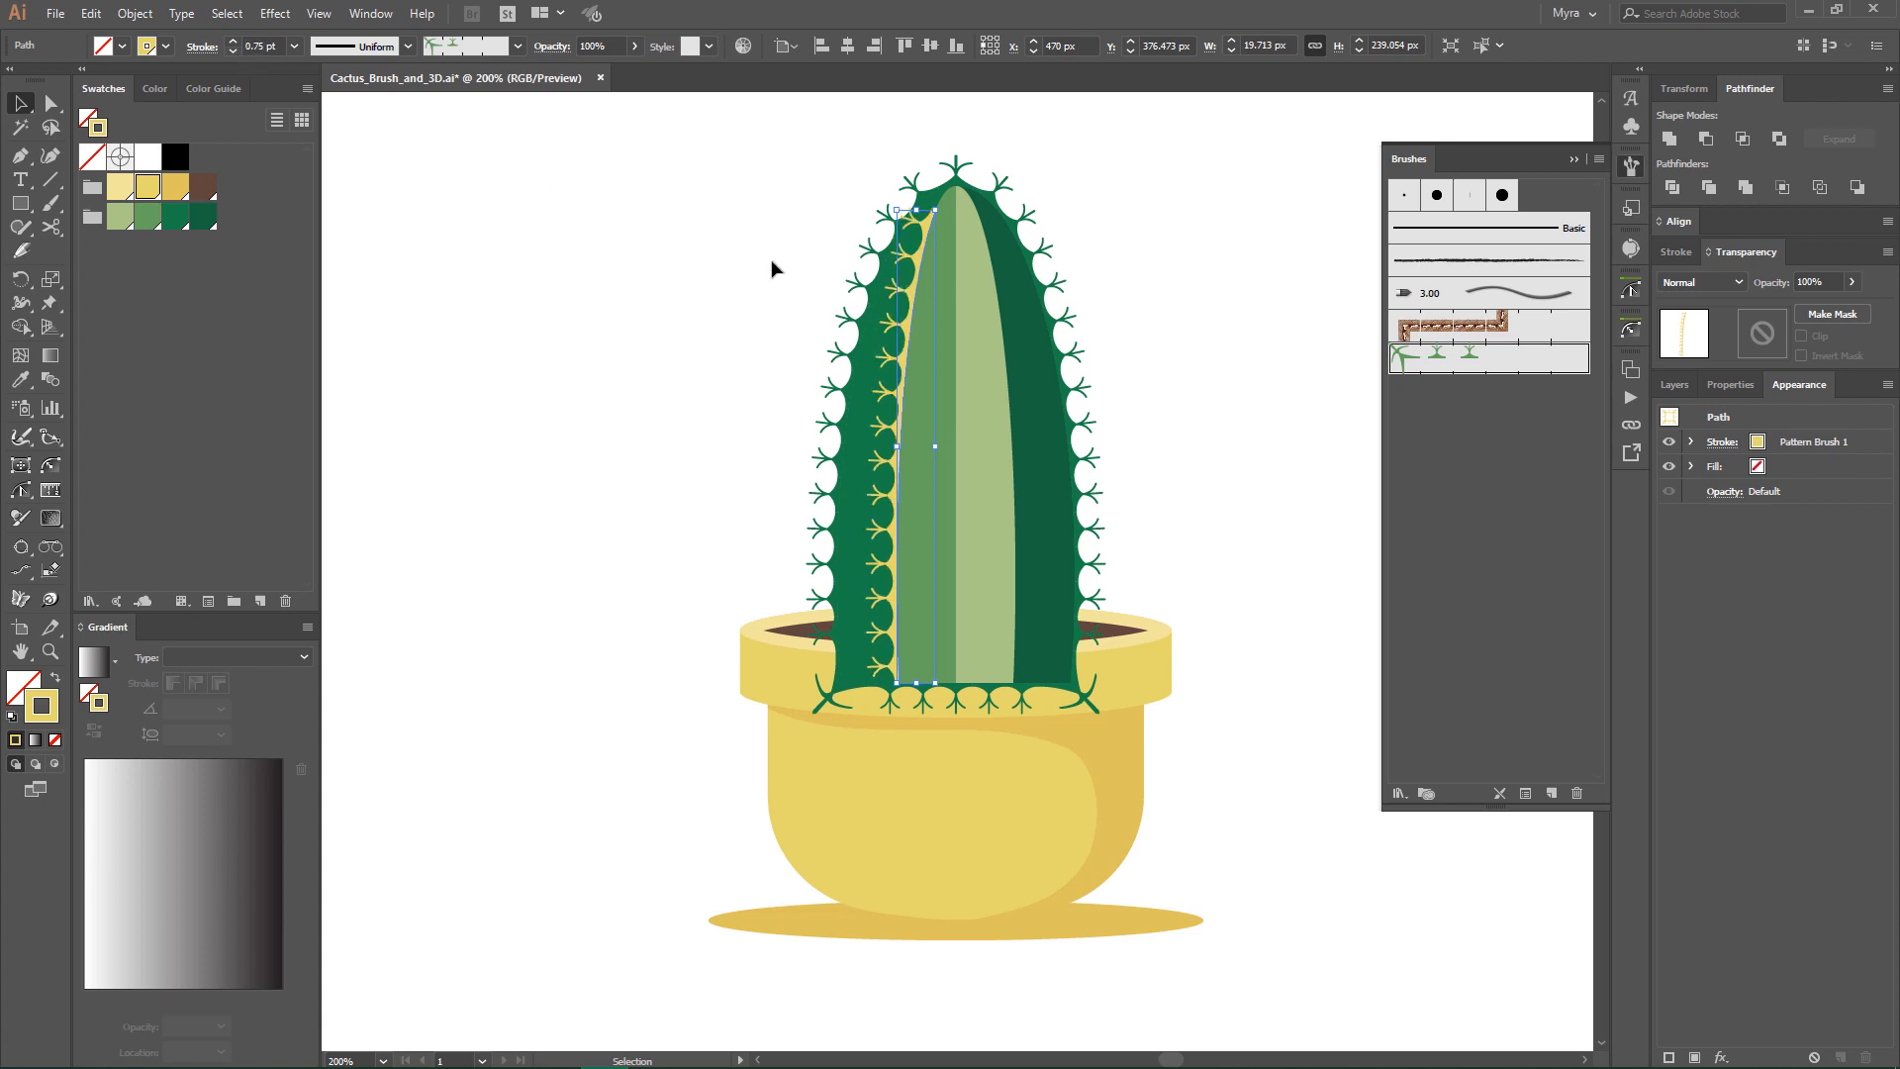
click(103, 17)
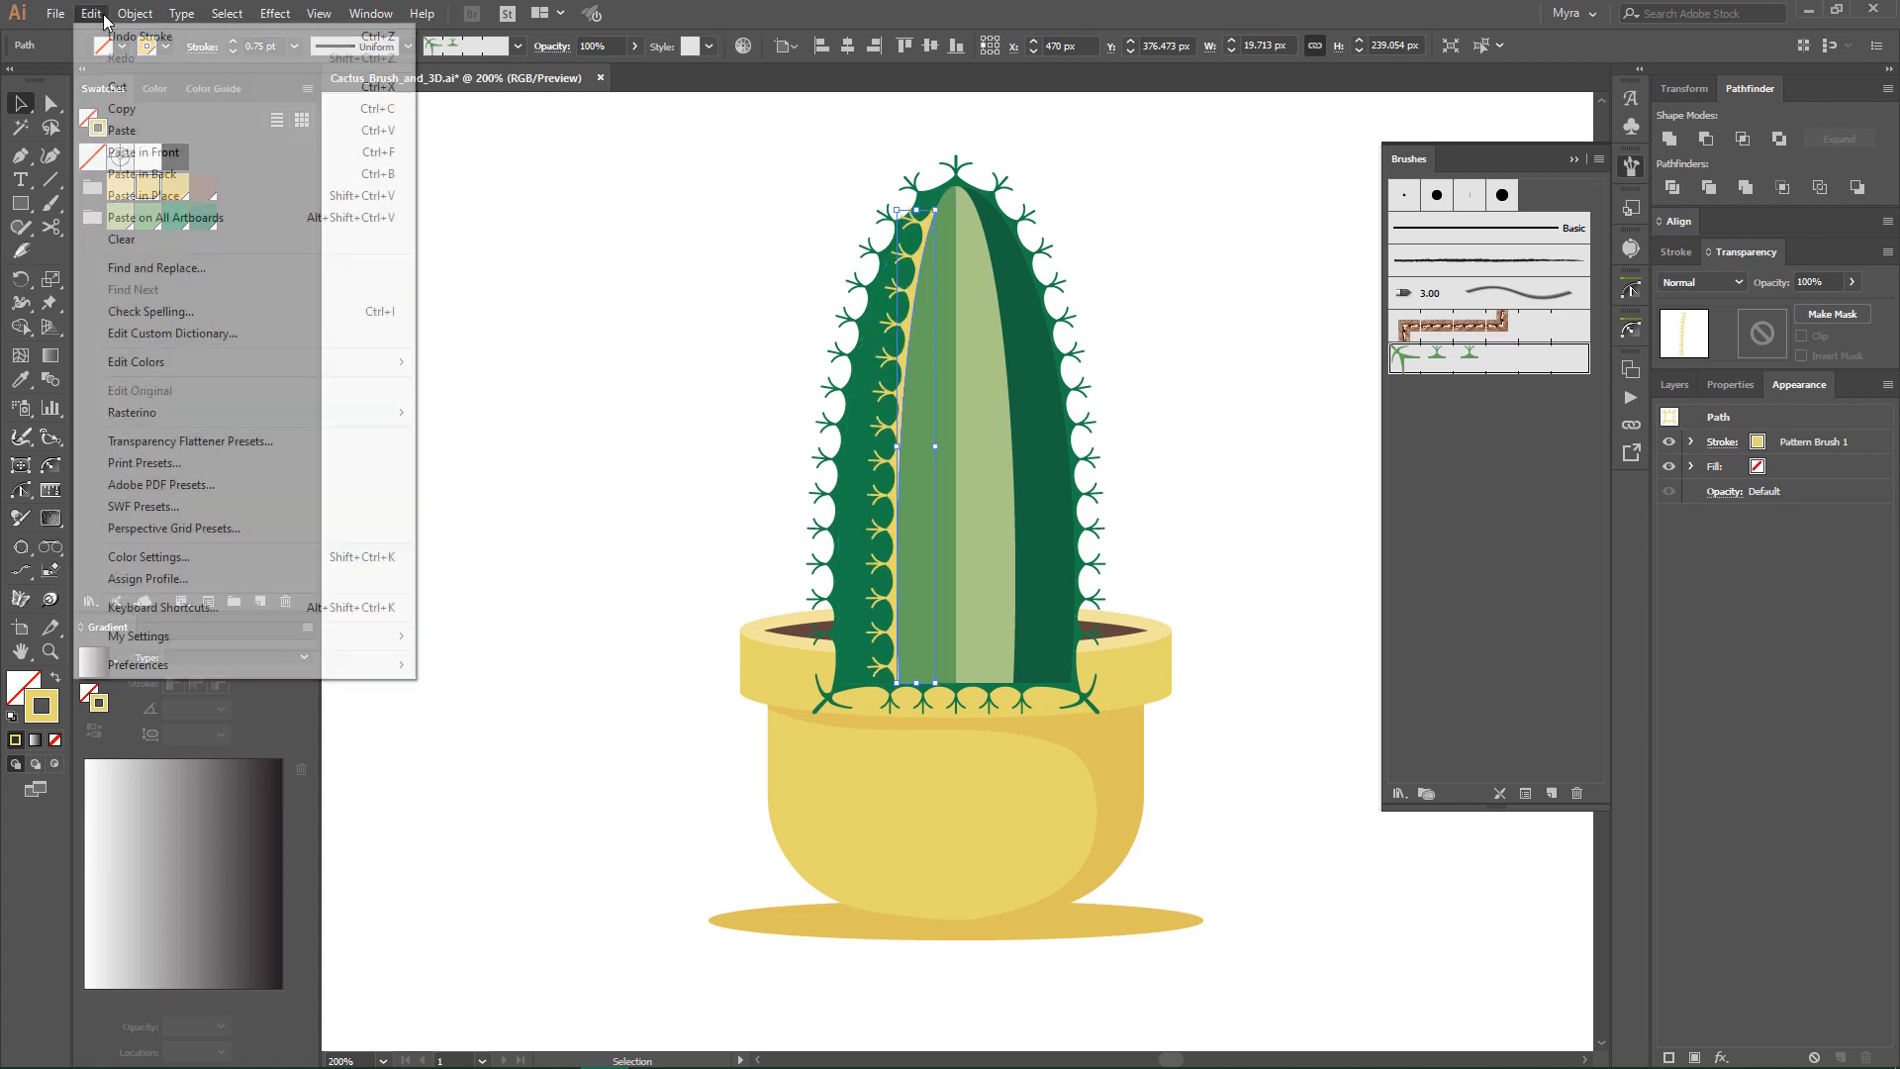
click(118, 108)
click(97, 18)
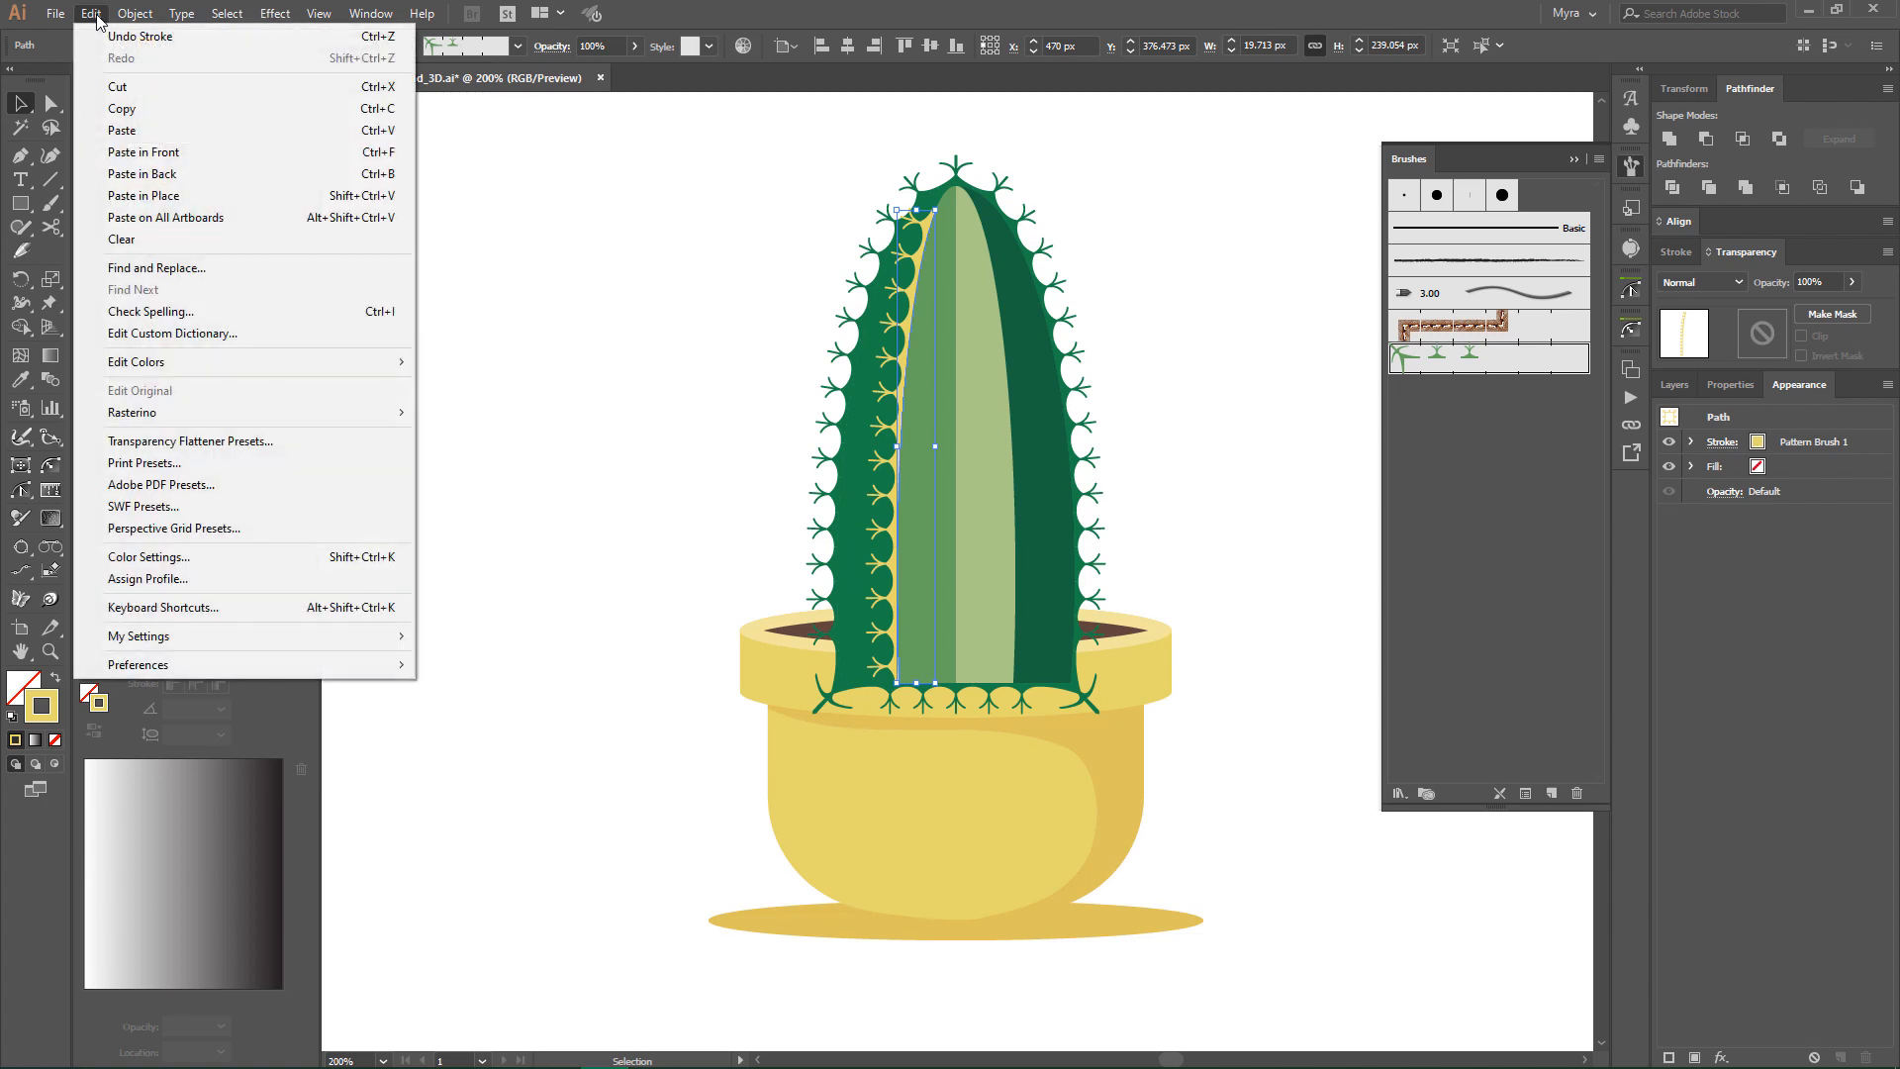
click(142, 153)
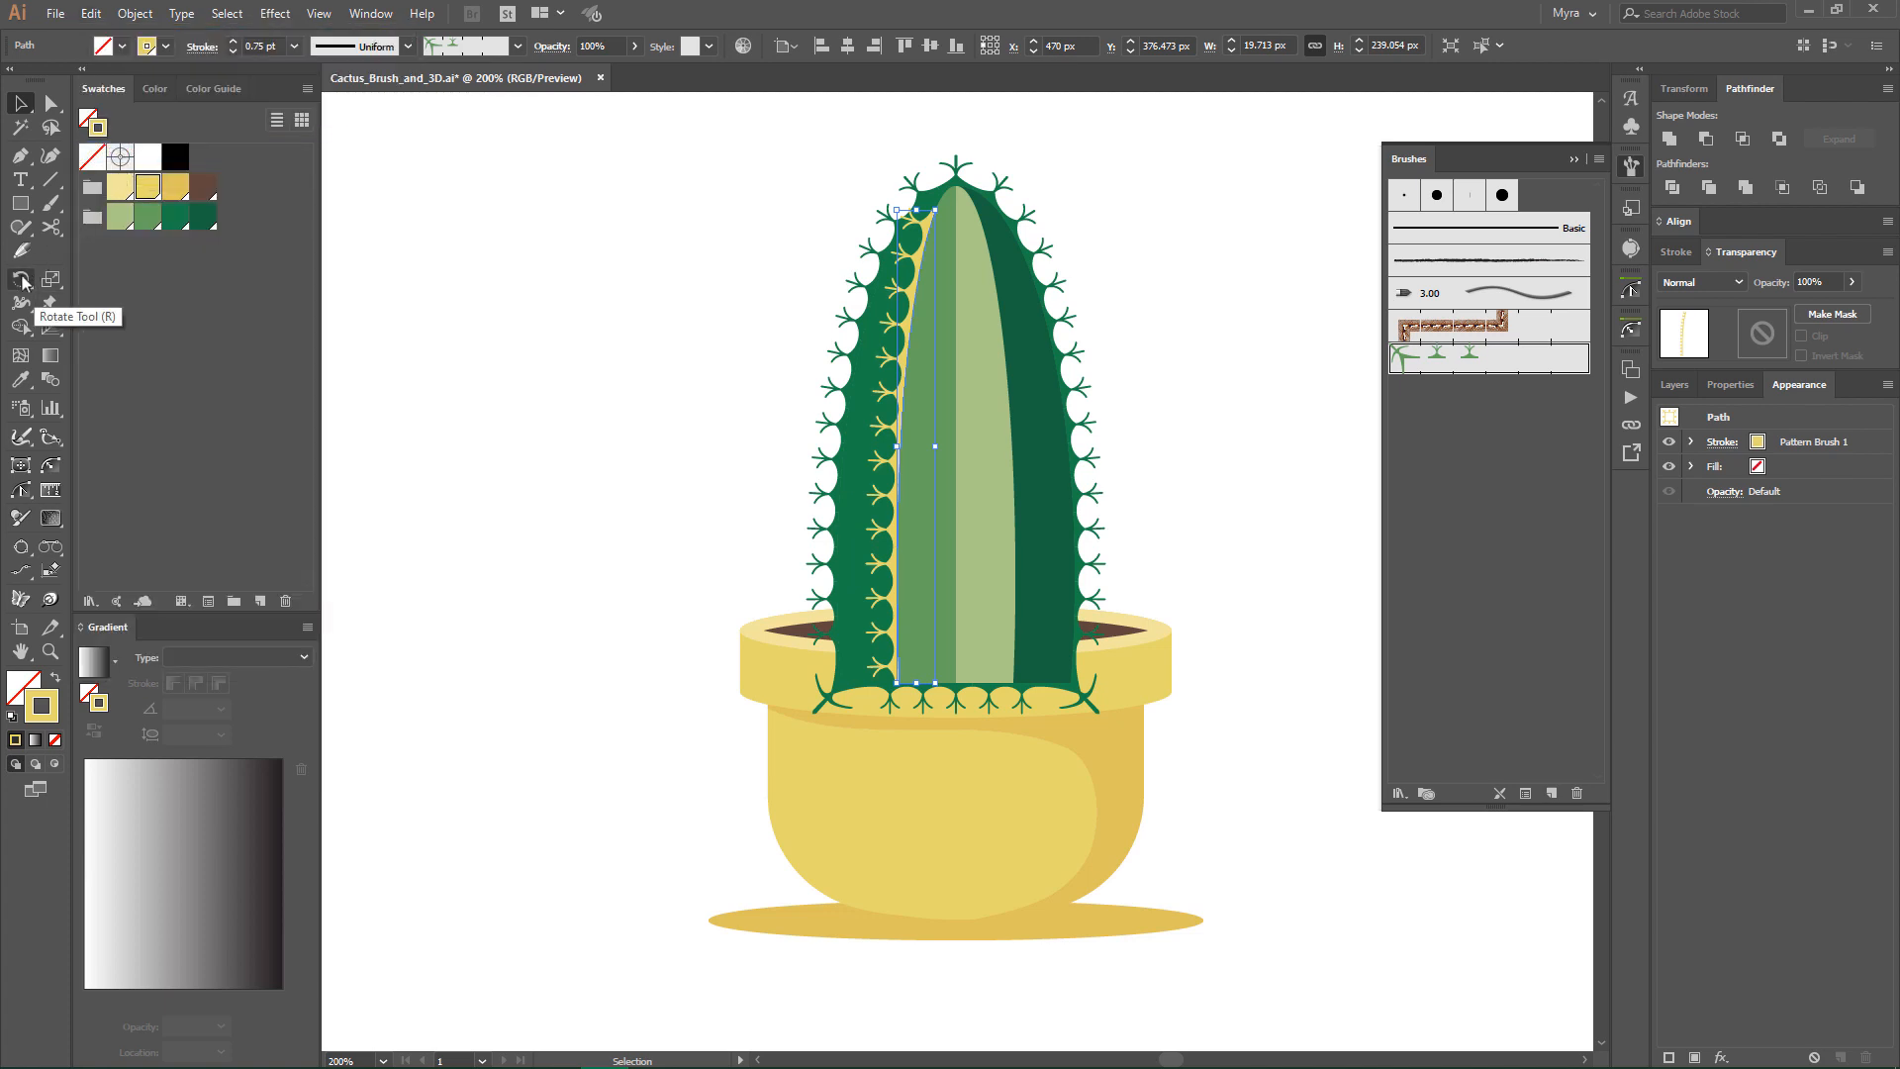
- Reflect the copied spine curve across the cactus's vertical centre line and bring it to the front
drag(22, 282, 70, 300)
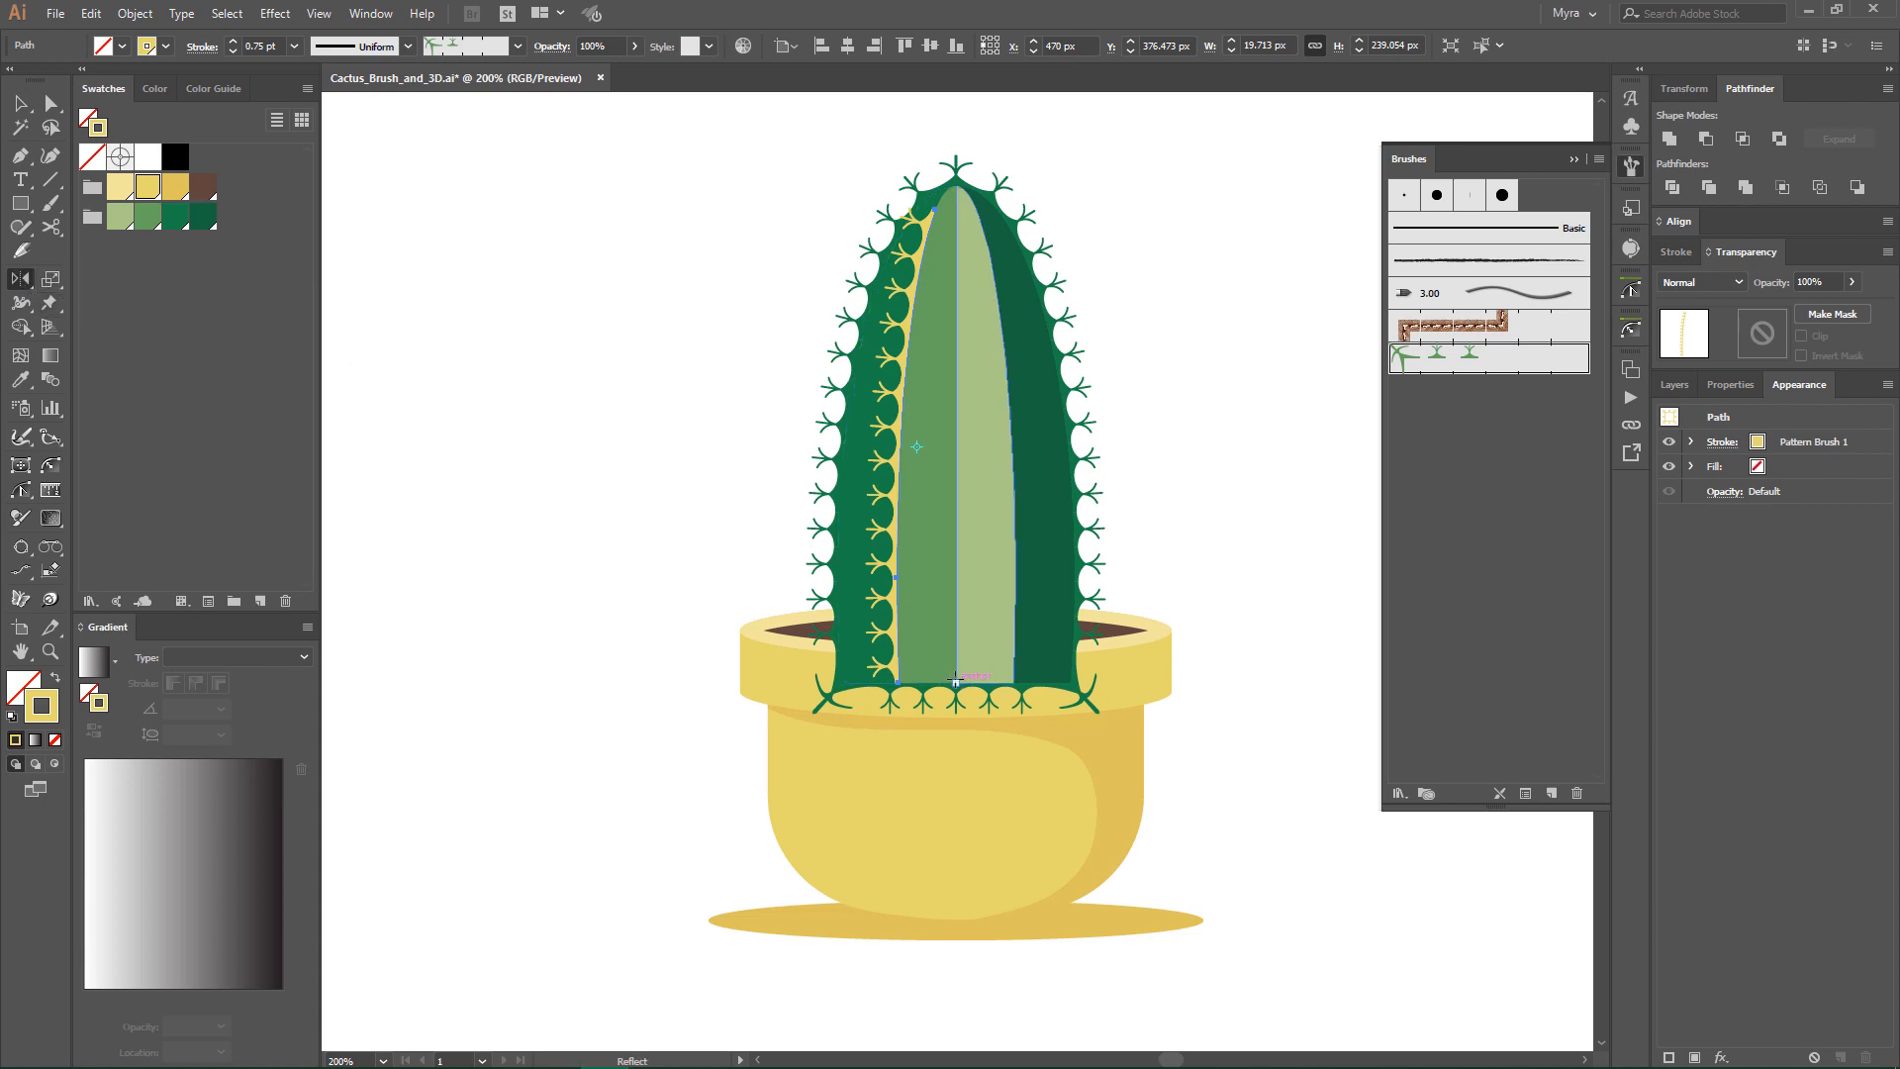
click(956, 681)
alt+click(956, 187)
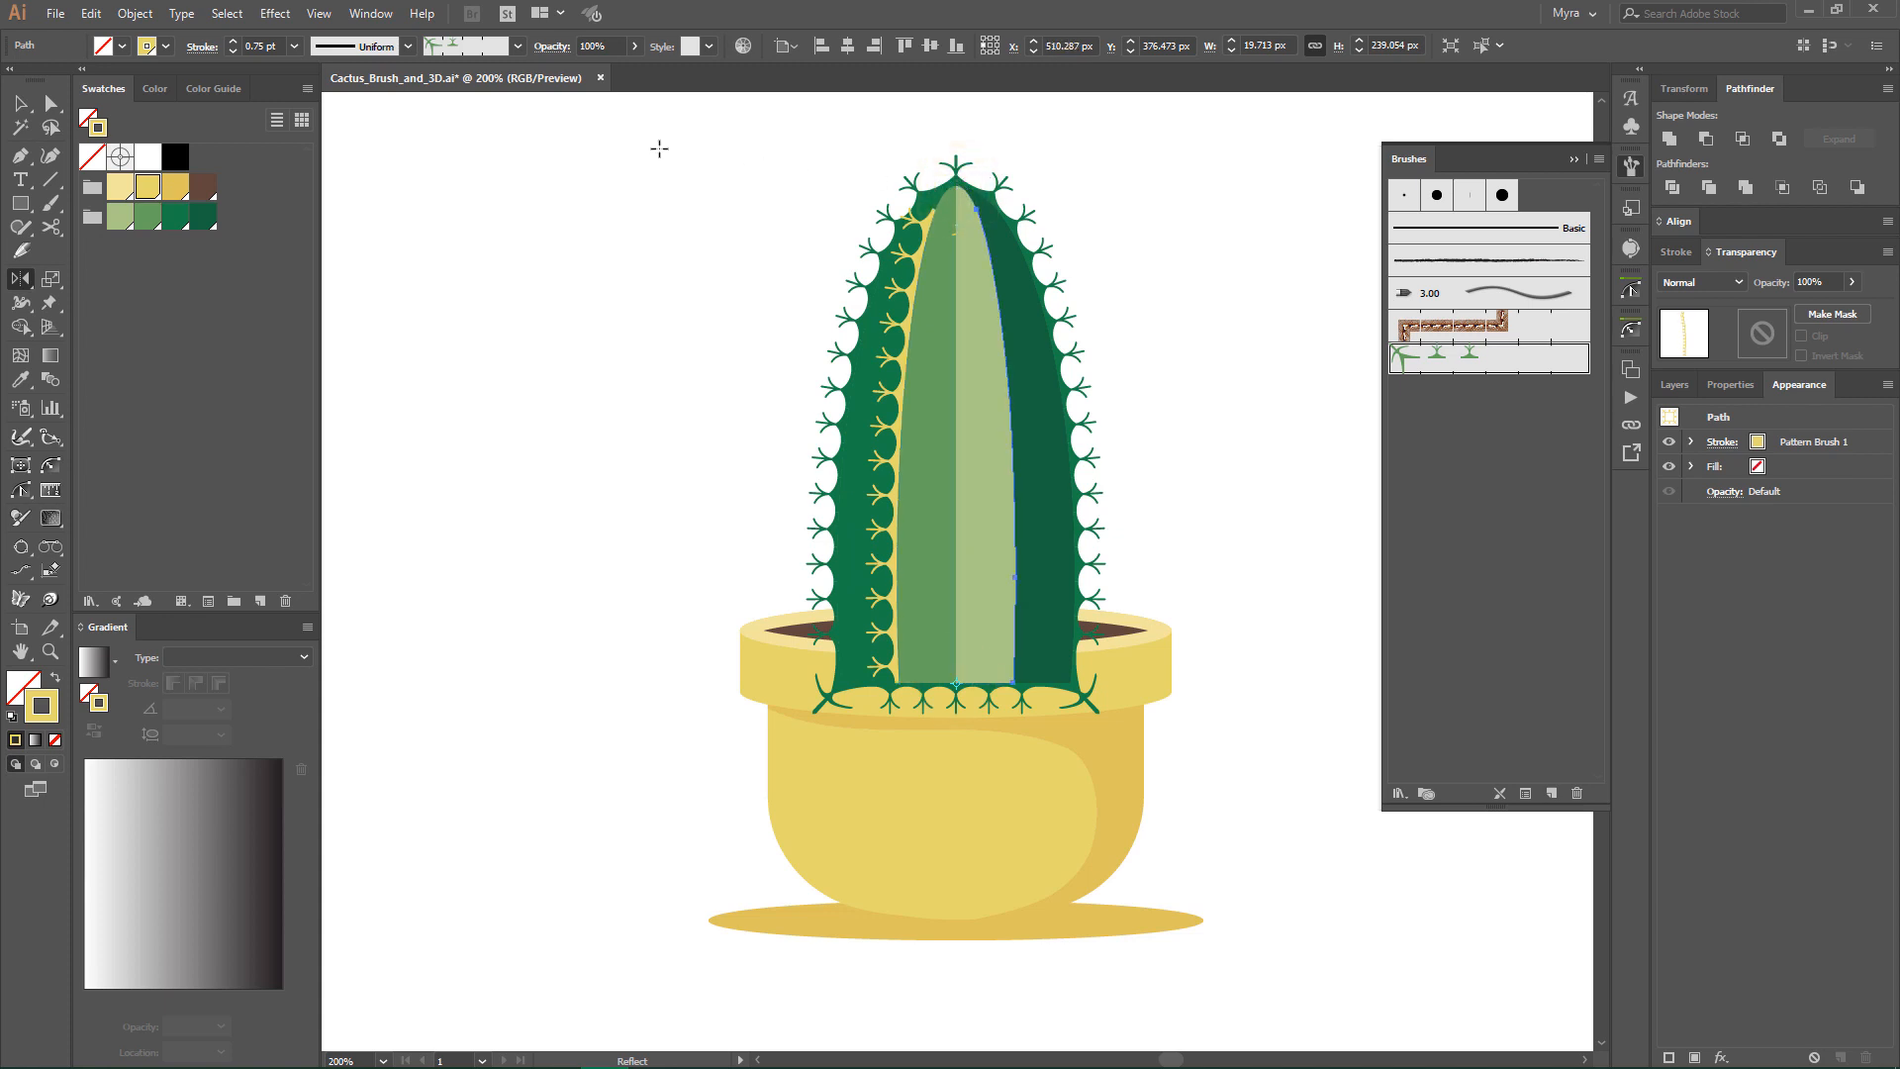
click(135, 14)
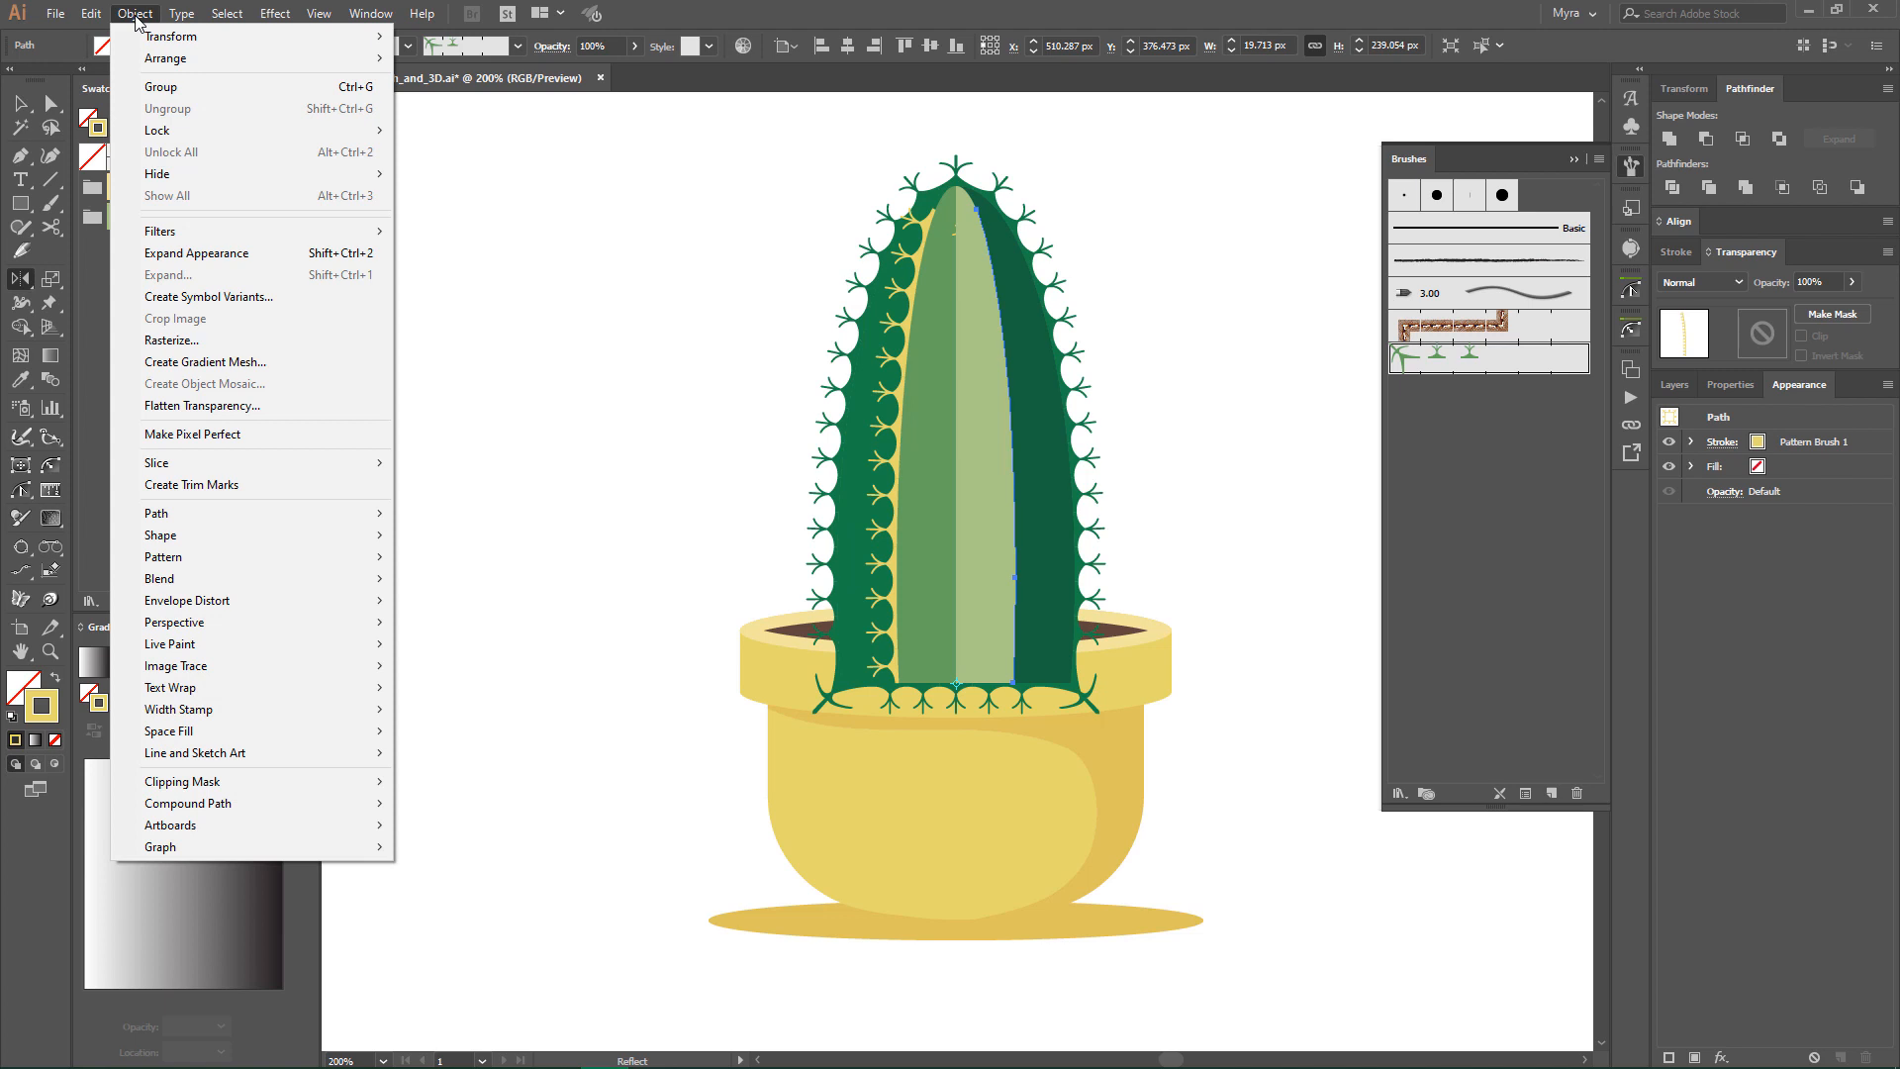
mouse_move(181, 64)
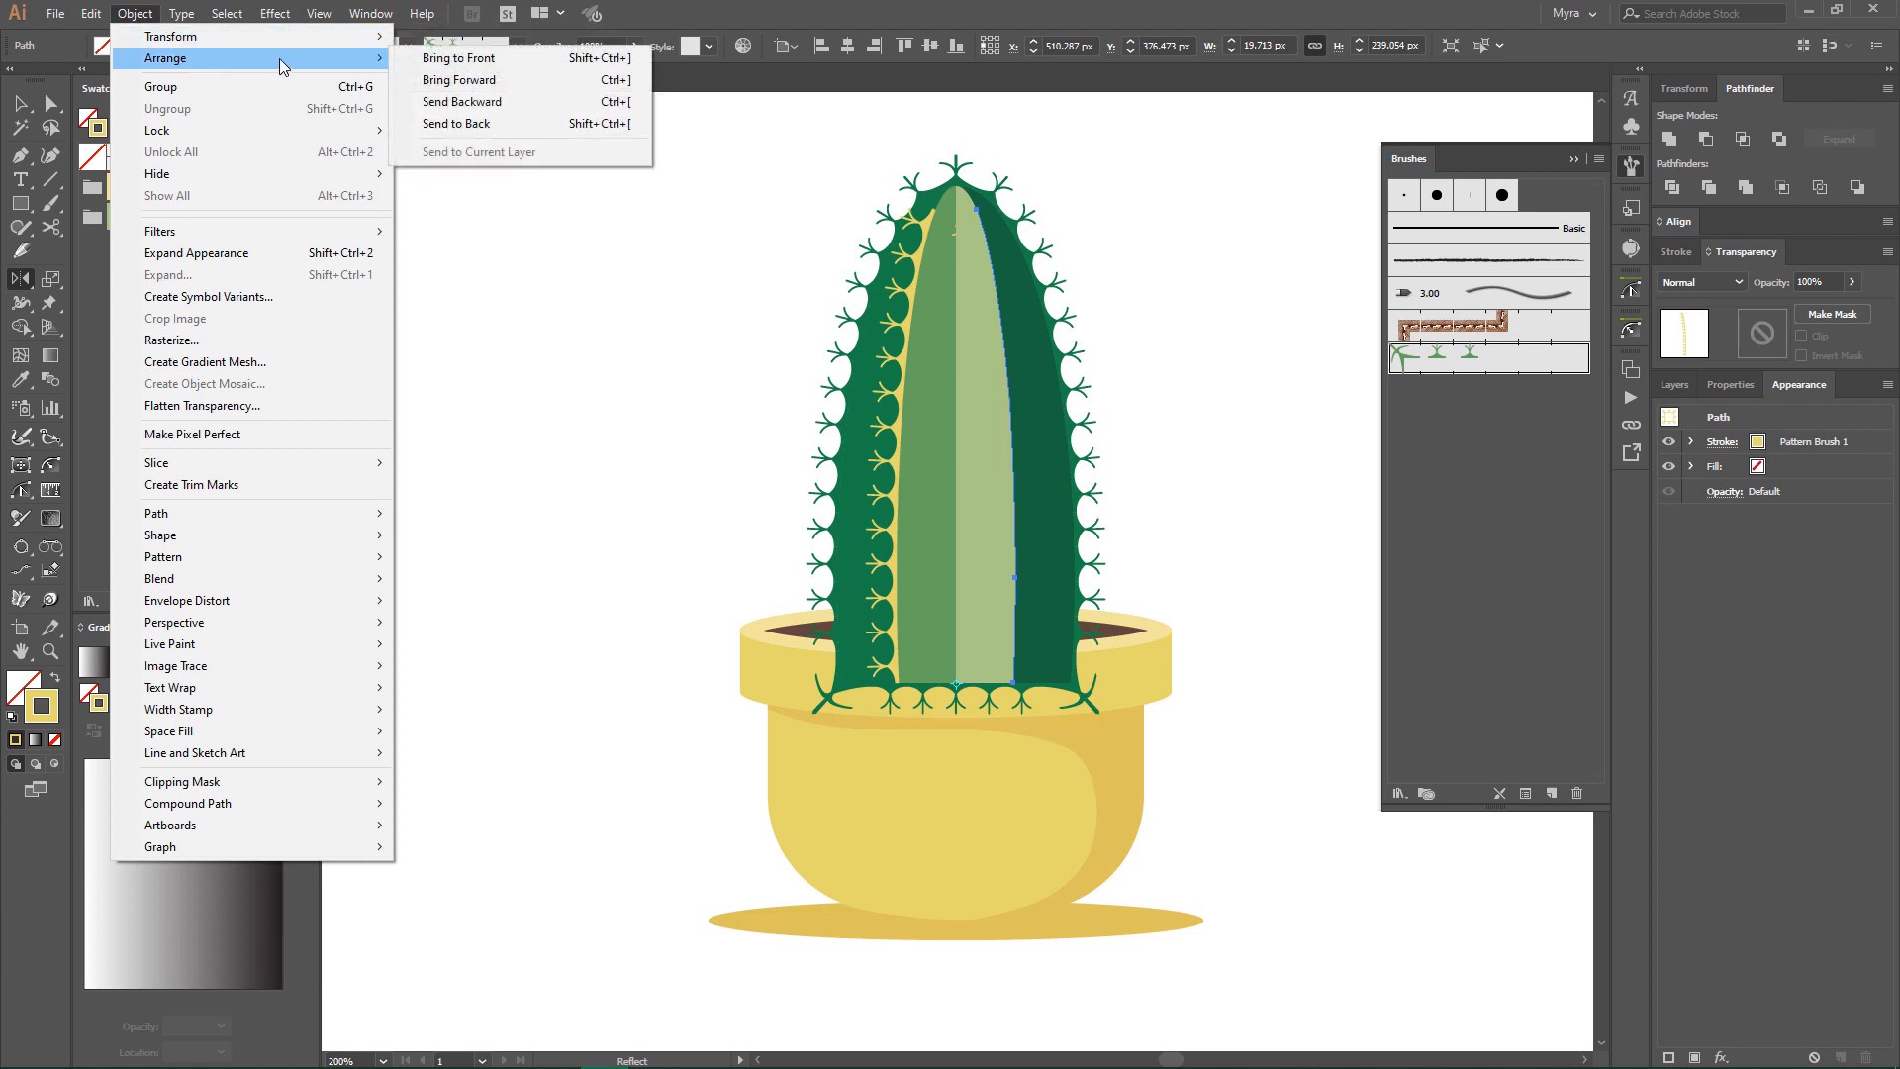
click(424, 57)
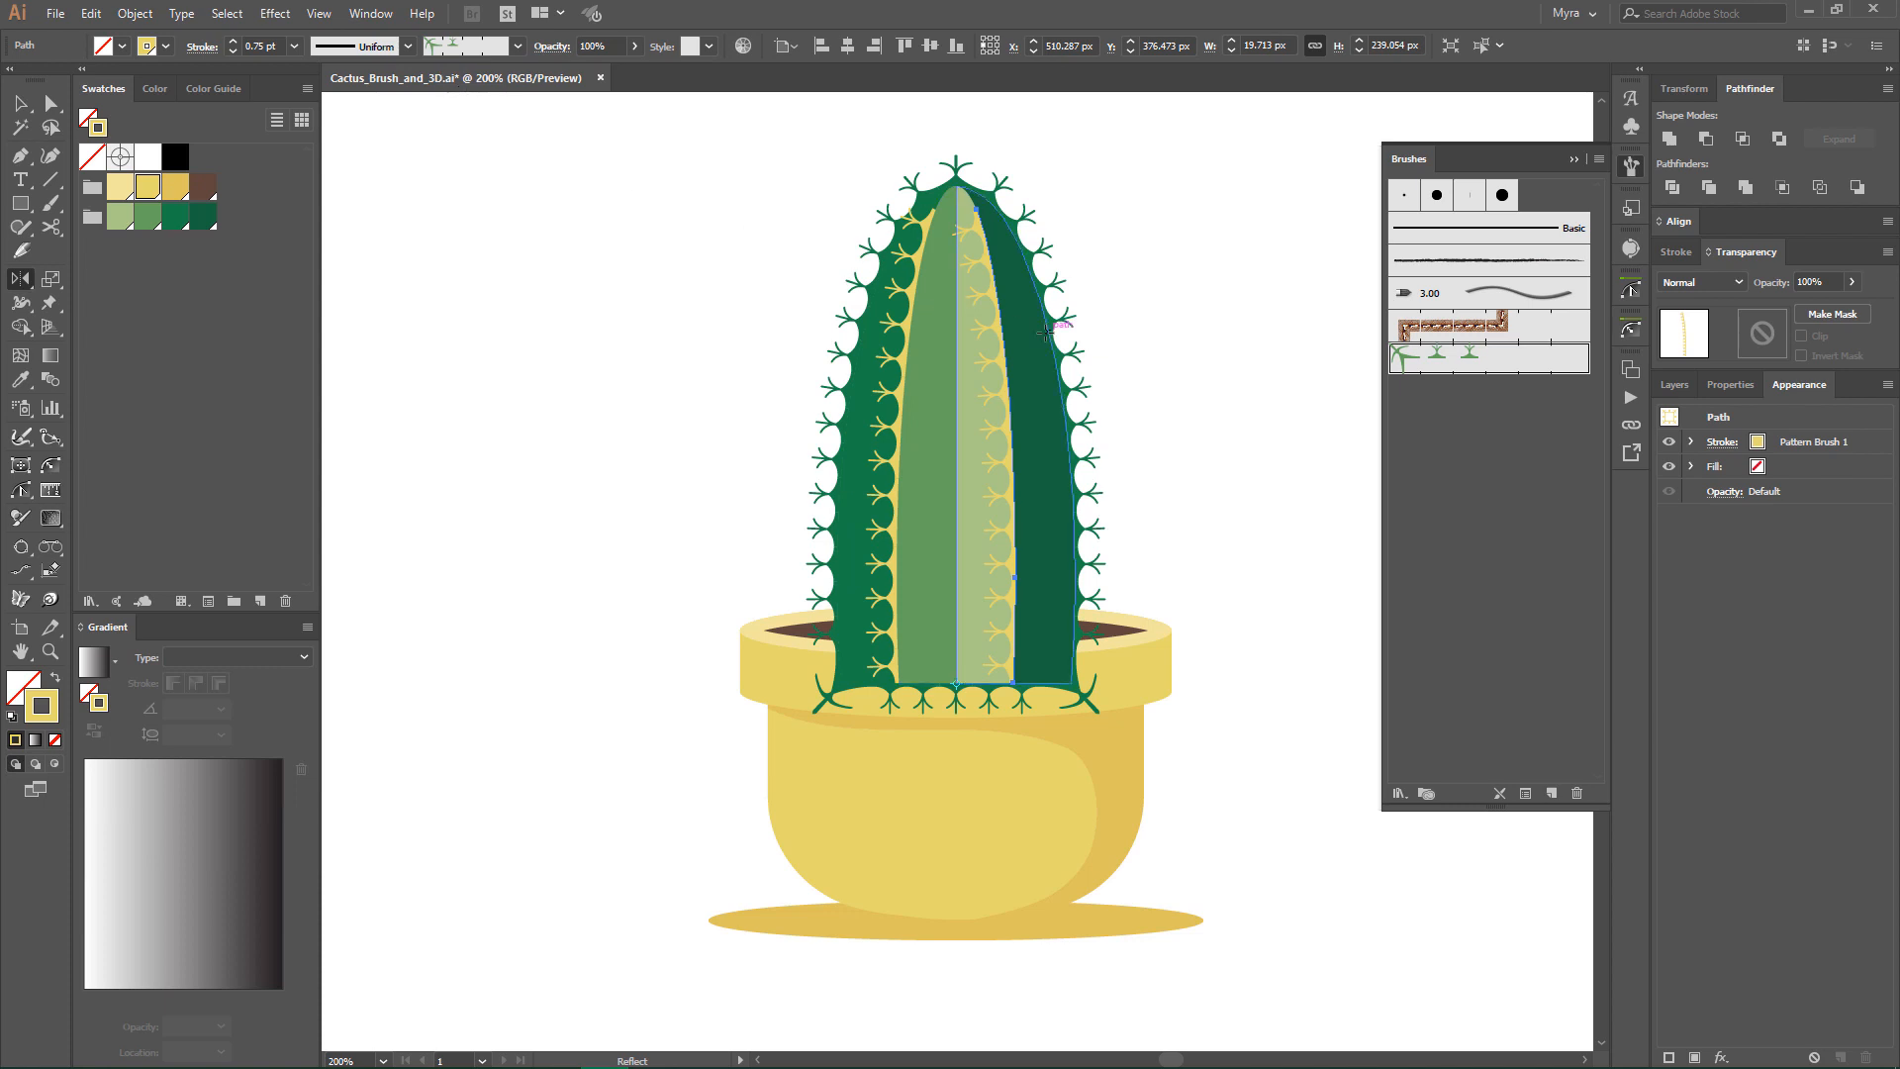
- Turn off Flip Across in the reflected curve's pattern brush stroke options so its spines point outward
click(1598, 158)
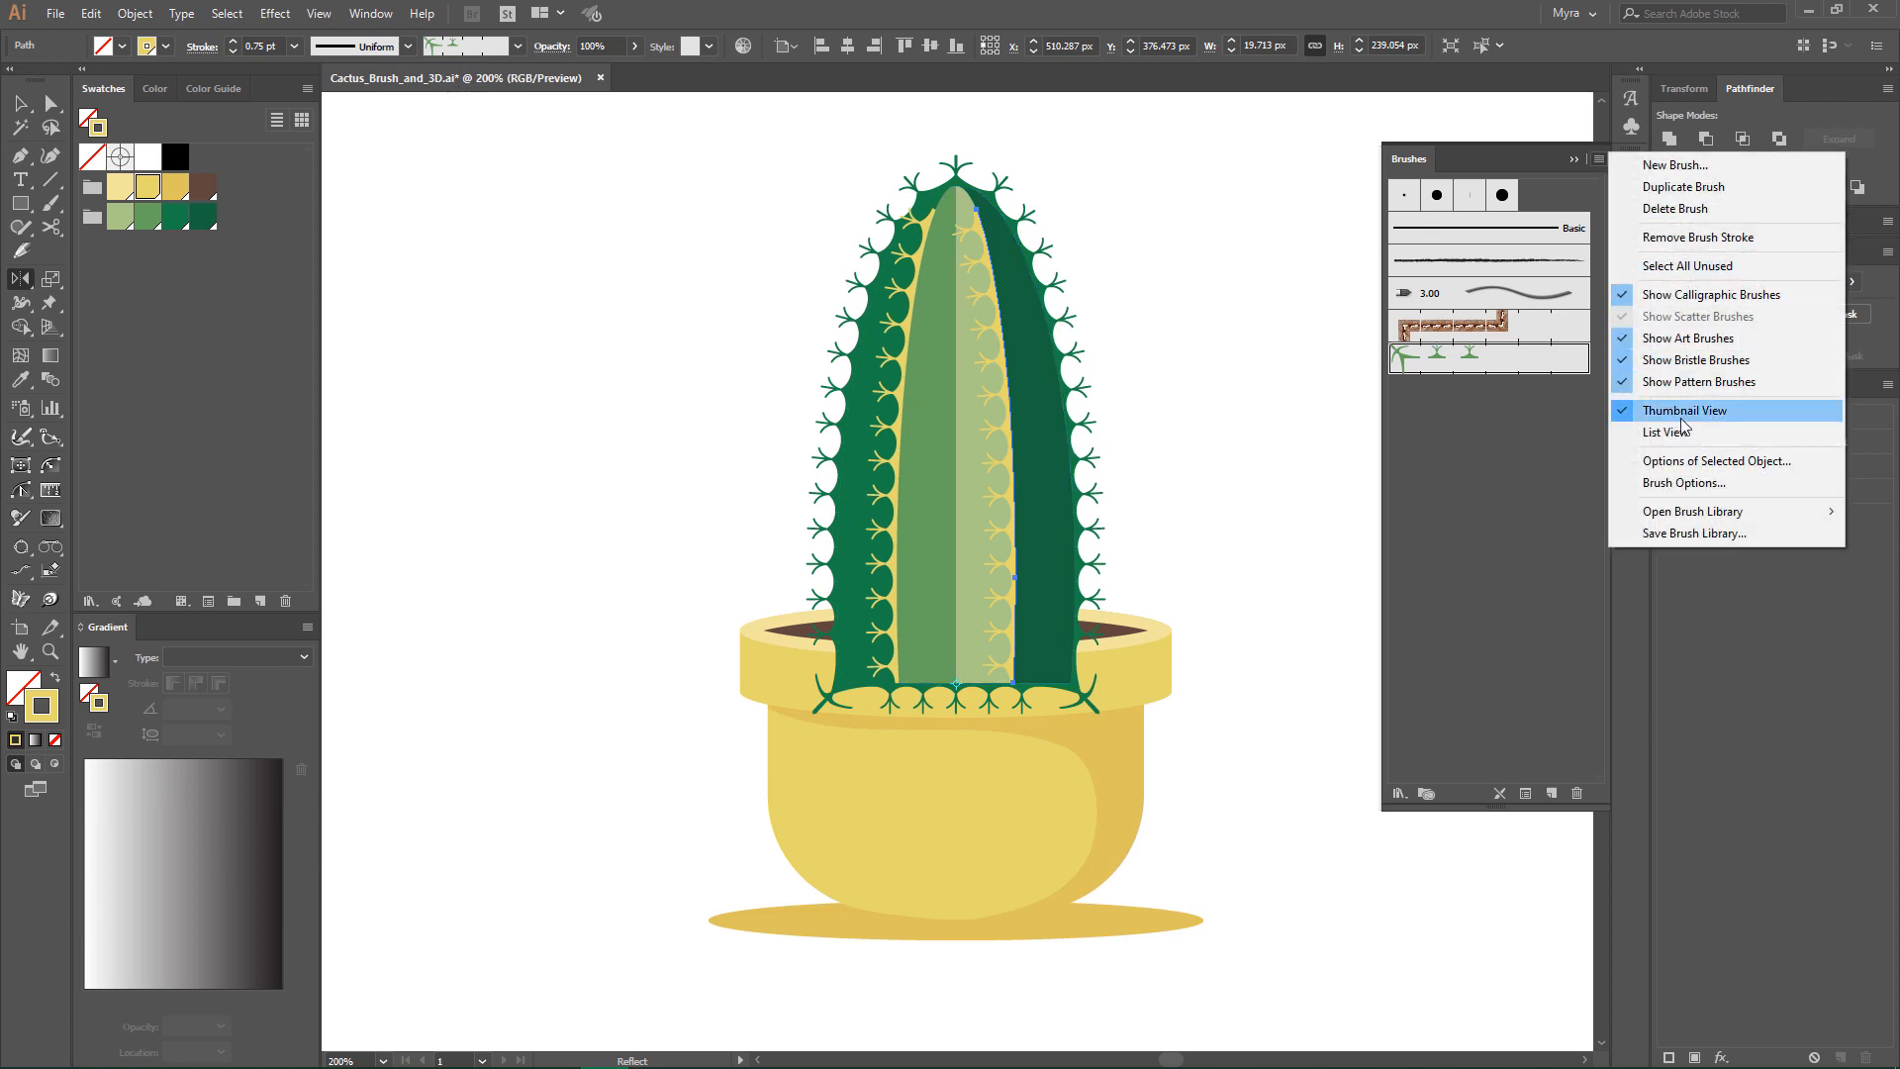
click(1688, 461)
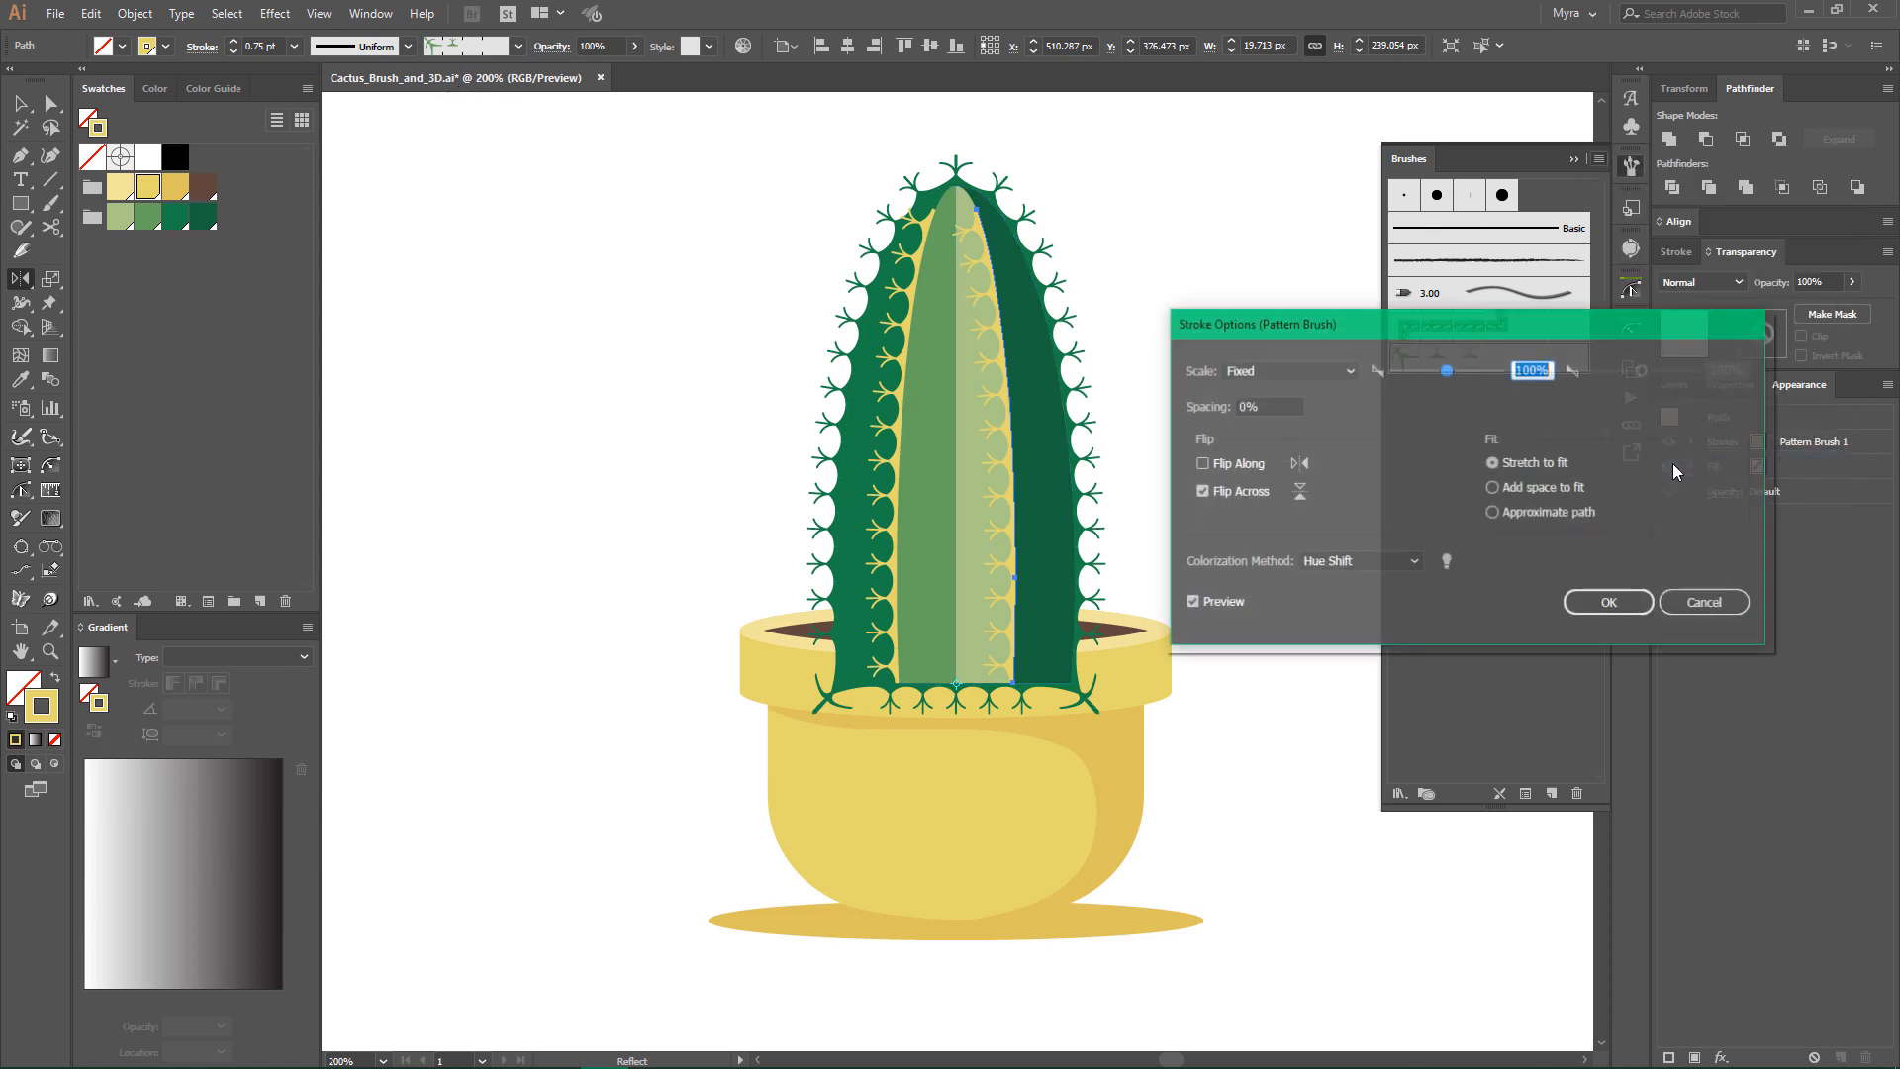
click(1243, 491)
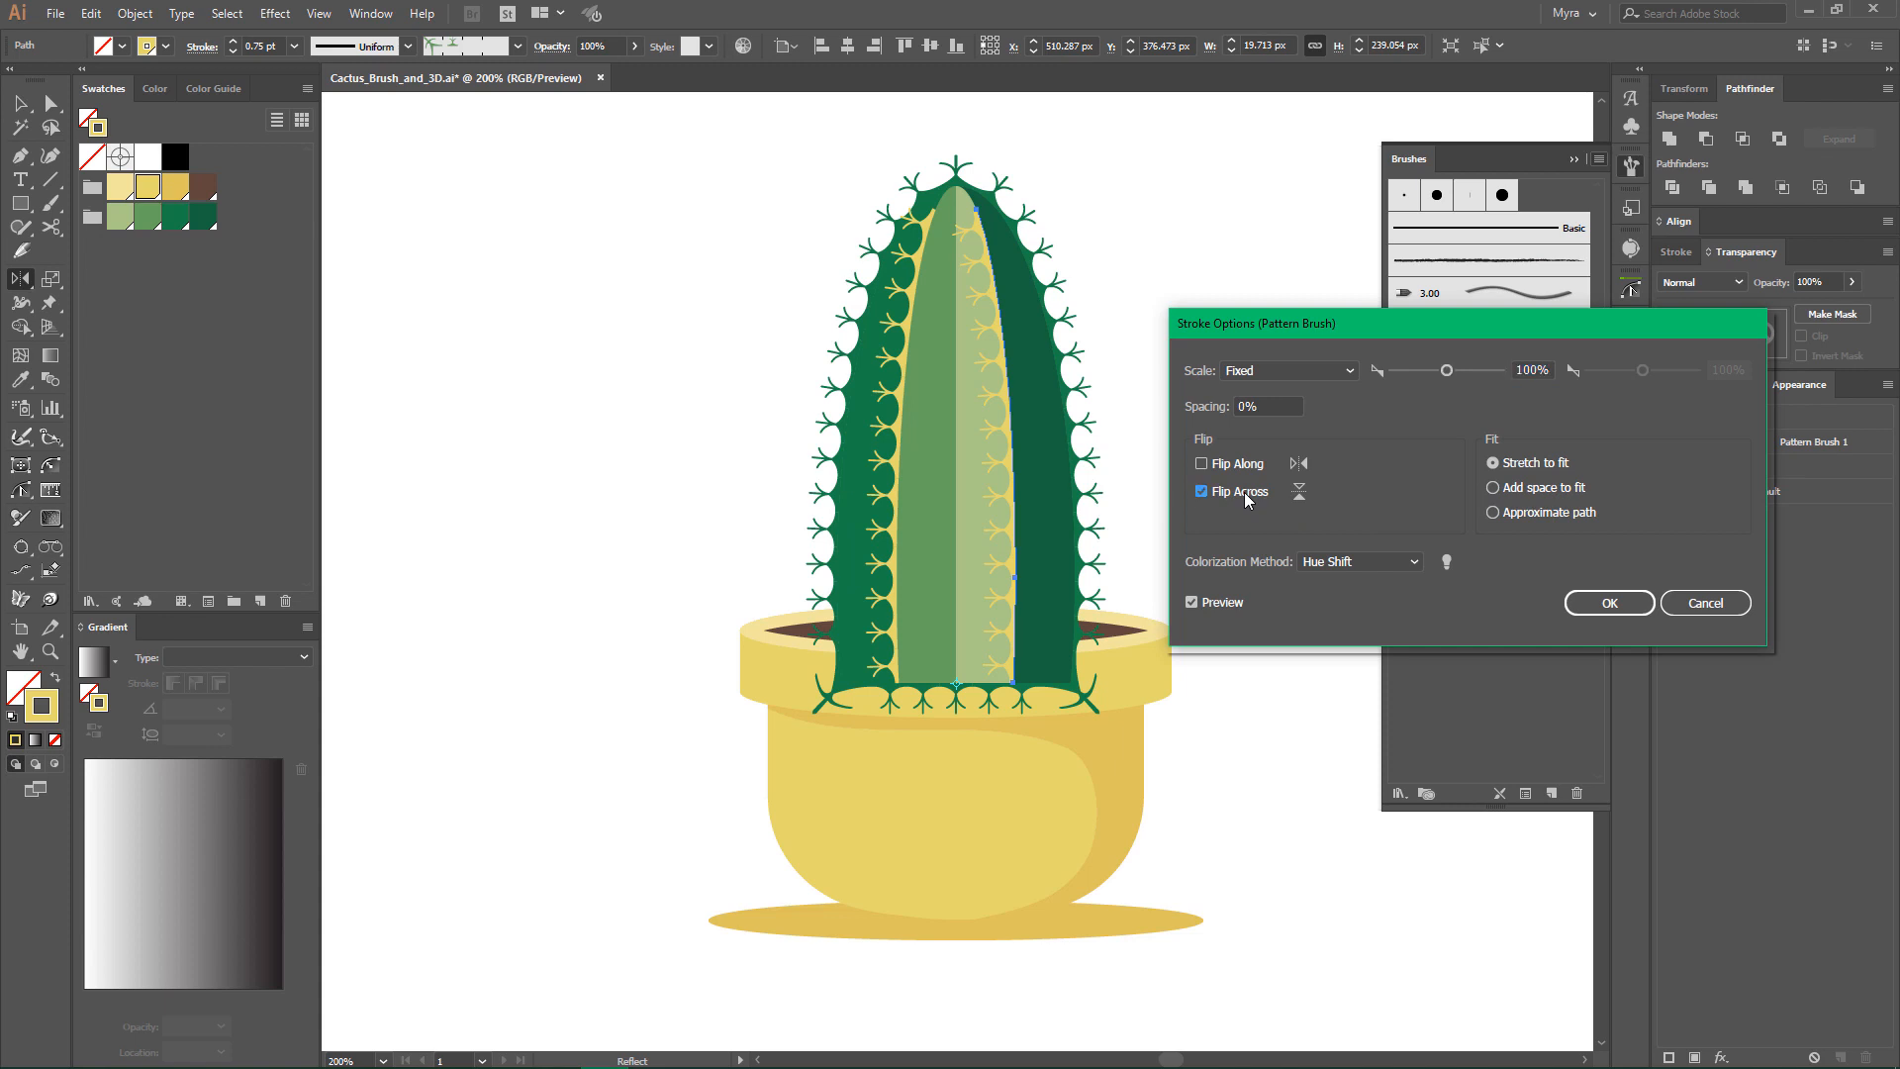
click(1598, 612)
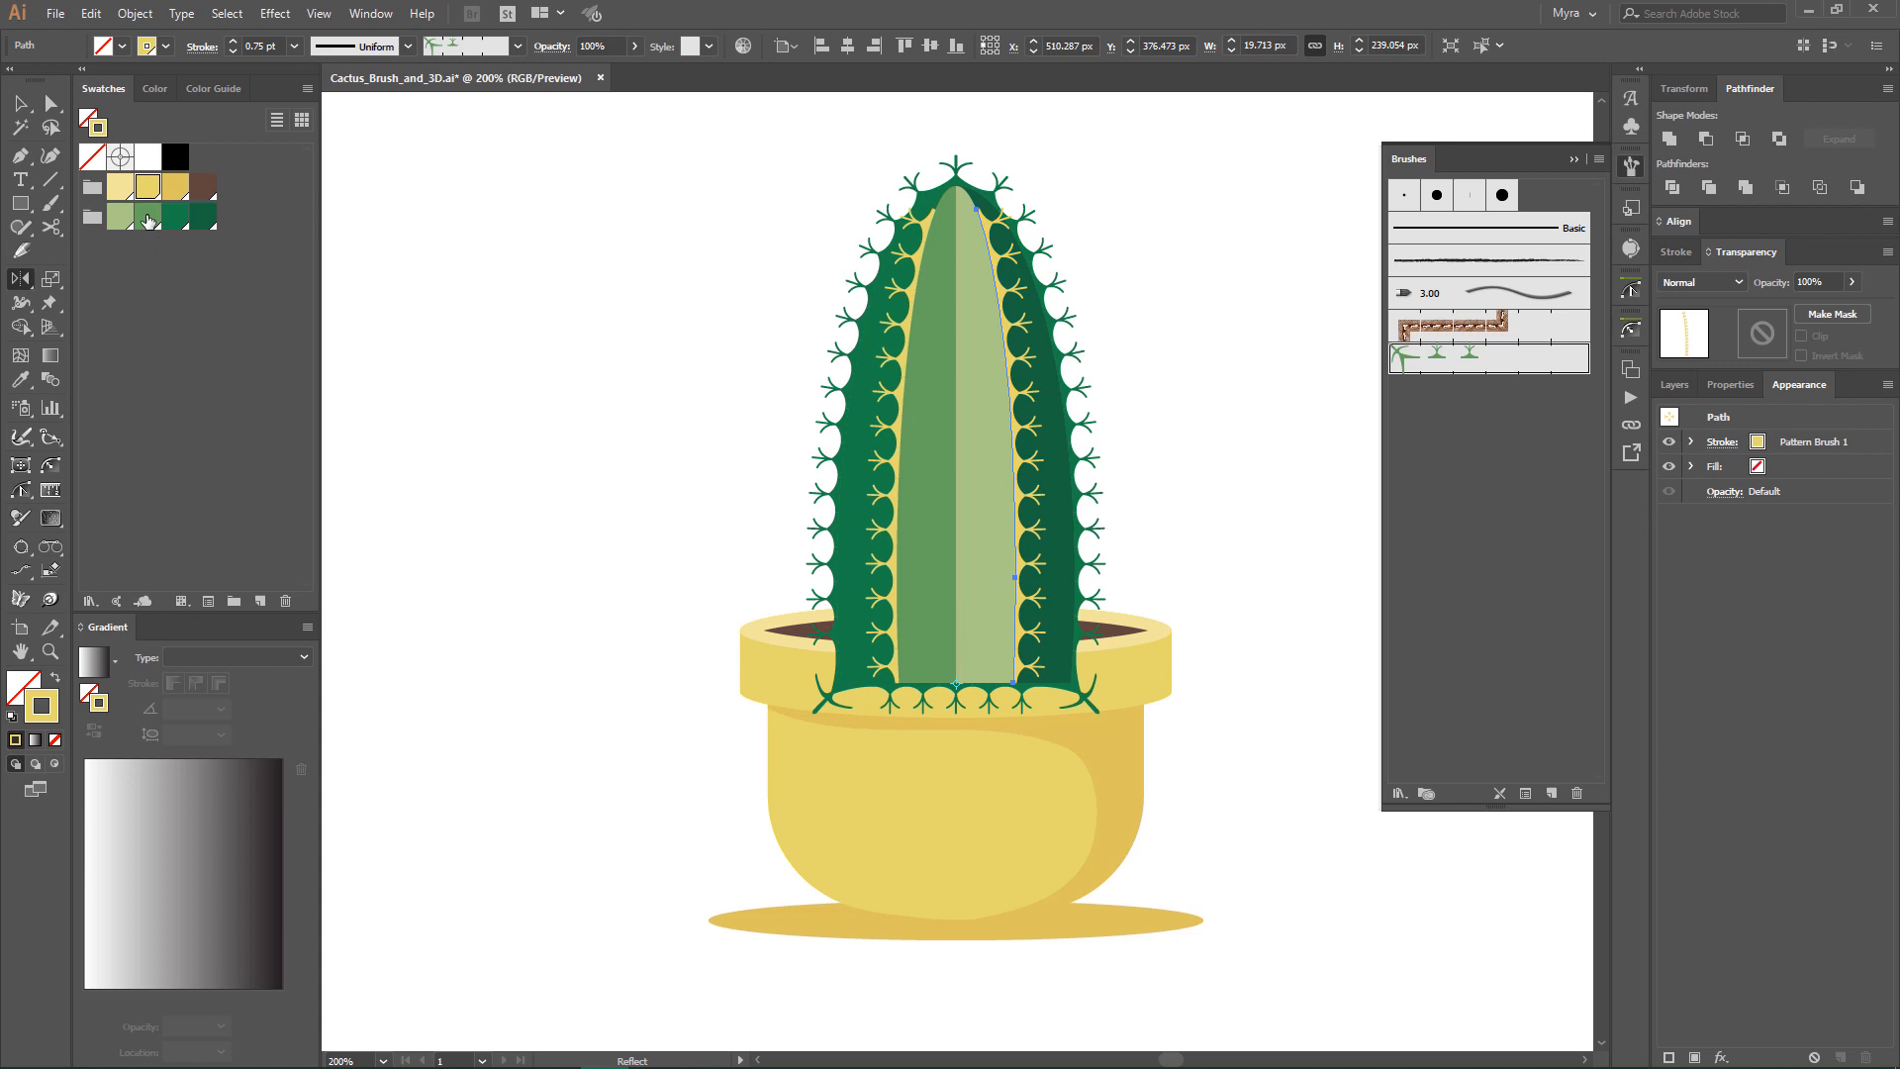
- Colour the reflected curve's spines medium green and the original left curve's spines light green
click(149, 218)
key(v)
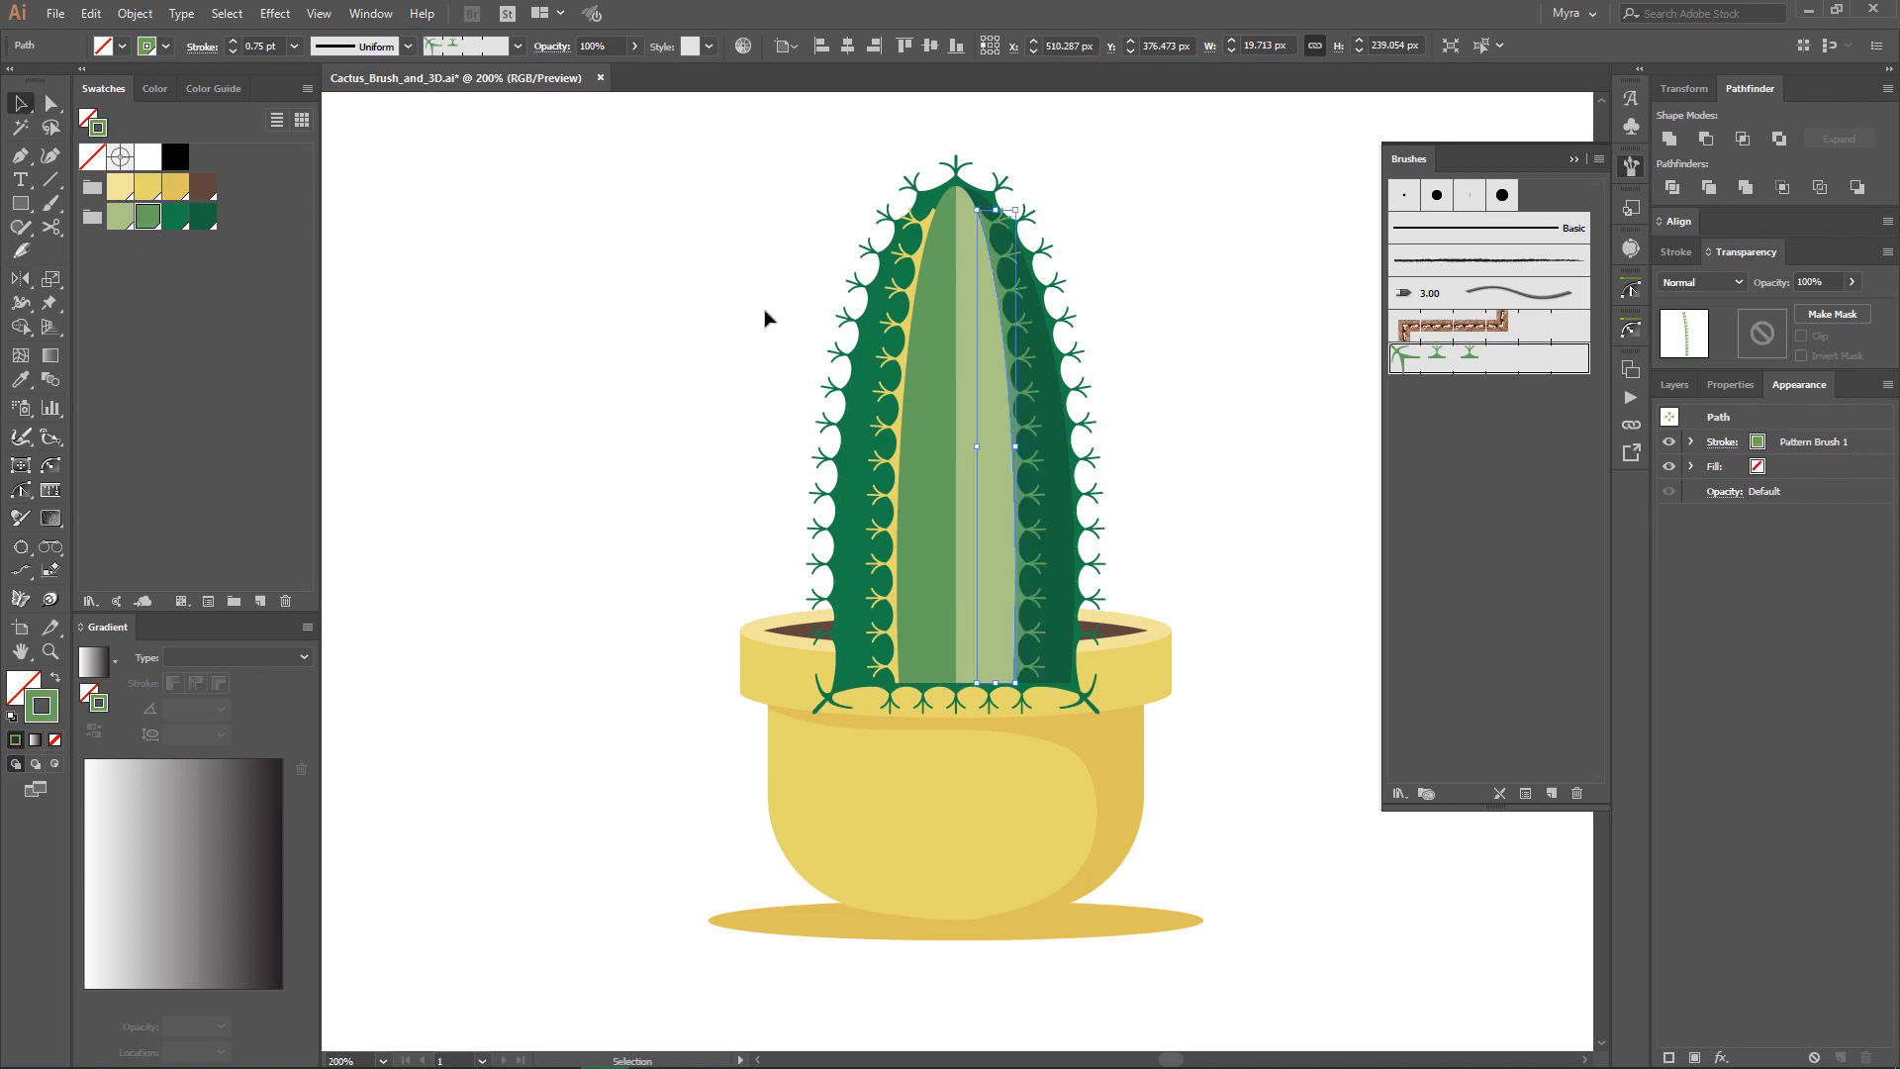
click(893, 338)
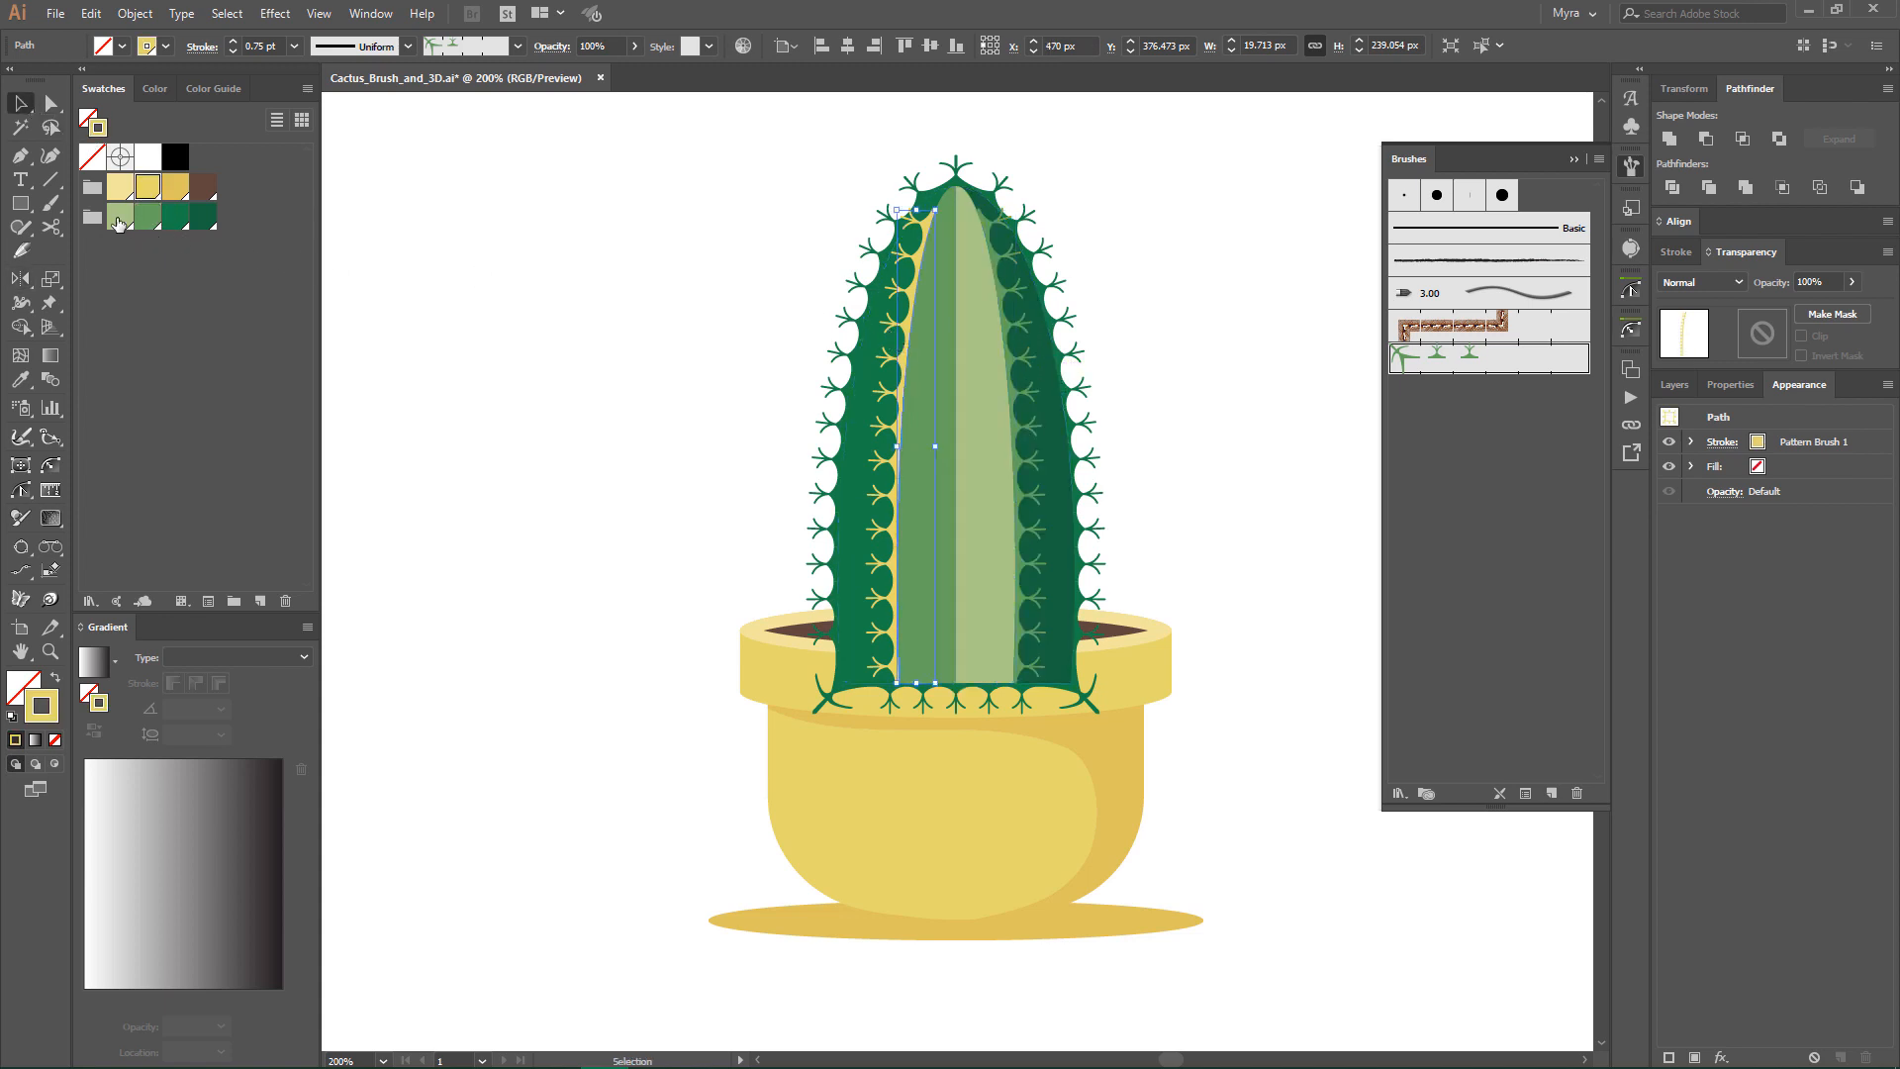
click(119, 219)
- Move all the cactus parts up 8 px and group them
mouse_move(797, 166)
mouse_down()
mouse_move(972, 352)
mouse_move(1135, 455)
mouse_up()
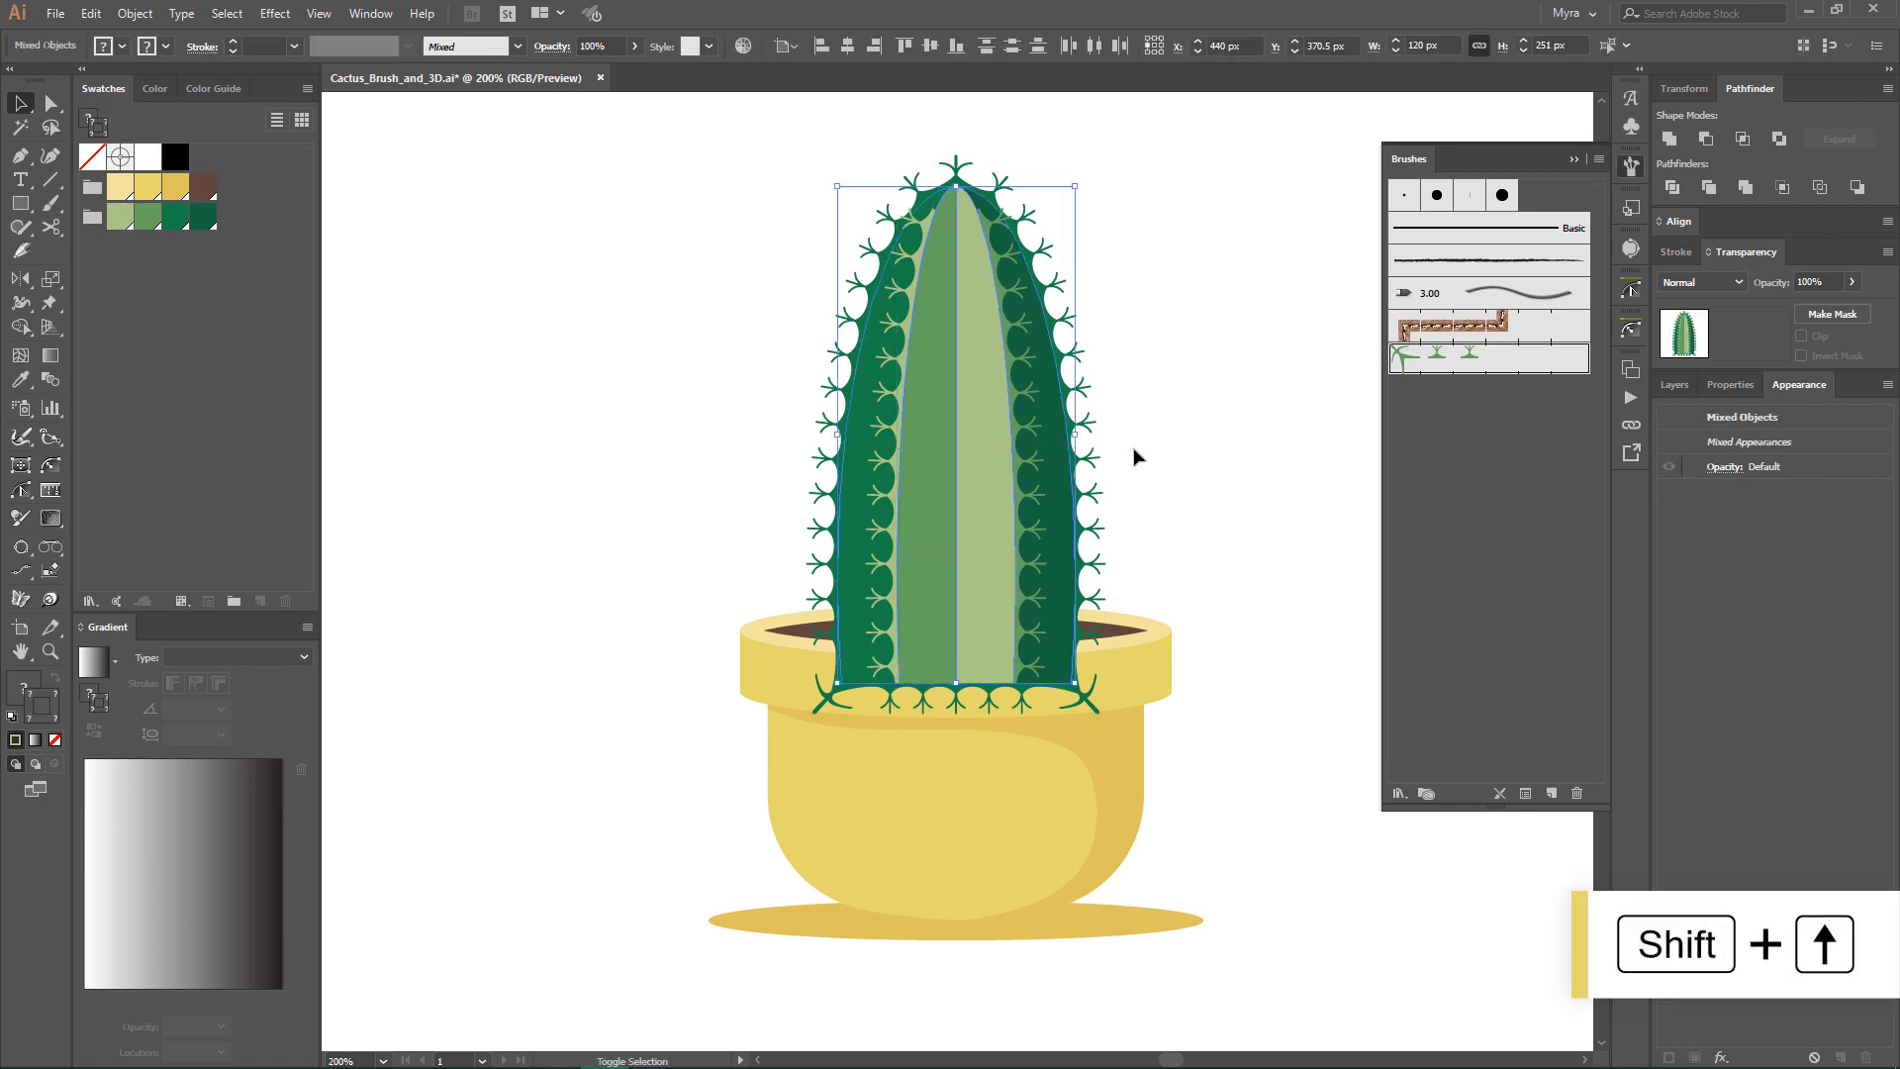
key(shift+Up)
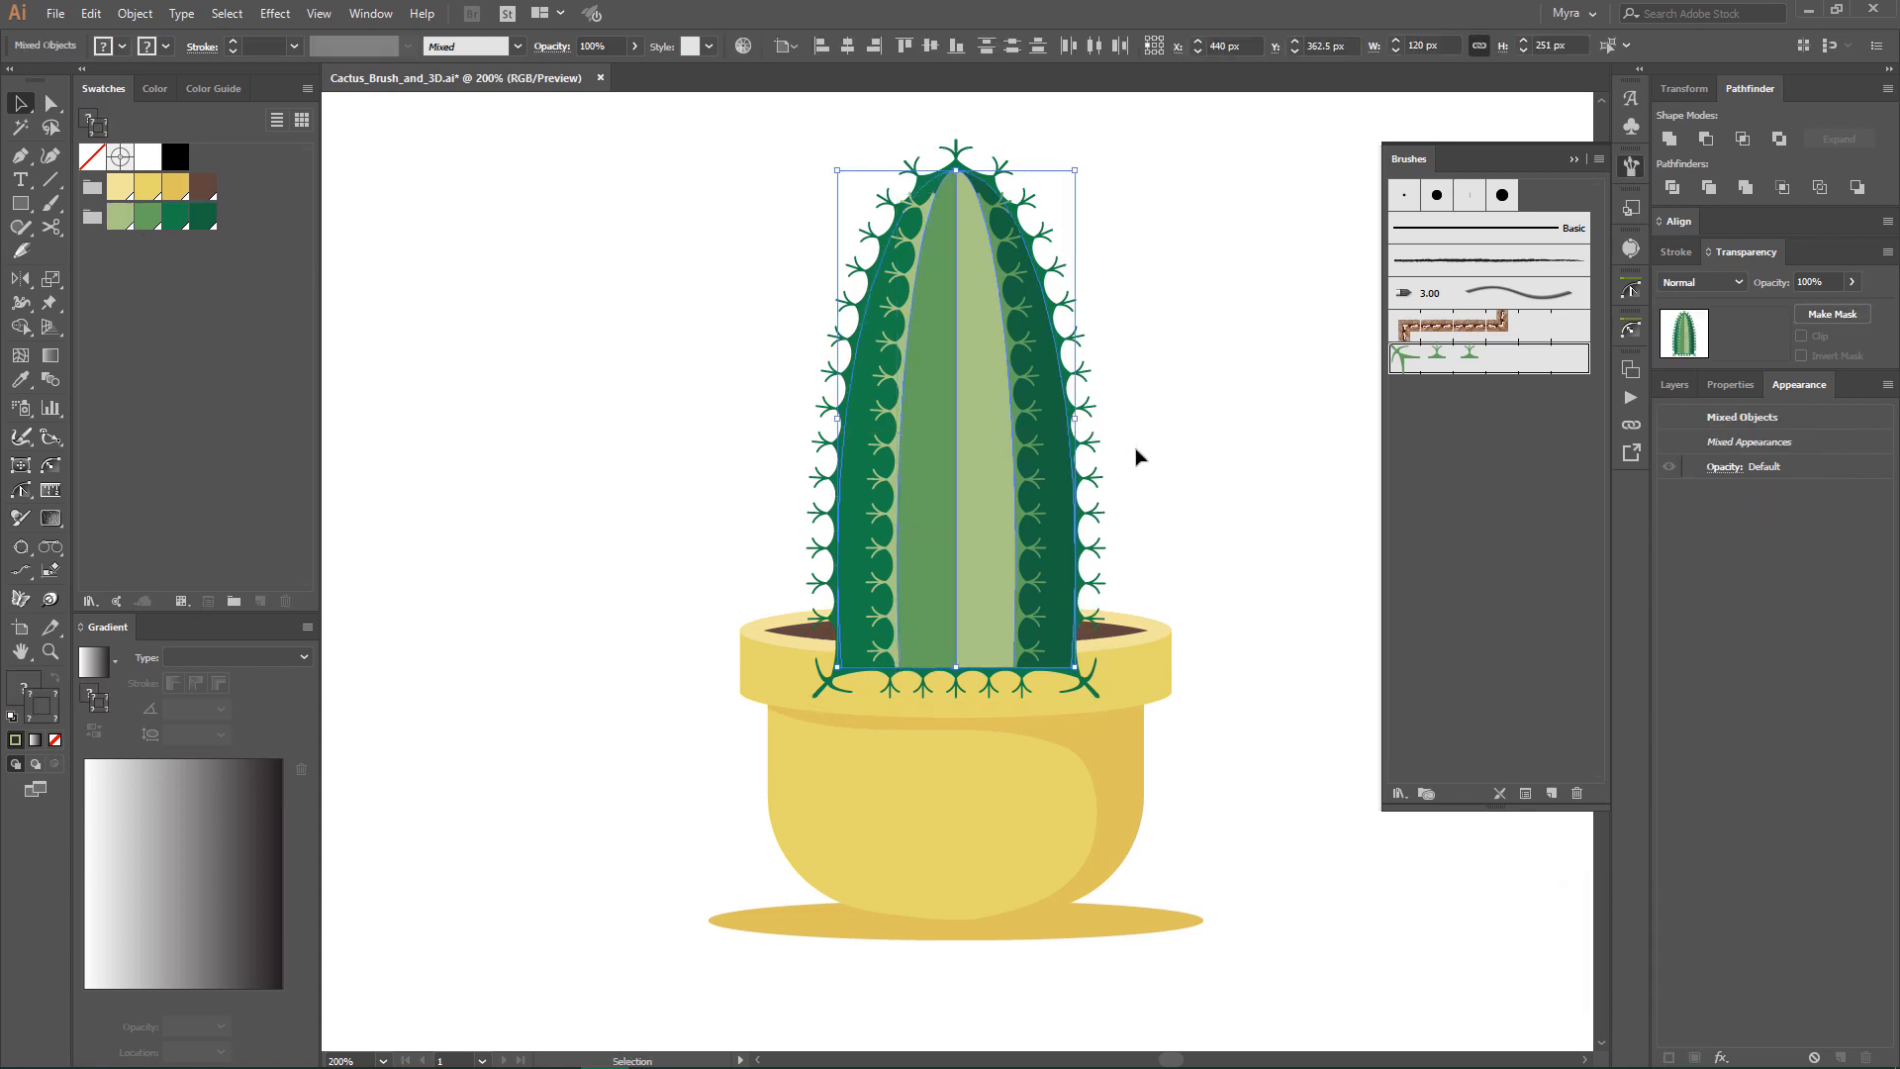
right_click(972, 384)
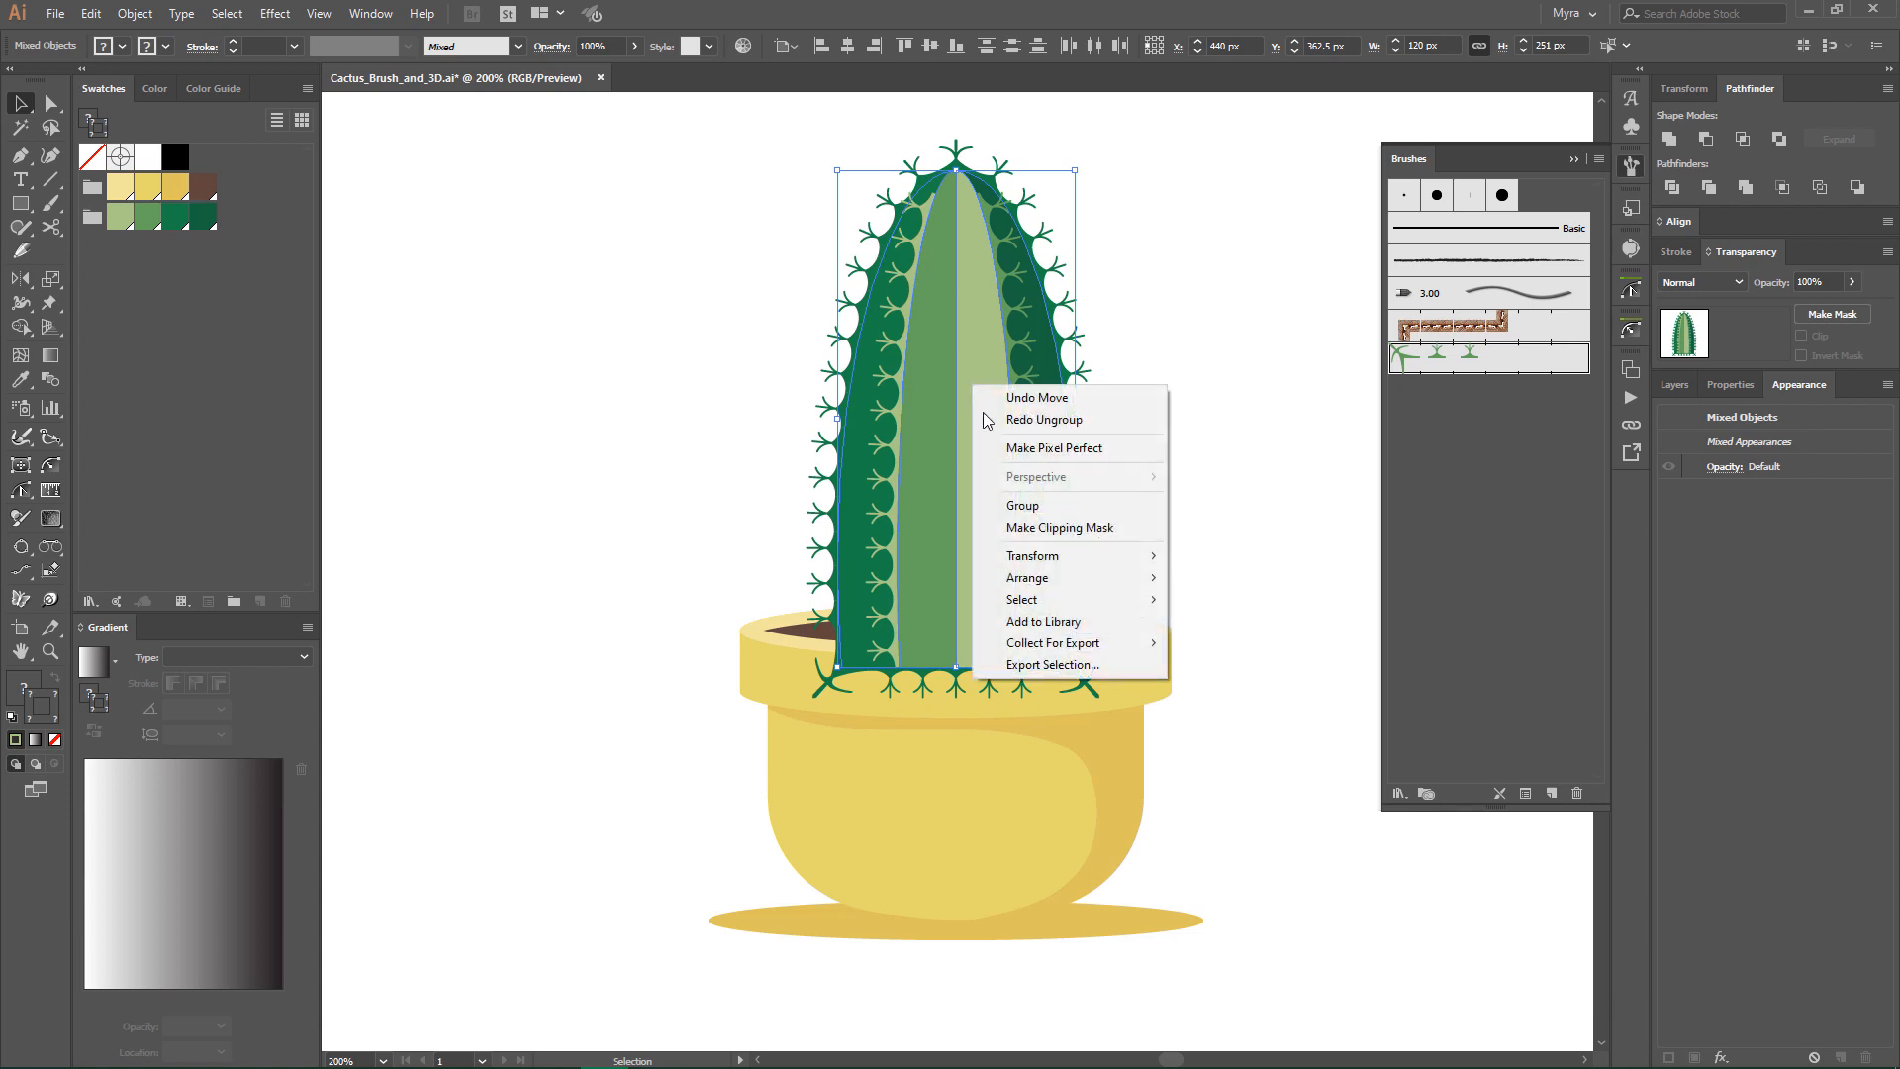
click(1042, 513)
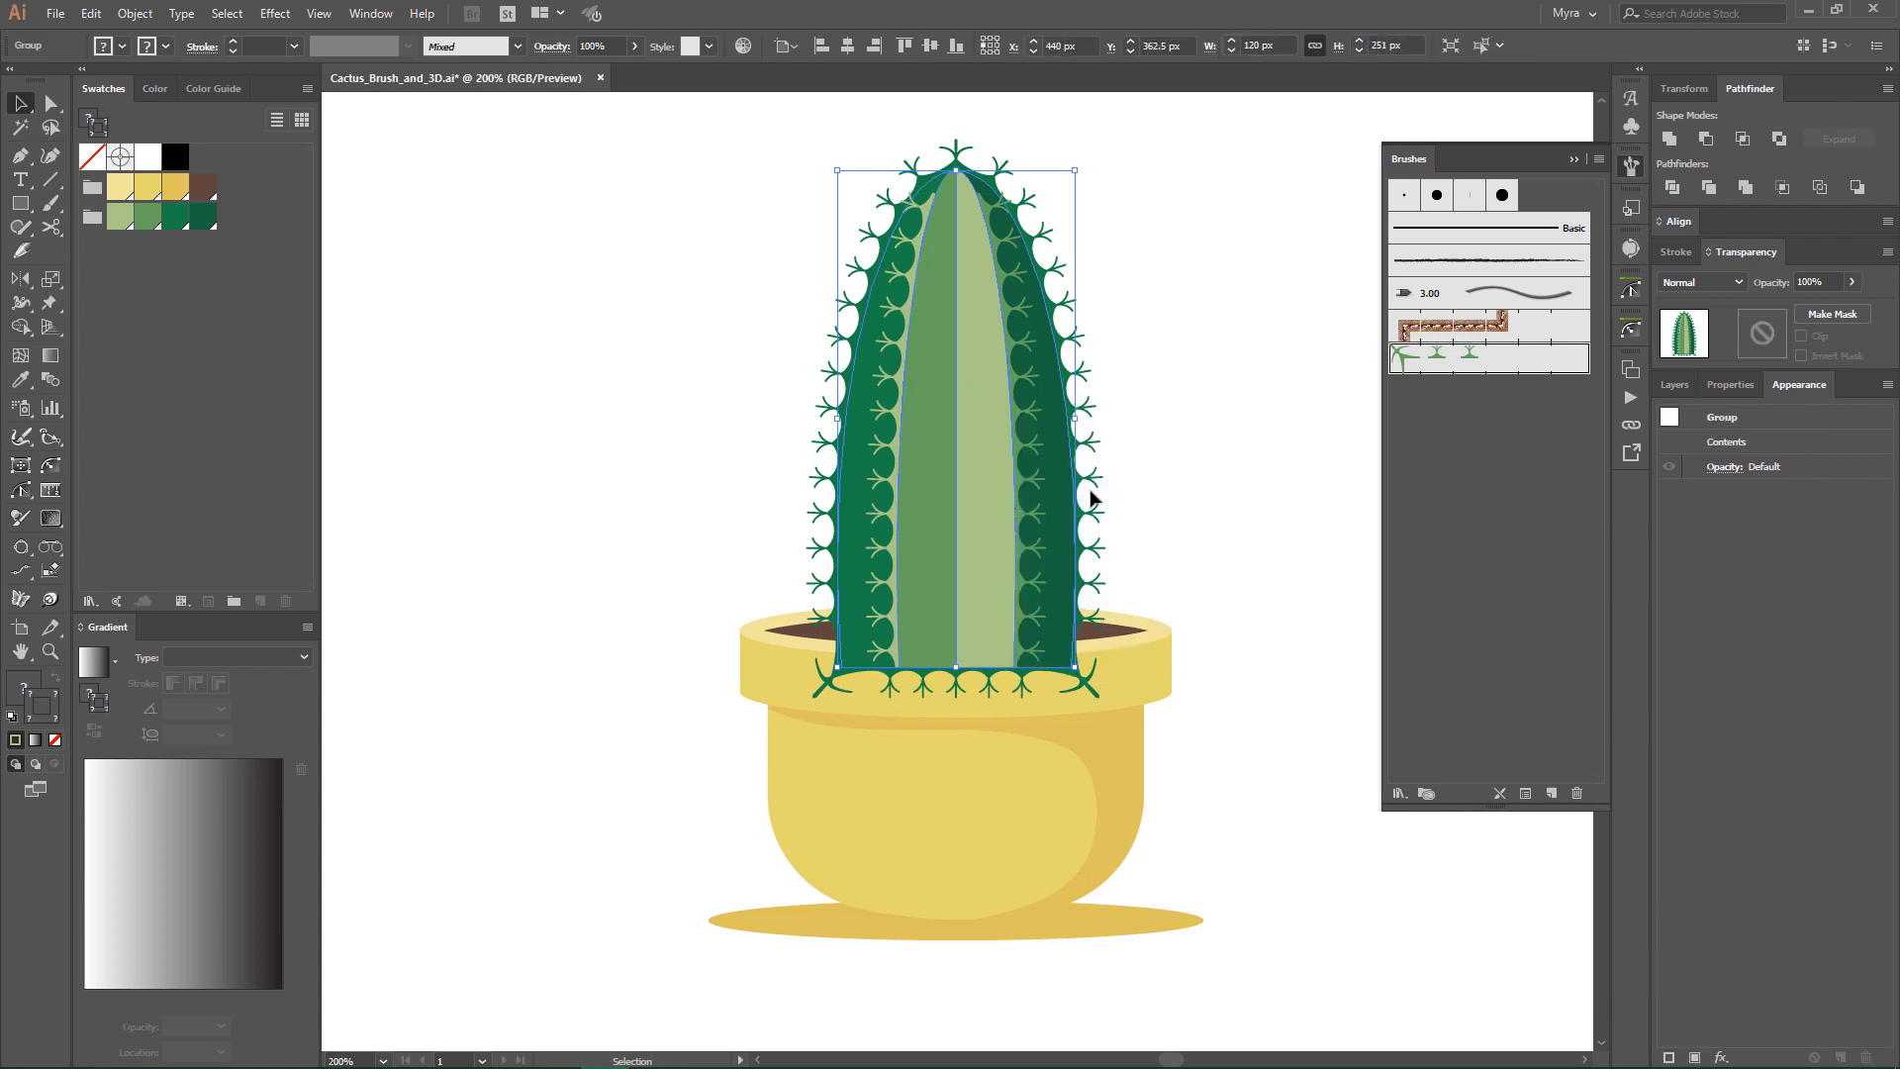
- Ungroup the brown soil ellipse from the light yellow pot rim
click(1129, 629)
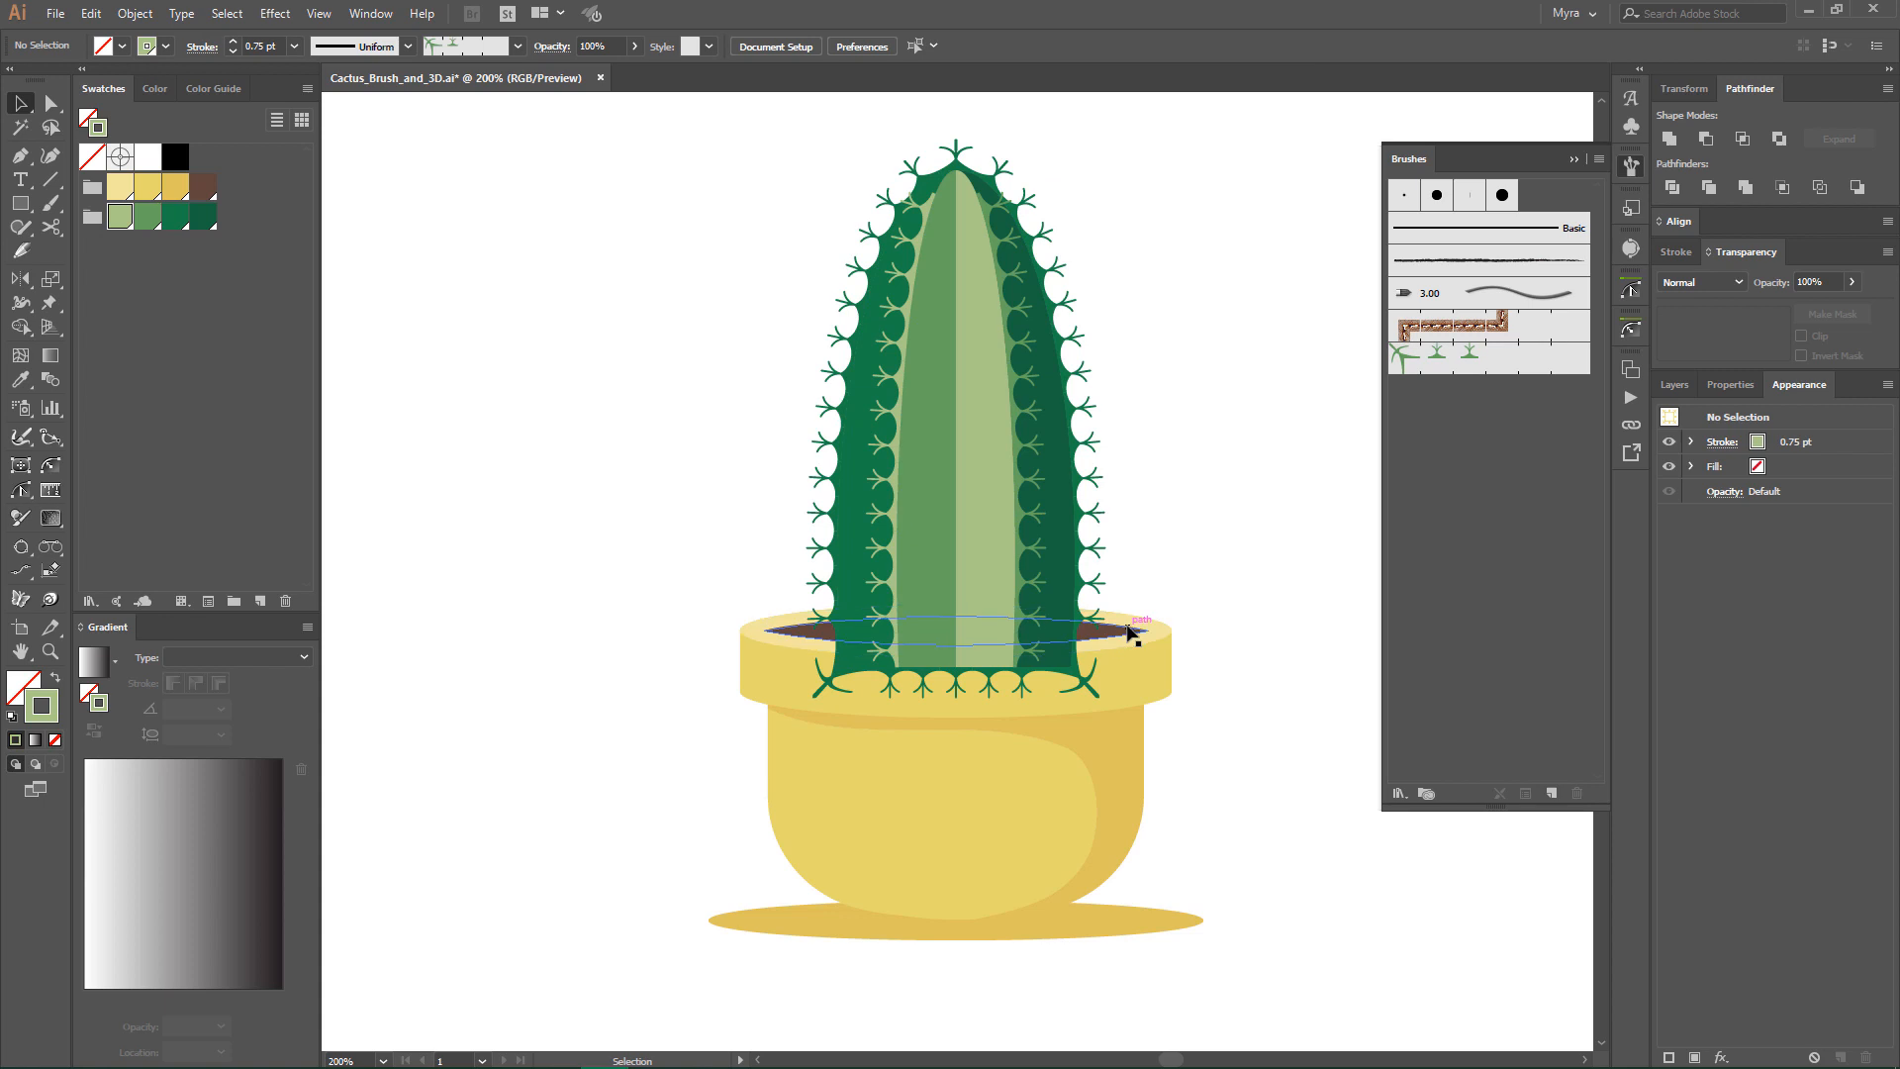
right_click(1129, 629)
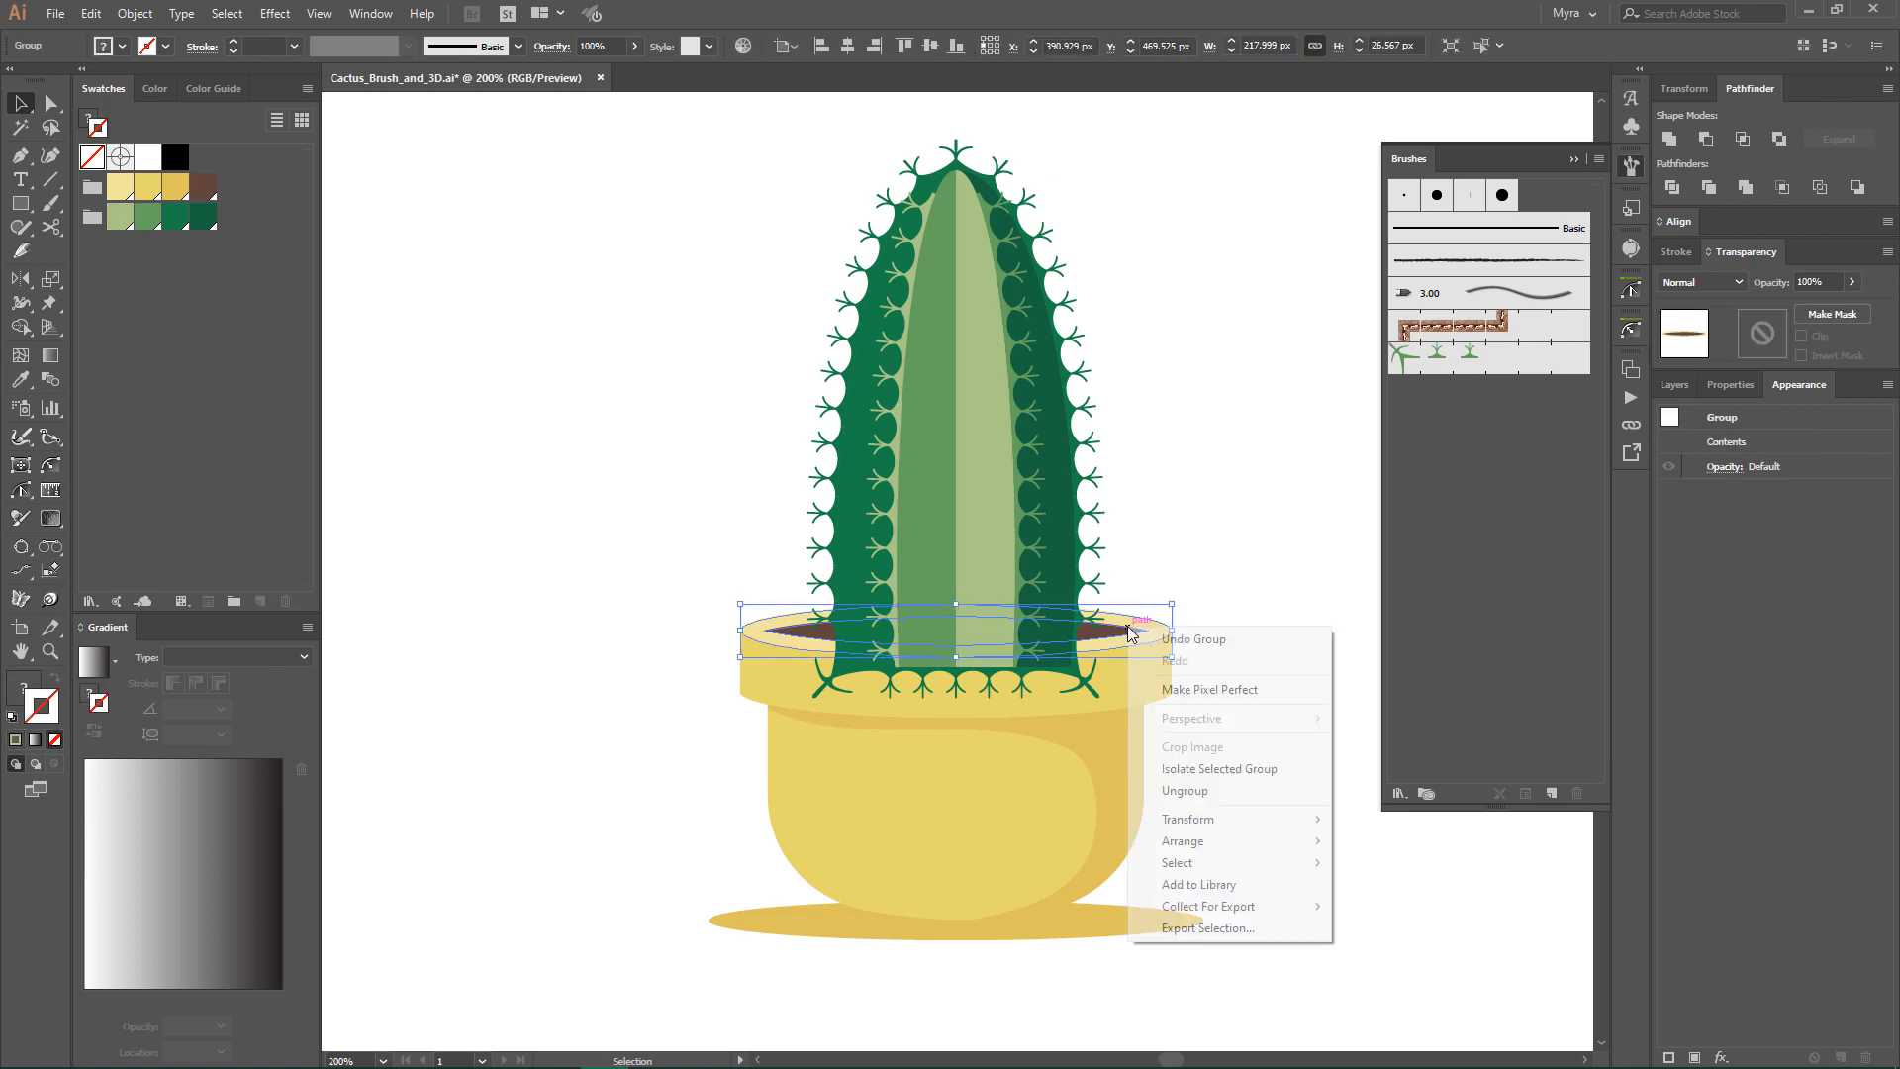
click(1168, 789)
click(1248, 656)
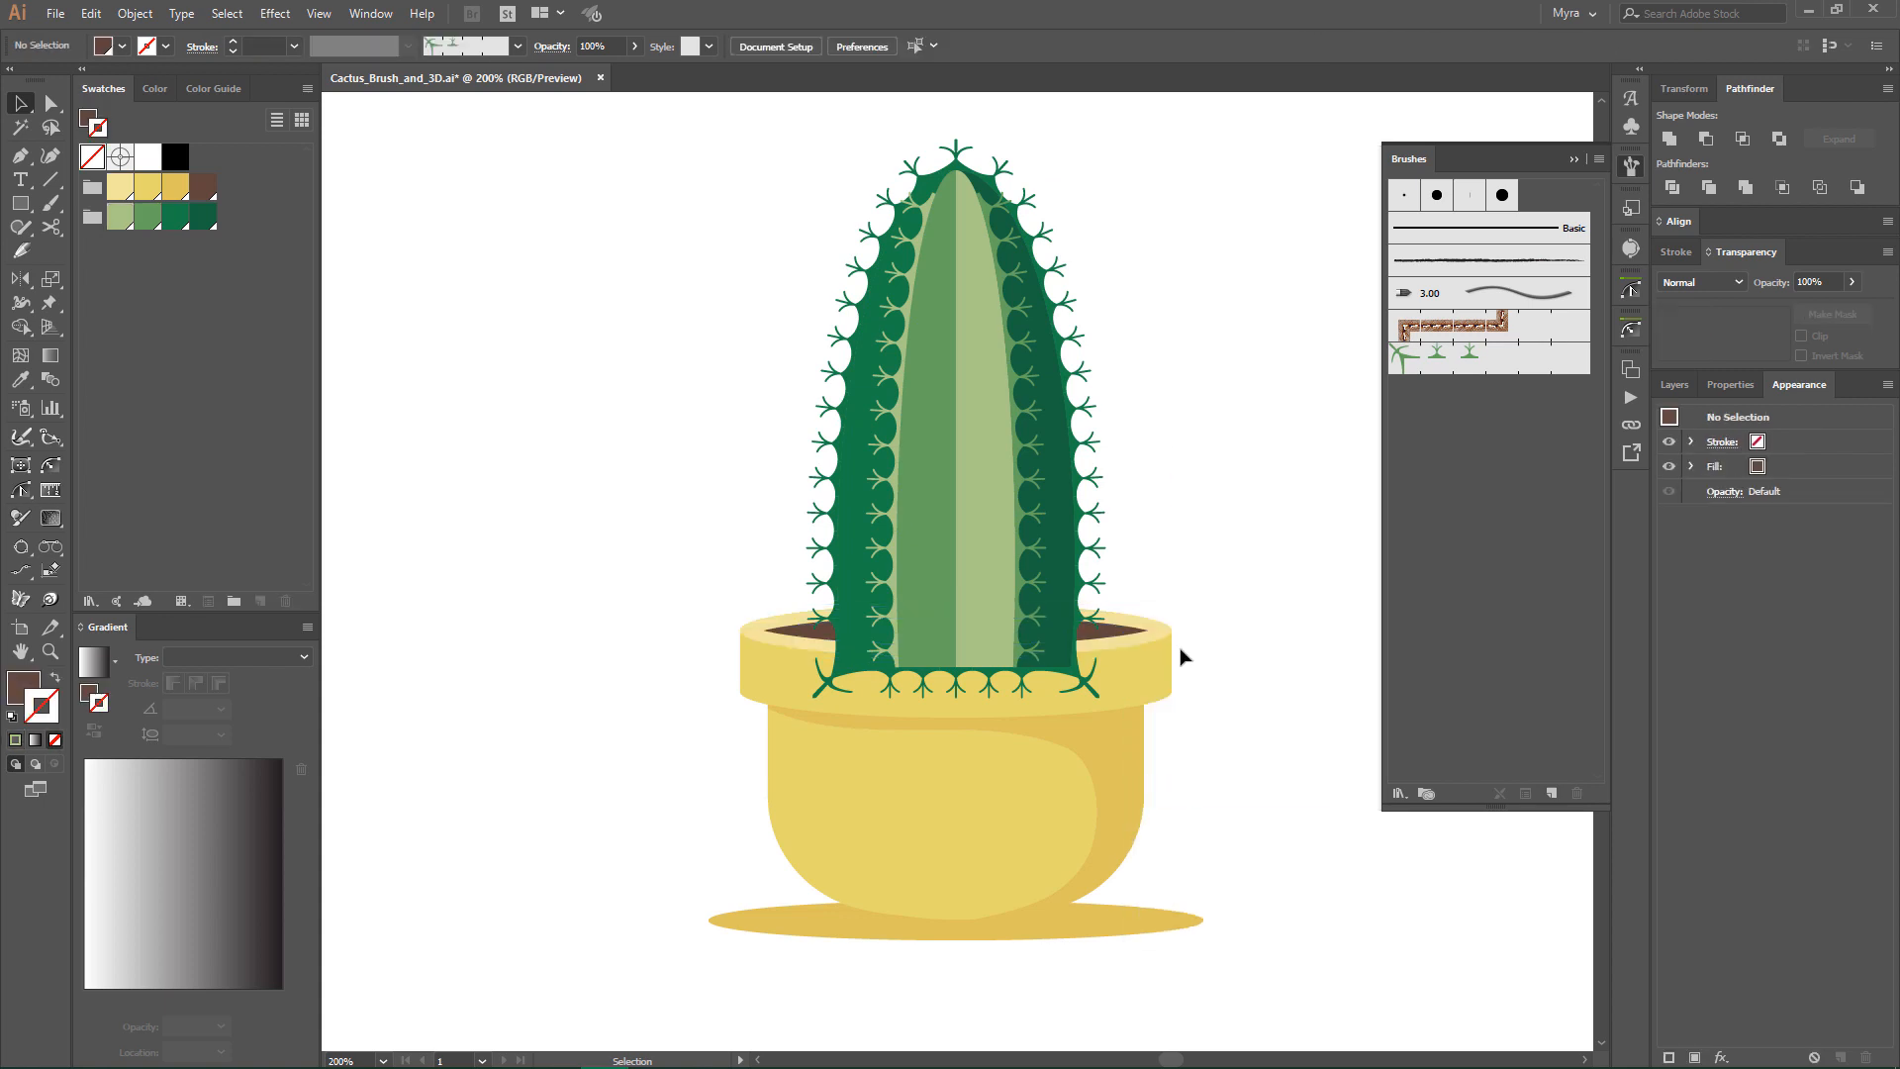
- Copy the brown soil ellipse and paste it in front of the cactus
click(1116, 636)
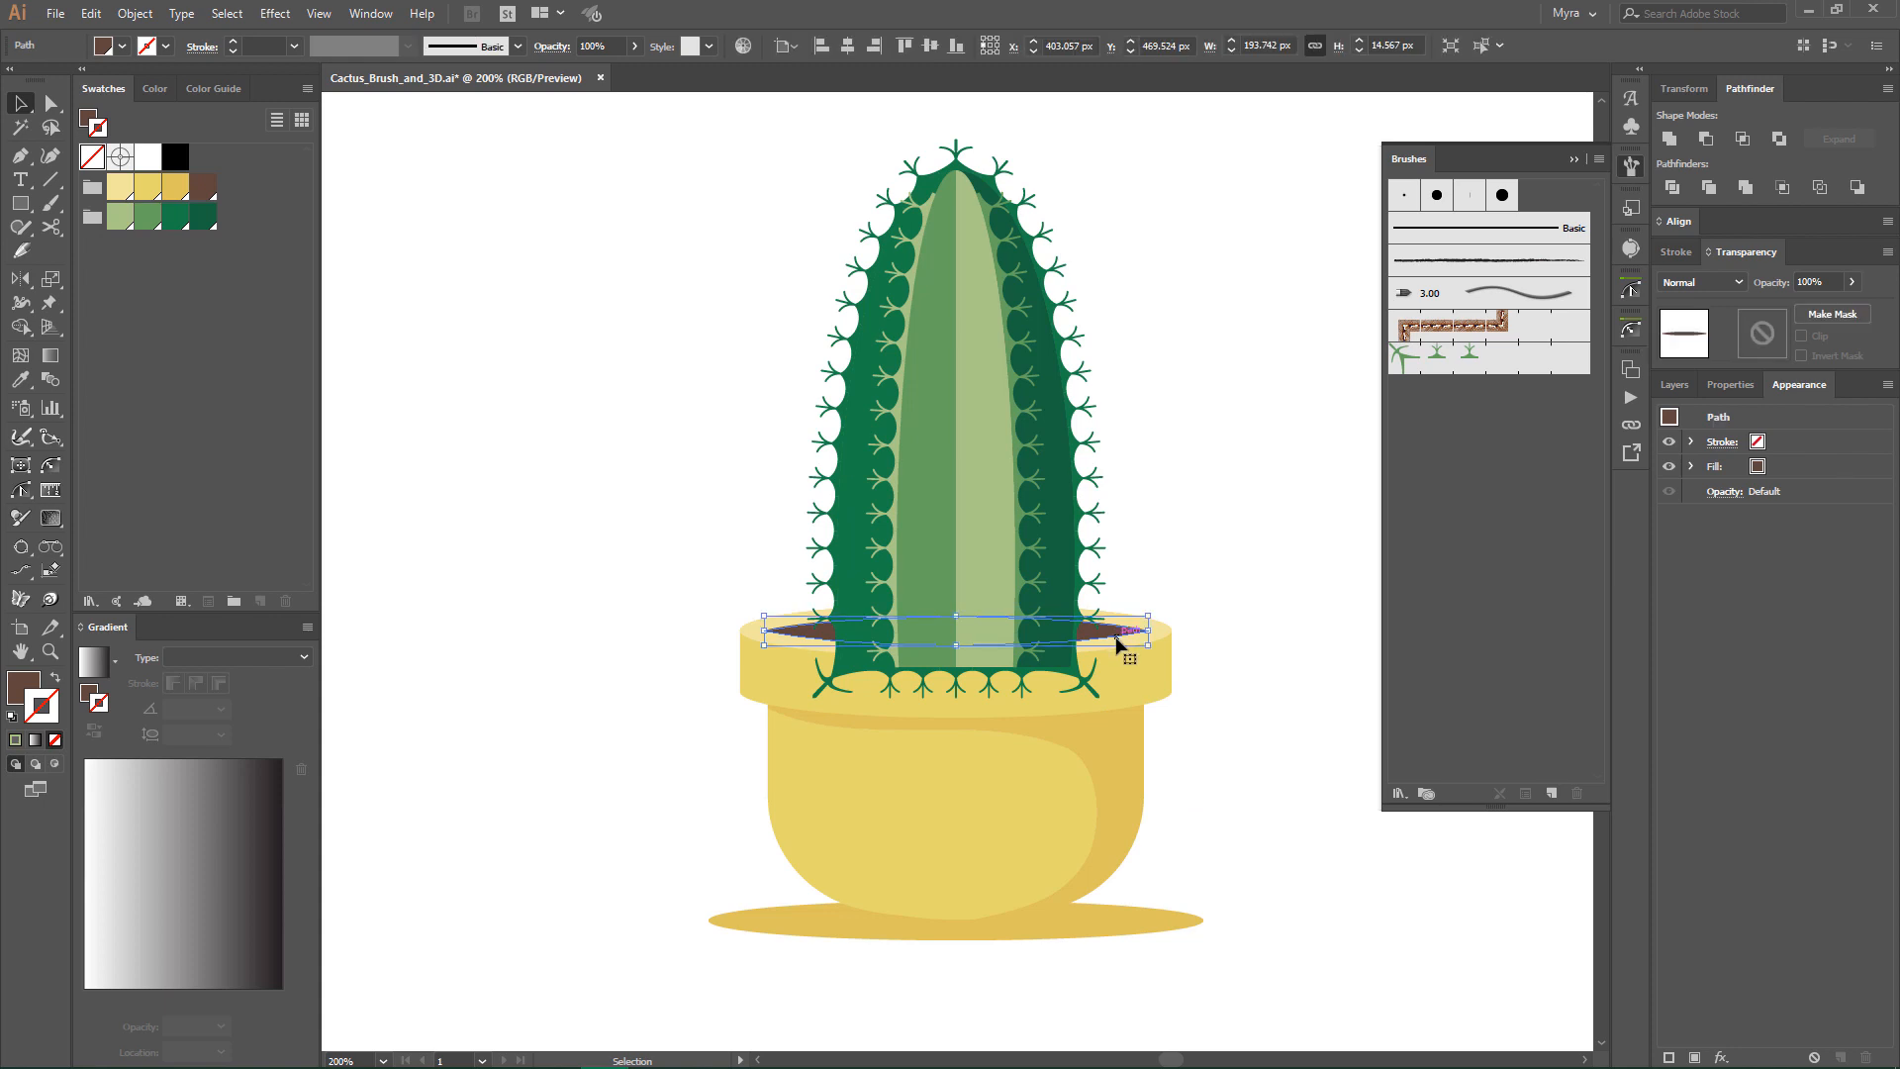
click(90, 13)
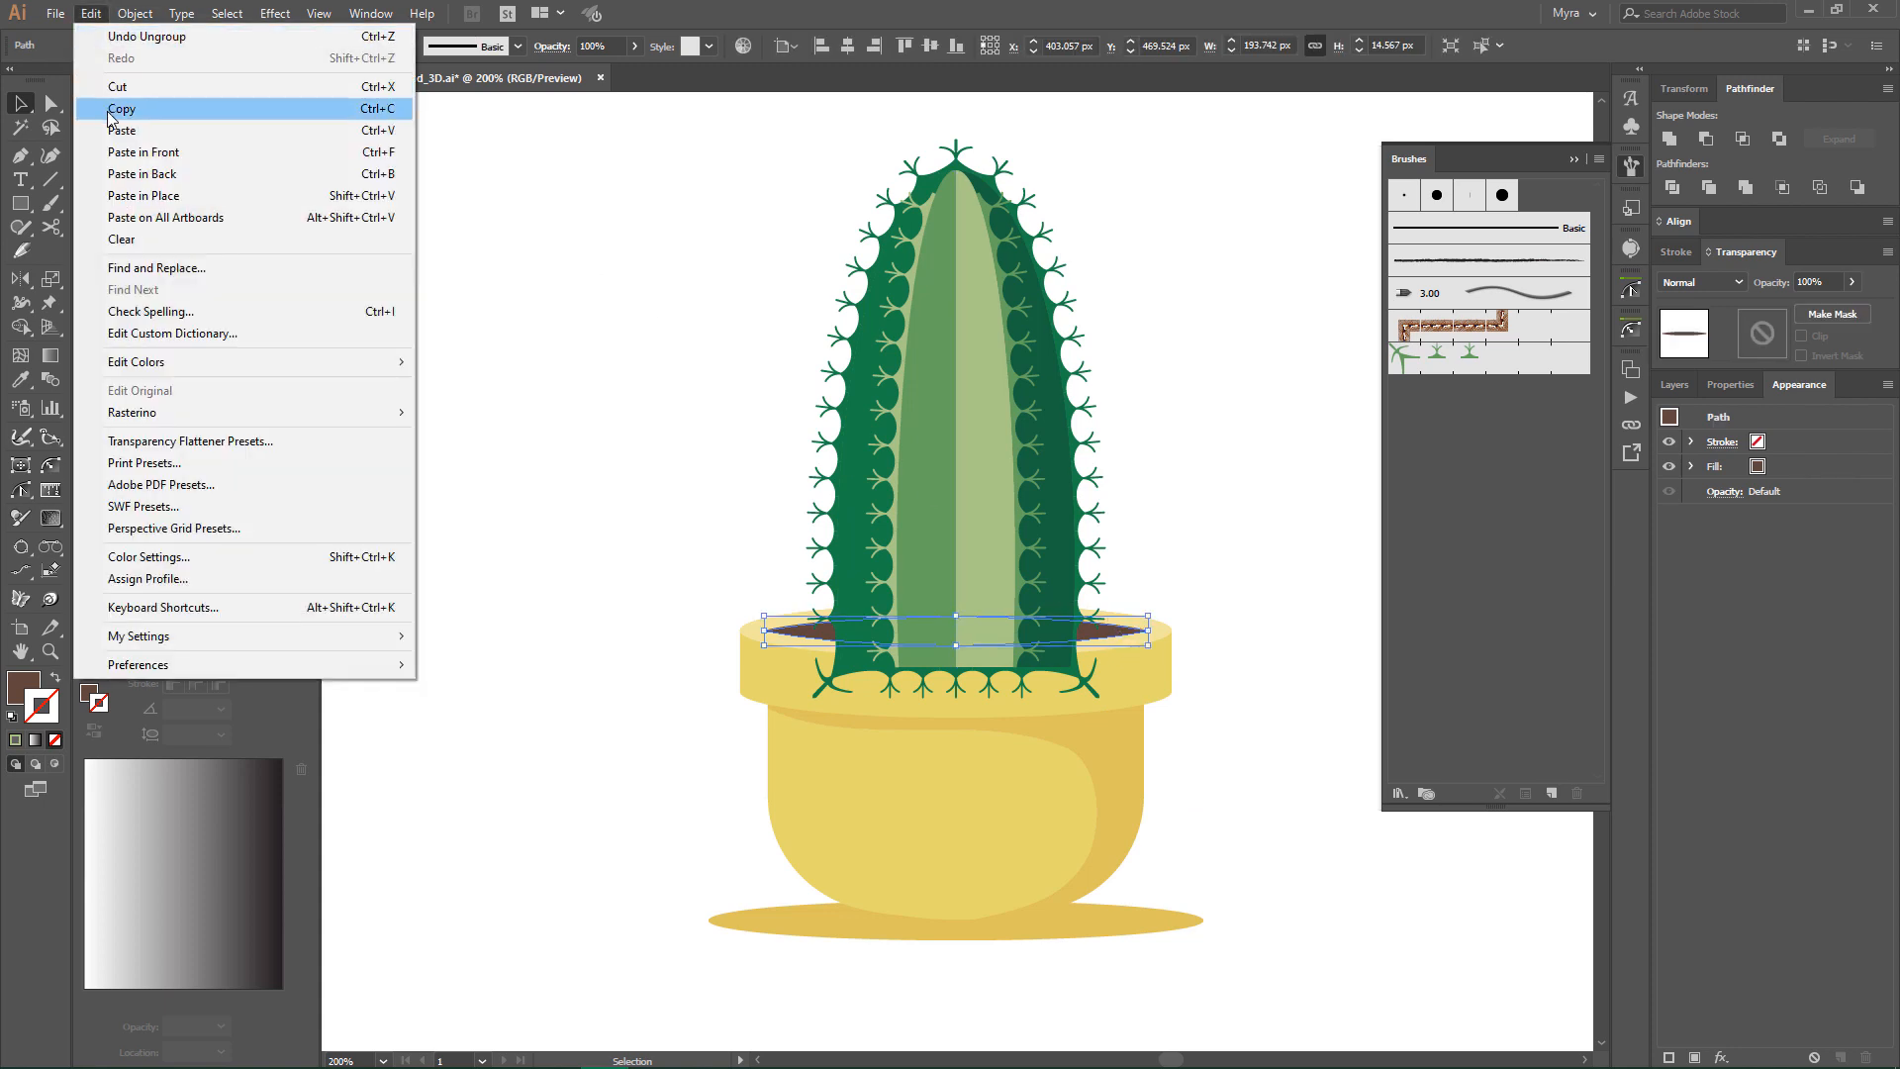
click(111, 111)
click(1243, 549)
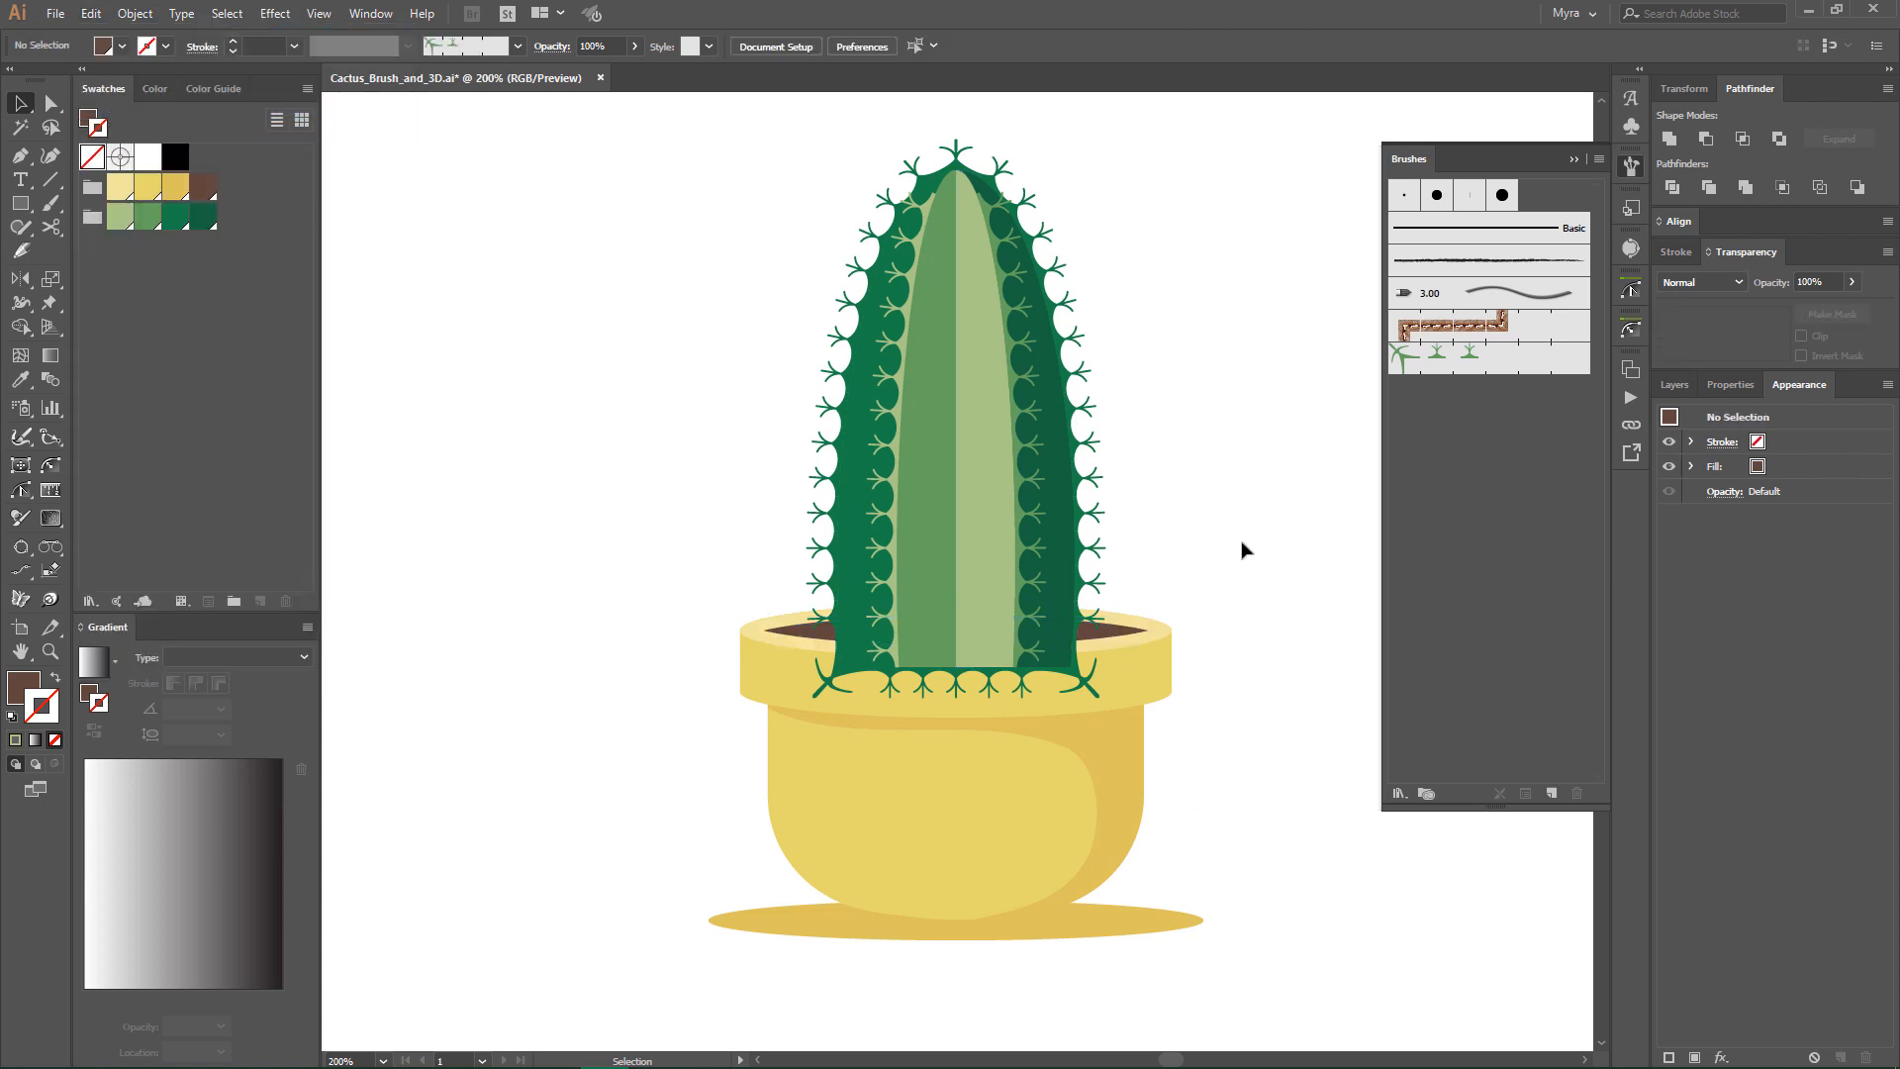
click(90, 13)
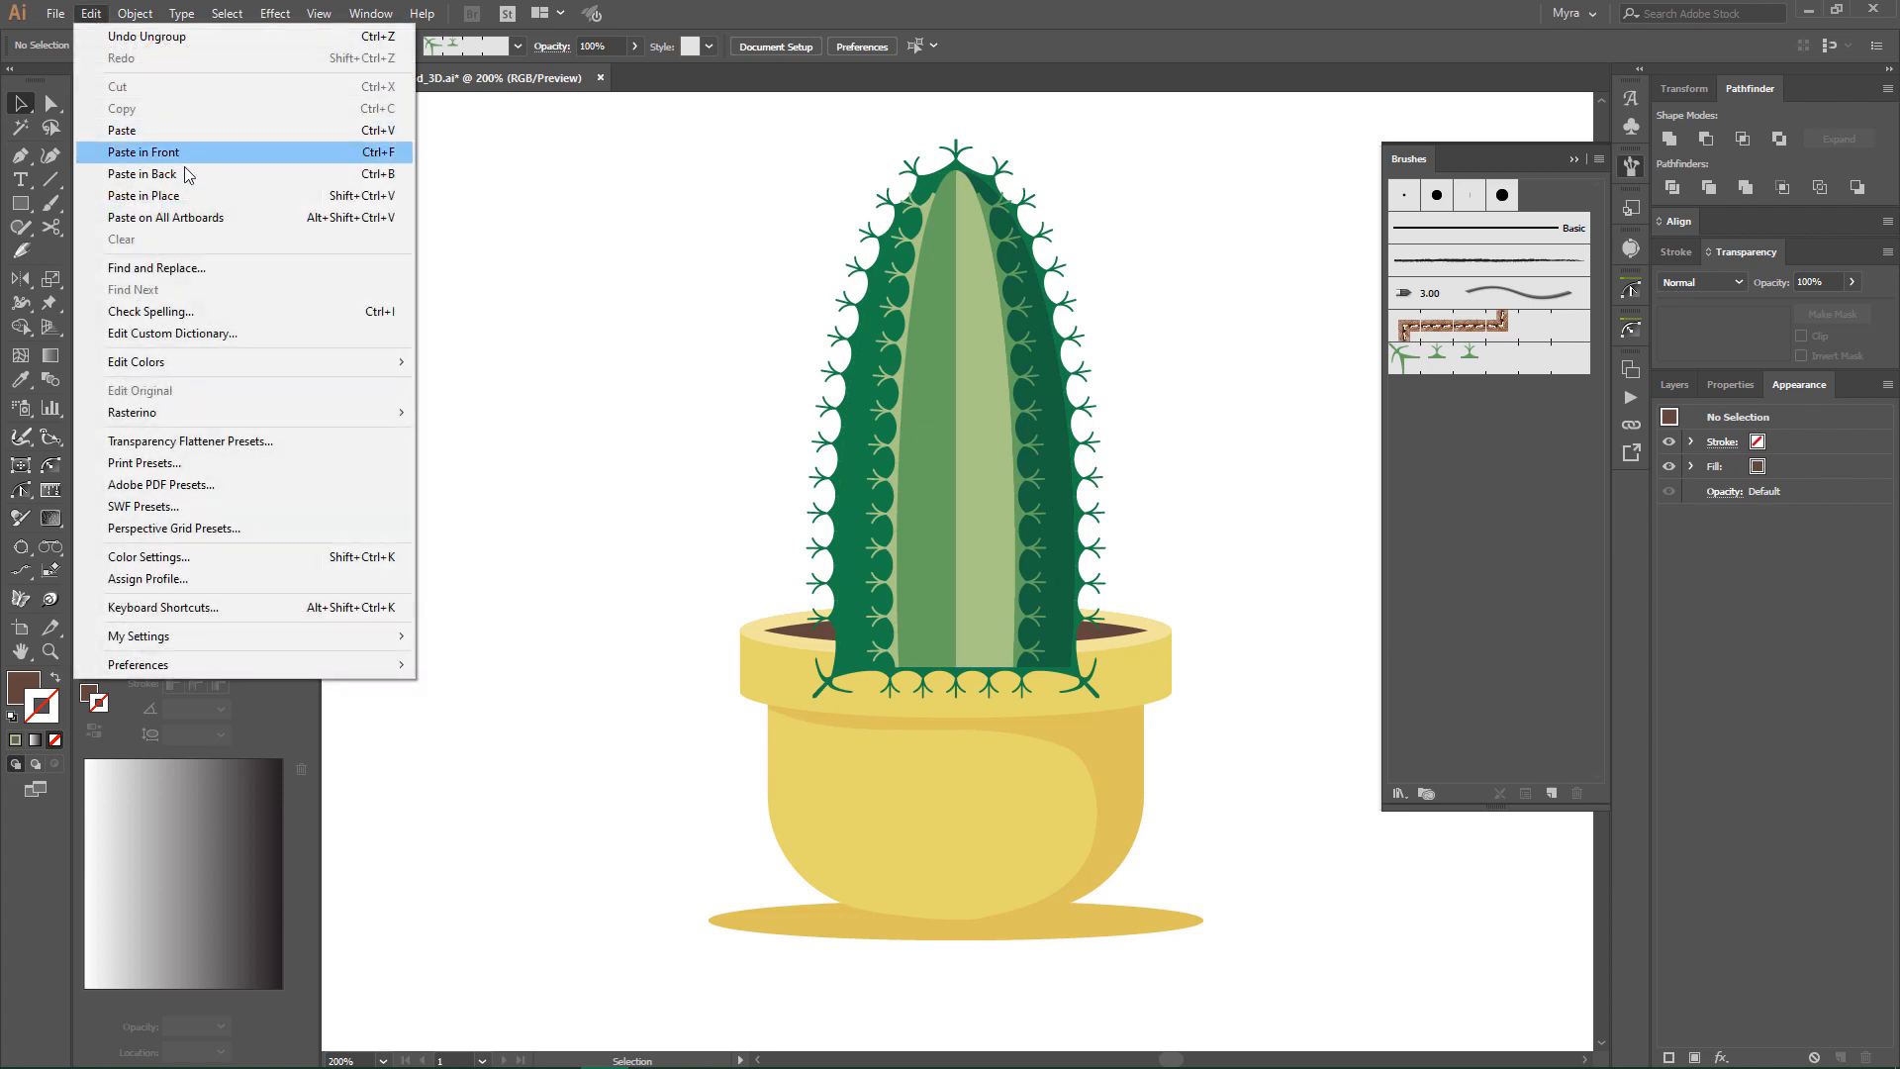
click(202, 145)
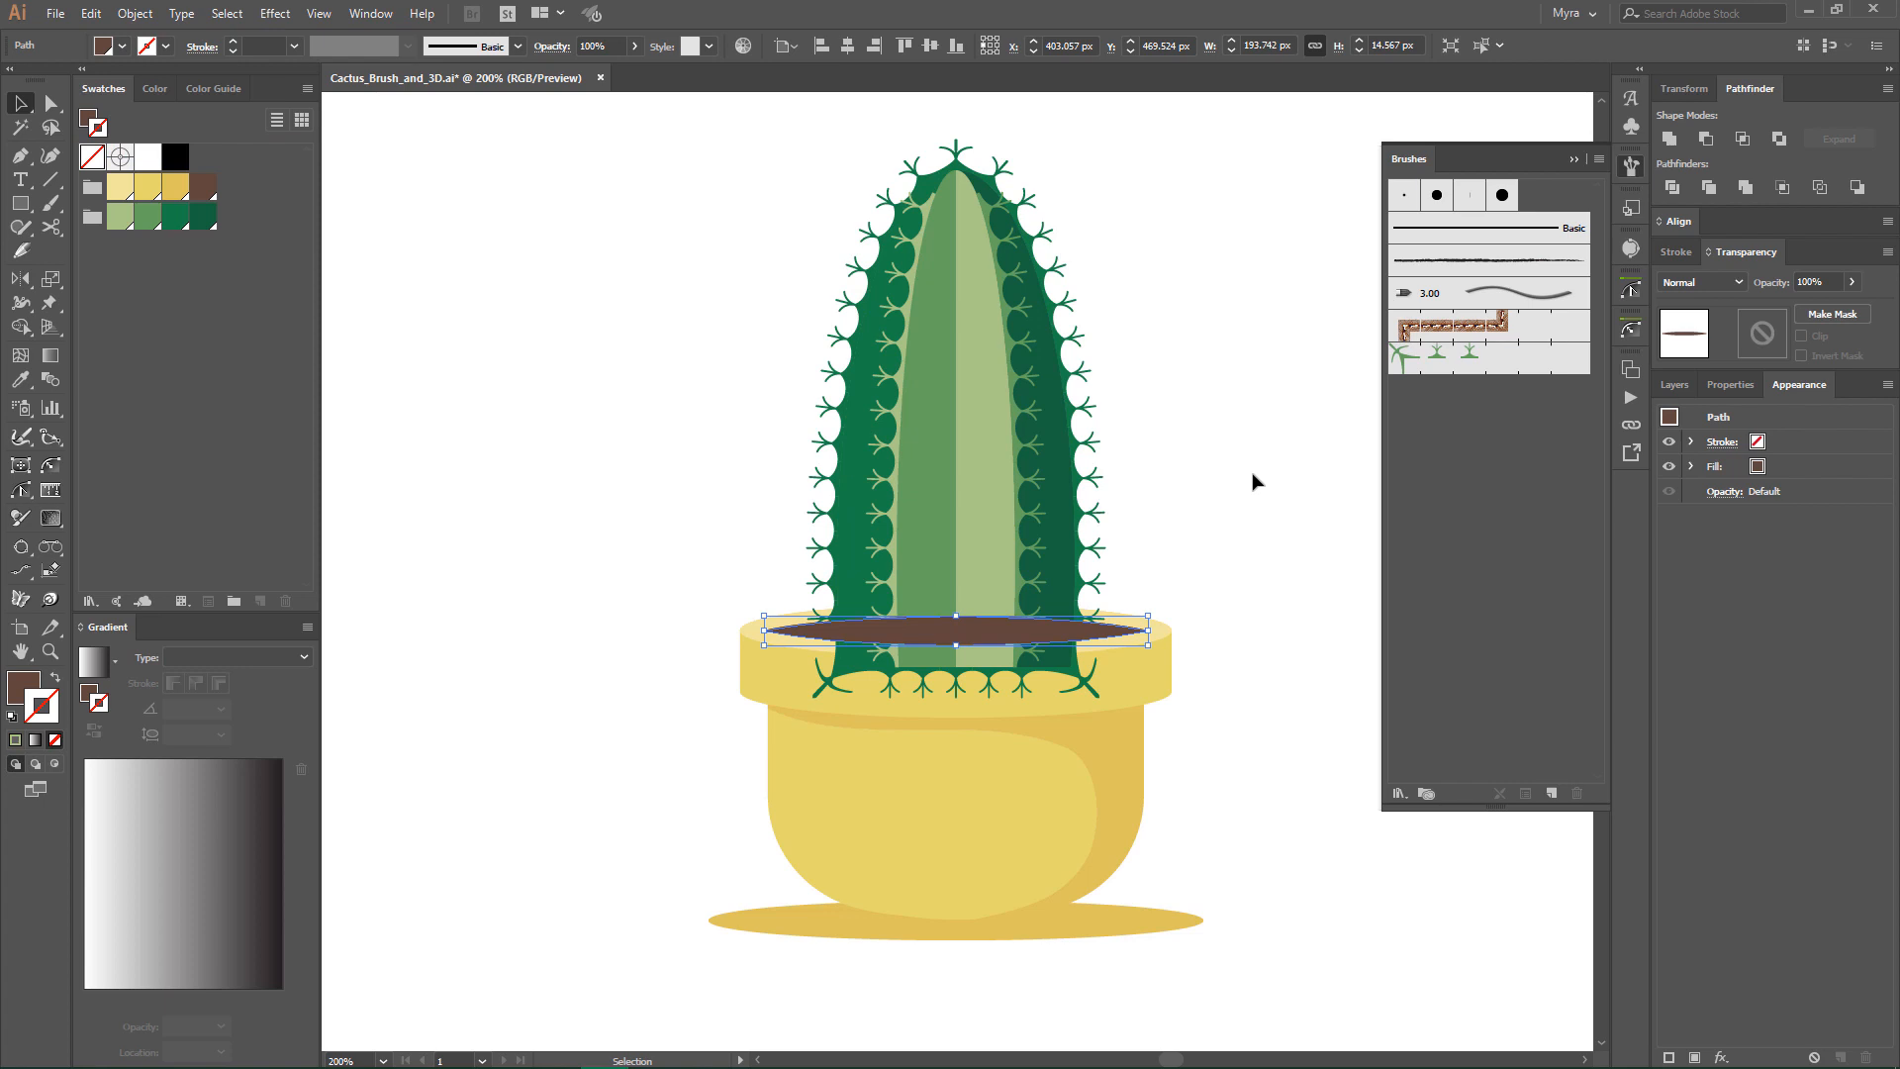
- Draw a rectangle about 160 by 254 px over the cactus down to mid-soil and unite it with the copied soil ellipse
key(m)
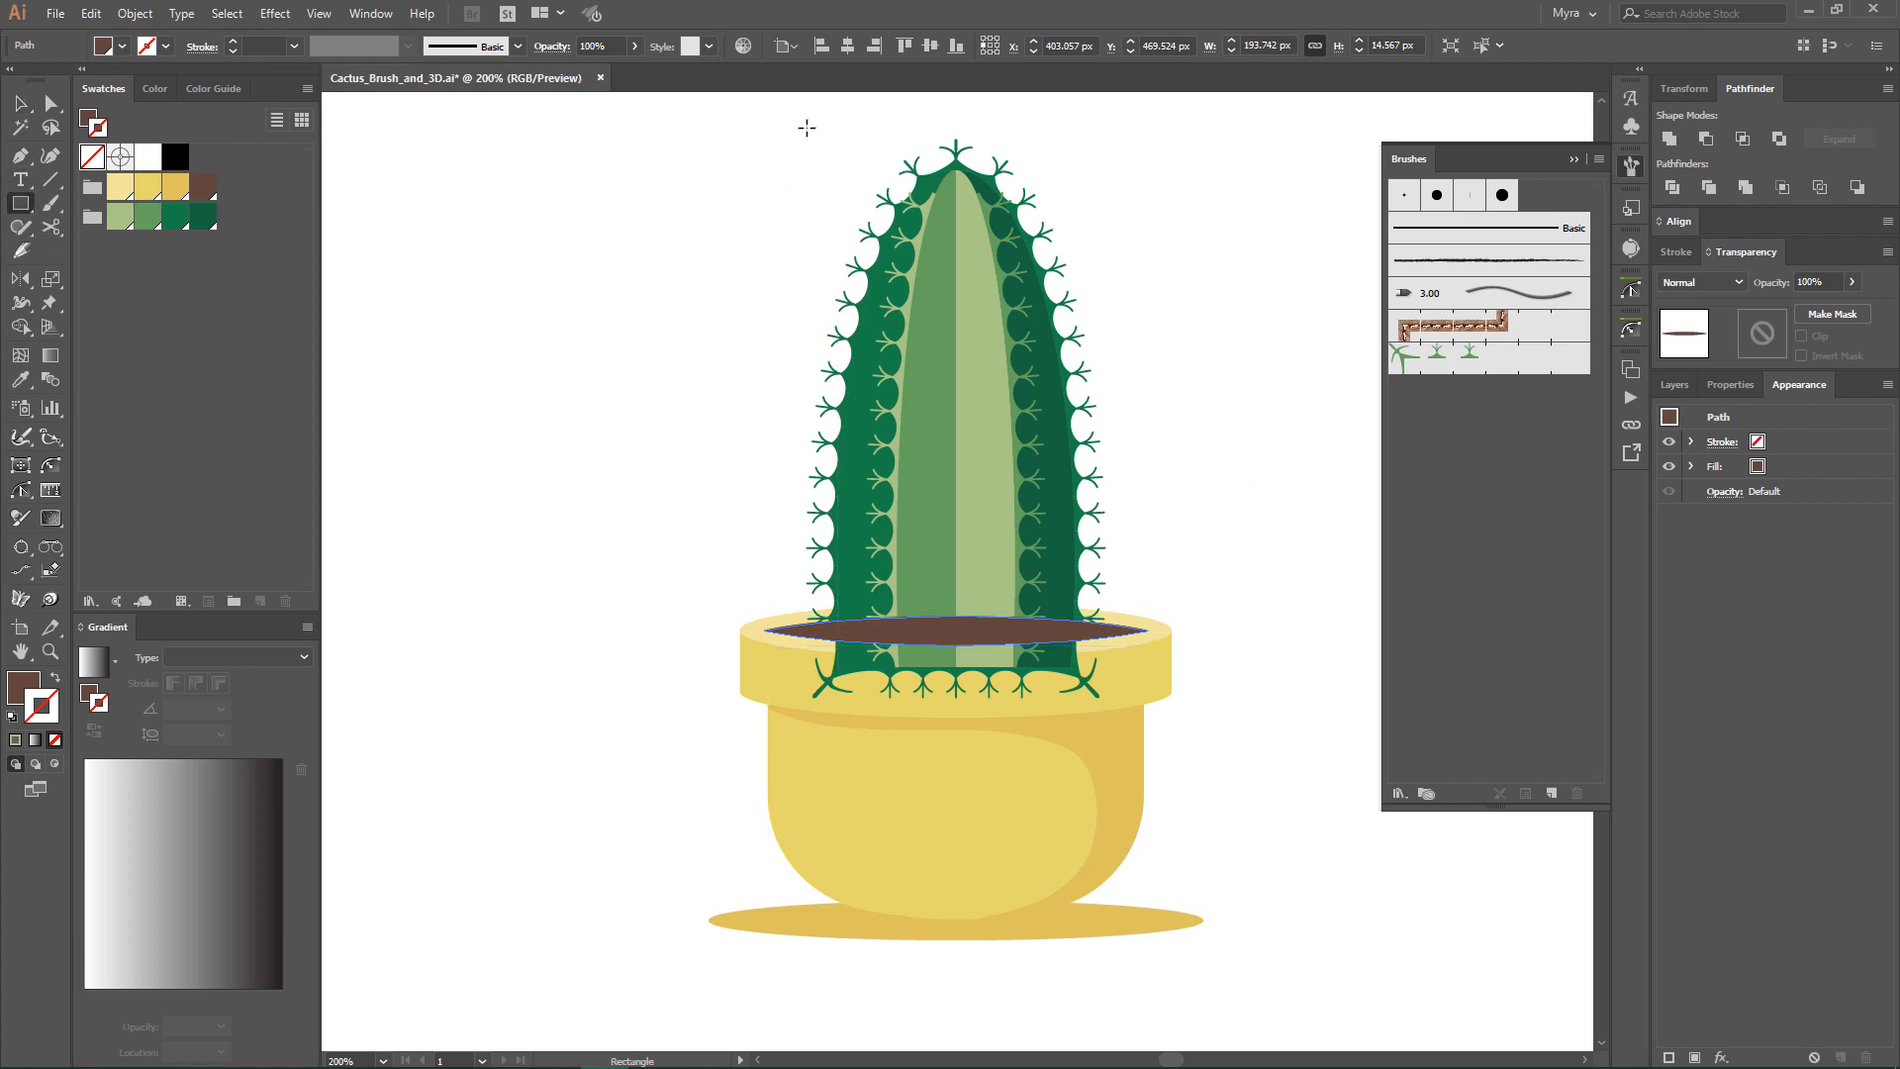
drag(806, 127, 1123, 629)
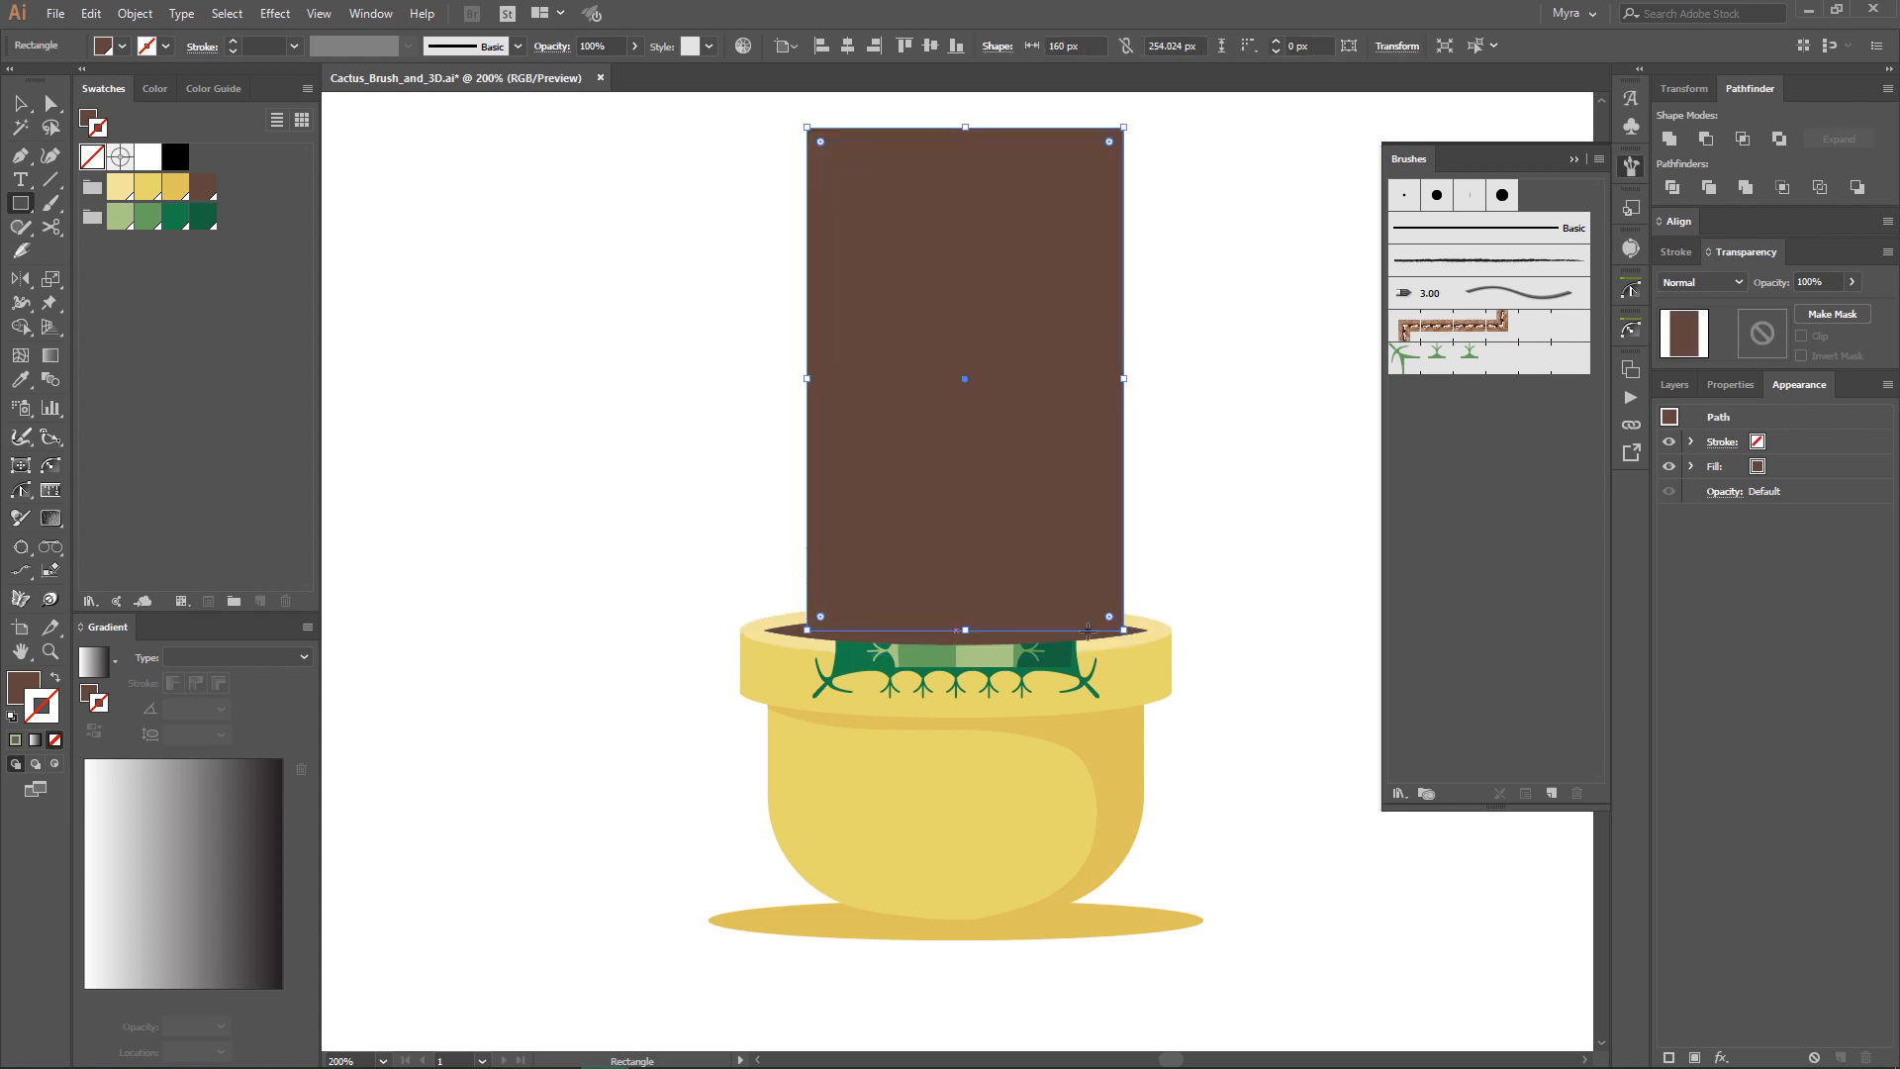
click(21, 103)
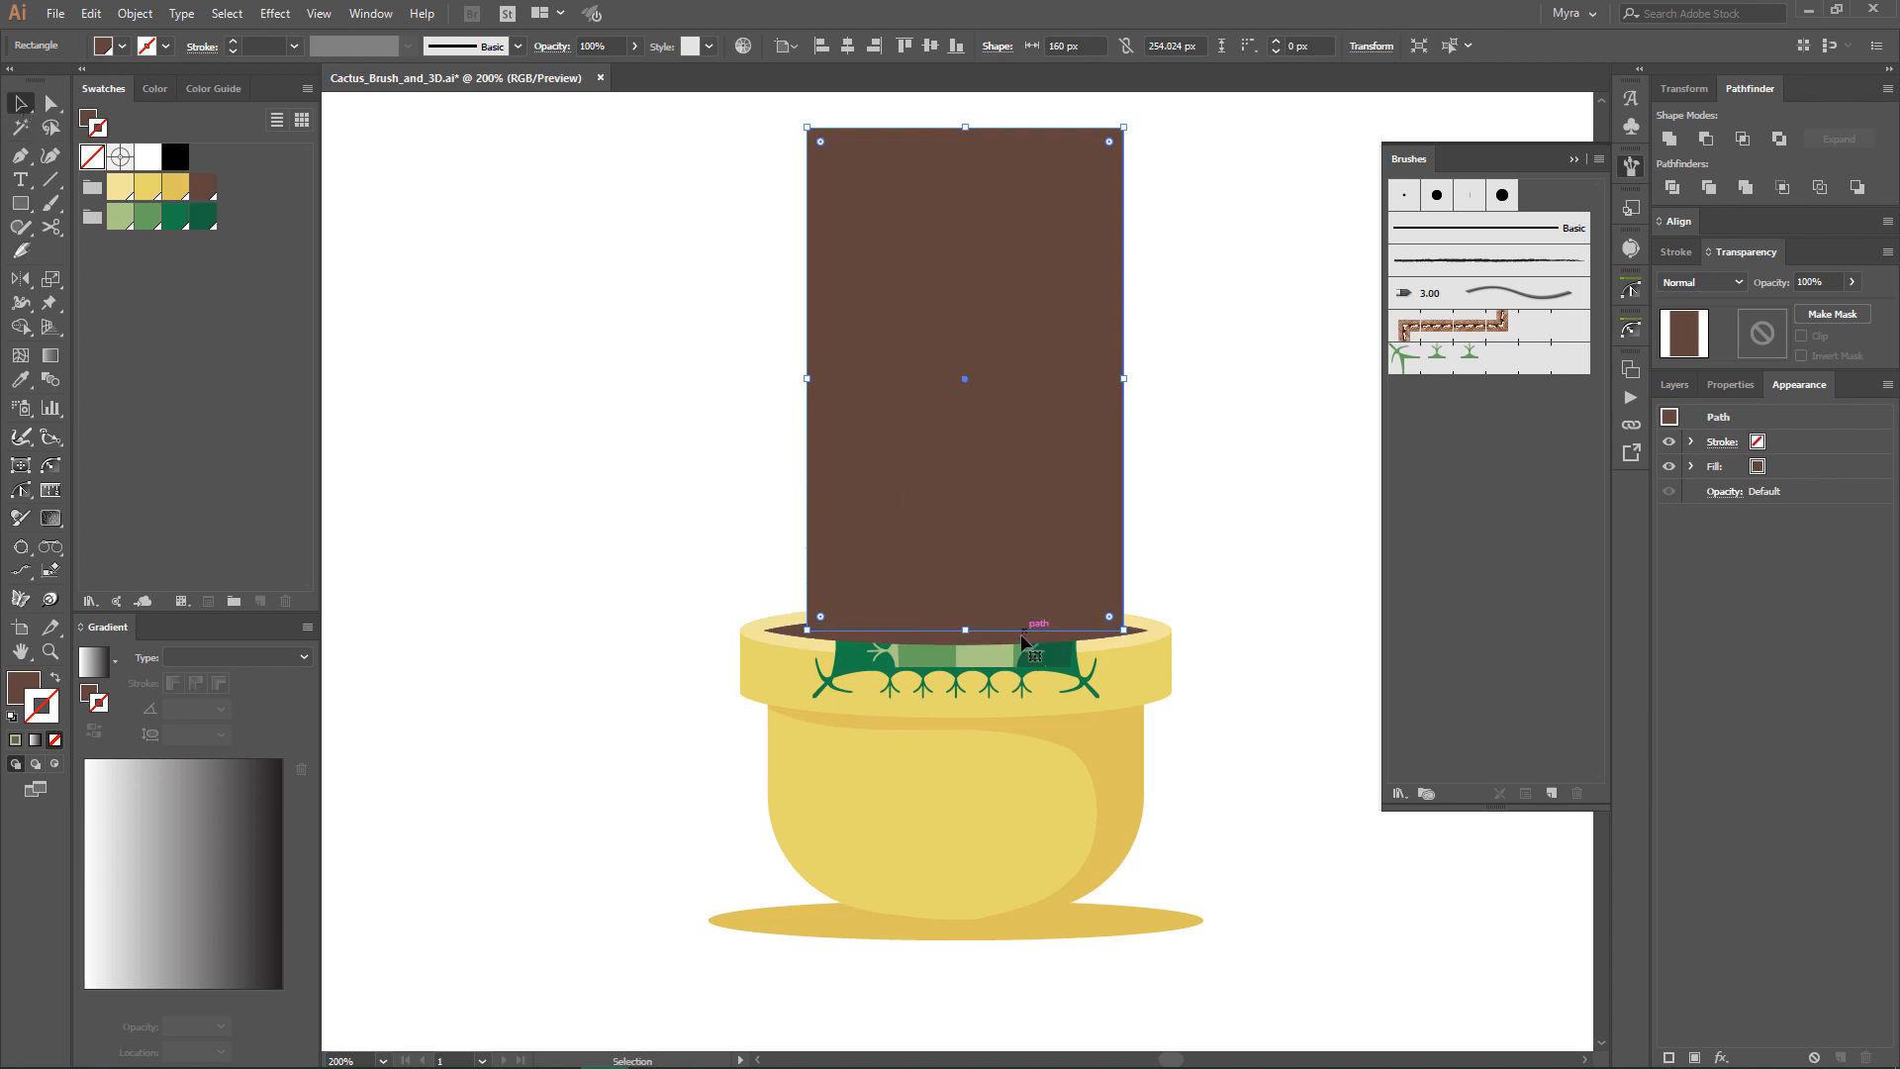
shift+click(1022, 644)
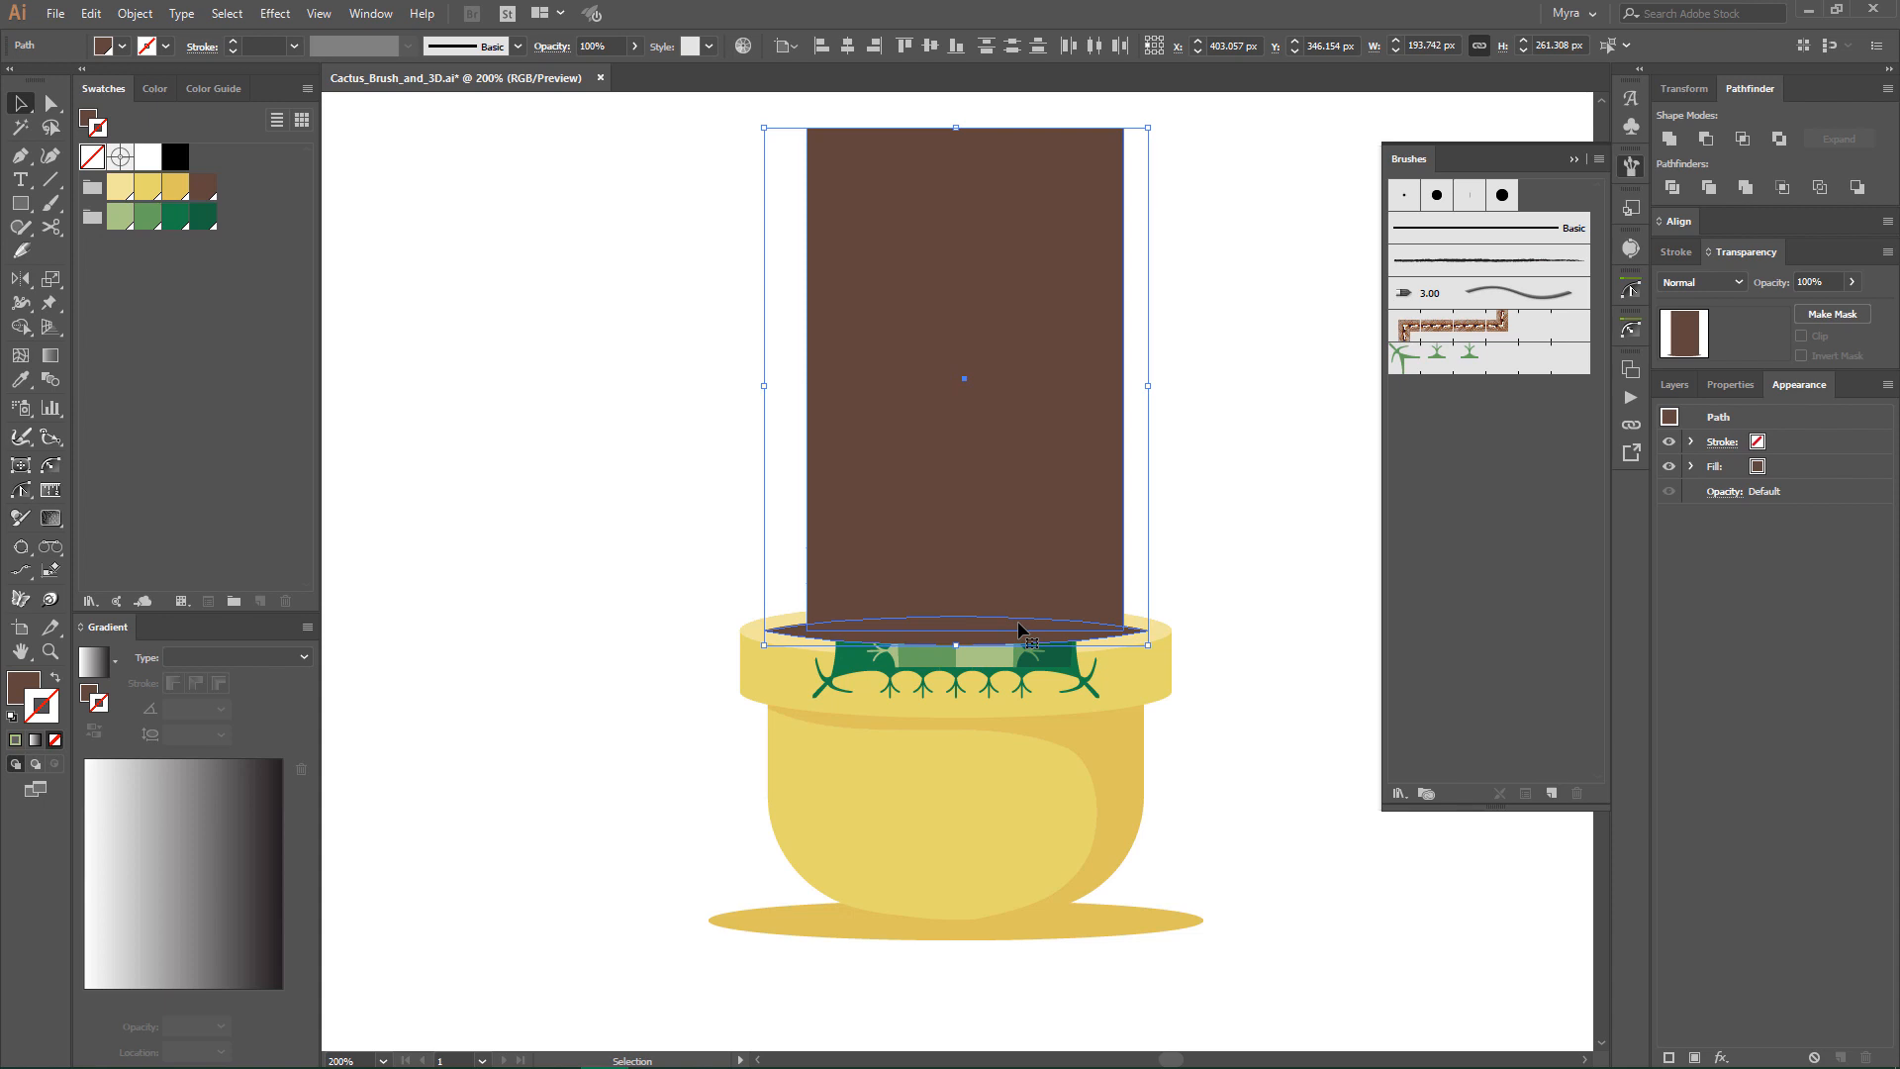
click(1669, 139)
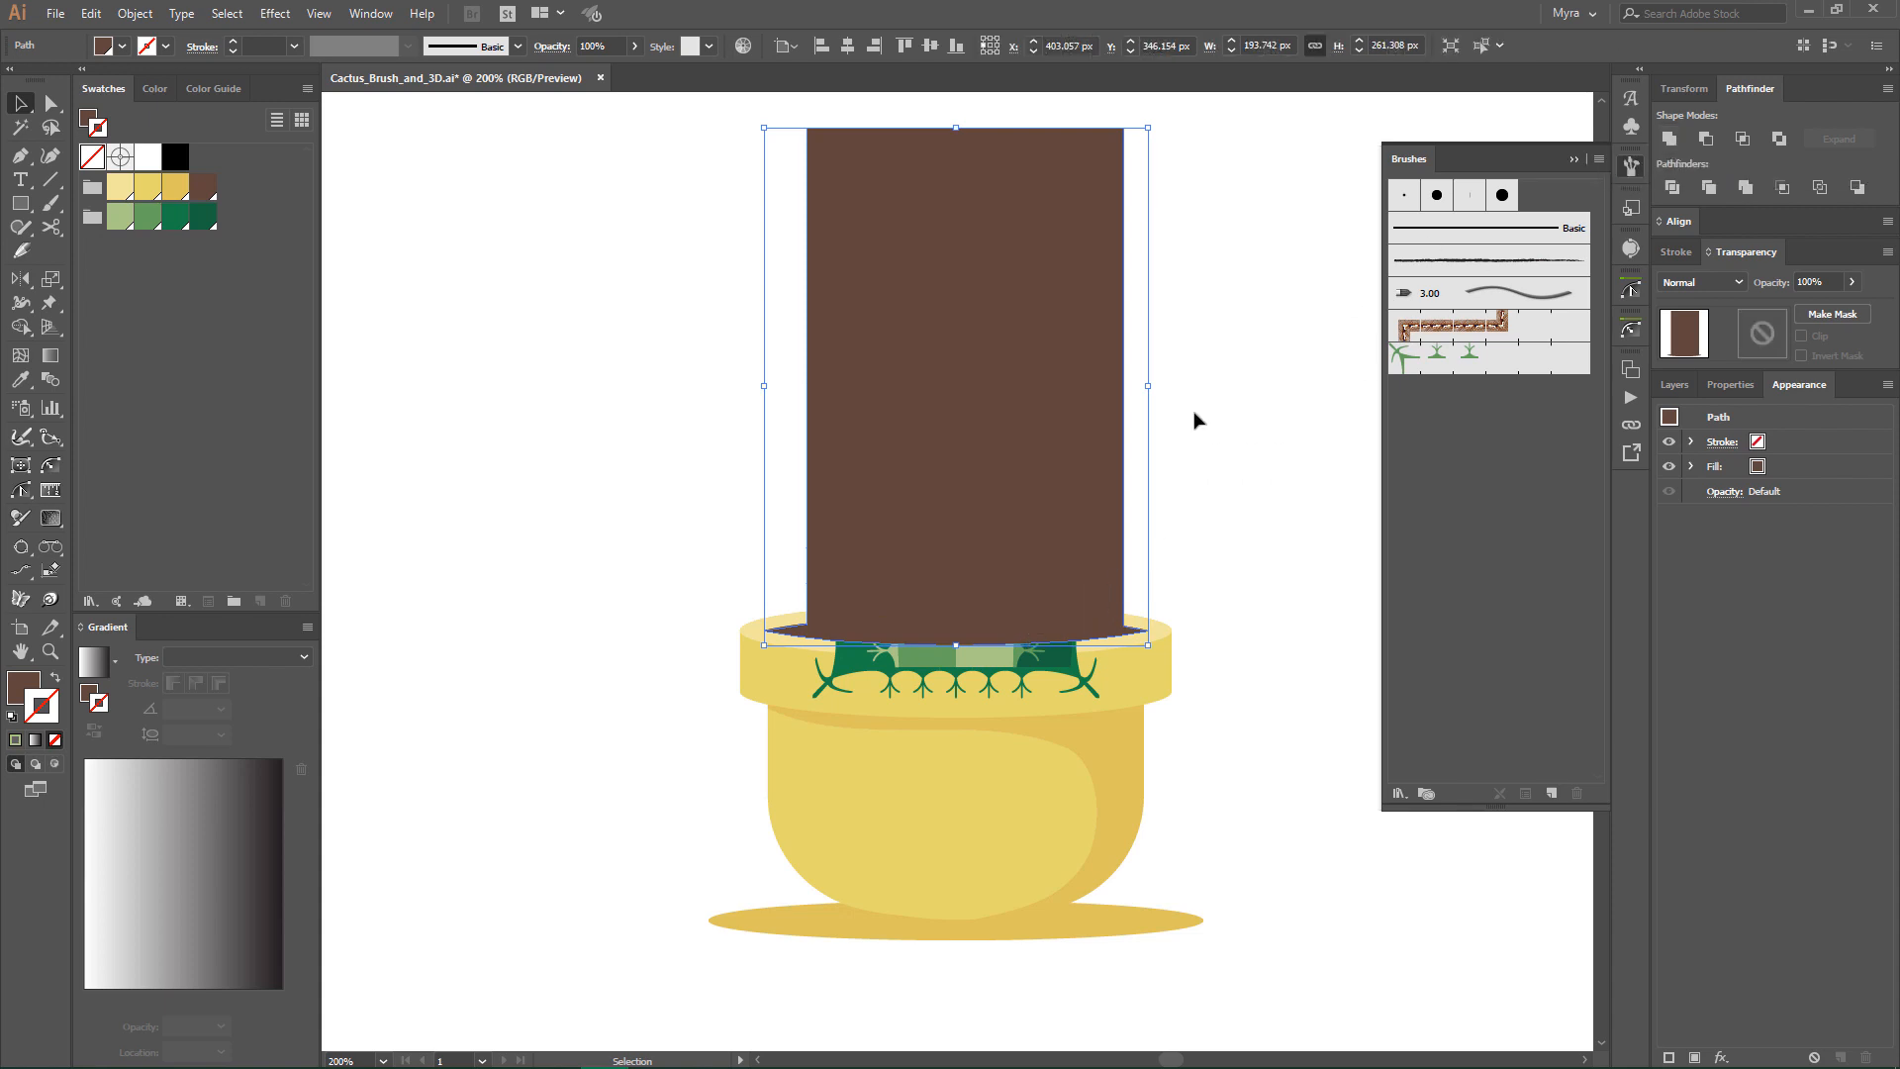
- Make a clipping mask from the united brown shape and the cactus group to hide the cactus base below the soil
shift+click(1053, 671)
shift+click(1106, 285)
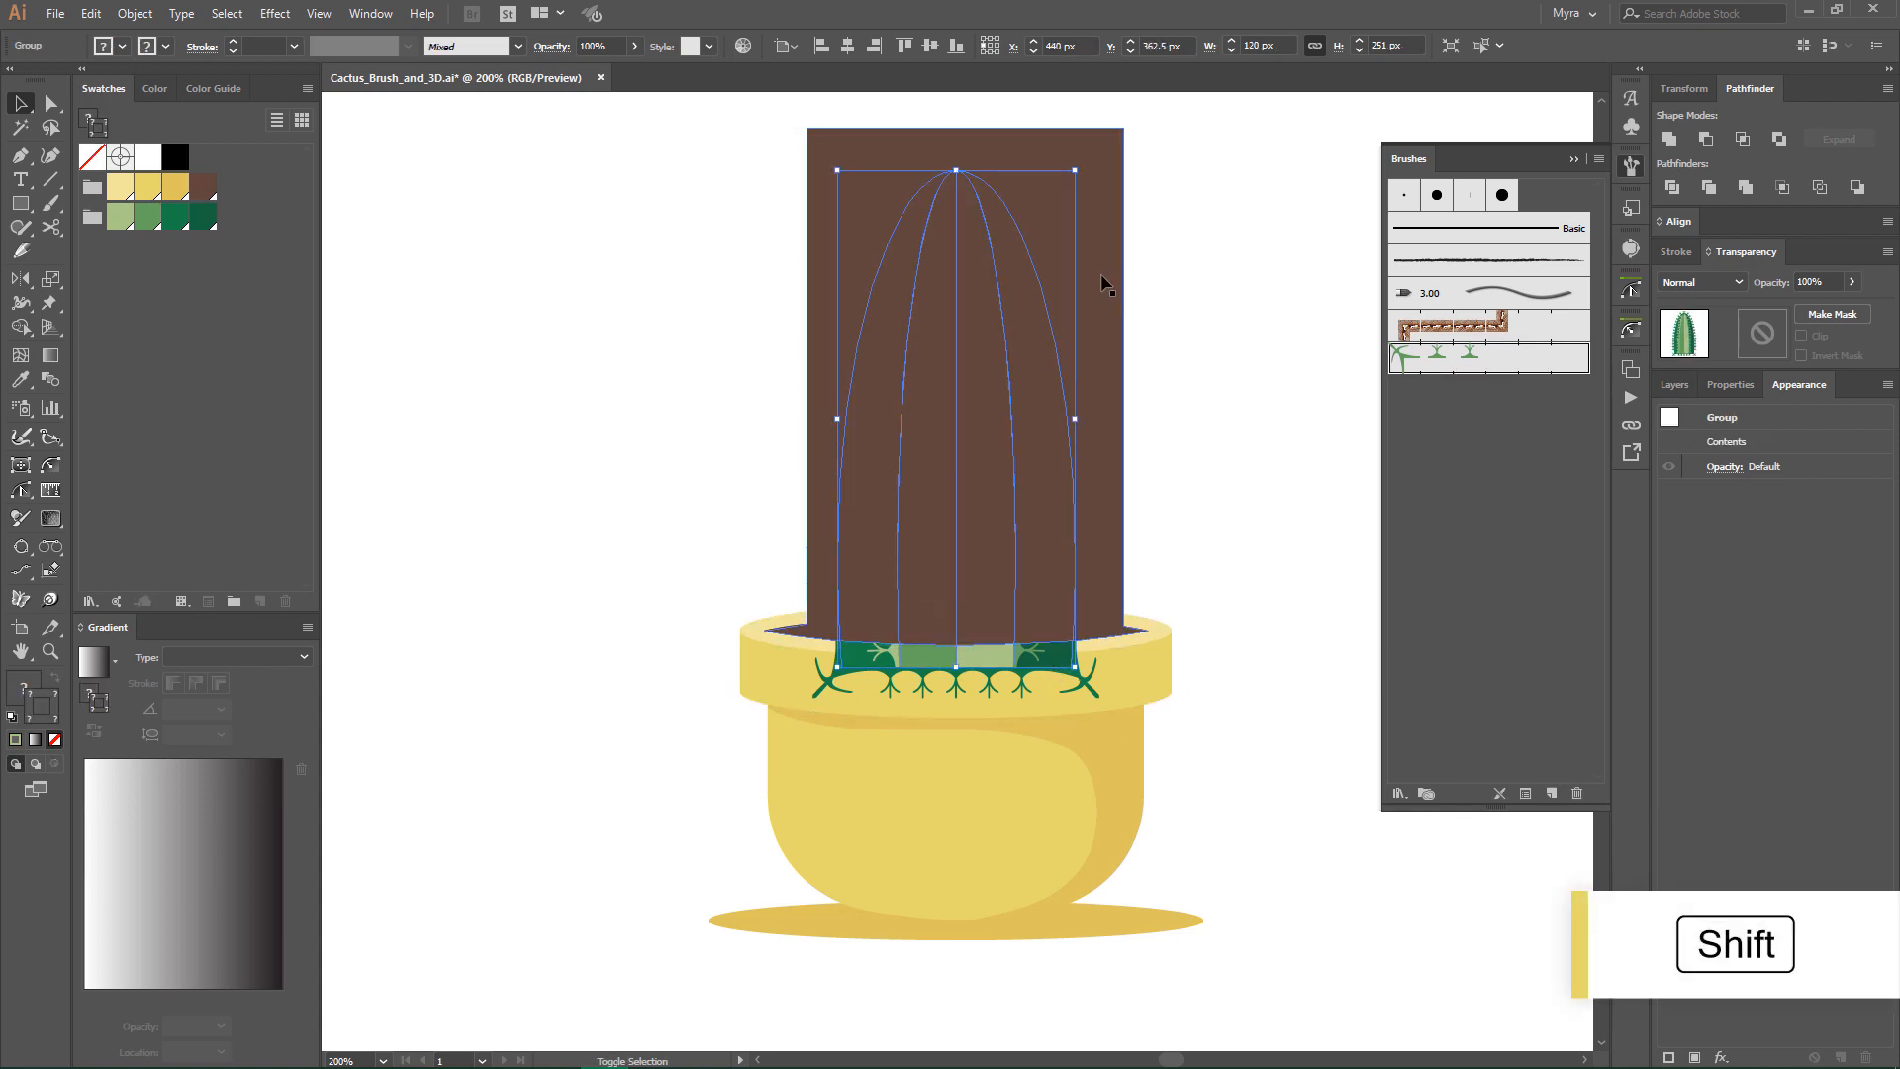
shift+click(1104, 285)
right_click(1005, 353)
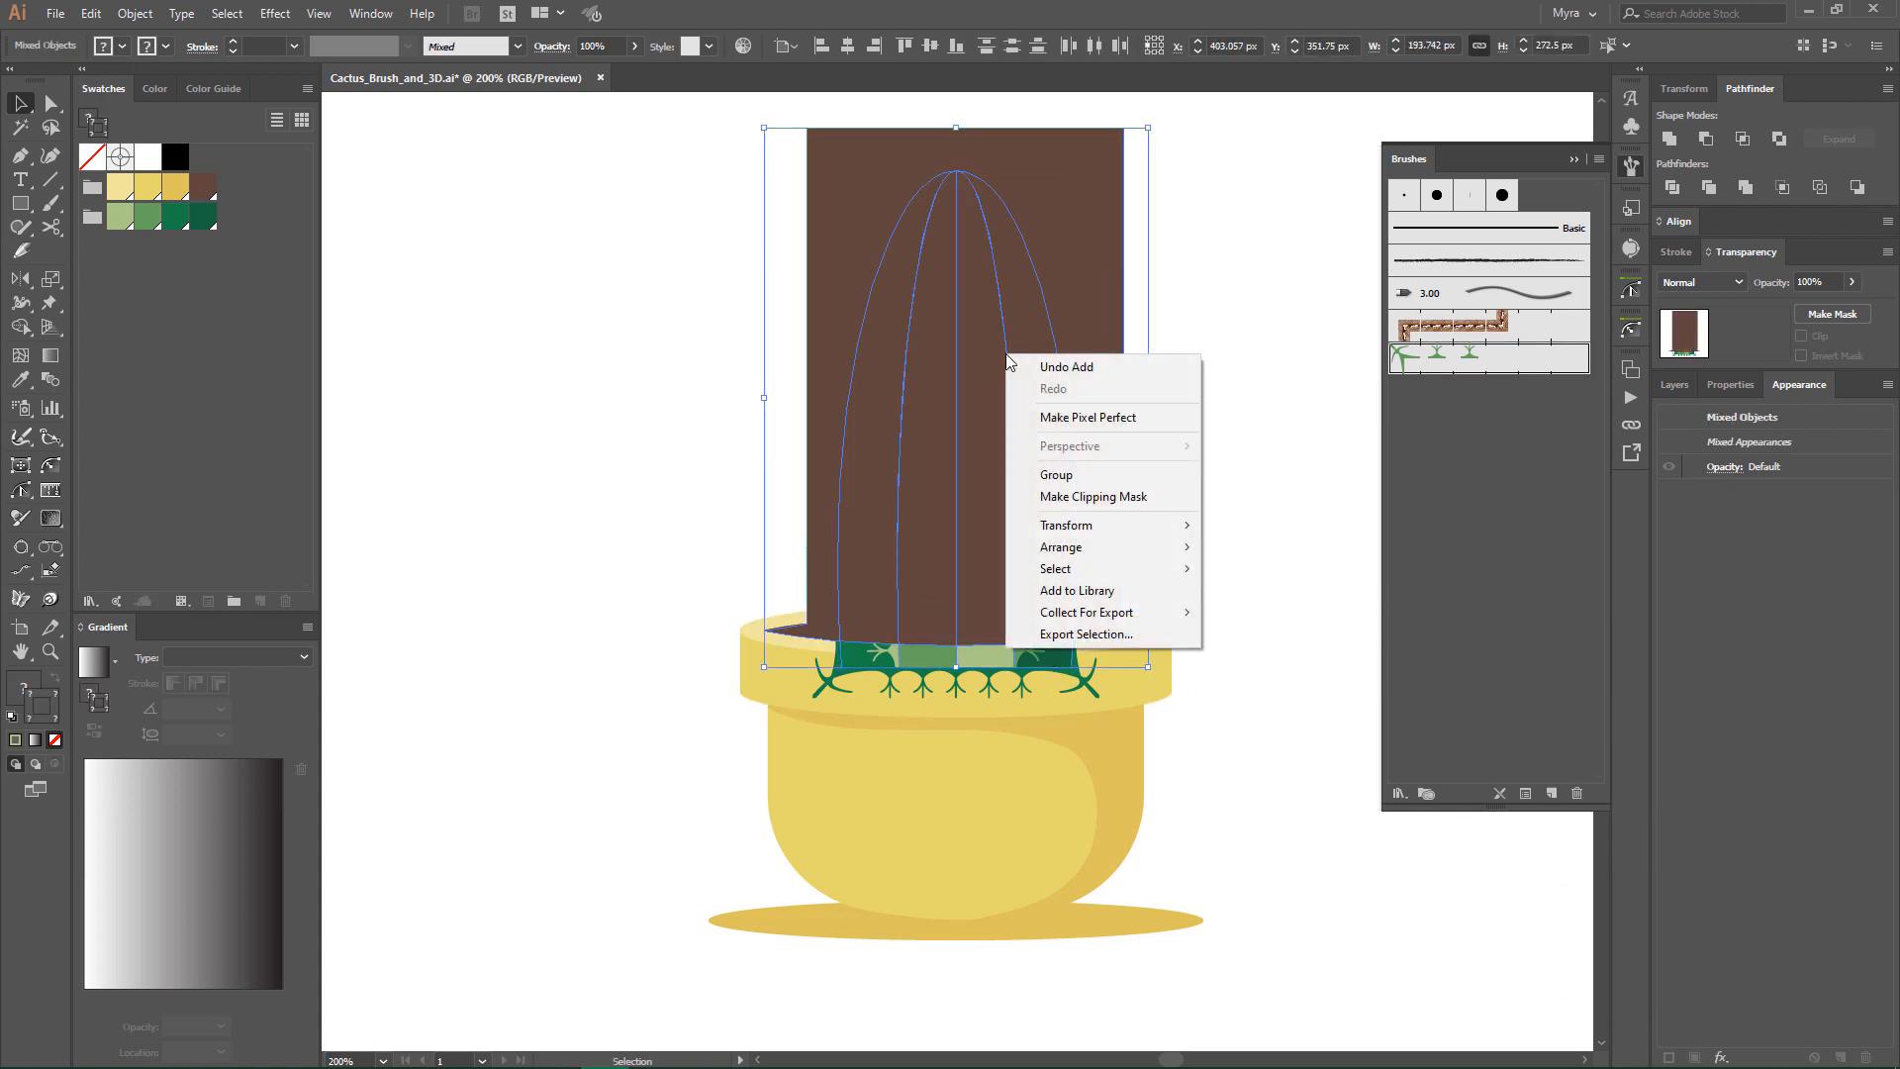
click(1077, 499)
click(1223, 488)
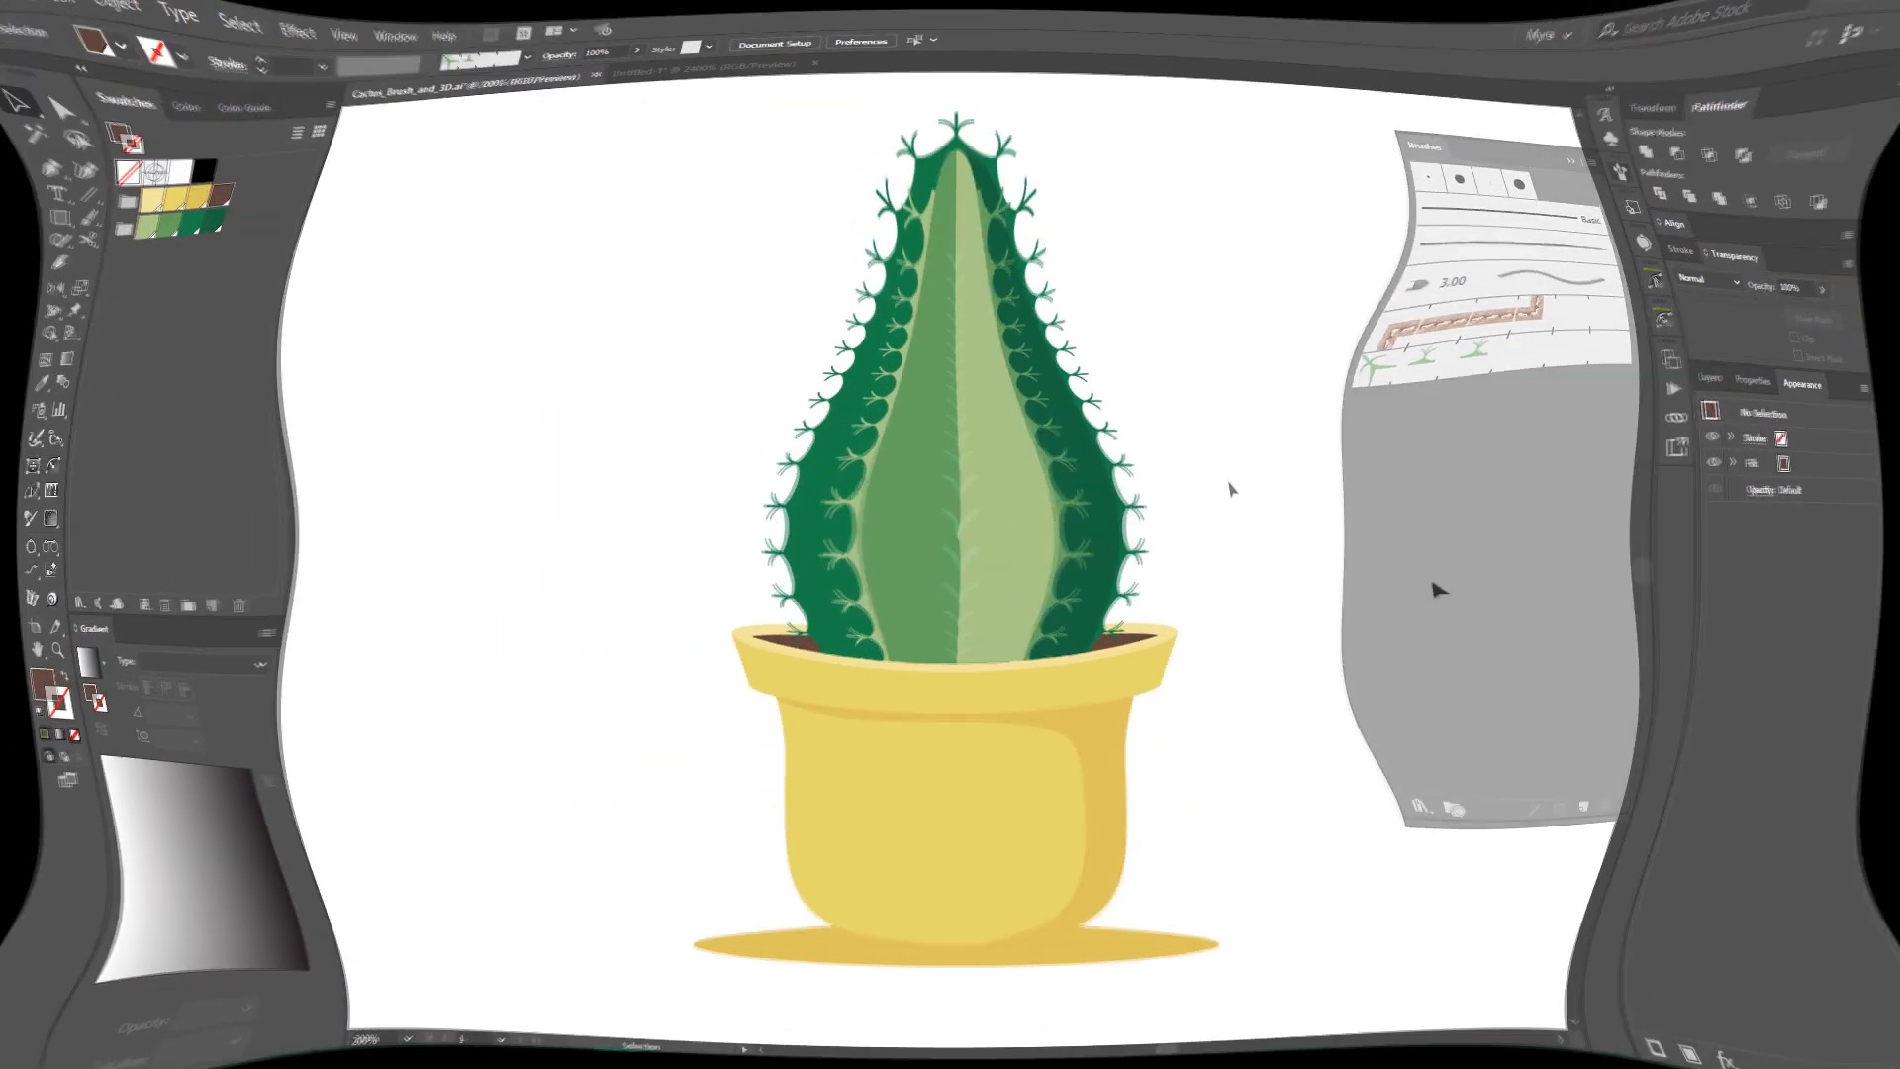